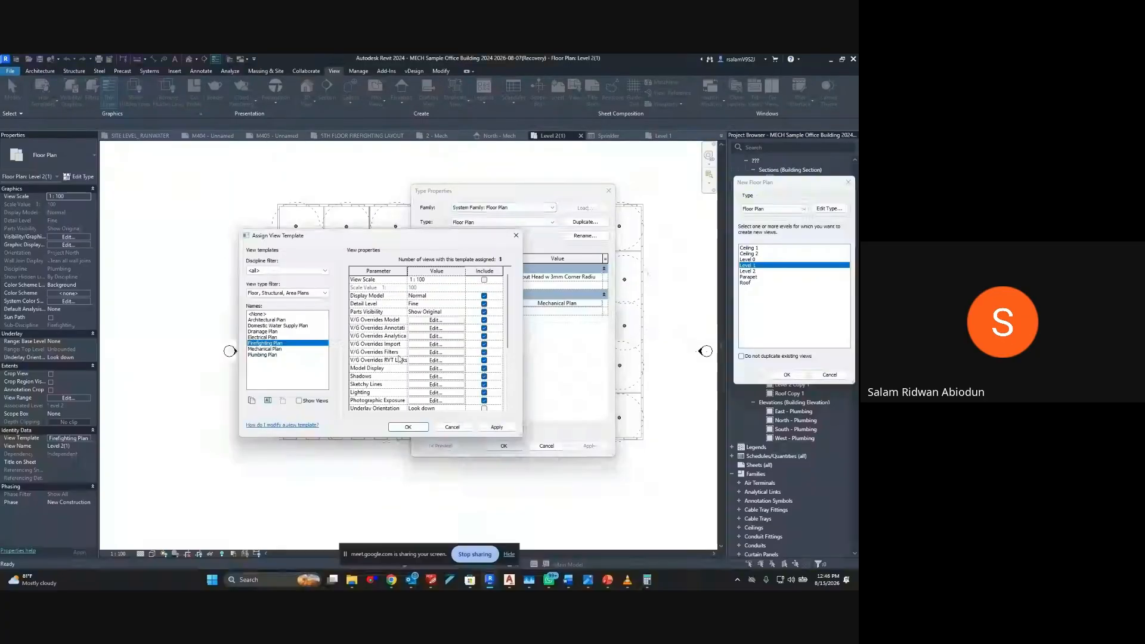
Set Firefighting Plan as the view template for new floor plans and create a floor plan for Level 1
{"action": "scroll", "coordinate": [399, 359], "scroll_direction": "down", "scroll_amount": 5}
{"action": "scroll", "coordinate": [462, 394], "scroll_direction": "up", "scroll_amount": 5}
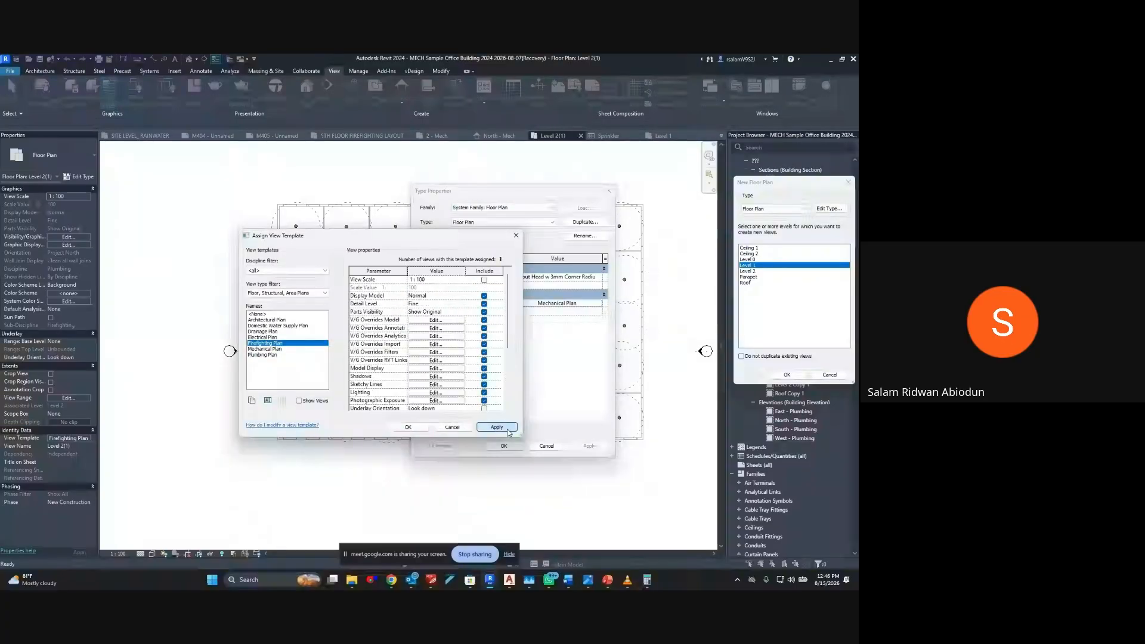
{"action": "left_click", "coordinate": [408, 427]}
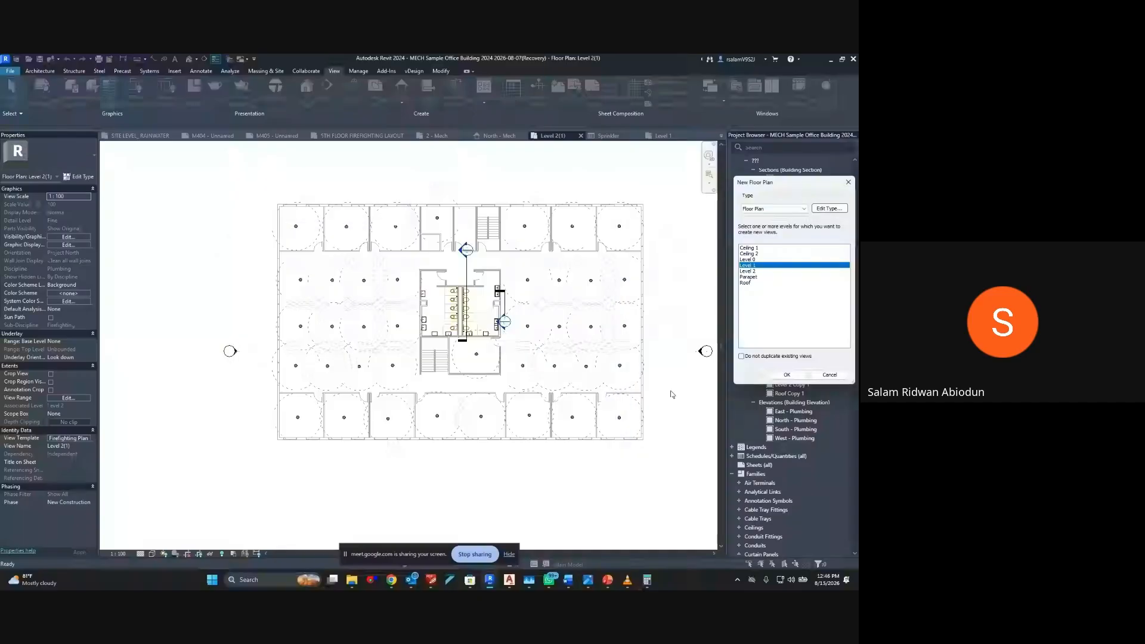
{"action": "left_click", "coordinate": [786, 375]}
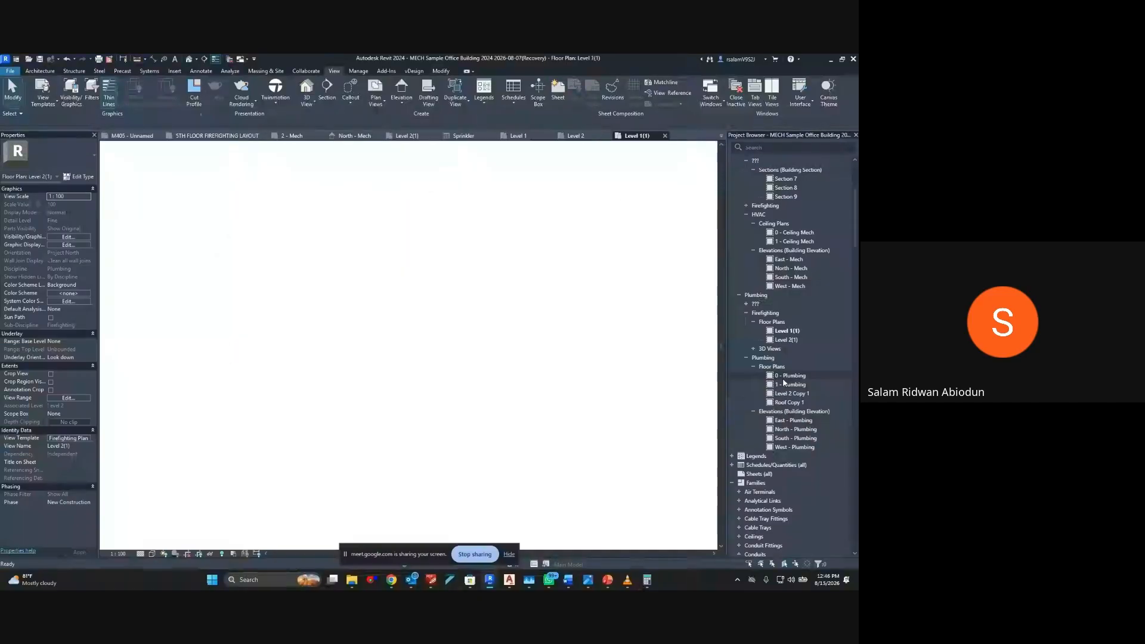
Check the new Level 1(1) firefighting plan and its assigned view template
{"action": "left_click", "coordinate": [789, 332]}
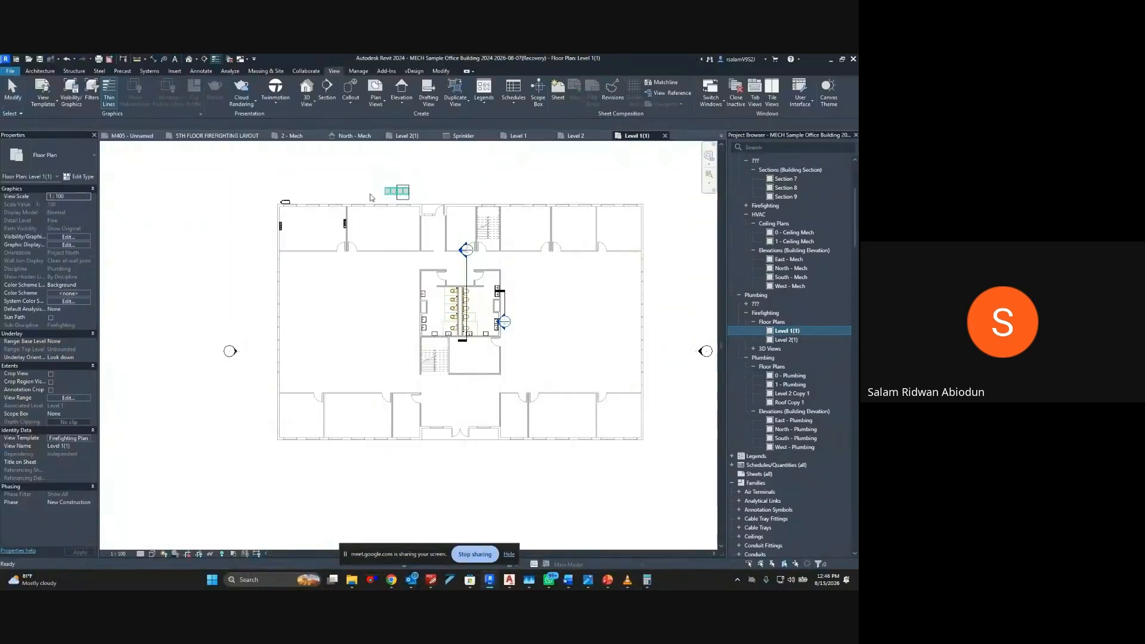
{"action": "scroll", "coordinate": [315, 216], "scroll_direction": "up", "scroll_amount": 3}
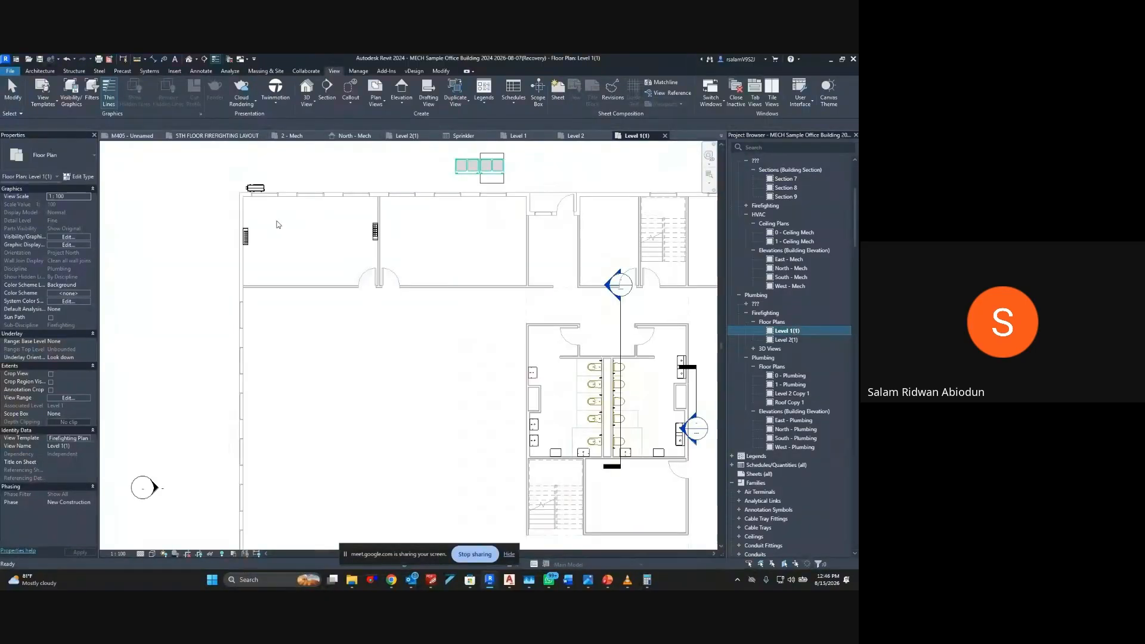
{"action": "left_click", "coordinate": [68, 438]}
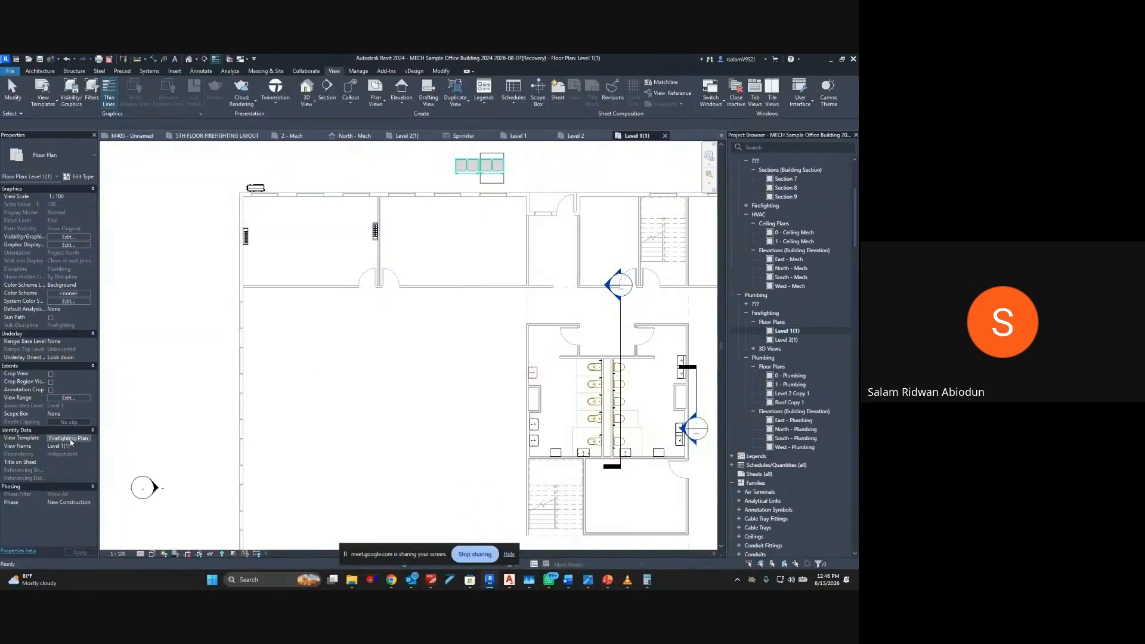
{"action": "left_click", "coordinate": [408, 427]}
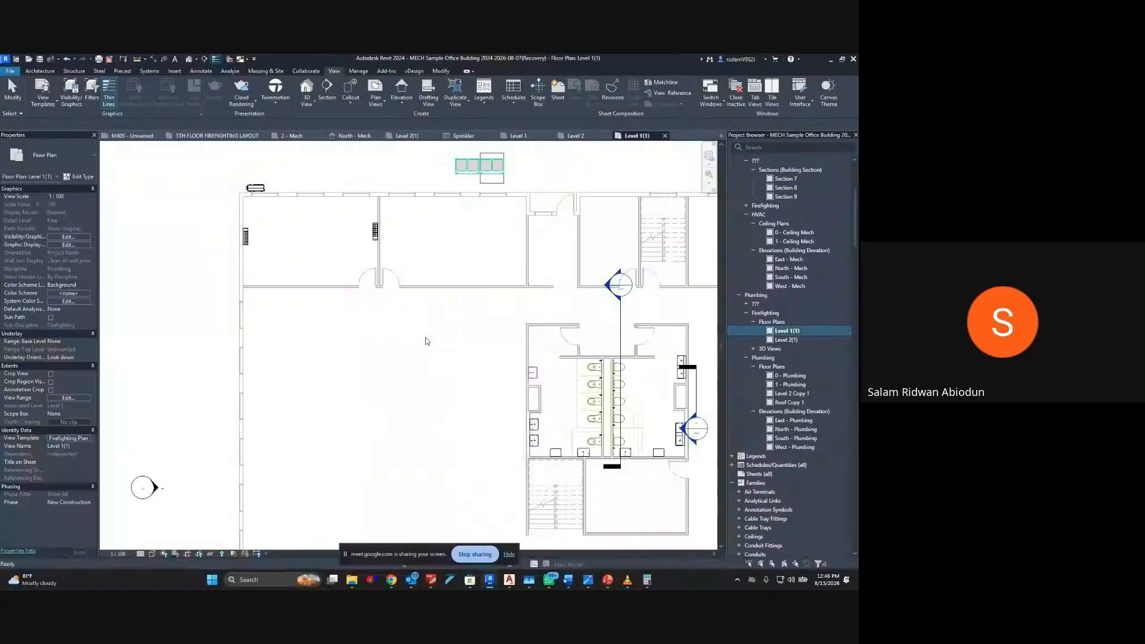
{"action": "scroll", "coordinate": [382, 300], "scroll_direction": "down", "scroll_amount": 4}
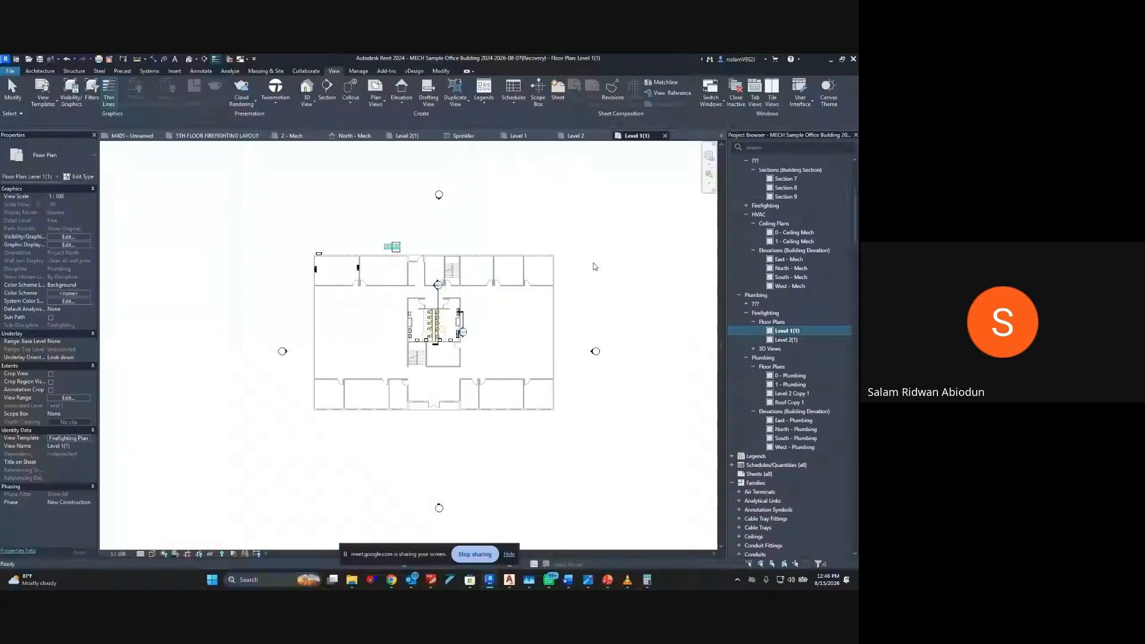
{"action": "scroll", "coordinate": [749, 264], "scroll_direction": "up", "scroll_amount": 5}
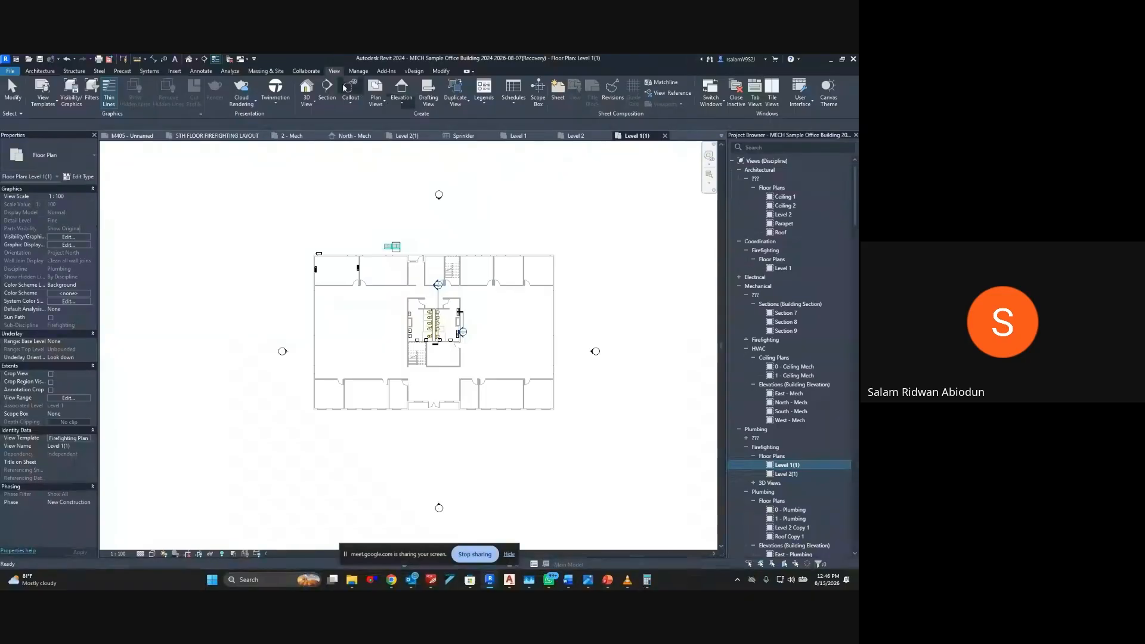
{"action": "left_click", "coordinate": [202, 71]}
{"action": "left_click", "coordinate": [555, 97]}
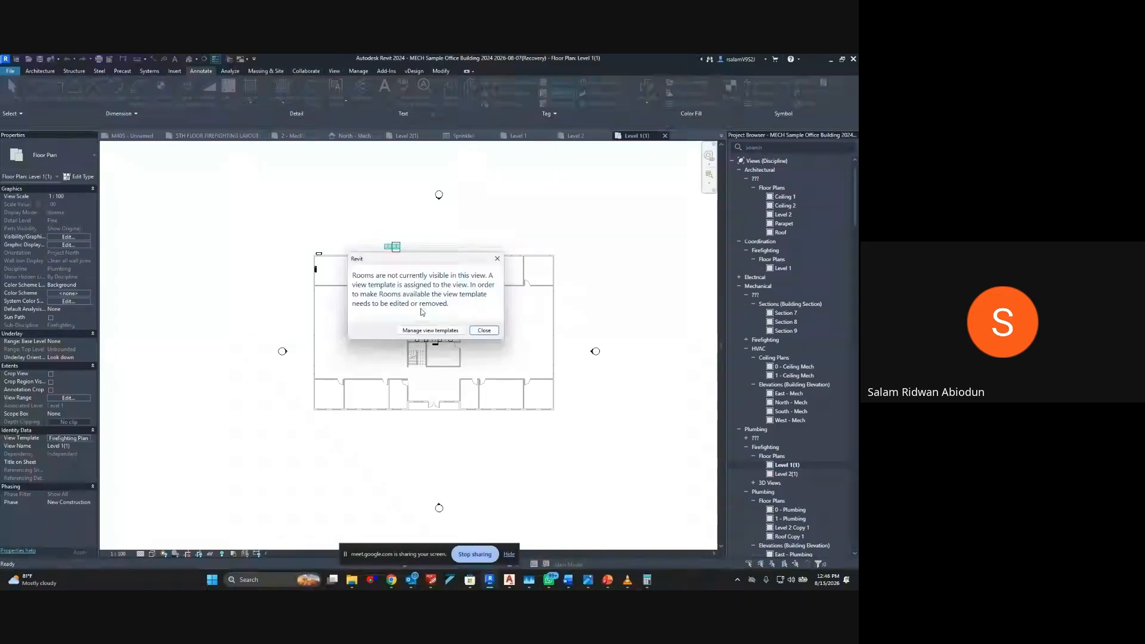
{"action": "left_click", "coordinate": [447, 332]}
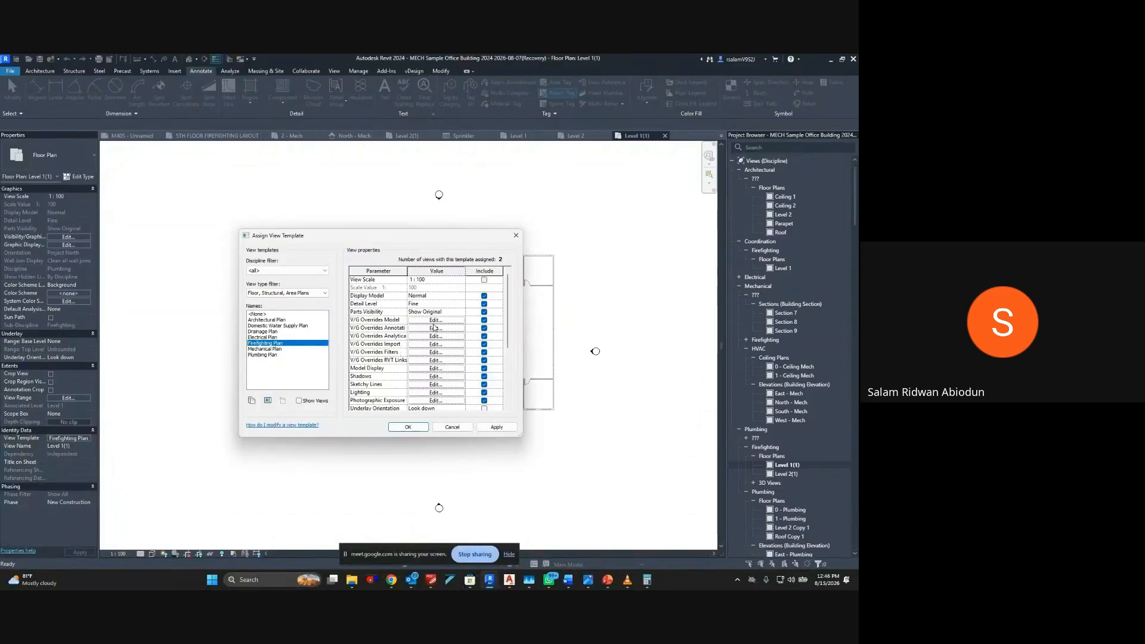
{"action": "scroll", "coordinate": [434, 327], "scroll_direction": "down", "scroll_amount": 4}
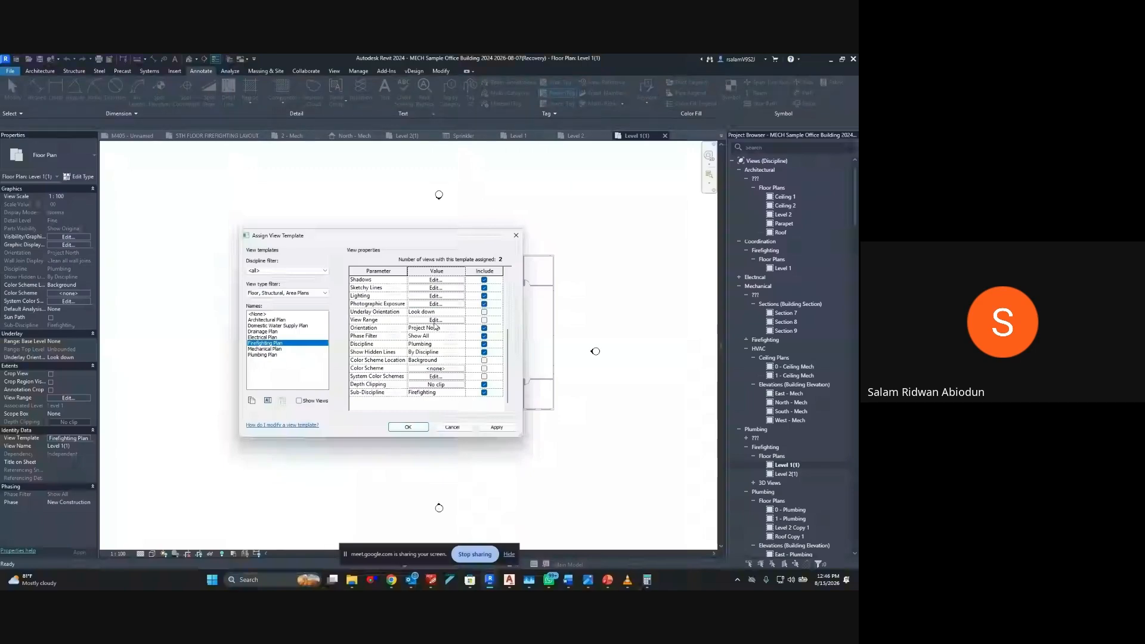
{"action": "scroll", "coordinate": [420, 319], "scroll_direction": "up", "scroll_amount": 2}
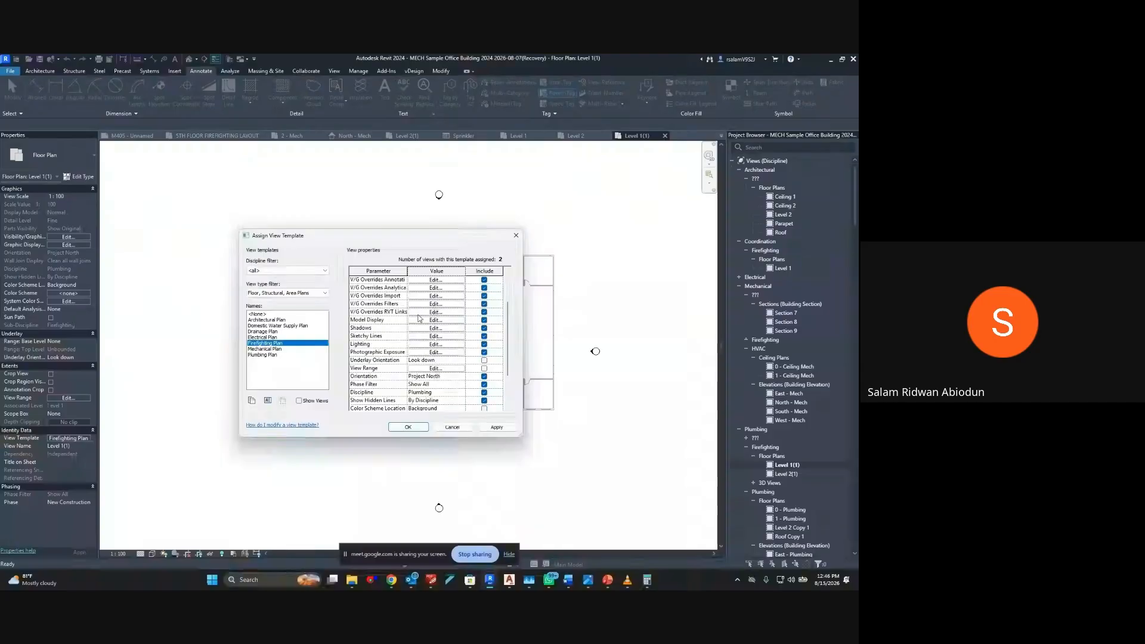
{"action": "scroll", "coordinate": [429, 315], "scroll_direction": "up", "scroll_amount": 2}
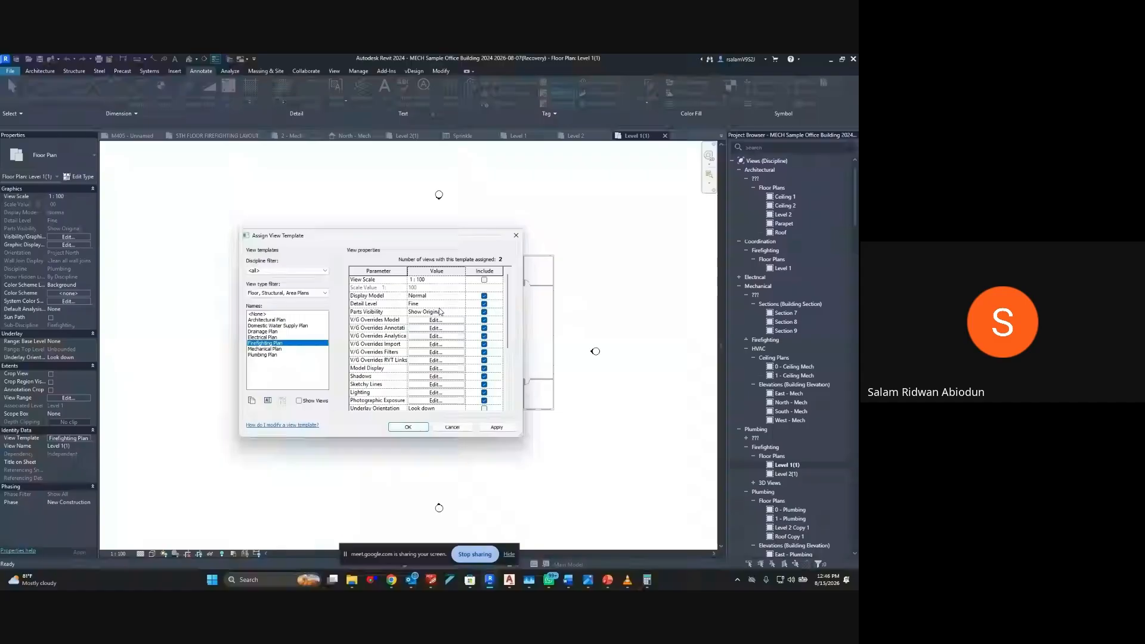
{"action": "scroll", "coordinate": [440, 312], "scroll_direction": "down", "scroll_amount": 2}
{"action": "key", "text": "Escape"}
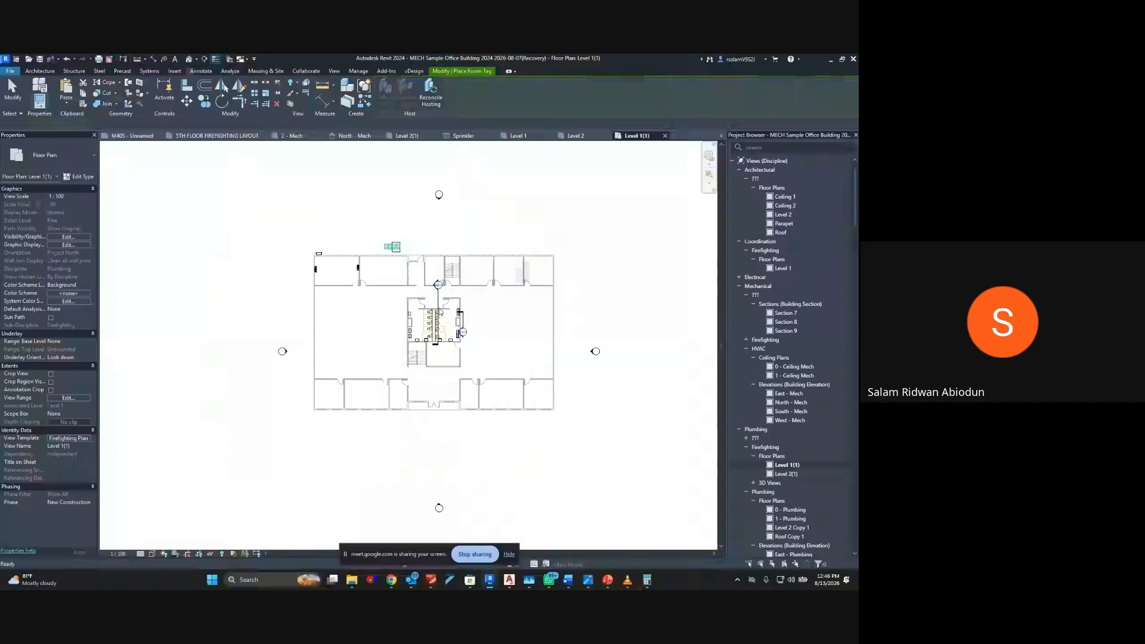
Place a tagged space in the upper-left corner room of the Level 1(1) plan
{"action": "left_click", "coordinate": [230, 71]}
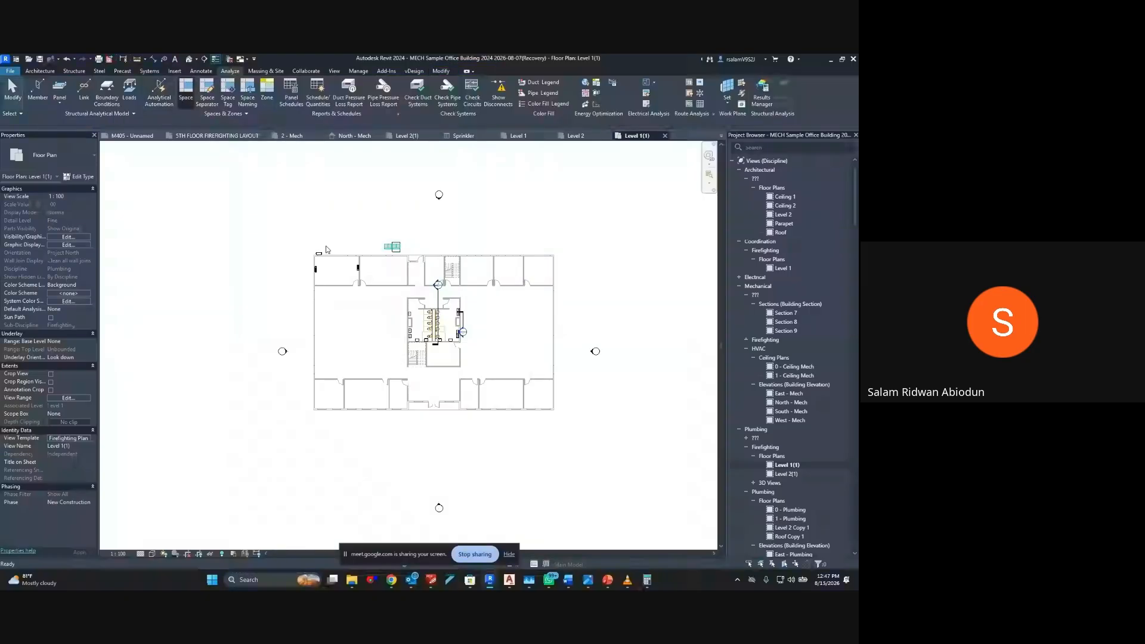
{"action": "scroll", "coordinate": [329, 261], "scroll_direction": "up", "scroll_amount": 4}
{"action": "left_click", "coordinate": [353, 275]}
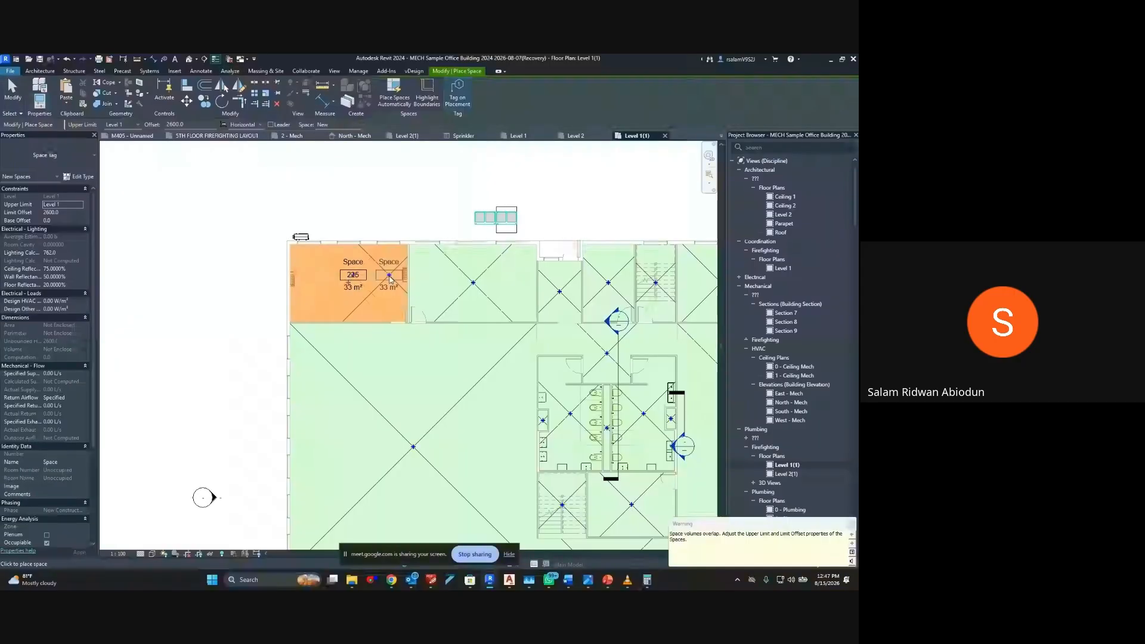
{"action": "key", "text": "Escape"}
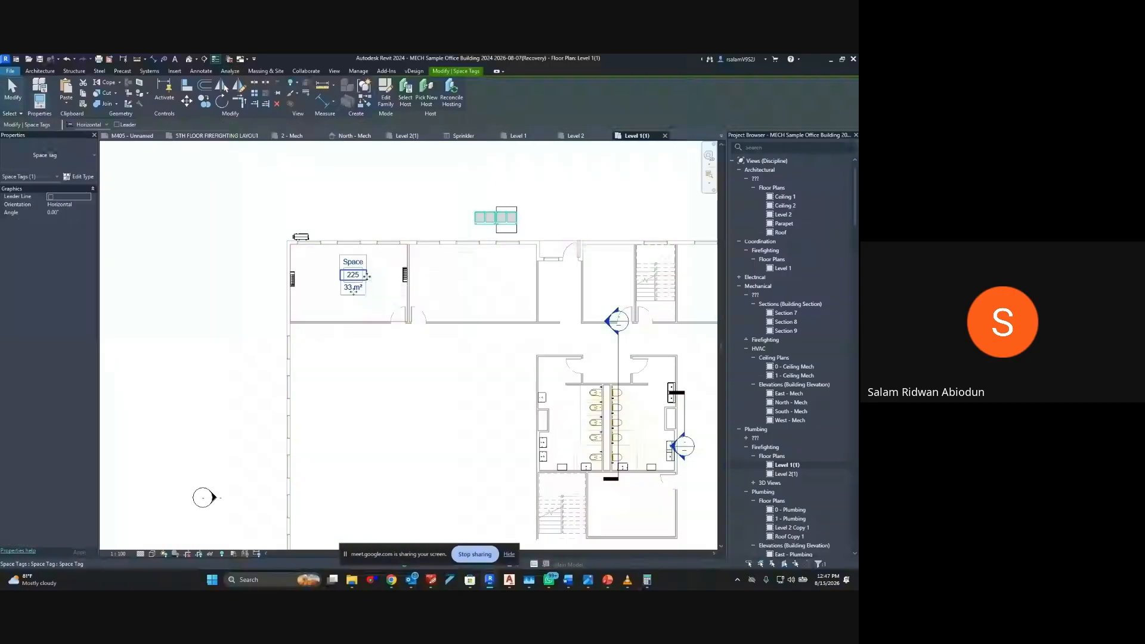
{"action": "key", "text": "Escape"}
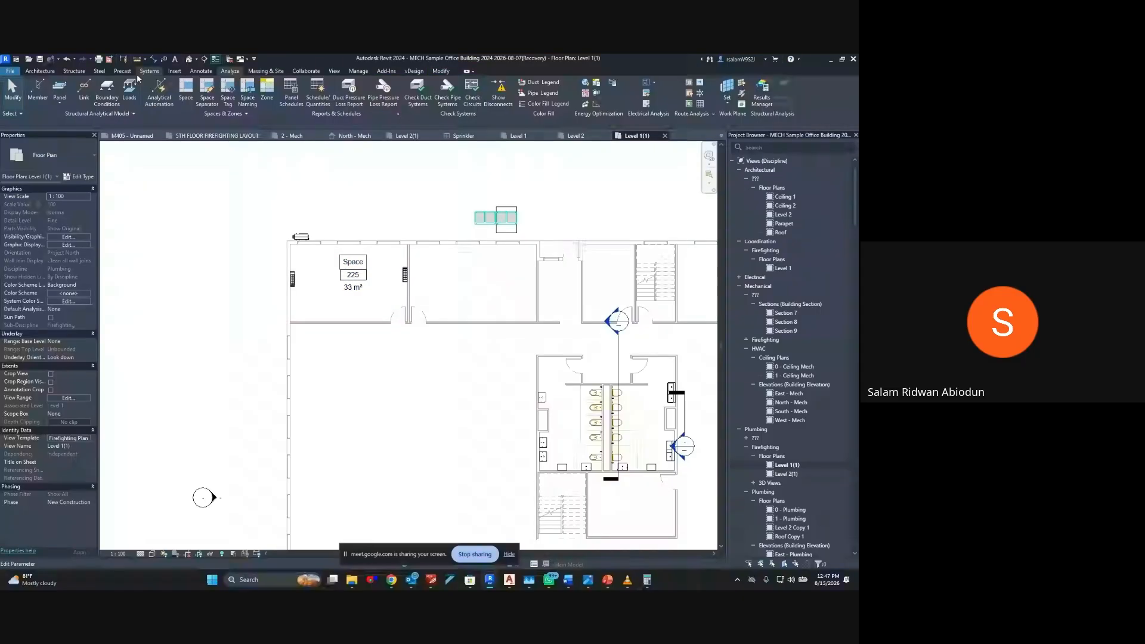
Place spaces automatically in all remaining enclosed areas of the Level 1(1) plan, with tags on placement
{"action": "left_click", "coordinate": [186, 91]}
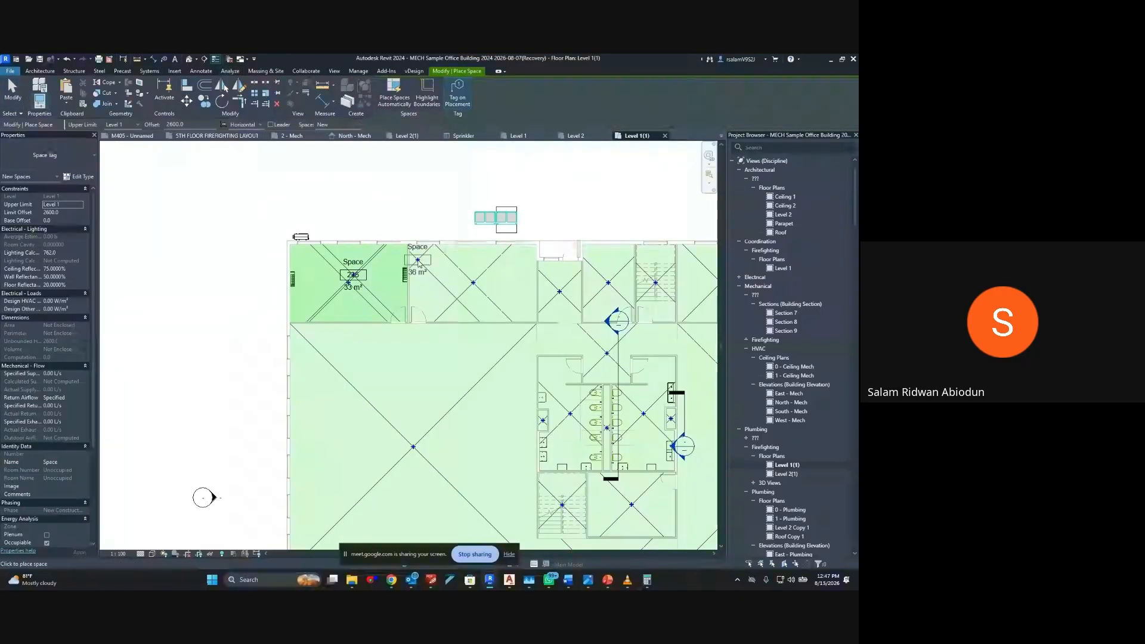
{"action": "left_click", "coordinate": [394, 99]}
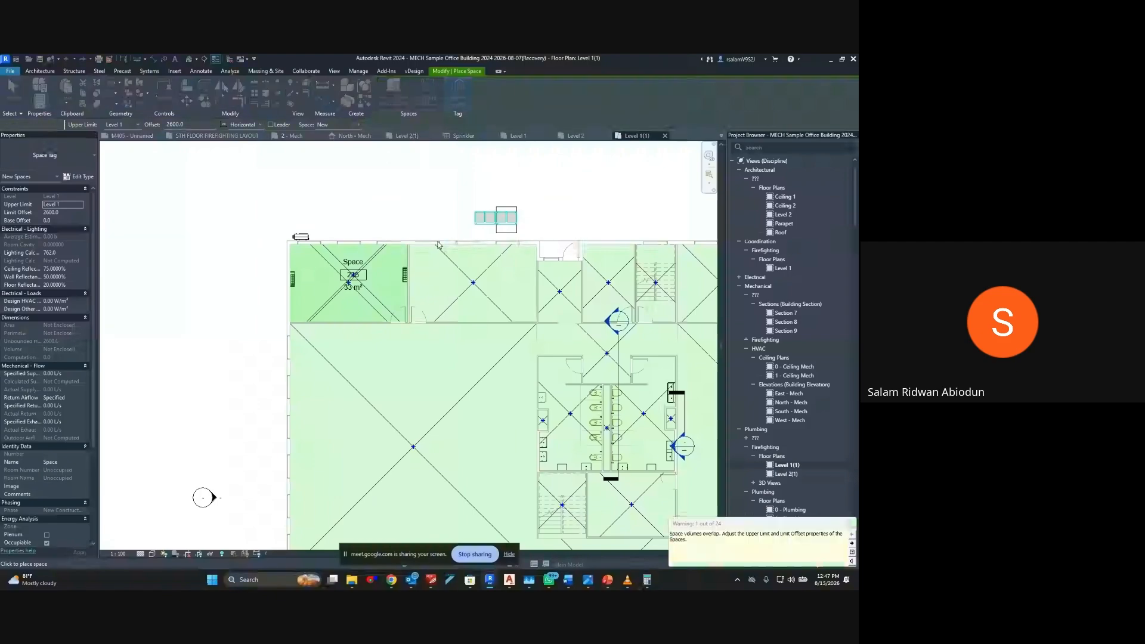
{"action": "key", "text": "Escape"}
{"action": "scroll", "coordinate": [439, 285], "scroll_direction": "down", "scroll_amount": 2}
{"action": "scroll", "coordinate": [453, 299], "scroll_direction": "up", "scroll_amount": 1}
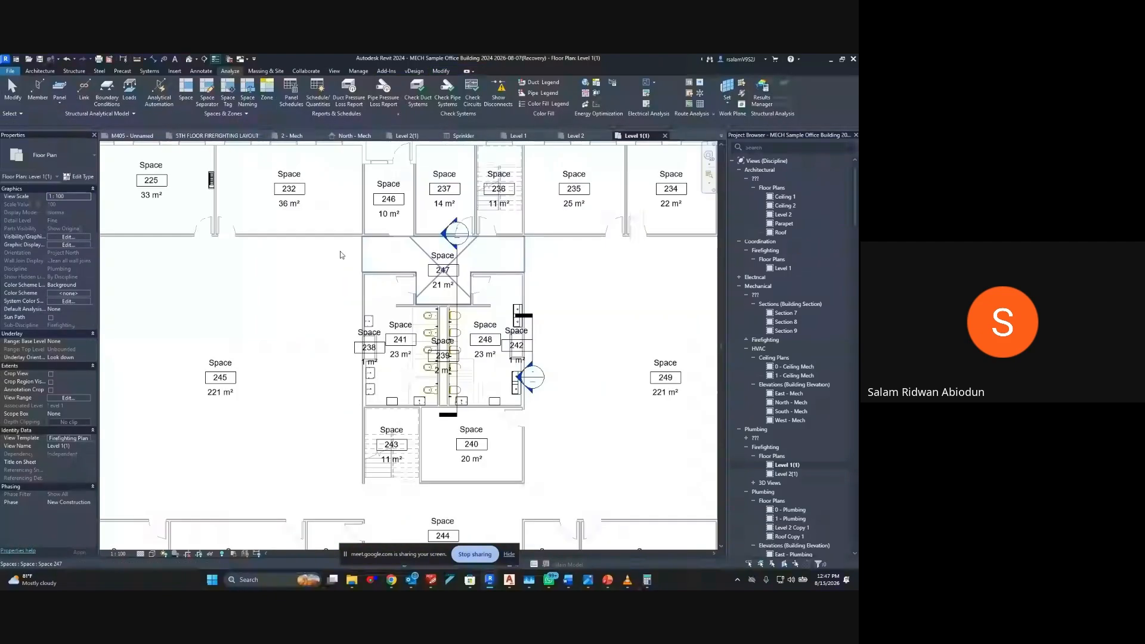
Name the spaces on all levels after their matching rooms, transferring both names and numbers with Space Naming
{"action": "scroll", "coordinate": [452, 294], "scroll_direction": "up", "scroll_amount": 1}
{"action": "left_click", "coordinate": [317, 241]}
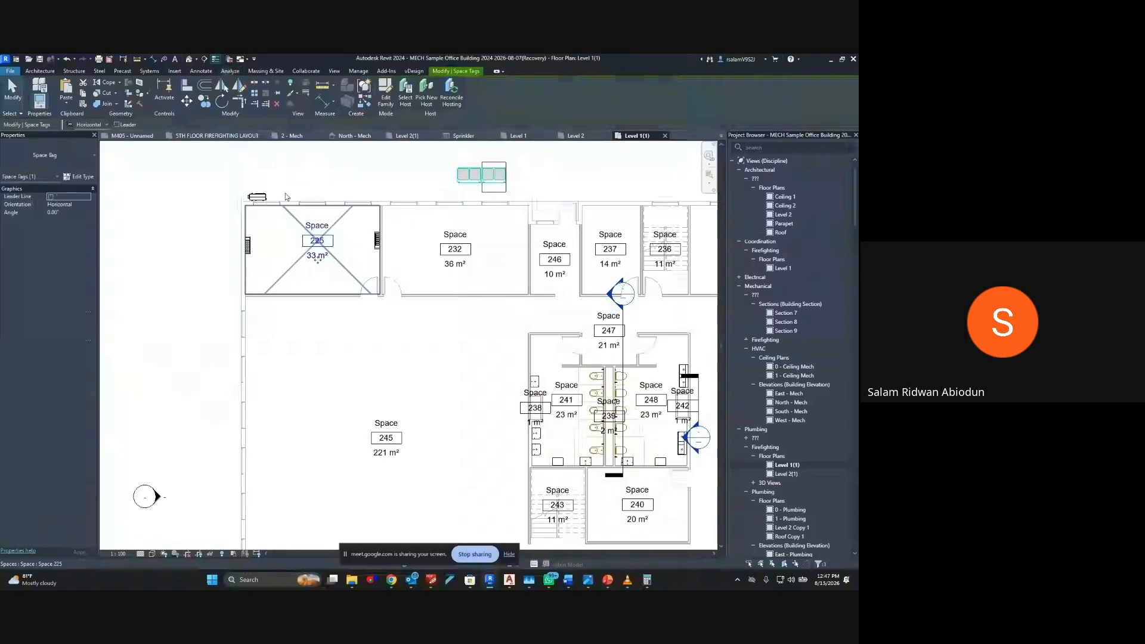
{"action": "left_click", "coordinate": [286, 196]}
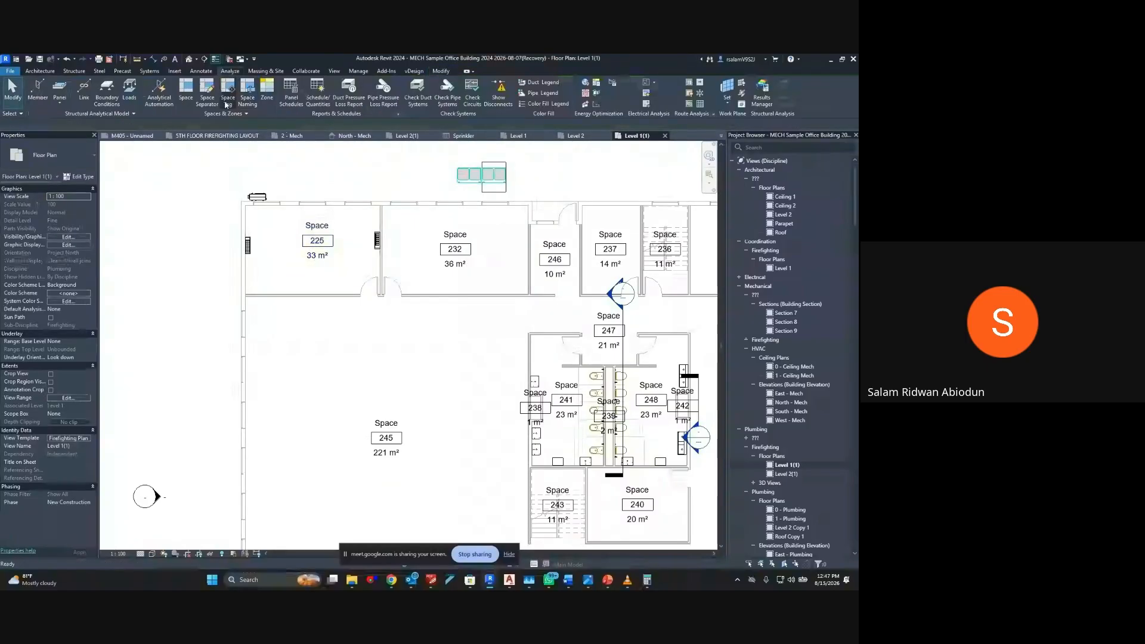
{"action": "left_click", "coordinate": [247, 101]}
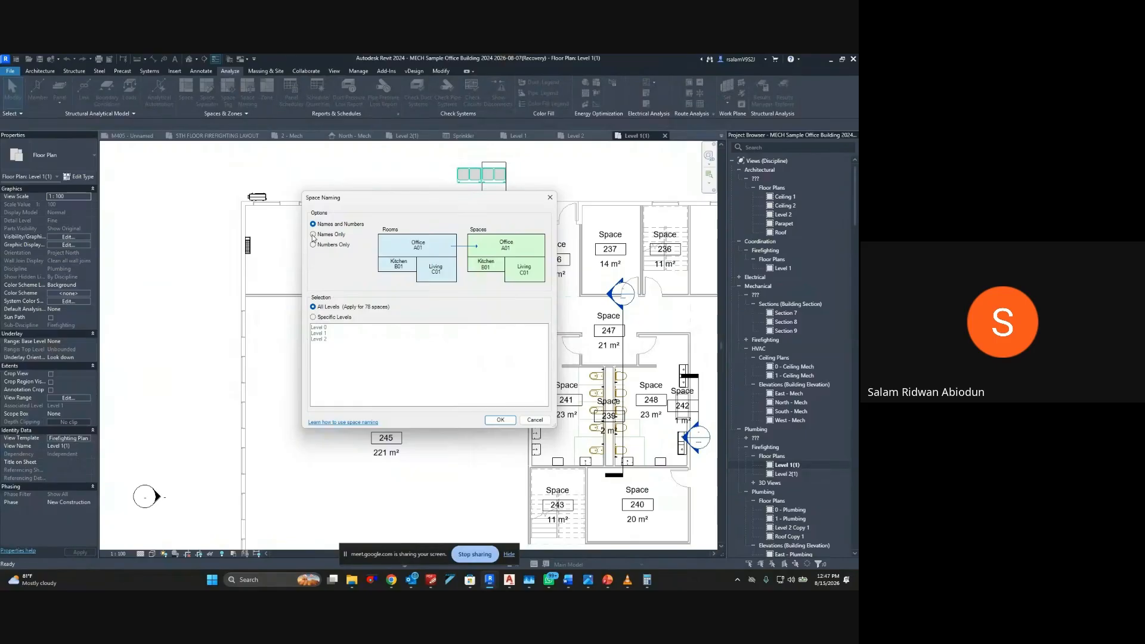
{"action": "left_click", "coordinate": [313, 235]}
{"action": "left_click", "coordinate": [501, 420]}
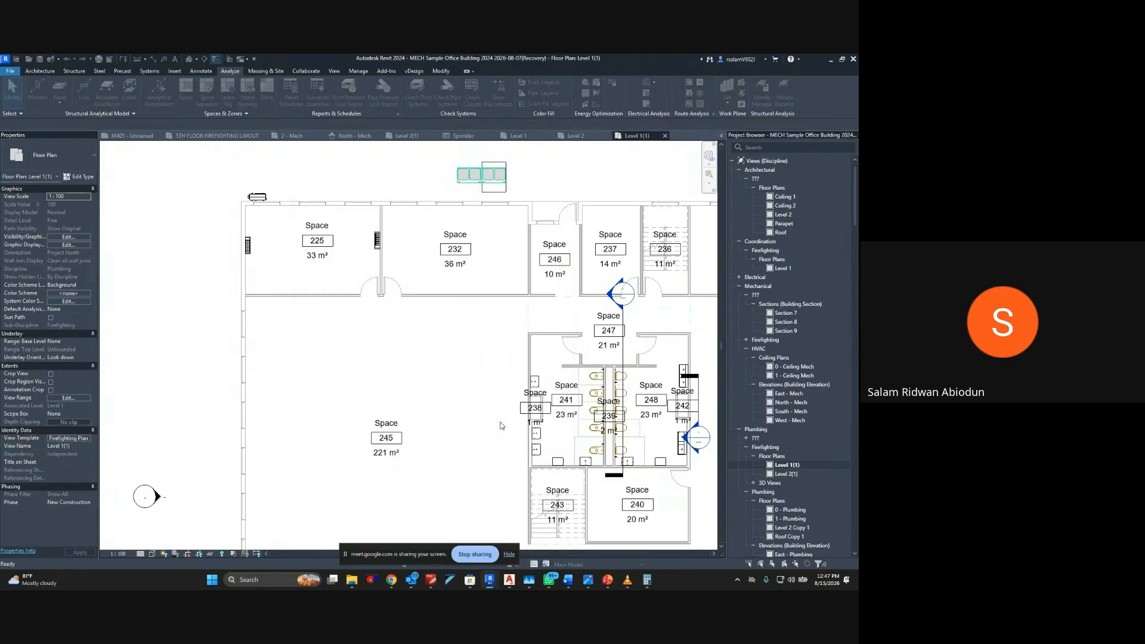
{"action": "middle_click_drag", "start_coordinate": [381, 263], "coordinate": [310, 172]}
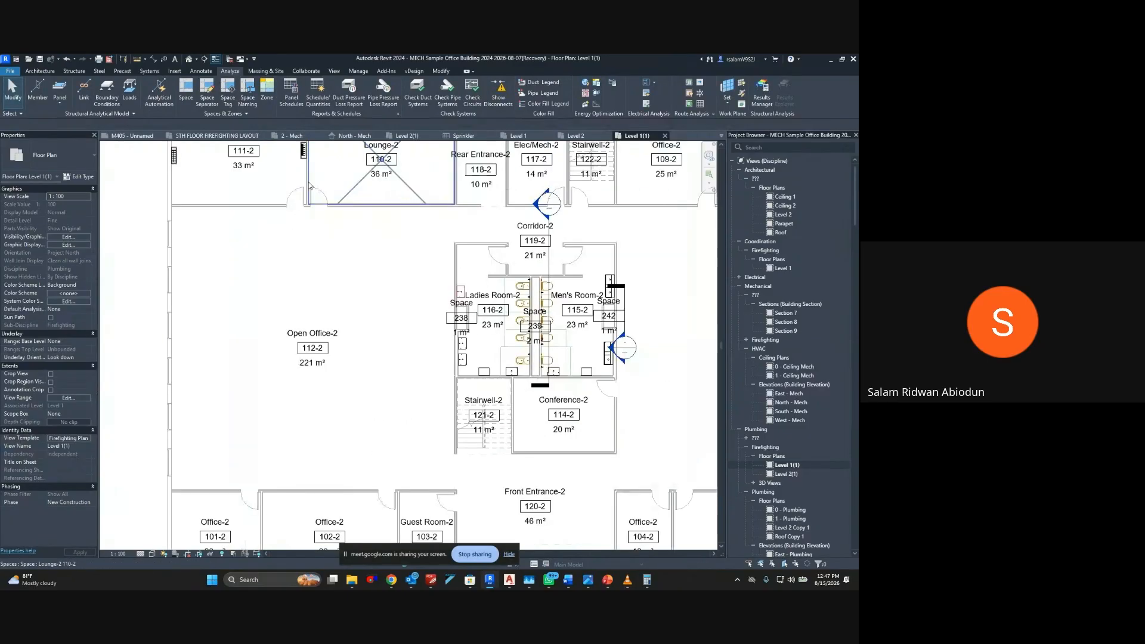
{"action": "middle_click_drag", "start_coordinate": [383, 206], "coordinate": [385, 341]}
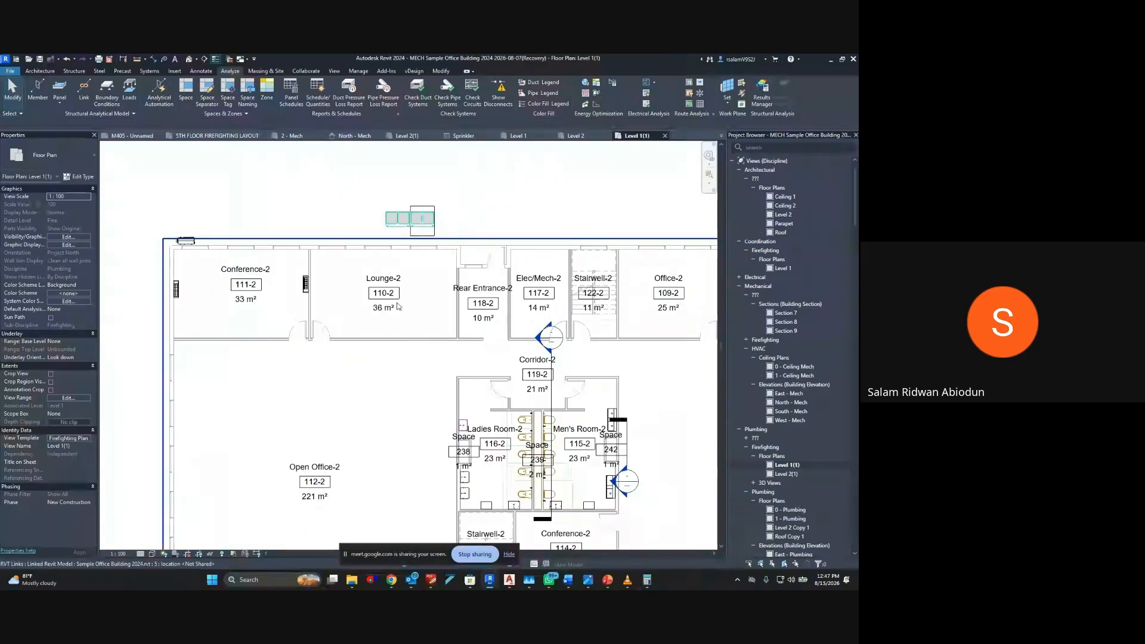
Review the room rows and minimum sprinkler values in the Sprinkler schedule, and return to the Level 1(1) plan
{"action": "left_click", "coordinate": [464, 136]}
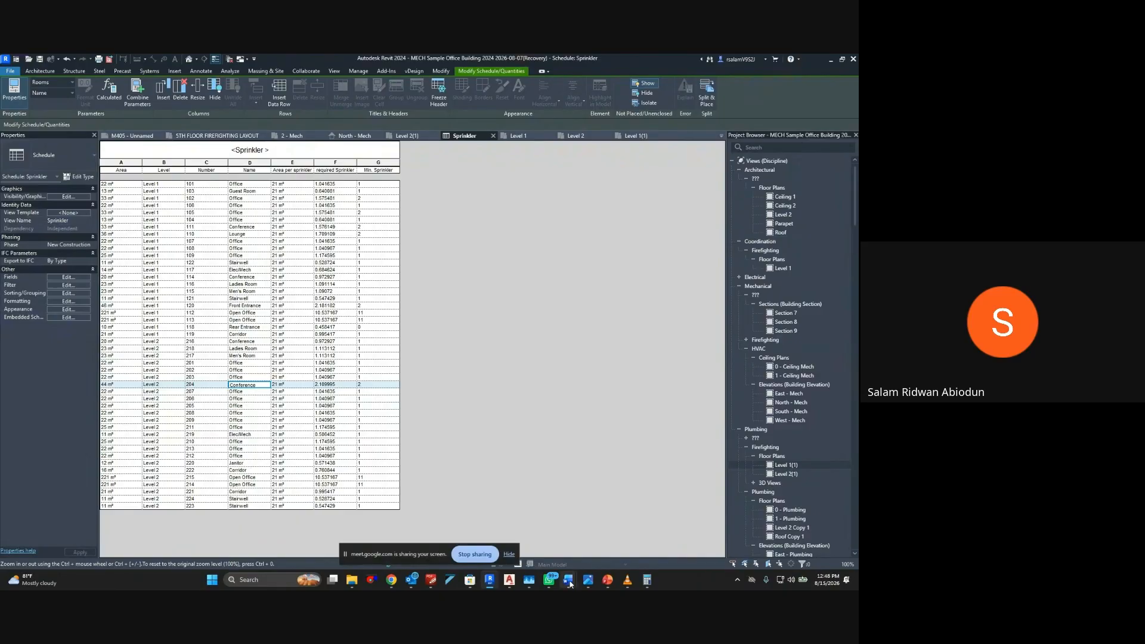
{"action": "left_click", "coordinate": [489, 581]}
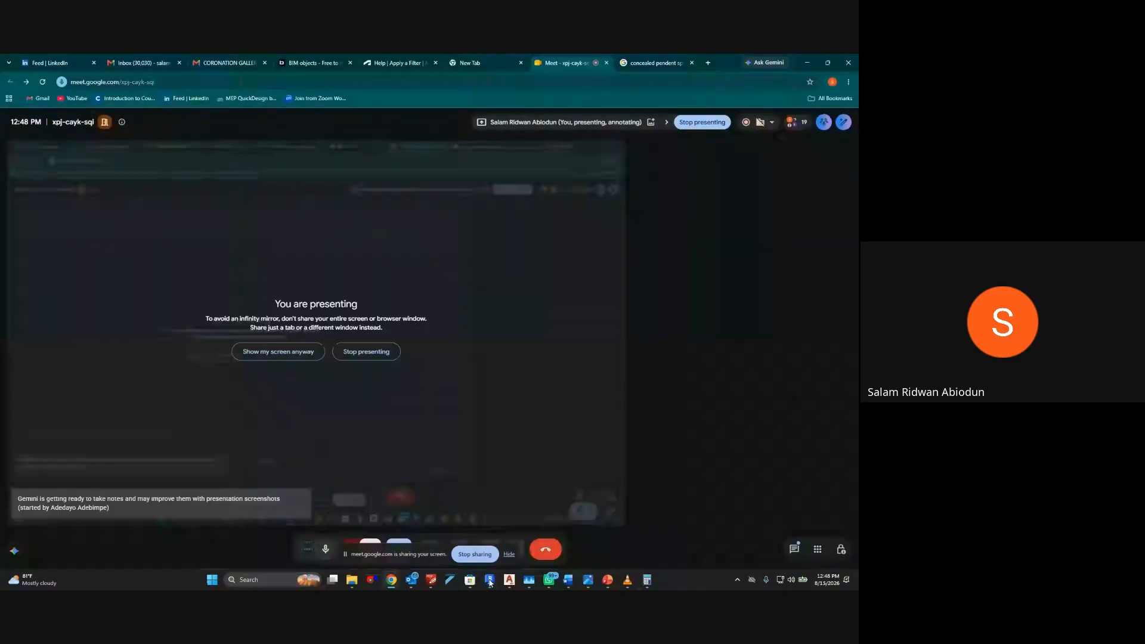
{"action": "left_click", "coordinate": [490, 581]}
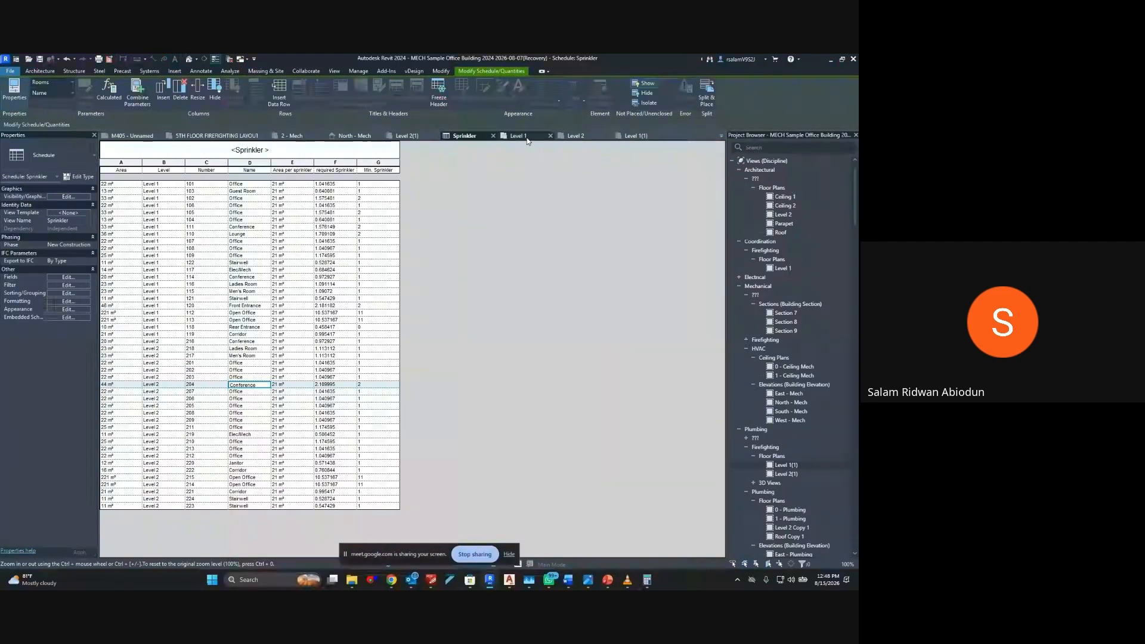
{"action": "left_click", "coordinate": [519, 135]}
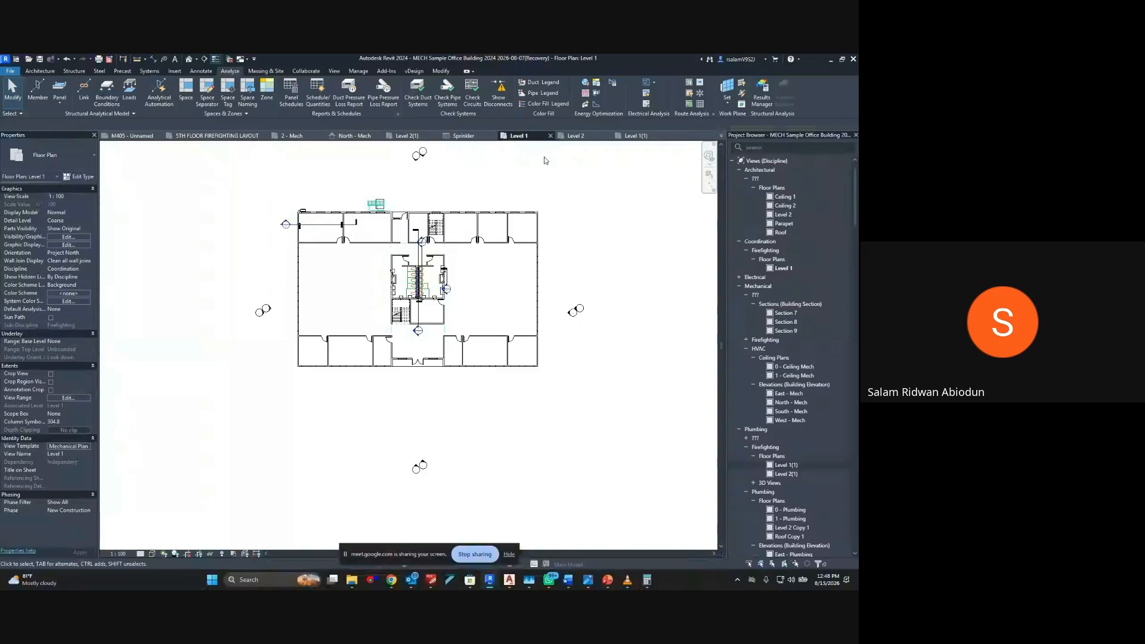
{"action": "left_click", "coordinate": [633, 135]}
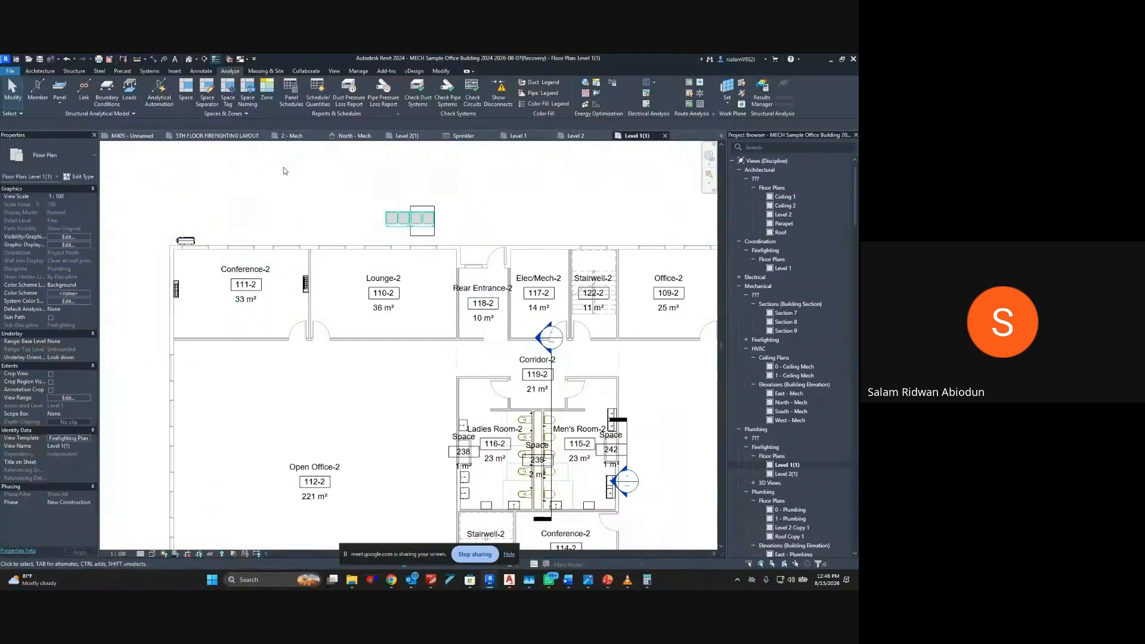
Find the AB_Sprinkler_Pendent Reces_QR-SC_W family and place its DN 15 Temp 72 60 Orif 13 mm type in Conference-2 (111-2)
{"action": "left_click", "coordinate": [752, 146]}
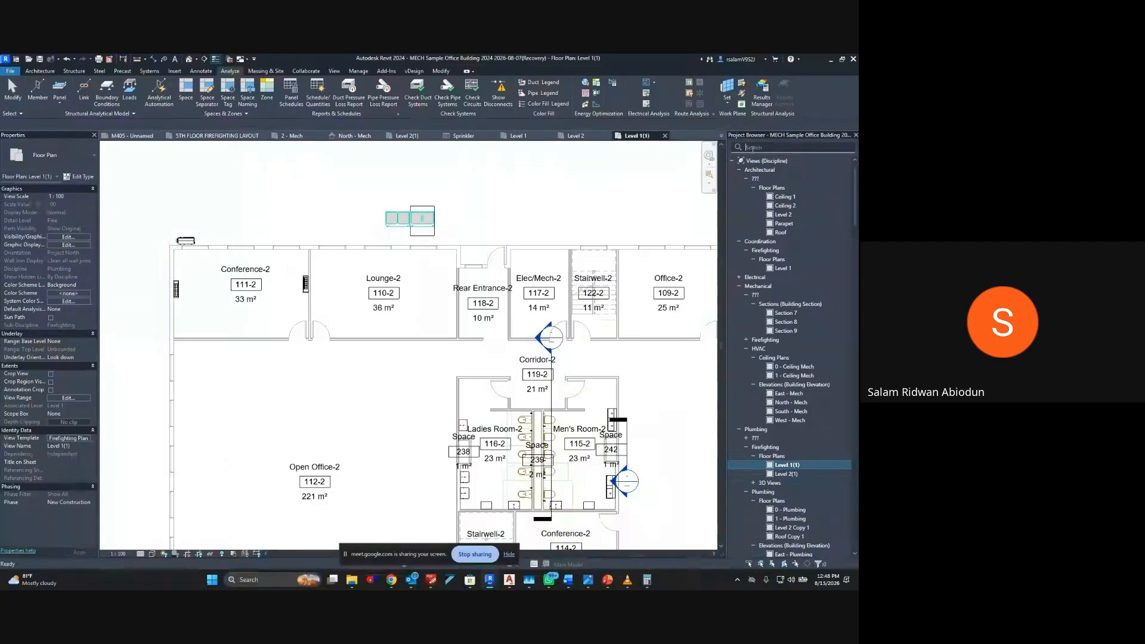
{"action": "type", "text": "ab"}
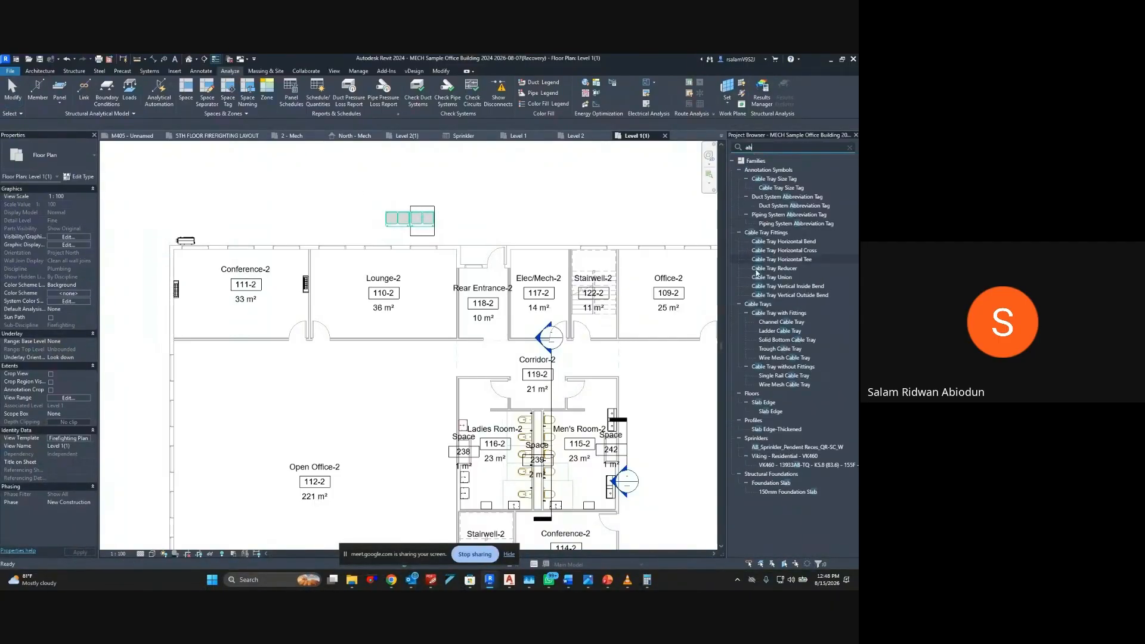
{"action": "left_click", "coordinate": [778, 448]}
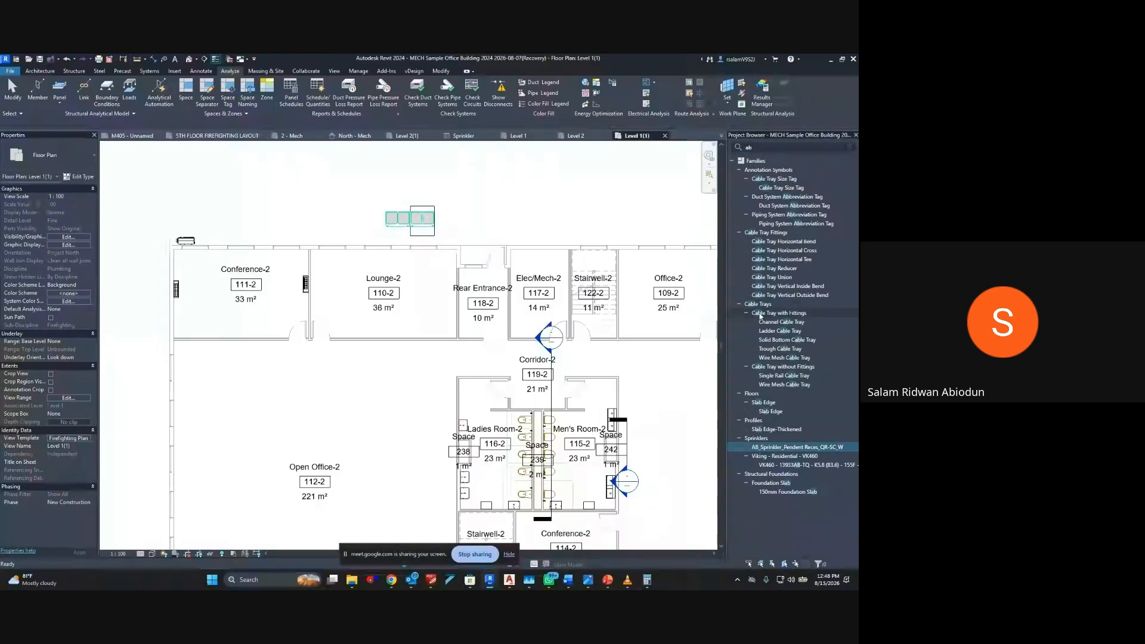
{"action": "left_click", "coordinate": [846, 145]}
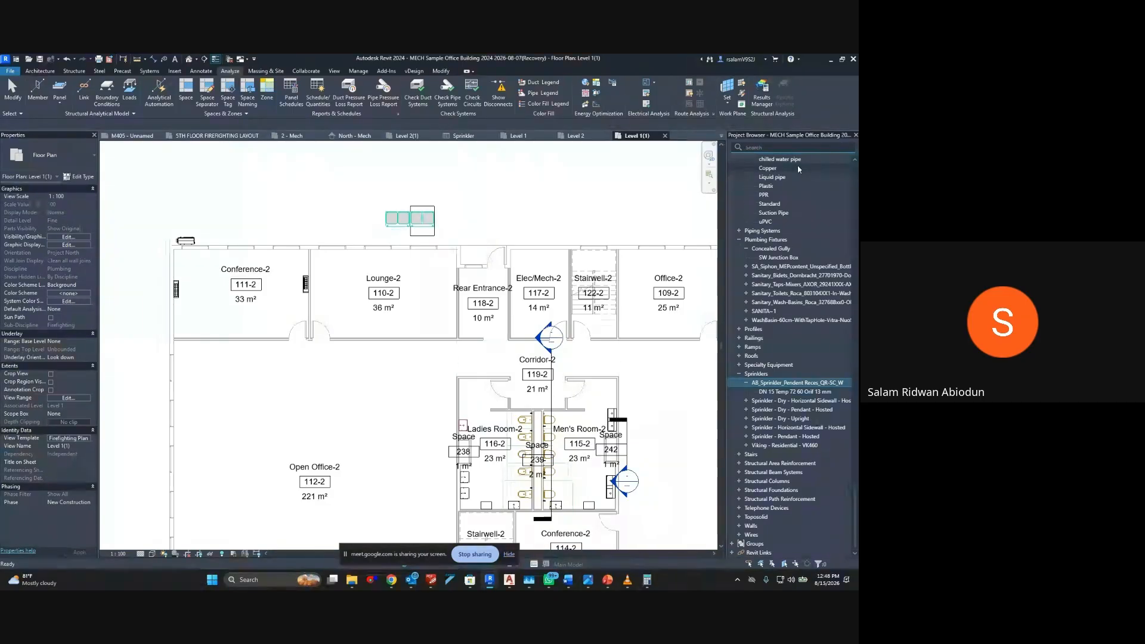
{"action": "left_click_drag", "start_coordinate": [771, 392], "coordinate": [332, 278]}
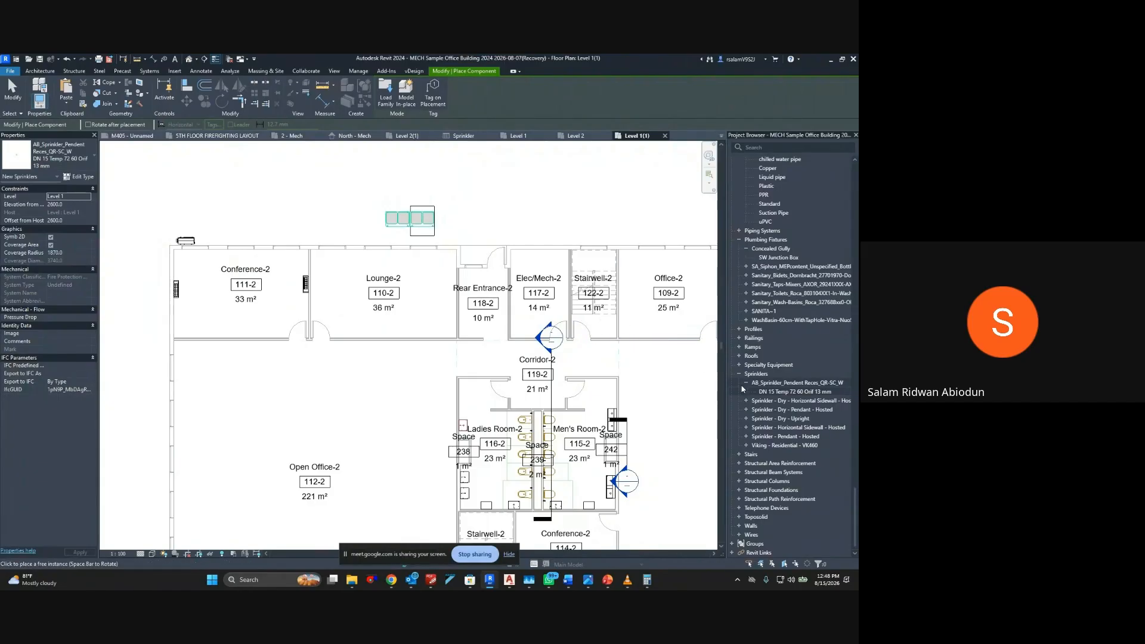
{"action": "left_click", "coordinate": [220, 271]}
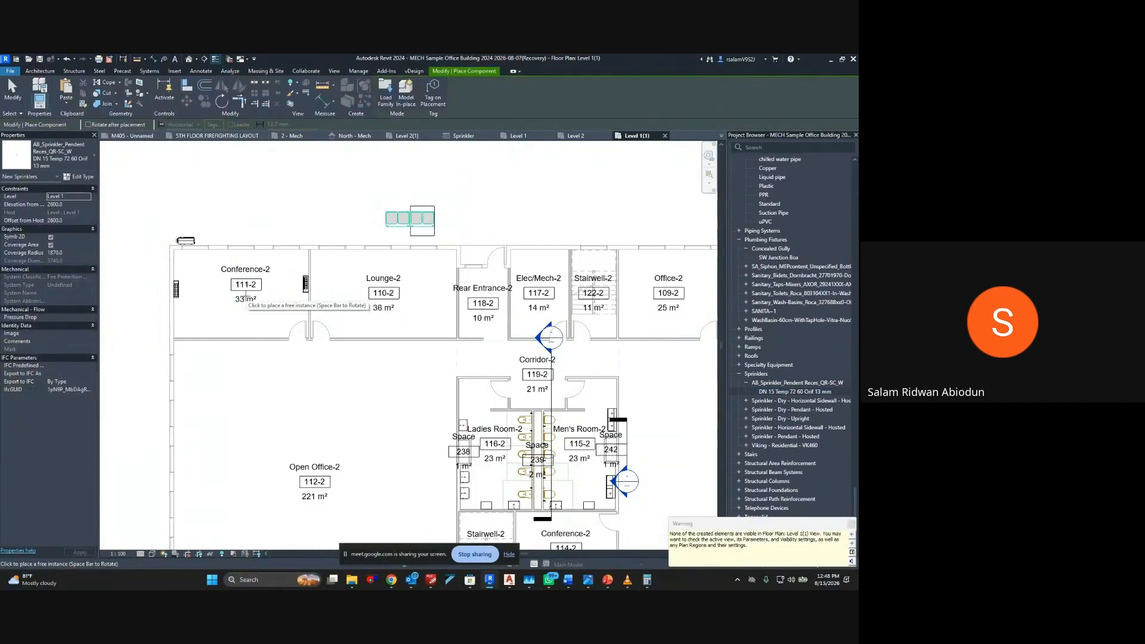
{"action": "key", "text": "Escape"}
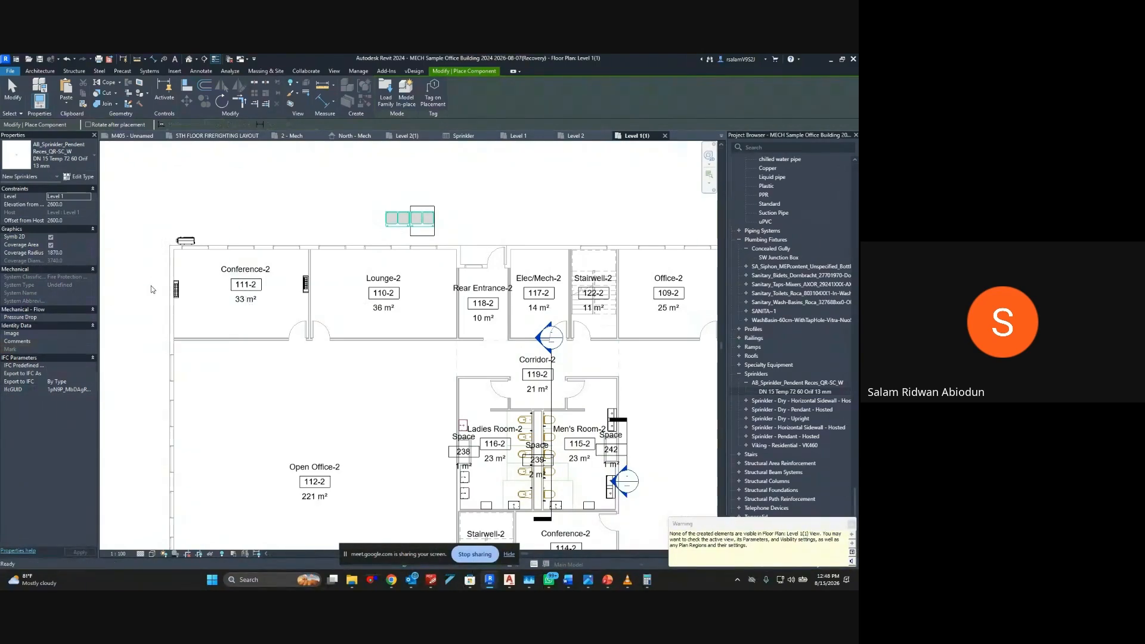
{"action": "key", "text": "Escape"}
Set the top offset of the Level 1(1) plan's view range to 3000
{"action": "left_click", "coordinate": [70, 438]}
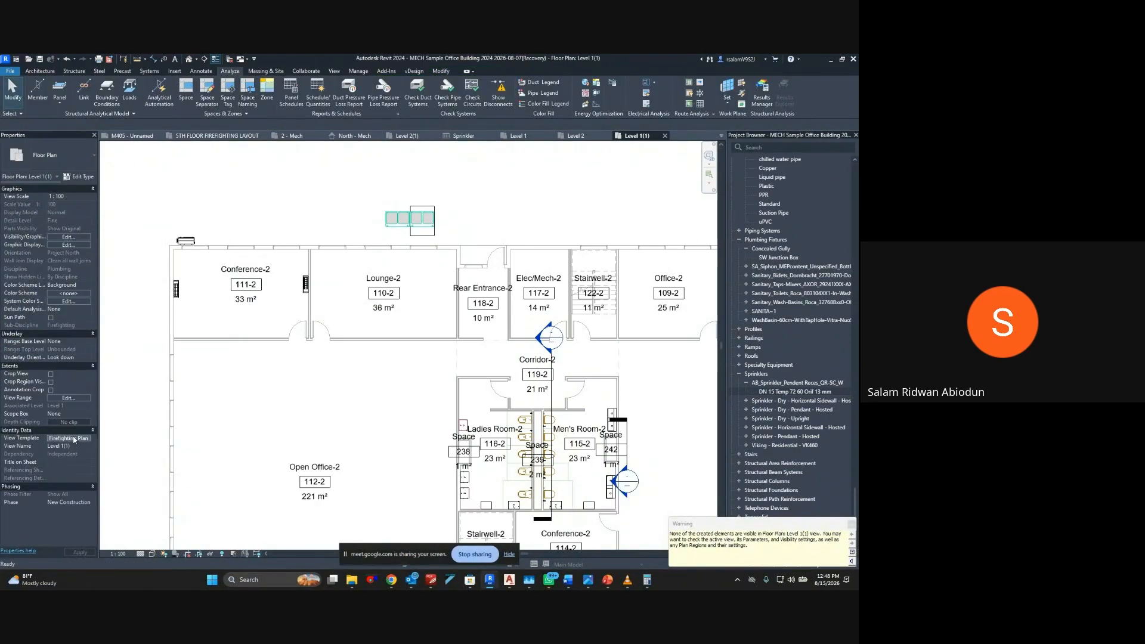
{"action": "key", "text": "Escape"}
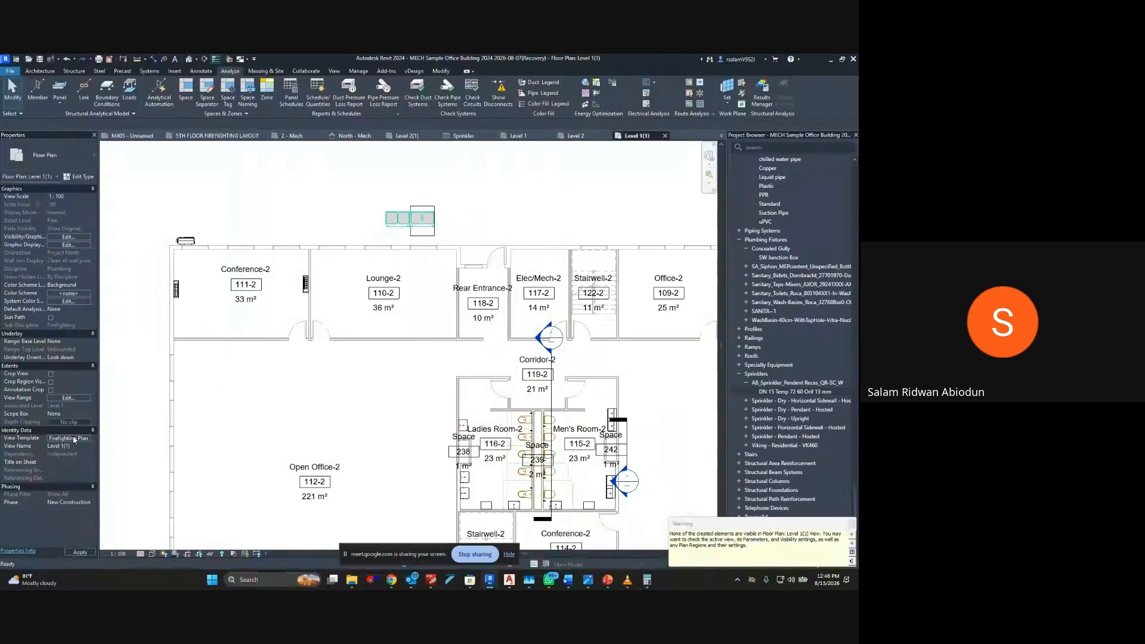
{"action": "left_click", "coordinate": [68, 398]}
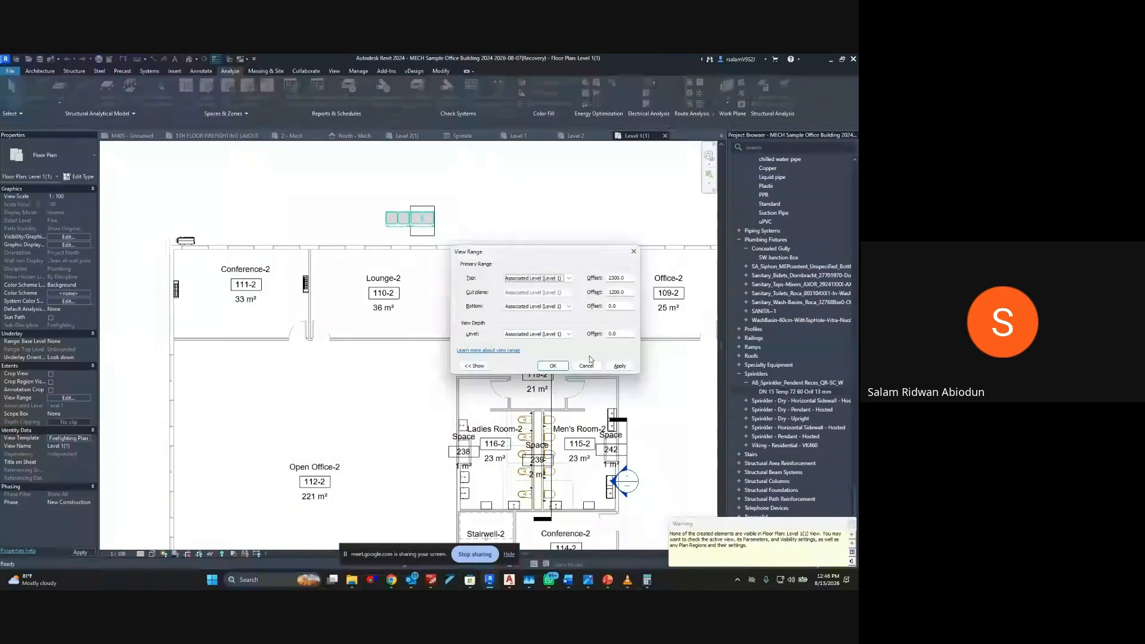
{"action": "double_click", "coordinate": [630, 281]}
{"action": "type", "text": "3000"}
{"action": "left_click", "coordinate": [632, 365]}
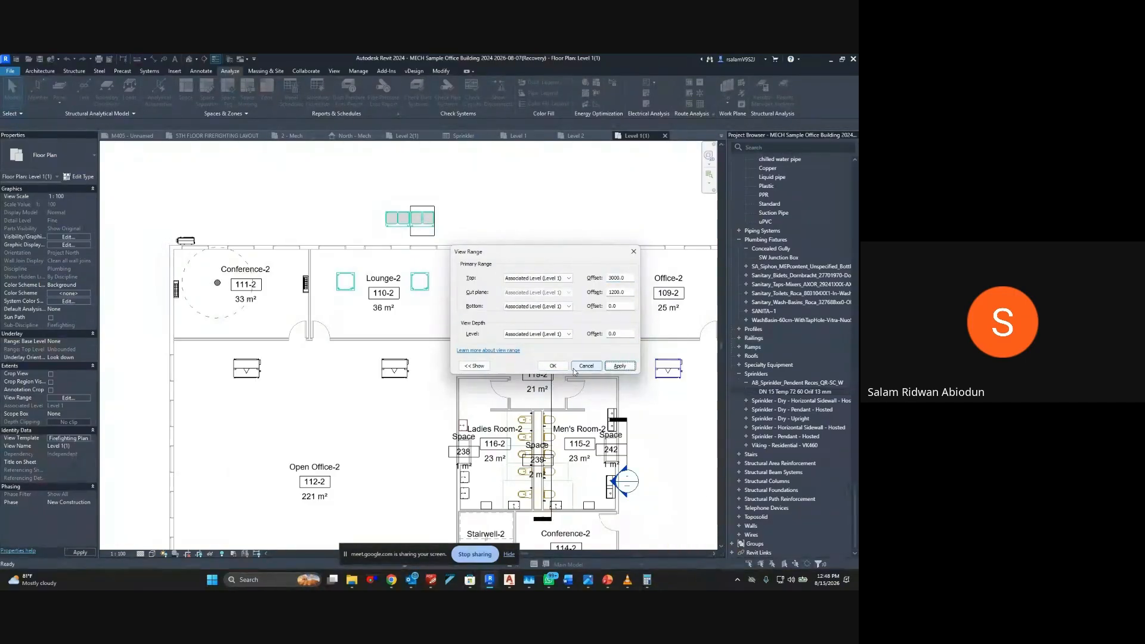
{"action": "left_click", "coordinate": [551, 366]}
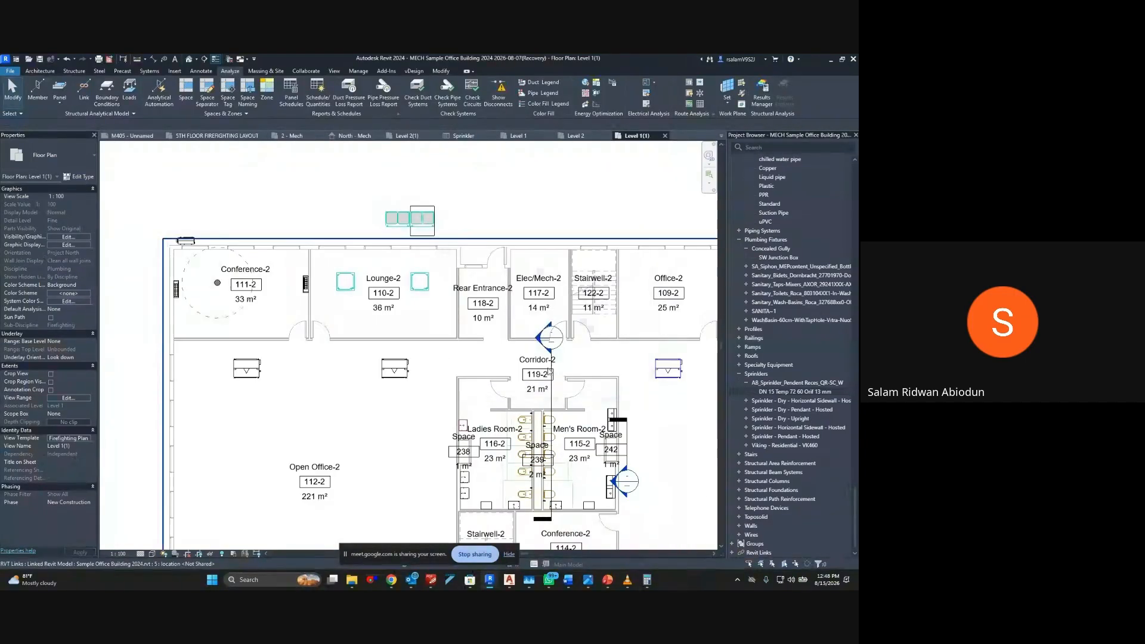
Use Create Similar on the placed sprinkler to add a second one in Conference-2 (111-2) and two in Lounge-2 (110-2)
{"action": "left_click", "coordinate": [228, 320]}
{"action": "key", "text": "c"}
{"action": "key", "text": "s"}
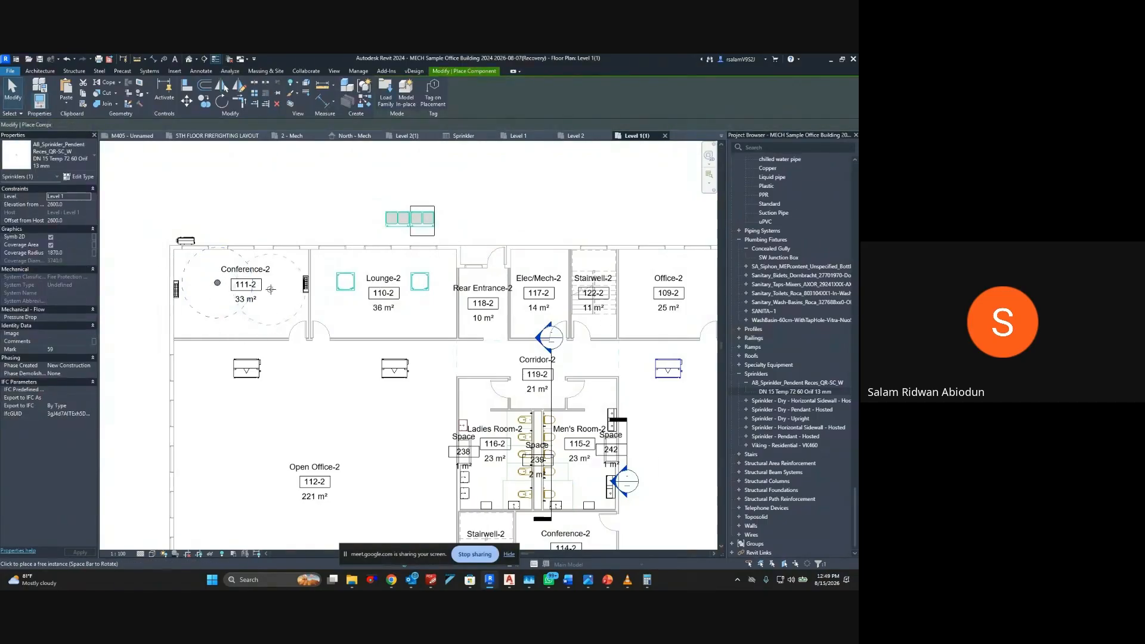
{"action": "left_click", "coordinate": [273, 283]}
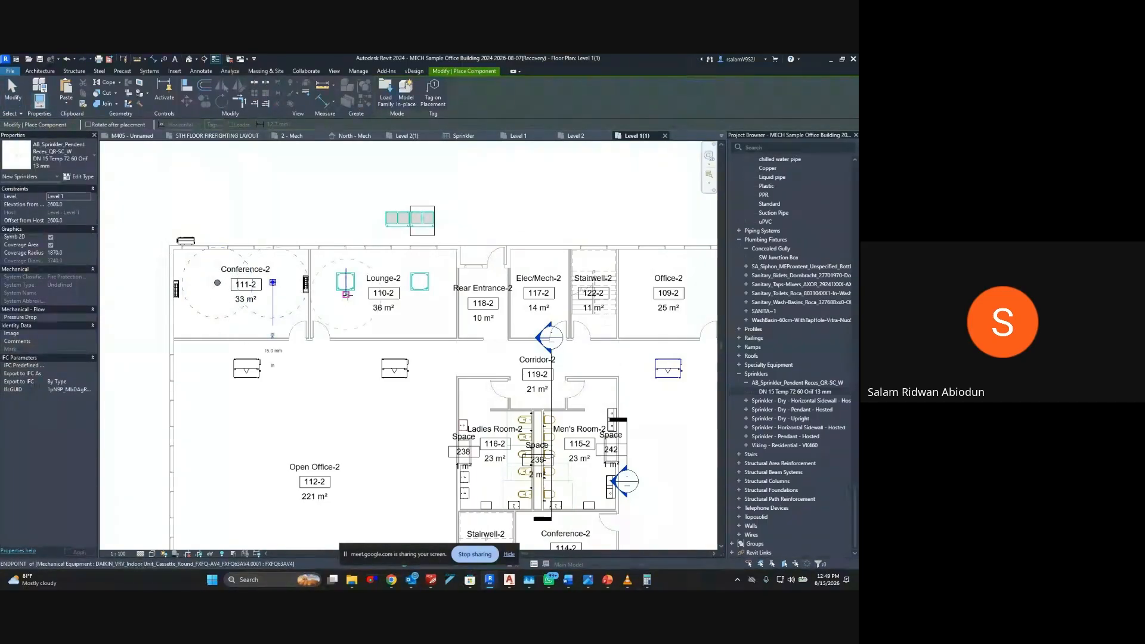
{"action": "left_click", "coordinate": [338, 289]}
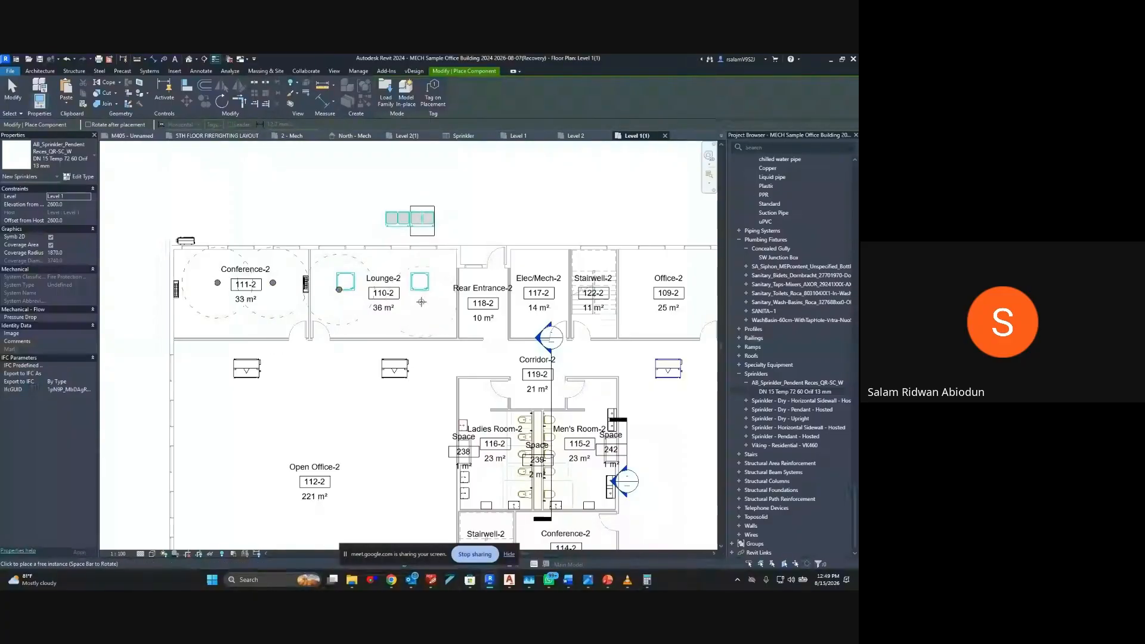
{"action": "middle_click_drag", "start_coordinate": [458, 300], "coordinate": [403, 300]}
{"action": "scroll", "coordinate": [403, 300], "scroll_direction": "up", "scroll_amount": 2}
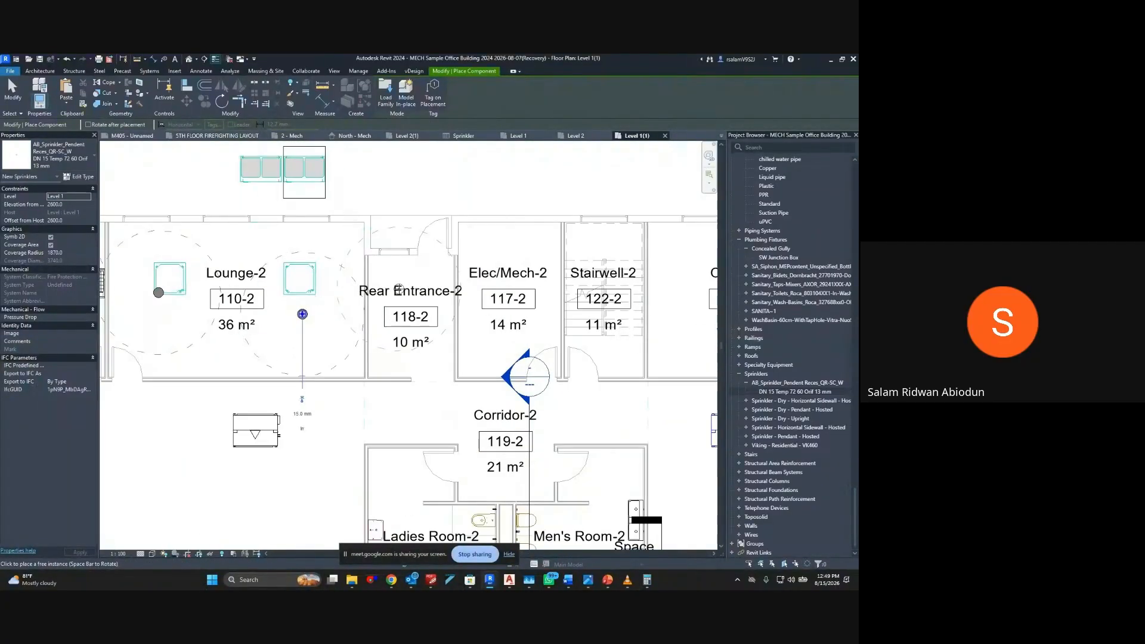
Place one pendent sprinkler each in Rear Entrance-2 (118-2) and in offices 109-2, 108-2 and 107-2
{"action": "left_click", "coordinate": [411, 311]}
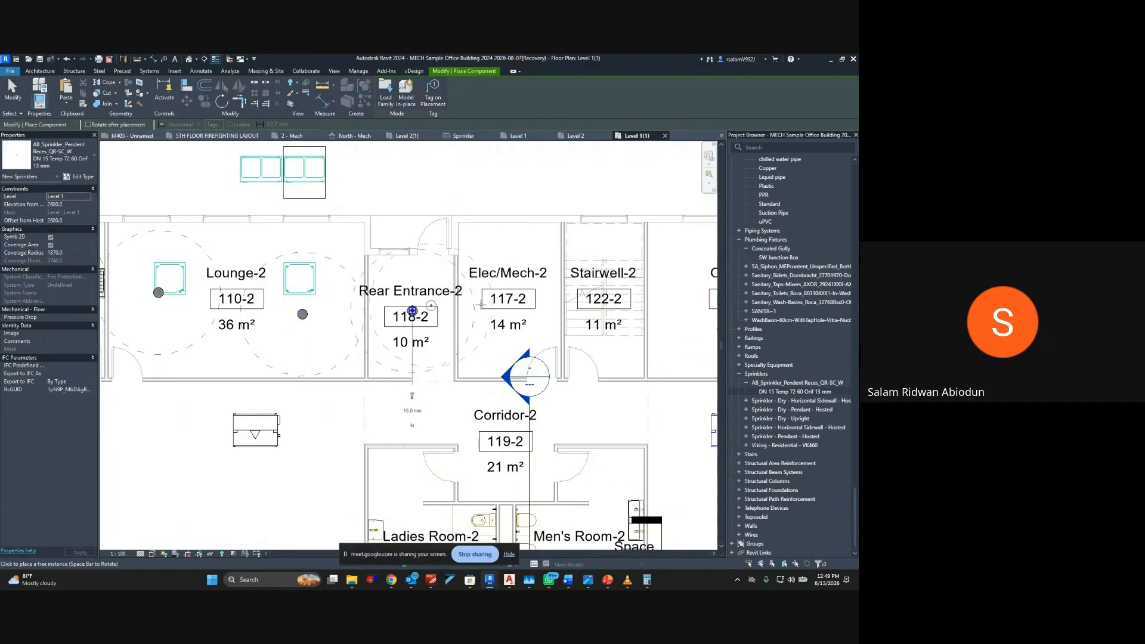
{"action": "middle_click_drag", "start_coordinate": [412, 312], "coordinate": [262, 312]}
{"action": "middle_click_drag", "start_coordinate": [434, 257], "coordinate": [313, 254]}
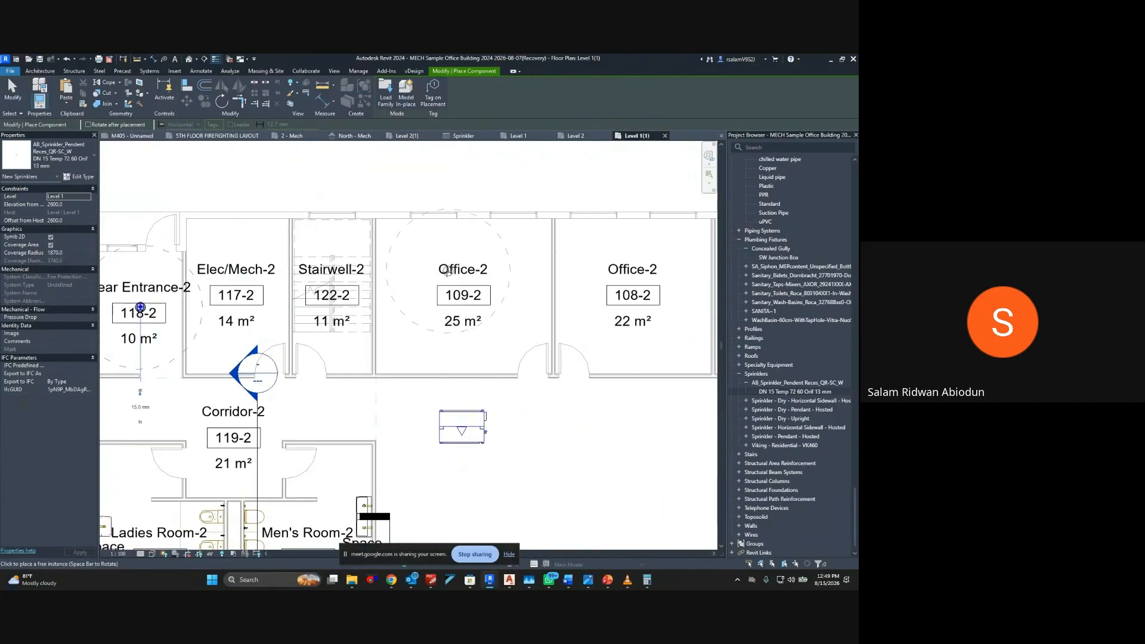
{"action": "left_click", "coordinate": [456, 280]}
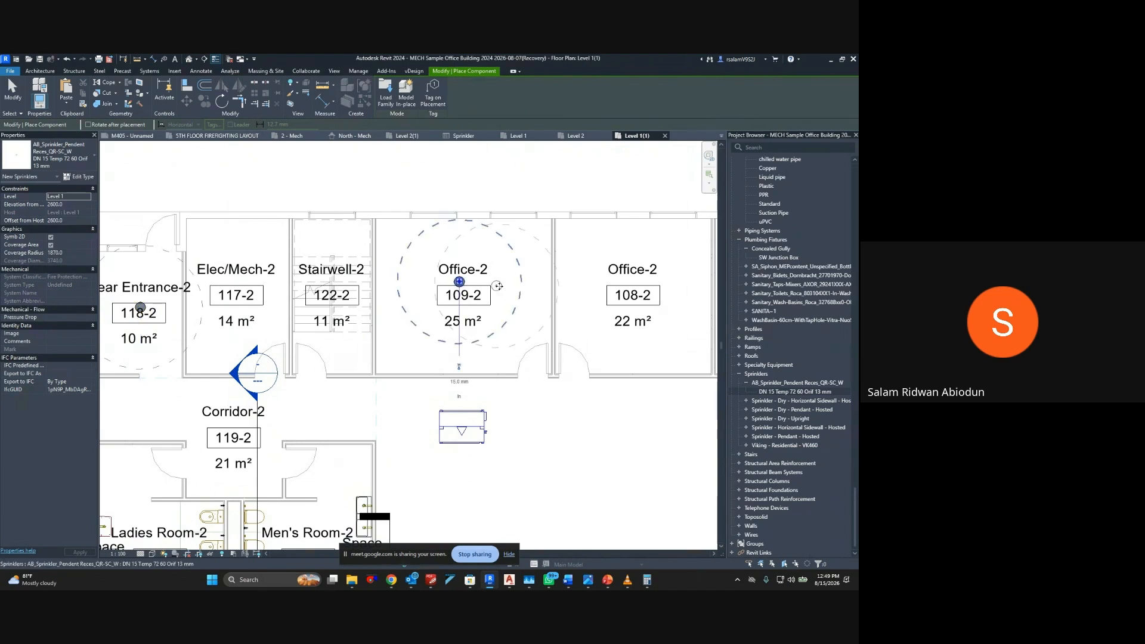
{"action": "middle_click_drag", "start_coordinate": [457, 280], "coordinate": [285, 290]}
{"action": "left_click", "coordinate": [461, 290]}
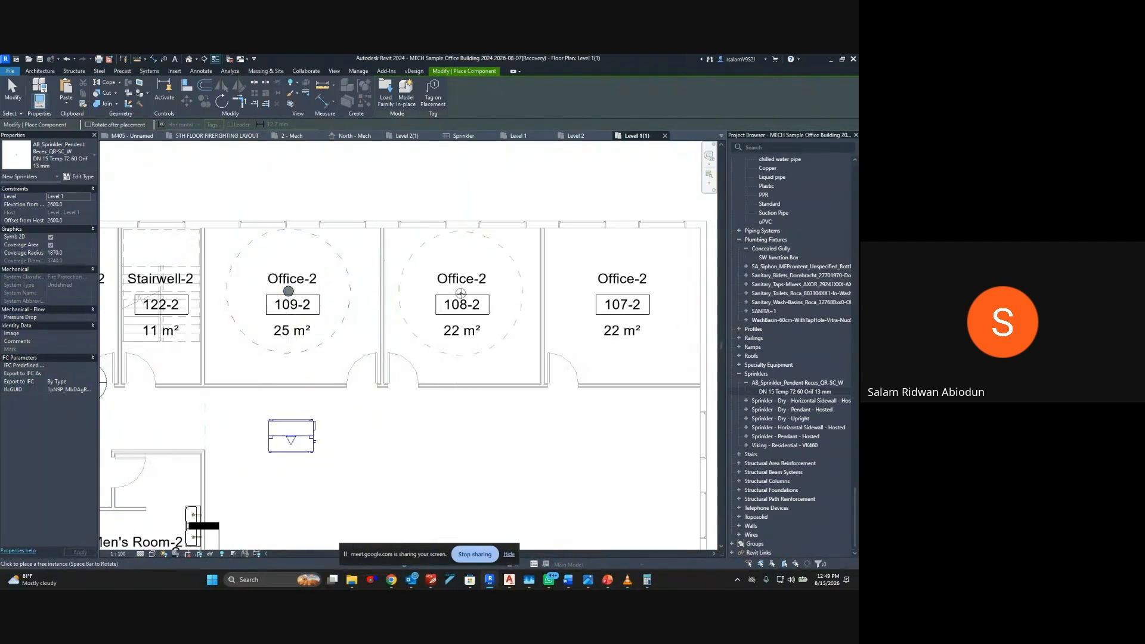
{"action": "middle_click_drag", "start_coordinate": [608, 293], "coordinate": [445, 293]}
{"action": "left_click", "coordinate": [459, 290]}
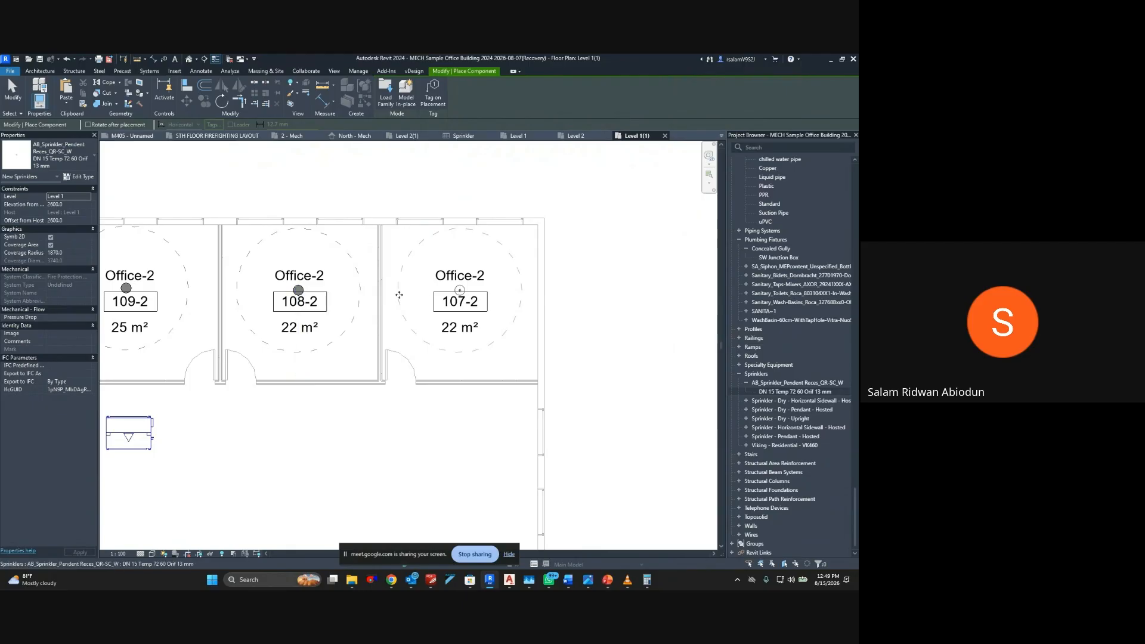
Place one pendent sprinkler each in offices 101-2 and 102-2 and in Guest Room-2 (103-2)
{"action": "scroll", "coordinate": [393, 294], "scroll_direction": "down", "scroll_amount": 2}
{"action": "middle_click_drag", "start_coordinate": [388, 298], "coordinate": [424, 205]}
{"action": "middle_click_drag", "start_coordinate": [339, 290], "coordinate": [415, 231]}
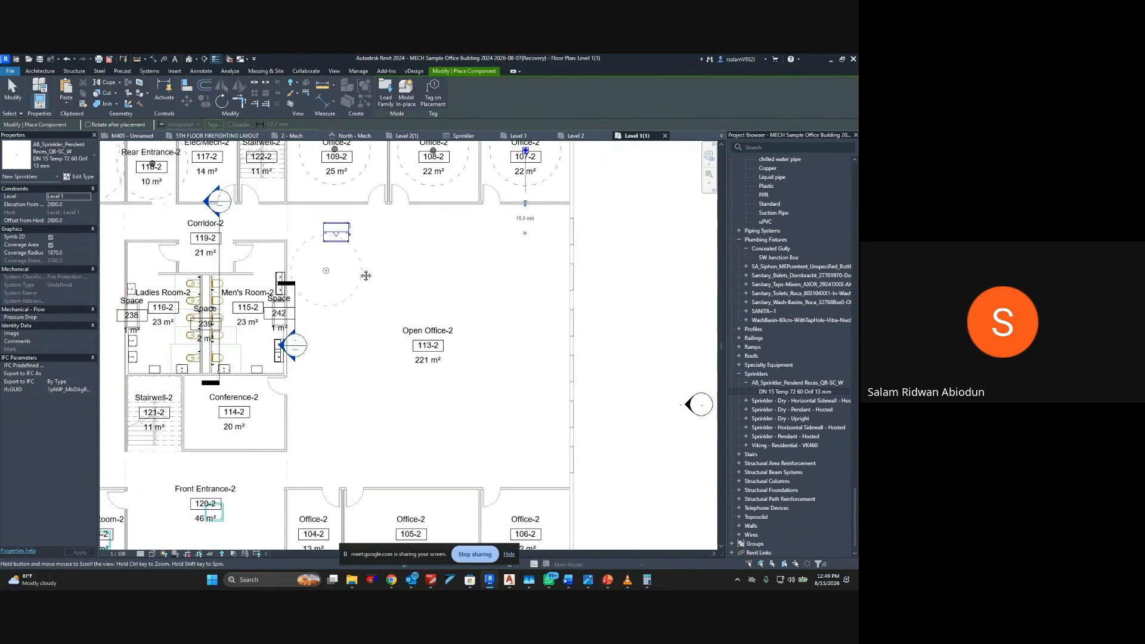
{"action": "middle_click_drag", "start_coordinate": [366, 276], "coordinate": [385, 204]}
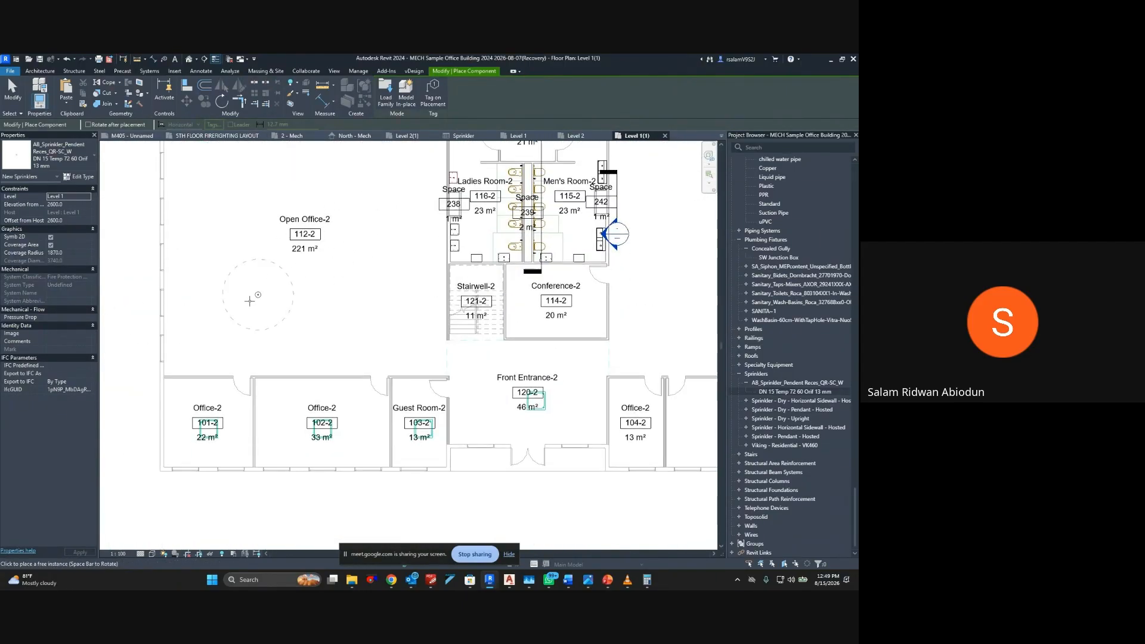
{"action": "scroll", "coordinate": [214, 358], "scroll_direction": "up", "scroll_amount": 4}
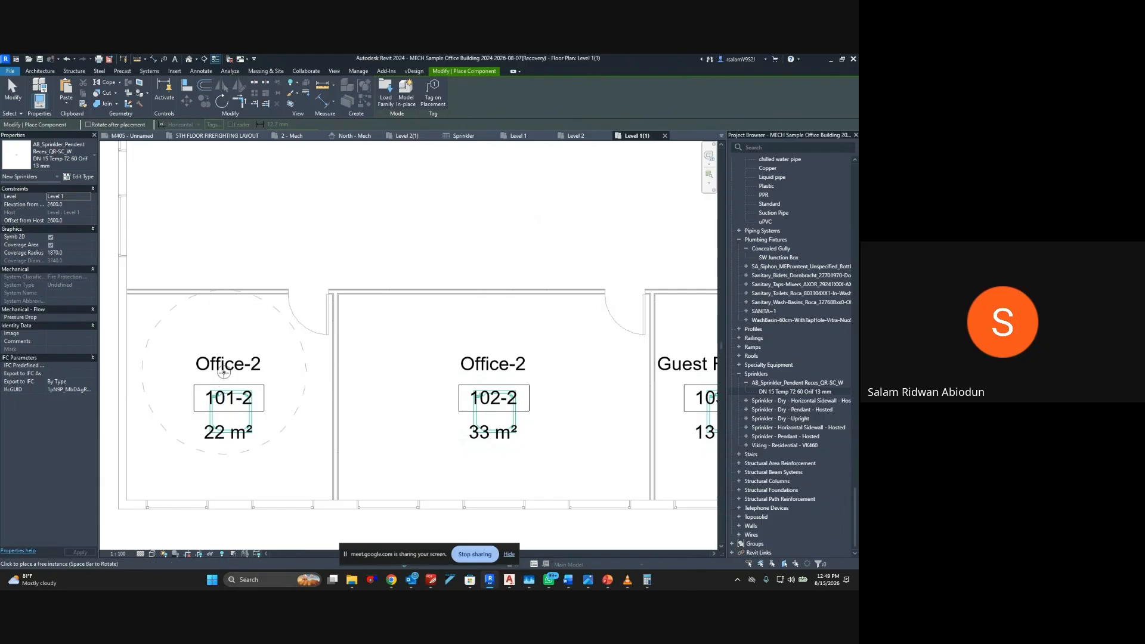
{"action": "left_click", "coordinate": [224, 374]}
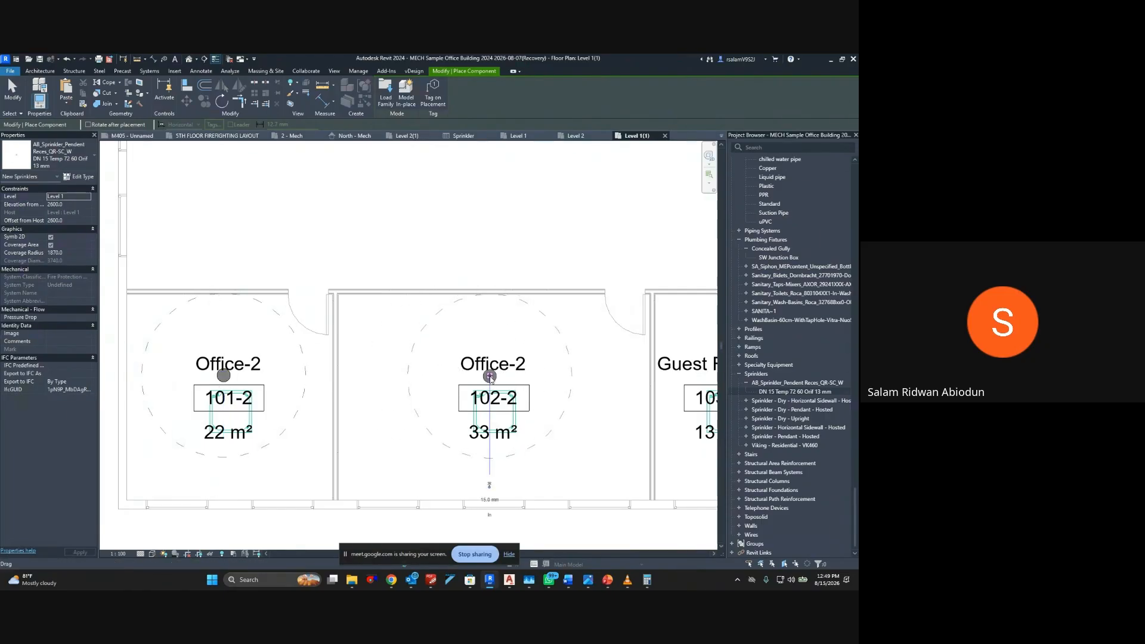
{"action": "middle_click_drag", "start_coordinate": [412, 359], "coordinate": [179, 294]}
{"action": "middle_click_drag", "start_coordinate": [409, 317], "coordinate": [210, 316]}
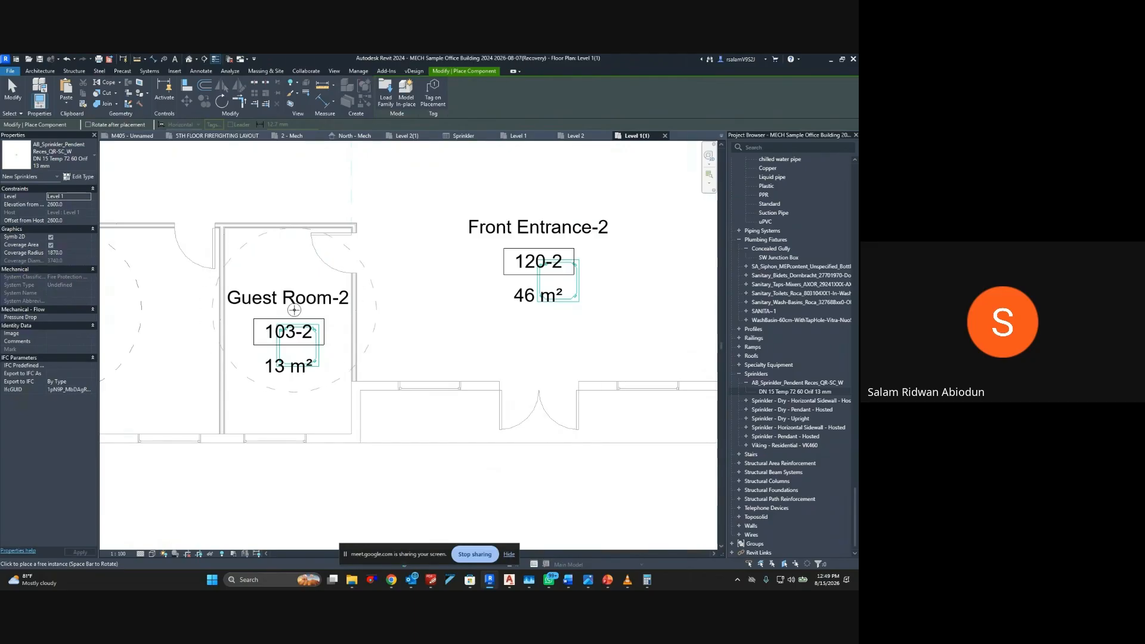
{"action": "left_click", "coordinate": [291, 310]}
Place a pendent sprinkler near the middle of office 104-2
{"action": "middle_click_drag", "start_coordinate": [429, 334], "coordinate": [207, 355]}
{"action": "scroll", "coordinate": [309, 344], "scroll_direction": "down", "scroll_amount": 3}
{"action": "scroll", "coordinate": [413, 329], "scroll_direction": "up", "scroll_amount": 5}
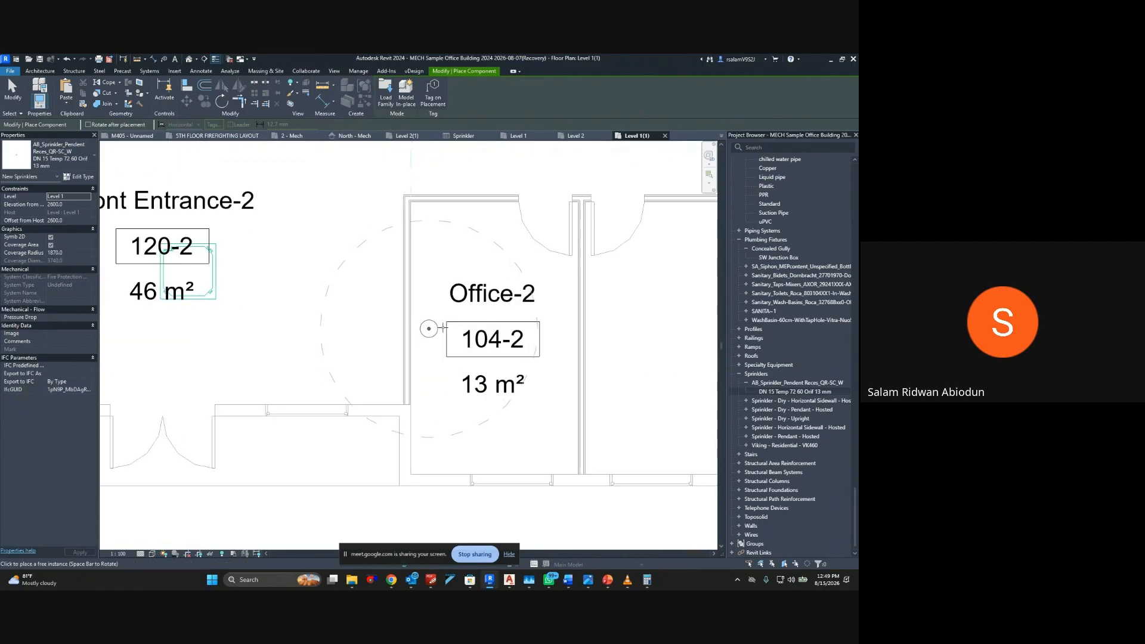
{"action": "left_click", "coordinate": [488, 311]}
Place two pendent sprinklers side by side in office 105-2 and one in the middle of office 106-2
{"action": "middle_click_drag", "start_coordinate": [501, 323], "coordinate": [186, 321]}
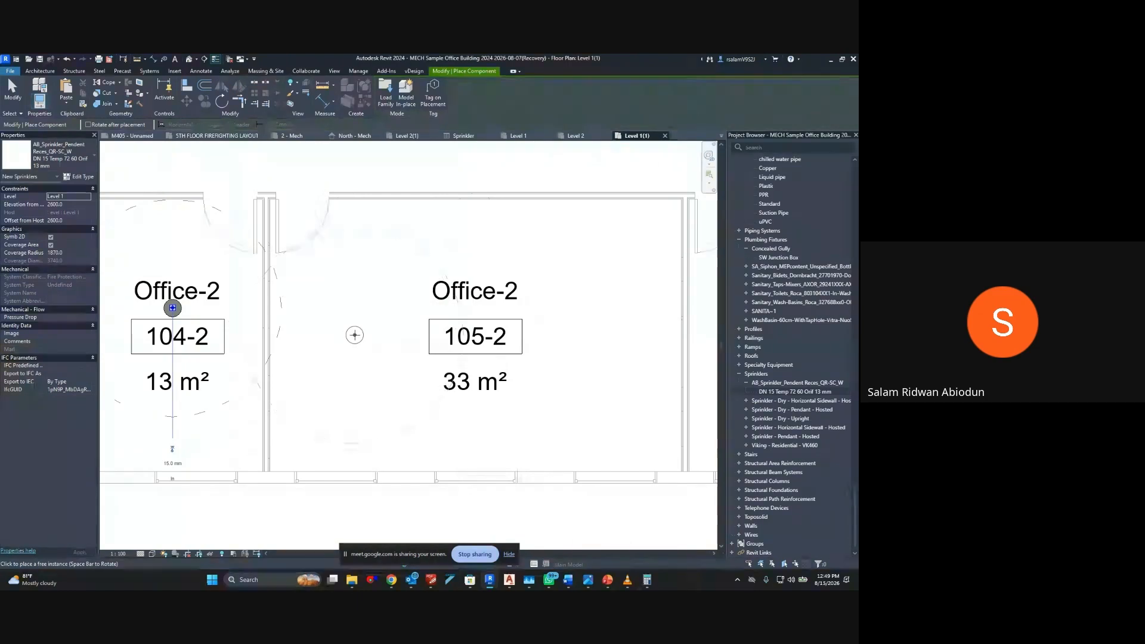
{"action": "left_click", "coordinate": [172, 307]}
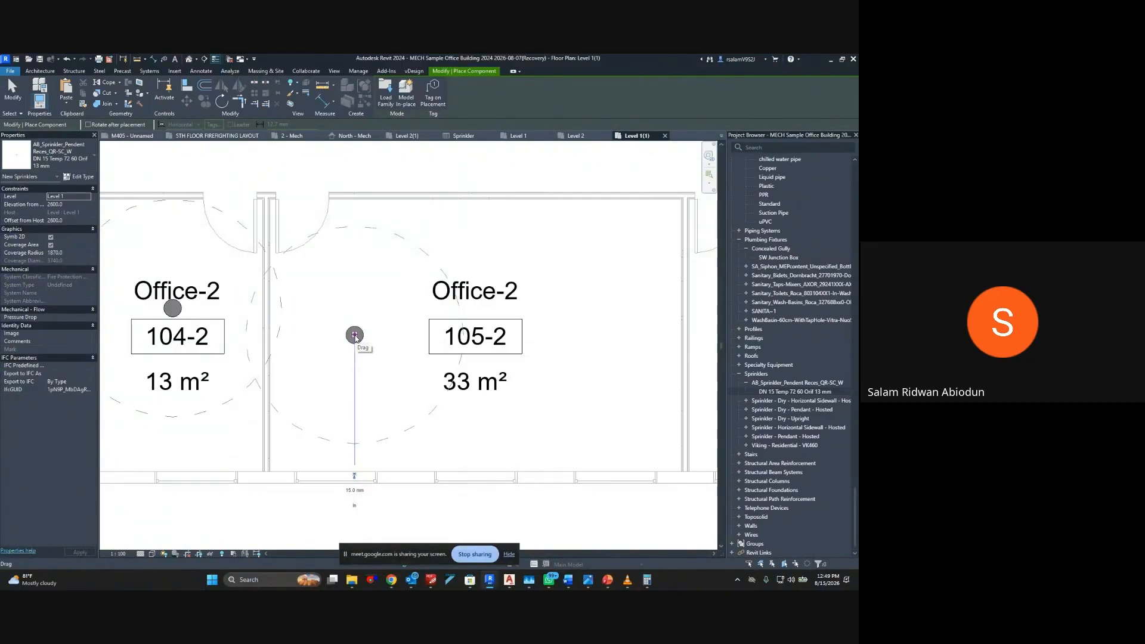
{"action": "middle_click_drag", "start_coordinate": [446, 346], "coordinate": [351, 320]}
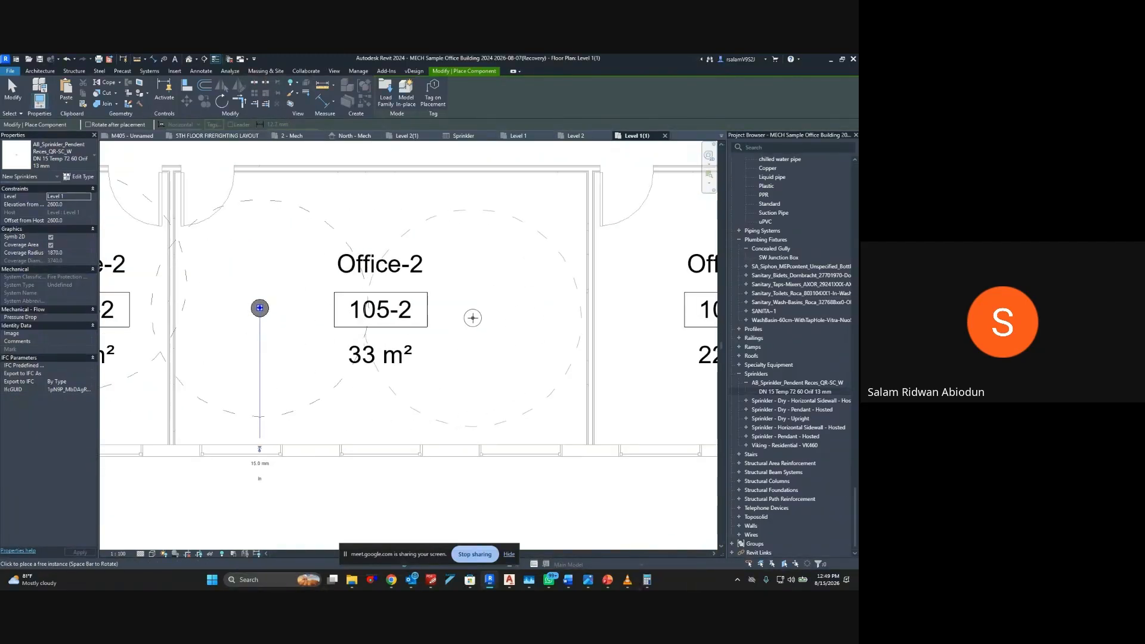
{"action": "left_click", "coordinate": [471, 312]}
{"action": "scroll", "coordinate": [471, 313], "scroll_direction": "down", "scroll_amount": 2}
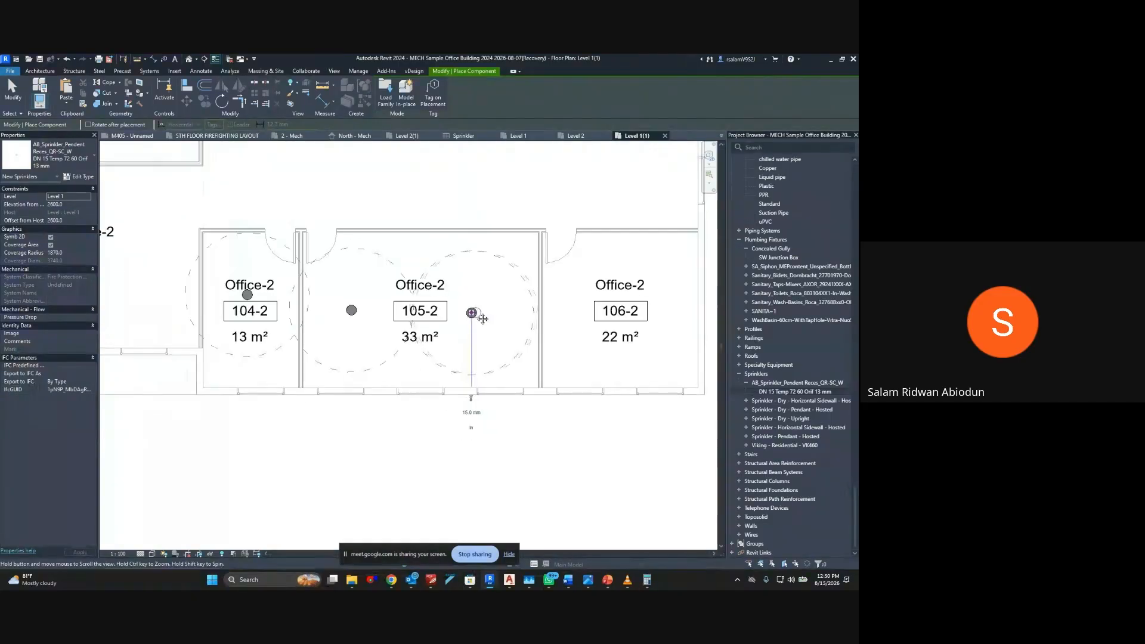
{"action": "middle_click_drag", "start_coordinate": [483, 319], "coordinate": [486, 390]}
{"action": "left_click", "coordinate": [527, 312]}
{"action": "scroll", "coordinate": [528, 313], "scroll_direction": "down", "scroll_amount": 2}
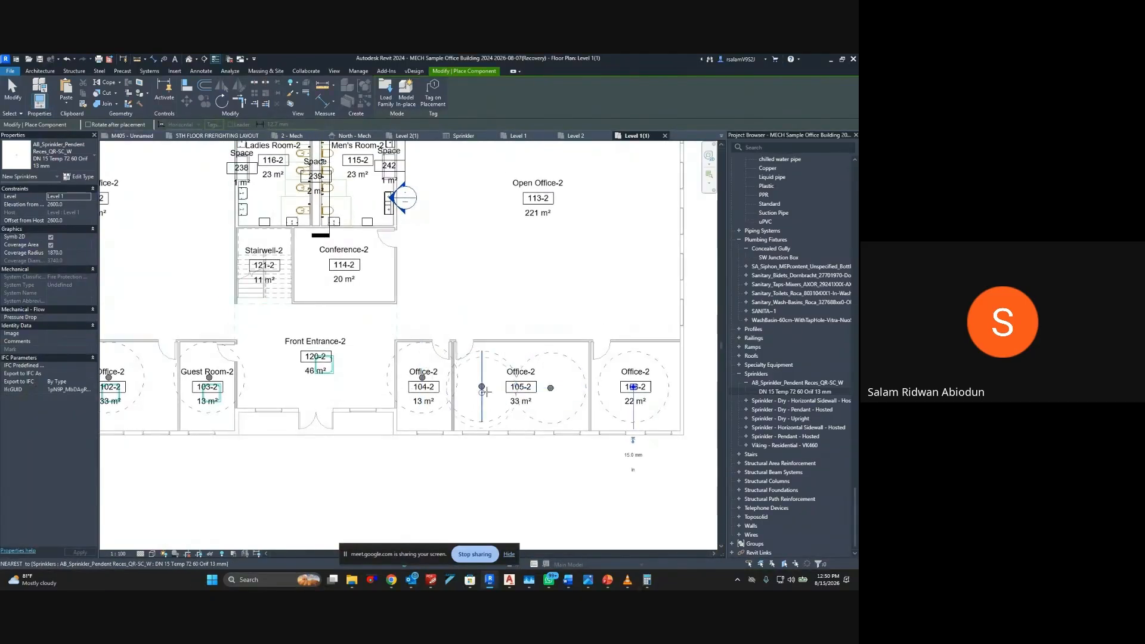
{"action": "left_click", "coordinate": [483, 387]}
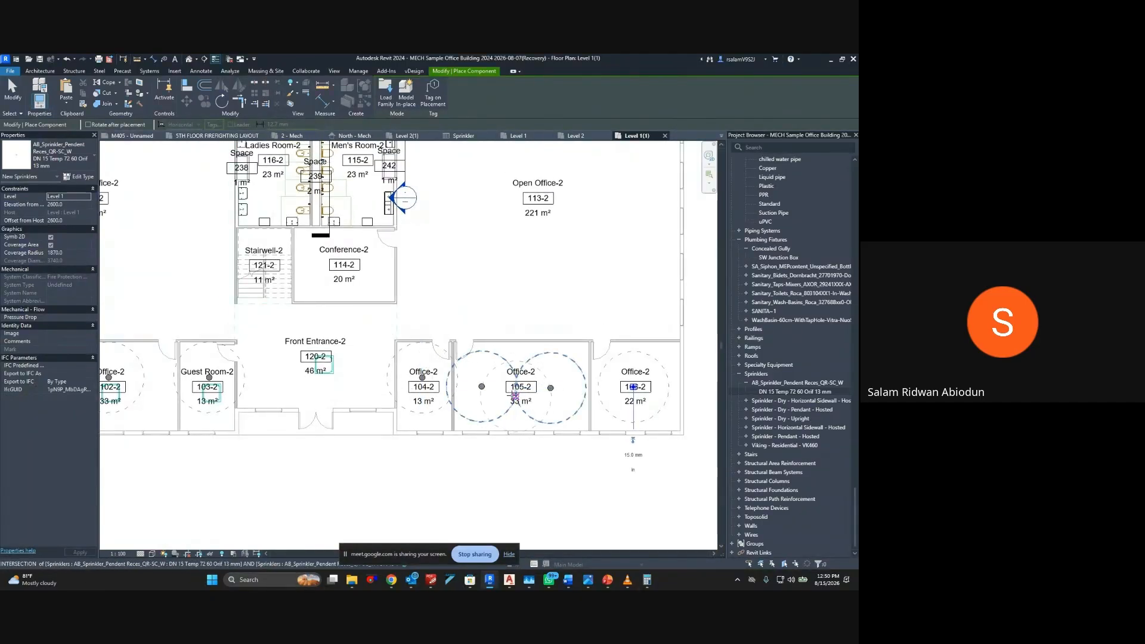
Place a pendent sprinkler in the upper-left corner area of Open Office-2 (112-2) and end the placement
{"action": "middle_click_drag", "start_coordinate": [209, 348], "coordinate": [512, 362]}
{"action": "middle_click_drag", "start_coordinate": [382, 358], "coordinate": [376, 433]}
{"action": "middle_click_drag", "start_coordinate": [332, 224], "coordinate": [336, 310]}
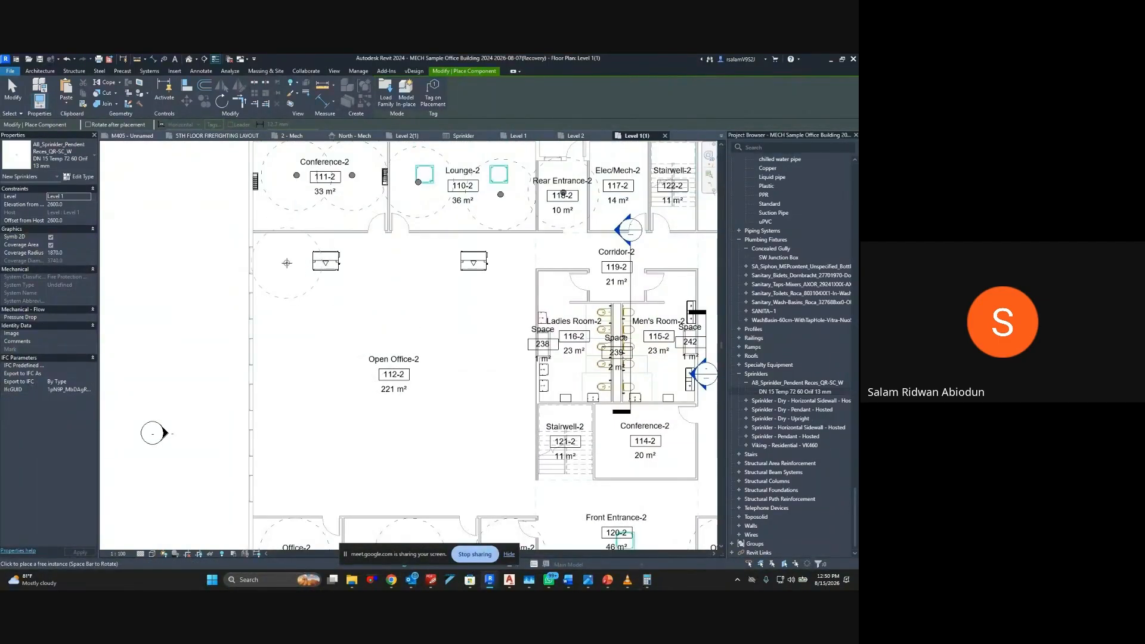
{"action": "left_click", "coordinate": [287, 263]}
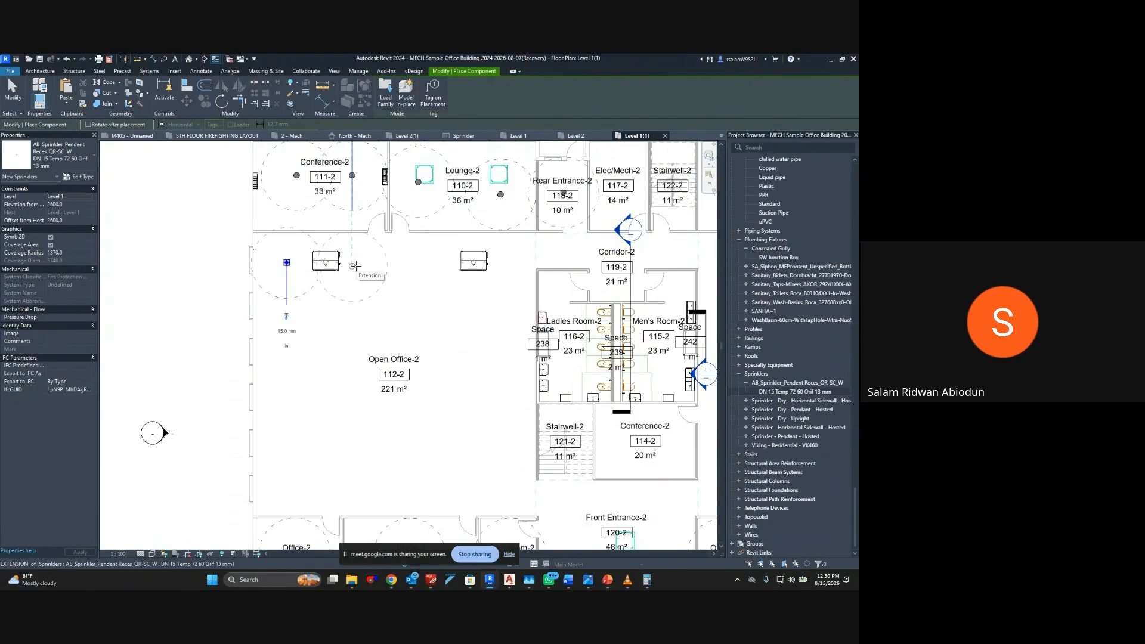
{"action": "key", "text": "Escape"}
{"action": "key", "text": "Escape"}
Delete the single sprinkler just placed in Open Office-2 (112-2)
{"action": "left_click", "coordinate": [314, 290]}
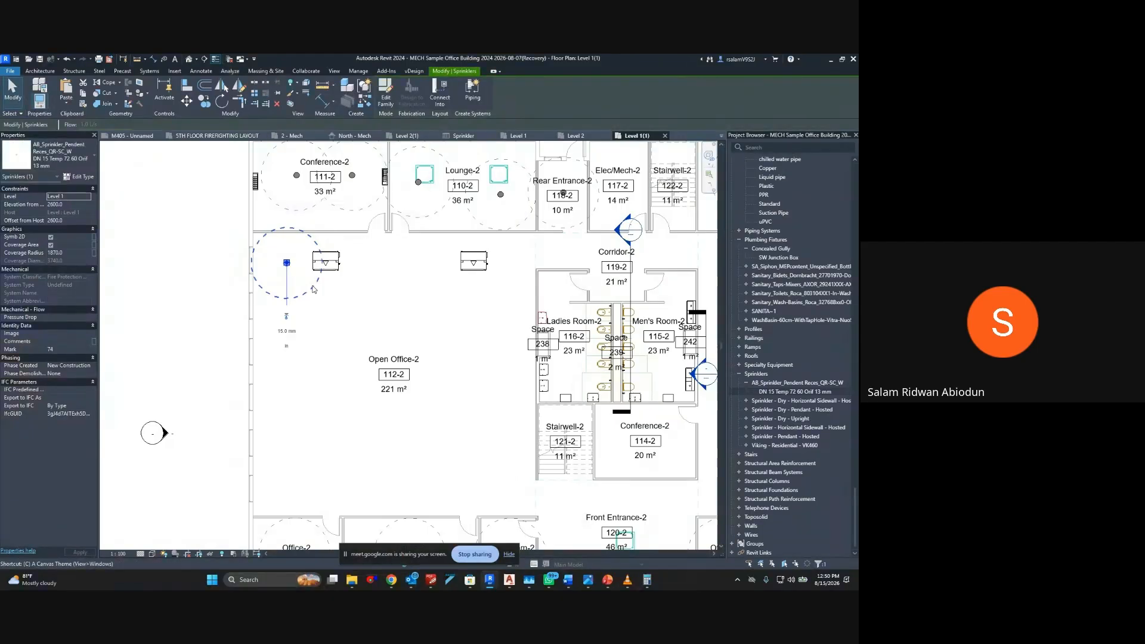
{"action": "left_click", "coordinate": [321, 284]}
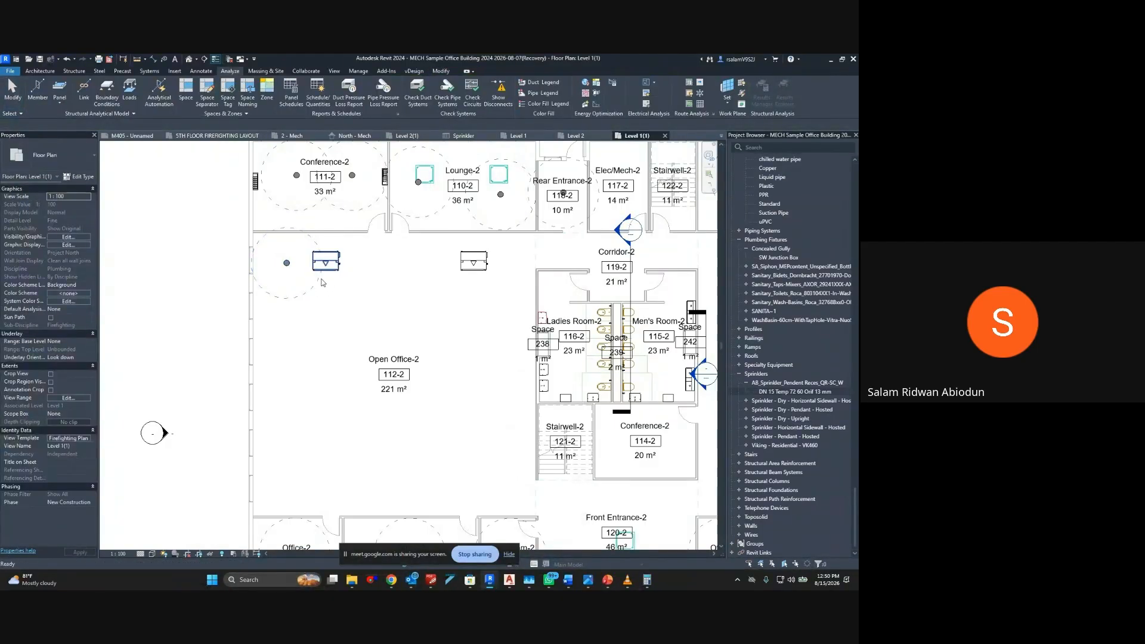
{"action": "left_click", "coordinate": [287, 263]}
{"action": "key", "text": "Delete"}
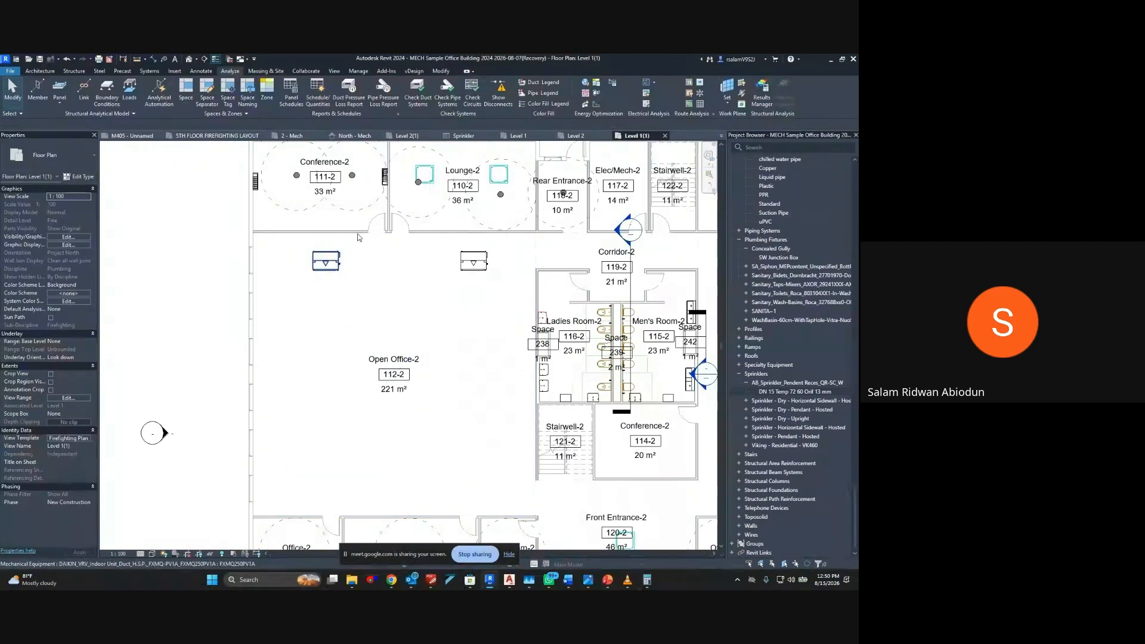
In the 2 - Mech floor plan, select the whole plan and filter the selection down to Sprinklers only
{"action": "left_click", "coordinate": [574, 136]}
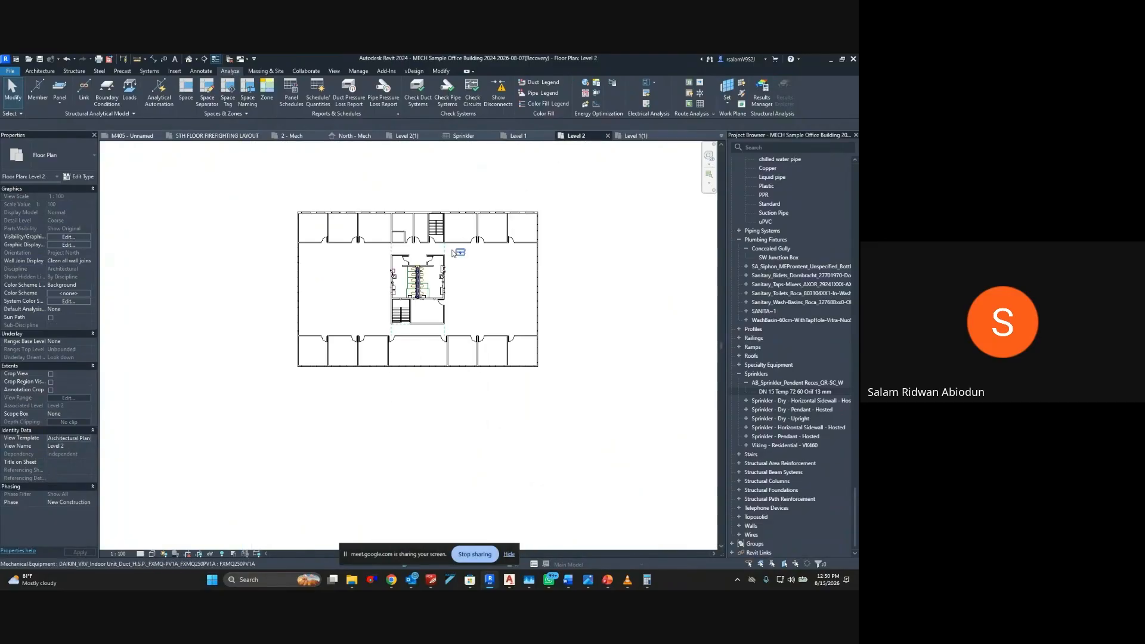
{"action": "left_click", "coordinate": [635, 136]}
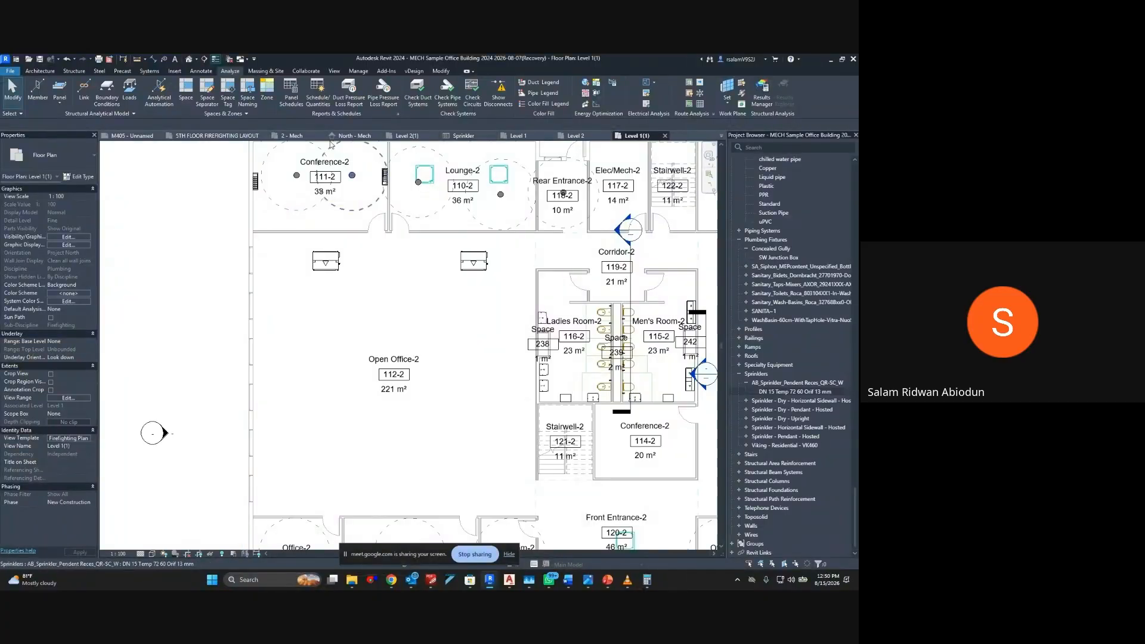
{"action": "left_click", "coordinate": [295, 136]}
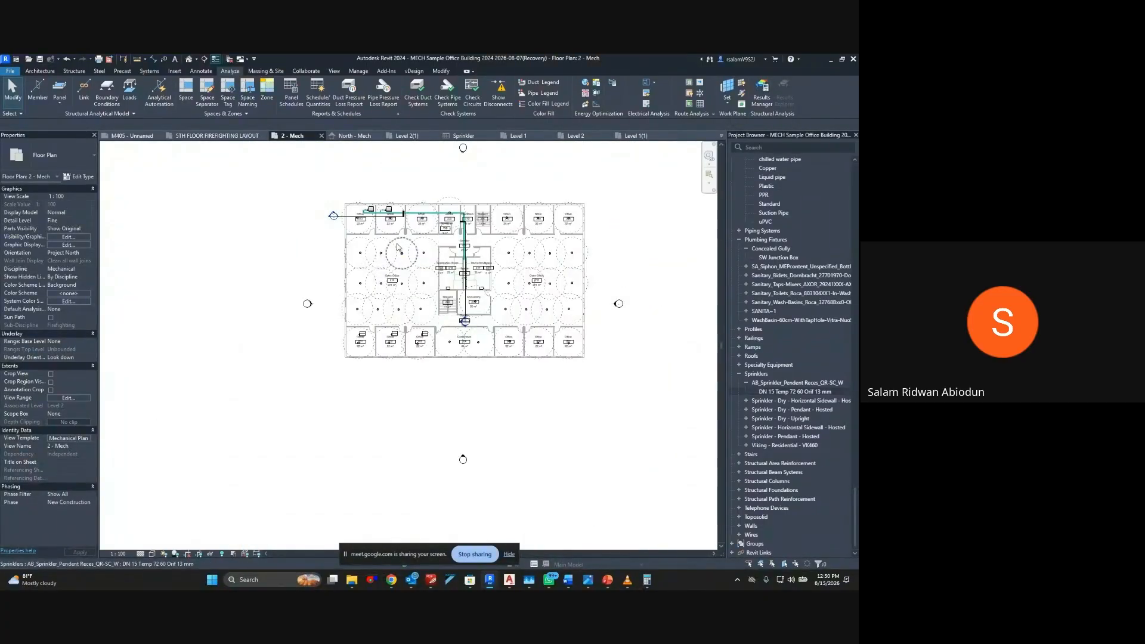
{"action": "left_click", "coordinate": [360, 255]}
{"action": "left_click_drag", "start_coordinate": [308, 183], "coordinate": [686, 372]}
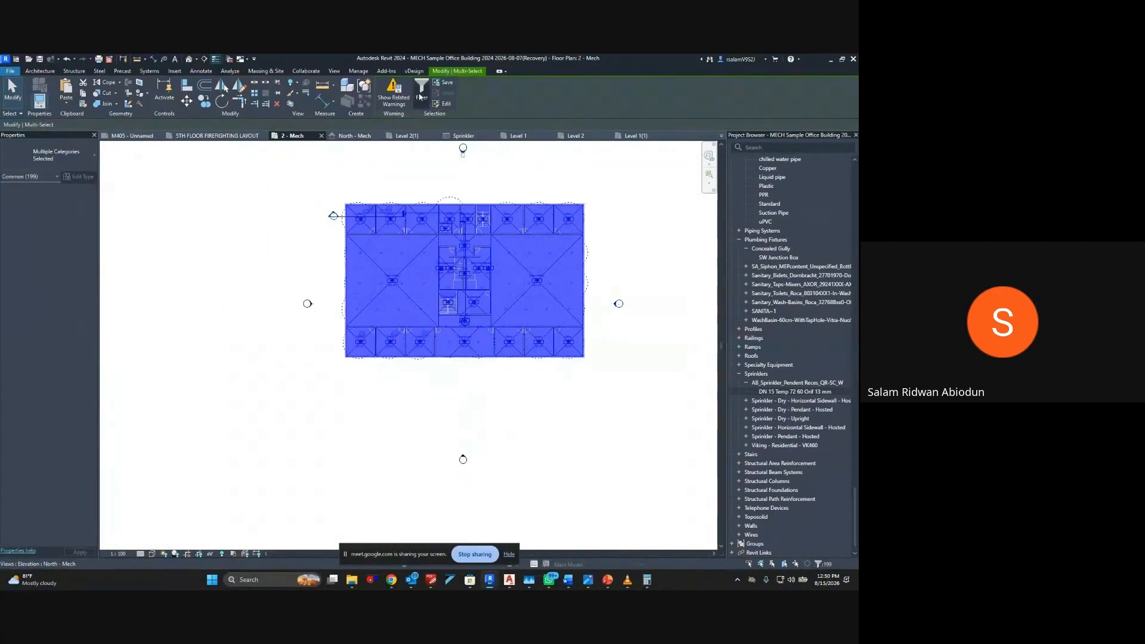
{"action": "left_click", "coordinate": [420, 95]}
{"action": "left_click", "coordinate": [504, 273]}
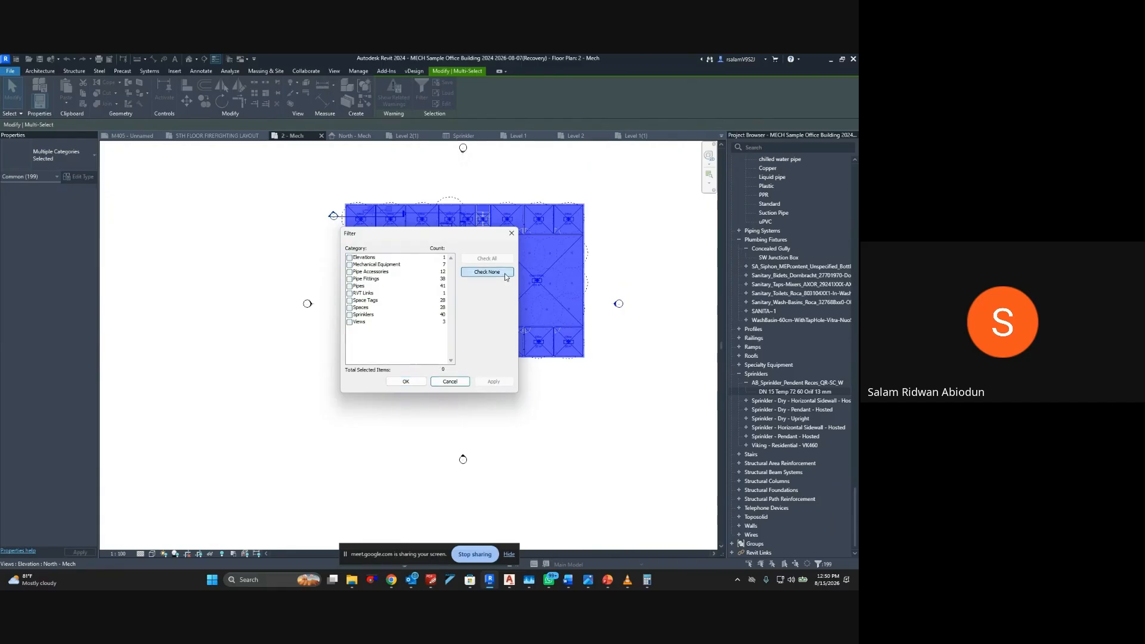
{"action": "left_click", "coordinate": [350, 315]}
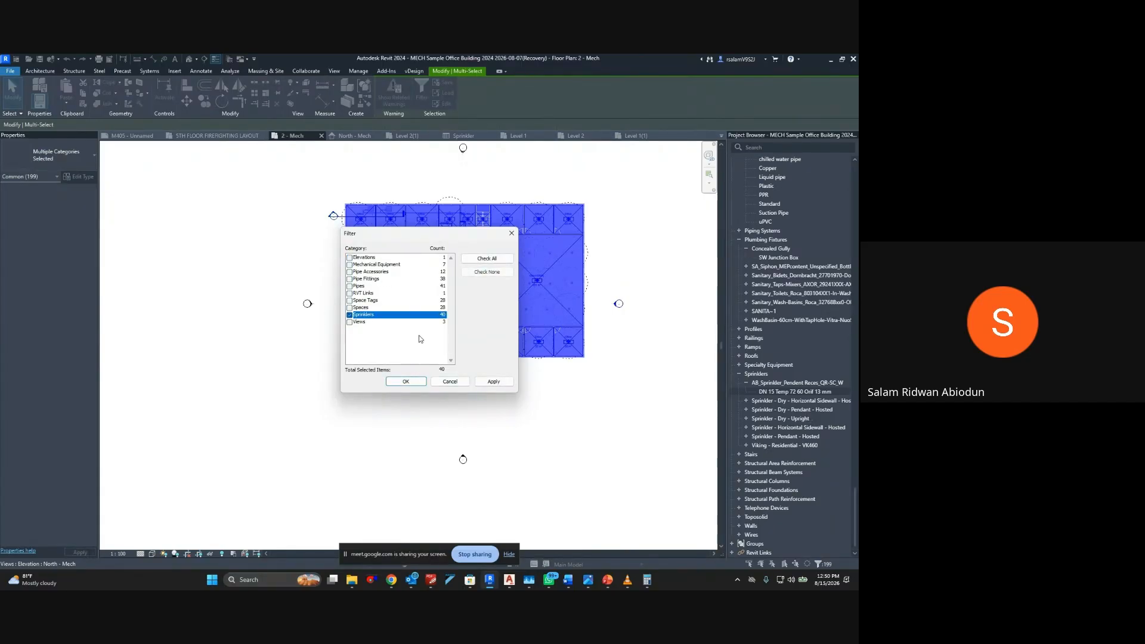
{"action": "left_click", "coordinate": [492, 382]}
{"action": "left_click", "coordinate": [405, 382]}
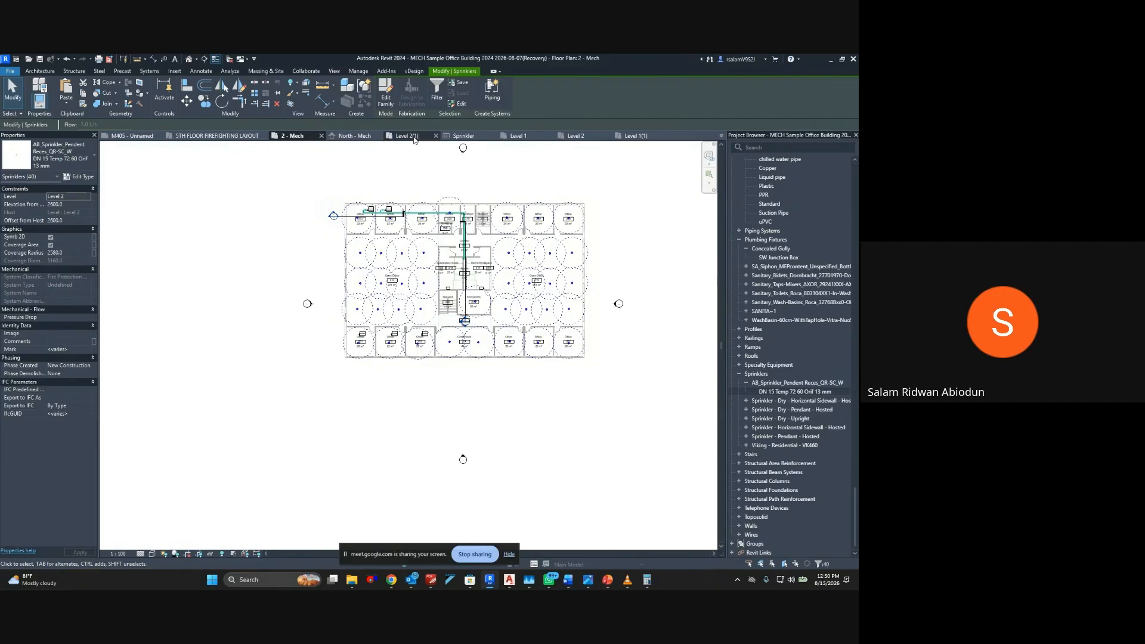
Paste the sprinklers copied from 2 - Mech into the Level 1(1) plan, aligned to the current view
{"action": "left_click", "coordinate": [633, 138]}
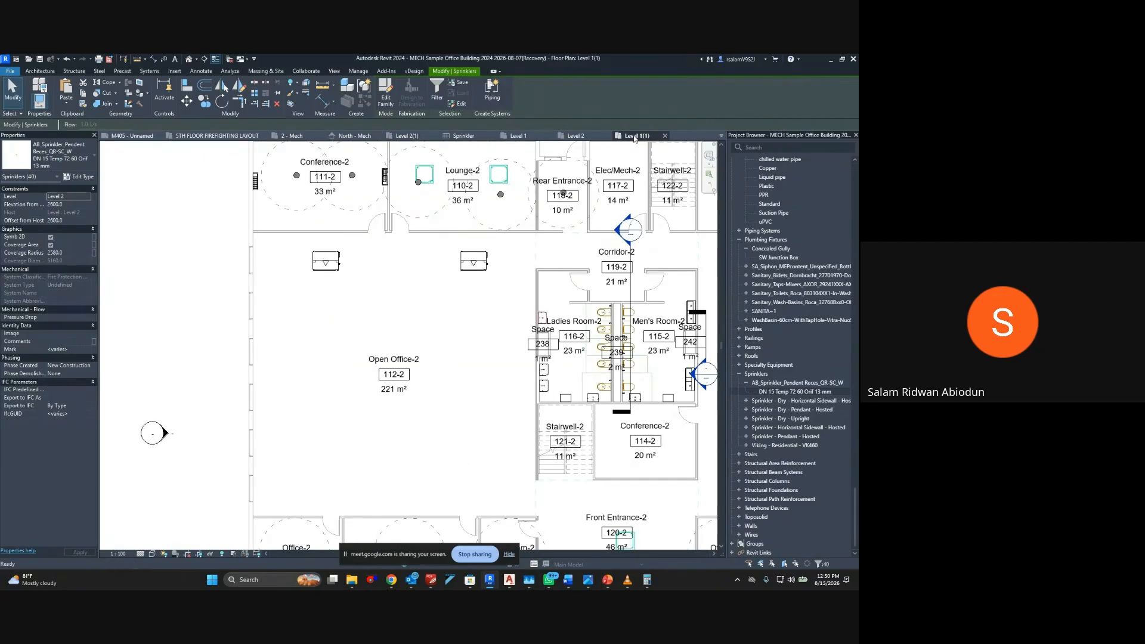
{"action": "left_click", "coordinate": [67, 103]}
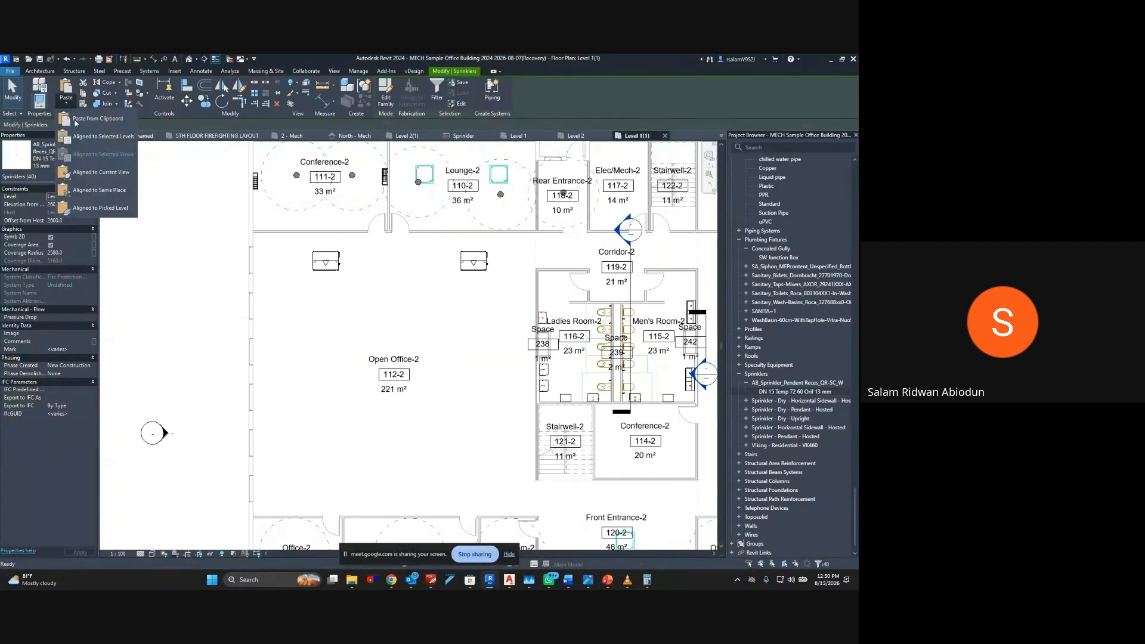
{"action": "left_click", "coordinate": [94, 190]}
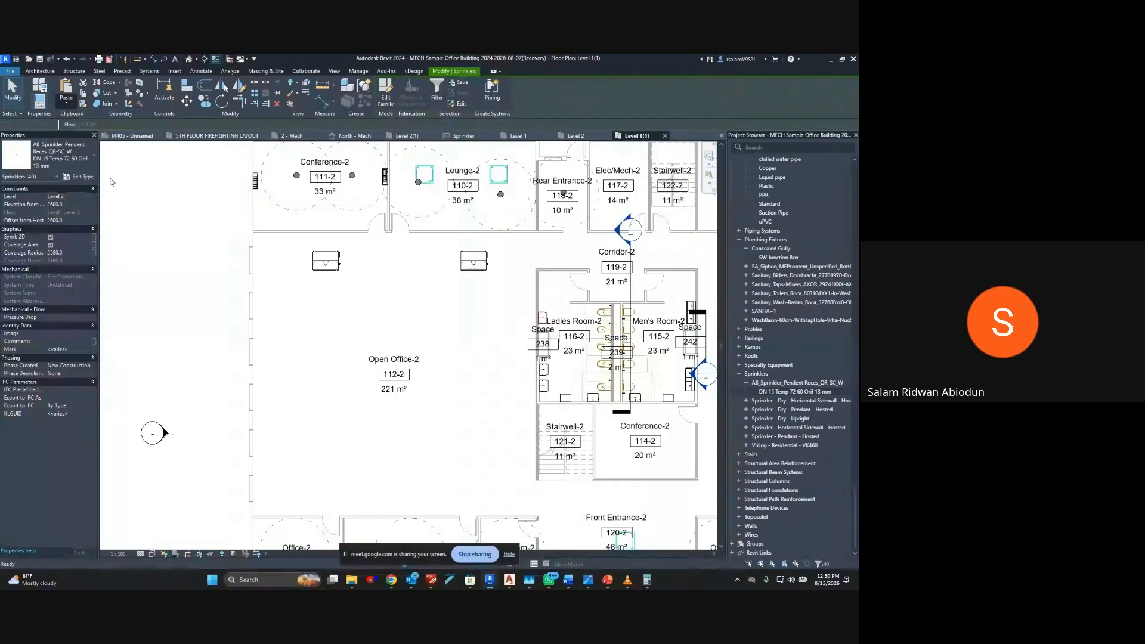
{"action": "scroll", "coordinate": [353, 241], "scroll_direction": "down", "scroll_amount": 3}
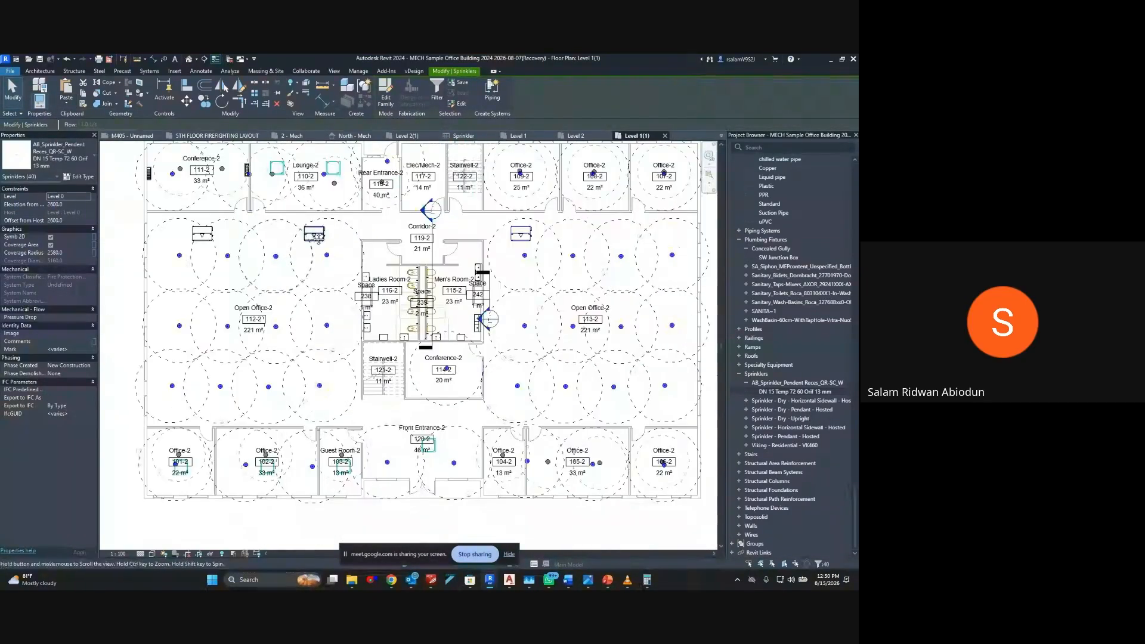
{"action": "key", "text": "Escape"}
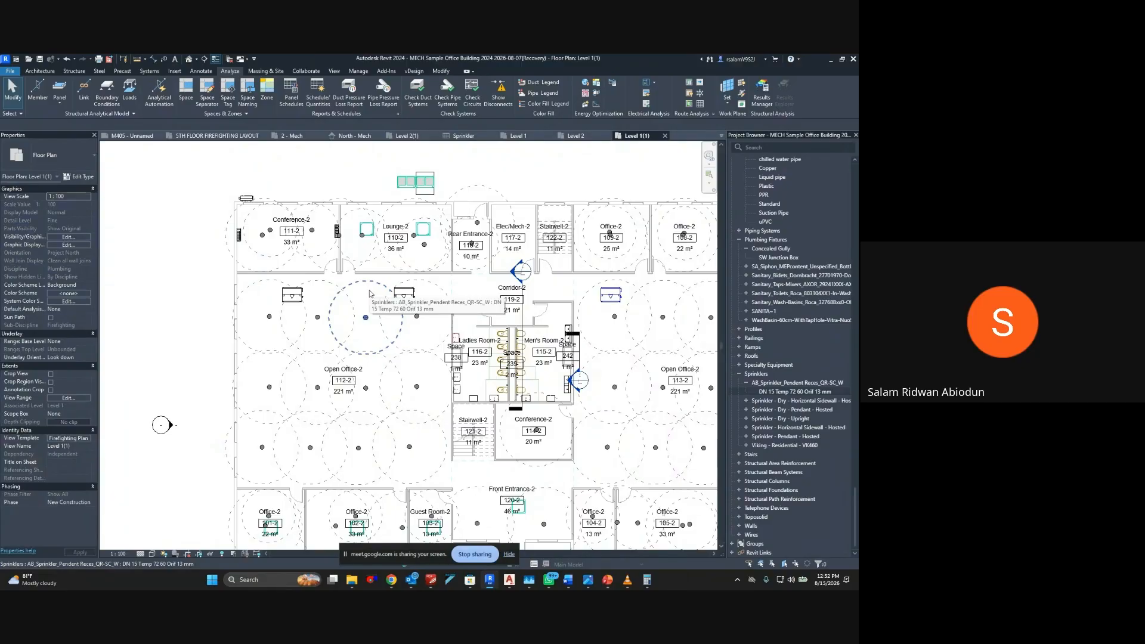
Select all pendent sprinklers of this type visible in the view and turn off their Coverage Area display
{"action": "left_click", "coordinate": [369, 295]}
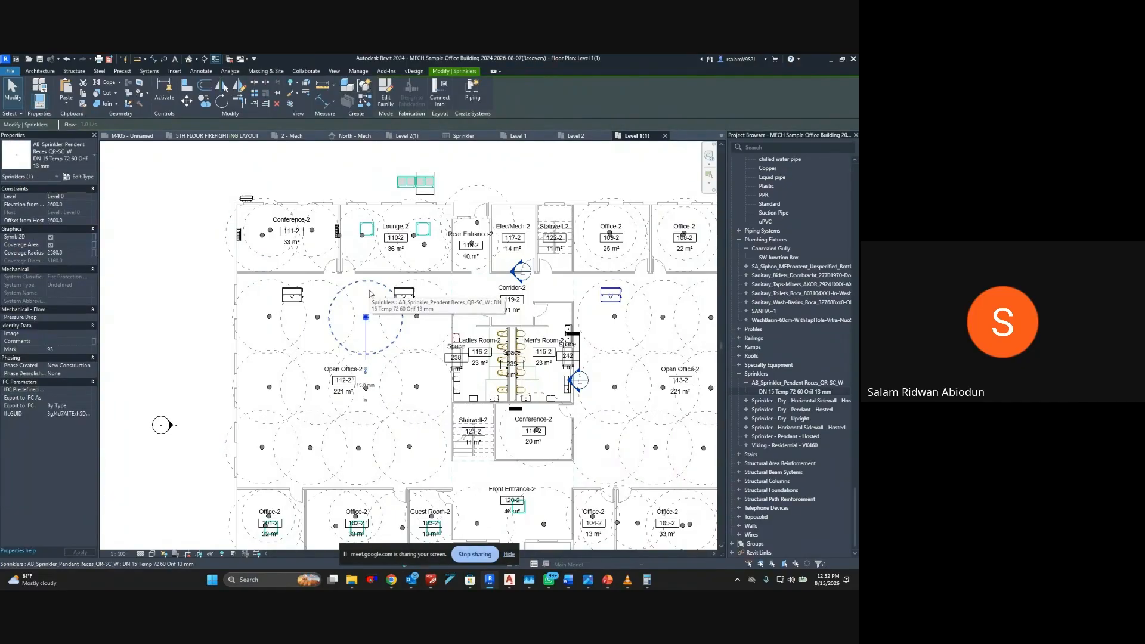
{"action": "right_click", "coordinate": [369, 294]}
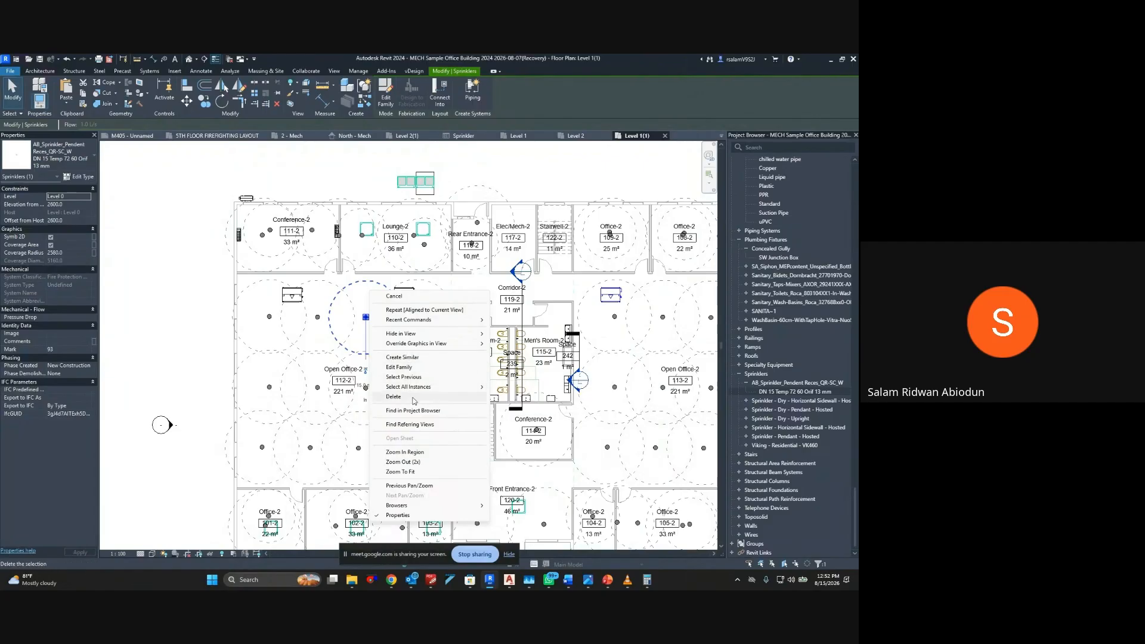
{"action": "mouse_move", "coordinate": [417, 386]}
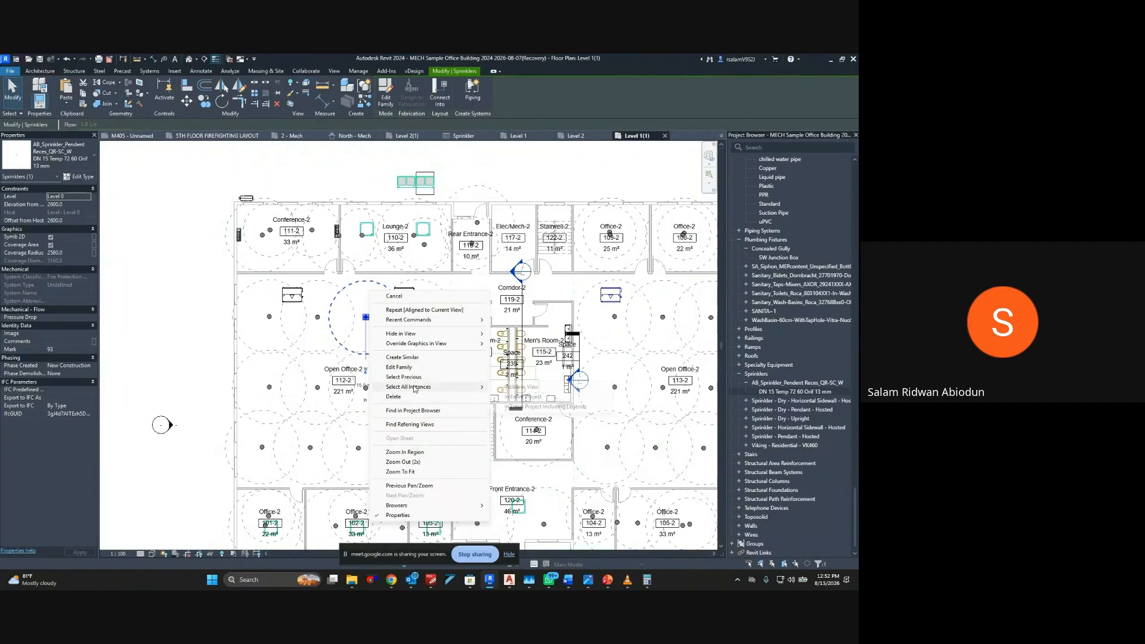
{"action": "left_click", "coordinate": [512, 387]}
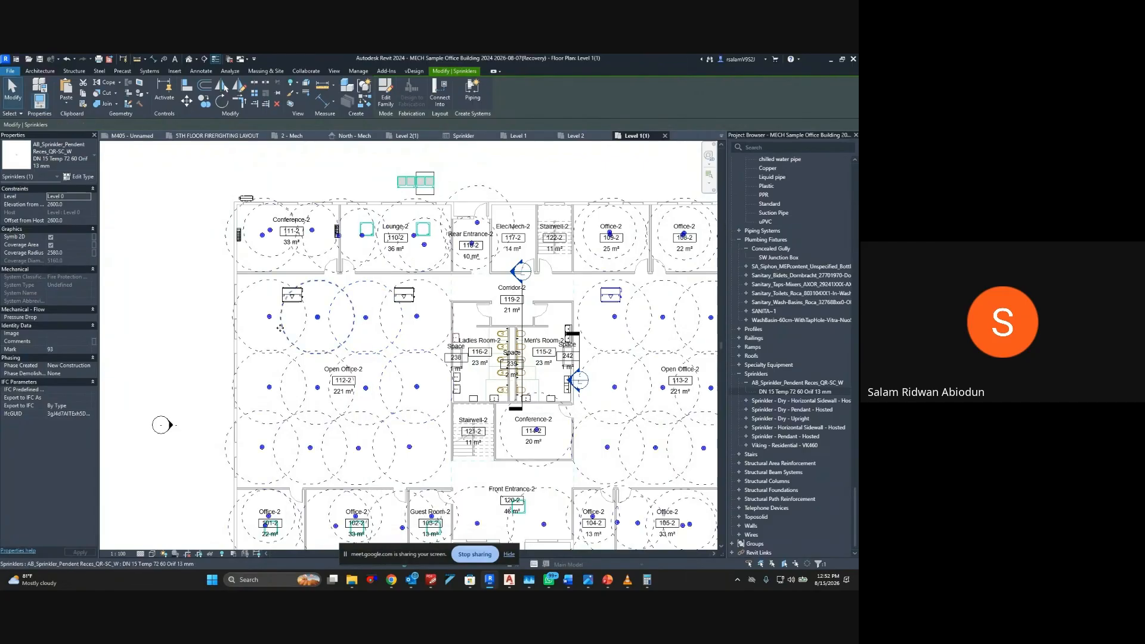
{"action": "left_click", "coordinate": [50, 237]}
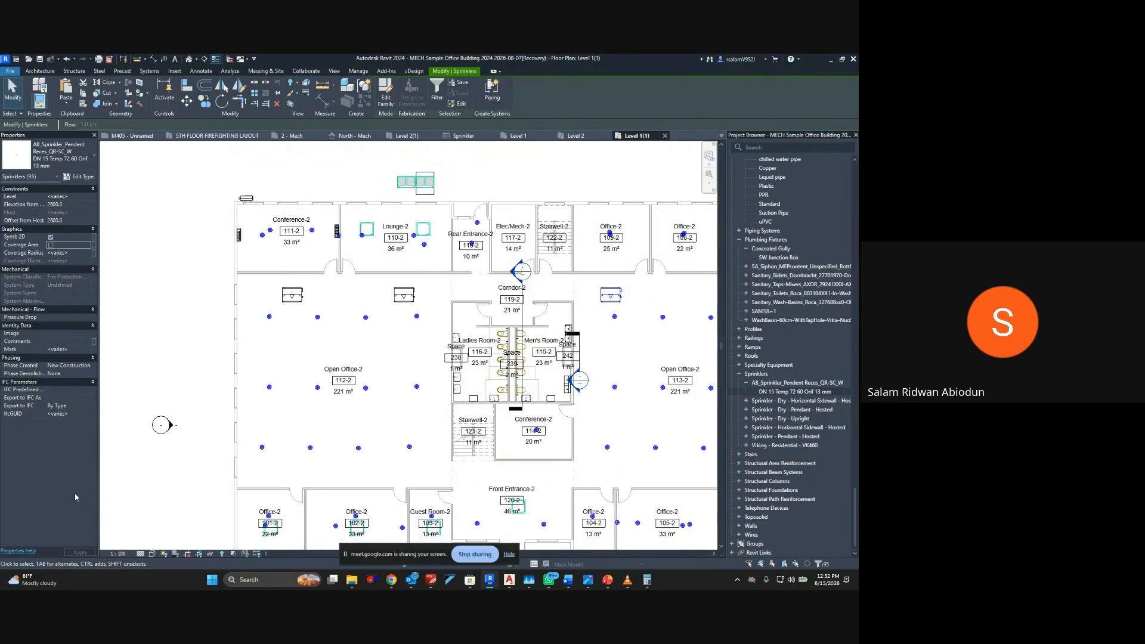
{"action": "left_click", "coordinate": [253, 443]}
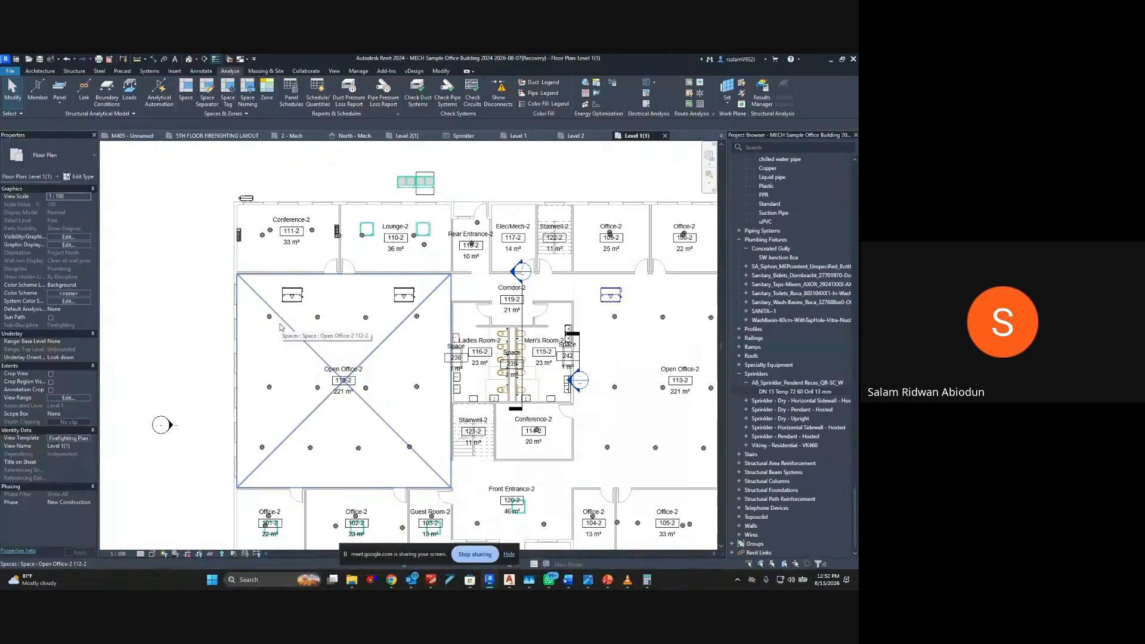
Add an aligned dimension between the upper-left sprinkler in Open Office-2 (112-2) and the wall above it
{"action": "key", "text": "d"}
{"action": "key", "text": "i"}
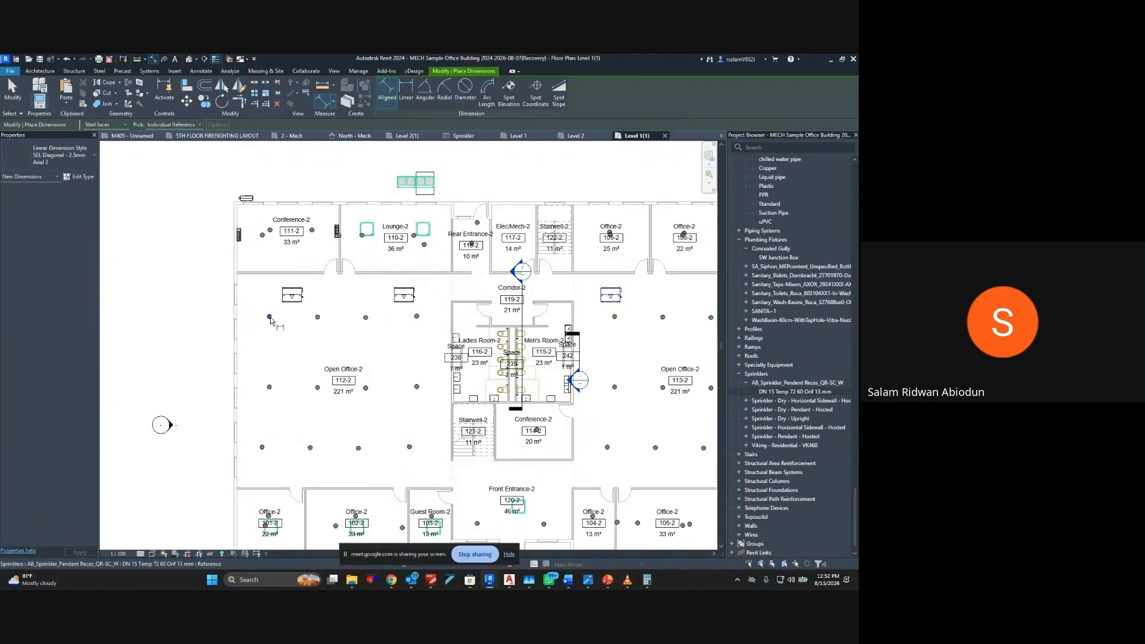
{"action": "scroll", "coordinate": [272, 323], "scroll_direction": "up", "scroll_amount": 6}
{"action": "middle_click_drag", "start_coordinate": [276, 259], "coordinate": [261, 371]}
{"action": "middle_click_drag", "start_coordinate": [264, 208], "coordinate": [293, 298]}
{"action": "left_click", "coordinate": [278, 248]}
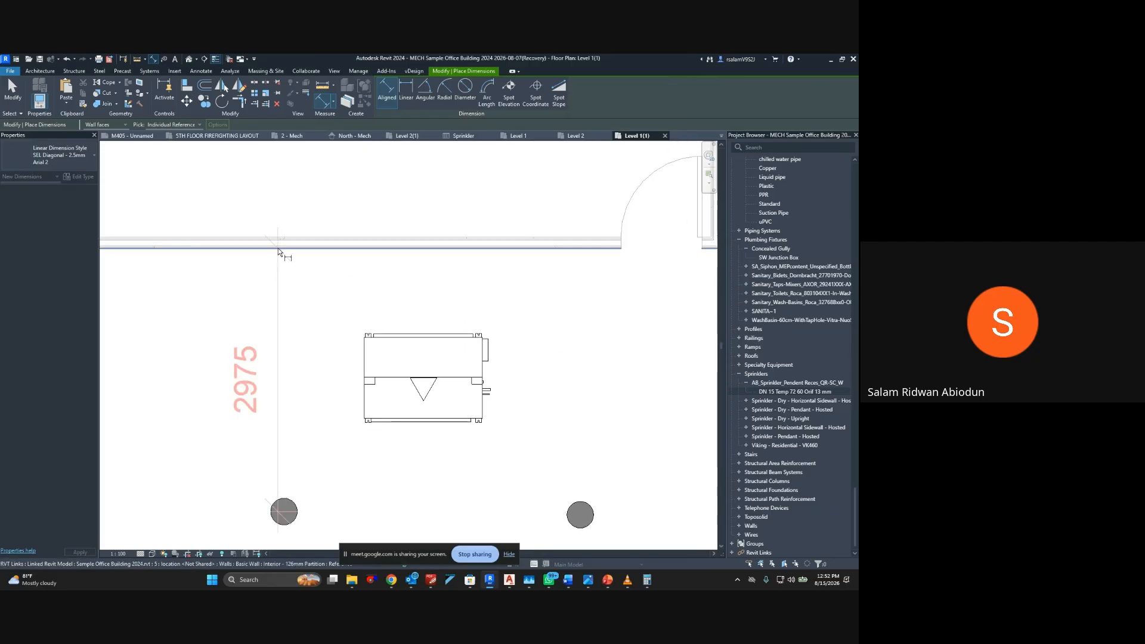
{"action": "middle_click_drag", "start_coordinate": [296, 289], "coordinate": [390, 213]}
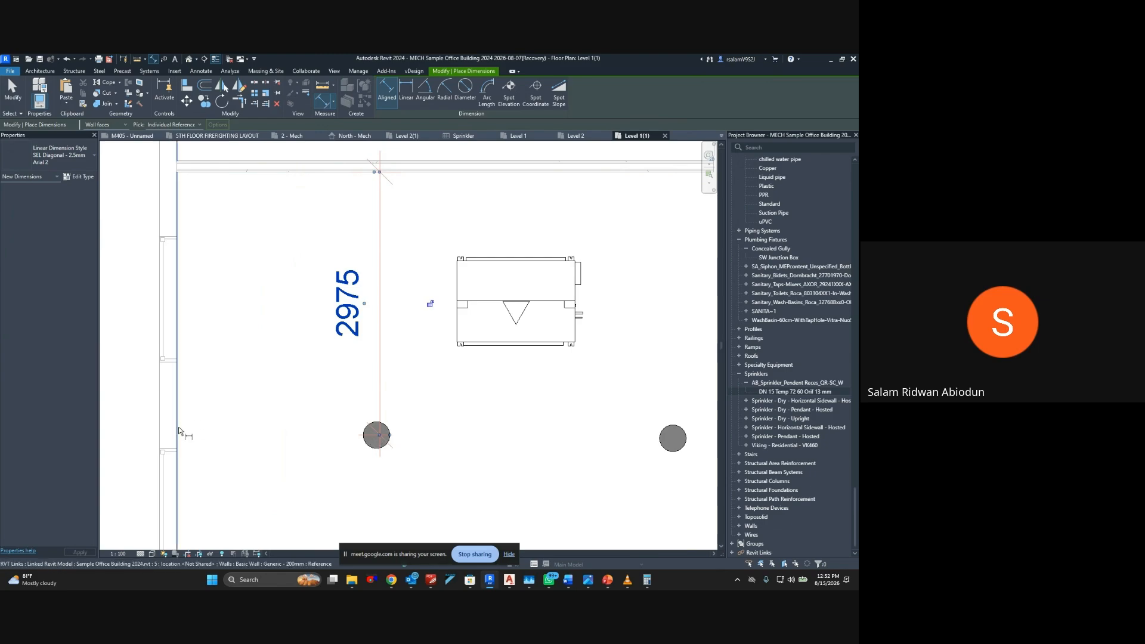
Dimension the horizontal distance from the left exterior wall to the same upper-left sprinkler, placing the dimension below it
{"action": "left_click", "coordinate": [177, 427]}
{"action": "left_click", "coordinate": [374, 440]}
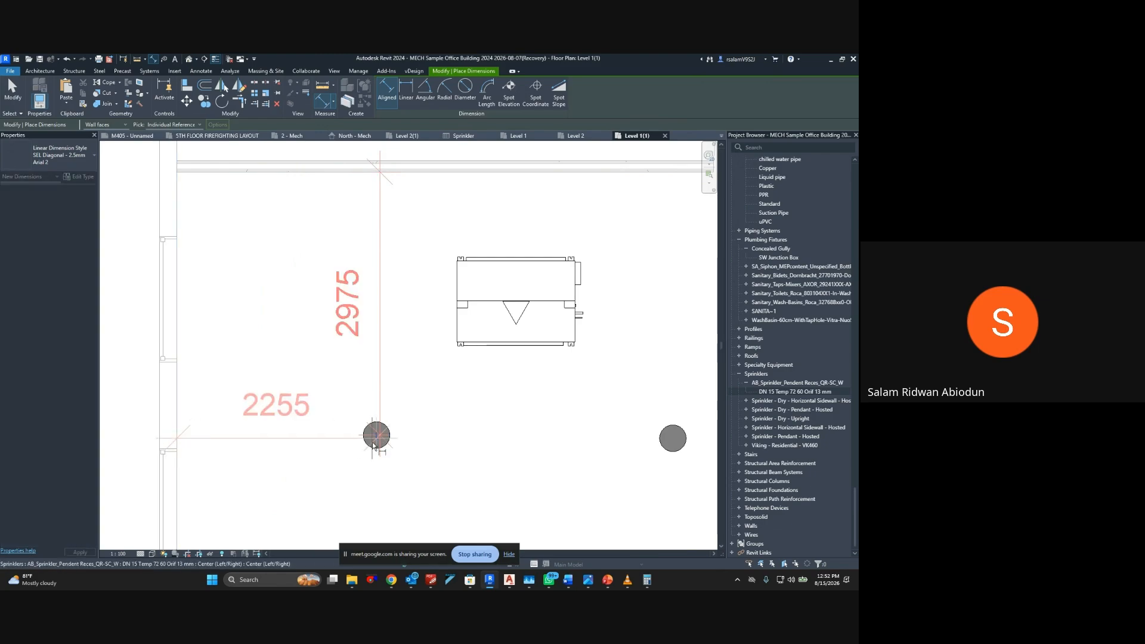
{"action": "middle_click_drag", "start_coordinate": [448, 528], "coordinate": [442, 409]}
{"action": "left_click", "coordinate": [442, 407]}
{"action": "scroll", "coordinate": [430, 354], "scroll_direction": "down", "scroll_amount": 2}
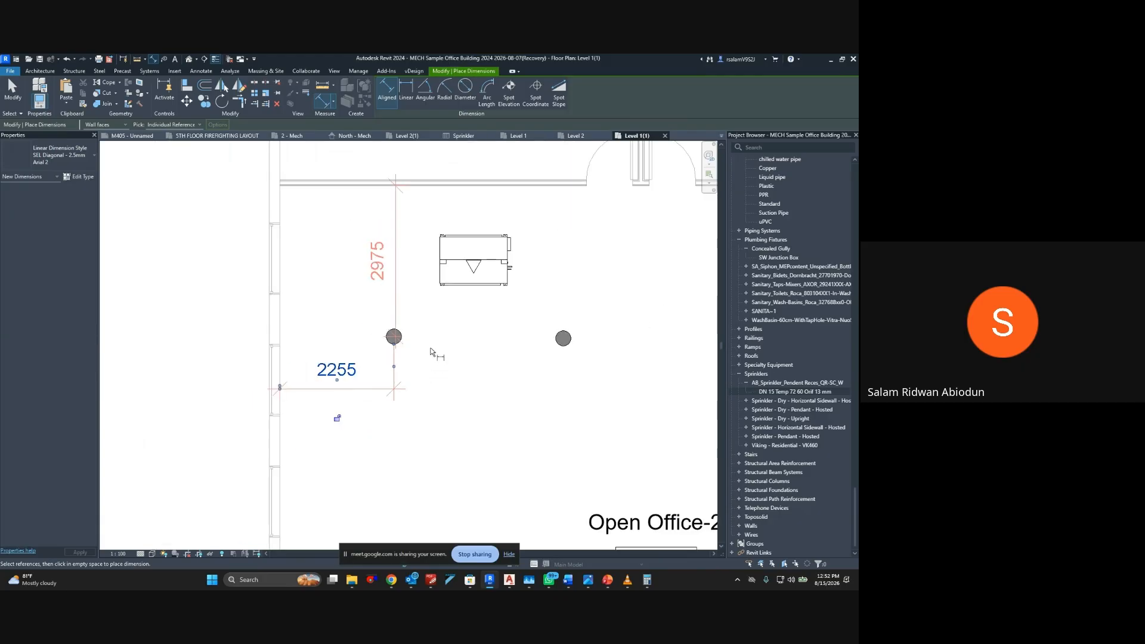
Dimension the vertical distance between the lower-left sprinkler in Open Office-2 (112-2) and the wall above office 101-2
{"action": "middle_click_drag", "start_coordinate": [381, 339], "coordinate": [349, 271]}
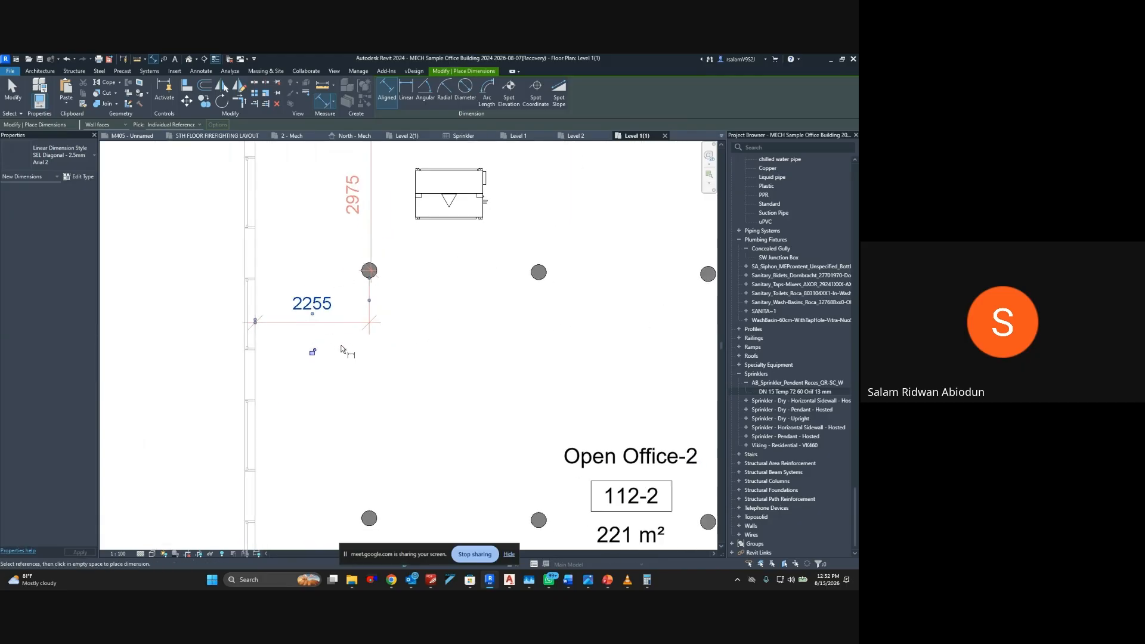
{"action": "middle_click_drag", "start_coordinate": [348, 349], "coordinate": [350, 289]}
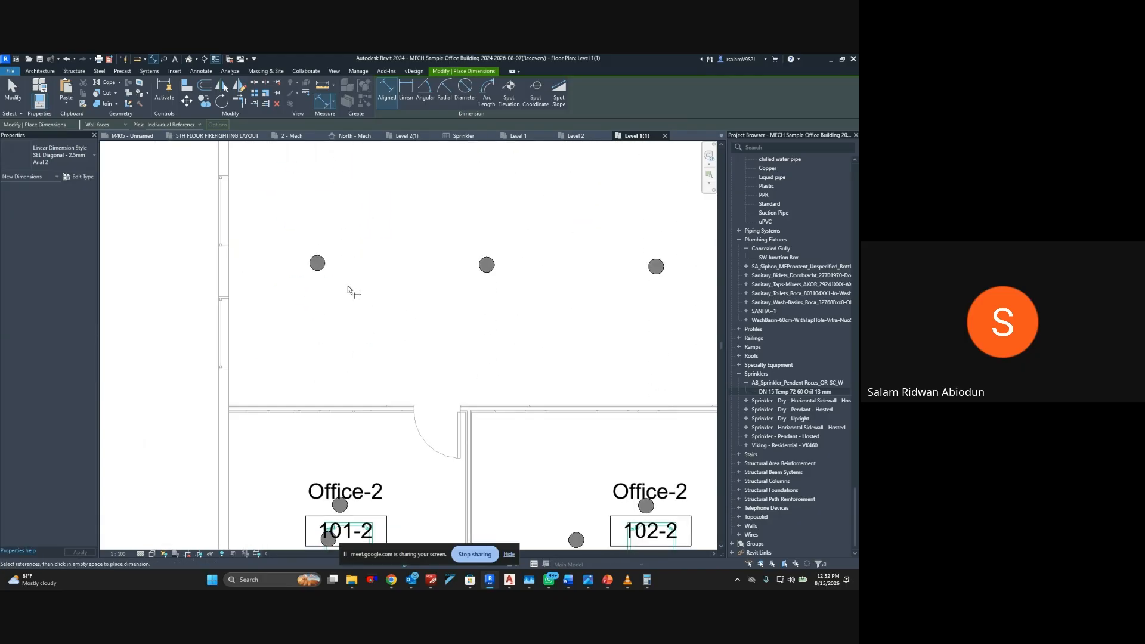
{"action": "left_click", "coordinate": [317, 402]}
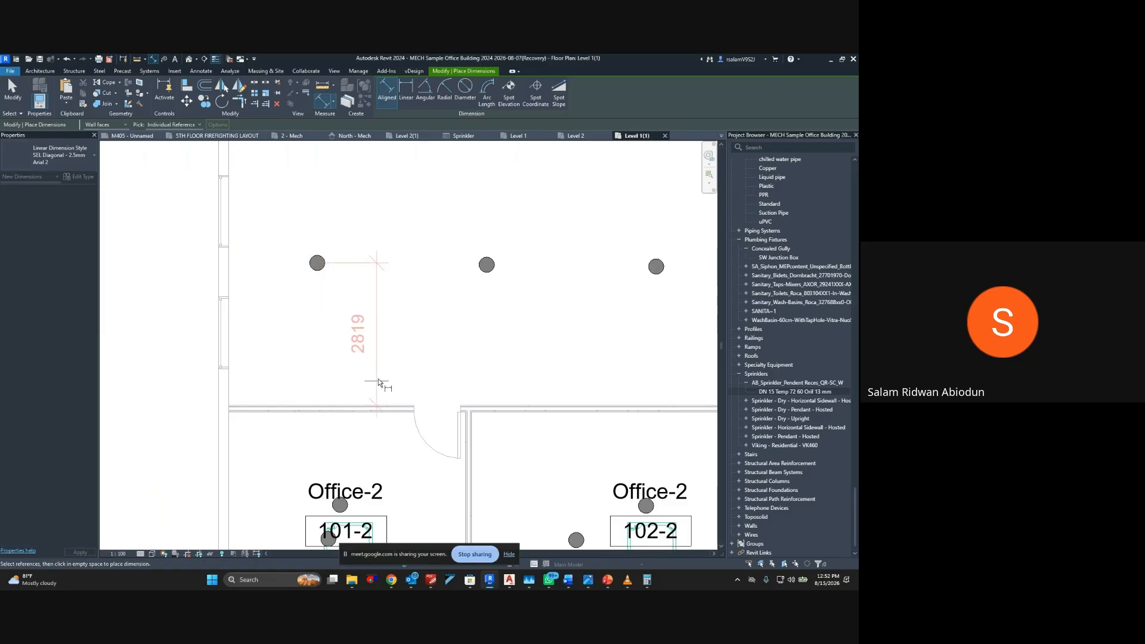
{"action": "left_click", "coordinate": [334, 382]}
{"action": "middle_click_drag", "start_coordinate": [384, 301], "coordinate": [413, 385]}
{"action": "scroll", "coordinate": [405, 327], "scroll_direction": "down", "scroll_amount": 2}
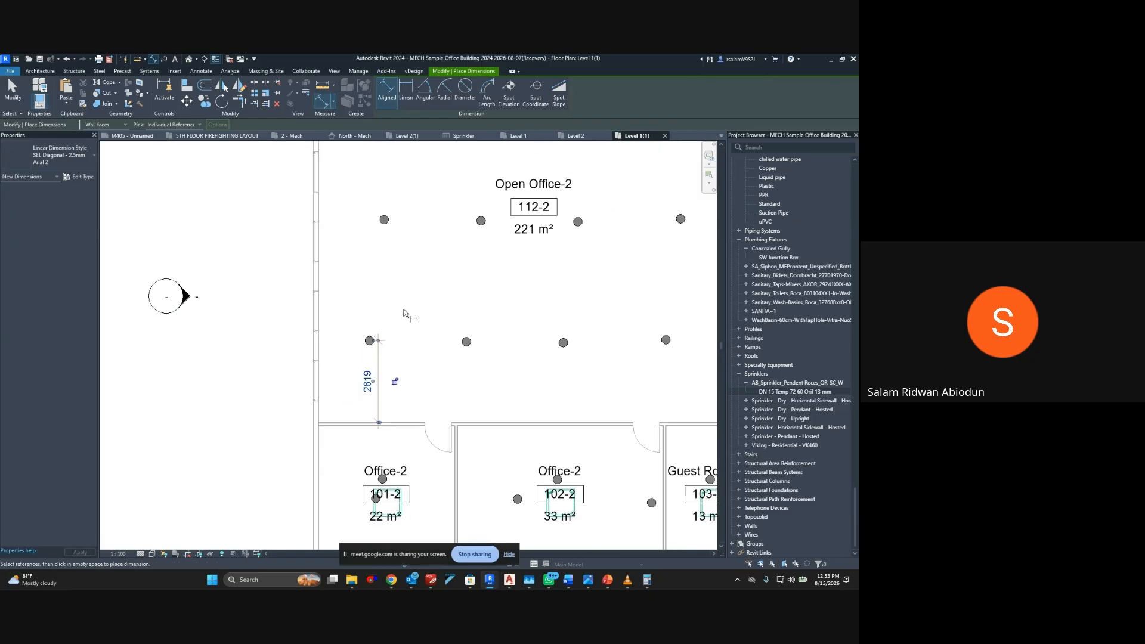
Set the upper-left Open Office-2 (112-2) sprinkler's distance from the wall above to 3000 mm
{"action": "middle_click_drag", "start_coordinate": [413, 303], "coordinate": [343, 442]}
{"action": "middle_click_drag", "start_coordinate": [352, 303], "coordinate": [352, 419]}
{"action": "scroll", "coordinate": [318, 296], "scroll_direction": "up", "scroll_amount": 3}
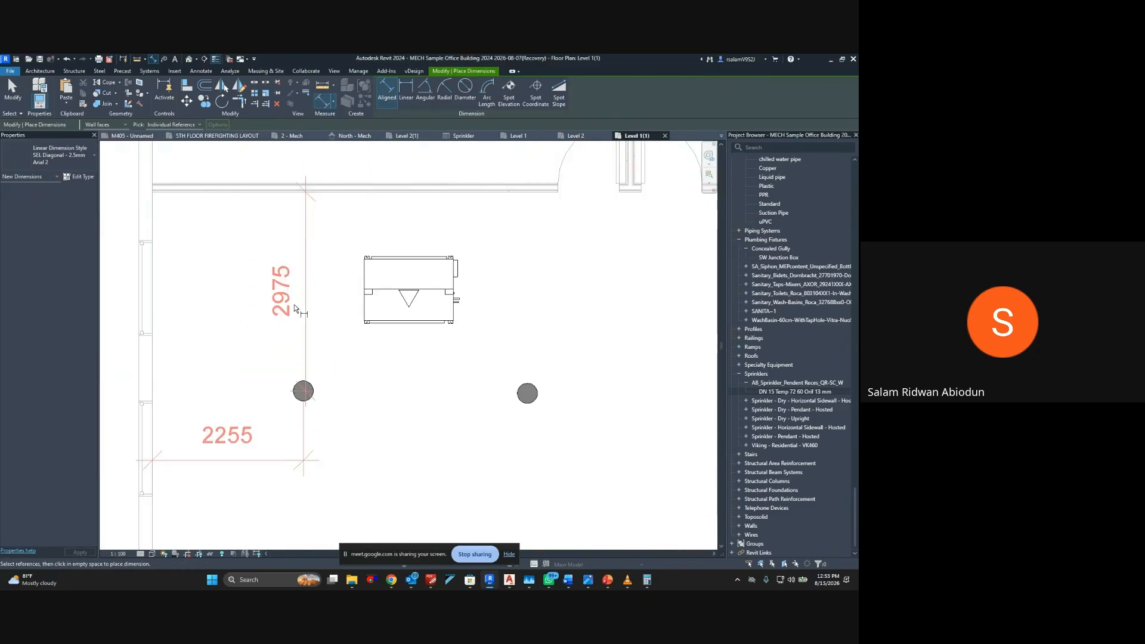
{"action": "key", "text": "Escape"}
{"action": "key", "text": "Escape"}
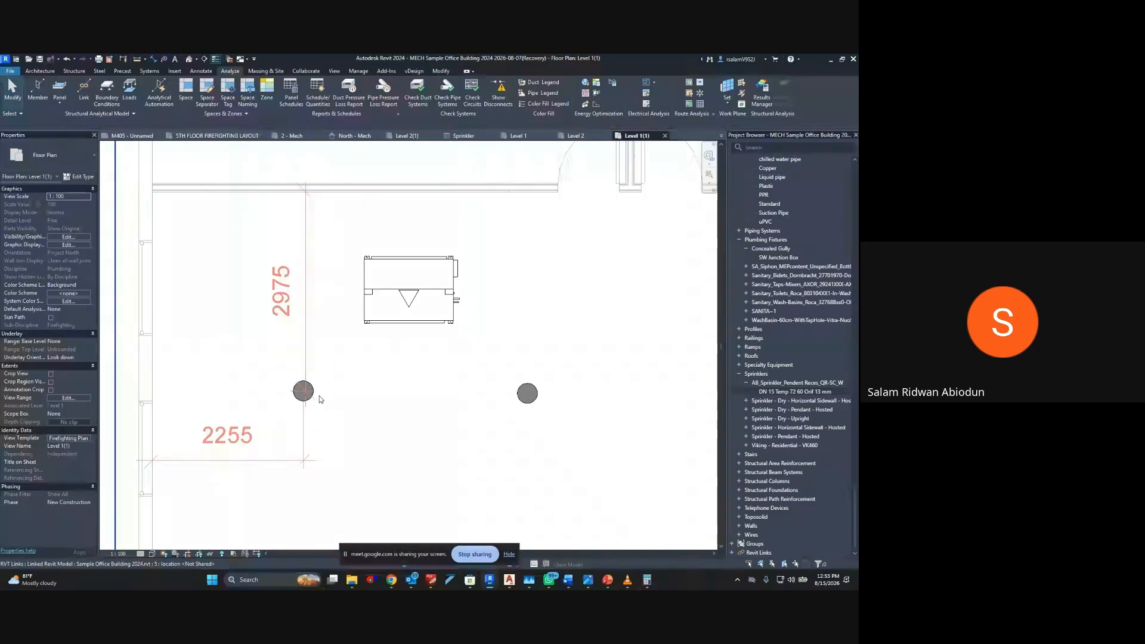
{"action": "left_click", "coordinate": [314, 391]}
{"action": "middle_click_drag", "start_coordinate": [345, 338], "coordinate": [278, 243]}
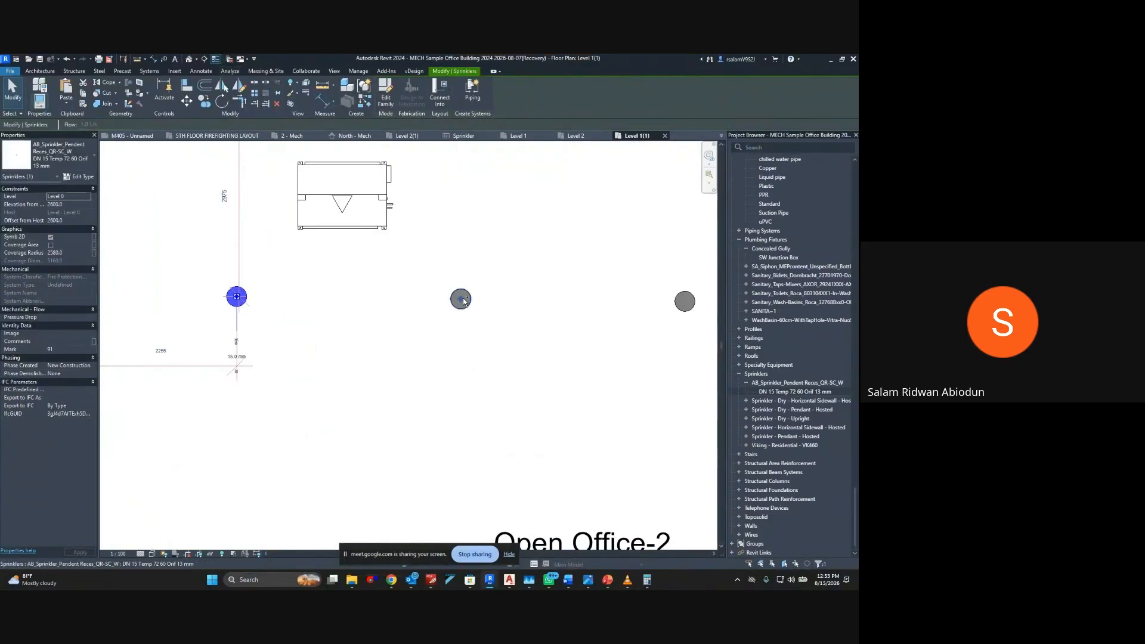
{"action": "left_click", "coordinate": [224, 196]}
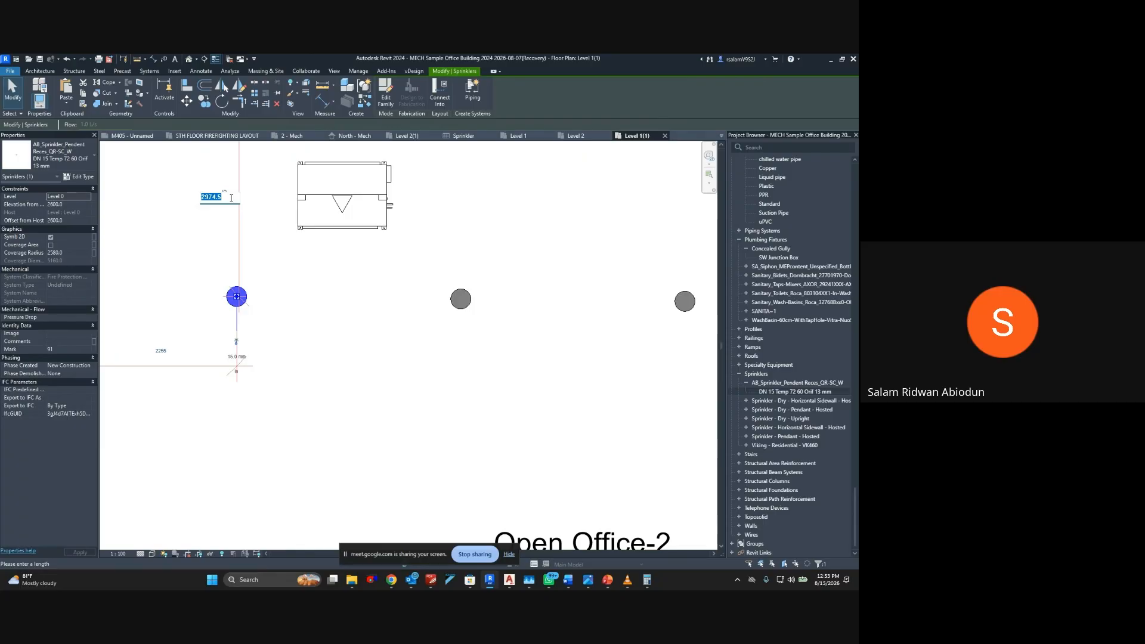
{"action": "type", "text": "3000"}
{"action": "key", "text": "Return"}
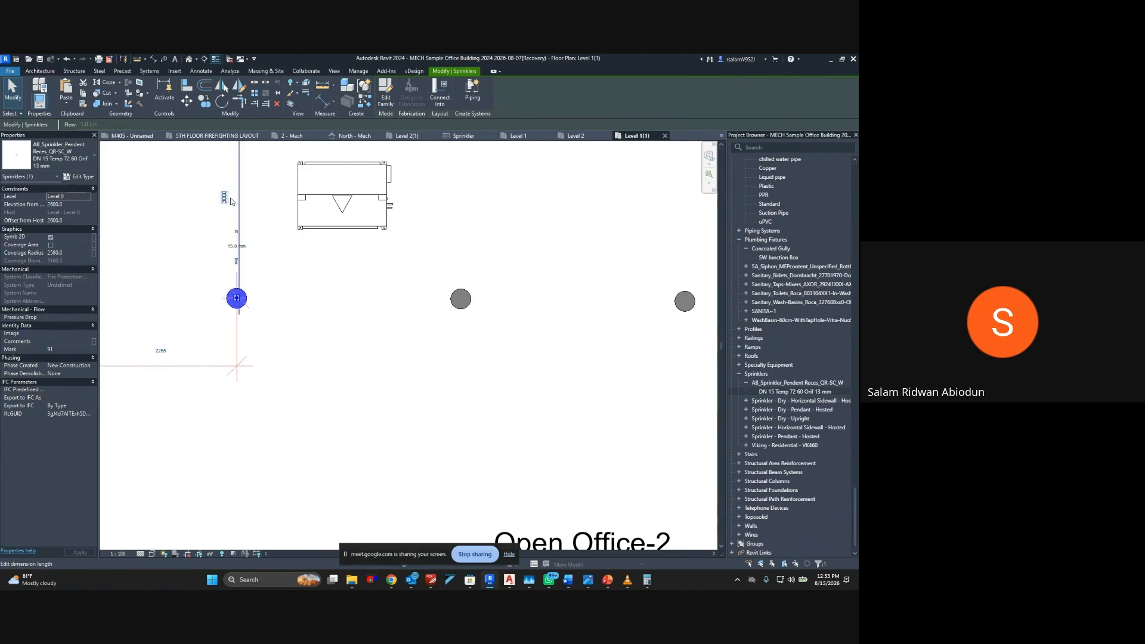
{"action": "key", "text": "Escape"}
{"action": "left_click", "coordinate": [460, 299]}
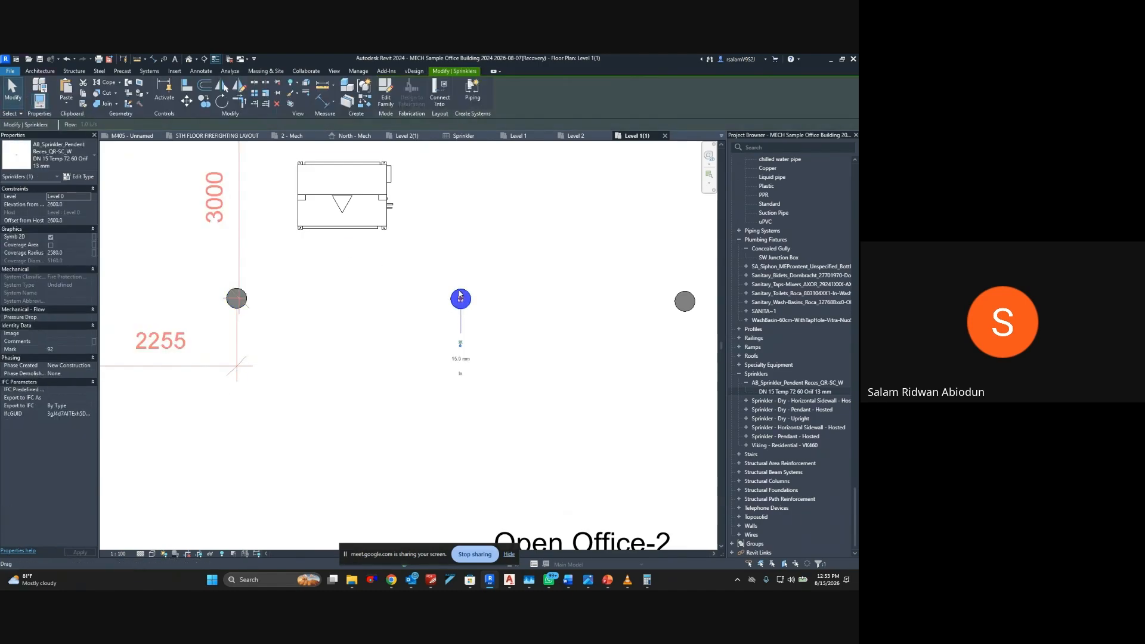
{"action": "middle_click_drag", "start_coordinate": [460, 281], "coordinate": [444, 305]}
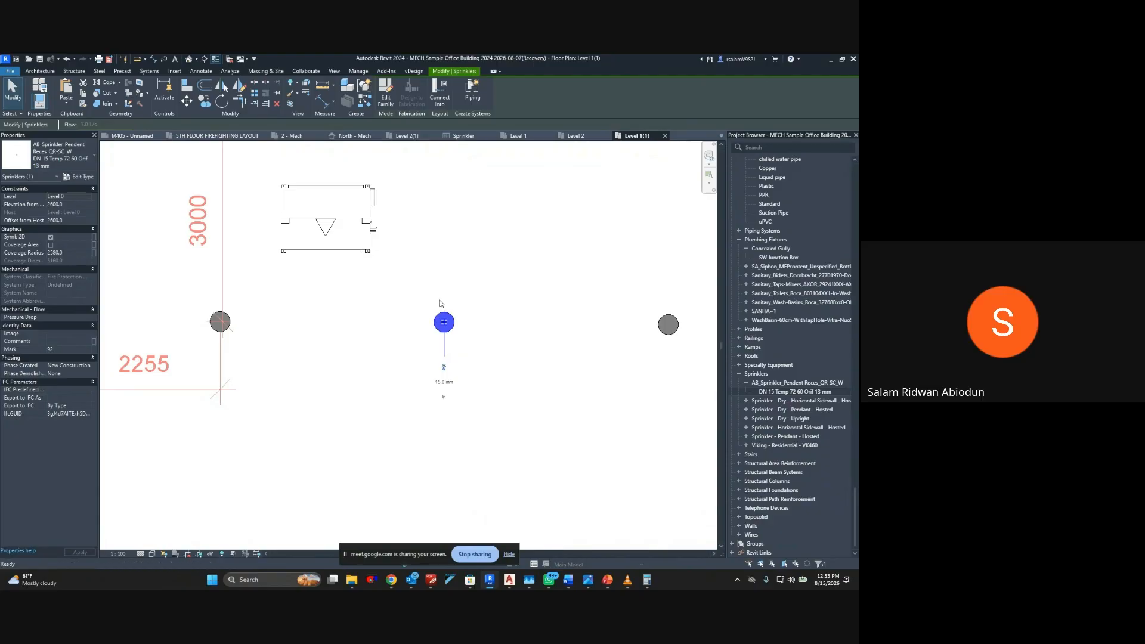
{"action": "key", "text": "Escape"}
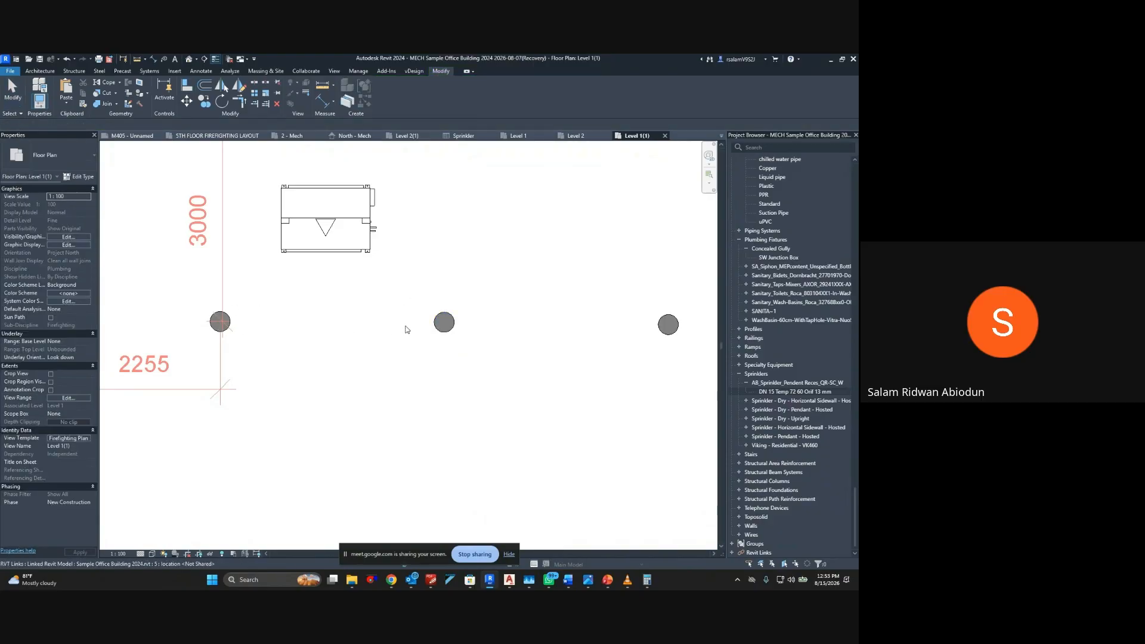
Draw a horizontal detail line from the upper-left Open Office-2 sprinkler to the wall beside Space 238 as an alignment guide
{"action": "scroll", "coordinate": [405, 329], "scroll_direction": "down", "scroll_amount": 3}
{"action": "scroll", "coordinate": [274, 300], "scroll_direction": "up", "scroll_amount": 1}
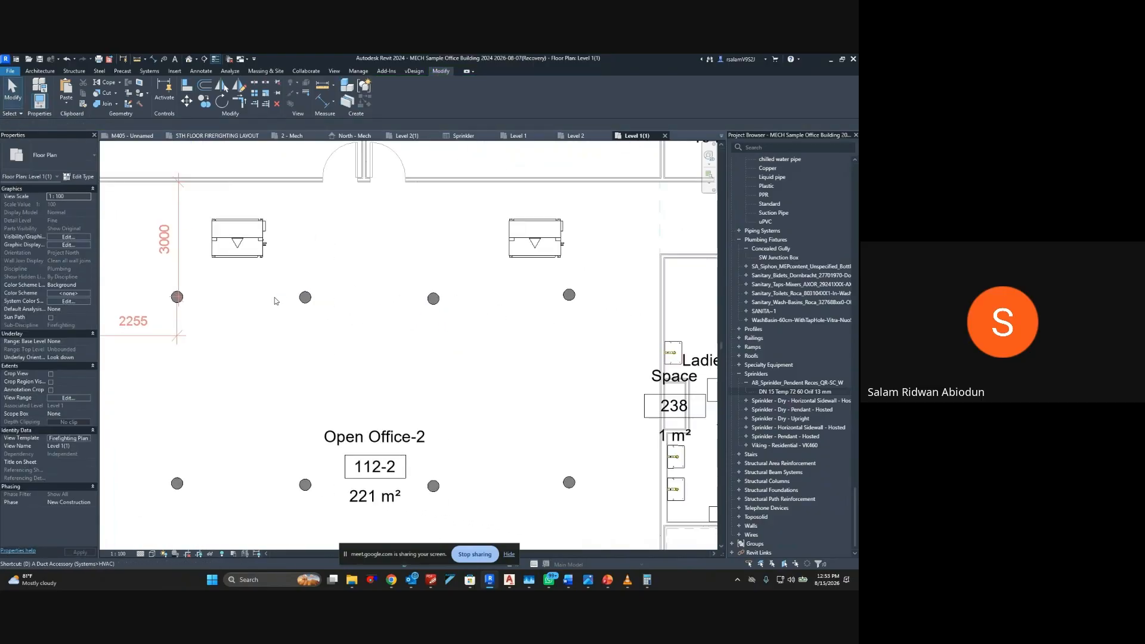
{"action": "key", "text": "l"}
{"action": "left_click", "coordinate": [177, 297]}
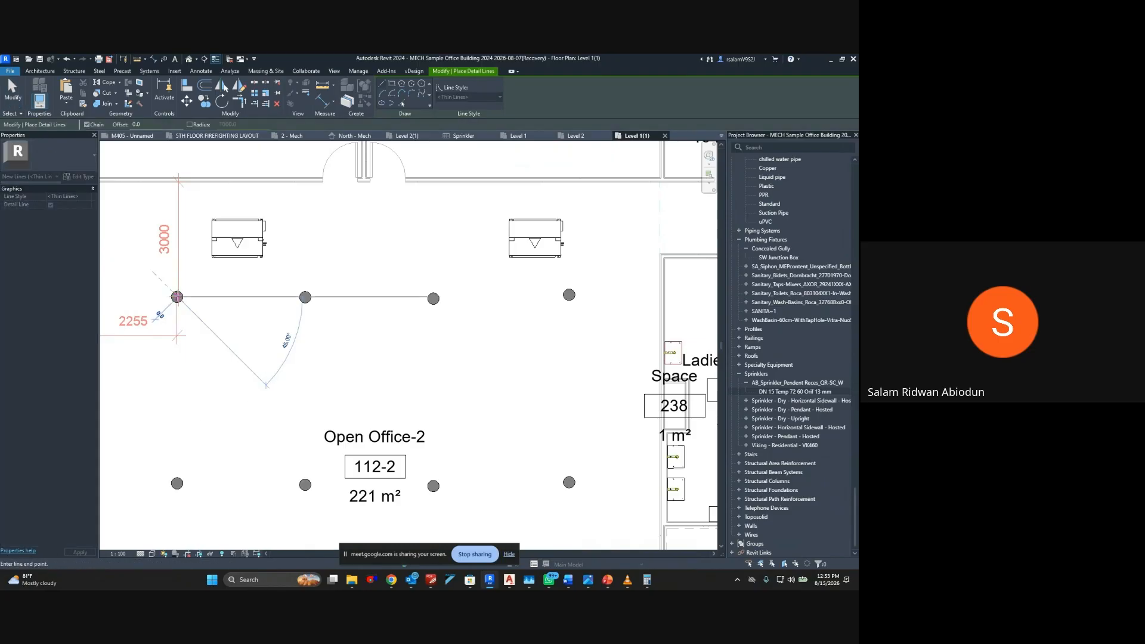
{"action": "left_click", "coordinate": [664, 296]}
{"action": "key", "text": "Escape"}
{"action": "key", "text": "Escape"}
Try to align the second sprinkler of the upper row to the horizontal detail line
{"action": "key", "text": "a"}
{"action": "key", "text": "l"}
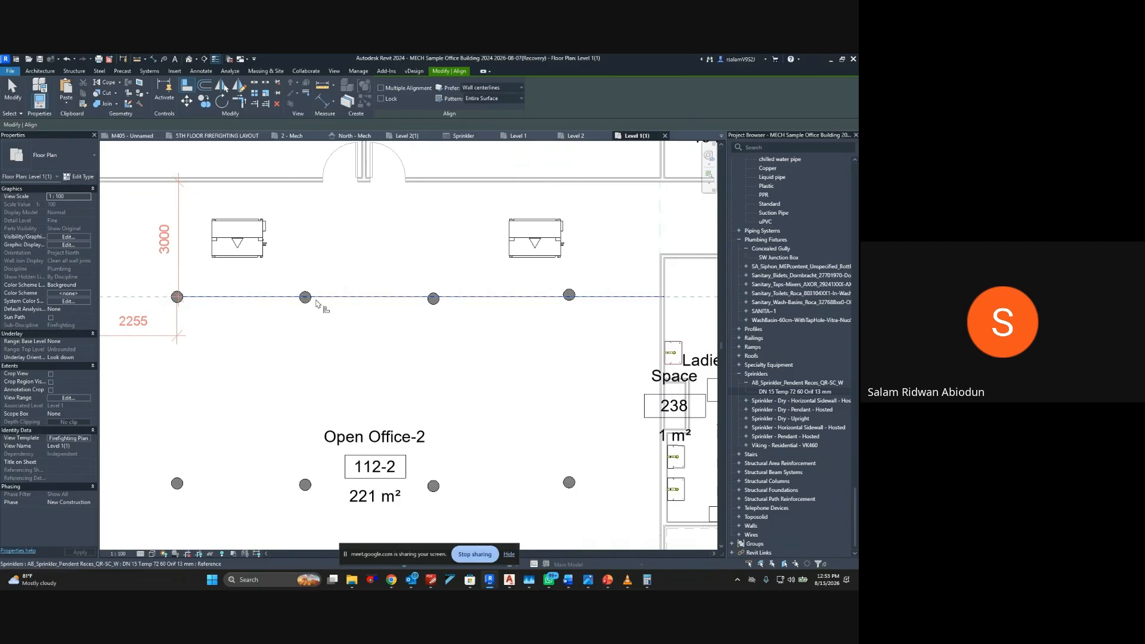
{"action": "scroll", "coordinate": [315, 300], "scroll_direction": "up", "scroll_amount": 6}
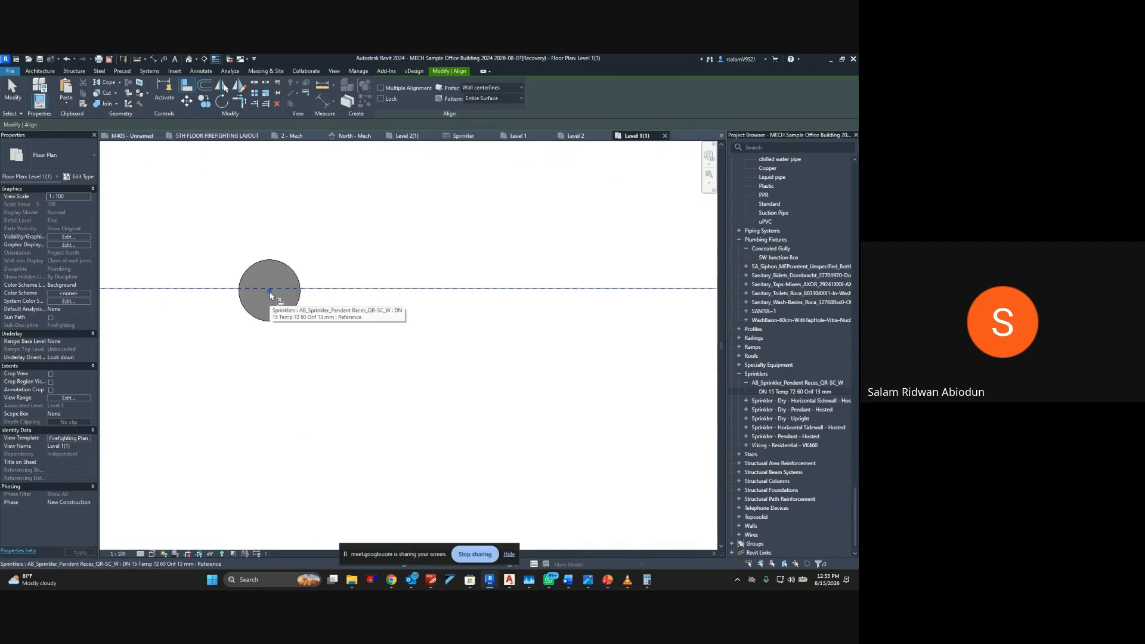
{"action": "left_click", "coordinate": [270, 292]}
{"action": "scroll", "coordinate": [270, 292], "scroll_direction": "down", "scroll_amount": 2}
{"action": "middle_click_drag", "start_coordinate": [270, 293], "coordinate": [574, 293]}
{"action": "middle_click_drag", "start_coordinate": [330, 294], "coordinate": [459, 297]}
{"action": "key", "text": "Escape"}
{"action": "key", "text": "Escape"}
Delete the horizontal detail line running through the upper sprinkler row
{"action": "scroll", "coordinate": [341, 300], "scroll_direction": "up", "scroll_amount": 3}
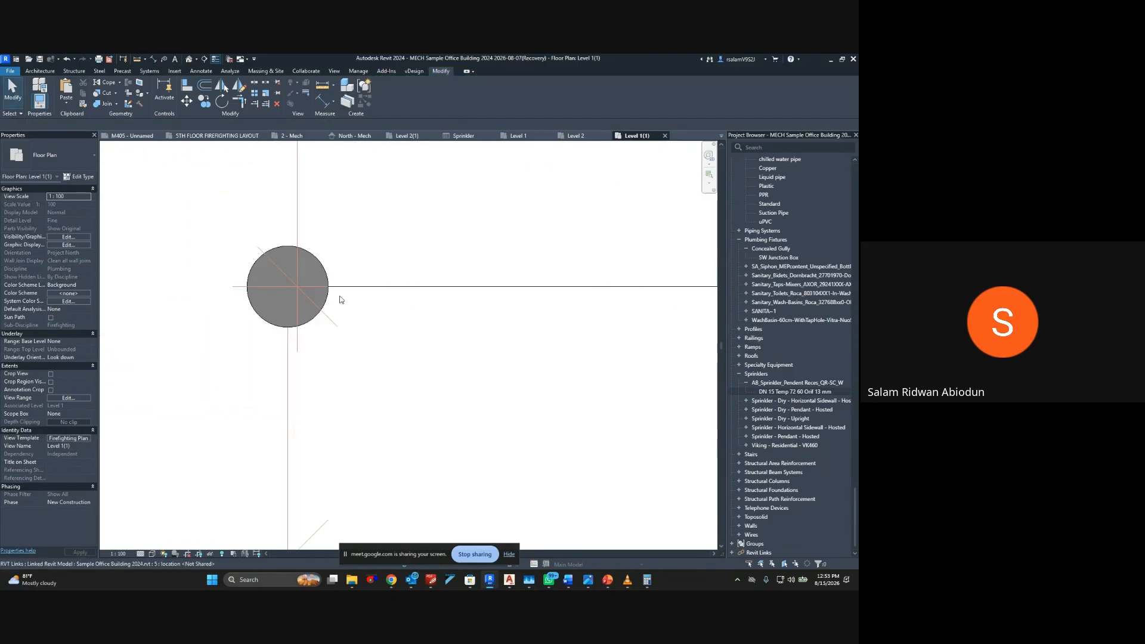
{"action": "left_click", "coordinate": [373, 289]}
{"action": "key", "text": "Delete"}
Add an aligned dimension between the second sprinkler in Open Office-2's upper row and the wall above, placed to the sprinkler's right
{"action": "scroll", "coordinate": [373, 291], "scroll_direction": "down", "scroll_amount": 2}
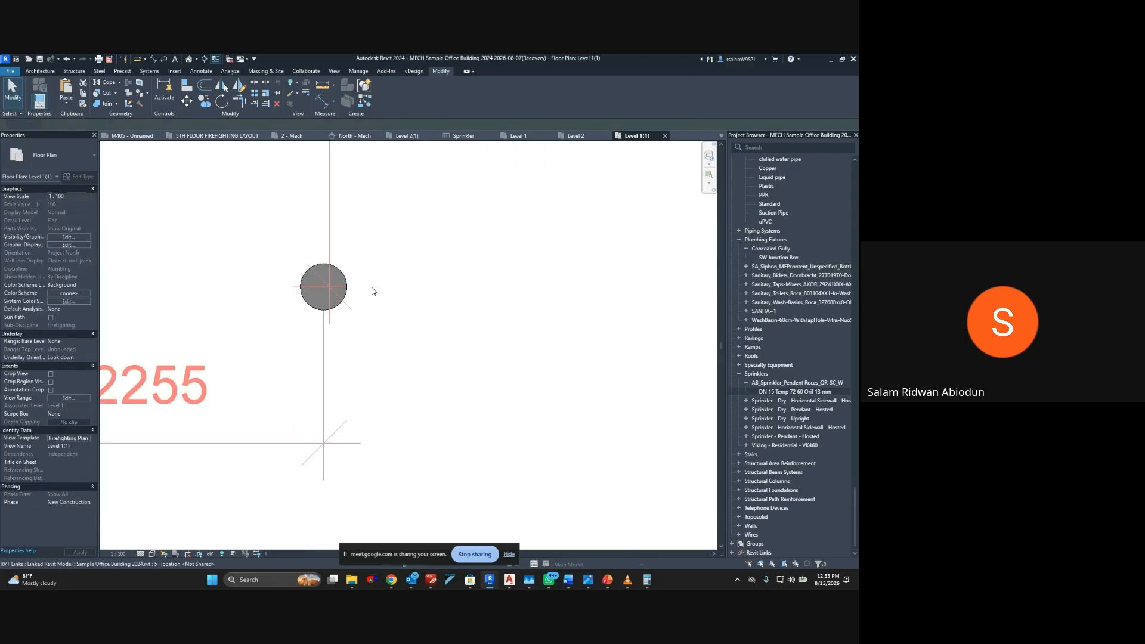
{"action": "scroll", "coordinate": [372, 291], "scroll_direction": "down", "scroll_amount": 4}
{"action": "key", "text": "d"}
{"action": "key", "text": "i"}
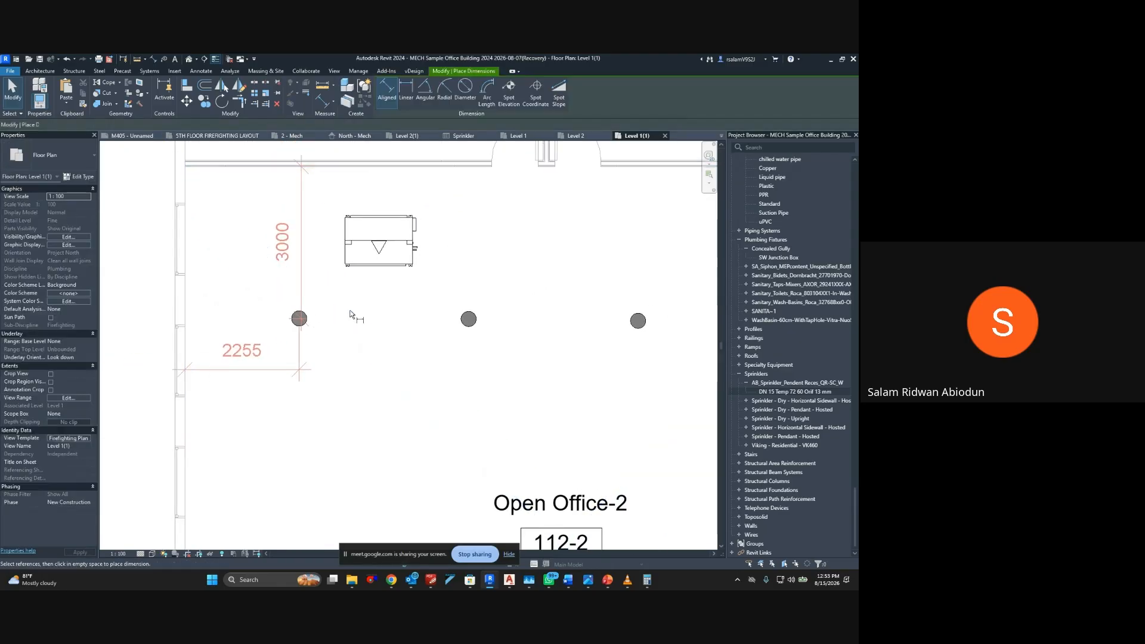
{"action": "left_click", "coordinate": [464, 169]}
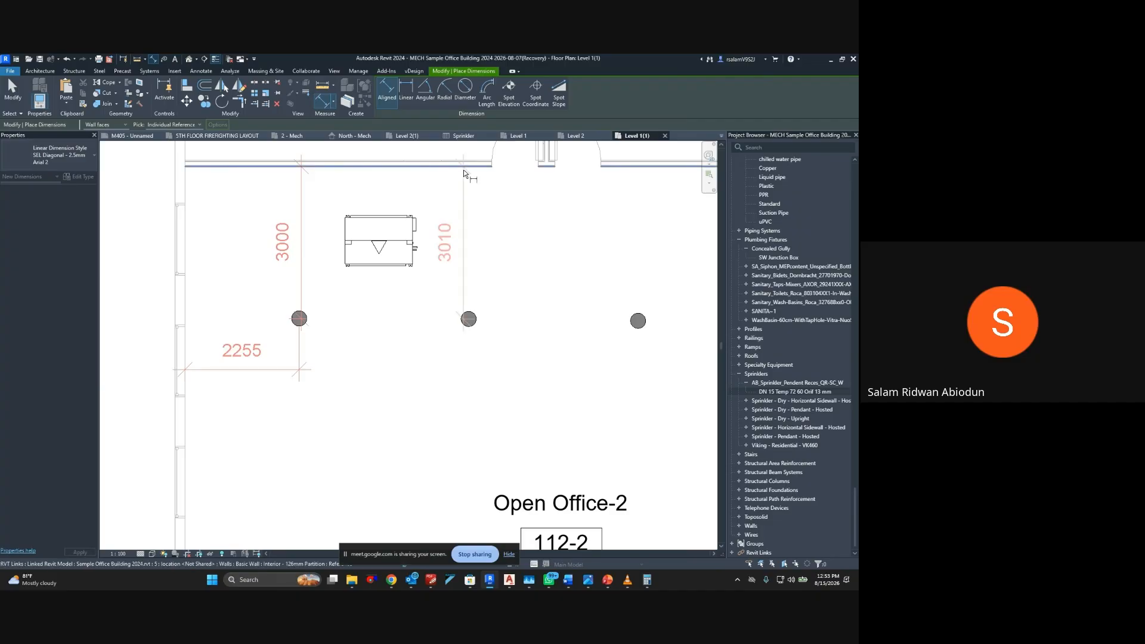
{"action": "left_click", "coordinate": [506, 343]}
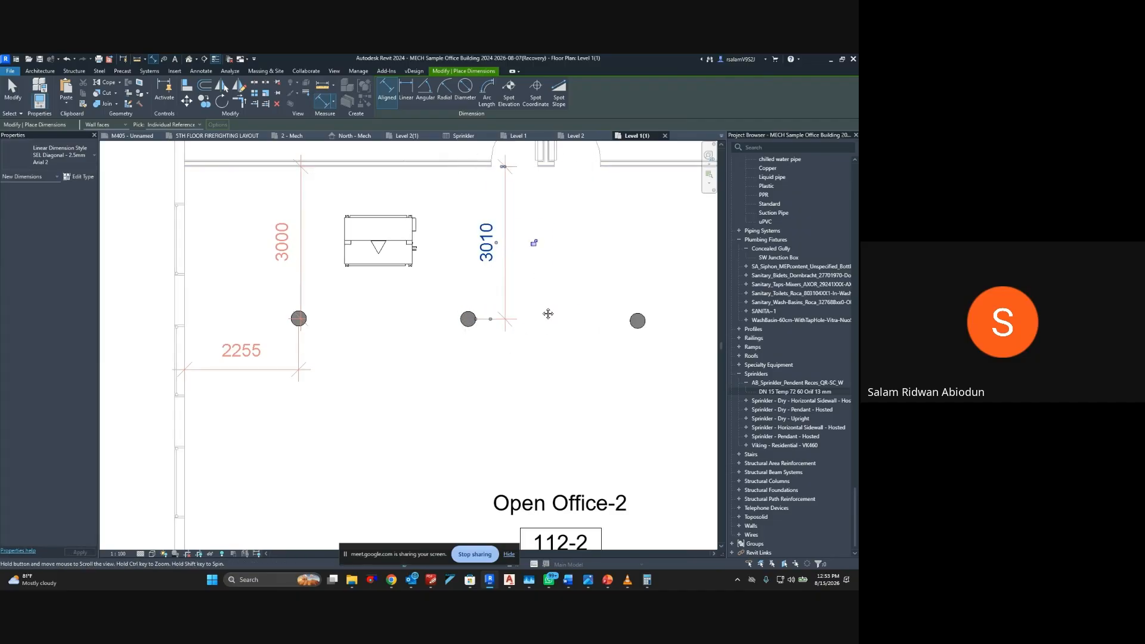
Dimension the vertical distance from the third sprinkler in the upper row to the wall above it
{"action": "middle_click_drag", "start_coordinate": [532, 238], "coordinate": [378, 231]}
{"action": "left_click", "coordinate": [487, 153]}
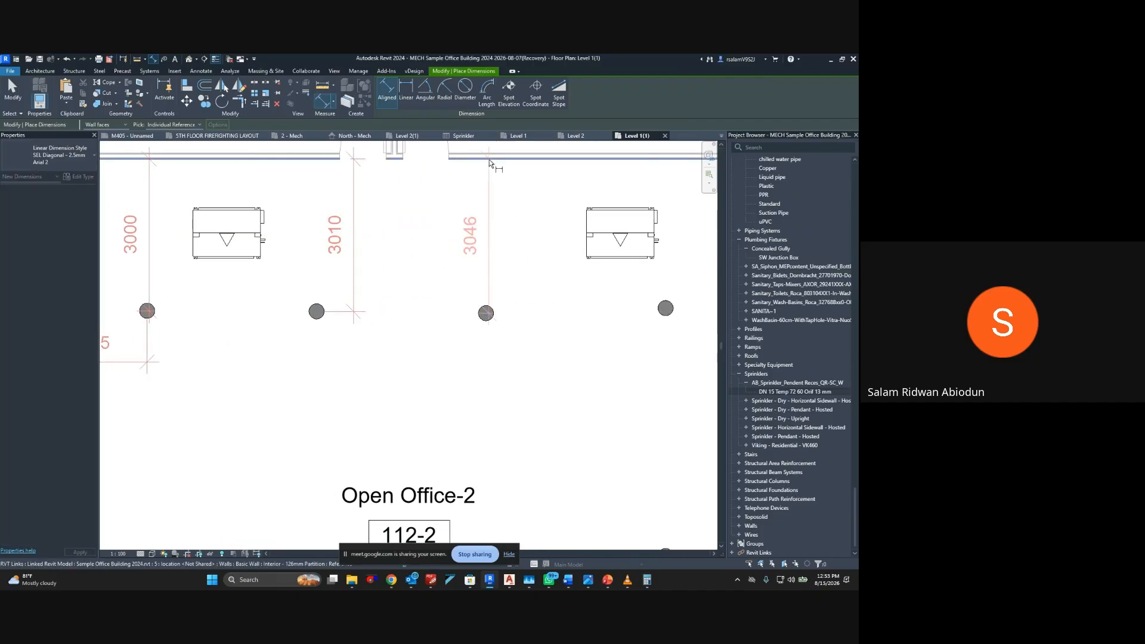
{"action": "middle_click_drag", "start_coordinate": [534, 264], "coordinate": [322, 258]}
{"action": "left_click", "coordinate": [350, 342]}
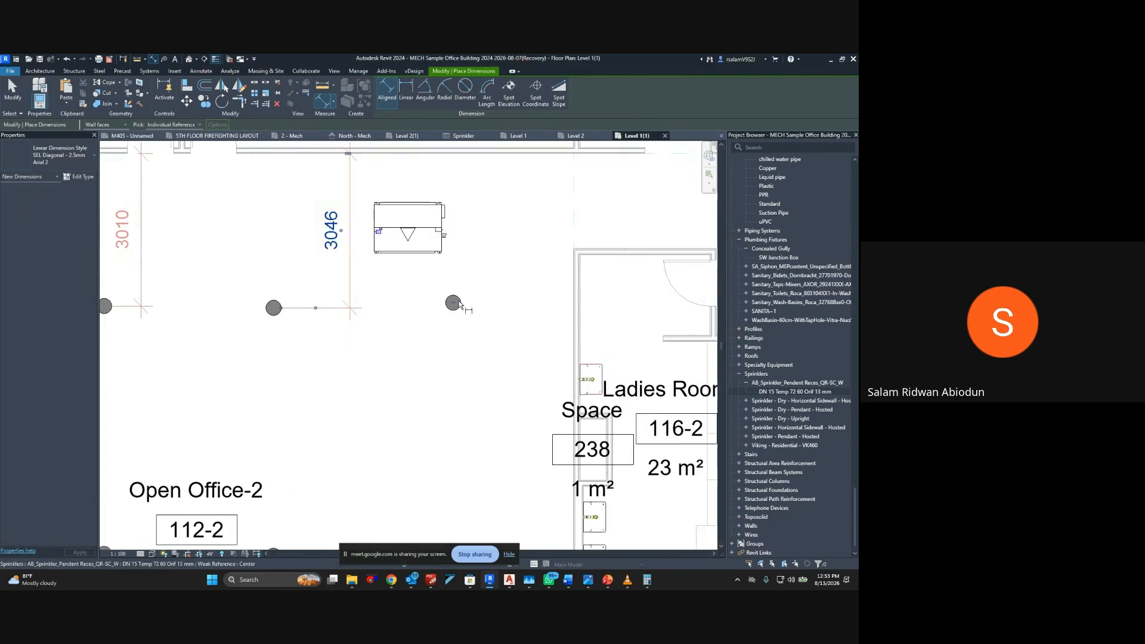
Dimension the vertical distance from the fourth sprinkler in the upper row to the wall above, then end dimensioning
{"action": "left_click", "coordinate": [453, 303]}
{"action": "left_click", "coordinate": [449, 154]}
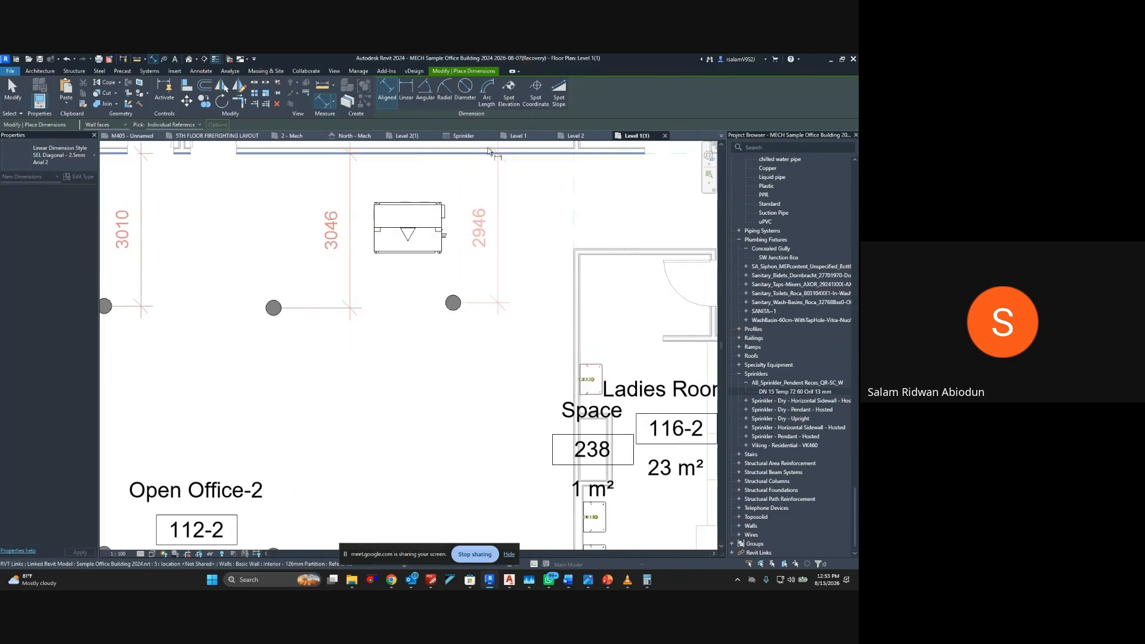
{"action": "middle_click_drag", "start_coordinate": [481, 193], "coordinate": [472, 282]}
{"action": "left_click", "coordinate": [471, 214]}
{"action": "key", "text": "Escape"}
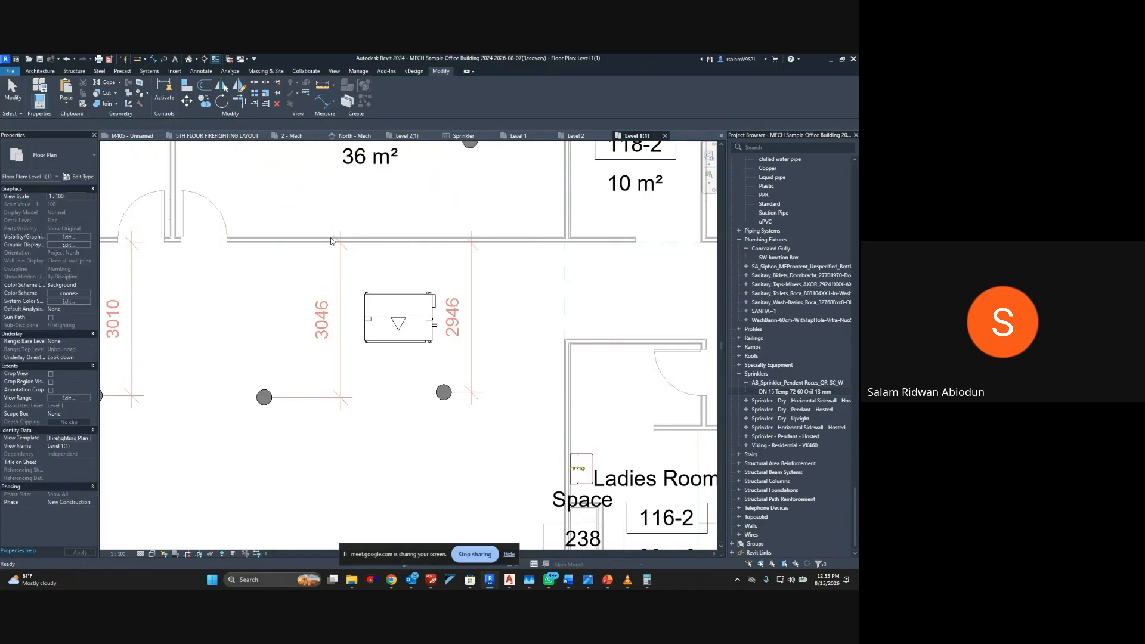
Set the second upper-row sprinkler's distance from the wall above to 3000 mm
{"action": "scroll", "coordinate": [323, 243], "scroll_direction": "down", "scroll_amount": 1}
{"action": "middle_click_drag", "start_coordinate": [119, 287], "coordinate": [259, 282]}
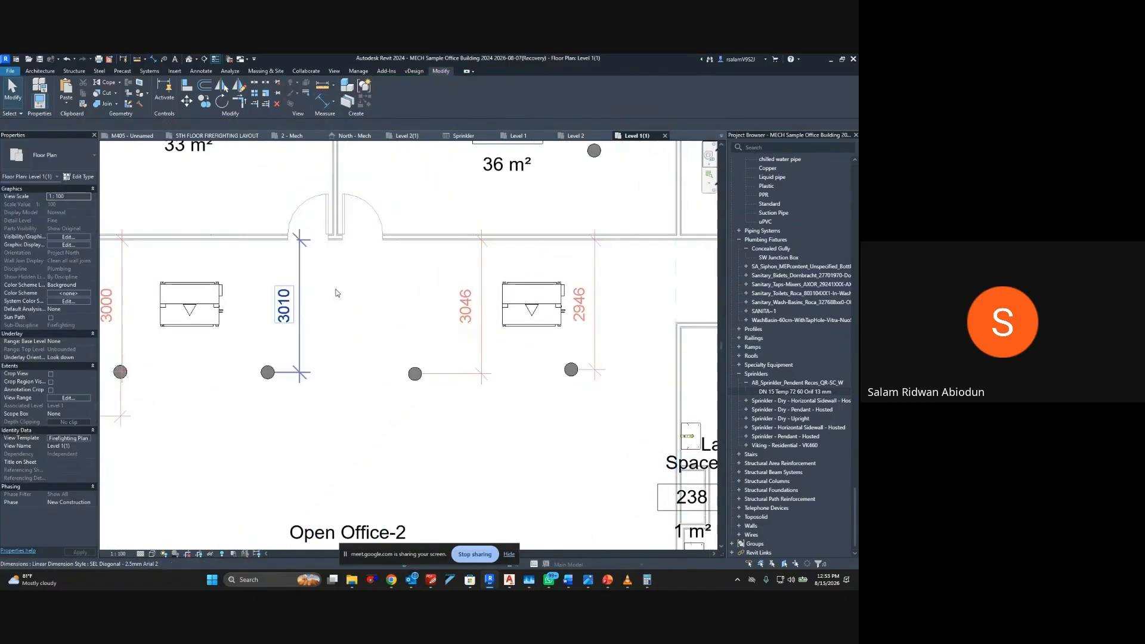
{"action": "middle_click_drag", "start_coordinate": [213, 394], "coordinate": [338, 325]}
{"action": "left_click", "coordinate": [392, 304]}
{"action": "left_click", "coordinate": [413, 233]}
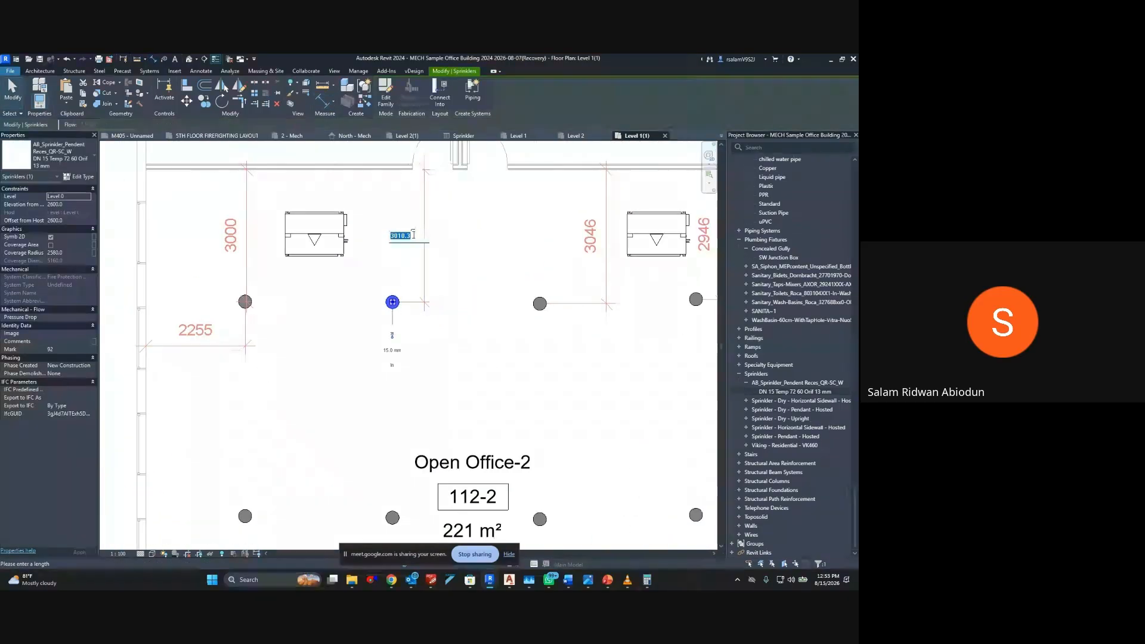
{"action": "type", "text": "3000"}
{"action": "key", "text": "Return"}
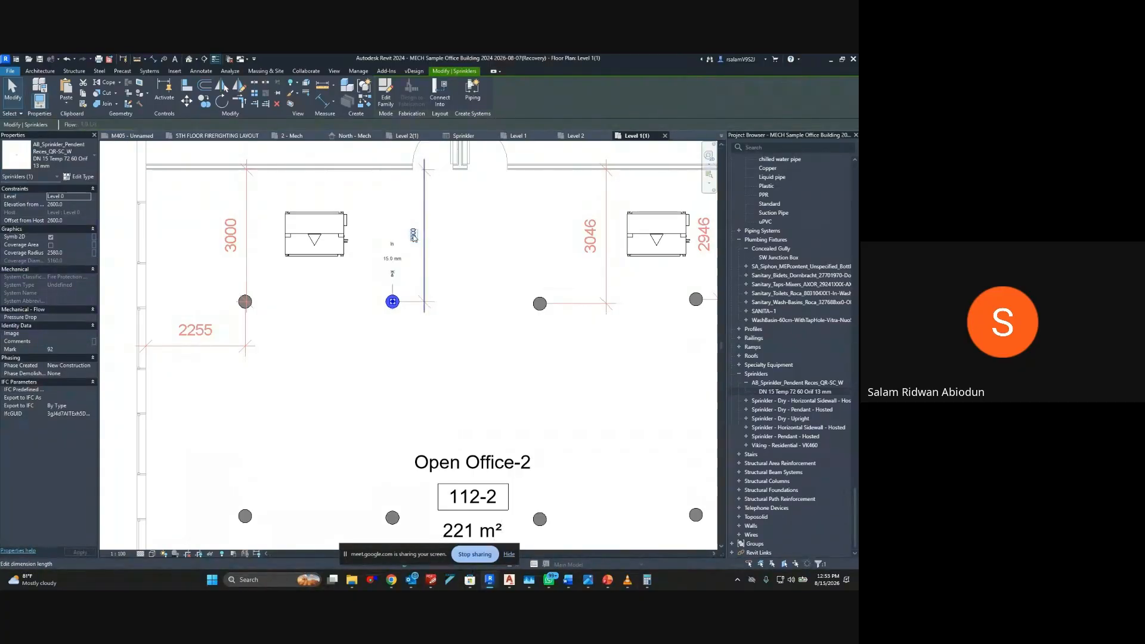
{"action": "left_click", "coordinate": [449, 280]}
Try to set the third upper-row sprinkler's distance from the wall above to 3000 mm
{"action": "middle_click_drag", "start_coordinate": [450, 281], "coordinate": [286, 273]}
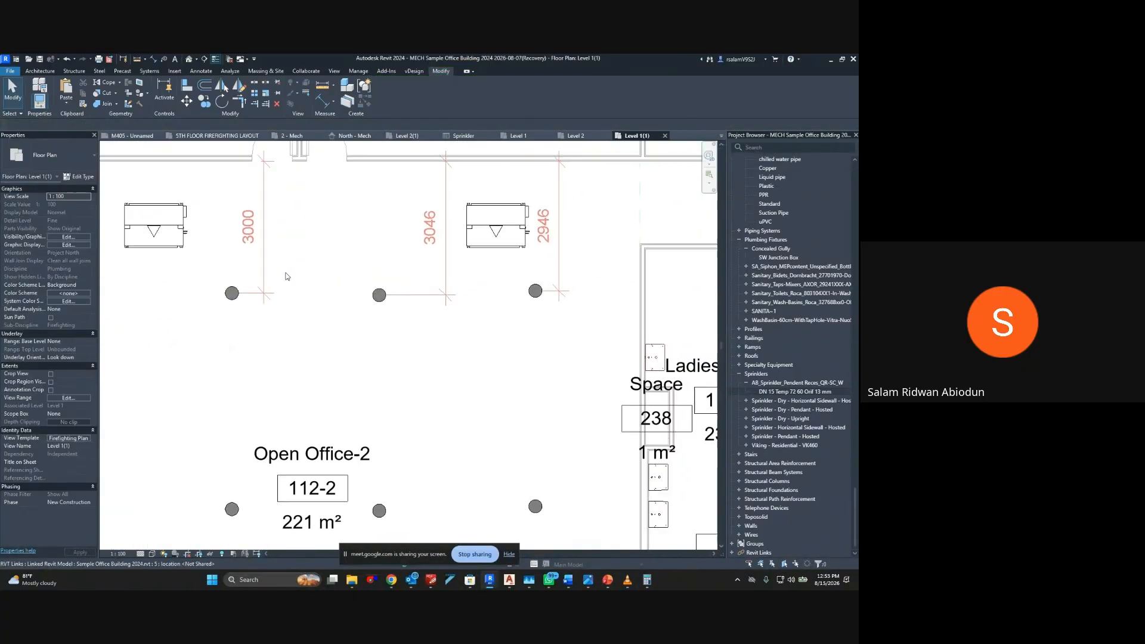
{"action": "left_click", "coordinate": [376, 295]}
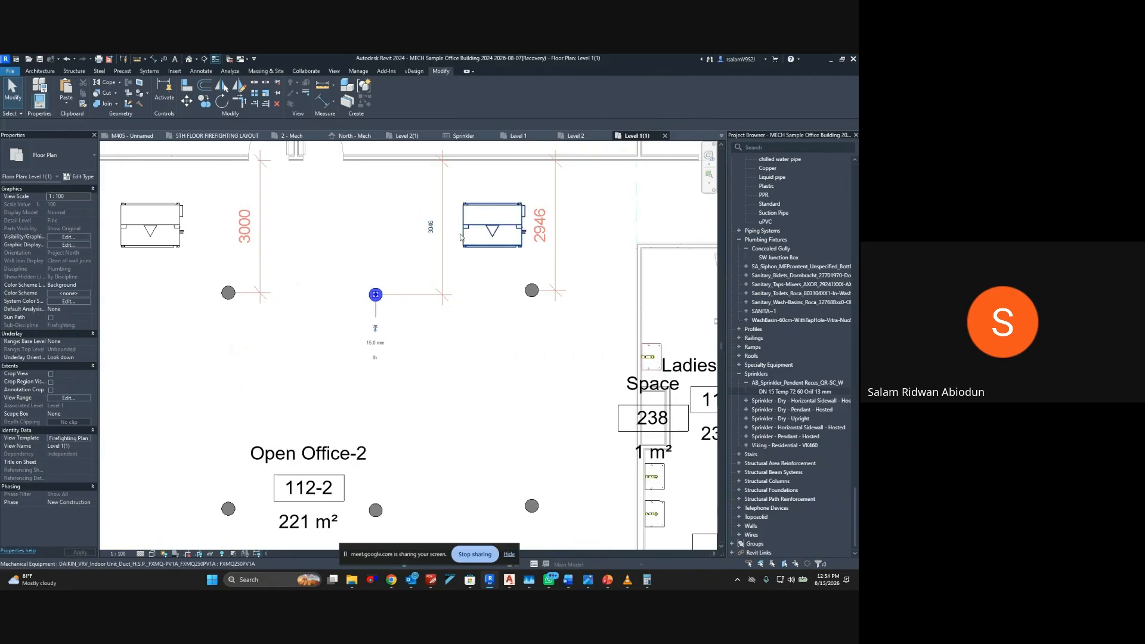
{"action": "left_click", "coordinate": [431, 227]}
{"action": "type", "text": "3000"}
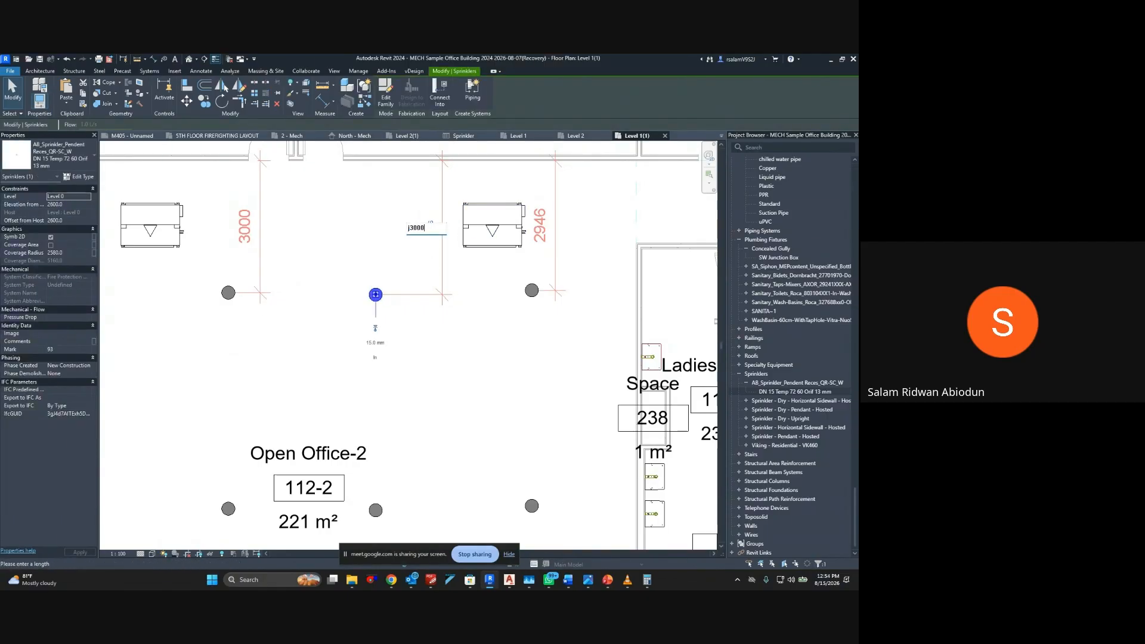
{"action": "key", "text": "Return"}
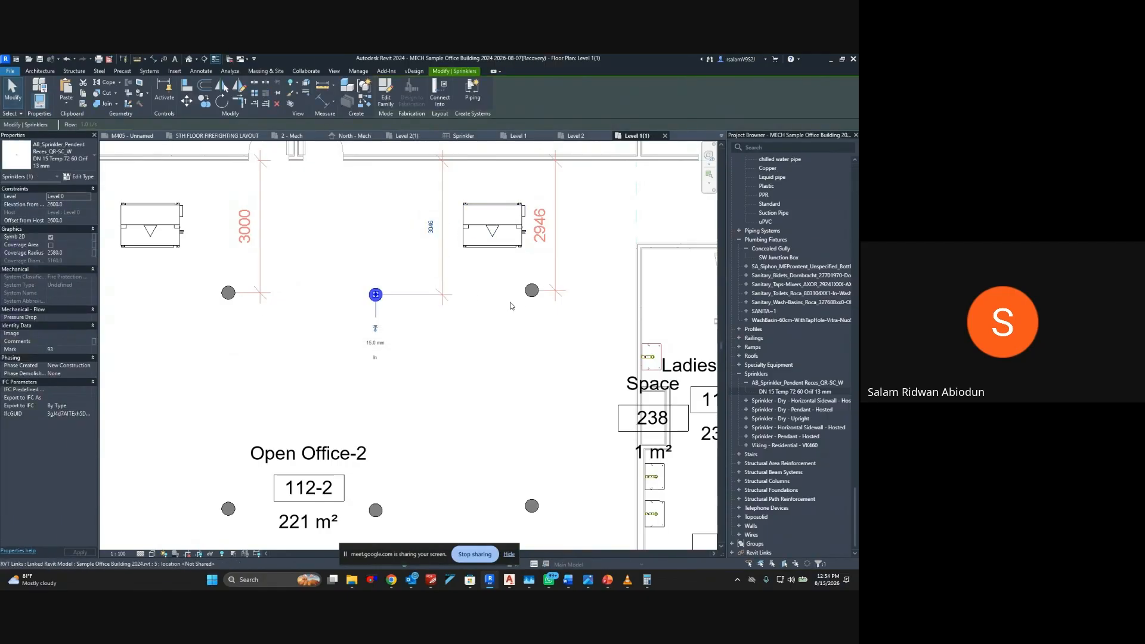
Set the fourth upper-row sprinkler's distance from the wall above to 3000 mm
{"action": "left_click", "coordinate": [531, 291]}
{"action": "left_click", "coordinate": [543, 225]}
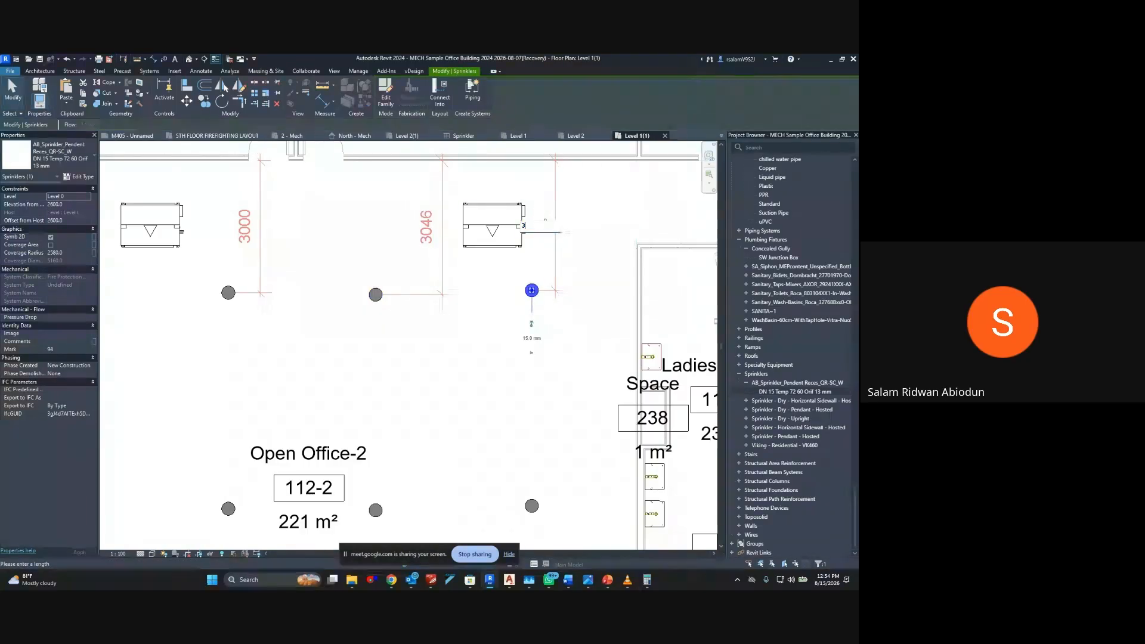
{"action": "type", "text": "3000"}
{"action": "key", "text": "Return"}
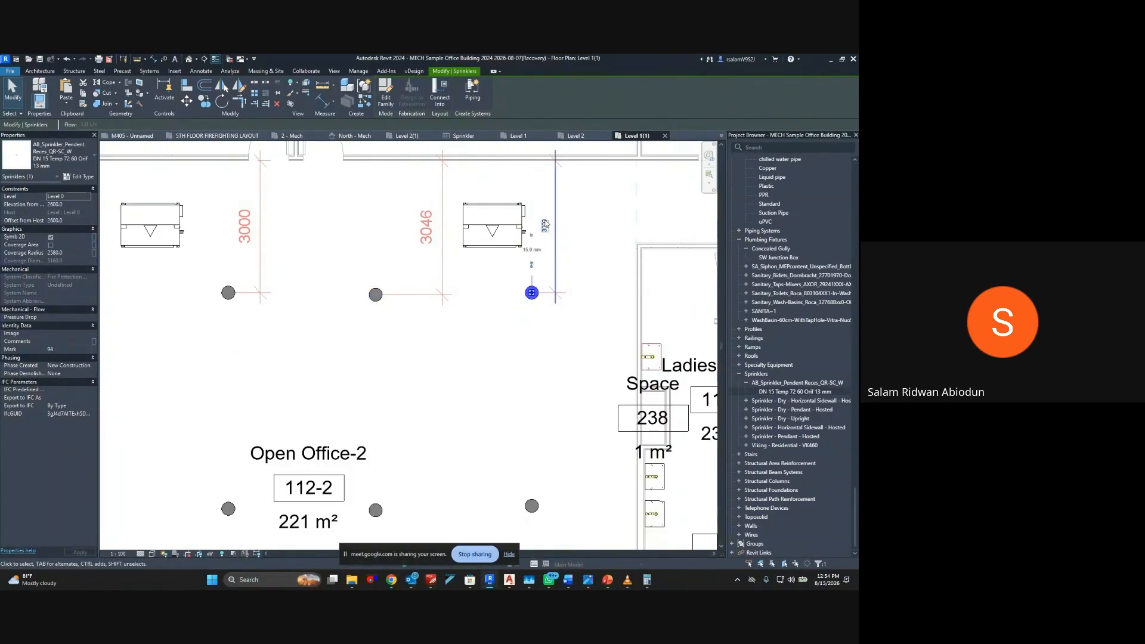
{"action": "left_click", "coordinate": [474, 329]}
{"action": "scroll", "coordinate": [420, 340], "scroll_direction": "down", "scroll_amount": 2}
{"action": "middle_click_drag", "start_coordinate": [419, 340], "coordinate": [453, 222]}
{"action": "right_click", "coordinate": [559, 318]}
{"action": "left_click", "coordinate": [511, 325]}
{"action": "left_click", "coordinate": [501, 339]}
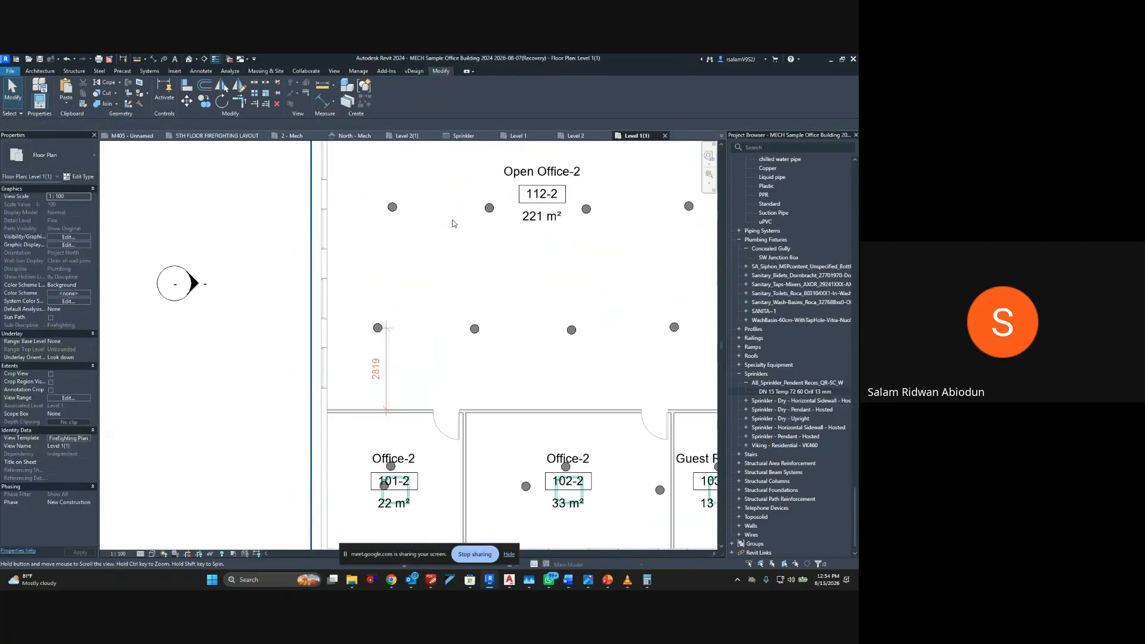
{"action": "middle_click_drag", "start_coordinate": [399, 331], "coordinate": [381, 418]}
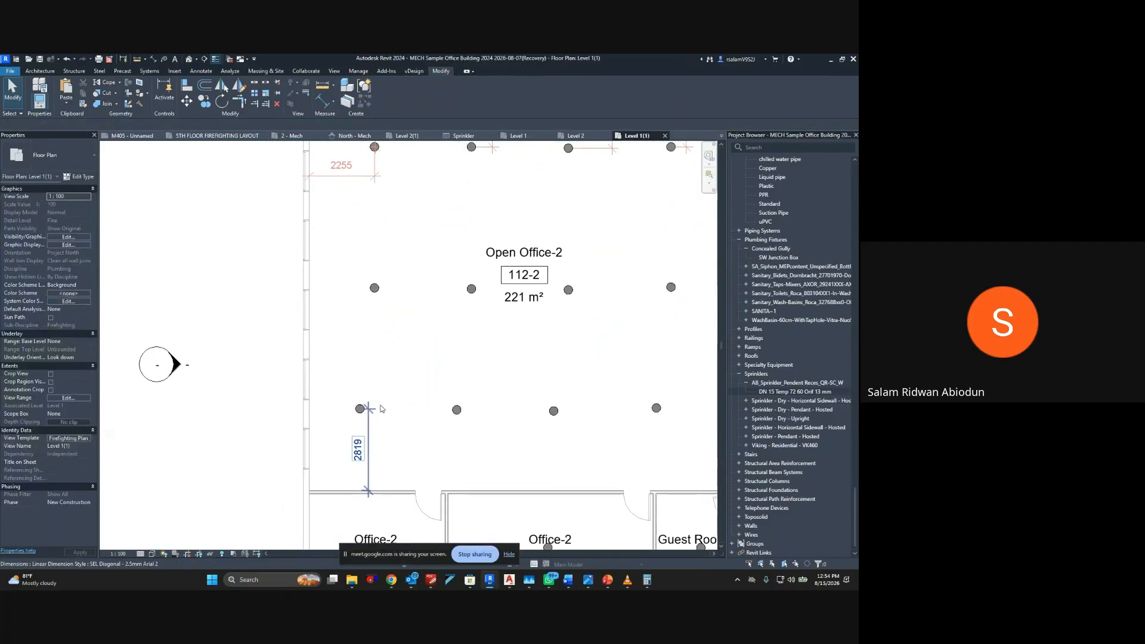
{"action": "middle_click_drag", "start_coordinate": [425, 370], "coordinate": [358, 459]}
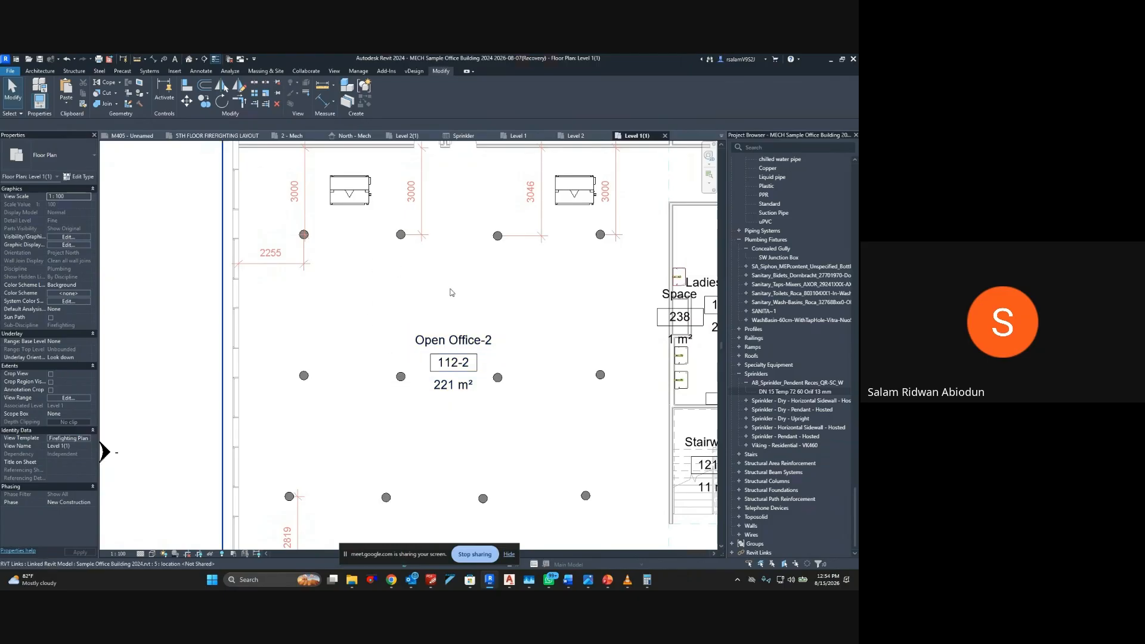
Set the third upper-row sprinkler's distance from the wall above to 3000 mm in Open Office-2
{"action": "middle_click_drag", "start_coordinate": [498, 286], "coordinate": [386, 332]}
{"action": "left_click", "coordinate": [386, 283]}
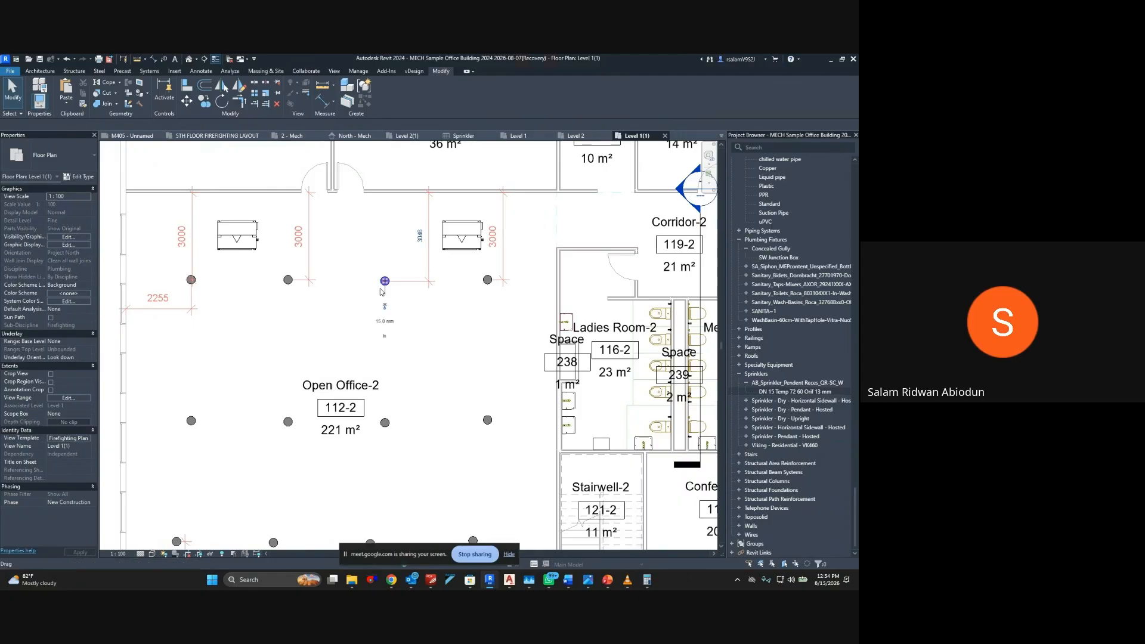
{"action": "left_click", "coordinate": [420, 237]}
{"action": "type", "text": "3"}
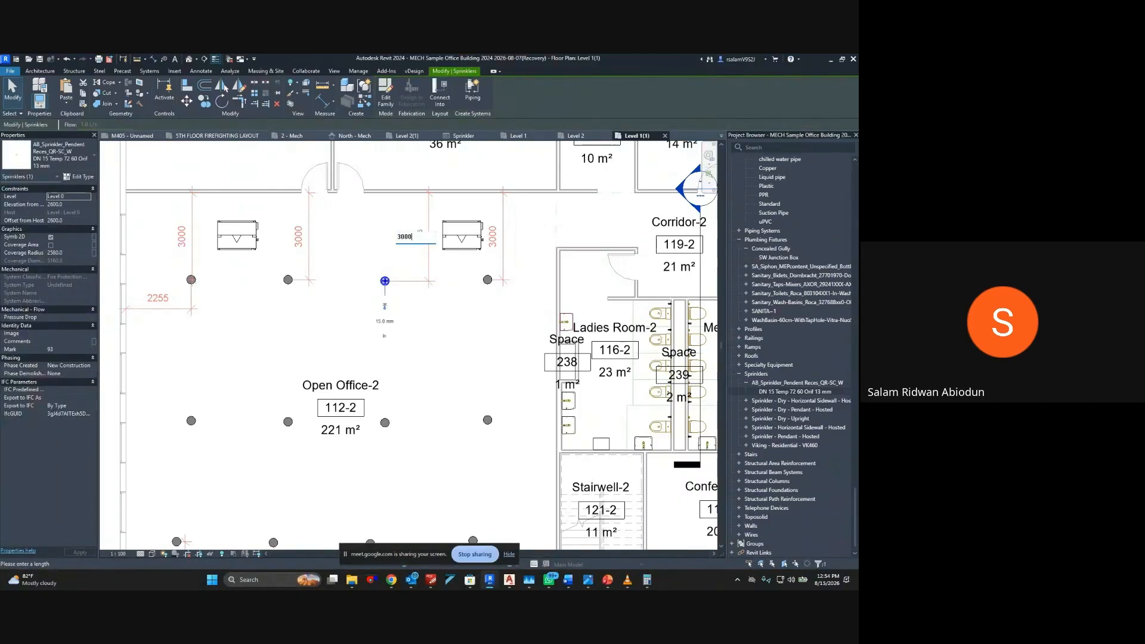
{"action": "type", "text": "000"}
{"action": "key", "text": "Return"}
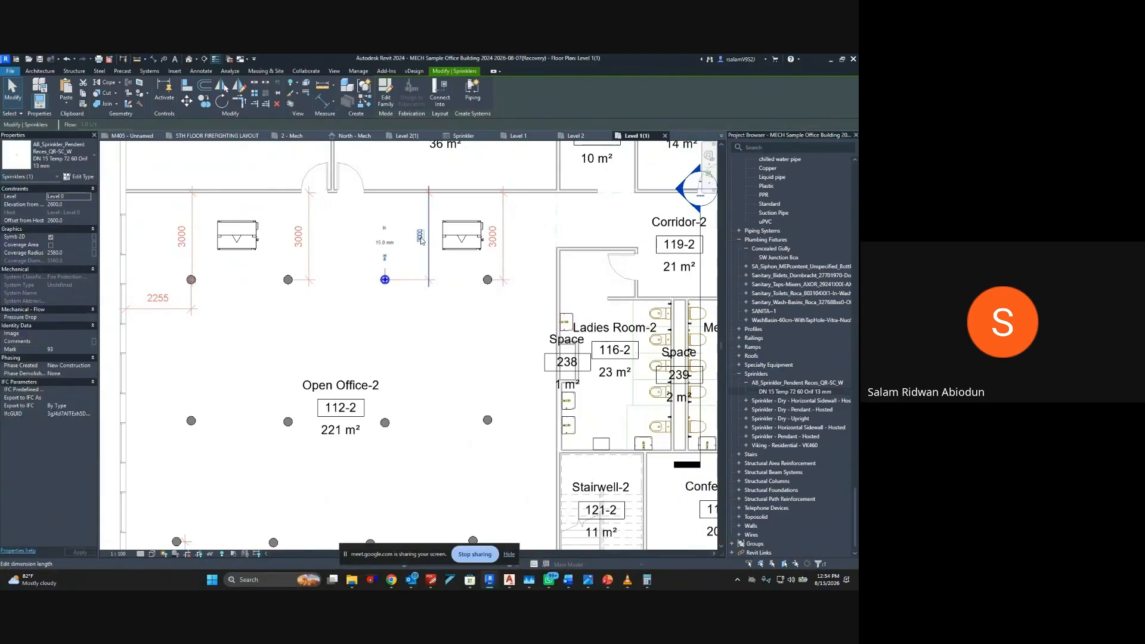
{"action": "key", "text": "Escape"}
Dimension the horizontal distance from the first bottom-row sprinkler in Open Office-2 to the left wall, and end dimensioning
{"action": "middle_click_drag", "start_coordinate": [340, 359], "coordinate": [518, 229]}
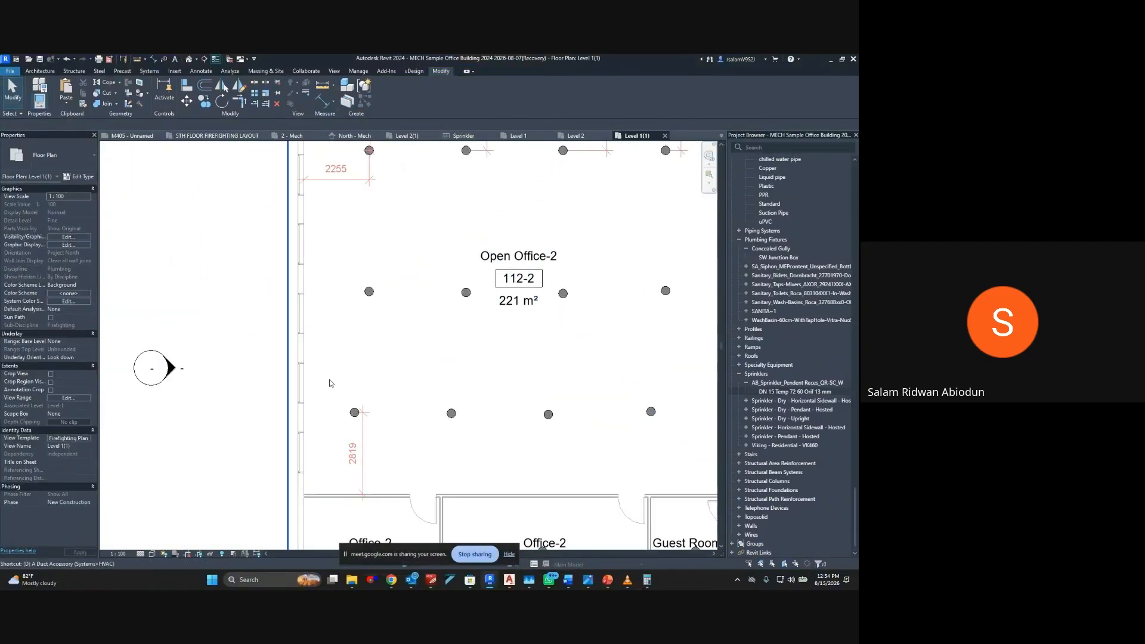
{"action": "key", "text": "d"}
{"action": "key", "text": "i"}
{"action": "left_click", "coordinate": [354, 416]}
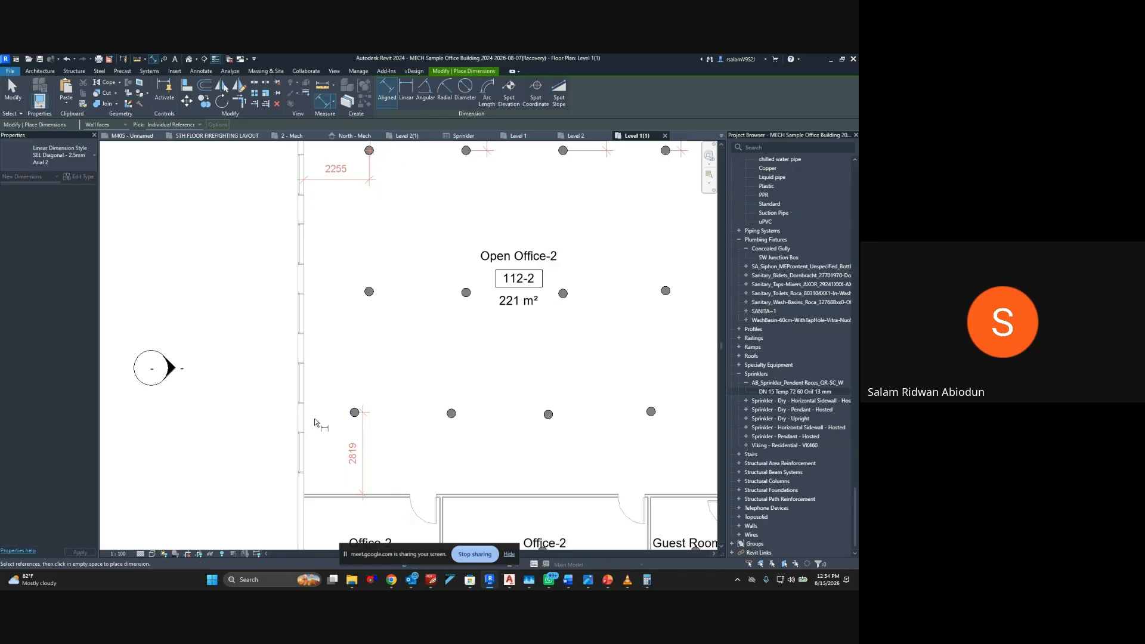
{"action": "left_click", "coordinate": [303, 418]}
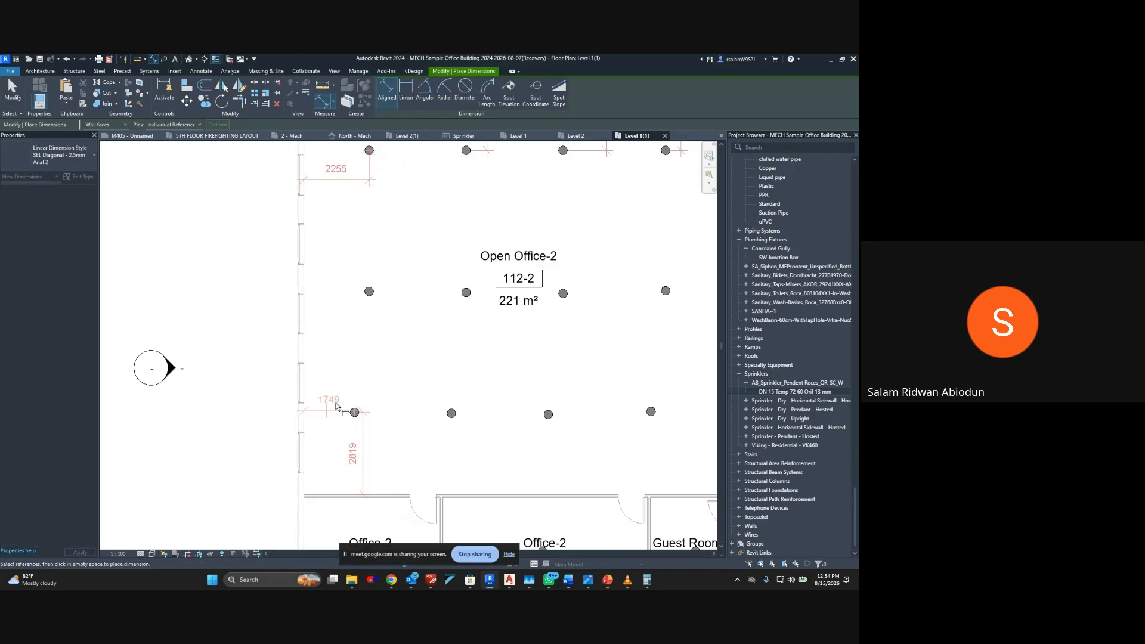
{"action": "left_click", "coordinate": [389, 390]}
{"action": "key", "text": "Escape"}
Set the first bottom-row sprinkler's distance from the left wall to 2255 mm
{"action": "left_click", "coordinate": [354, 412]}
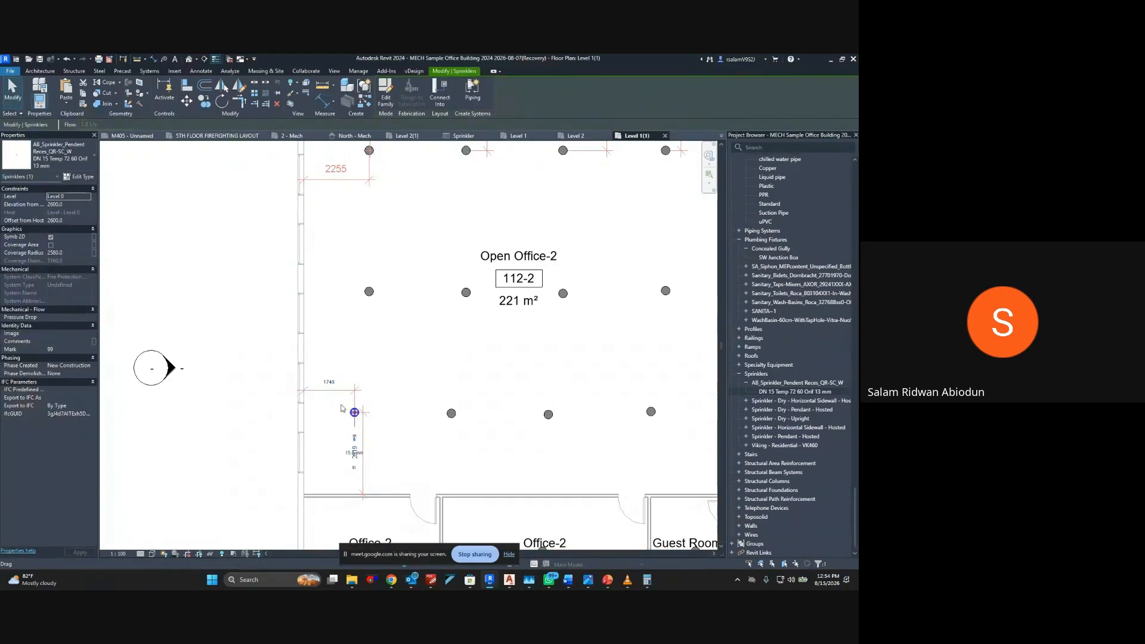
{"action": "left_click", "coordinate": [329, 382]}
{"action": "type", "text": "2255"}
{"action": "key", "text": "Return"}
{"action": "key", "text": "Escape"}
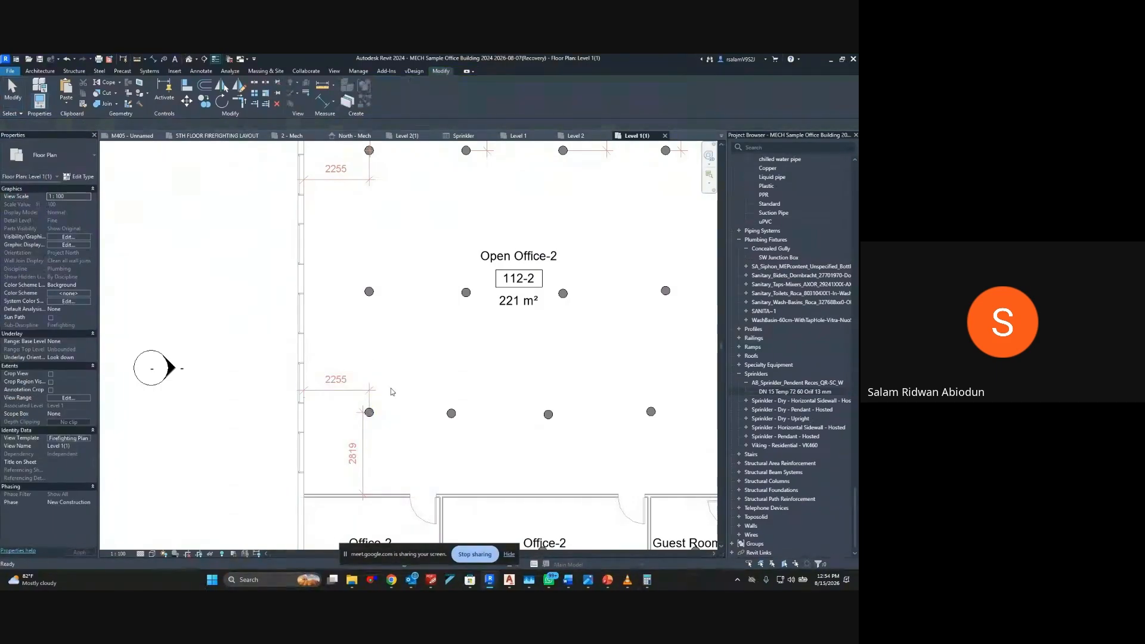
Set the first bottom-row sprinkler's distance from the wall below to 3000 mm
{"action": "middle_click_drag", "start_coordinate": [431, 390], "coordinate": [374, 324]}
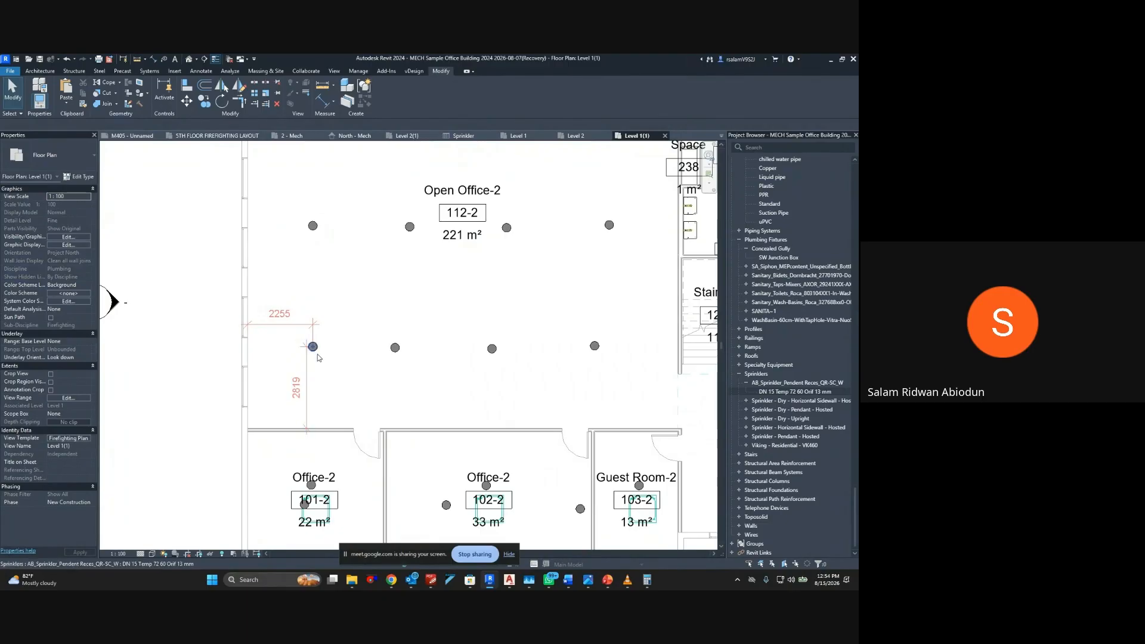
{"action": "left_click", "coordinate": [312, 346]}
{"action": "left_click", "coordinate": [297, 388]}
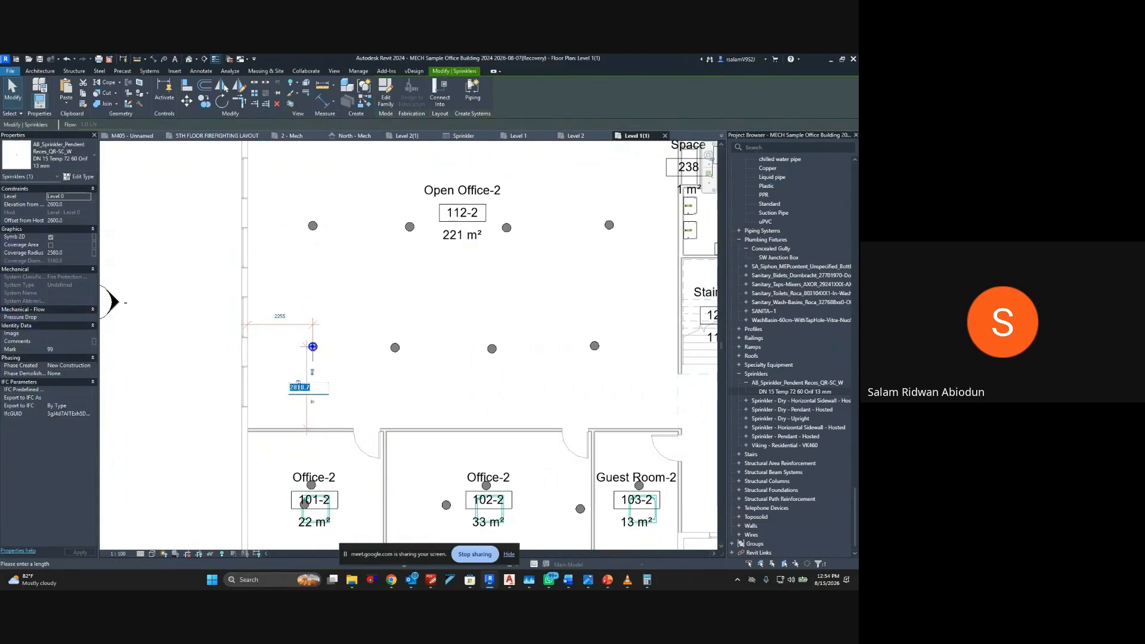
{"action": "type", "text": "3000"}
{"action": "key", "text": "Return"}
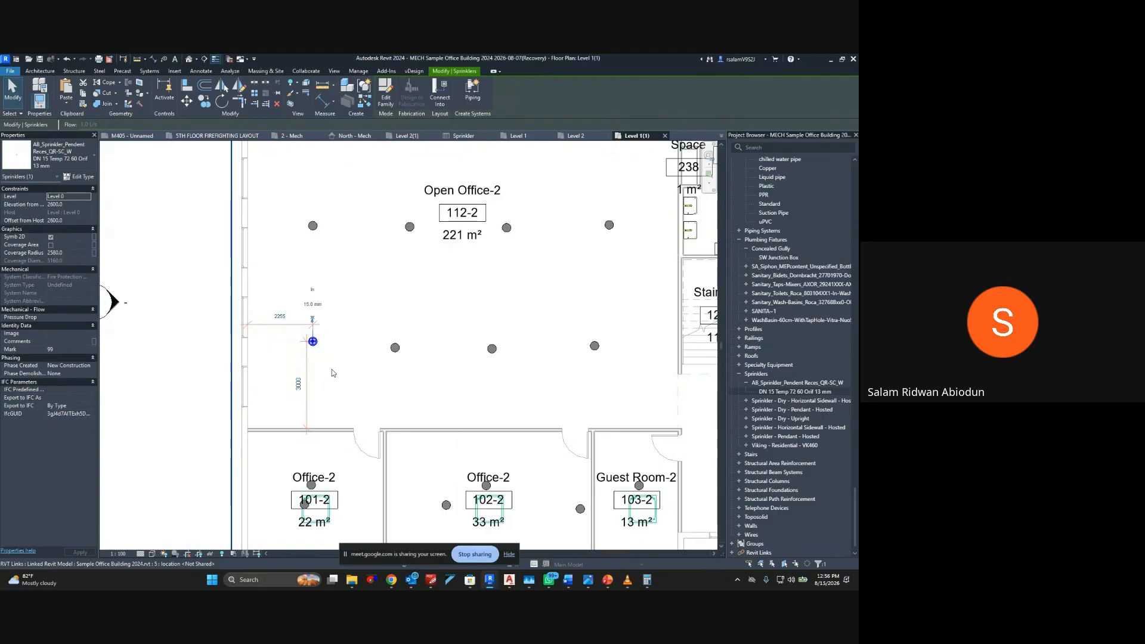
{"action": "key", "text": "Escape"}
{"action": "key", "text": "a"}
{"action": "key", "text": "l"}
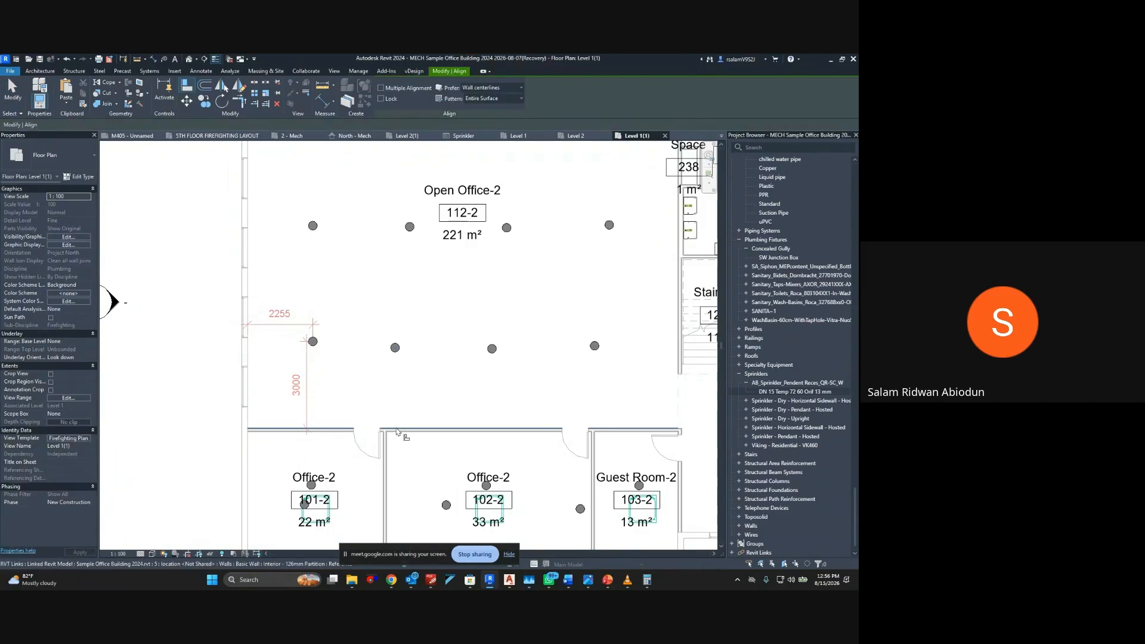
{"action": "left_click", "coordinate": [396, 347]}
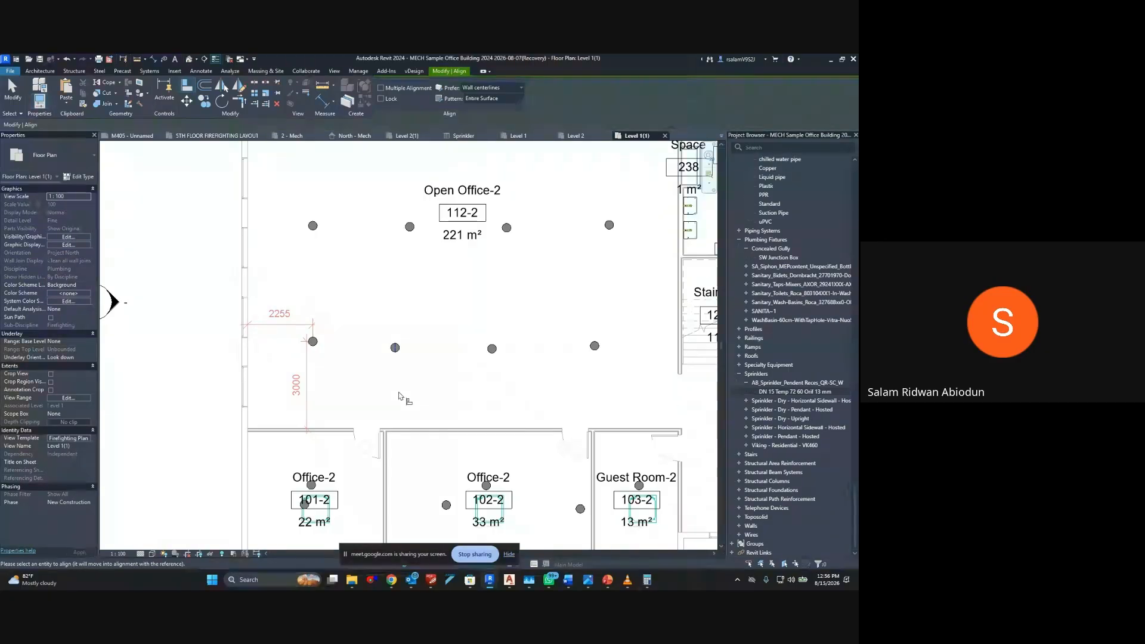
{"action": "scroll", "coordinate": [396, 348], "scroll_direction": "up", "scroll_amount": 3}
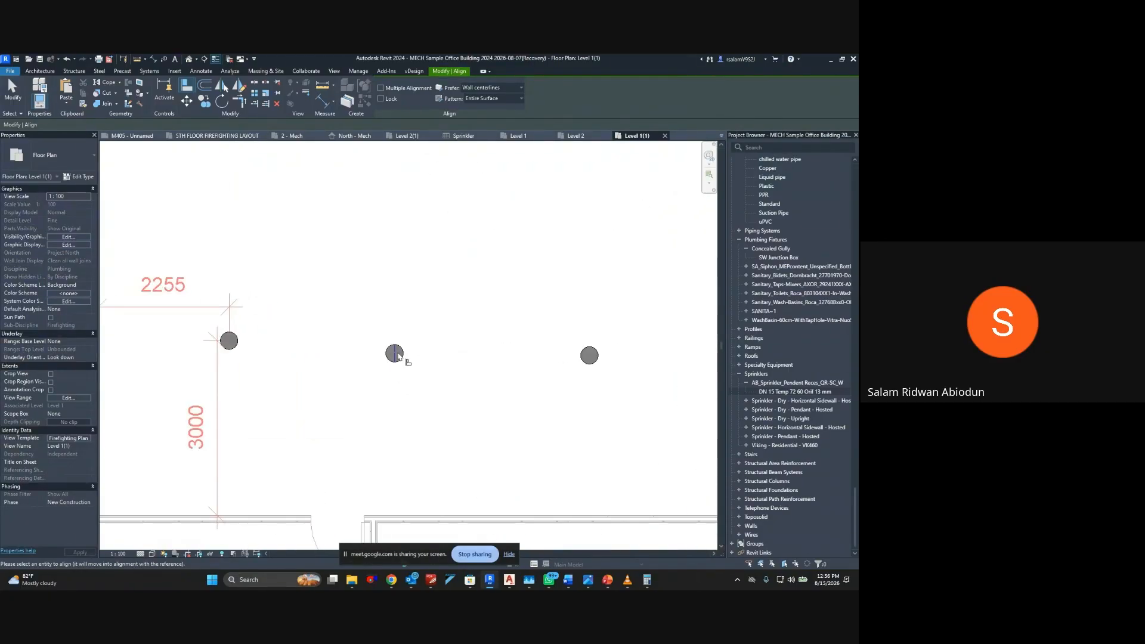
{"action": "key", "text": "Escape"}
{"action": "key", "text": "Escape"}
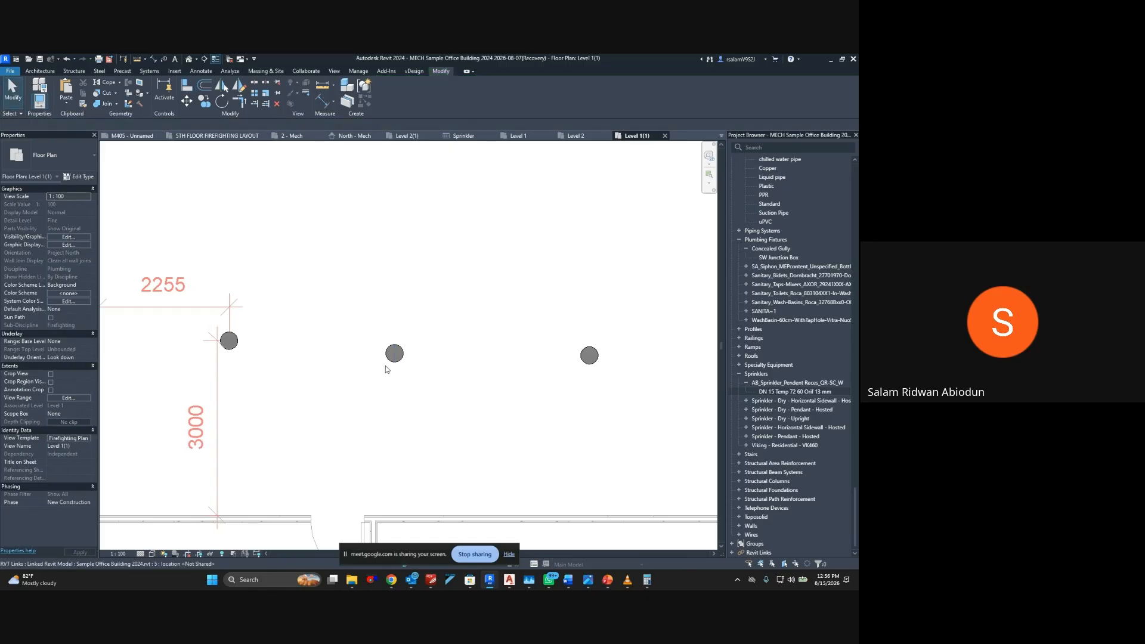
Dimension the vertical distance from the second bottom-row sprinkler in Open Office-2 to the wall below
{"action": "scroll", "coordinate": [386, 369], "scroll_direction": "down", "scroll_amount": 5}
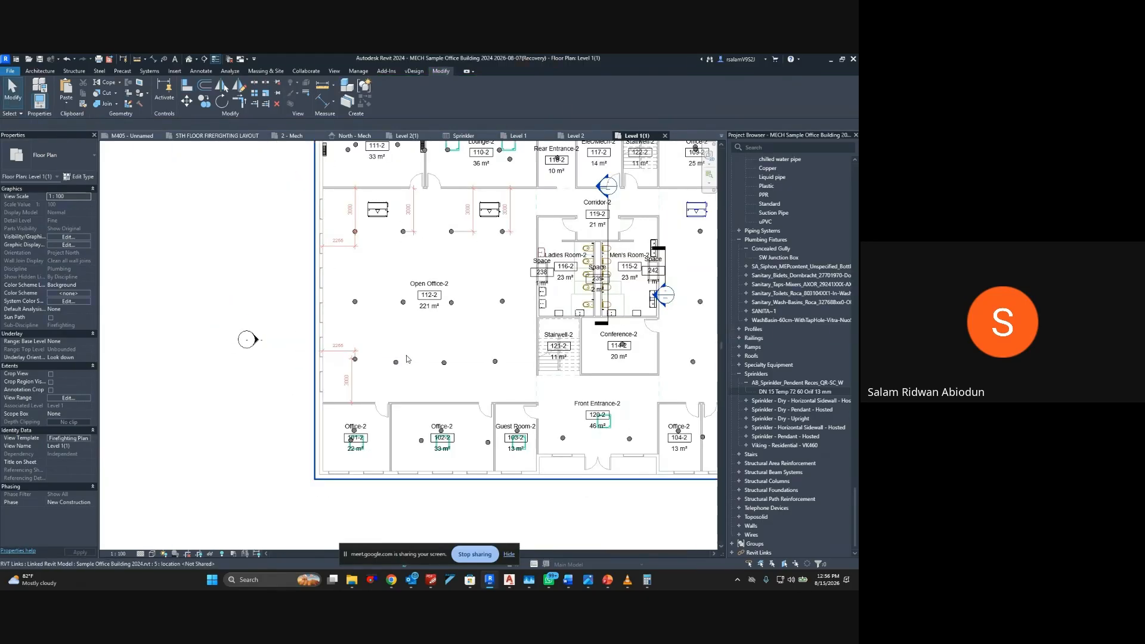
{"action": "scroll", "coordinate": [407, 358], "scroll_direction": "down", "scroll_amount": 1}
{"action": "scroll", "coordinate": [368, 310], "scroll_direction": "up", "scroll_amount": 4}
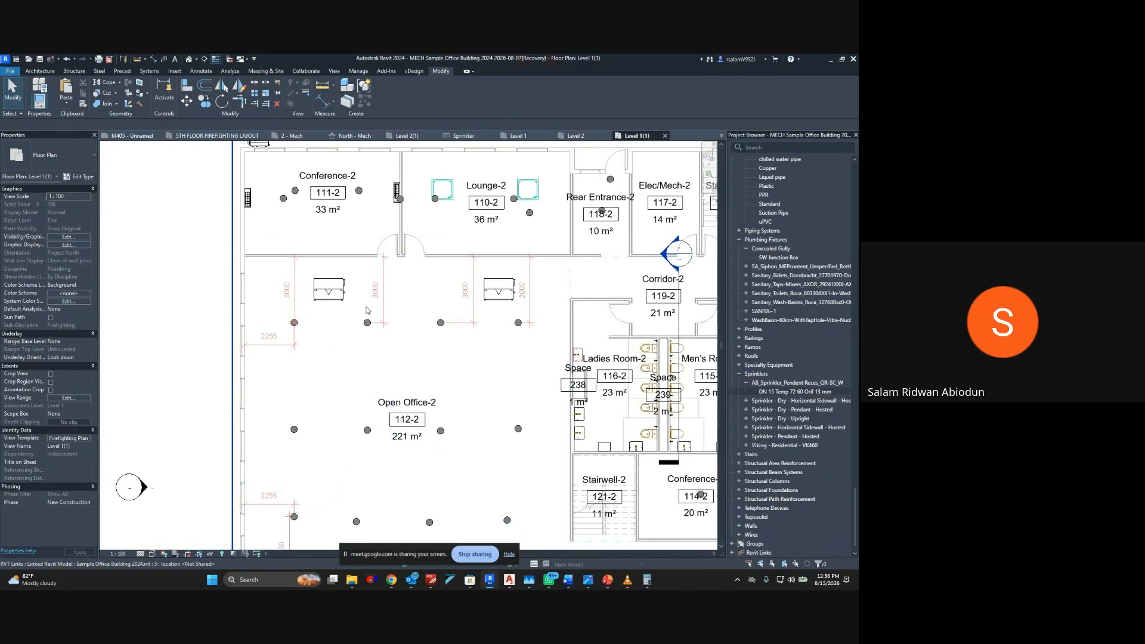
{"action": "scroll", "coordinate": [375, 370], "scroll_direction": "up", "scroll_amount": 4}
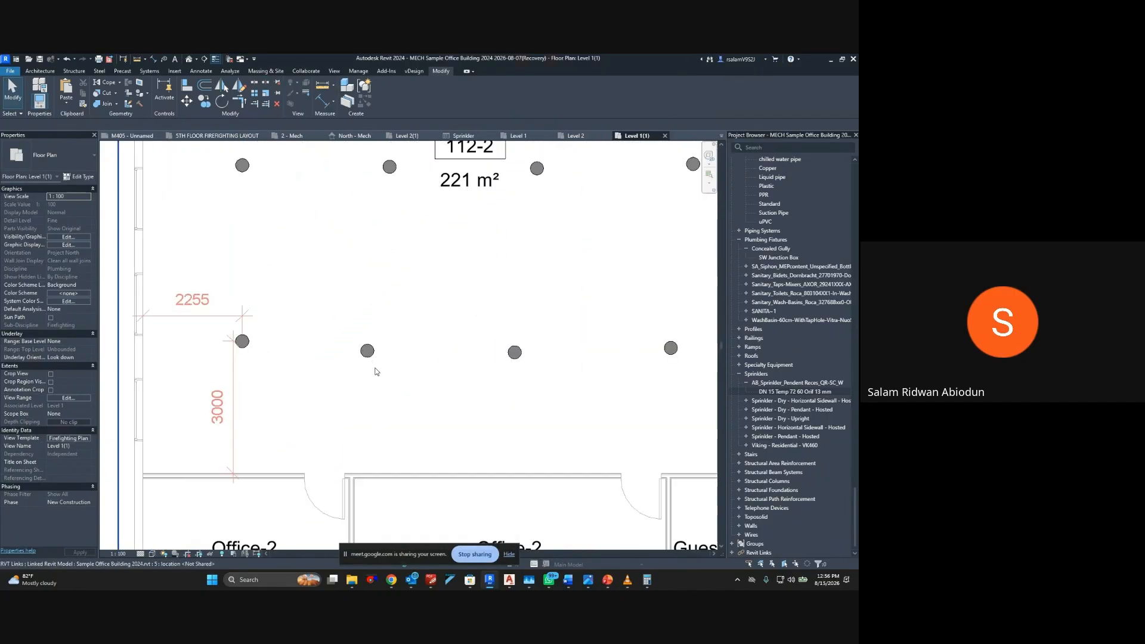
{"action": "key", "text": "d"}
{"action": "key", "text": "i"}
{"action": "scroll", "coordinate": [358, 456], "scroll_direction": "up", "scroll_amount": 2}
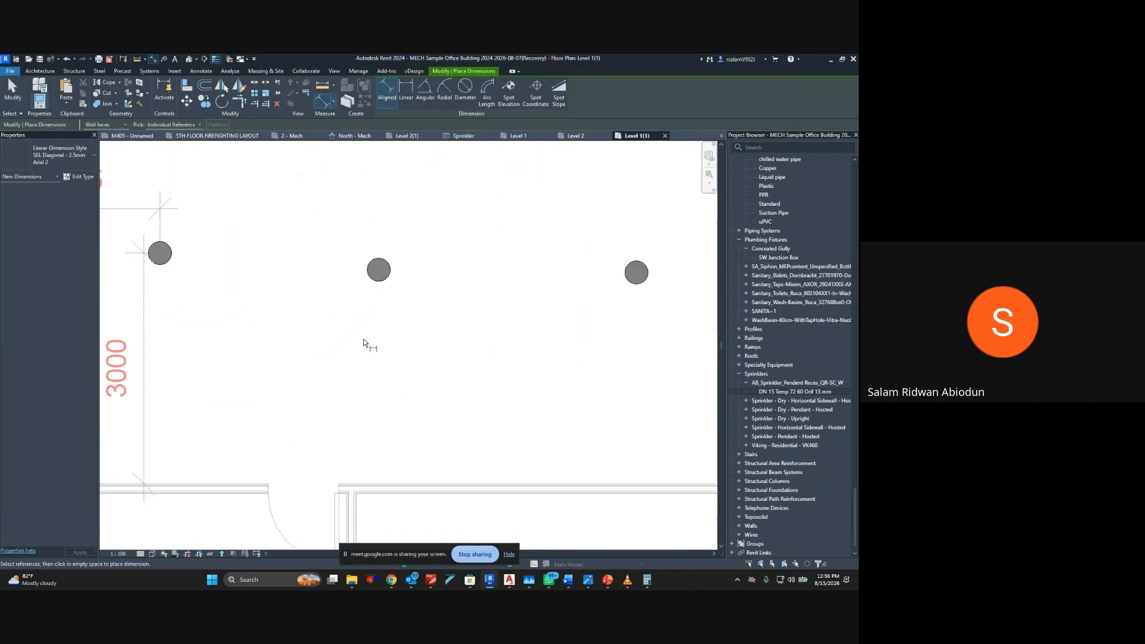
{"action": "left_click", "coordinate": [378, 269]}
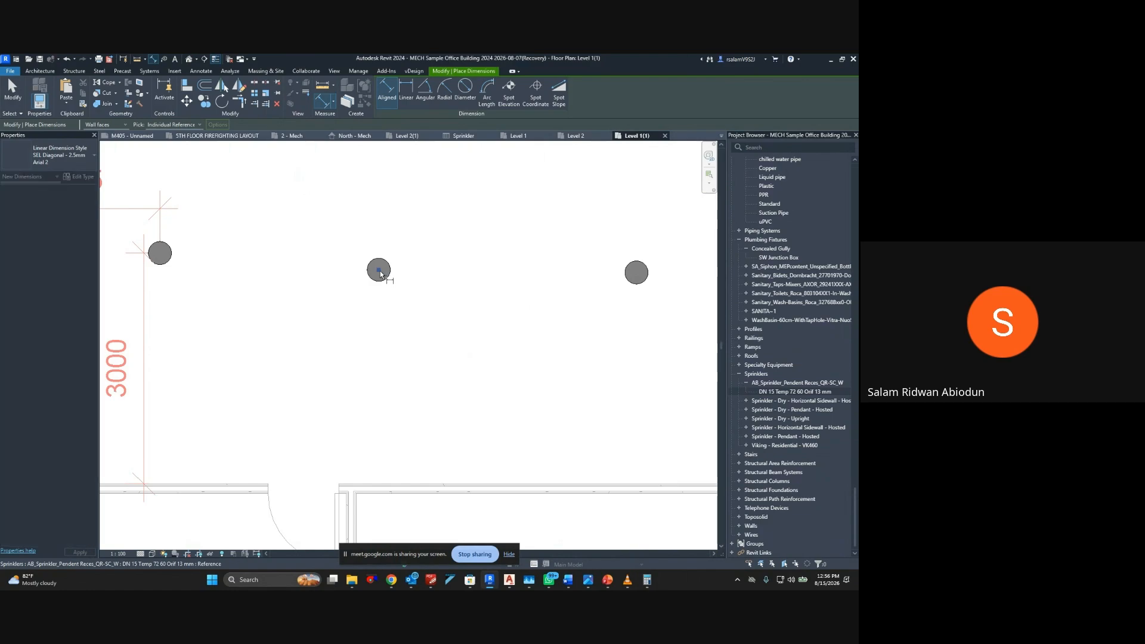
{"action": "left_click", "coordinate": [375, 486]}
{"action": "left_click", "coordinate": [414, 385]}
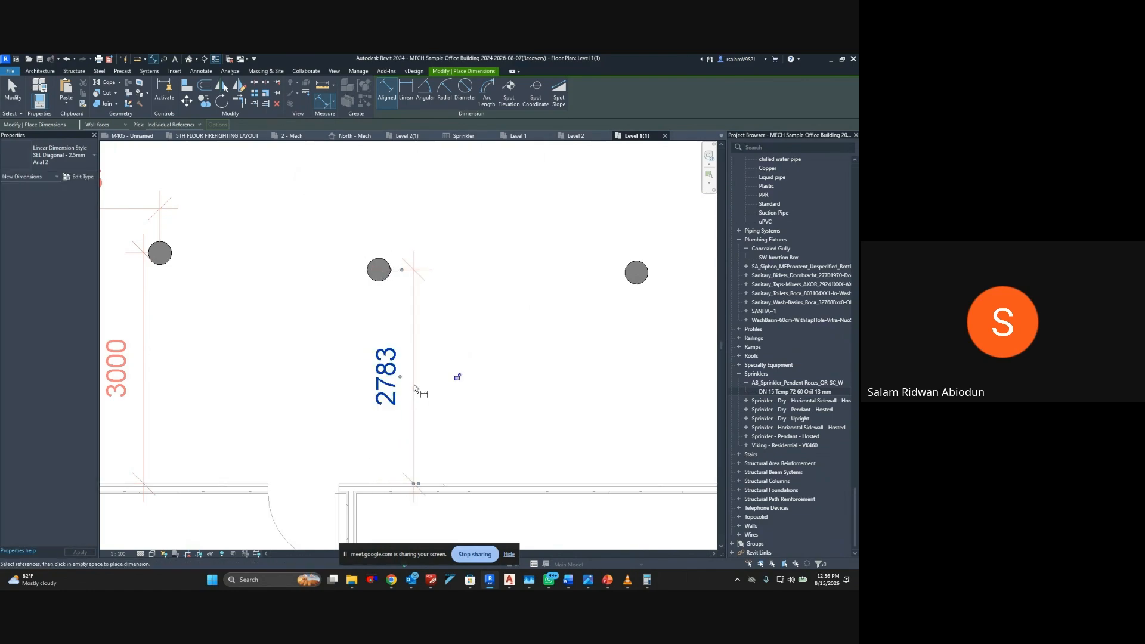
Dimension the vertical distance from the third bottom-row sprinkler to the wall below
{"action": "left_click", "coordinate": [633, 277]}
{"action": "left_click", "coordinate": [639, 483]}
{"action": "middle_click_drag", "start_coordinate": [587, 435], "coordinate": [347, 380]}
{"action": "left_click", "coordinate": [426, 460]}
Dimension the vertical distance from the fourth bottom-row sprinkler to the wall below, and end dimensioning
{"action": "middle_click_drag", "start_coordinate": [471, 354], "coordinate": [333, 405]}
{"action": "left_click", "coordinate": [550, 261]}
{"action": "left_click", "coordinate": [549, 480]}
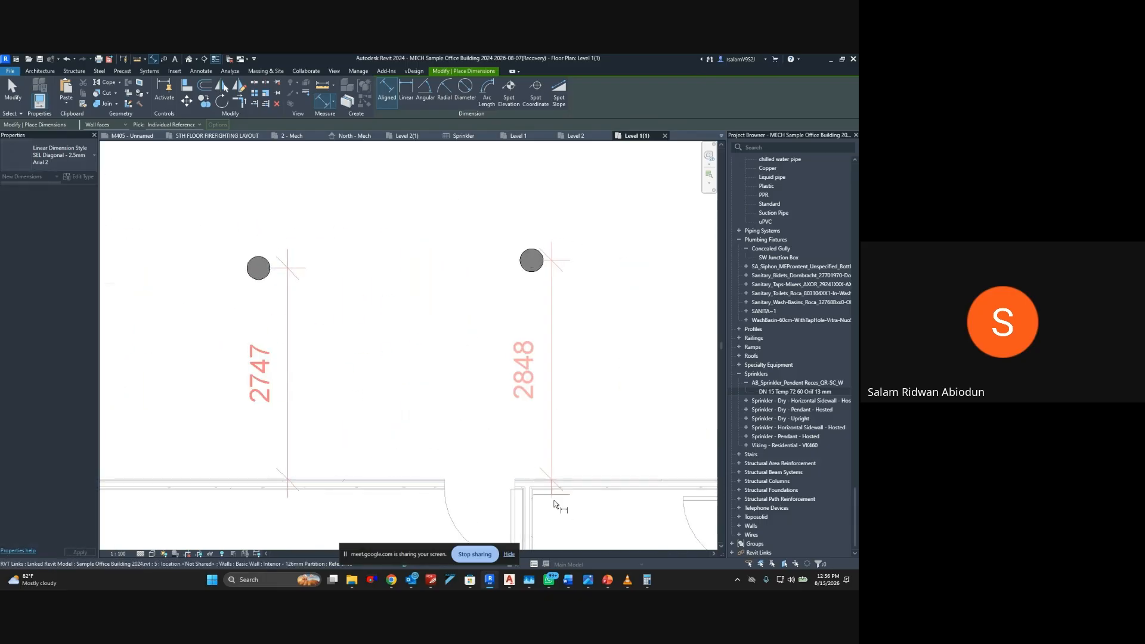
{"action": "left_click", "coordinate": [563, 442]}
{"action": "scroll", "coordinate": [561, 412], "scroll_direction": "down", "scroll_amount": 2}
{"action": "middle_click_drag", "start_coordinate": [552, 375], "coordinate": [424, 374]}
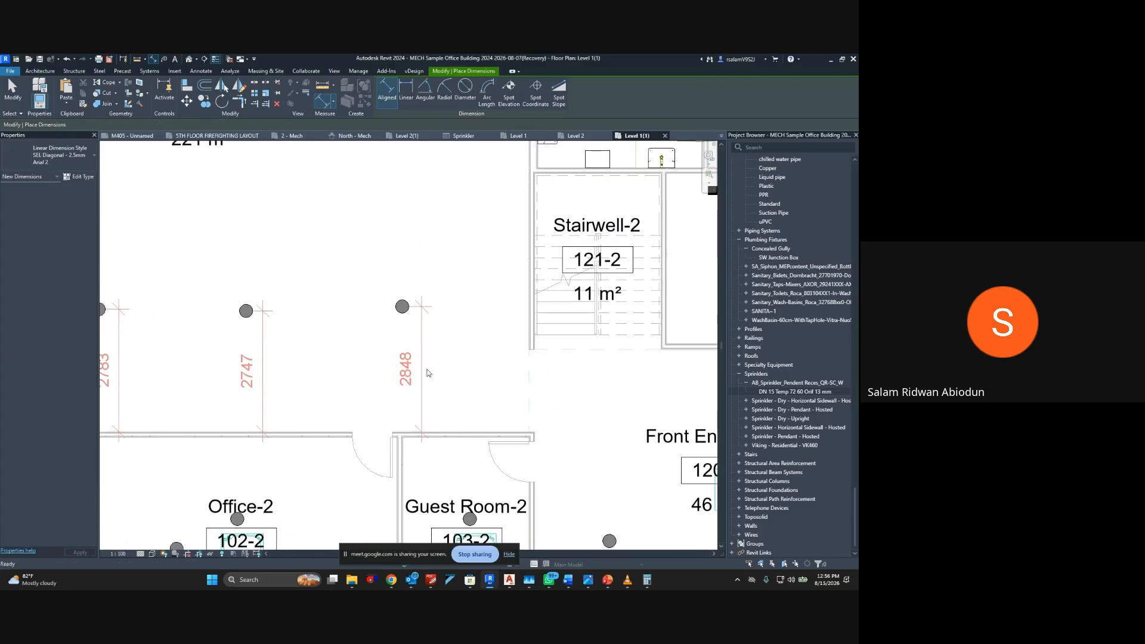
{"action": "key", "text": "Escape"}
{"action": "left_click", "coordinate": [402, 306]}
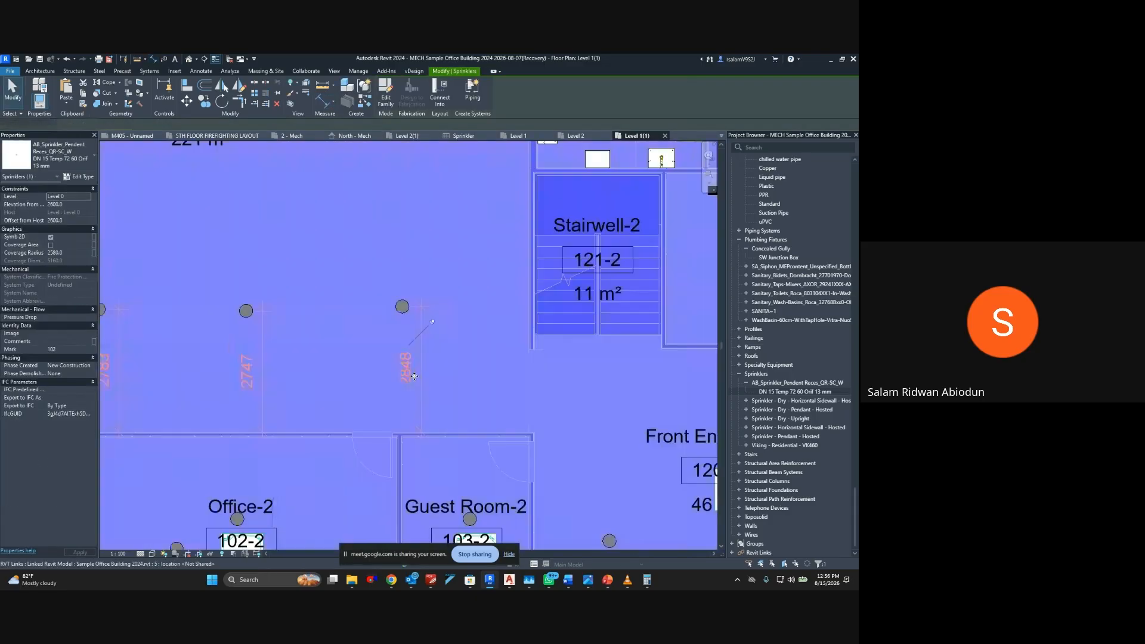
{"action": "key", "text": "Escape"}
{"action": "scroll", "coordinate": [385, 320], "scroll_direction": "down", "scroll_amount": 2}
{"action": "middle_click_drag", "start_coordinate": [249, 329], "coordinate": [404, 322]}
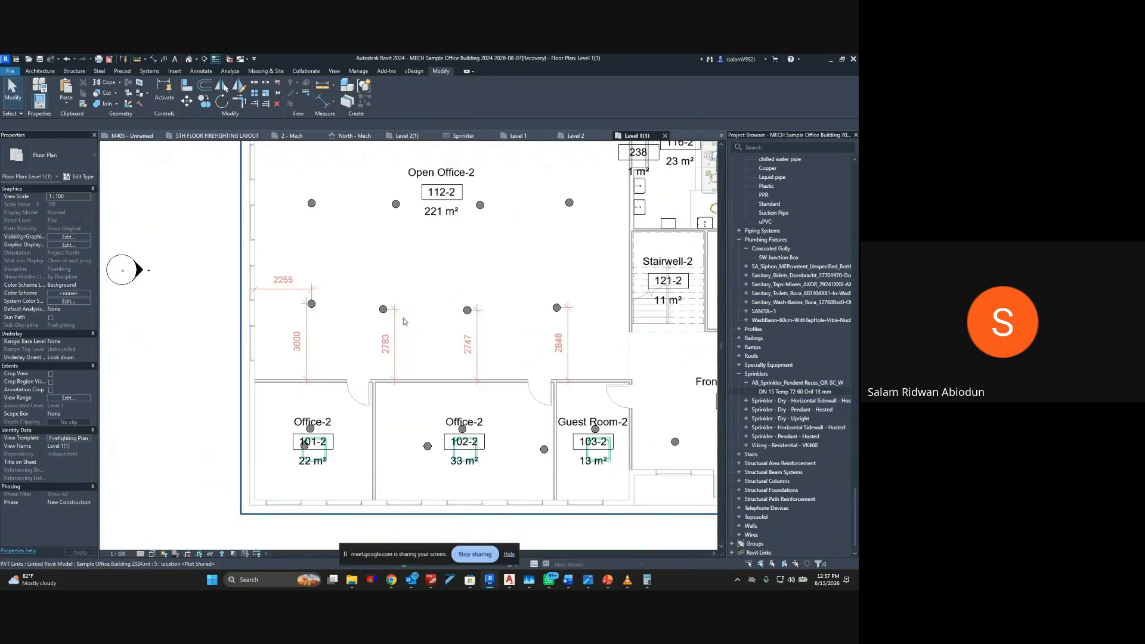
{"action": "left_click", "coordinate": [383, 309]}
{"action": "left_click", "coordinate": [467, 311], "text": "ctrl"}
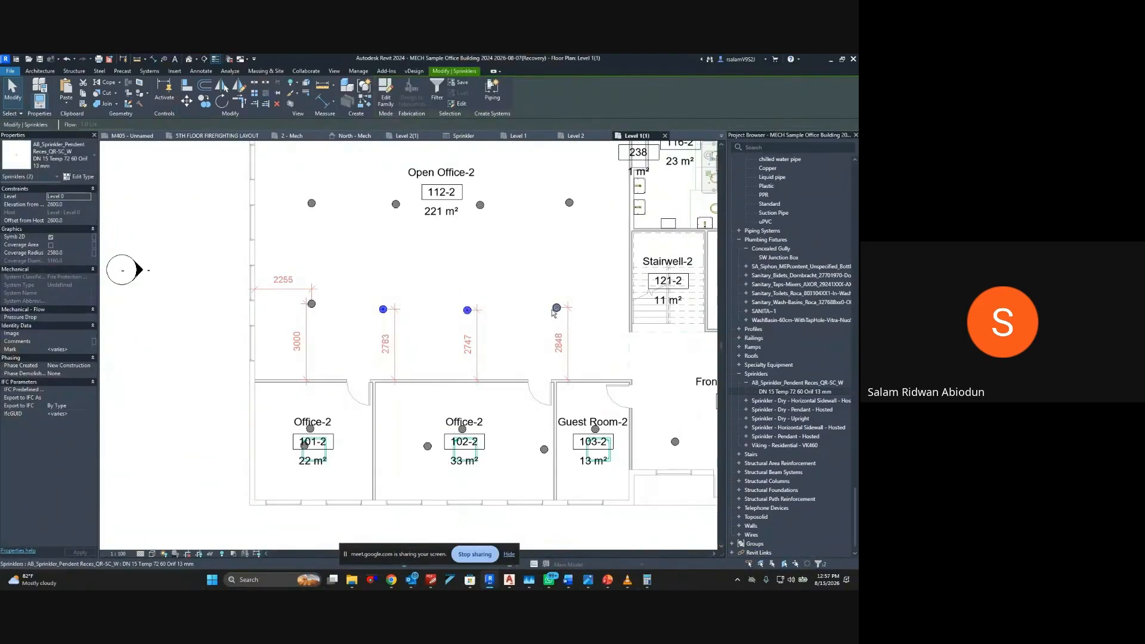
{"action": "left_click", "coordinate": [555, 309], "text": "ctrl"}
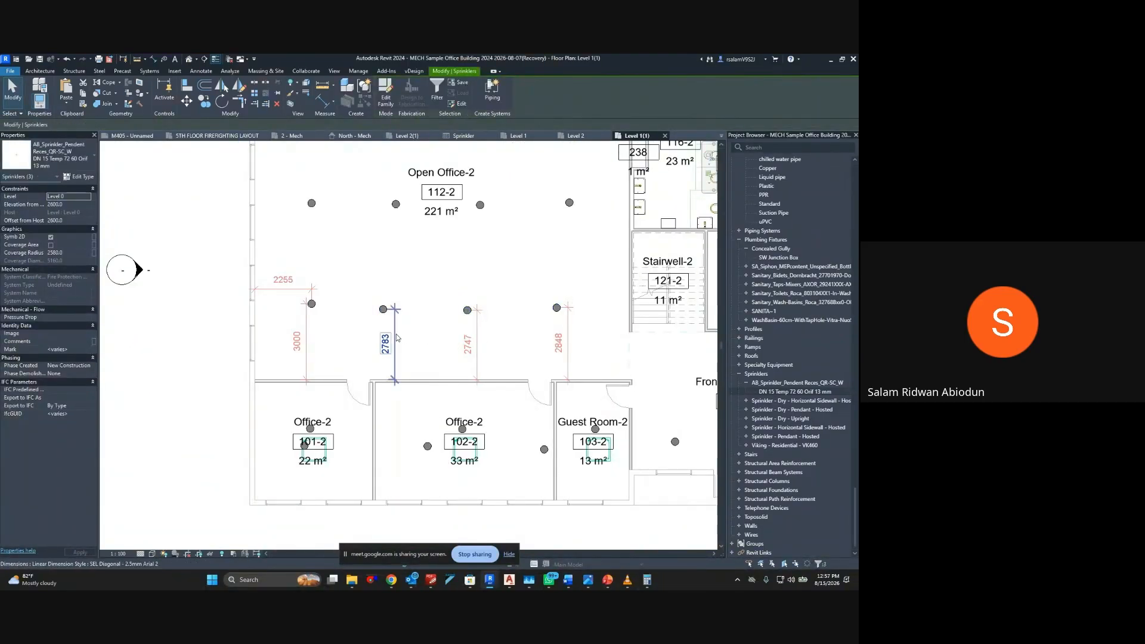
{"action": "left_click", "coordinate": [383, 309]}
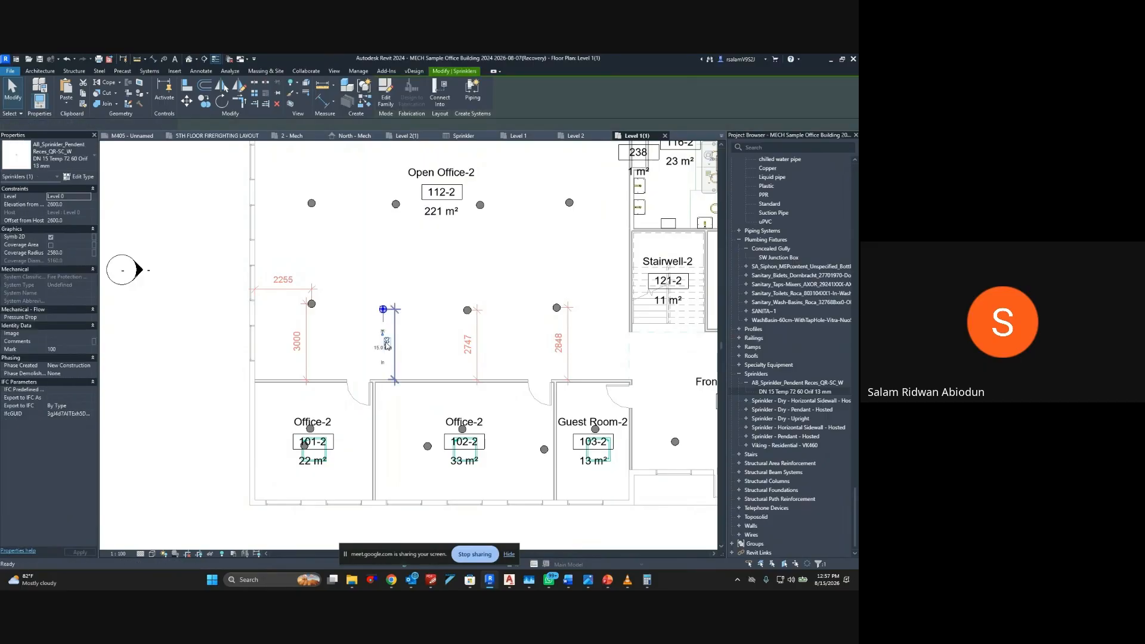
{"action": "left_click", "coordinate": [386, 346]}
{"action": "left_click", "coordinate": [388, 349]}
{"action": "key", "text": "Escape"}
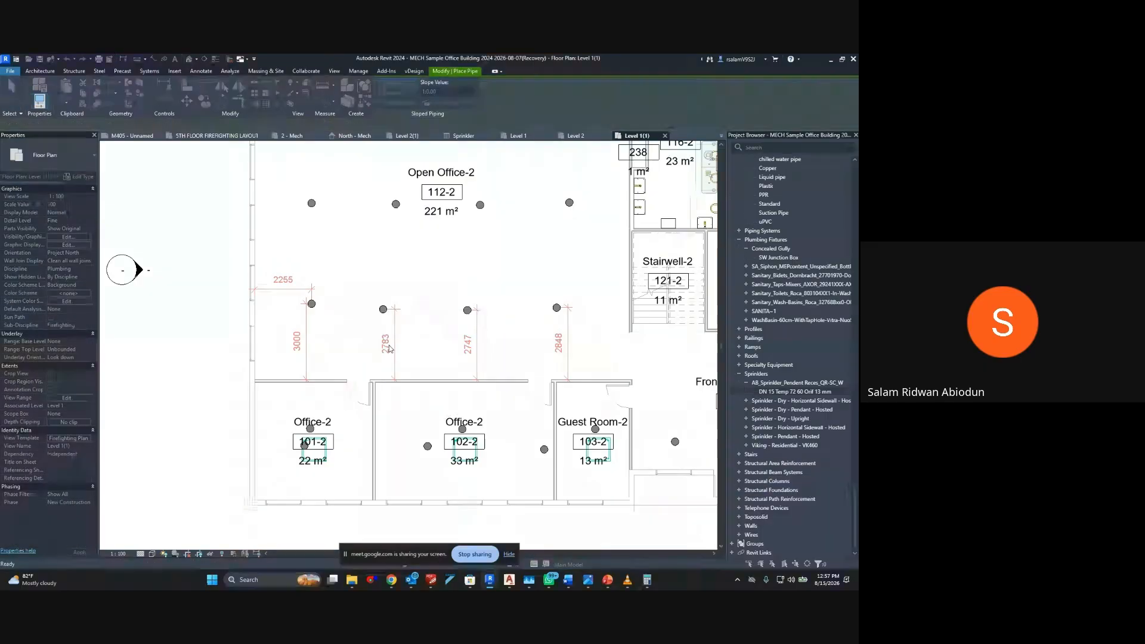
Try to set the second bottom-row sprinkler's distance from the wall below to 3000 mm, and resolve the pipe elbow error by deleting the type
{"action": "left_click", "coordinate": [383, 314]}
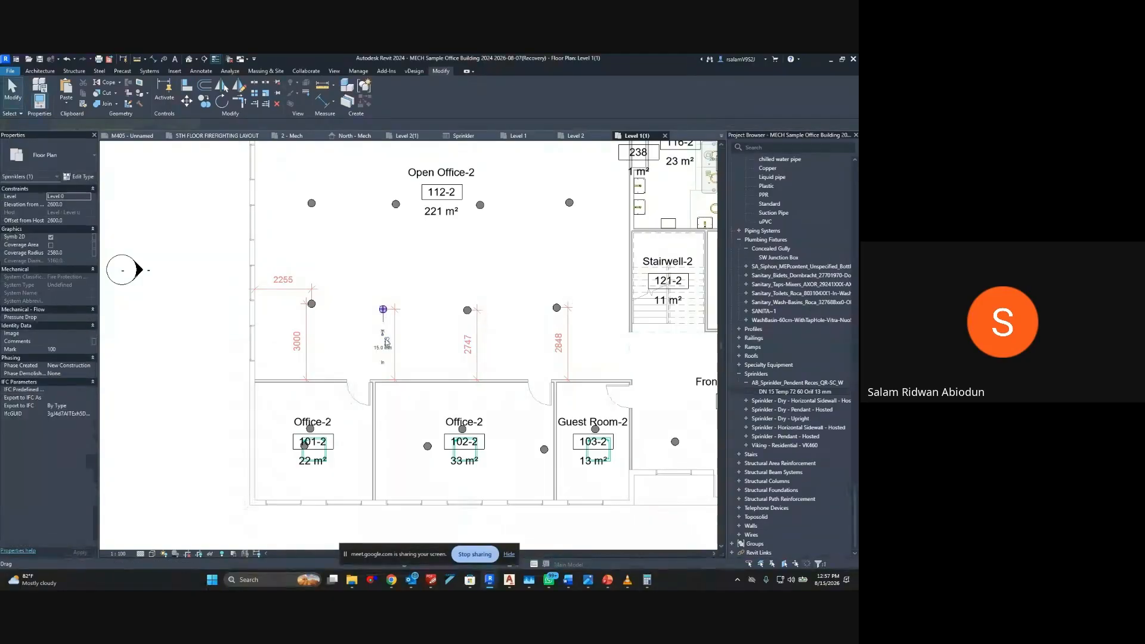
{"action": "left_click", "coordinate": [384, 338]}
{"action": "type", "text": "3000"}
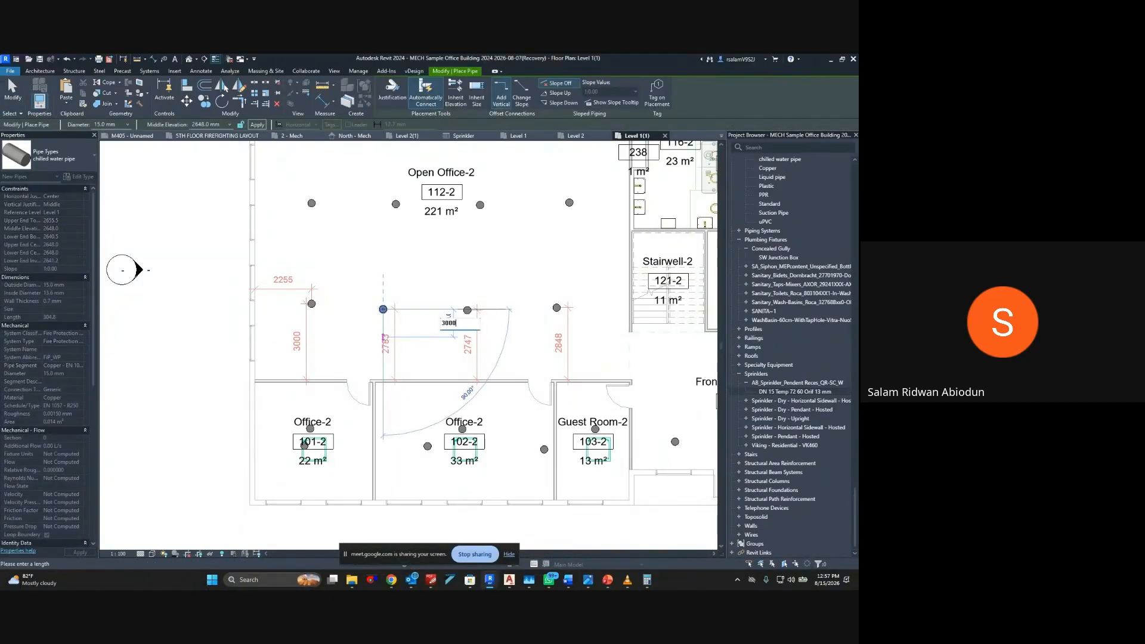
{"action": "key", "text": "Return"}
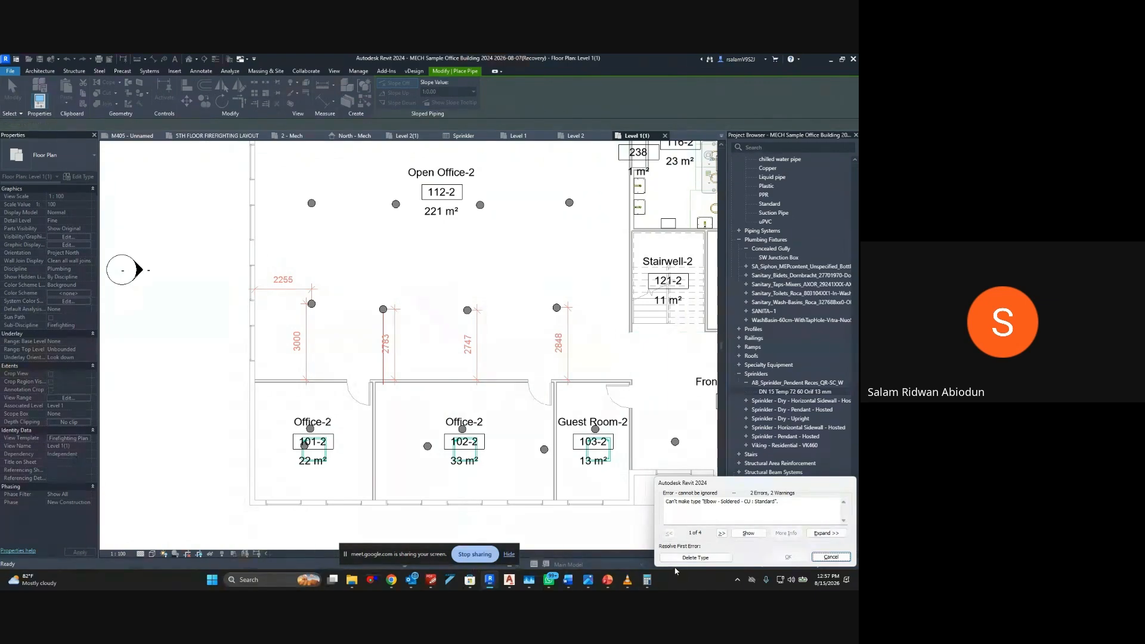
{"action": "left_click", "coordinate": [706, 557]}
Set the second bottom-row sprinkler's distance from the wall below to 3000 mm and deselect it
{"action": "scroll", "coordinate": [373, 333], "scroll_direction": "up", "scroll_amount": 3}
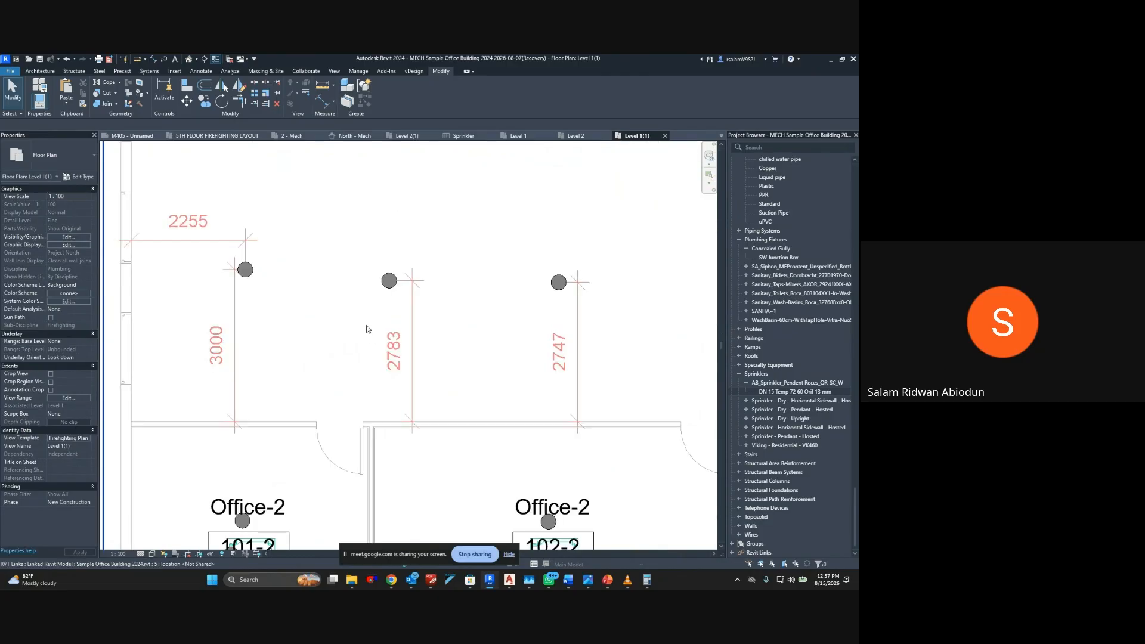
{"action": "left_click", "coordinate": [383, 282]}
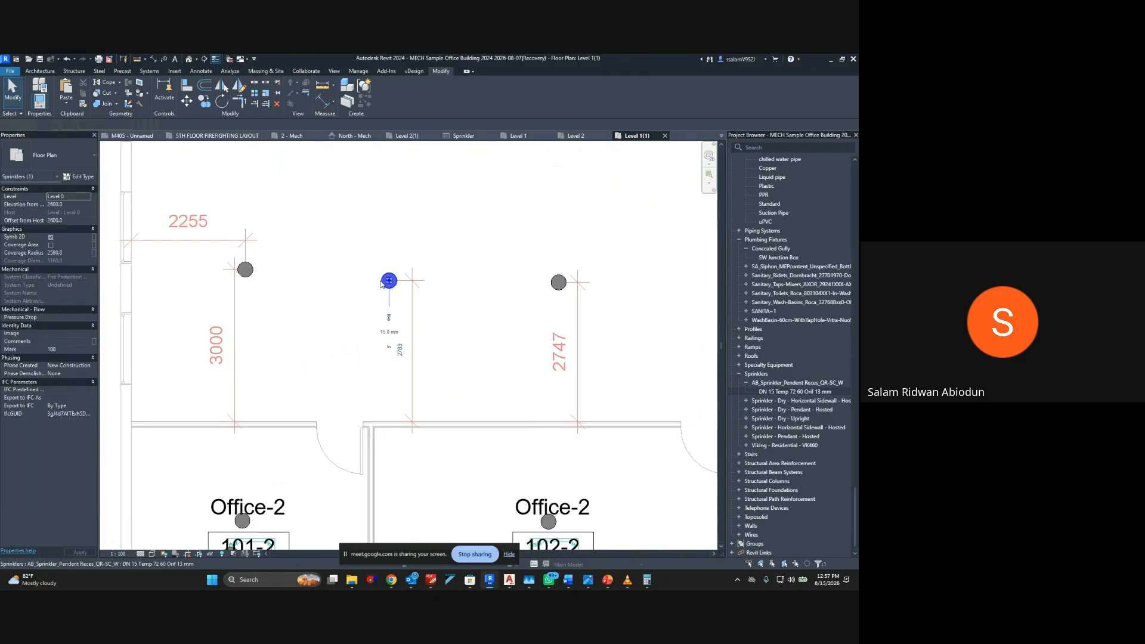
{"action": "left_click", "coordinate": [400, 350]}
{"action": "type", "text": "3000"}
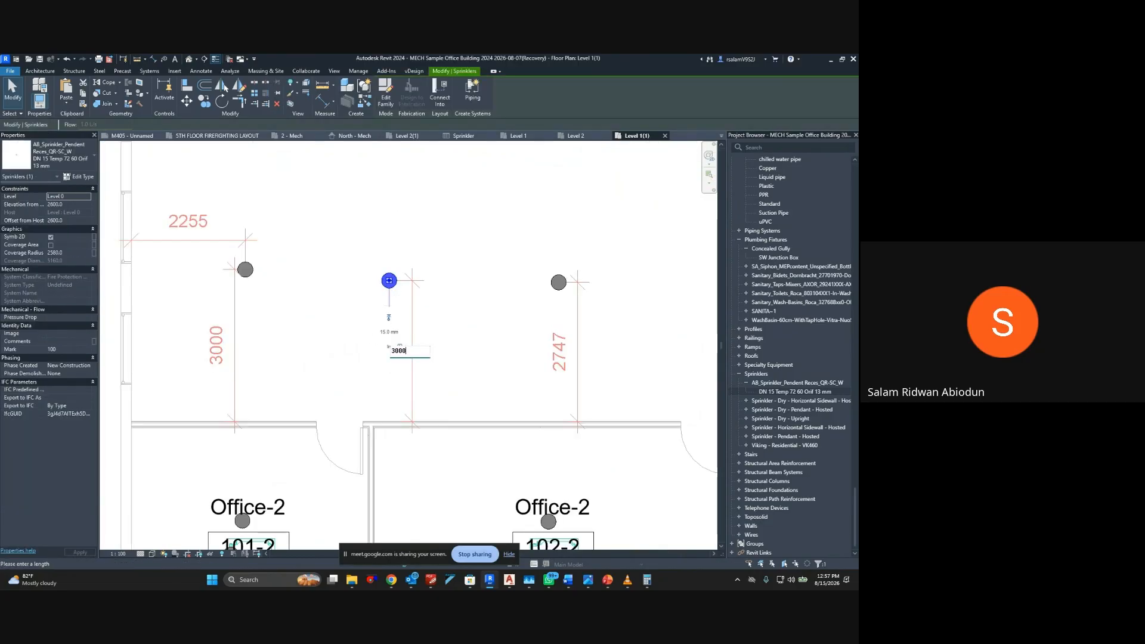
{"action": "key", "text": "Return"}
{"action": "left_click", "coordinate": [483, 324]}
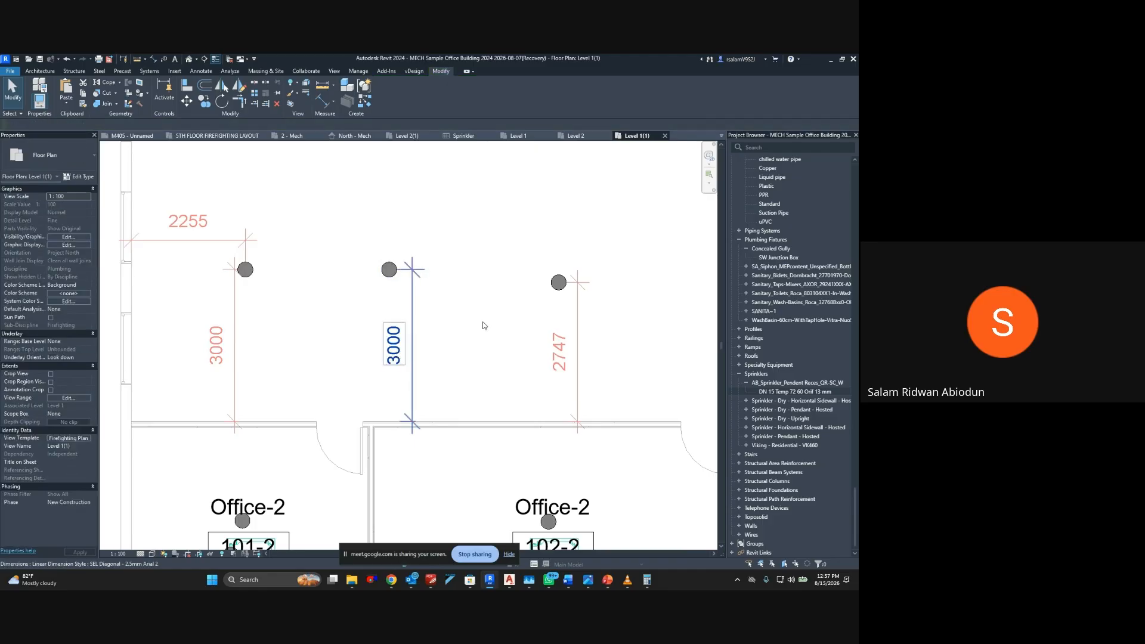
Set the third bottom-row sprinkler's distance from the wall below to 3000 mm and deselect it
{"action": "left_click", "coordinate": [558, 283]}
{"action": "left_click", "coordinate": [565, 351]}
{"action": "type", "text": "3000"}
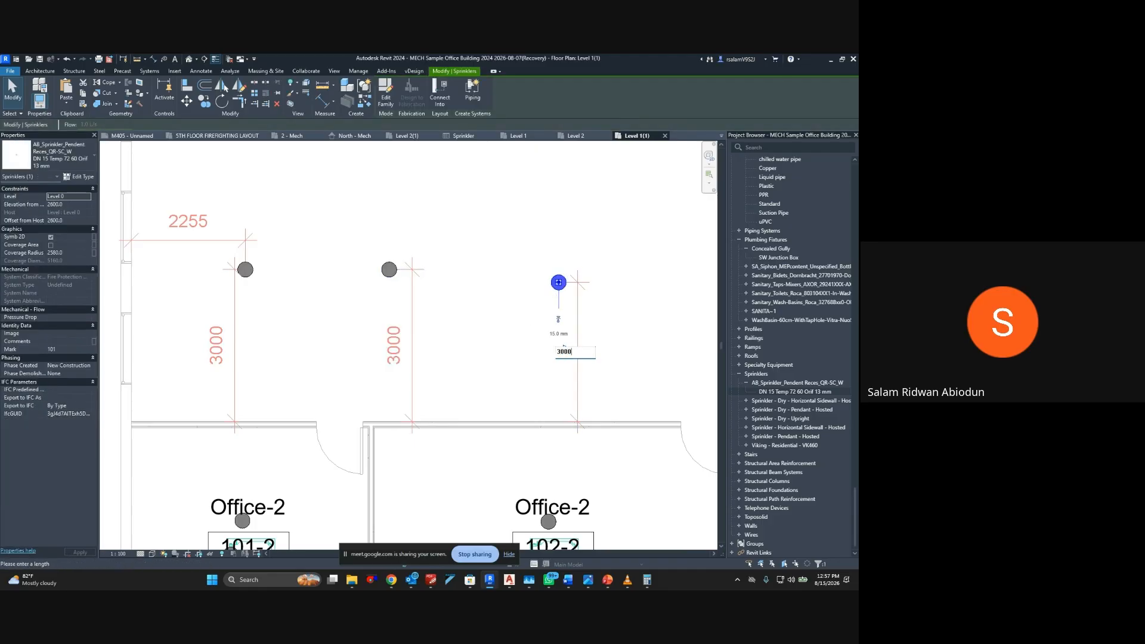
{"action": "key", "text": "Return"}
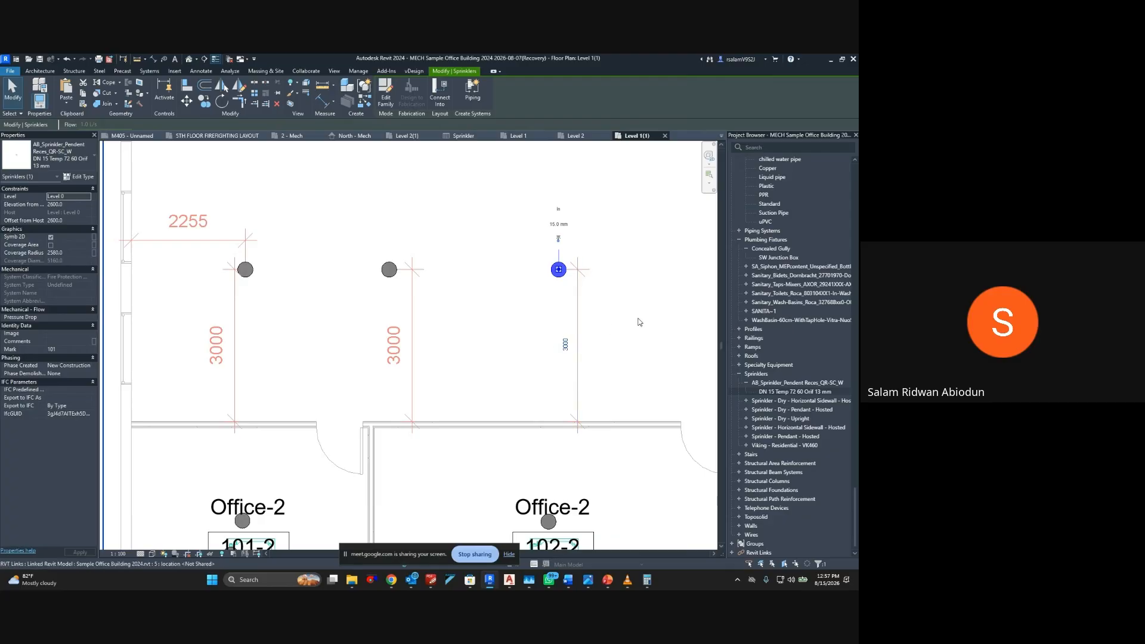
{"action": "left_click", "coordinate": [638, 322]}
{"action": "middle_click_drag", "start_coordinate": [545, 337], "coordinate": [468, 341]}
{"action": "key", "text": "Escape"}
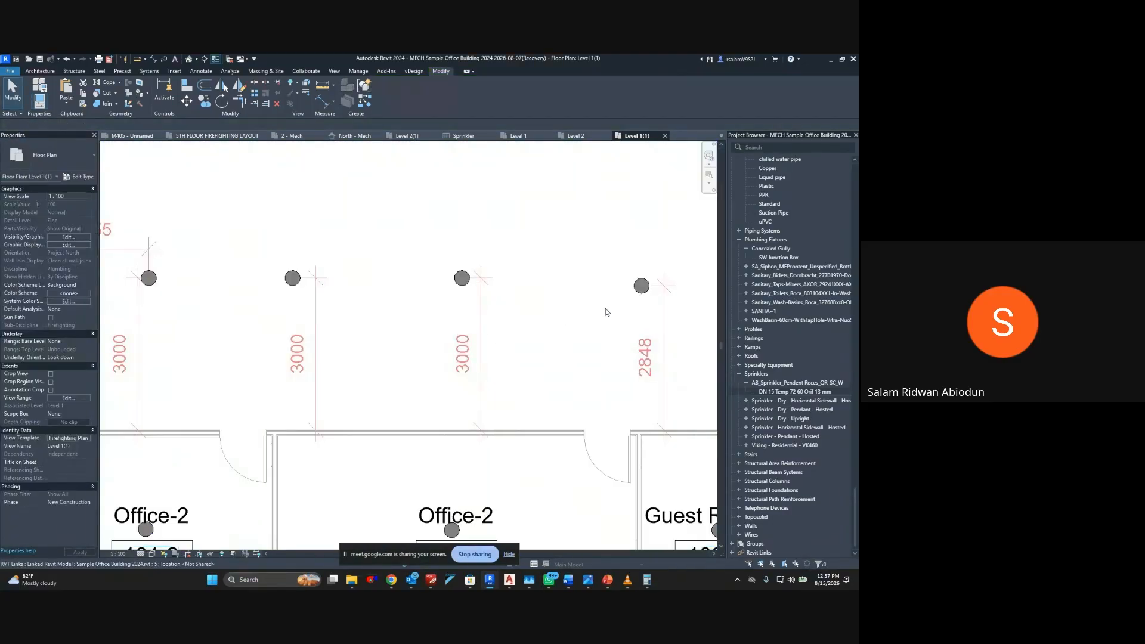
Set the fourth bottom-row sprinkler's distance from the wall below to 3000 mm and deselect it
{"action": "left_click", "coordinate": [642, 286]}
{"action": "left_click", "coordinate": [652, 357]}
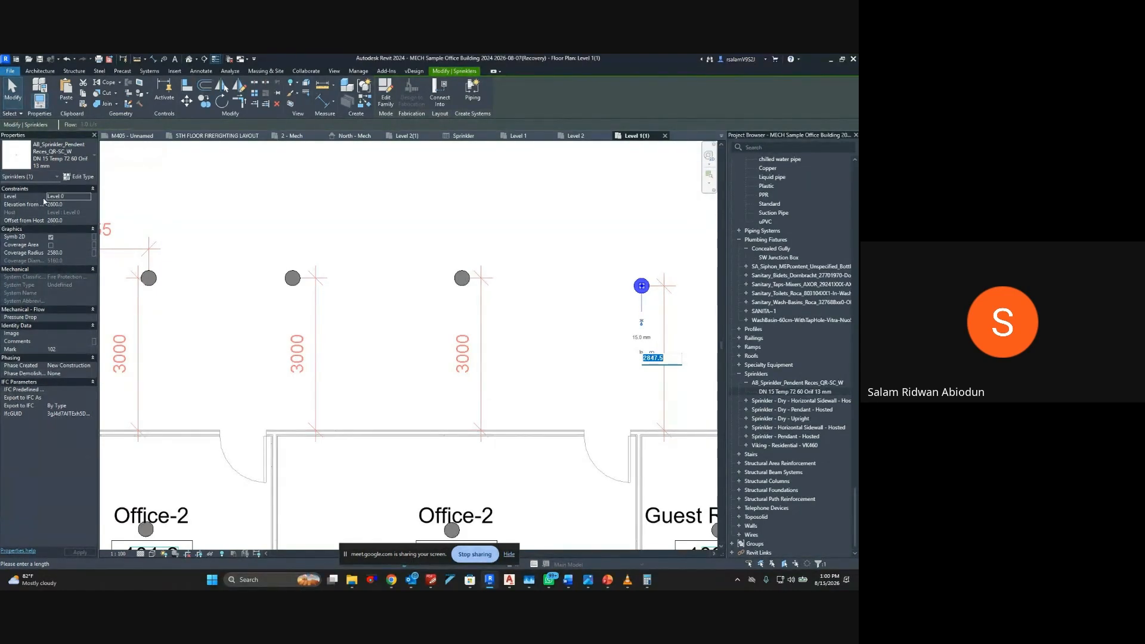
{"action": "type", "text": "3000"}
{"action": "key", "text": "Return"}
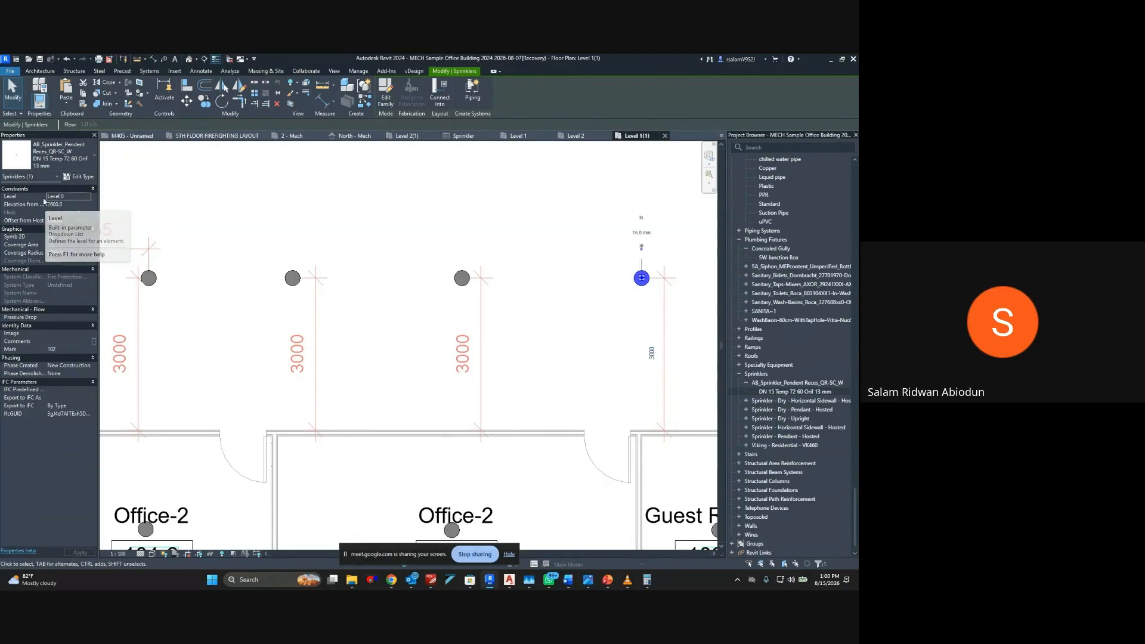
{"action": "left_click", "coordinate": [399, 266]}
{"action": "scroll", "coordinate": [399, 266], "scroll_direction": "down", "scroll_amount": 5}
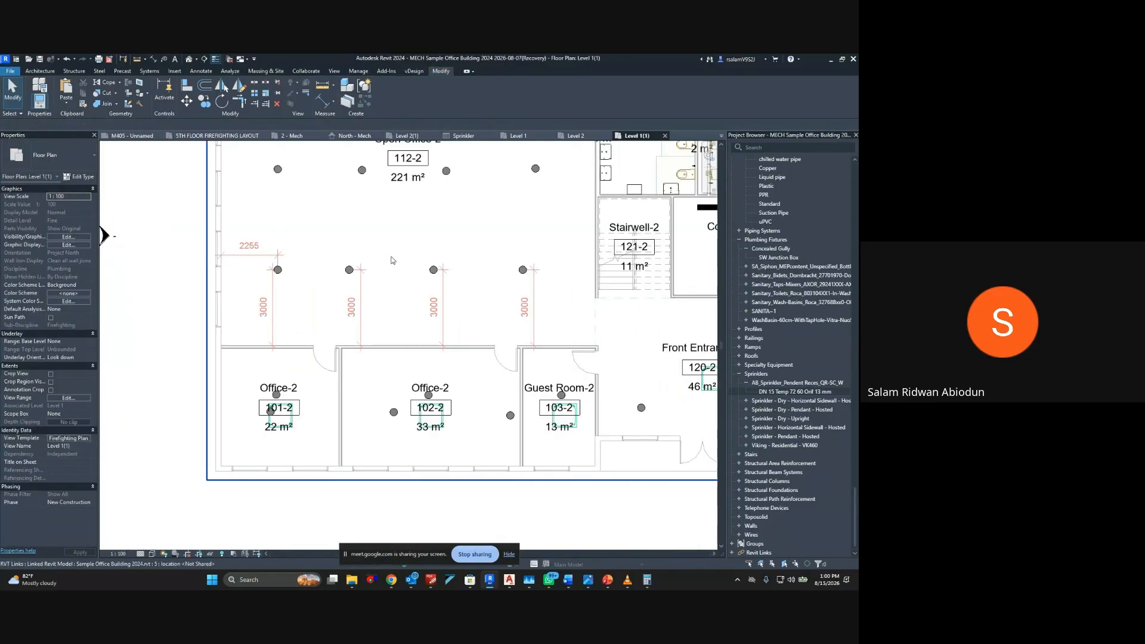
{"action": "scroll", "coordinate": [292, 289], "scroll_direction": "up", "scroll_amount": 1}
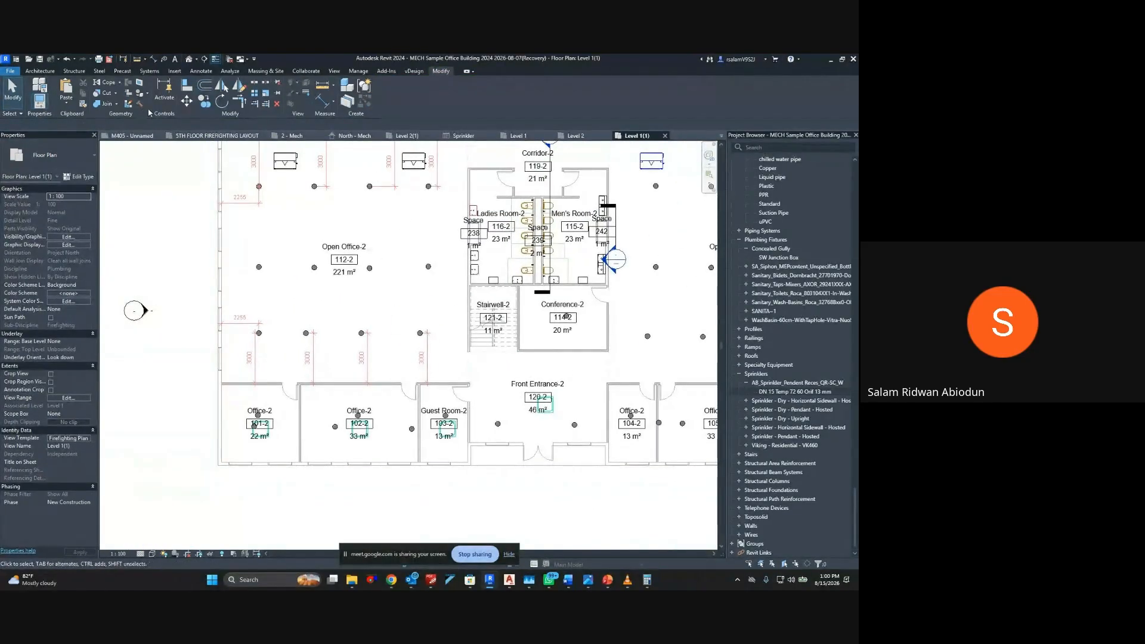
Start the Pipe command, and search Google in a new Chrome tab for "blaze master cpvc for fire"
{"action": "left_click", "coordinate": [153, 71]}
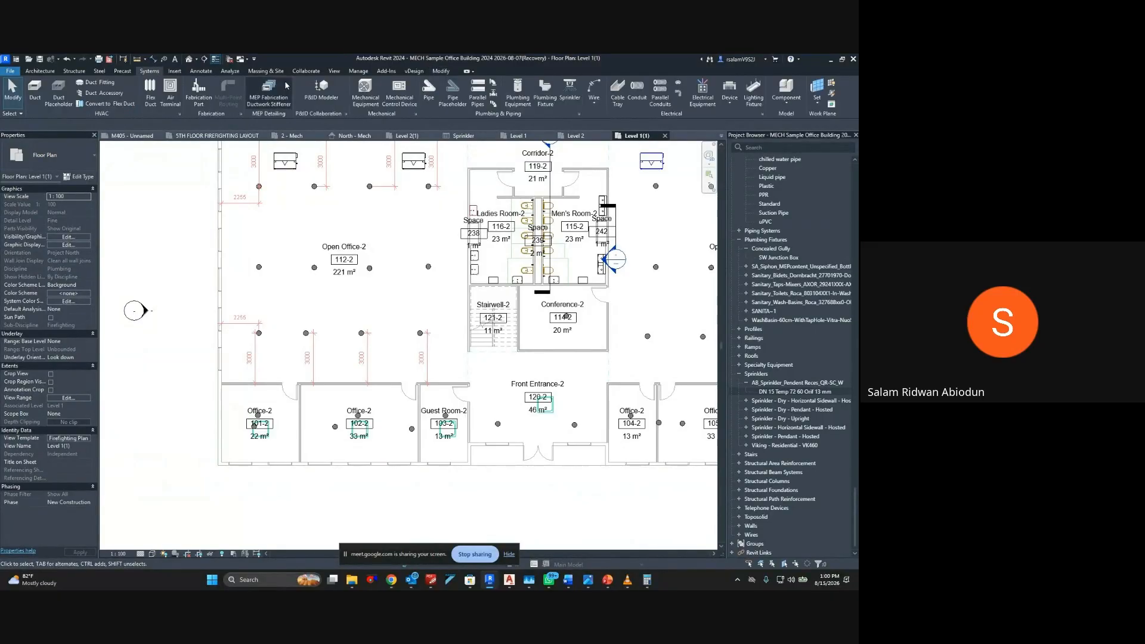
{"action": "left_click", "coordinate": [430, 91]}
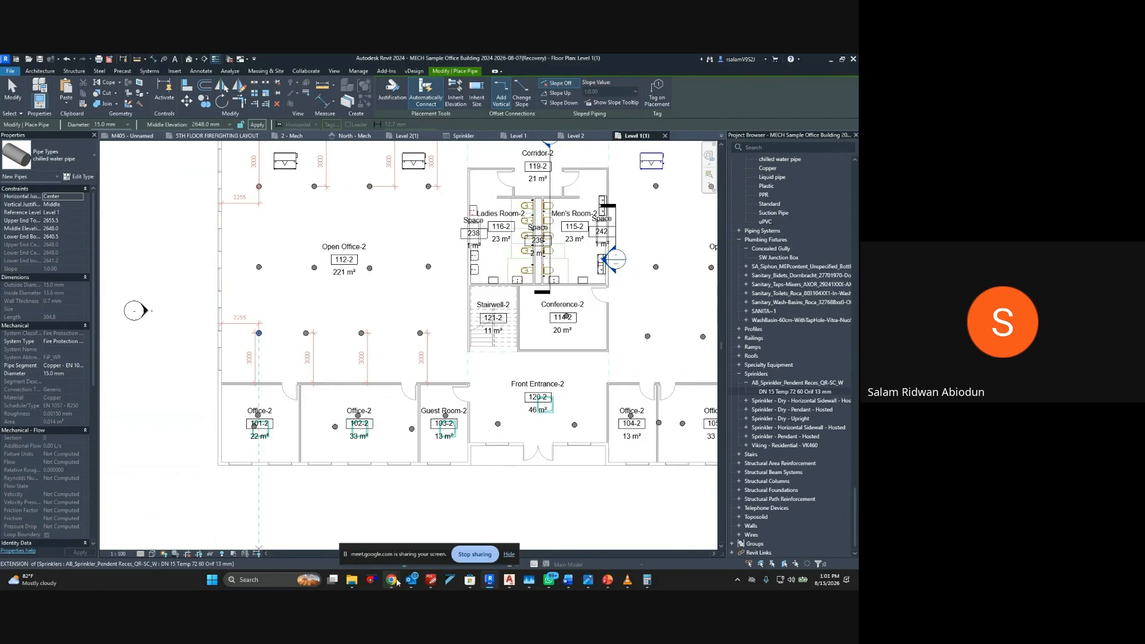
{"action": "mouse_move", "coordinate": [395, 581]}
{"action": "left_click", "coordinate": [332, 521]}
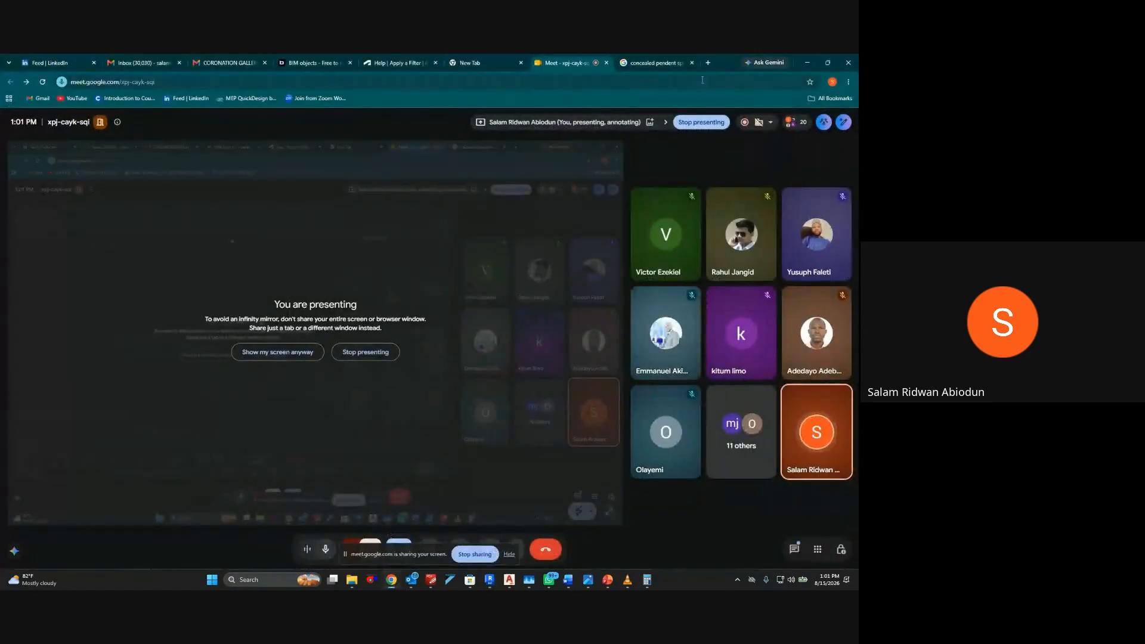
{"action": "left_click", "coordinate": [708, 63]}
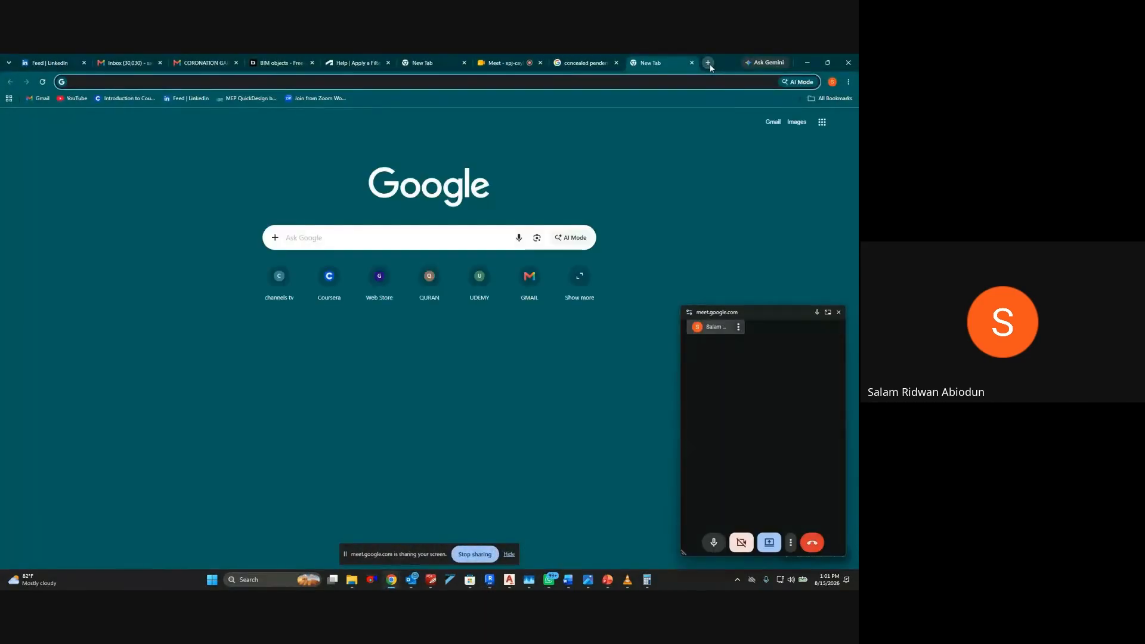
{"action": "type", "text": "blaze "}
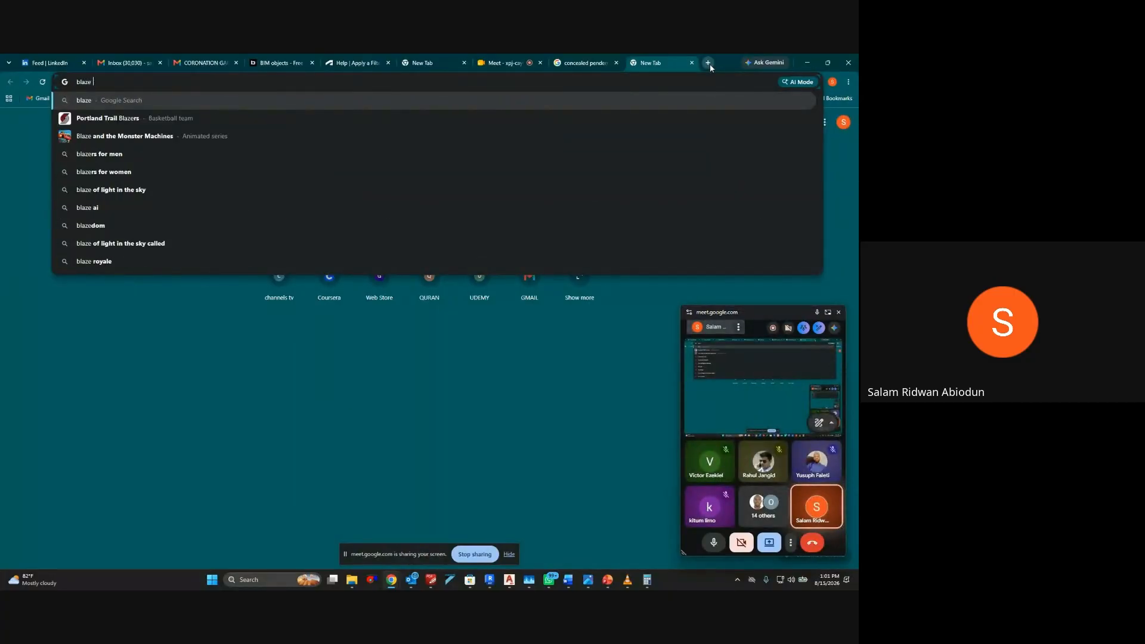
{"action": "type", "text": "master"}
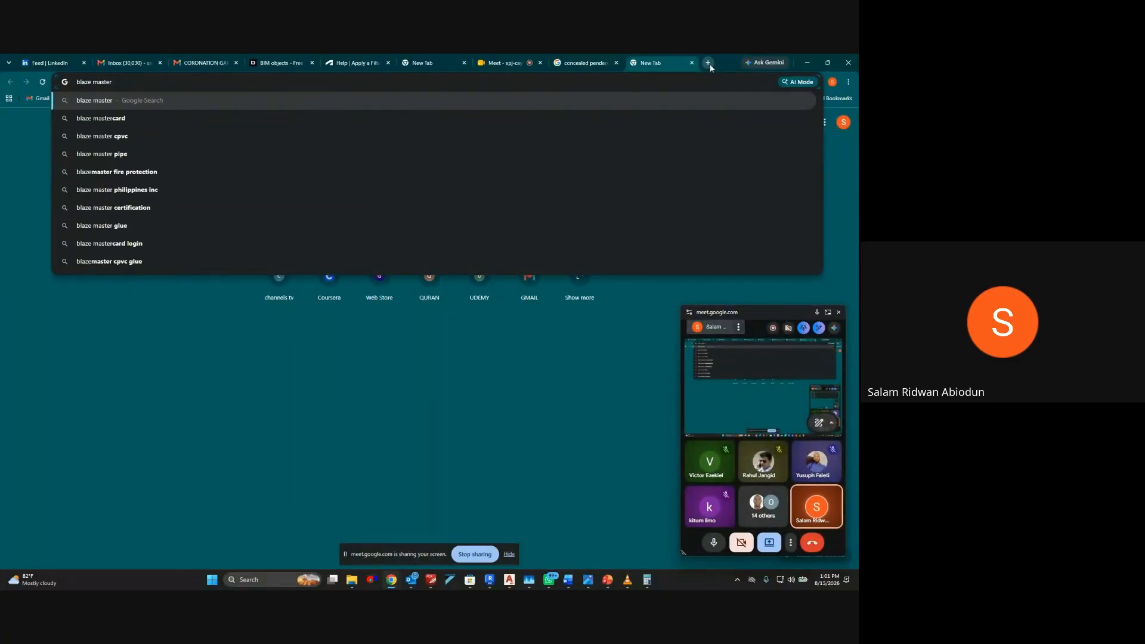
{"action": "type", "text": " cpvc"}
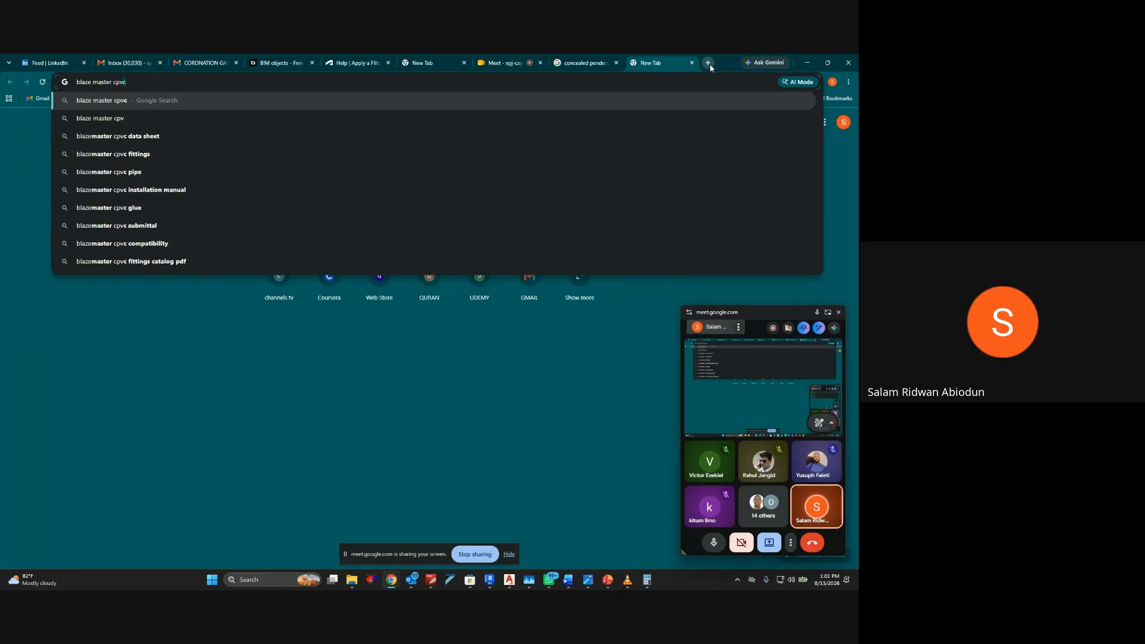
{"action": "type", "text": " for fir"}
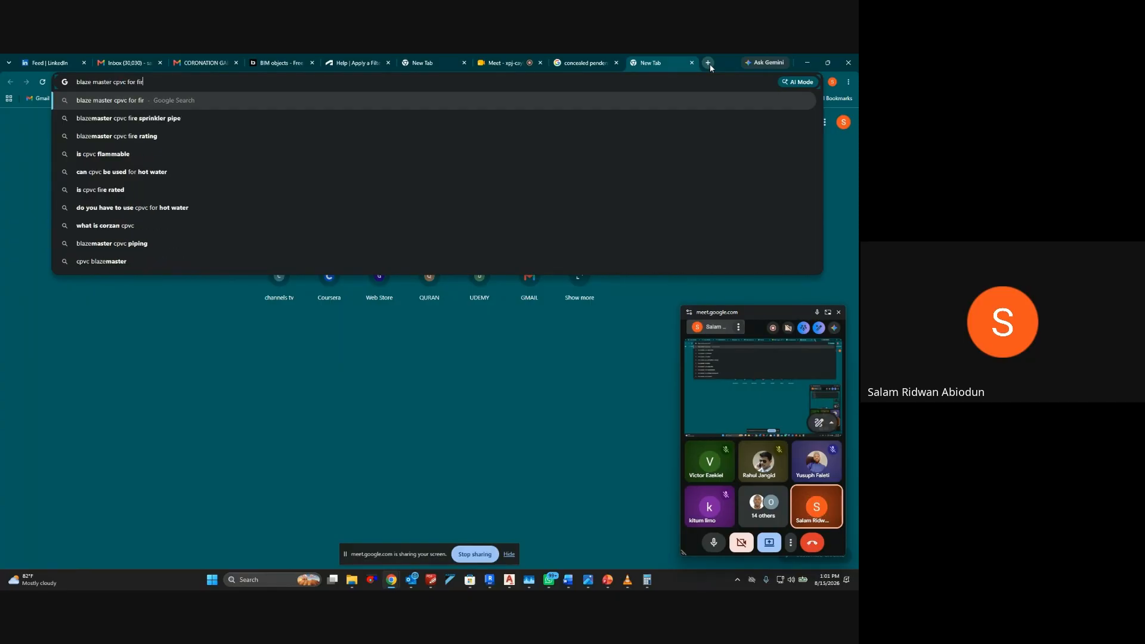
{"action": "type", "text": "e"}
{"action": "key", "text": "Return"}
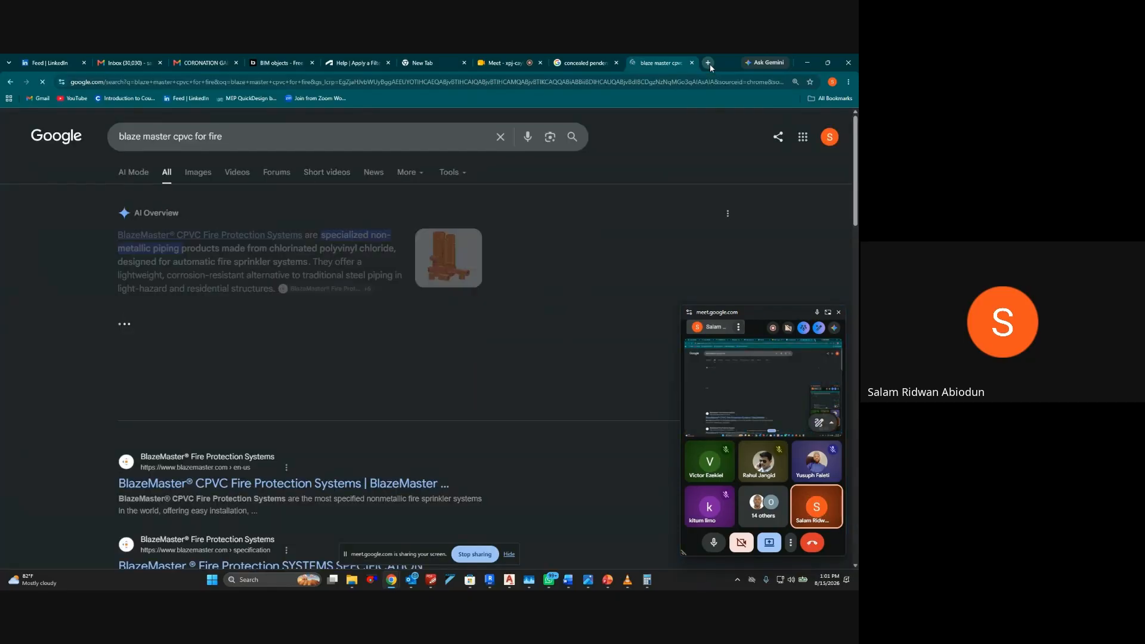
Examine the image results for BlazeMaster CPVC sprinkler piping, enlarging the Design Buy Build and Steel vs CPVC pictures and closing the floating meeting window
{"action": "left_click", "coordinate": [199, 172]}
{"action": "scroll", "coordinate": [273, 274], "scroll_direction": "down", "scroll_amount": 1}
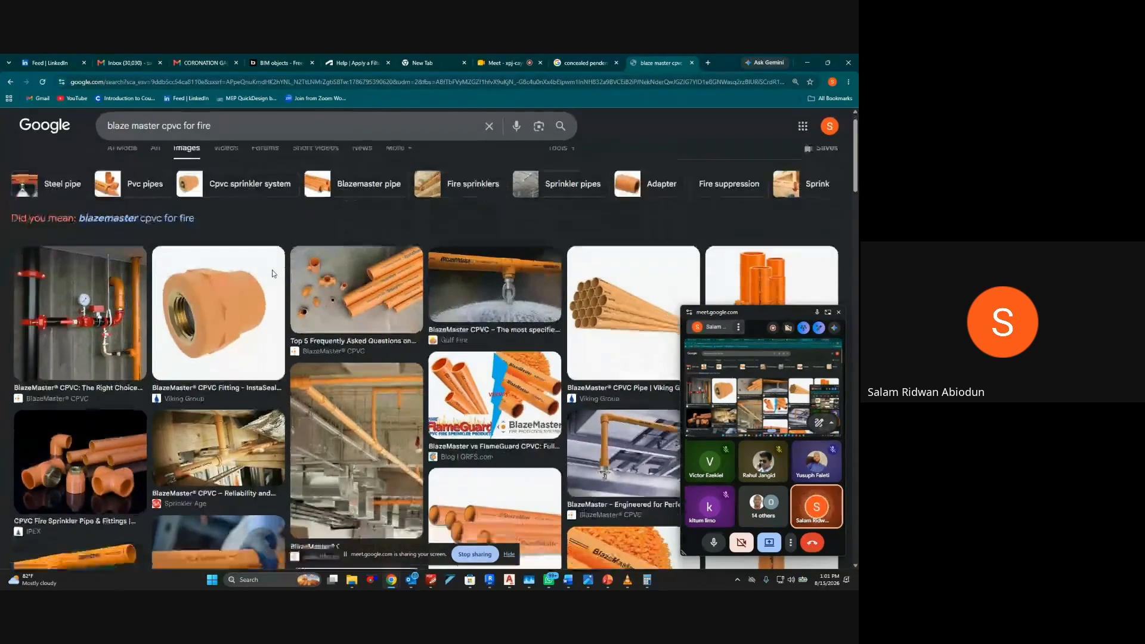
{"action": "scroll", "coordinate": [273, 274], "scroll_direction": "down", "scroll_amount": 4}
{"action": "left_click", "coordinate": [338, 341]}
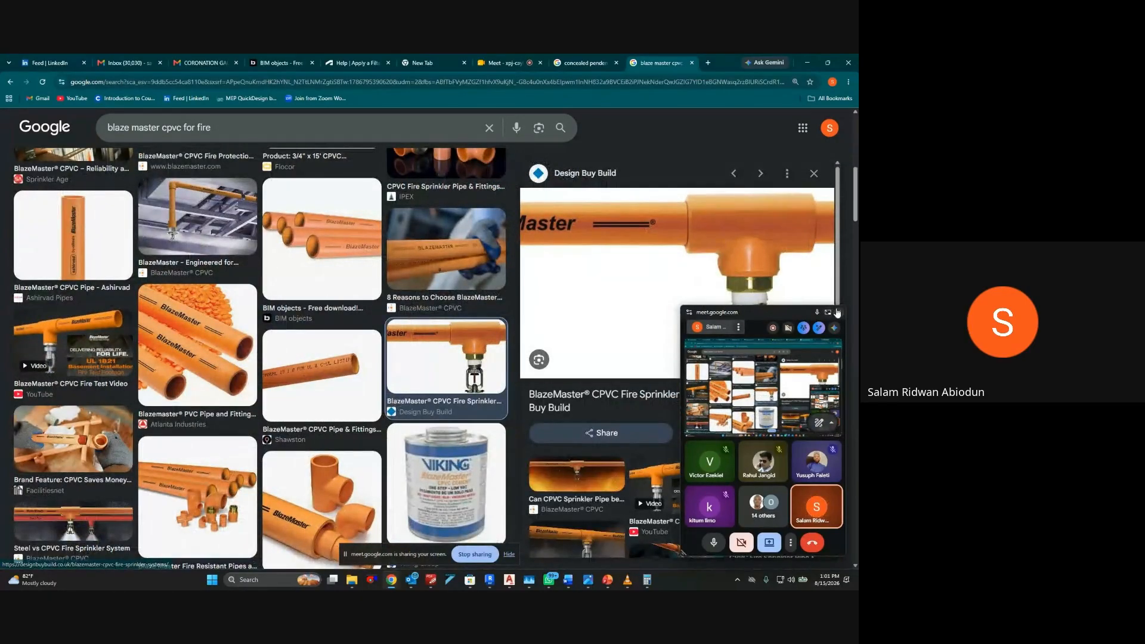
{"action": "left_click", "coordinate": [837, 312]}
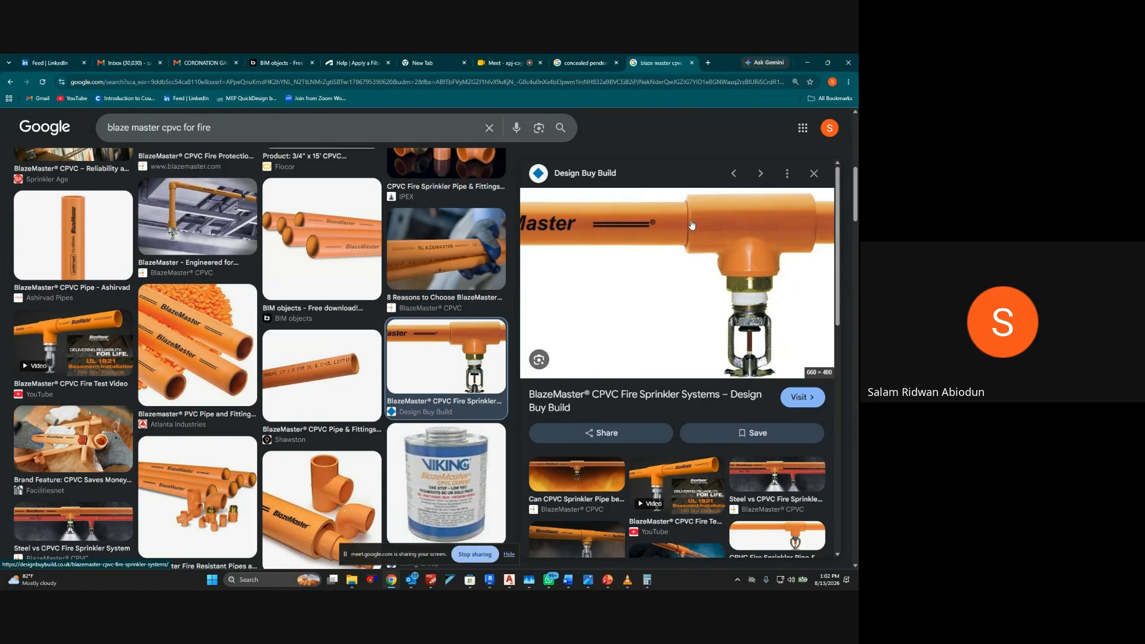
{"action": "left_click", "coordinate": [782, 471]}
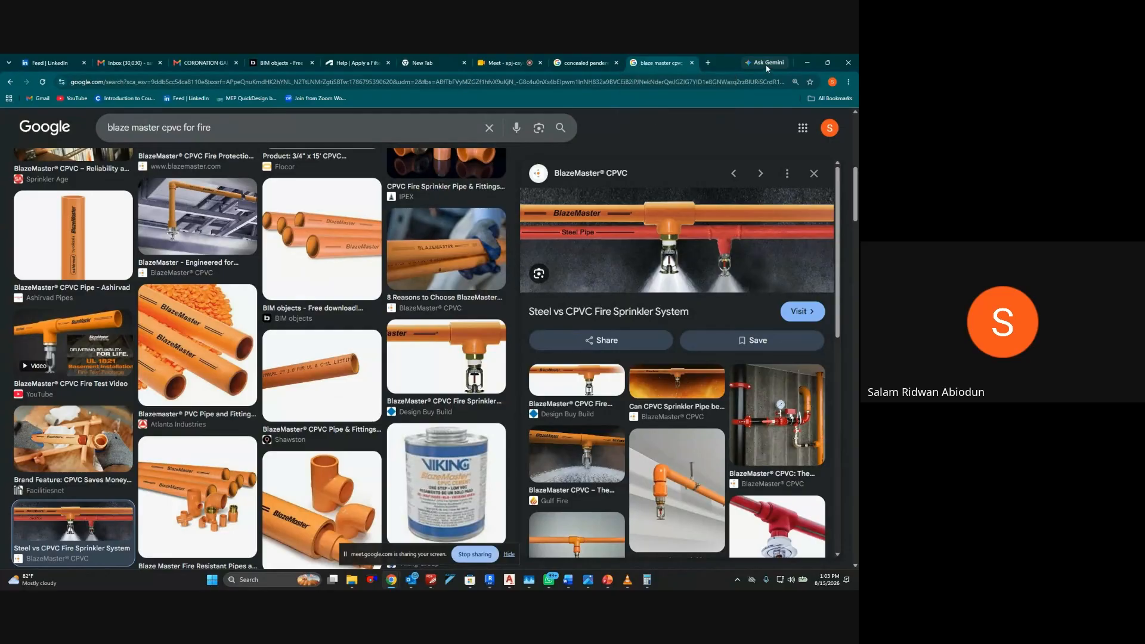
Switch back to Revit, review the pipe types available for the new pipe, and cancel pipe placement
{"action": "left_click", "coordinate": [804, 63]}
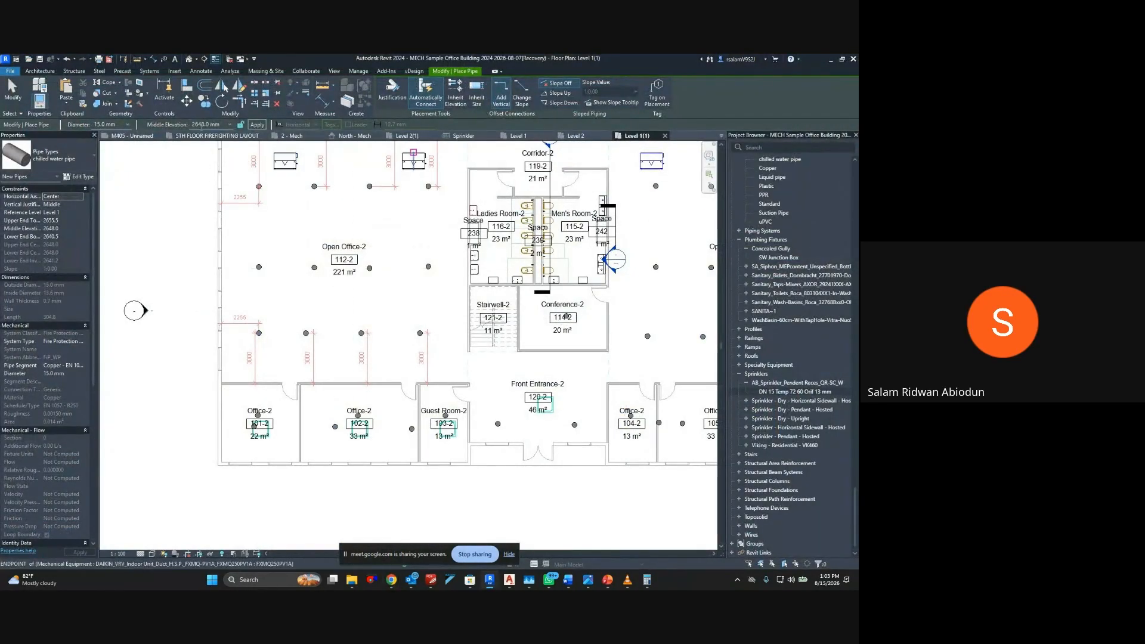
{"action": "left_click", "coordinate": [89, 157]}
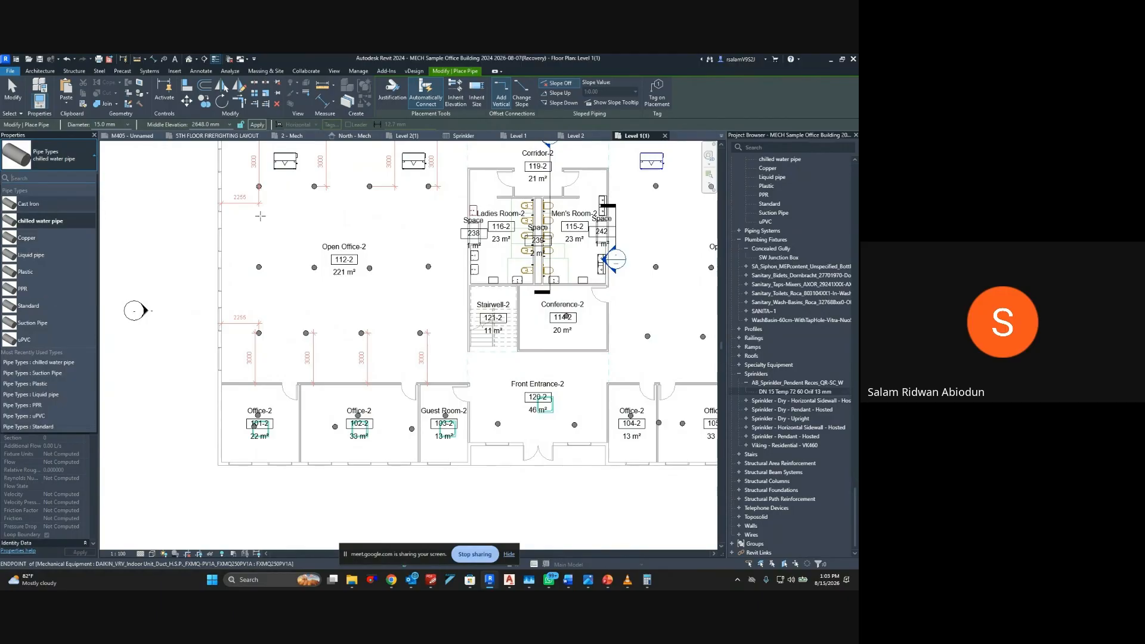
{"action": "key", "text": "Escape"}
{"action": "key", "text": "Escape"}
Search the project browser for "cast" and duplicate the Cast Iron pipe type
{"action": "left_click", "coordinate": [794, 392]}
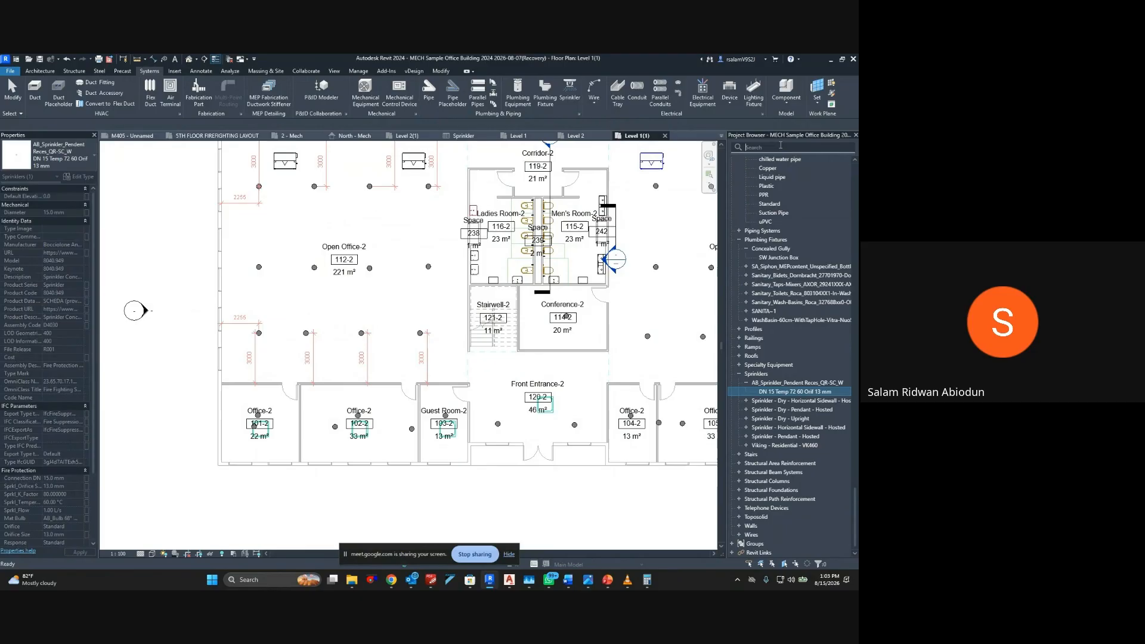
{"action": "left_click", "coordinate": [780, 145]}
{"action": "type", "text": "cast"}
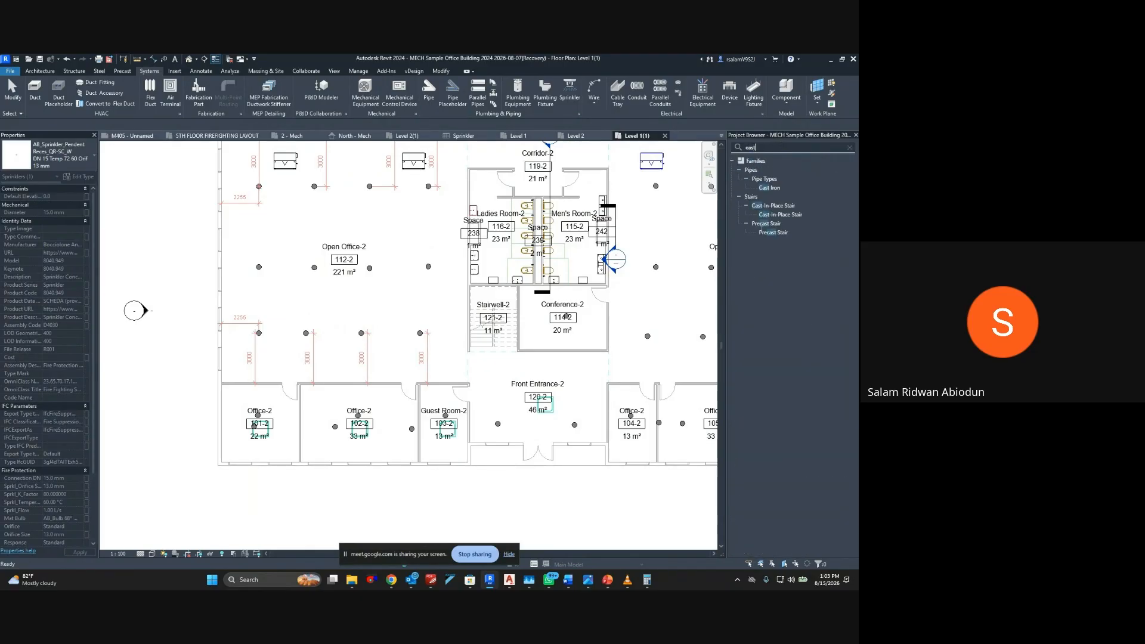
{"action": "right_click", "coordinate": [769, 189]}
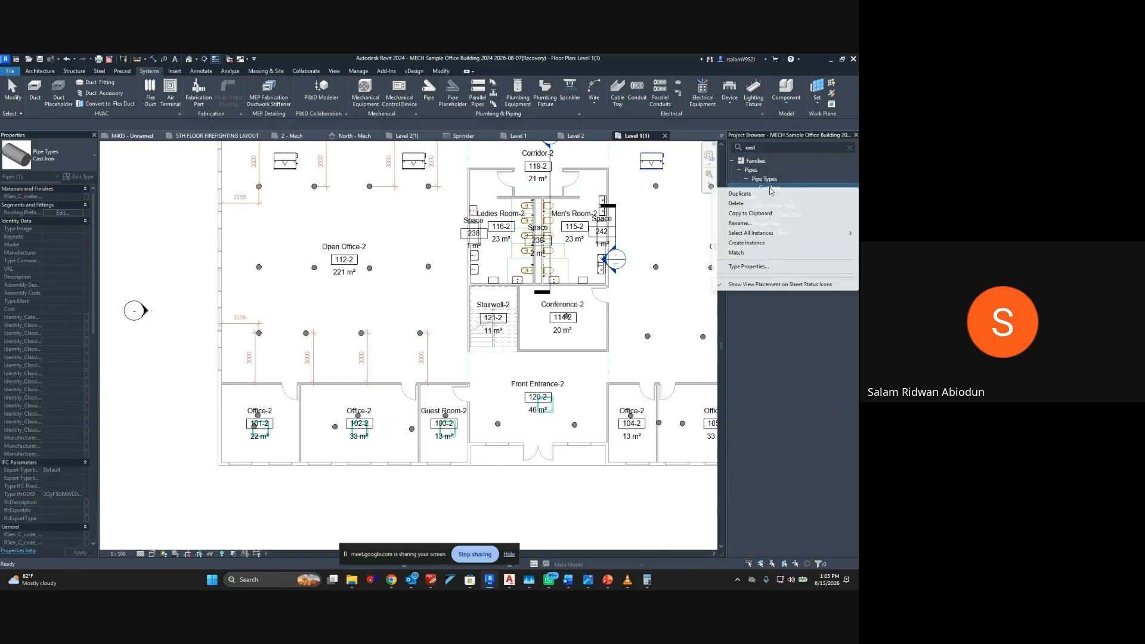
{"action": "left_click", "coordinate": [752, 195]}
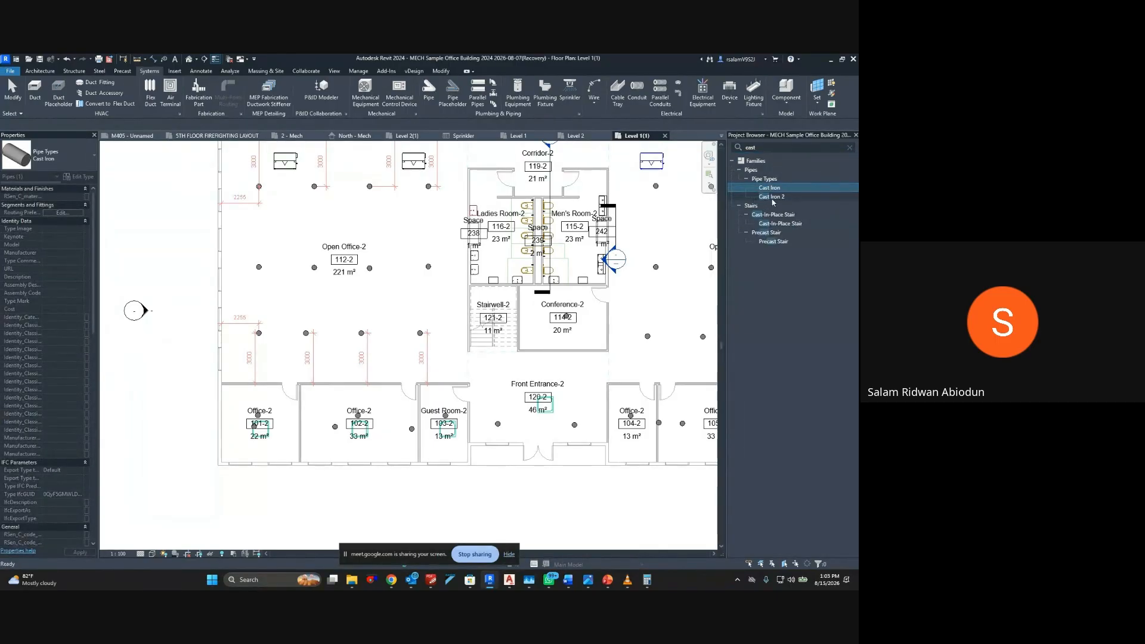
Duplicate the Cast Iron 2 pipe type
{"action": "right_click", "coordinate": [773, 203]}
{"action": "left_click", "coordinate": [762, 207]}
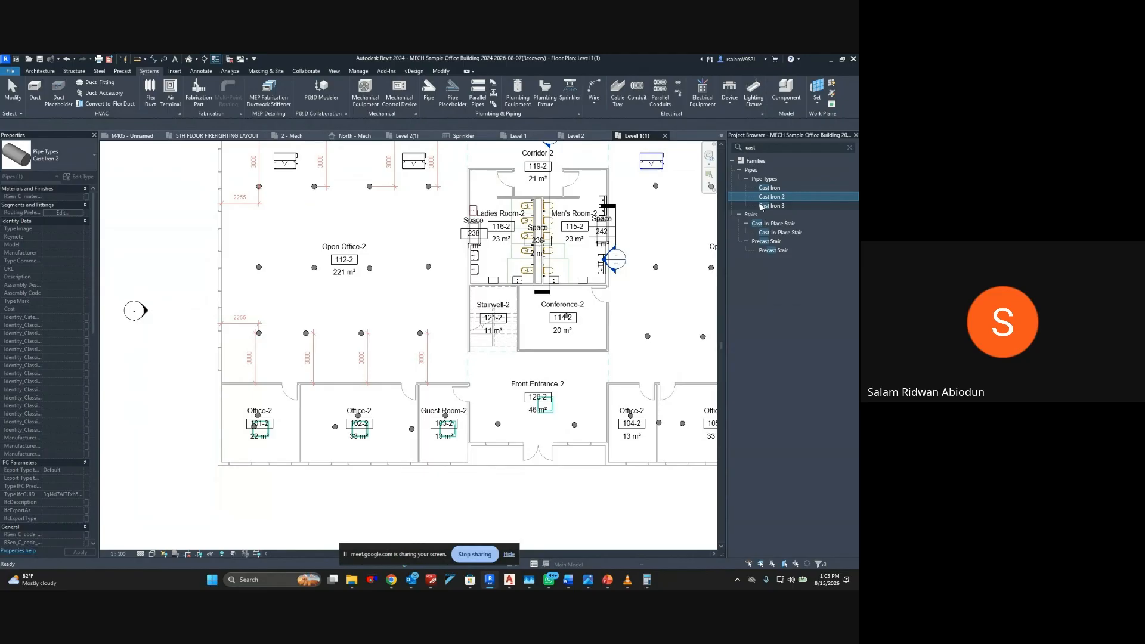
{"action": "key", "text": "BackSpace"}
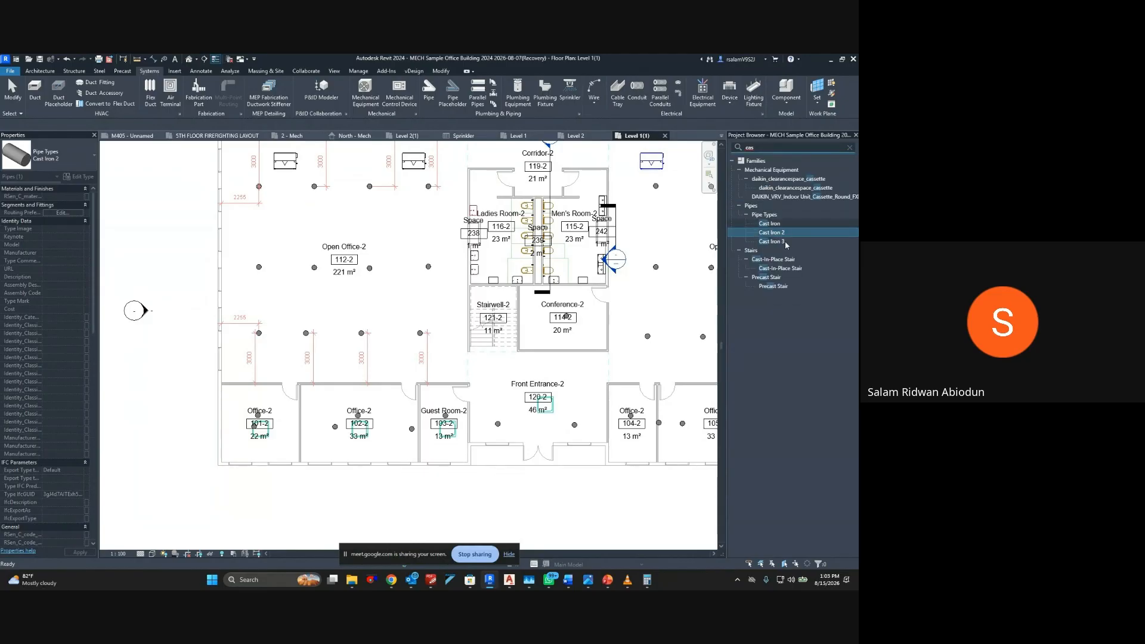
Rename the Cast Iron 2 pipe type to "Carbon Steel SH40"
{"action": "right_click", "coordinate": [778, 233]}
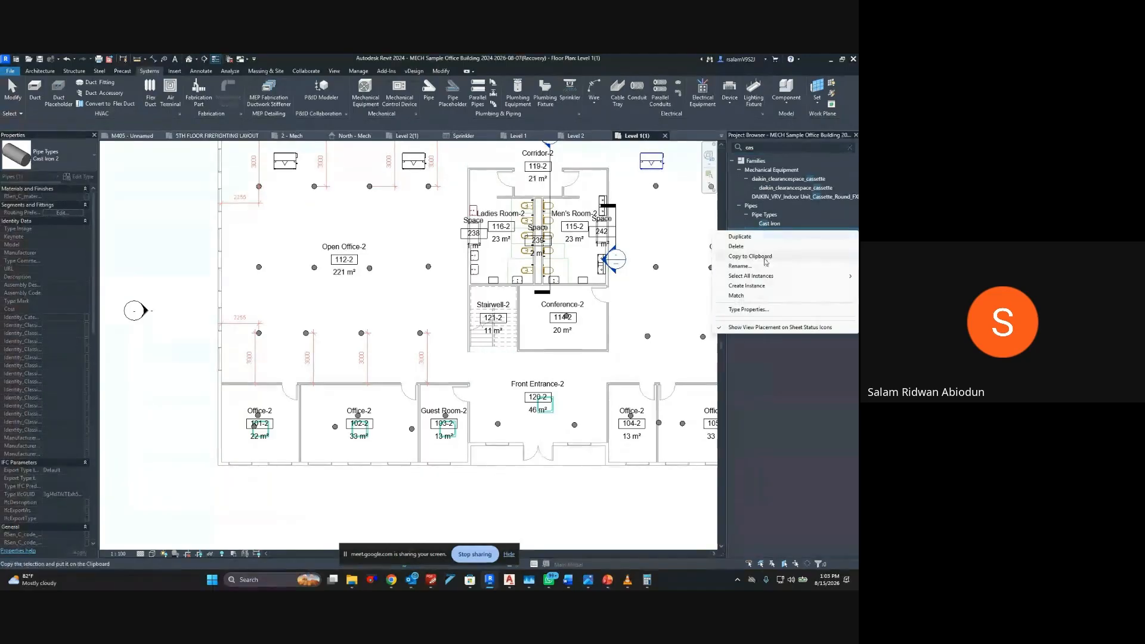
{"action": "left_click", "coordinate": [752, 268]}
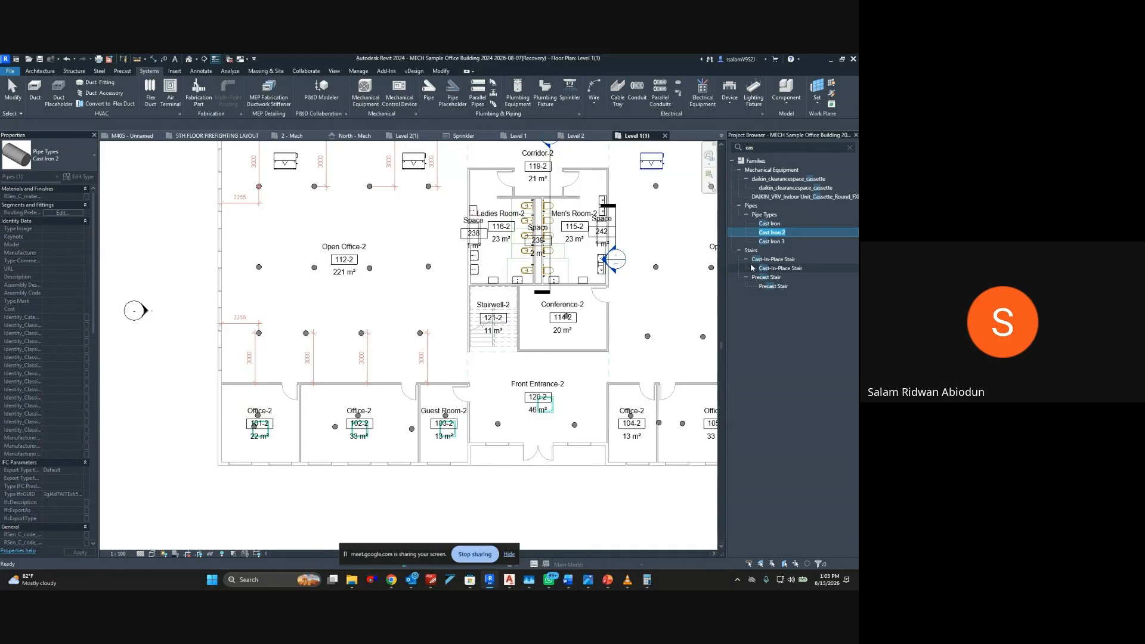
{"action": "type", "text": "Carbon Steel SH40"}
{"action": "key", "text": "BackSpace"}
{"action": "key", "text": "BackSpace"}
{"action": "type", "text": "c40"}
{"action": "key", "text": "BackSpace"}
{"action": "key", "text": "BackSpace"}
{"action": "type", "text": "SC40"}
{"action": "key", "text": "BackSpace"}
{"action": "key", "text": "BackSpace"}
{"action": "key", "text": "BackSpace"}
{"action": "type", "text": "H40"}
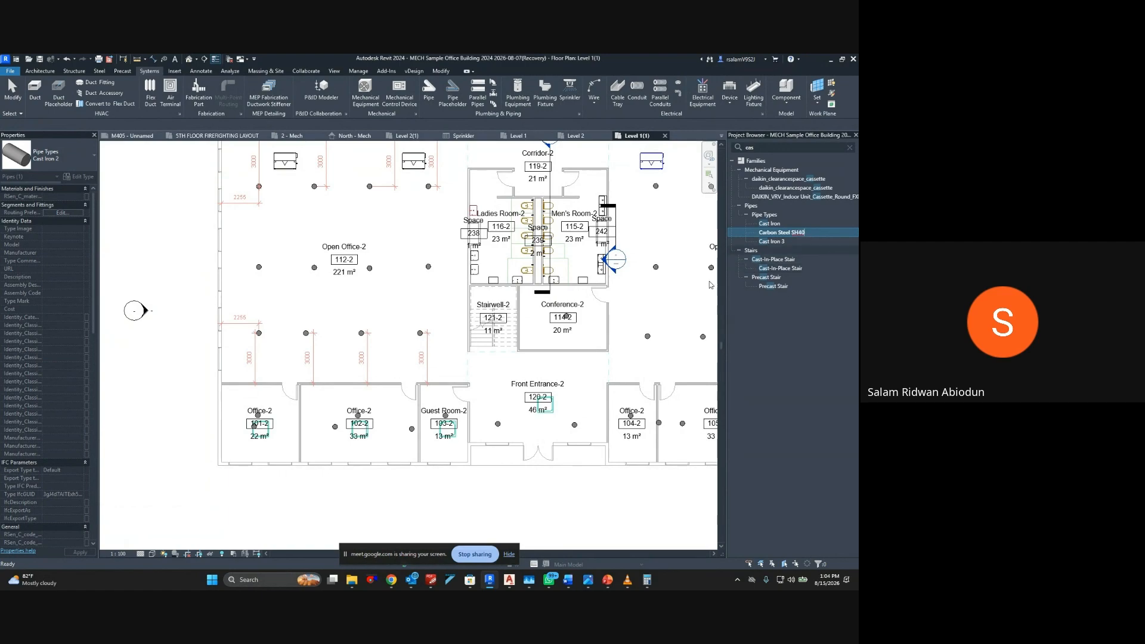
{"action": "key", "text": "Return"}
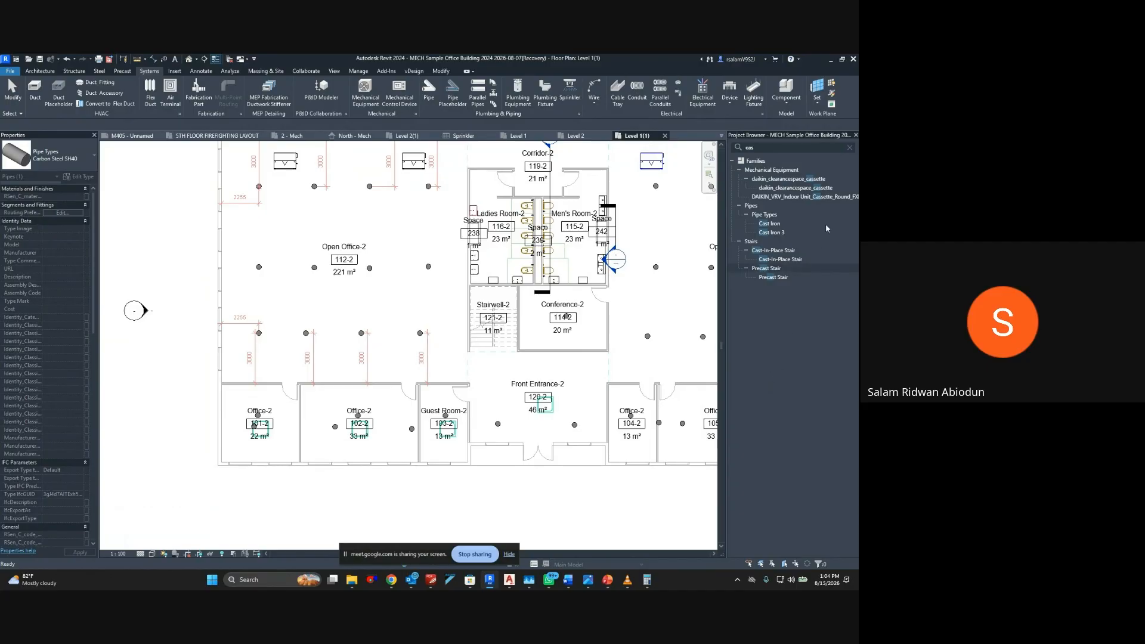
Search the project browser for "SH40" instead and open the type properties of the Carbon Steel SH40 pipe type
{"action": "left_click", "coordinate": [851, 150]}
{"action": "left_click", "coordinate": [850, 148]}
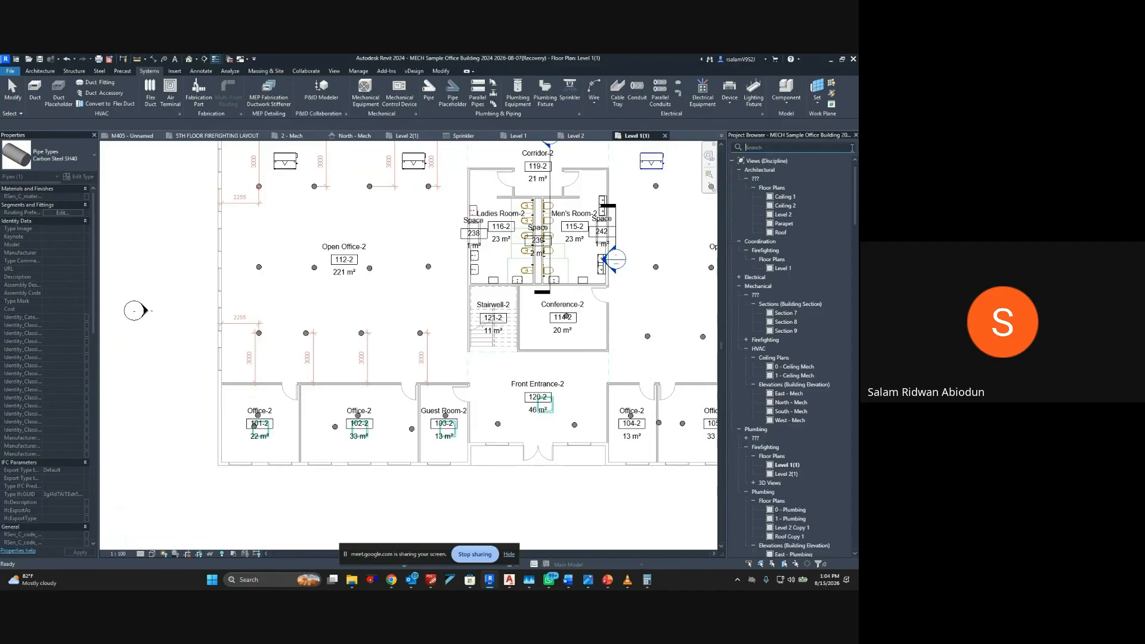
{"action": "type", "text": "SH40"}
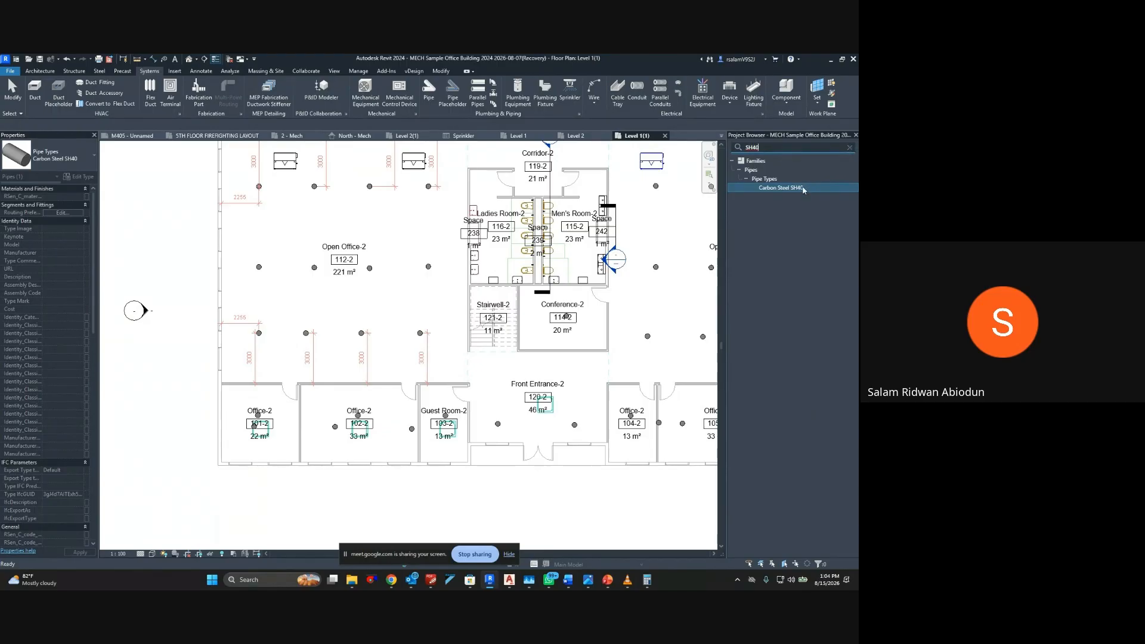
{"action": "double_click", "coordinate": [782, 188]}
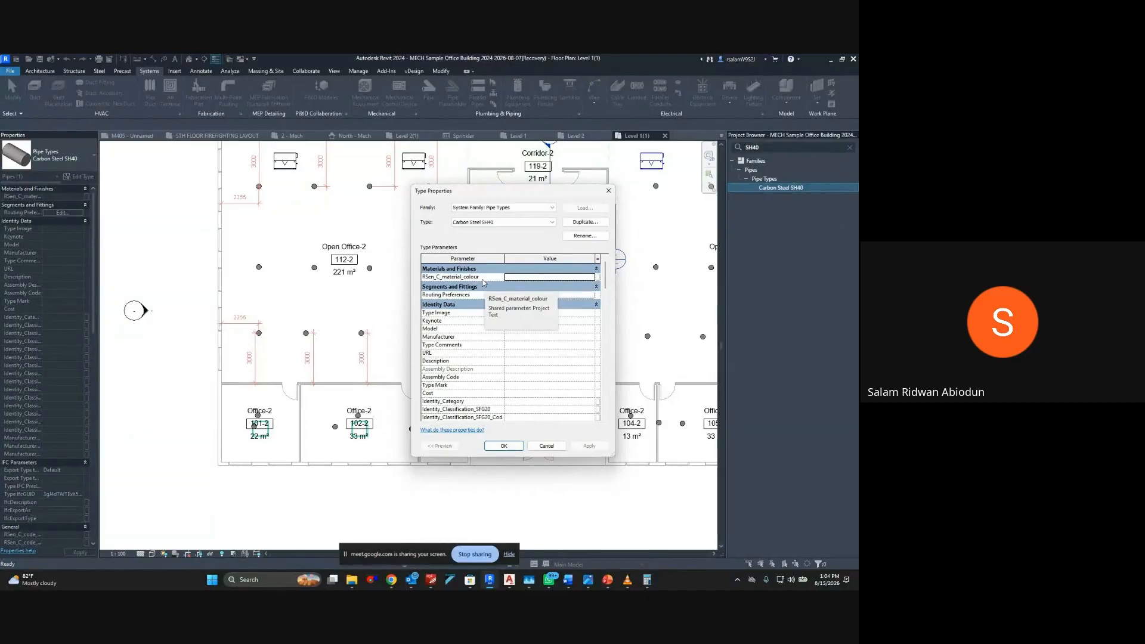
Edit the Carbon Steel SH40 routing preferences and set the pipe segment to Steel, Carbon - EN 10255 - Heavy
{"action": "double_click", "coordinate": [548, 294]}
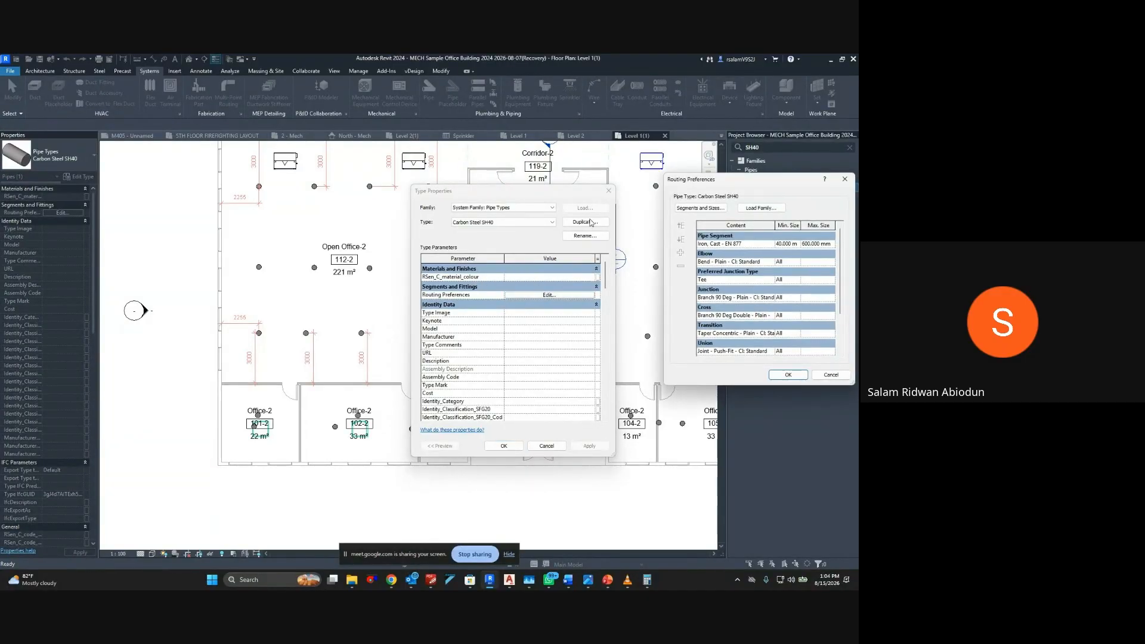
{"action": "left_click", "coordinate": [768, 247]}
{"action": "left_click", "coordinate": [770, 244]}
{"action": "scroll", "coordinate": [745, 273], "scroll_direction": "down", "scroll_amount": 2}
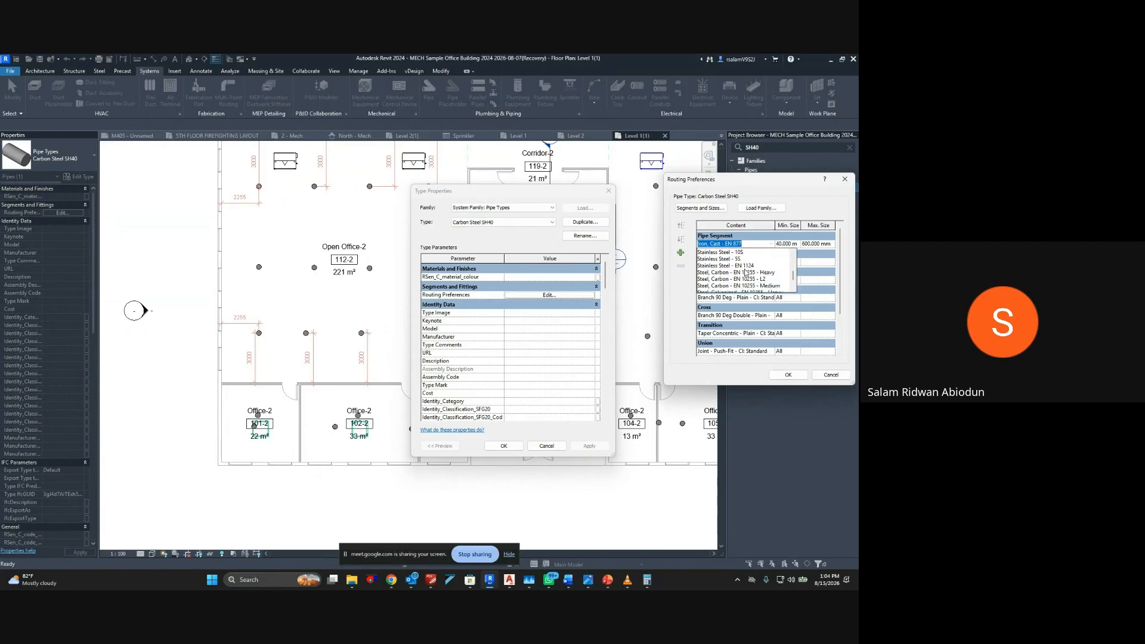
{"action": "scroll", "coordinate": [746, 273], "scroll_direction": "down", "scroll_amount": 3}
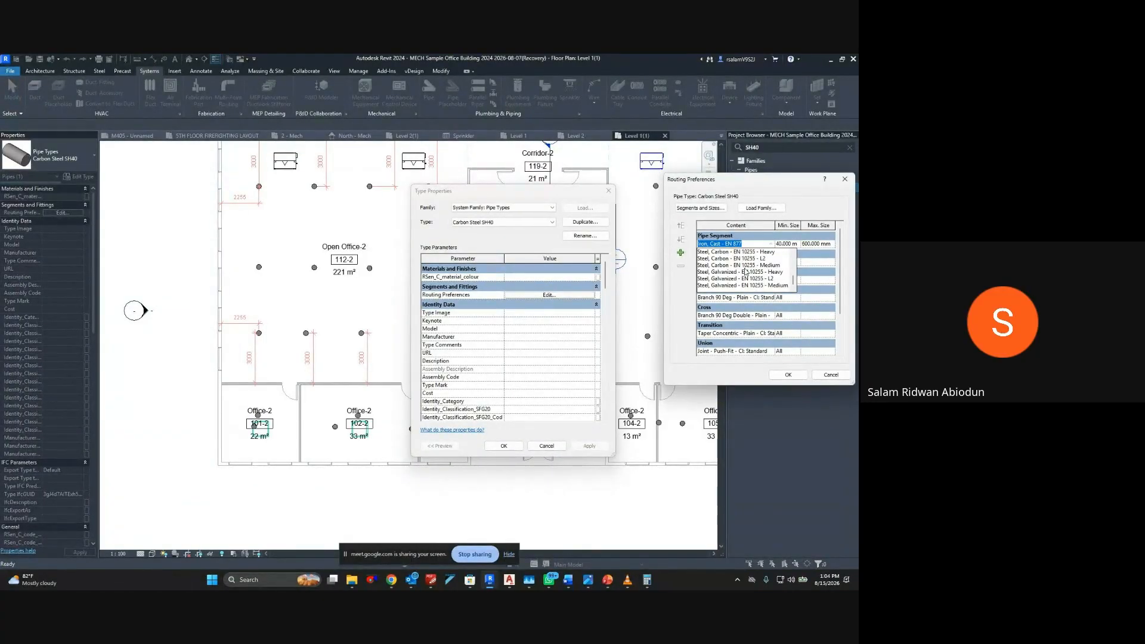
{"action": "scroll", "coordinate": [743, 272], "scroll_direction": "up", "scroll_amount": 4}
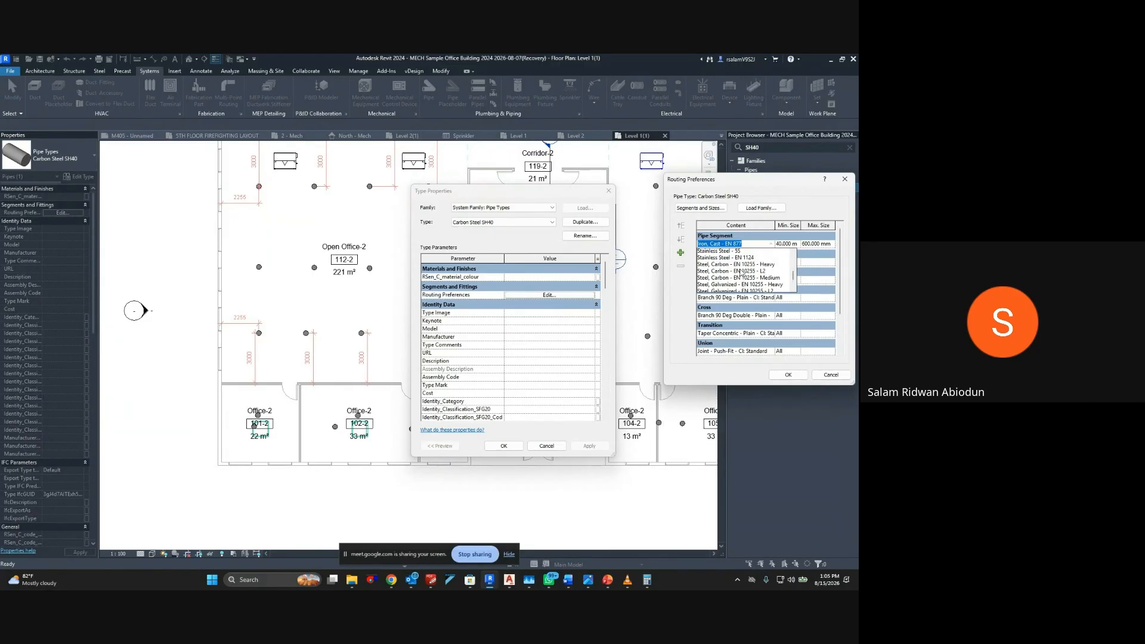
{"action": "scroll", "coordinate": [741, 272], "scroll_direction": "down", "scroll_amount": 4}
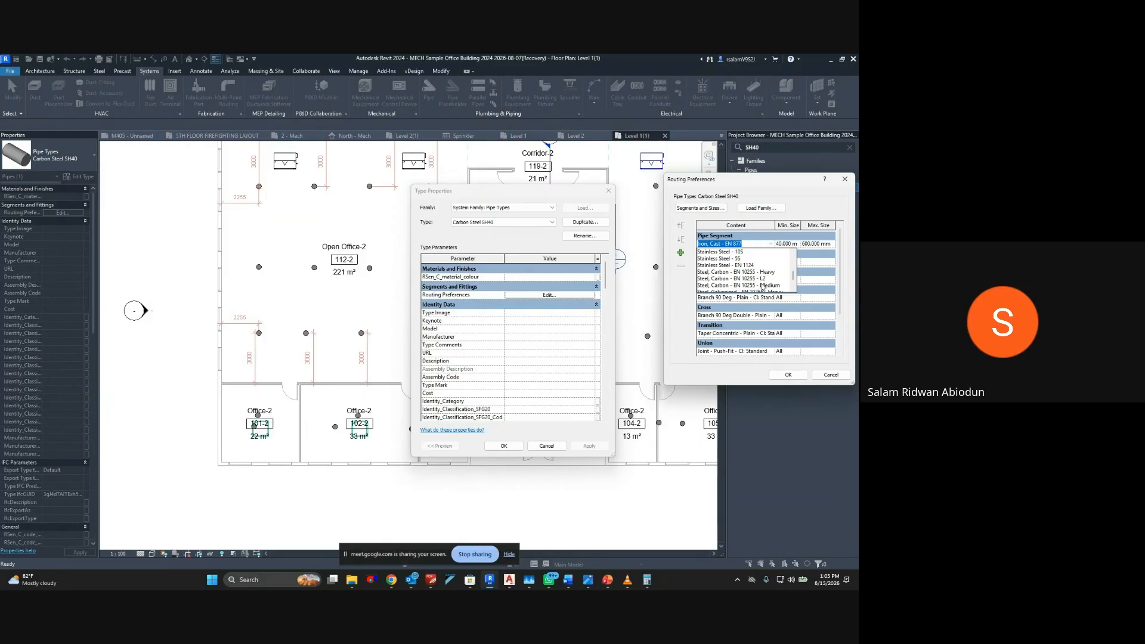
{"action": "left_click", "coordinate": [742, 272]}
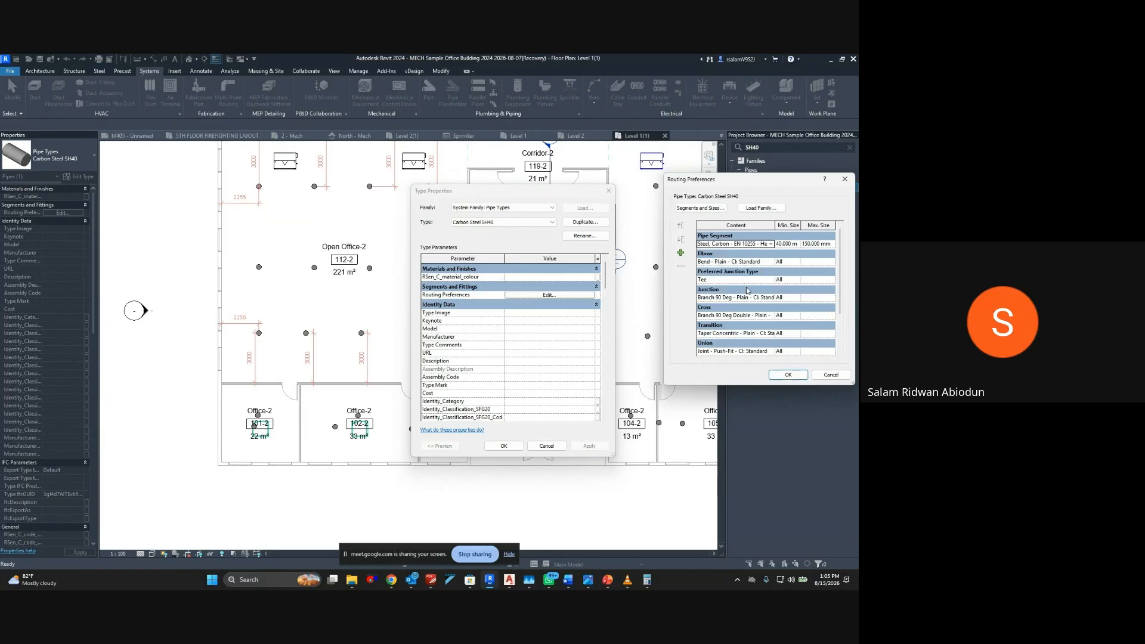
Set the elbow fitting to M_Elbow - PVC - Sch 1: Standard in the routing preferences
{"action": "left_click", "coordinate": [769, 264]}
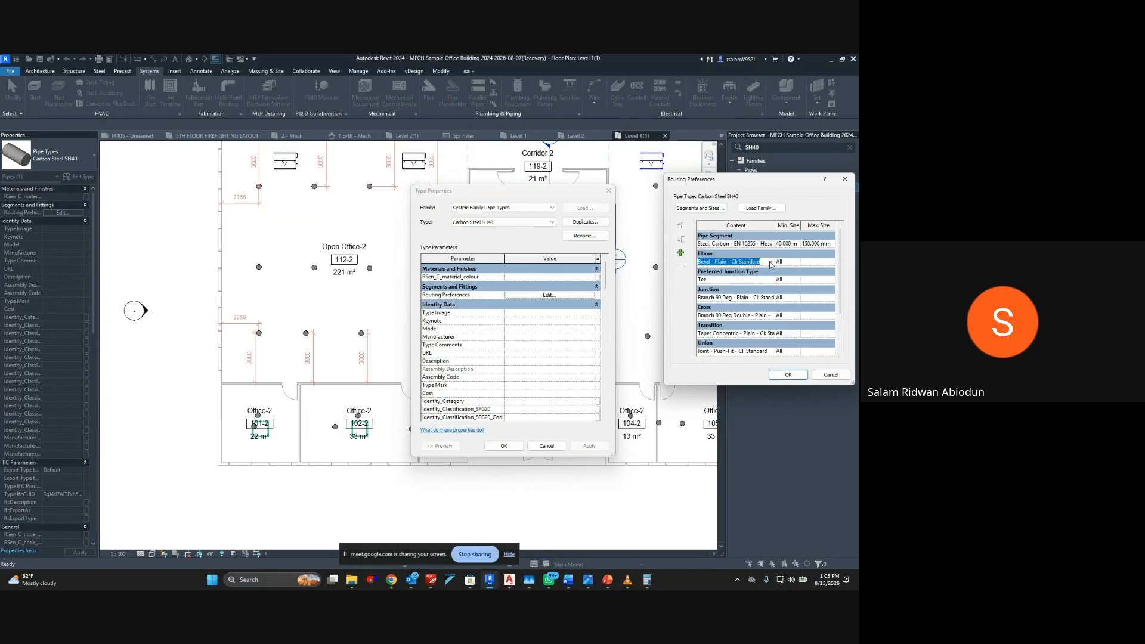
{"action": "left_click", "coordinate": [770, 263]}
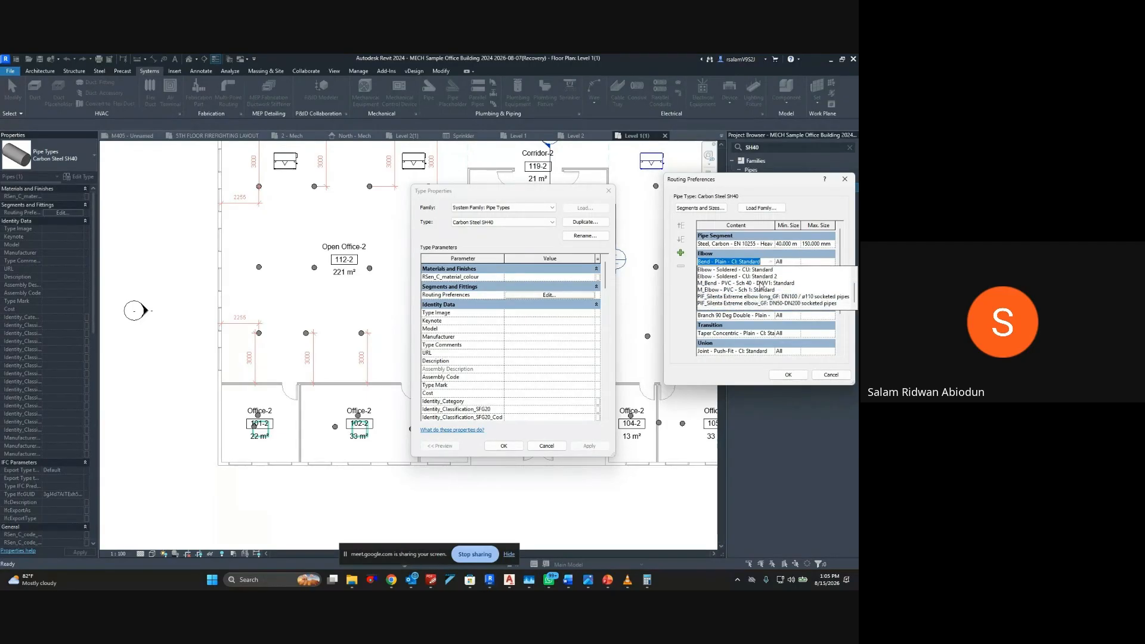
{"action": "scroll", "coordinate": [762, 286], "scroll_direction": "up", "scroll_amount": 2}
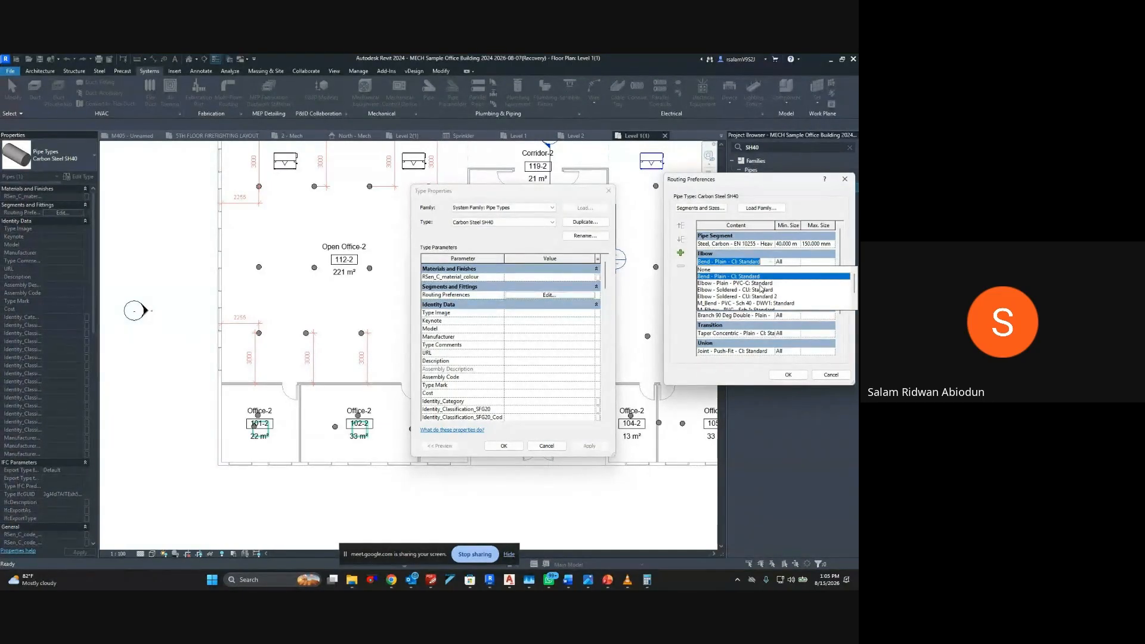
{"action": "scroll", "coordinate": [761, 289], "scroll_direction": "down", "scroll_amount": 2}
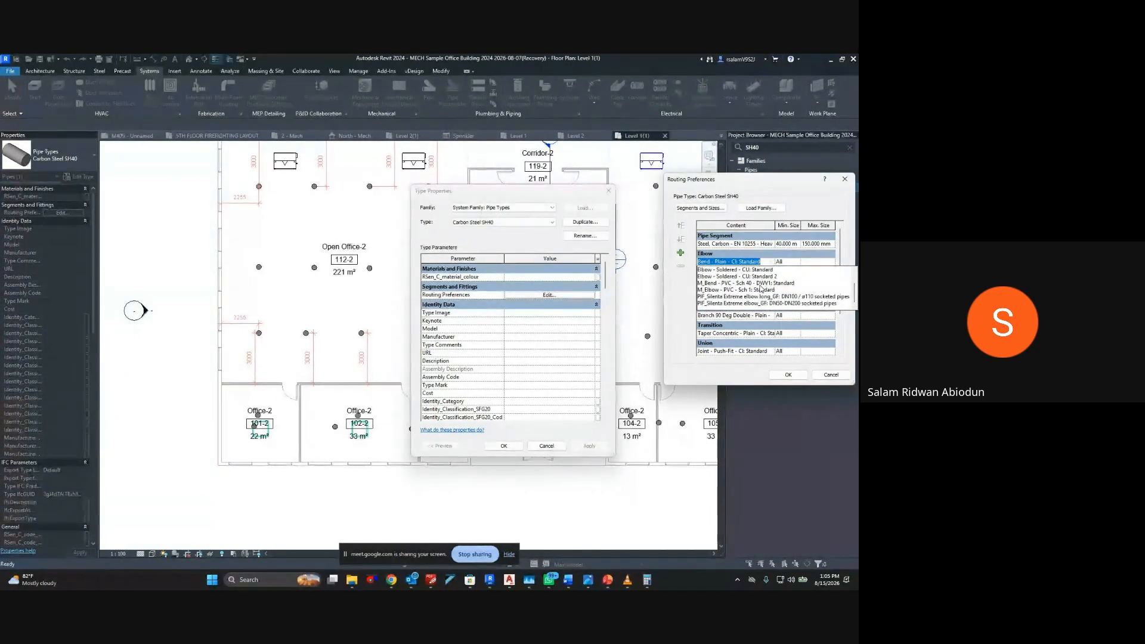
{"action": "left_click", "coordinate": [762, 290]}
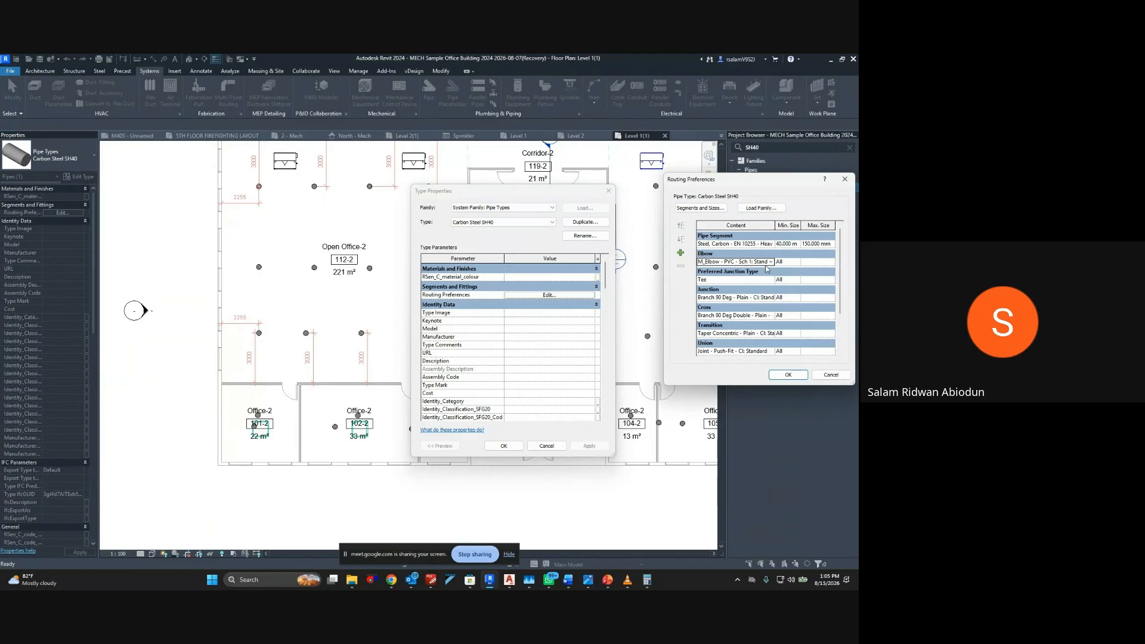
{"action": "left_click", "coordinate": [771, 262]}
{"action": "left_click", "coordinate": [767, 285]}
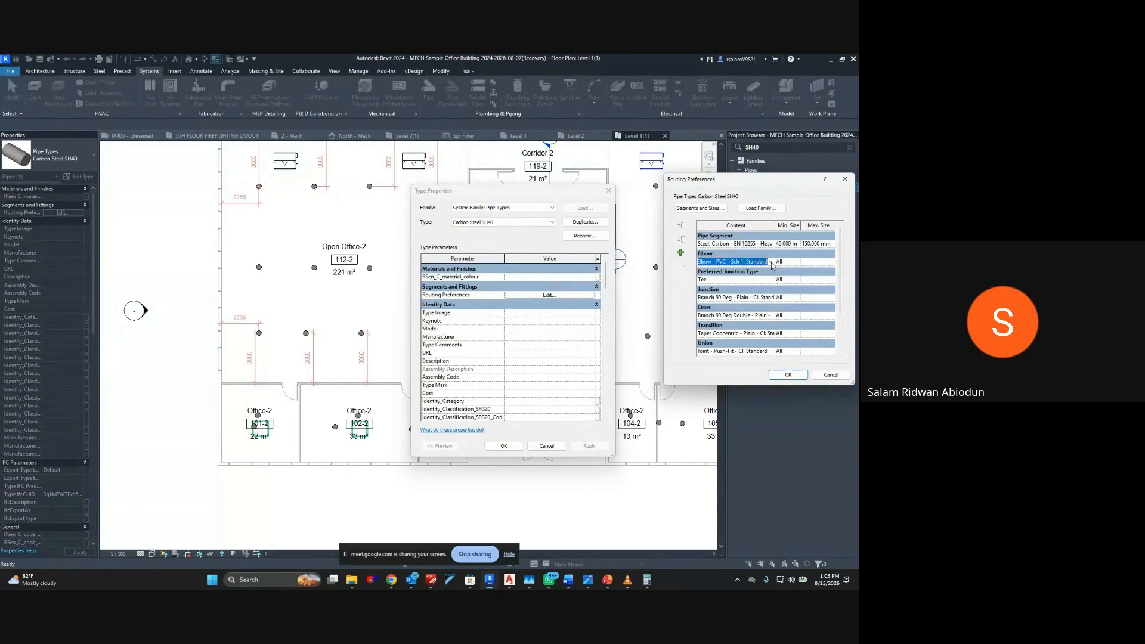
Set the junction fitting to M_Tee - PVC - Sch 1: Standard
{"action": "left_click", "coordinate": [767, 297]}
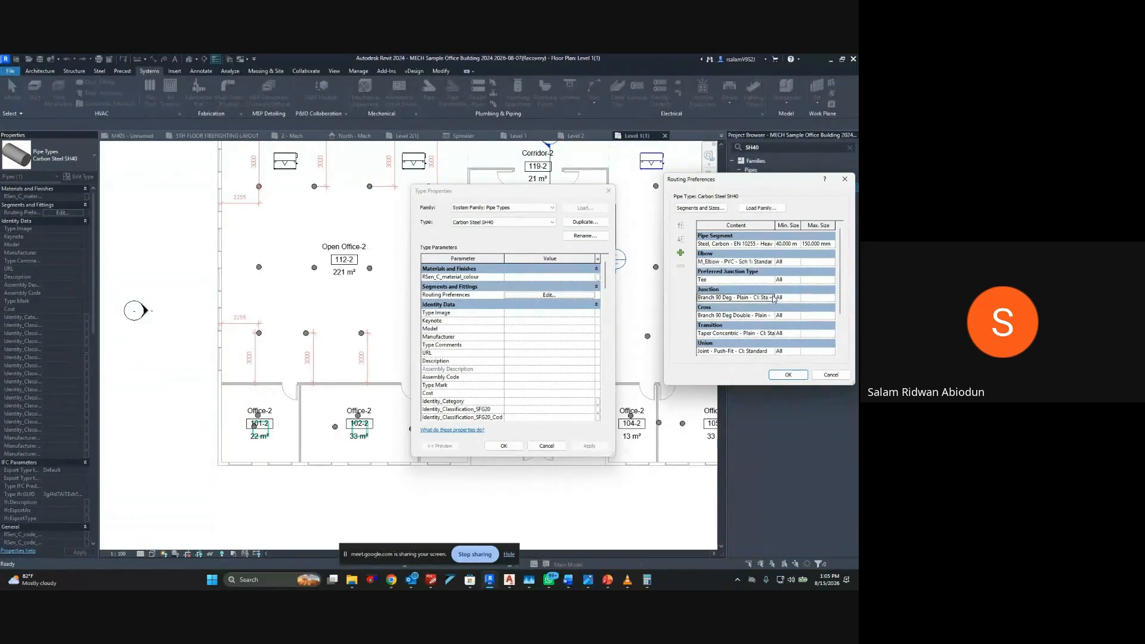
{"action": "left_click", "coordinate": [773, 298]}
{"action": "left_click", "coordinate": [662, 319]}
Set the cross fitting to M_Cross - PVC - Sch 1: Standard
{"action": "left_click", "coordinate": [766, 315]}
{"action": "left_click", "coordinate": [771, 316]}
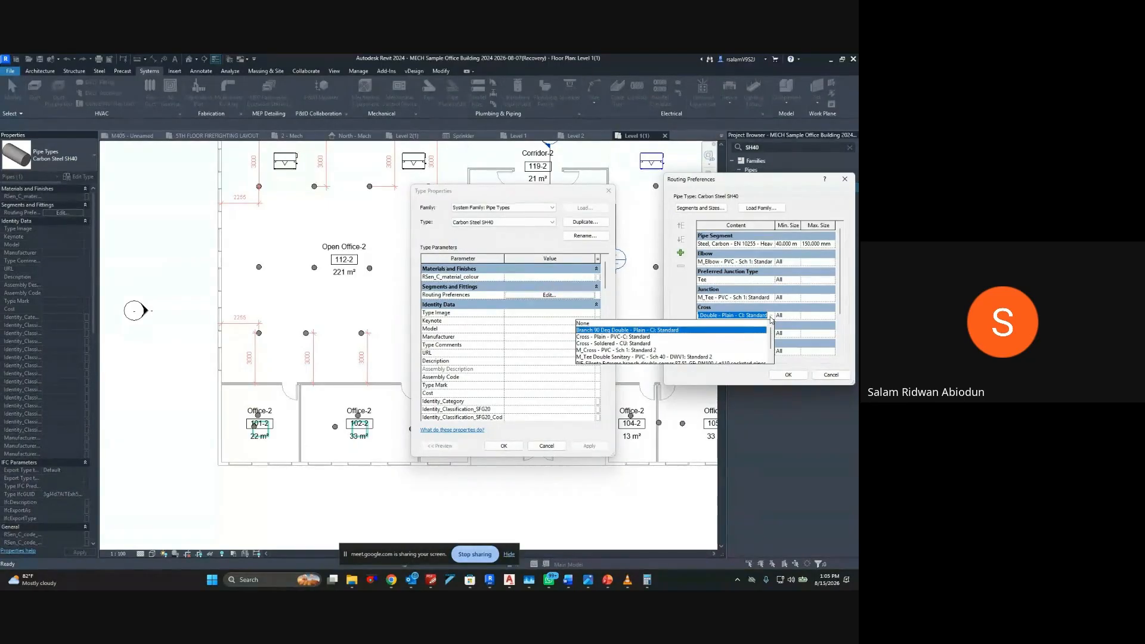
{"action": "scroll", "coordinate": [692, 327], "scroll_direction": "down", "scroll_amount": 1}
{"action": "scroll", "coordinate": [692, 328], "scroll_direction": "down", "scroll_amount": 1}
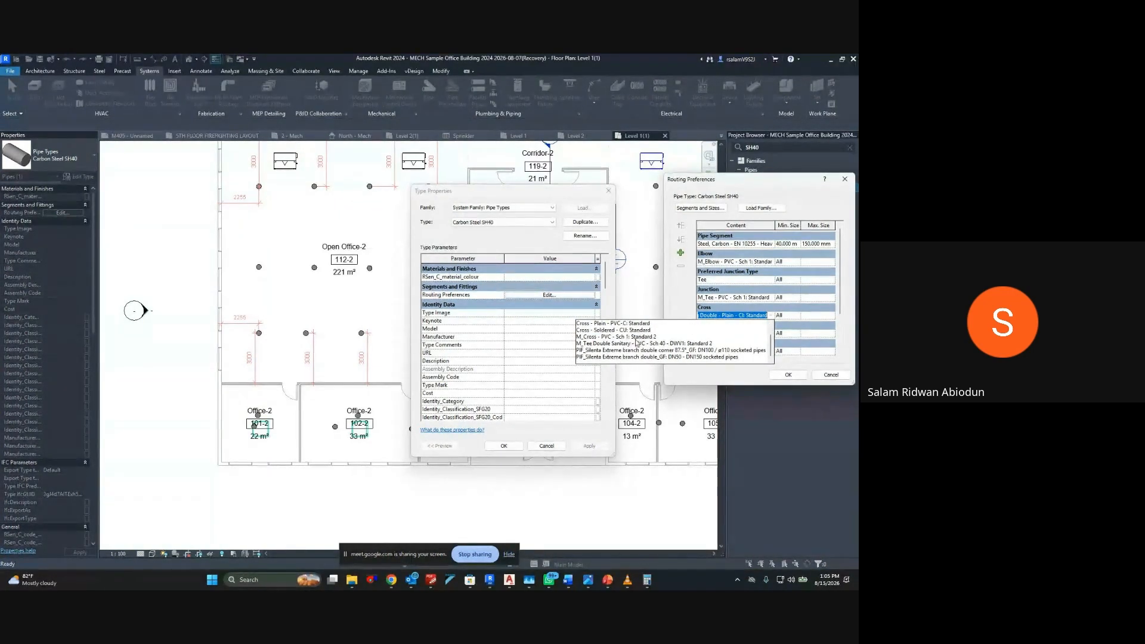
{"action": "left_click", "coordinate": [611, 339]}
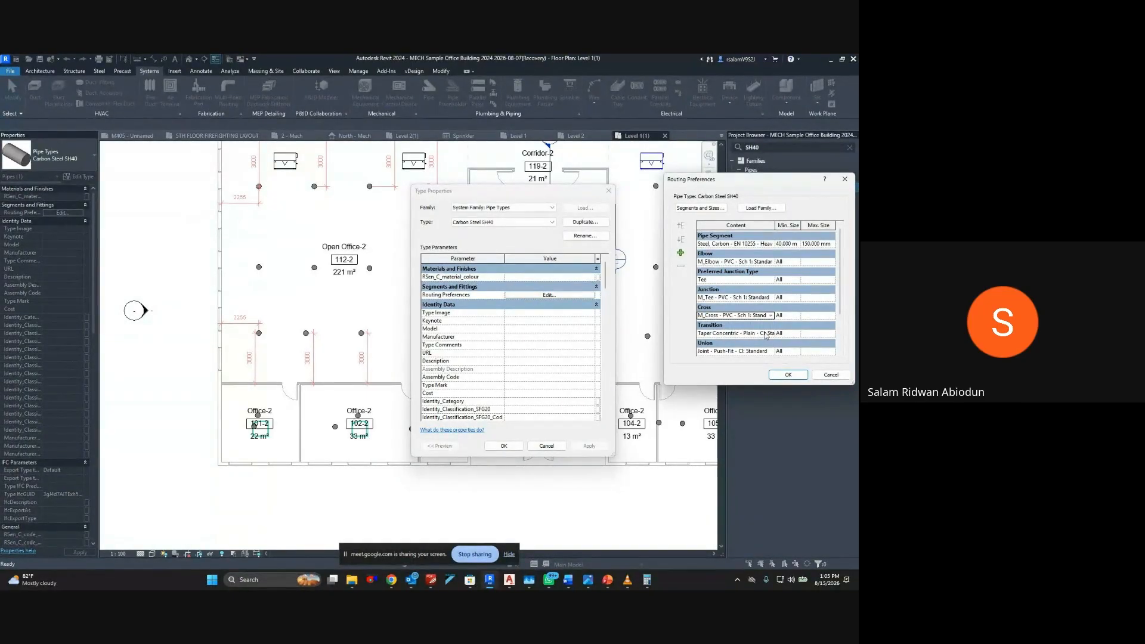
Review the available junction and elbow fittings, leaving the M_Tee - PVC - Sch 1: Standard junction selected
{"action": "left_click", "coordinate": [771, 299]}
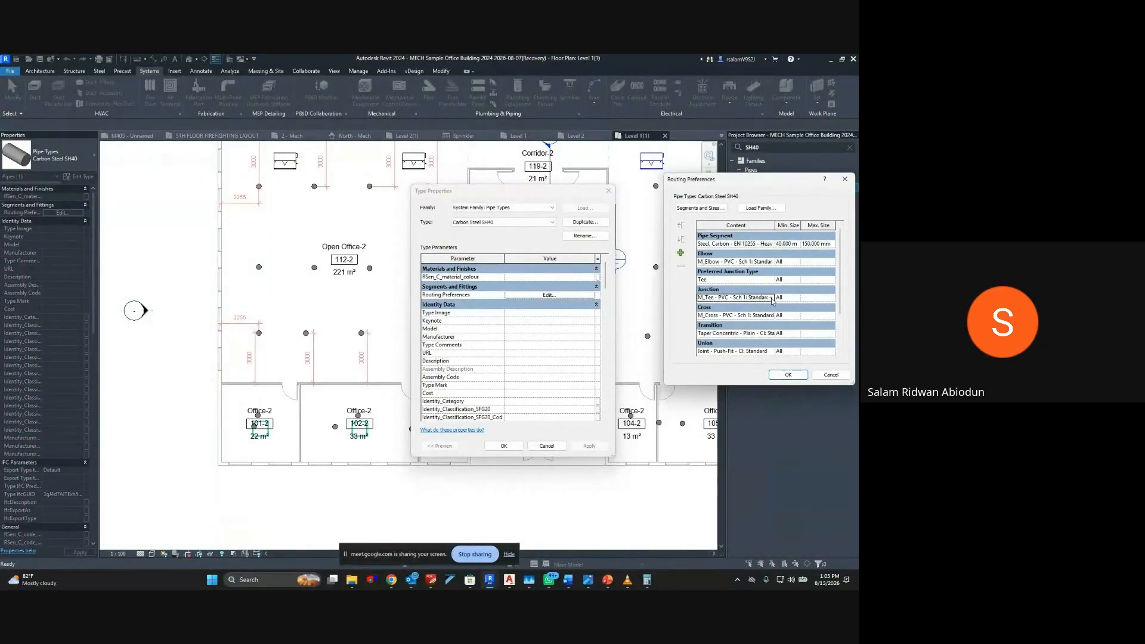
{"action": "left_click", "coordinate": [771, 298]}
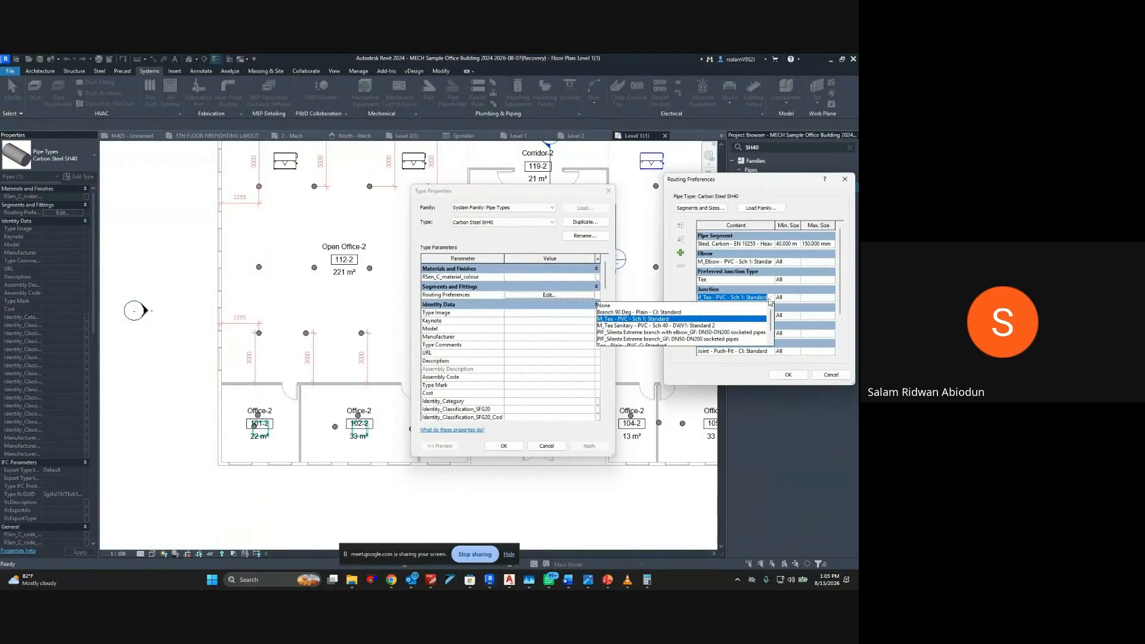
{"action": "left_click", "coordinate": [674, 319]}
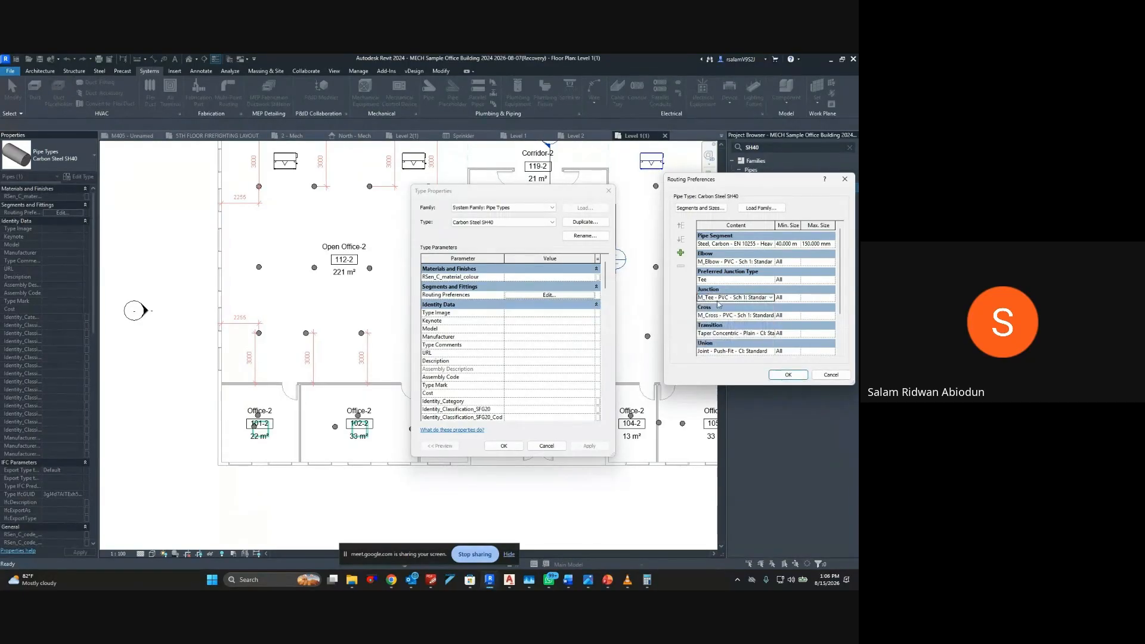
{"action": "left_click", "coordinate": [770, 264]}
{"action": "left_click", "coordinate": [769, 263]}
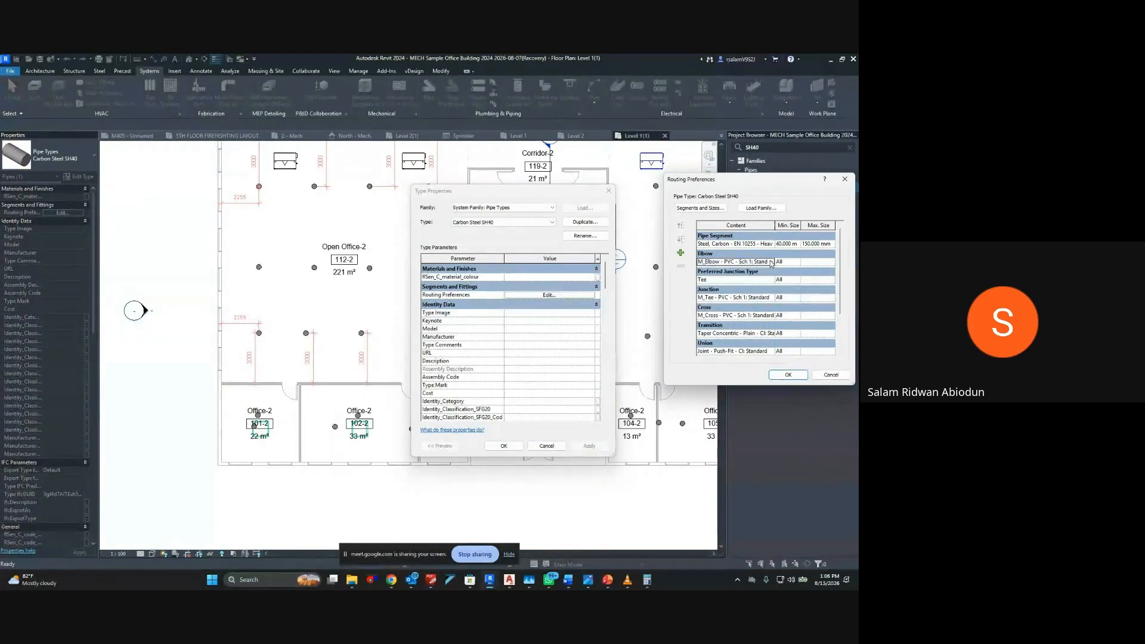
Browse the Accessories, Cabinets and Connections folders inside Fire Protection for pipe fitting families to load
{"action": "left_click", "coordinate": [761, 207]}
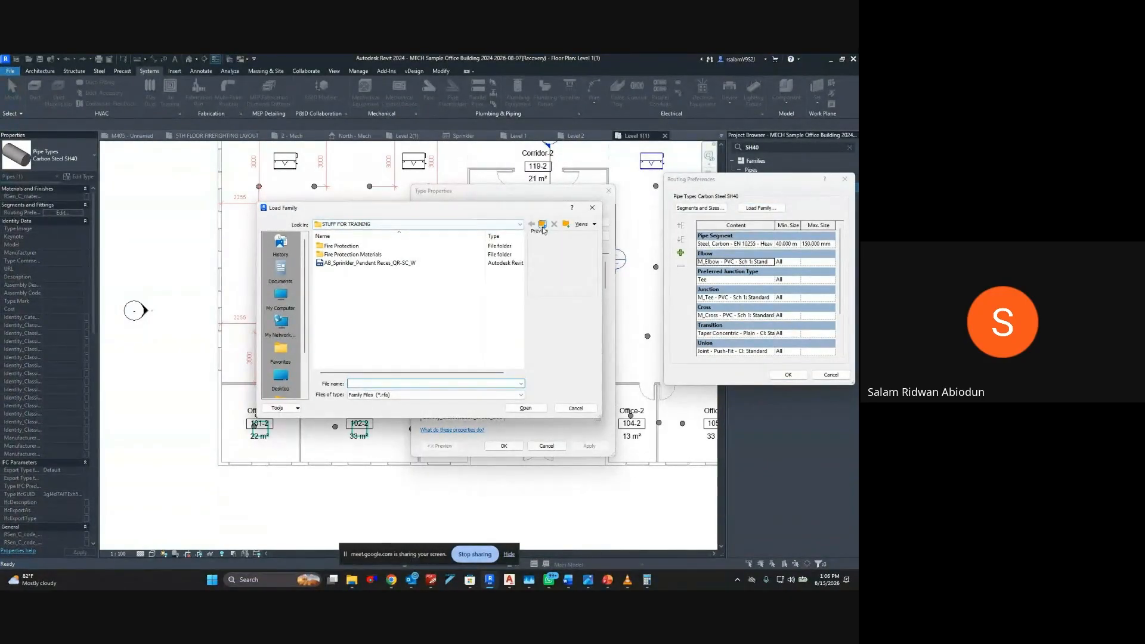
{"action": "double_click", "coordinate": [349, 248]}
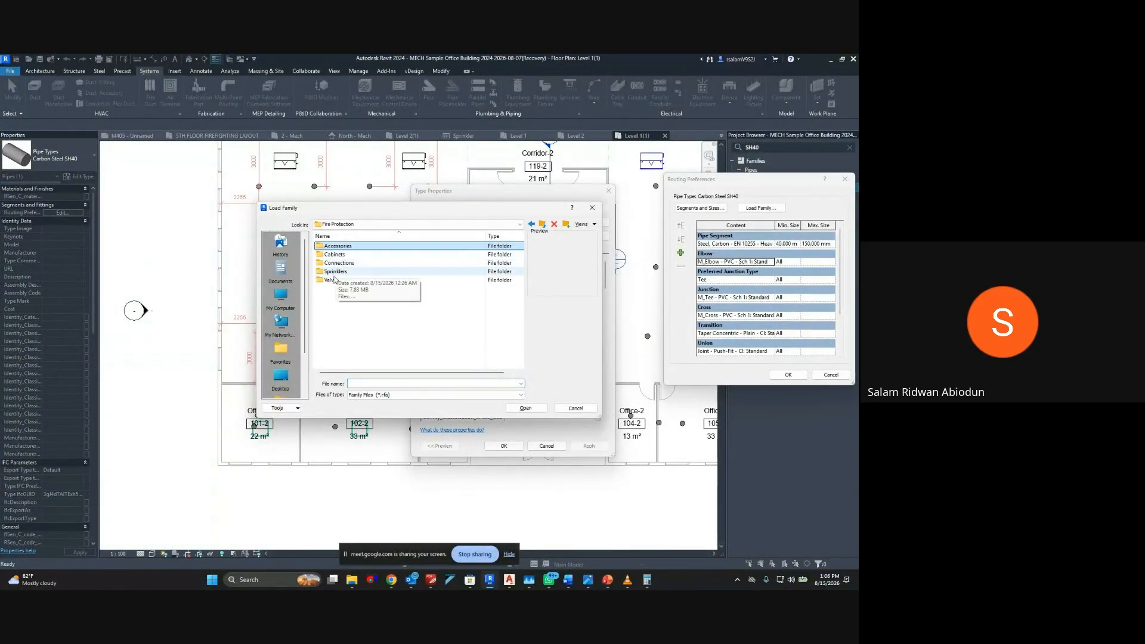
{"action": "double_click", "coordinate": [337, 247]}
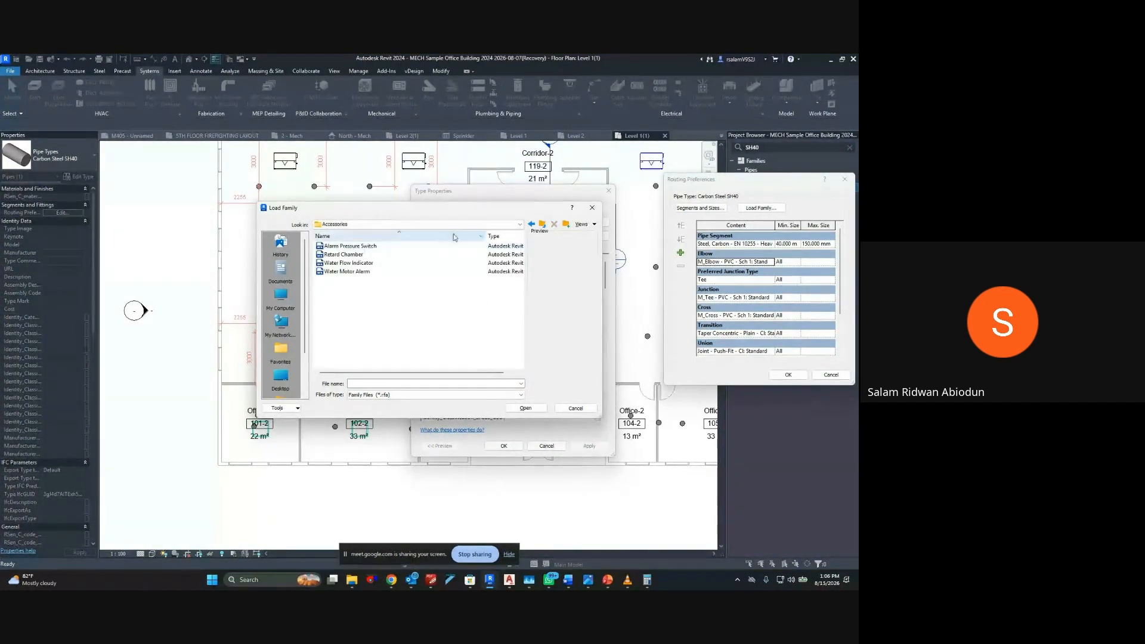
{"action": "left_click", "coordinate": [542, 225]}
{"action": "double_click", "coordinate": [334, 255]}
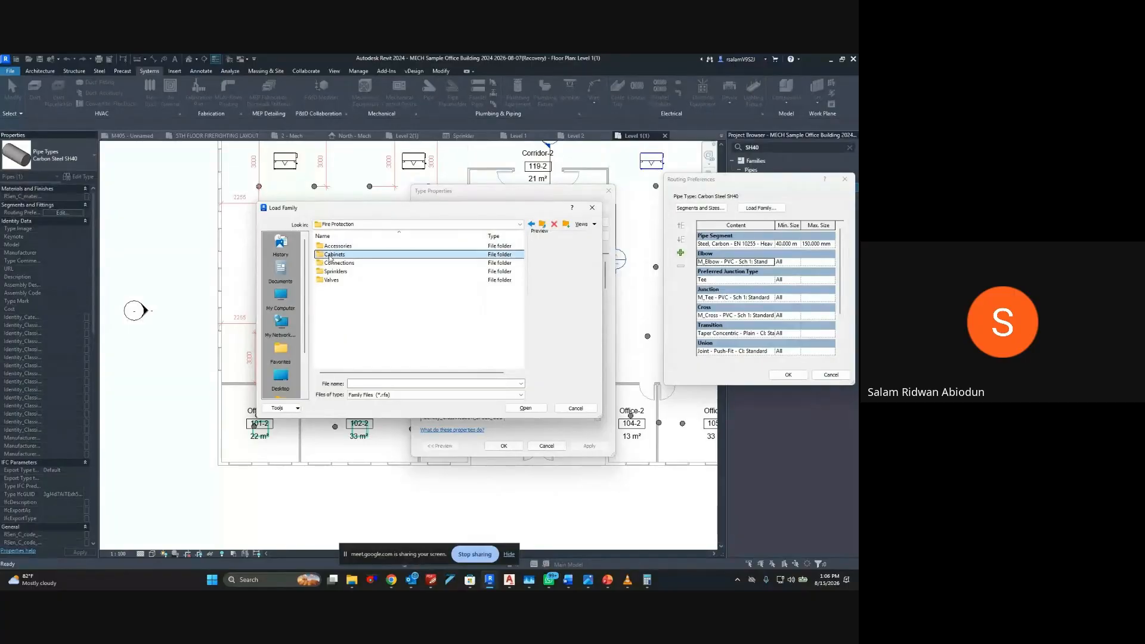
{"action": "left_click", "coordinate": [542, 225]}
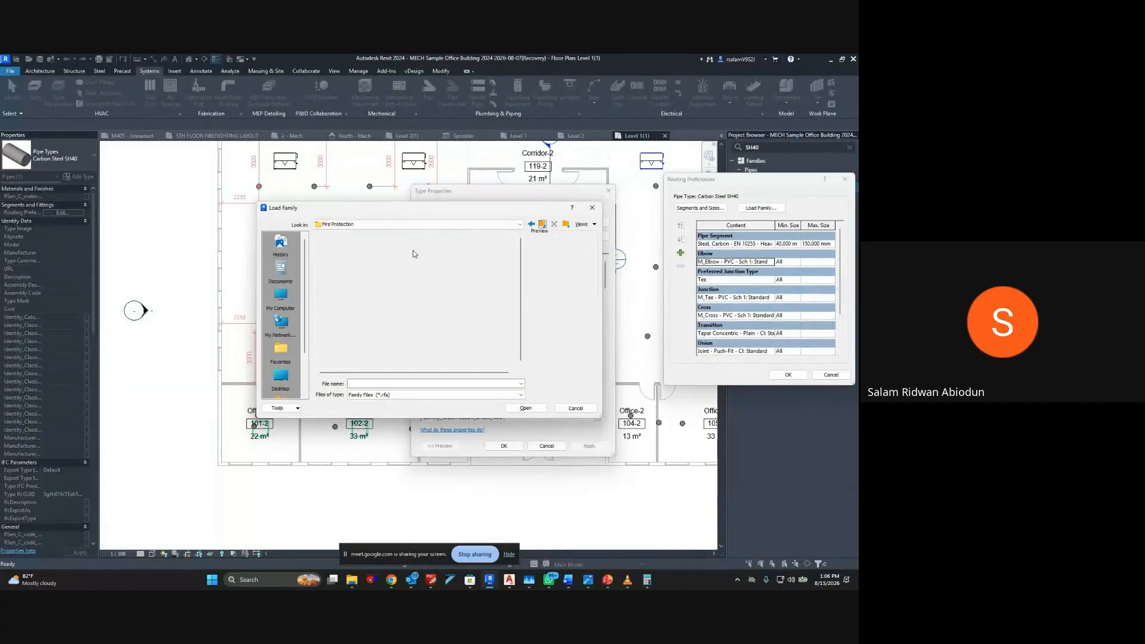
{"action": "double_click", "coordinate": [348, 265]}
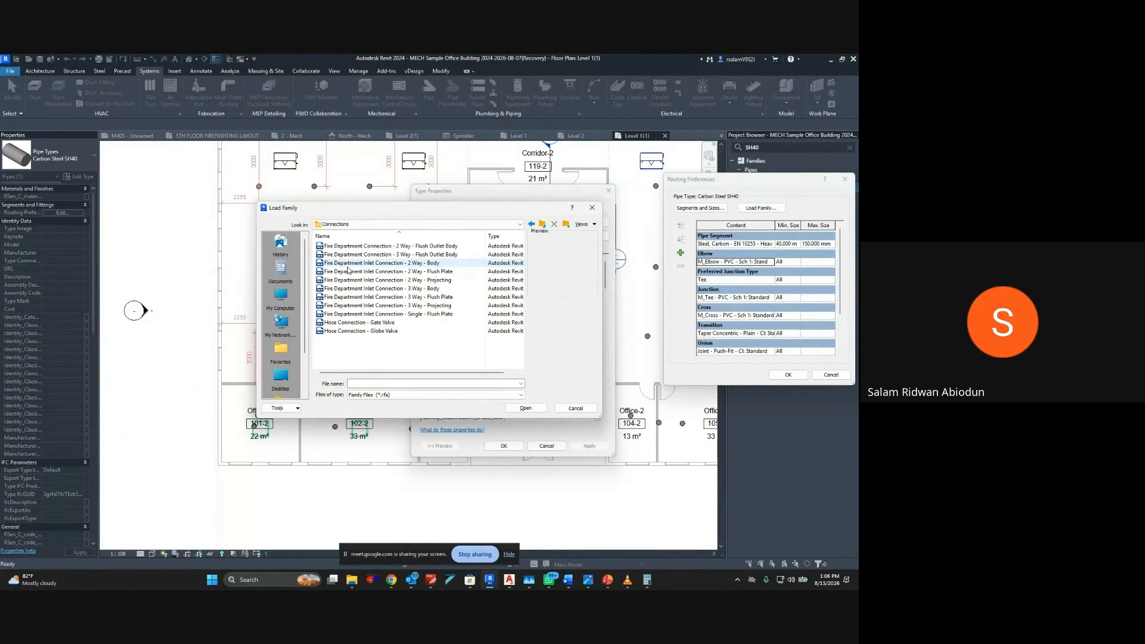
{"action": "left_click", "coordinate": [542, 225]}
Check the Fire Protection Materials folder and its parent folders for fitting families, and close the browser without loading any
{"action": "left_click", "coordinate": [542, 226]}
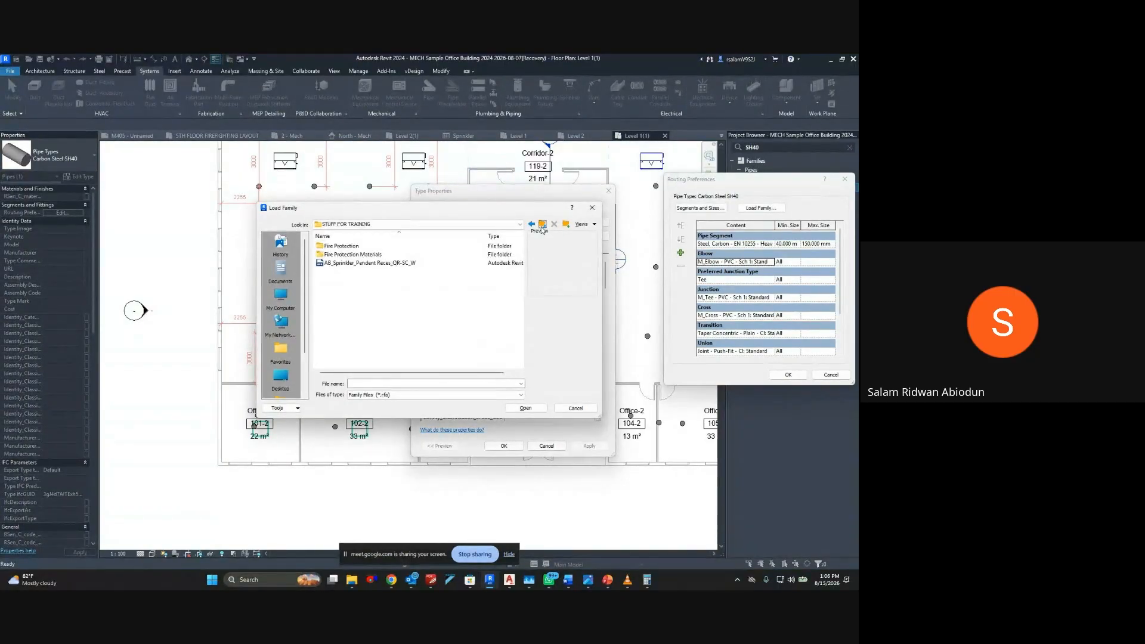
{"action": "double_click", "coordinate": [376, 255]}
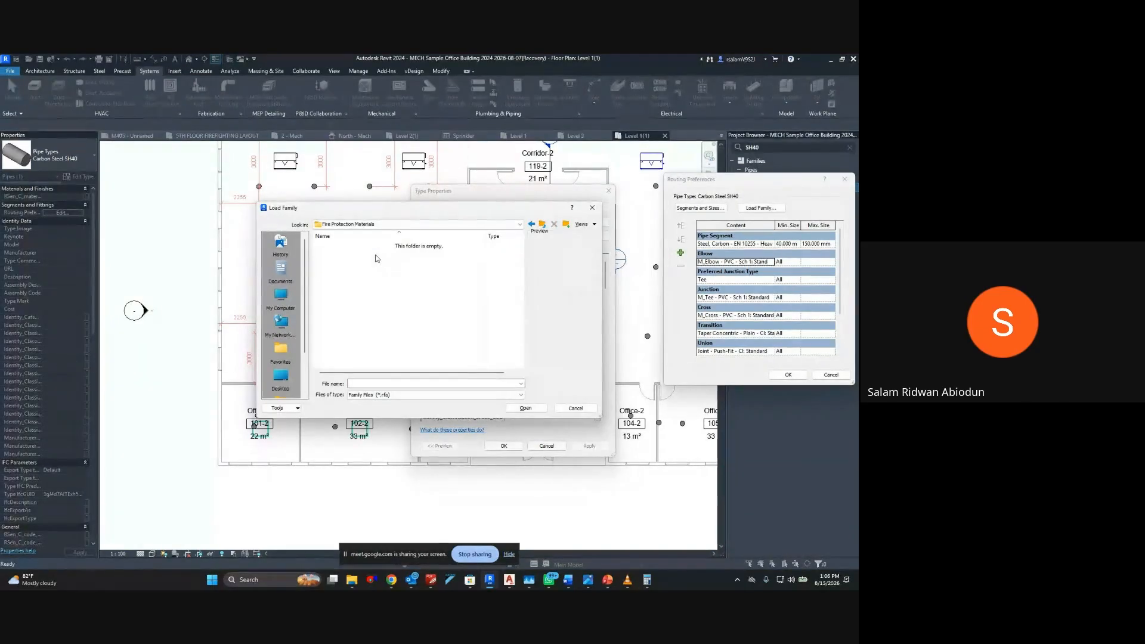
{"action": "left_click", "coordinate": [543, 225]}
{"action": "left_click", "coordinate": [543, 225]}
{"action": "left_click", "coordinate": [542, 225]}
{"action": "left_click", "coordinate": [543, 225]}
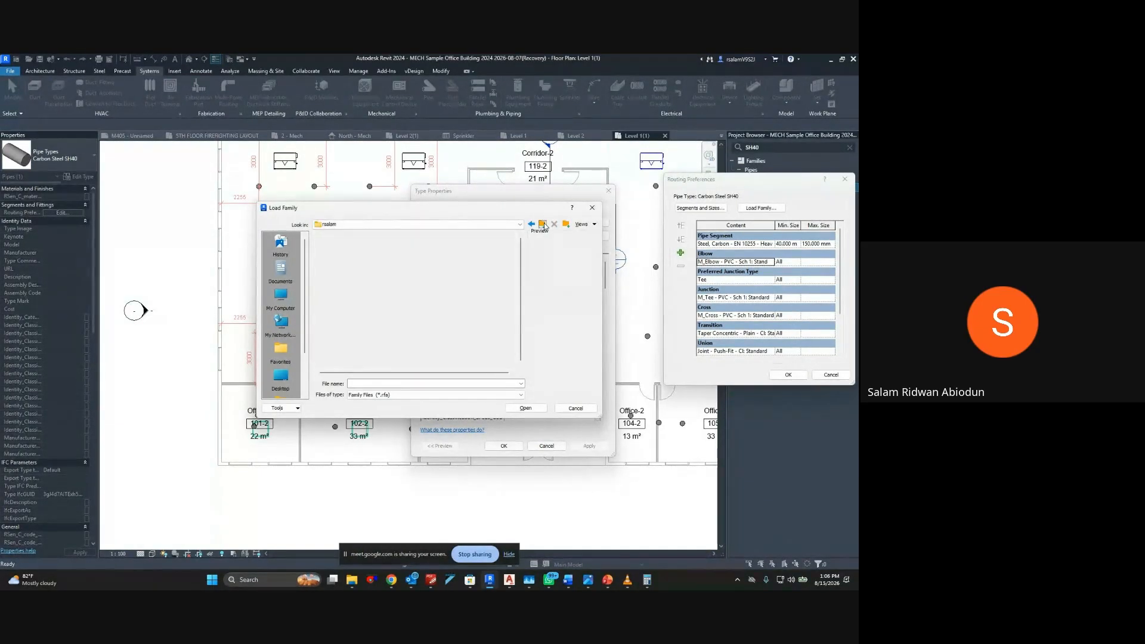
{"action": "left_click", "coordinate": [592, 207]}
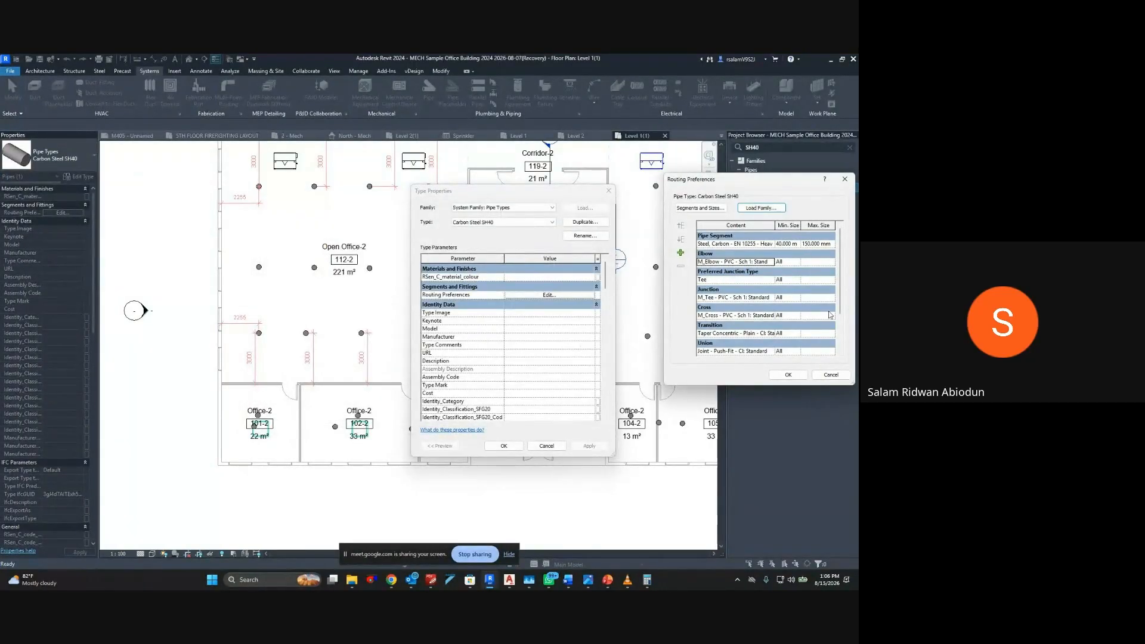
Review the preferred junction type, the junction options and the remaining fittings, and accept the routing preferences
{"action": "left_click", "coordinate": [769, 279]}
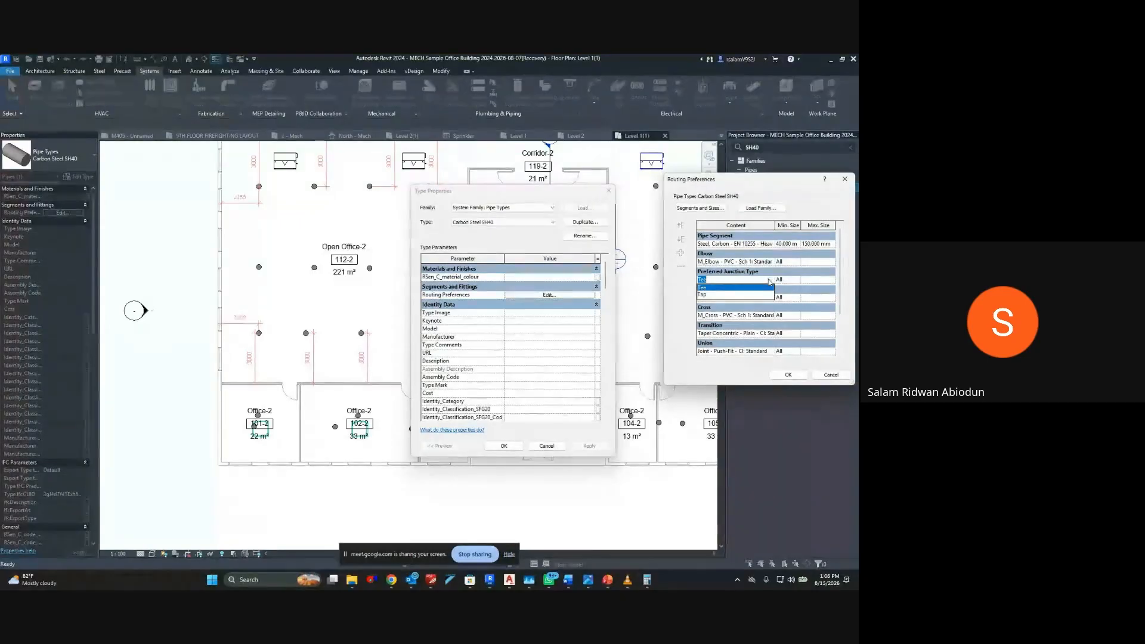
{"action": "left_click", "coordinate": [772, 296]}
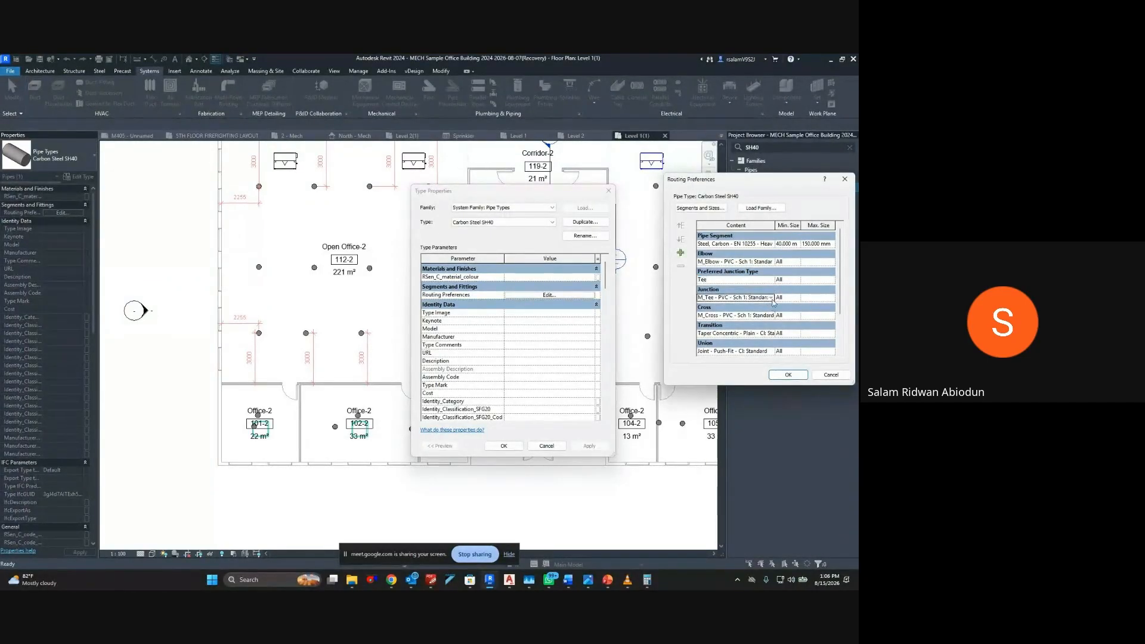
{"action": "left_click", "coordinate": [771, 297]}
{"action": "scroll", "coordinate": [701, 337], "scroll_direction": "up", "scroll_amount": 1}
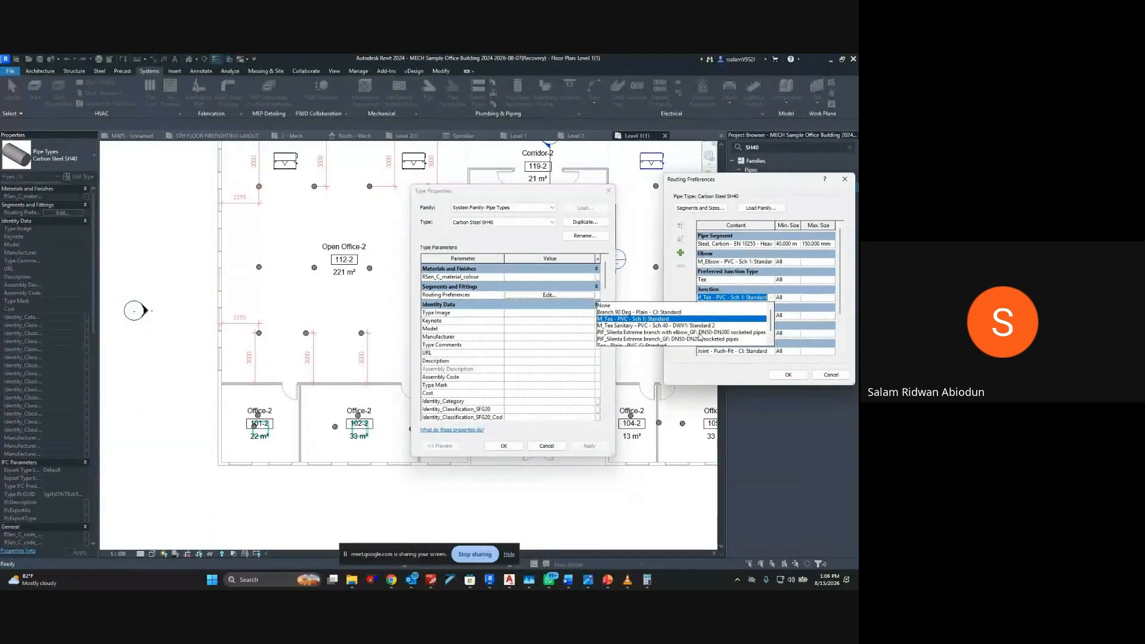
{"action": "key", "text": "Escape"}
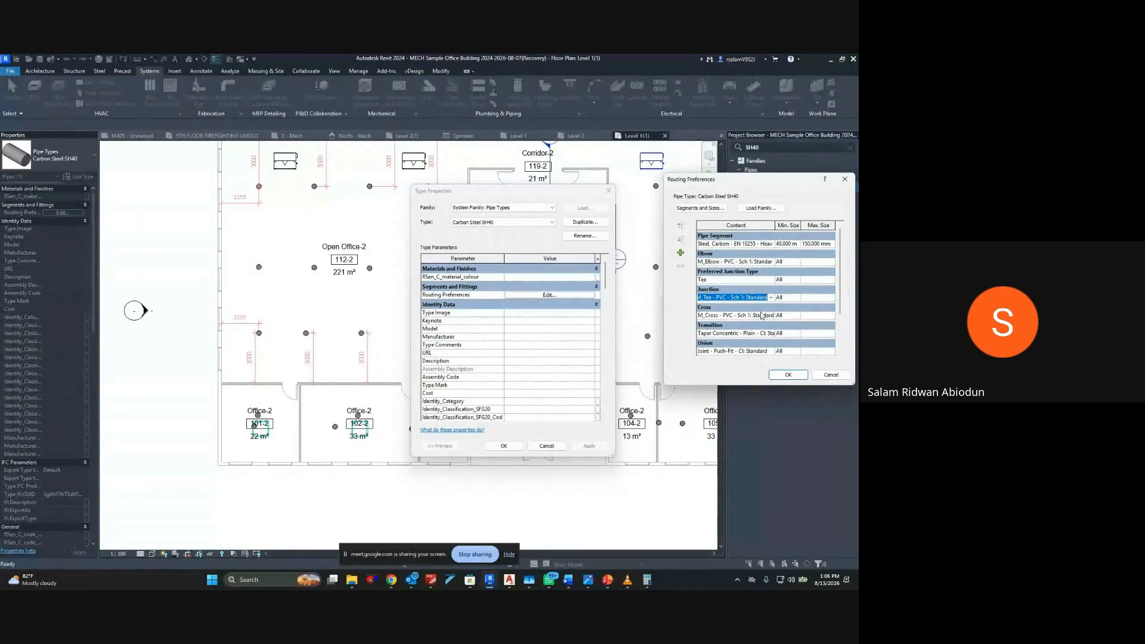
{"action": "scroll", "coordinate": [757, 341], "scroll_direction": "down", "scroll_amount": 2}
{"action": "scroll", "coordinate": [757, 341], "scroll_direction": "down", "scroll_amount": 1}
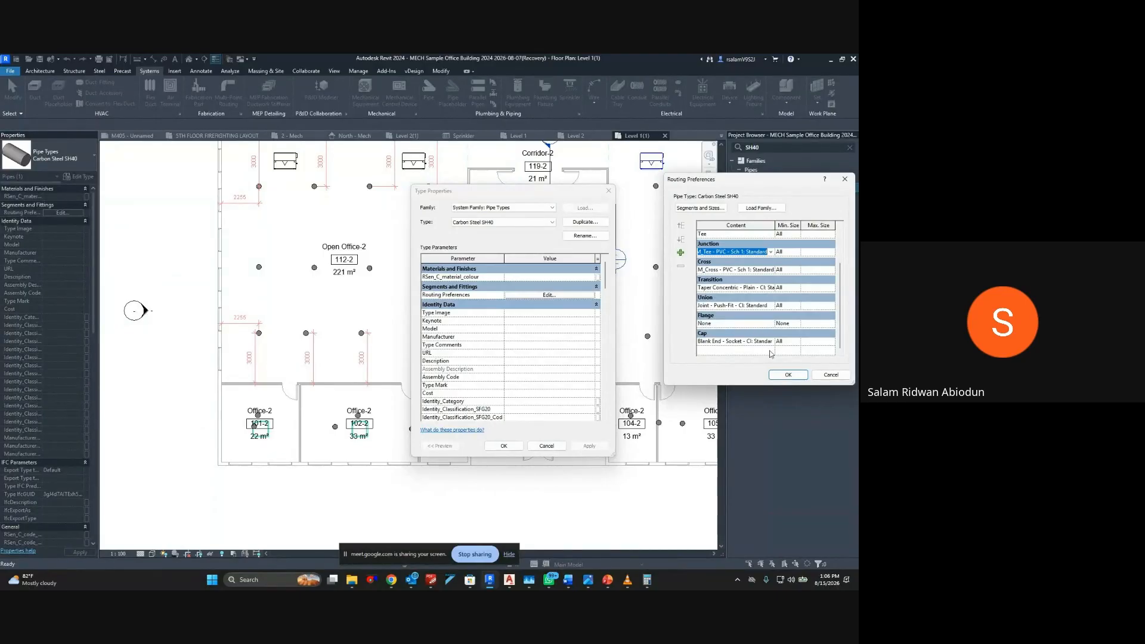
{"action": "left_click", "coordinate": [781, 375]}
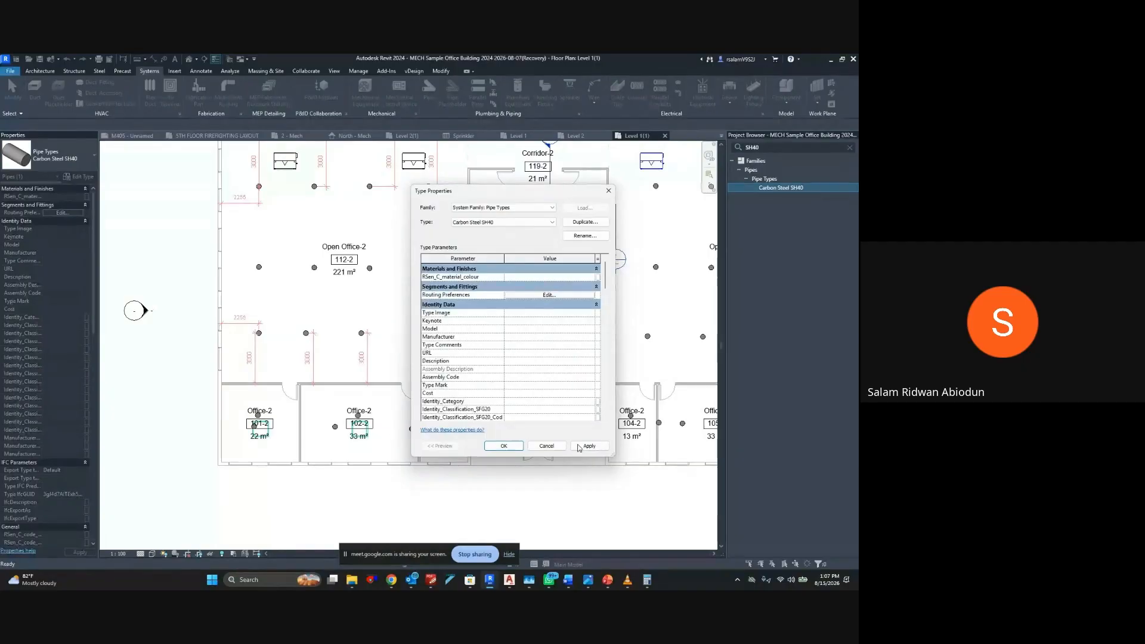
Accept the Carbon Steel SH40 type properties and check the STUFF FOR TRAINING folder without loading a family
{"action": "left_click", "coordinate": [514, 447]}
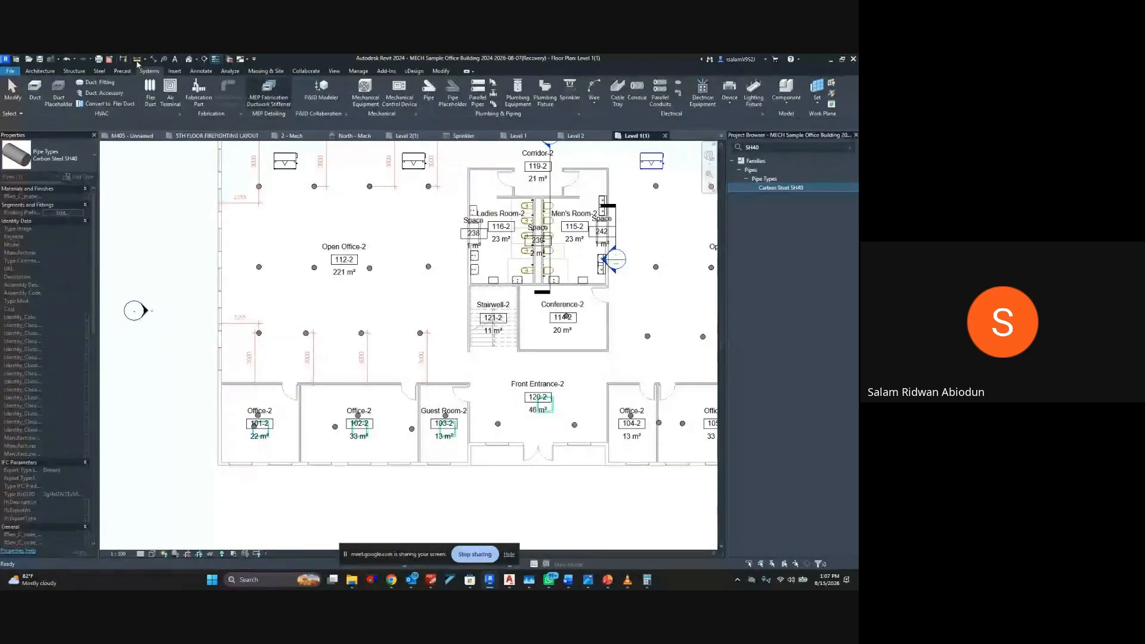
{"action": "left_click", "coordinate": [174, 71]}
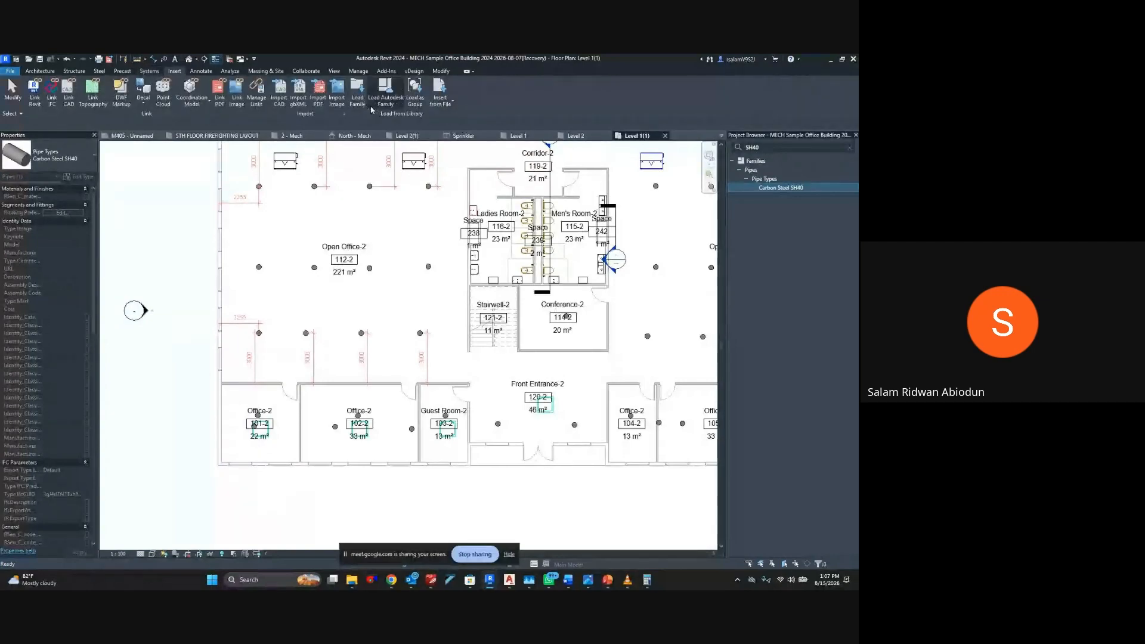
{"action": "left_click", "coordinate": [359, 98]}
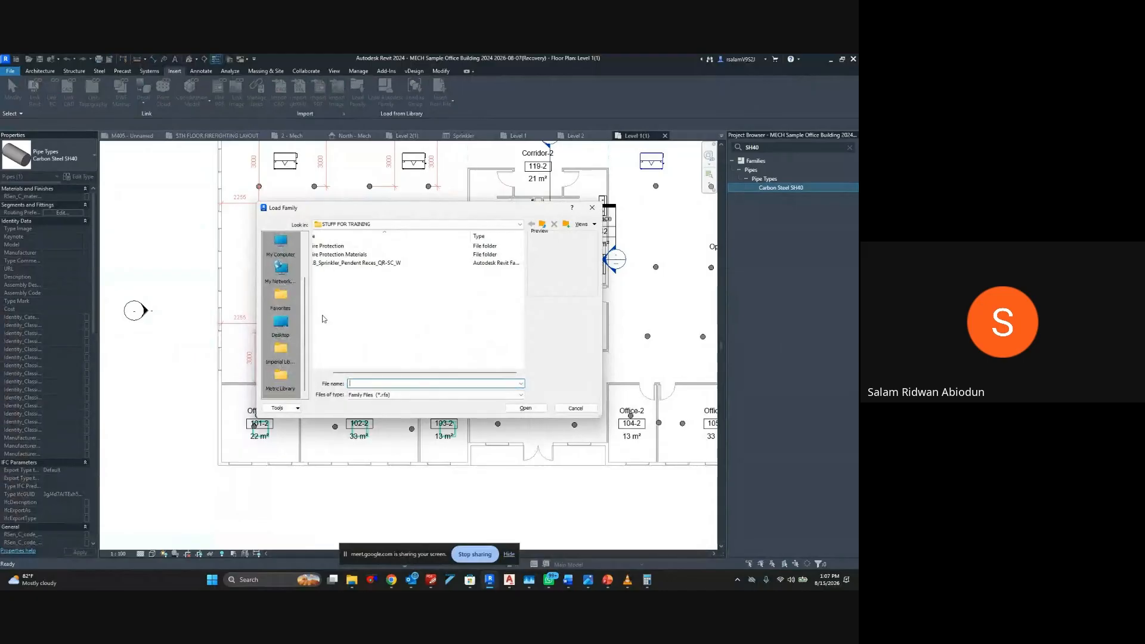
{"action": "scroll", "coordinate": [280, 307], "scroll_direction": "up", "scroll_amount": 2}
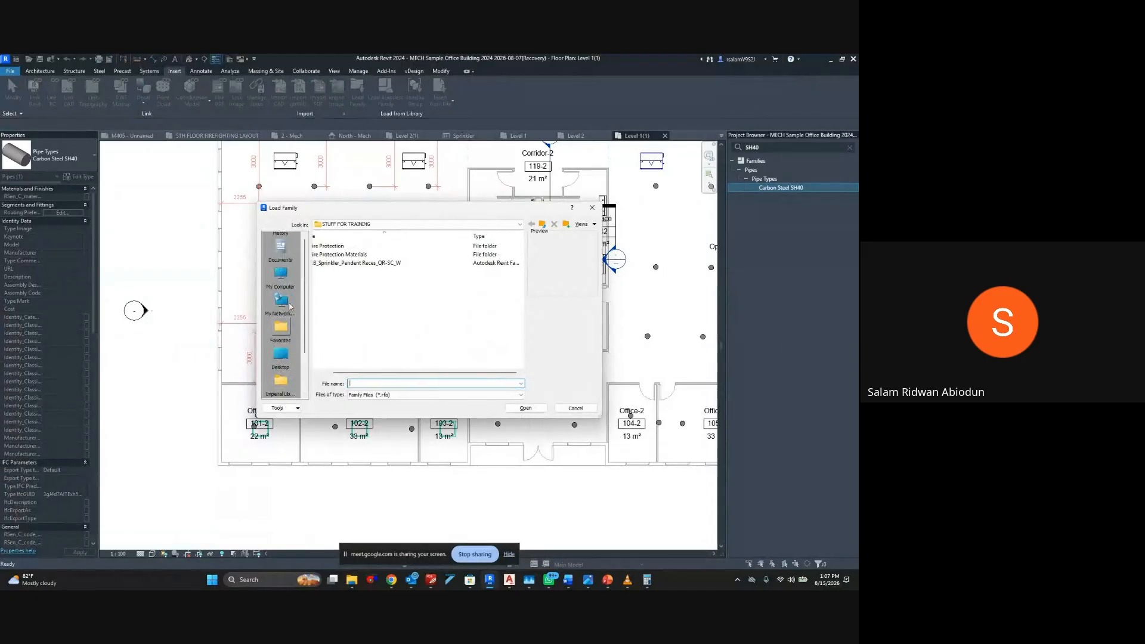
{"action": "left_click", "coordinate": [576, 409]}
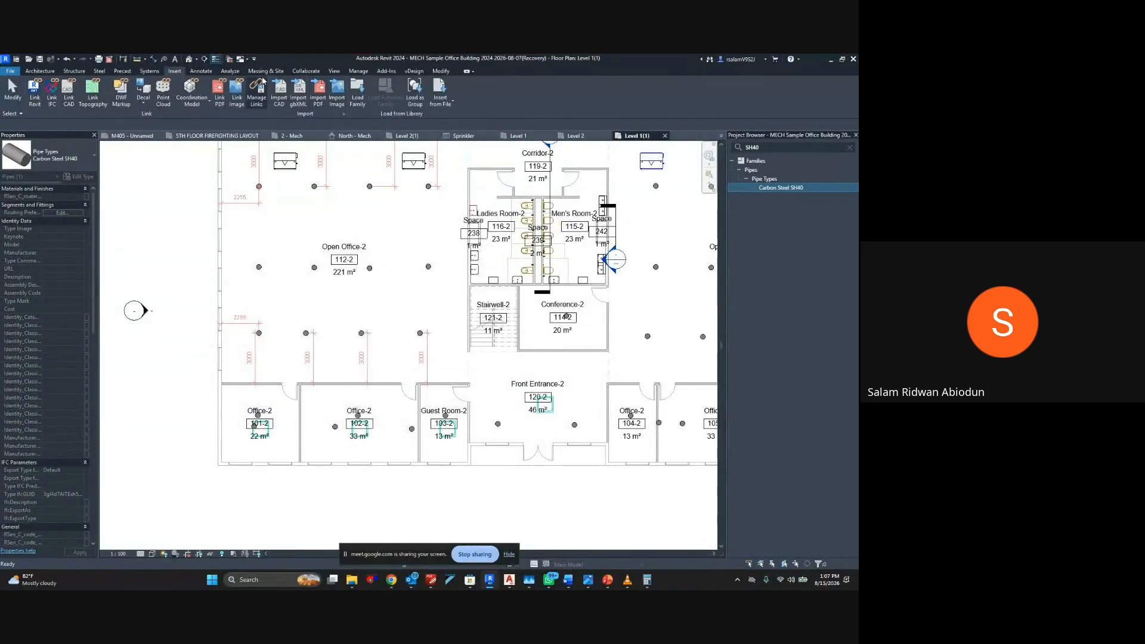
Set the pipe's middle elevation to 2750 mm and draw a pipe from the leftmost mechanical unit in Open Office-2 down through the room
{"action": "left_click", "coordinate": [149, 71]}
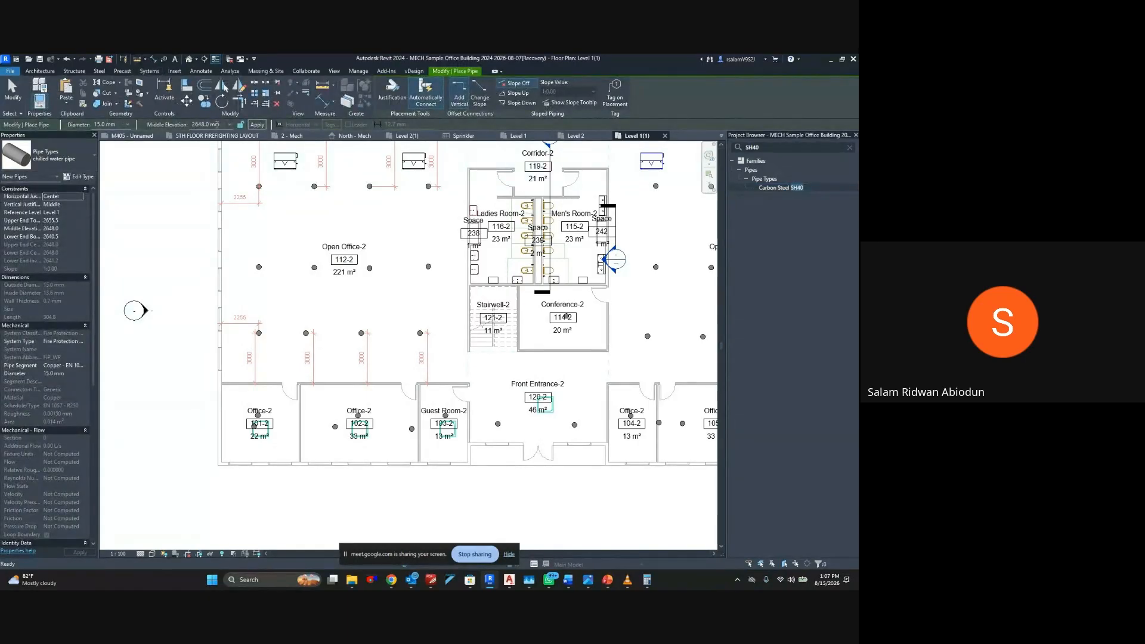
{"action": "left_click", "coordinate": [217, 125]}
{"action": "type", "text": "2750"}
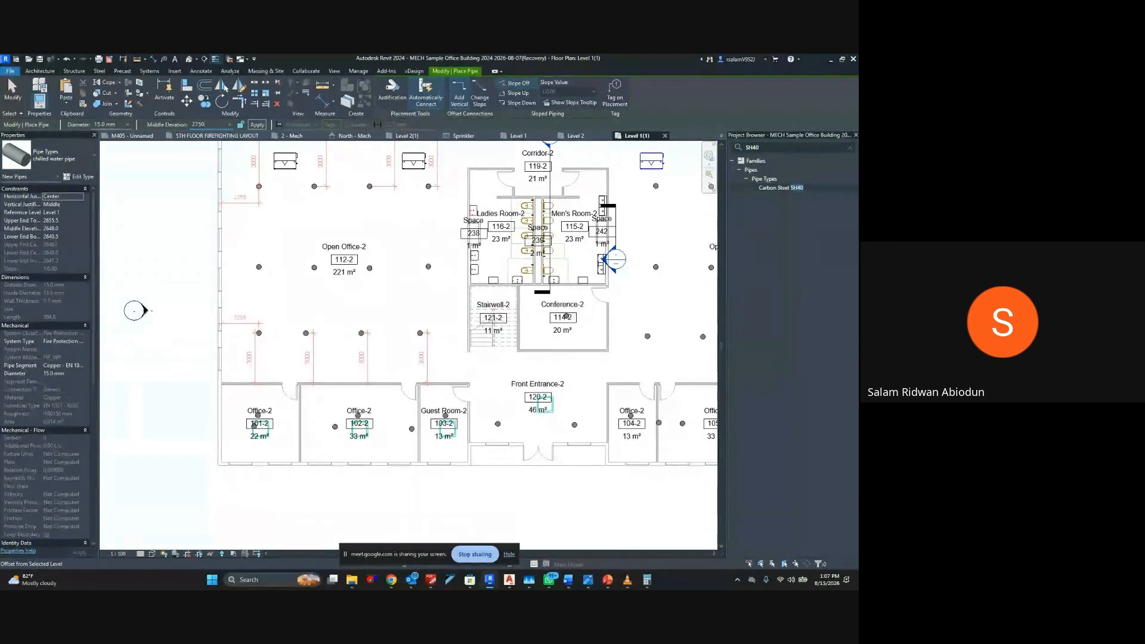
{"action": "key", "text": "Return"}
{"action": "middle_click_drag", "start_coordinate": [311, 206], "coordinate": [317, 263]}
{"action": "left_click", "coordinate": [264, 244]}
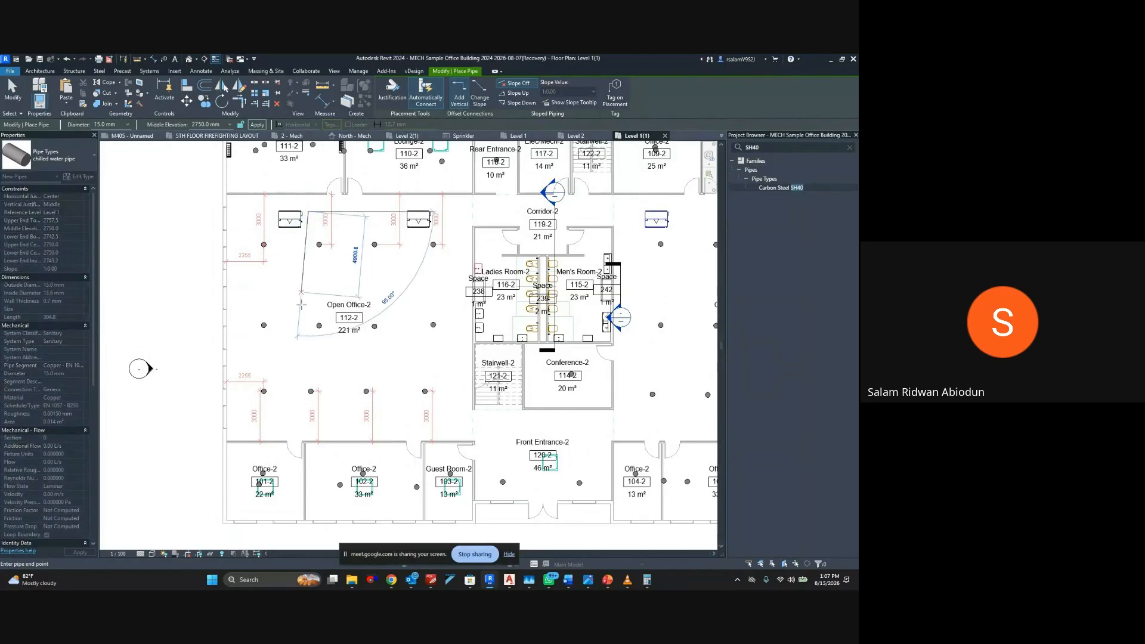
{"action": "left_click", "coordinate": [308, 326]}
{"action": "key", "text": "Escape"}
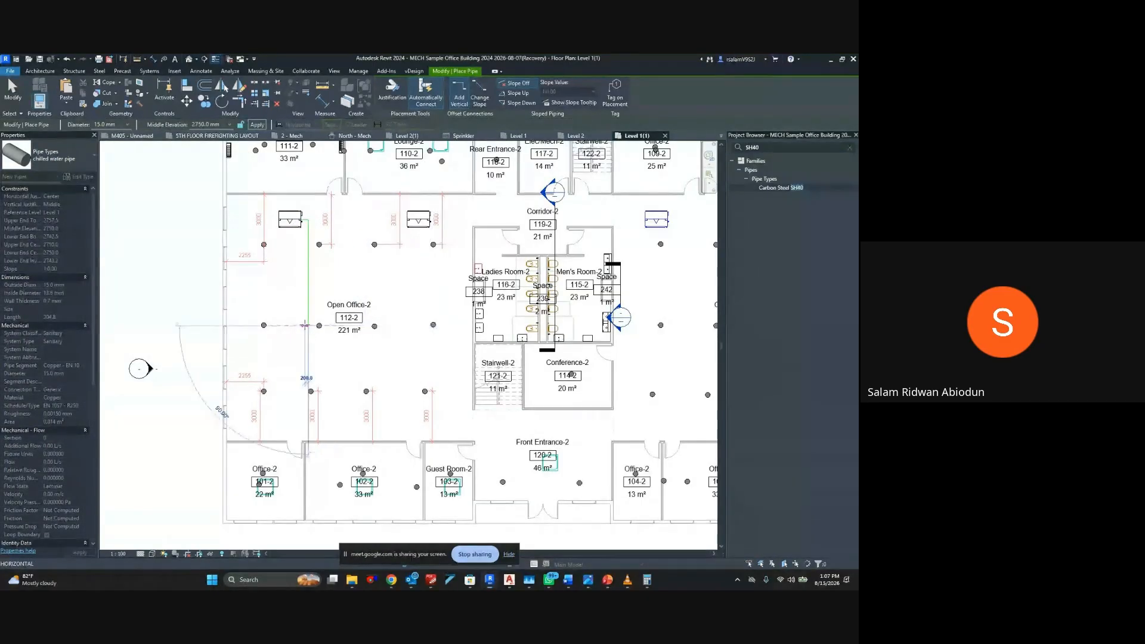
{"action": "key", "text": "Escape"}
Review the enabled and visible filters in the Firefighting Plan view template, leaving them as they are
{"action": "scroll", "coordinate": [299, 223], "scroll_direction": "up", "scroll_amount": 4}
{"action": "scroll", "coordinate": [297, 223], "scroll_direction": "up", "scroll_amount": 3}
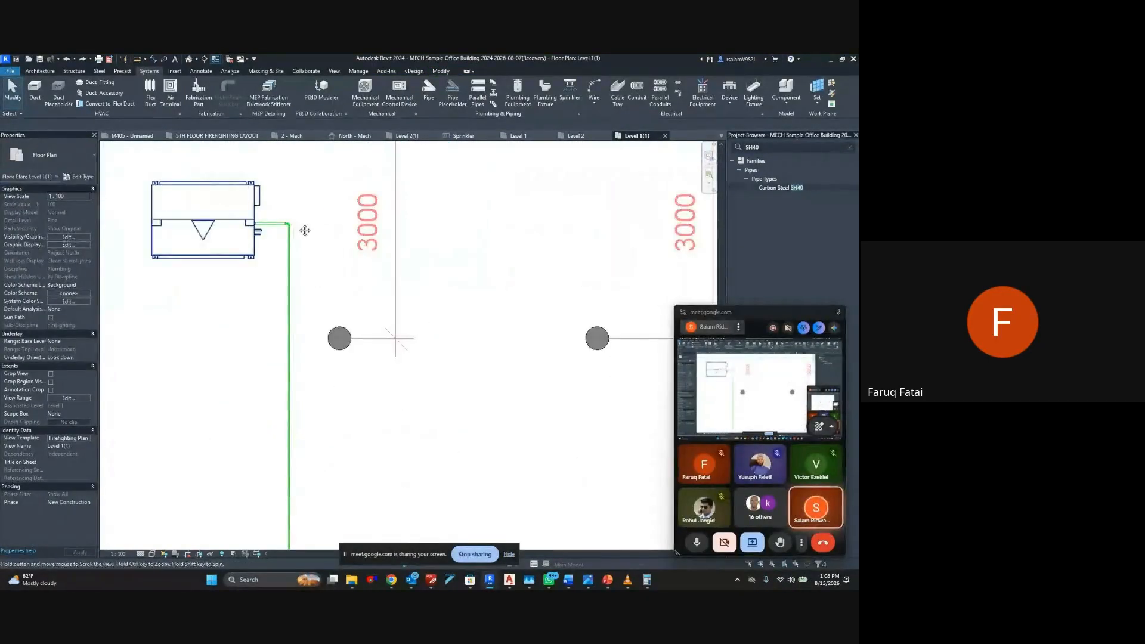
{"action": "left_click", "coordinate": [64, 439]}
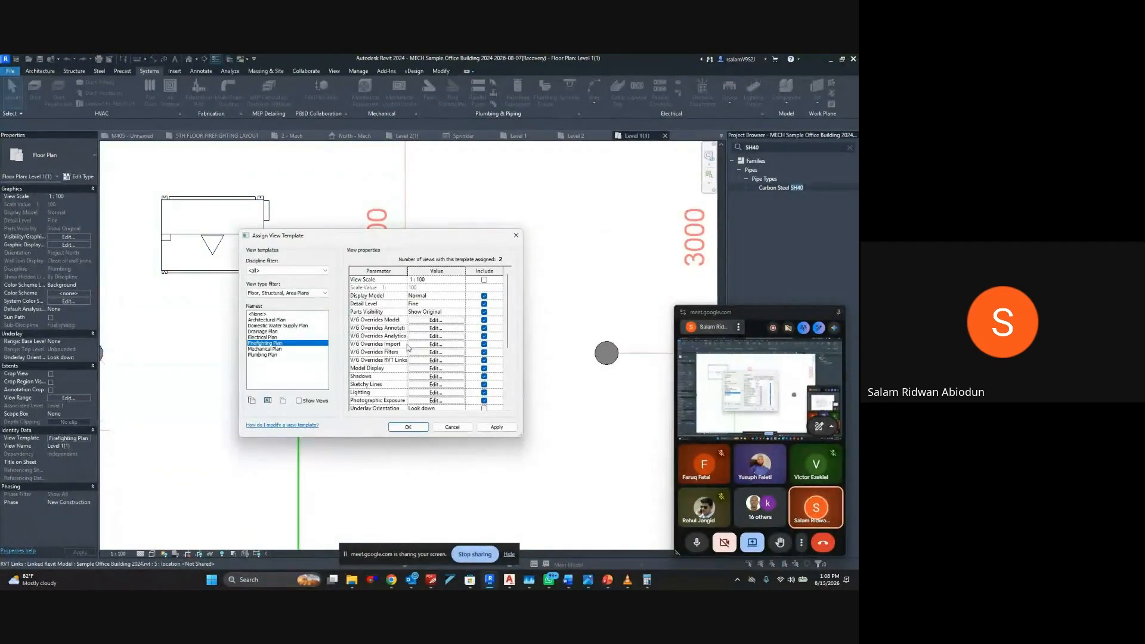
{"action": "left_click", "coordinate": [435, 352]}
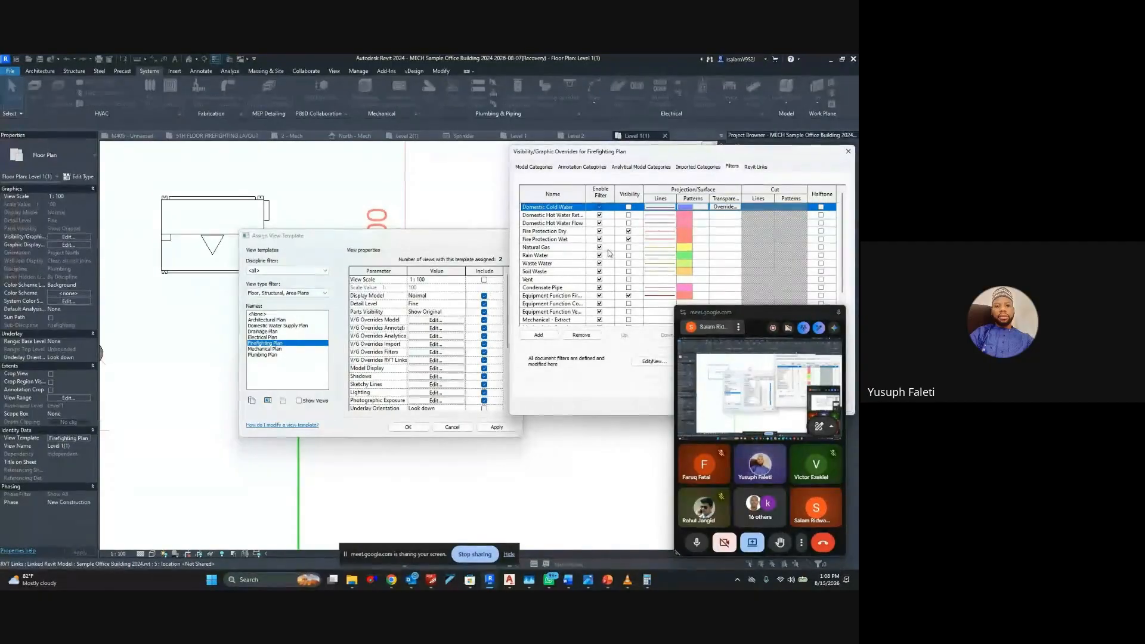
{"action": "scroll", "coordinate": [606, 261], "scroll_direction": "down", "scroll_amount": 2}
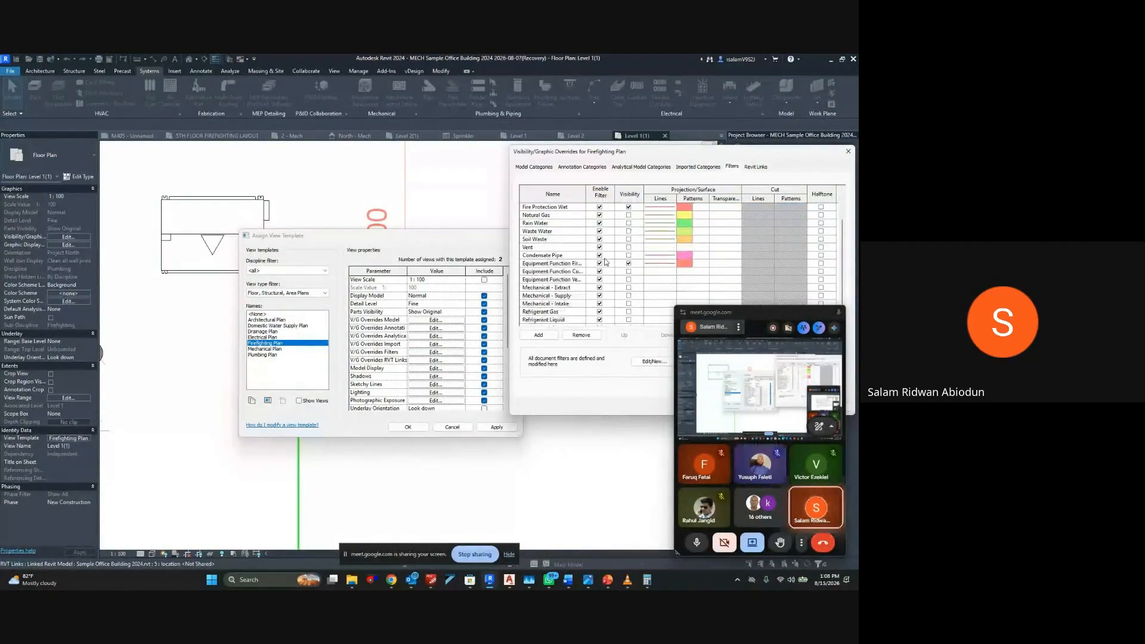
{"action": "scroll", "coordinate": [606, 261], "scroll_direction": "up", "scroll_amount": 1}
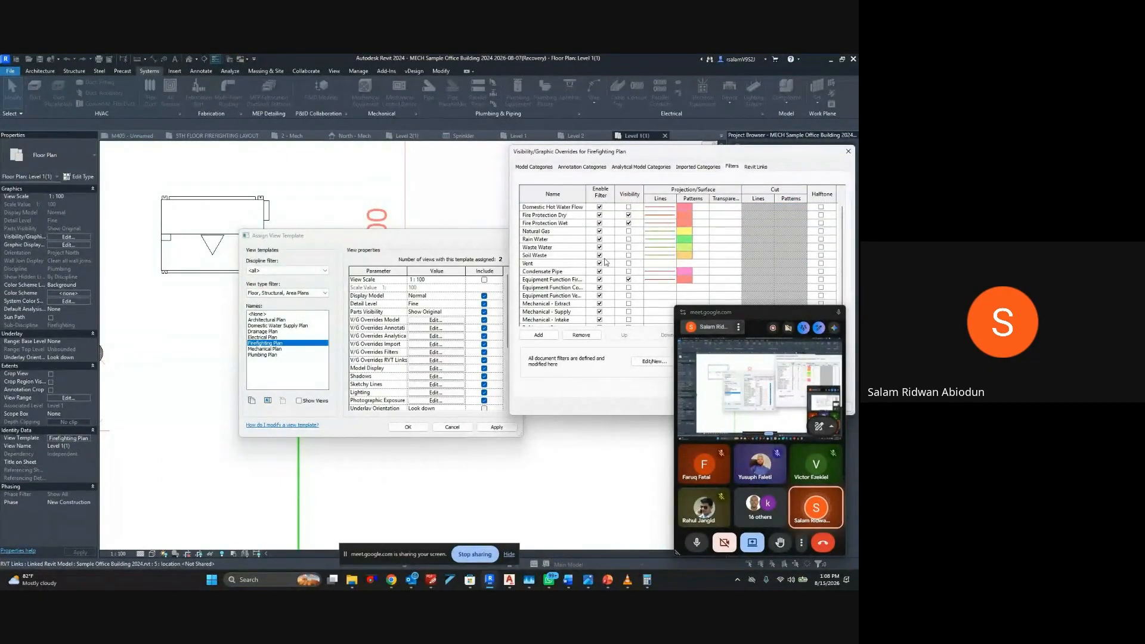
{"action": "scroll", "coordinate": [605, 262], "scroll_direction": "up", "scroll_amount": 1}
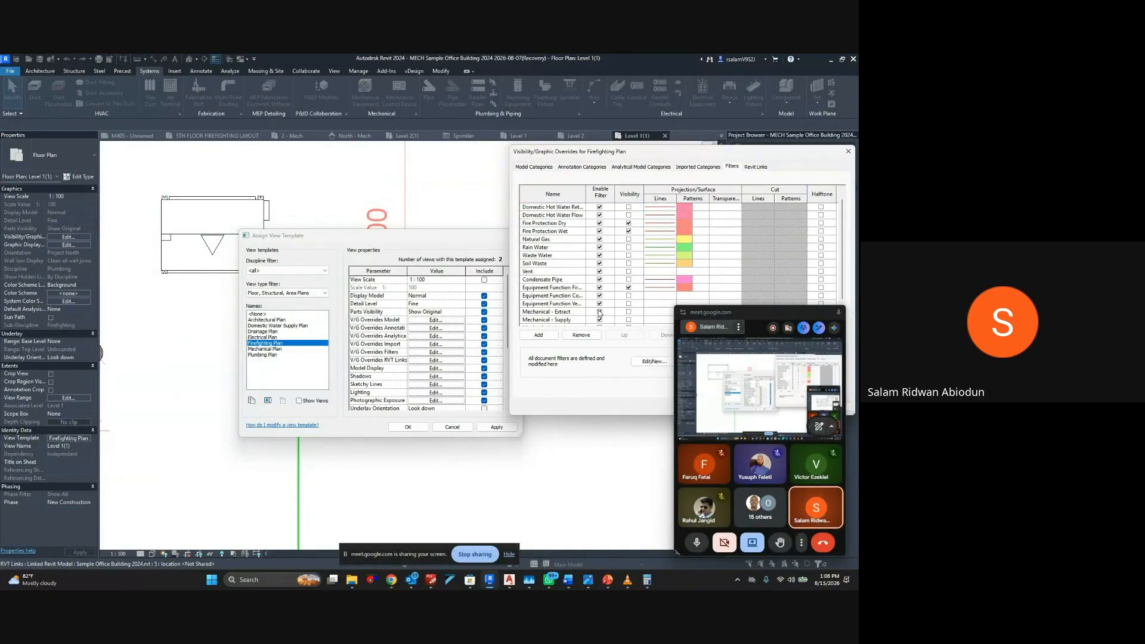
{"action": "scroll", "coordinate": [600, 312], "scroll_direction": "down", "scroll_amount": 1}
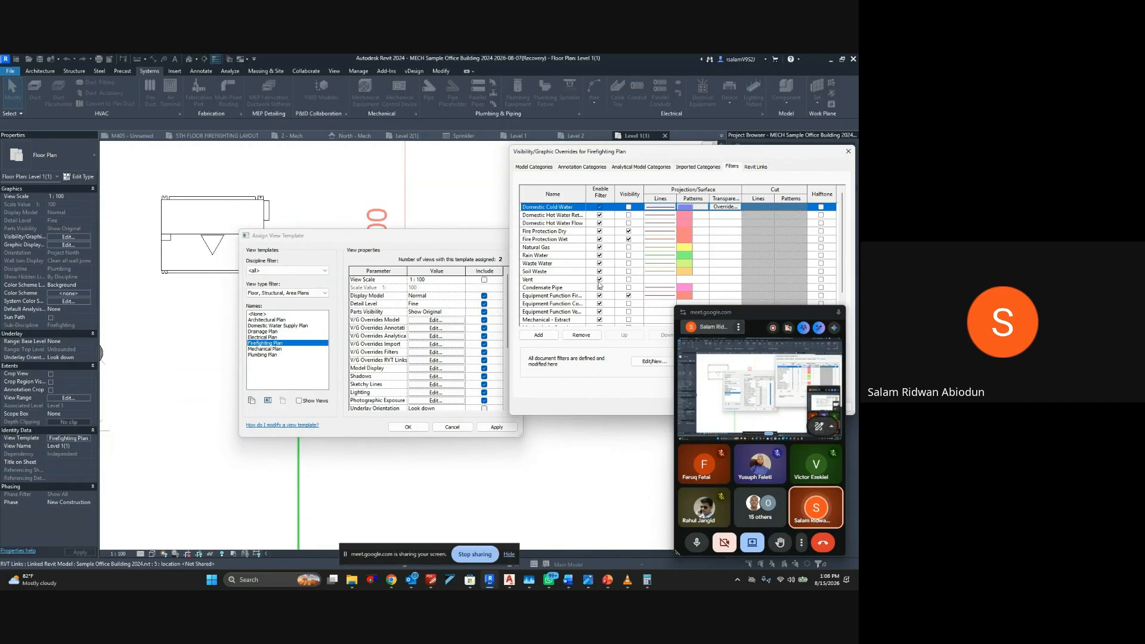
{"action": "scroll", "coordinate": [602, 296], "scroll_direction": "down", "scroll_amount": 1}
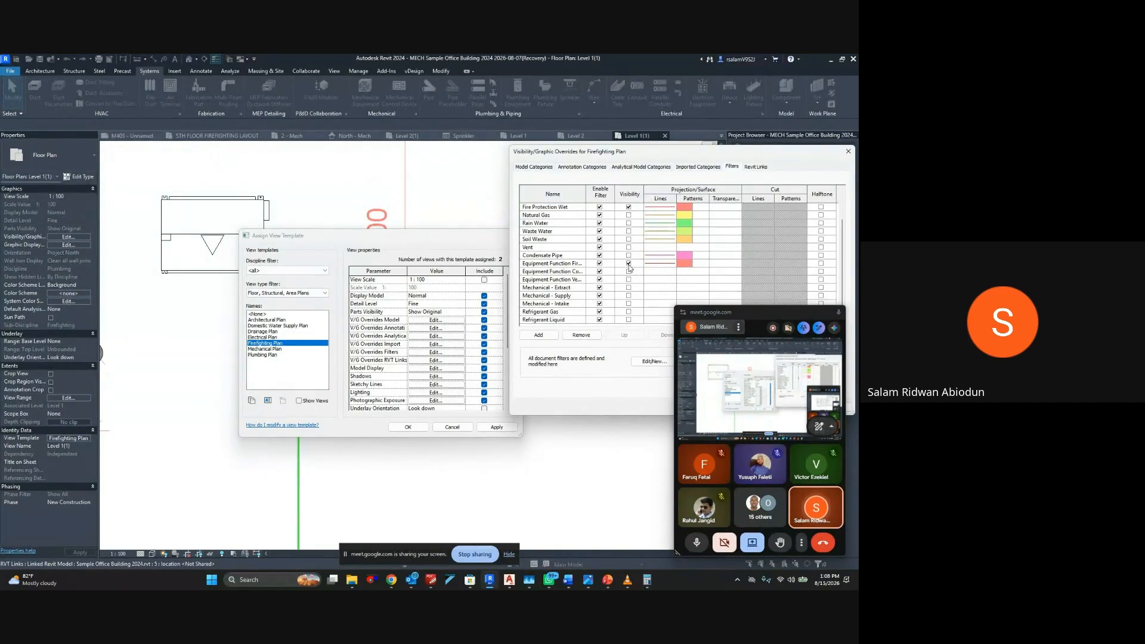
{"action": "scroll", "coordinate": [618, 254], "scroll_direction": "up", "scroll_amount": 2}
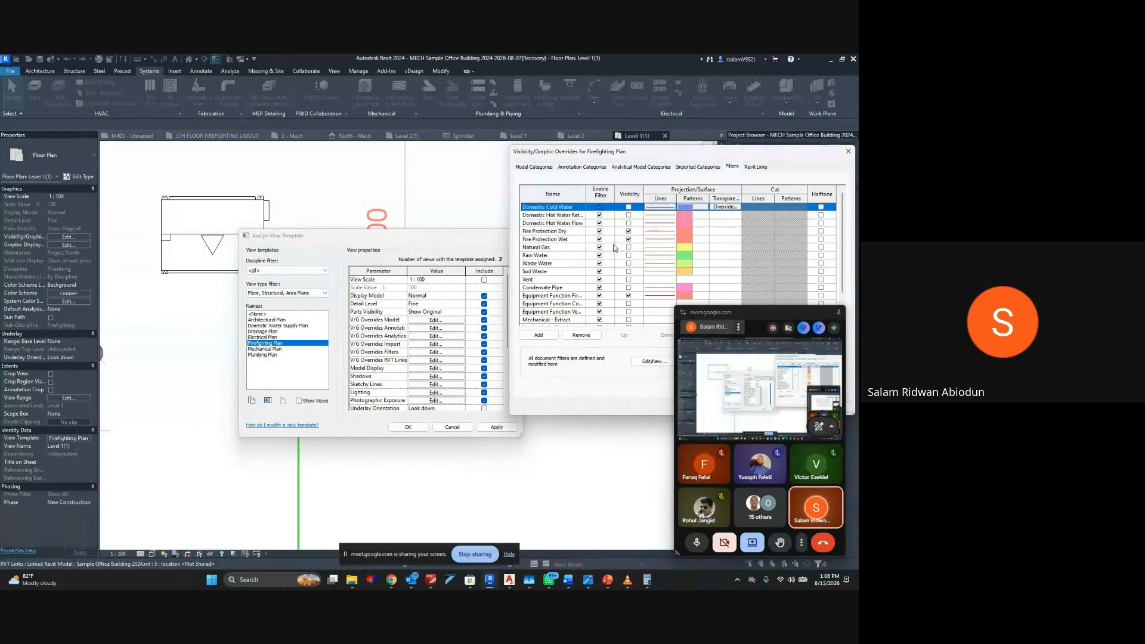
{"action": "scroll", "coordinate": [615, 250], "scroll_direction": "down", "scroll_amount": 1}
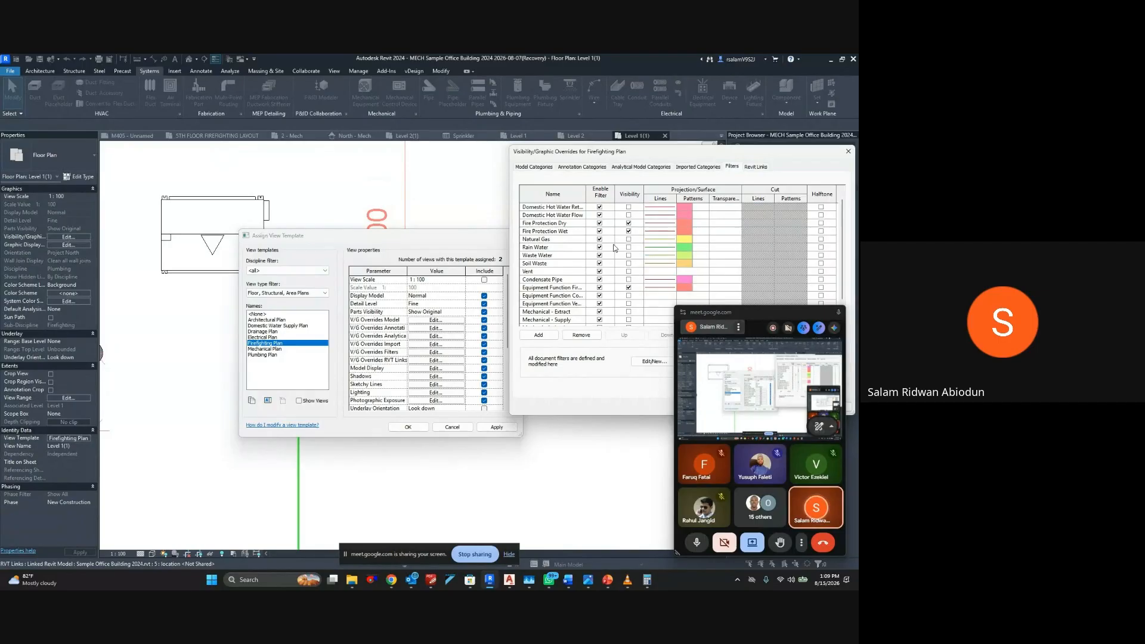
{"action": "key", "text": "Escape"}
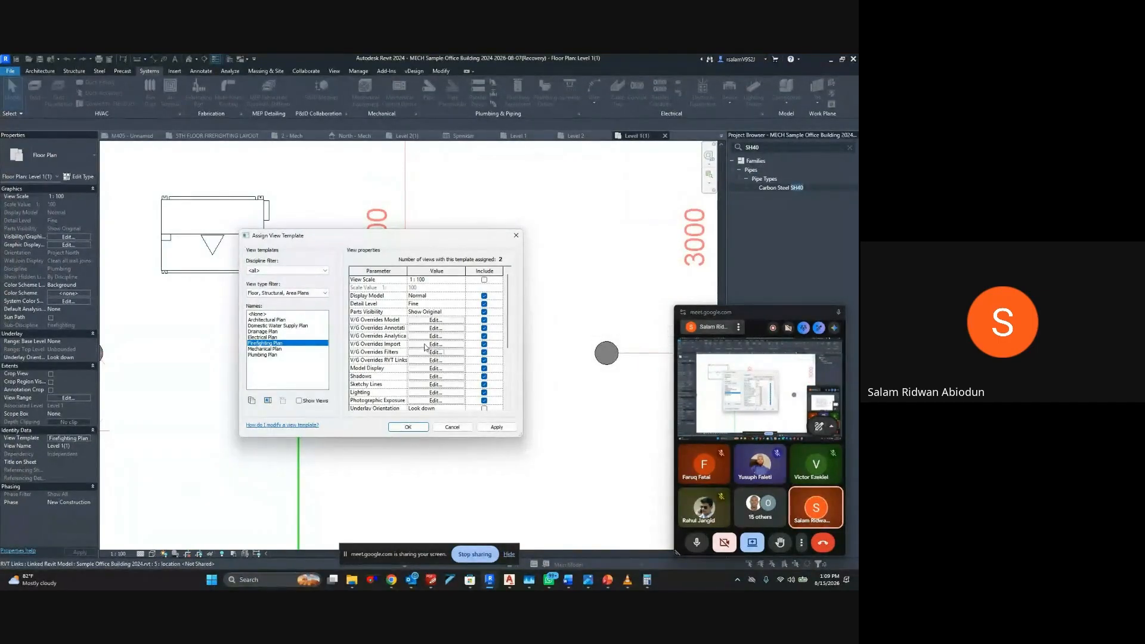
Hide the Mechanical Equipment model category in the Firefighting Plan view template and apply the template
{"action": "left_click", "coordinate": [441, 320]}
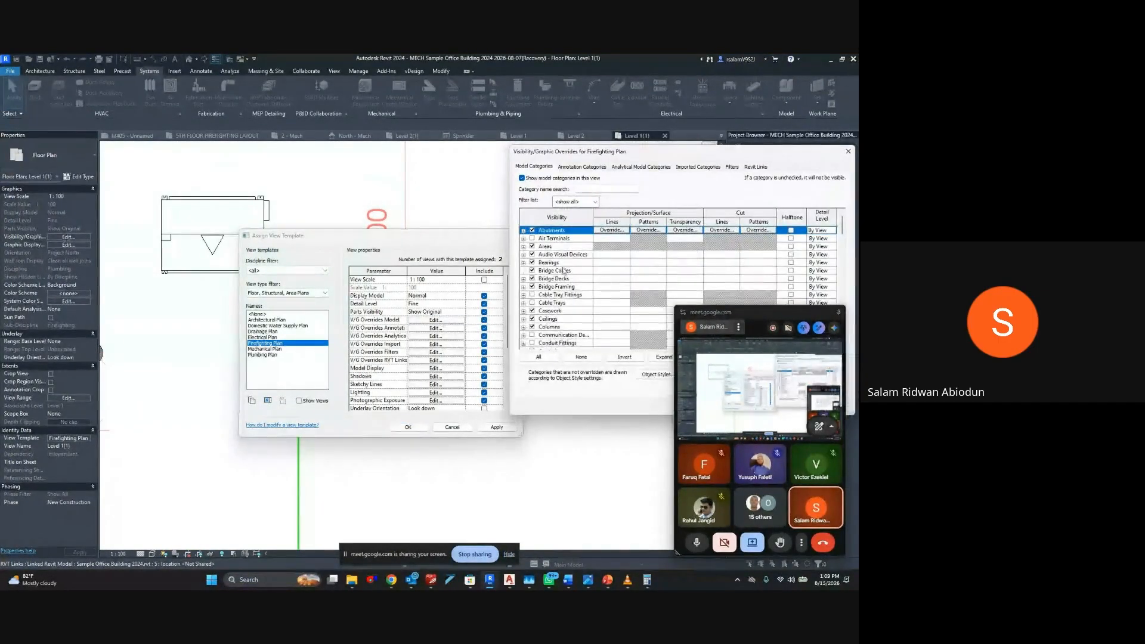
{"action": "scroll", "coordinate": [564, 274], "scroll_direction": "down", "scroll_amount": 5}
{"action": "scroll", "coordinate": [564, 274], "scroll_direction": "down", "scroll_amount": 7}
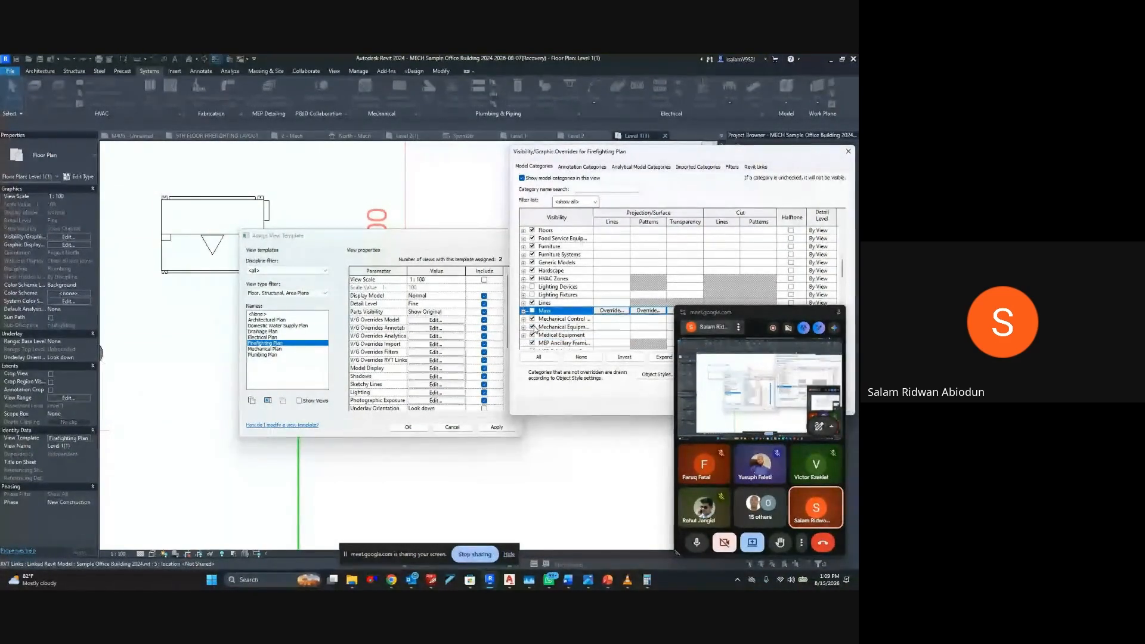
{"action": "left_click", "coordinate": [532, 327]}
{"action": "scroll", "coordinate": [578, 339], "scroll_direction": "down", "scroll_amount": 2}
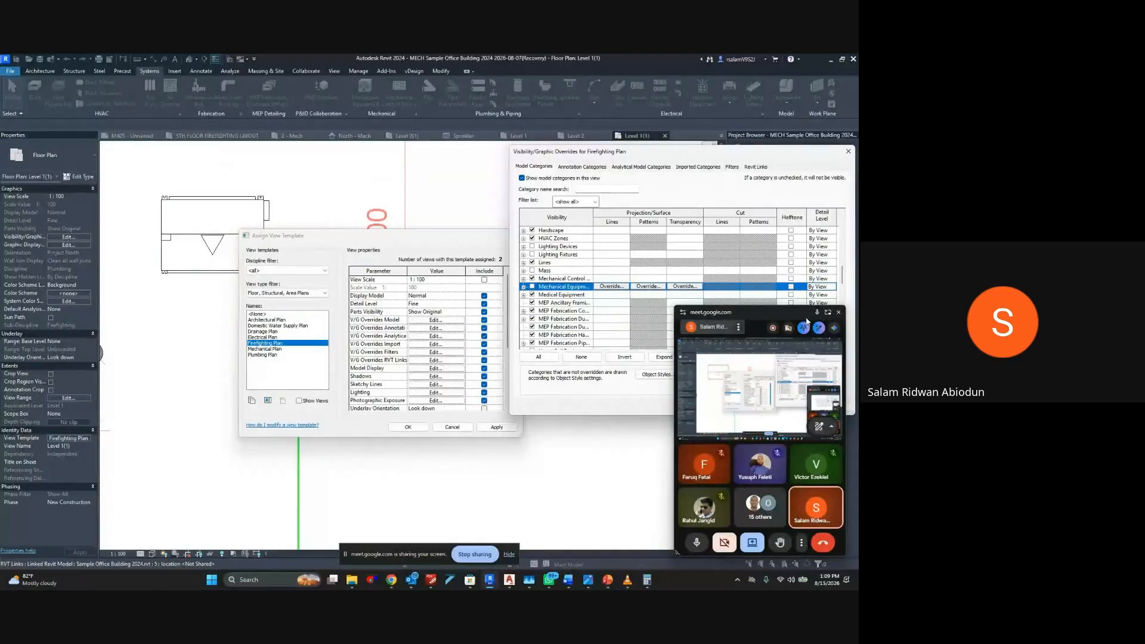
{"action": "left_click", "coordinate": [839, 313]}
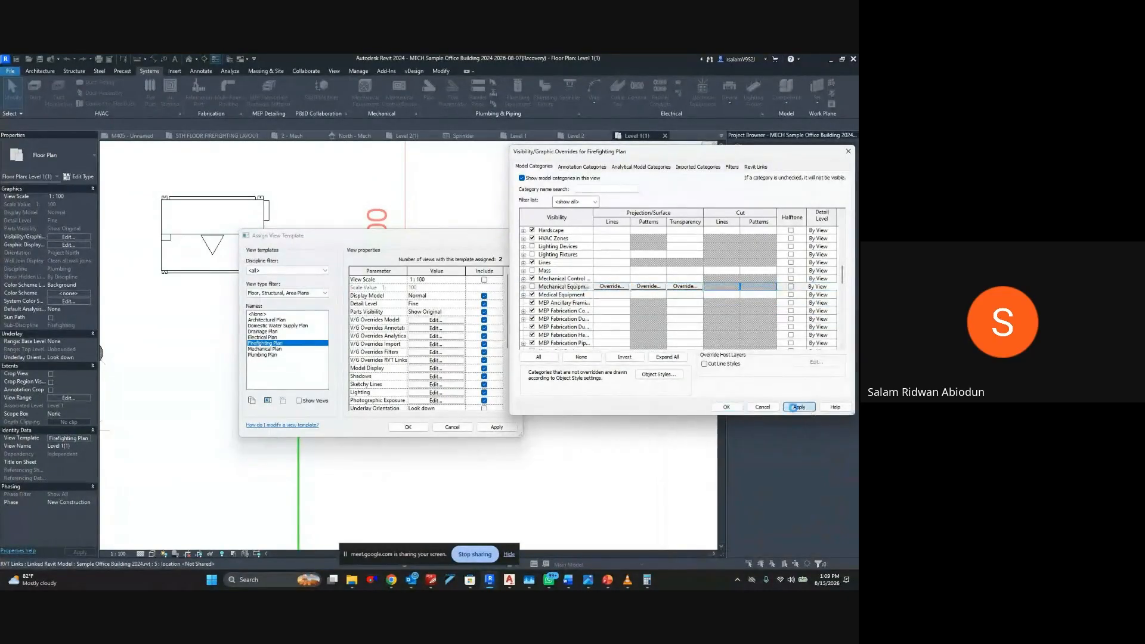
{"action": "left_click", "coordinate": [726, 407]}
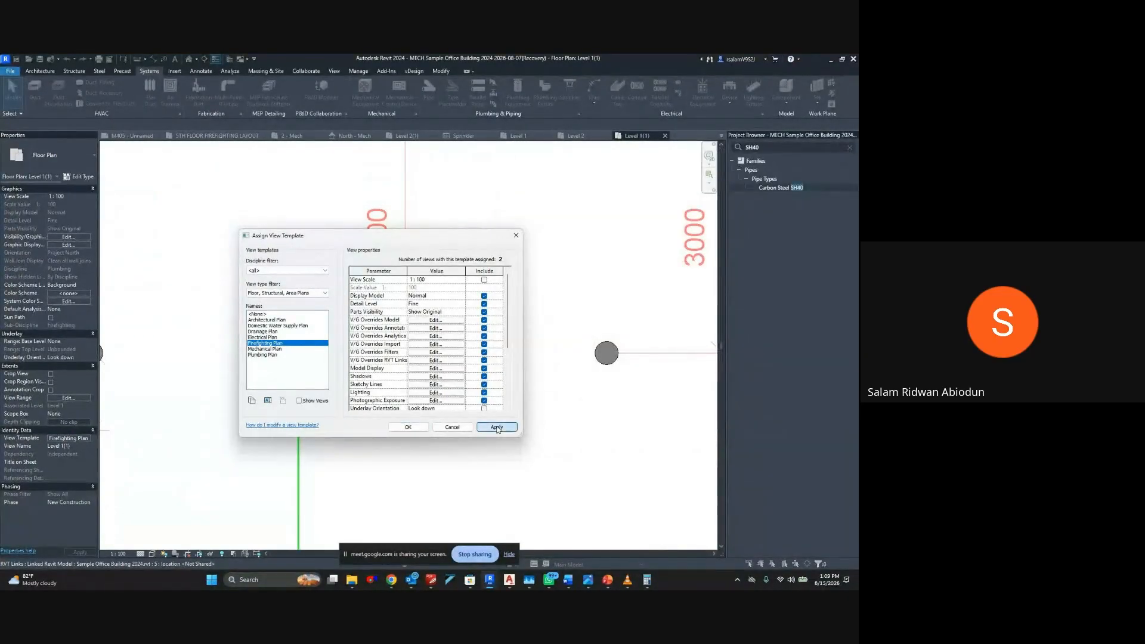
{"action": "left_click", "coordinate": [408, 427]}
Change the short horizontal pipe in Open Office-2 to the Carbon Steel SH40 type and check its available system types
{"action": "scroll", "coordinate": [443, 337], "scroll_direction": "down", "scroll_amount": 3}
{"action": "scroll", "coordinate": [421, 268], "scroll_direction": "up", "scroll_amount": 4}
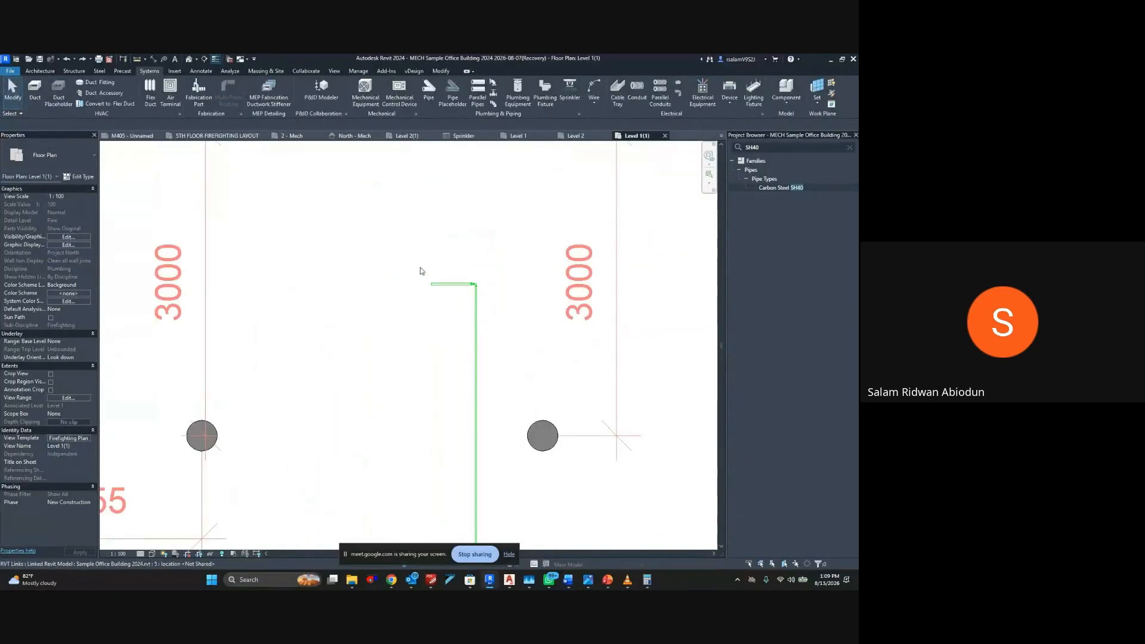
{"action": "scroll", "coordinate": [415, 269], "scroll_direction": "down", "scroll_amount": 3}
{"action": "scroll", "coordinate": [428, 286], "scroll_direction": "down", "scroll_amount": 1}
{"action": "left_click", "coordinate": [431, 275]}
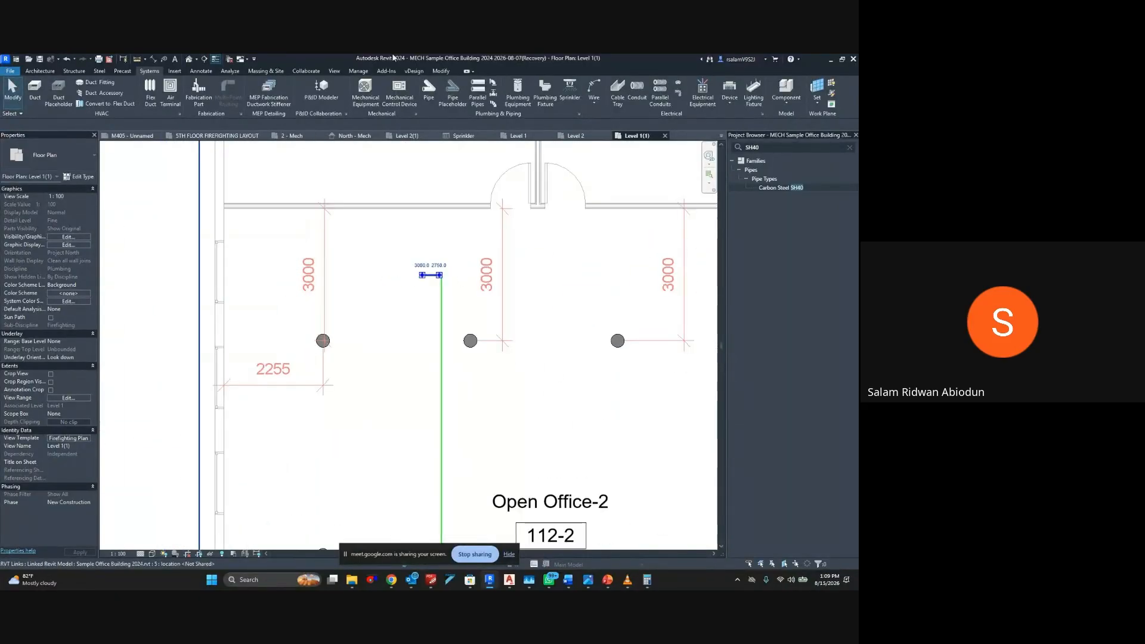
{"action": "left_click", "coordinate": [53, 156]}
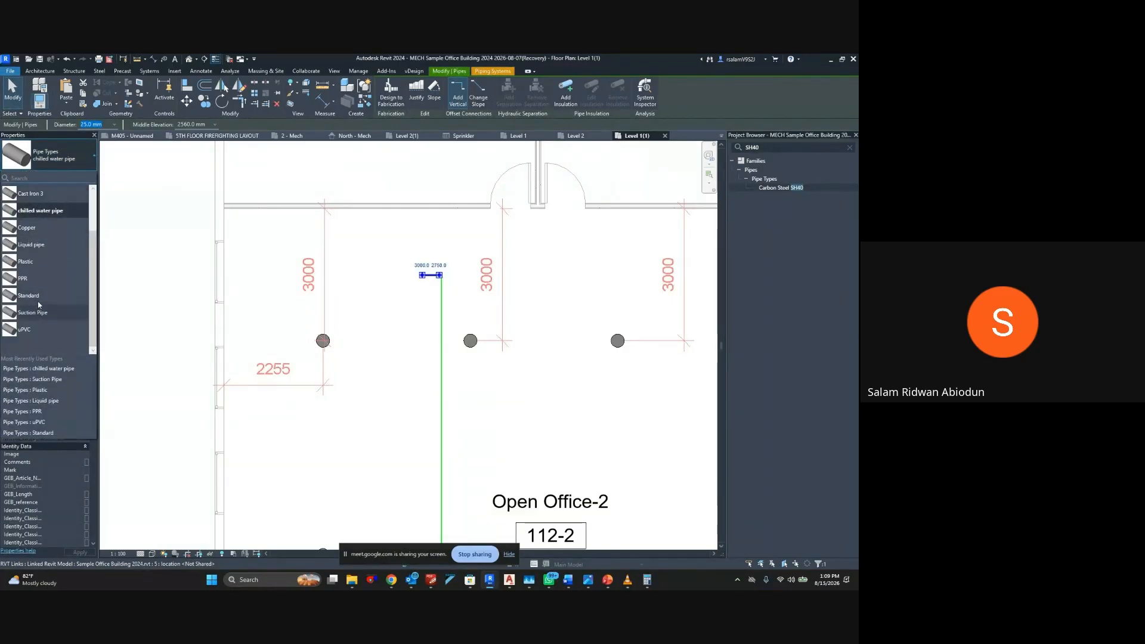
{"action": "scroll", "coordinate": [38, 235], "scroll_direction": "up", "scroll_amount": 2}
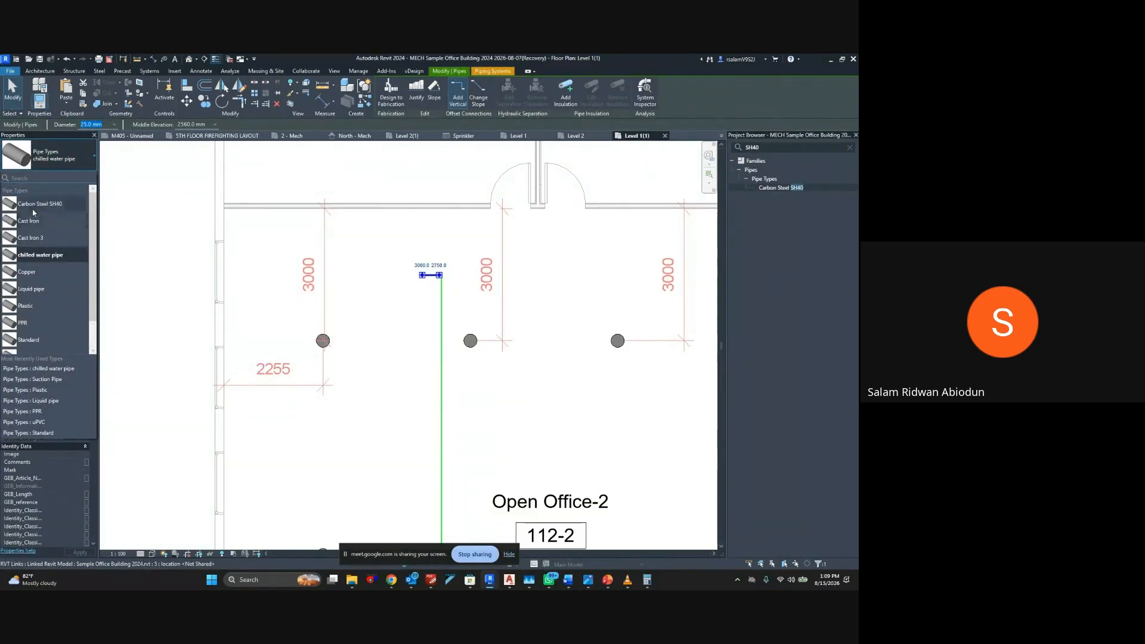
{"action": "left_click", "coordinate": [35, 205]}
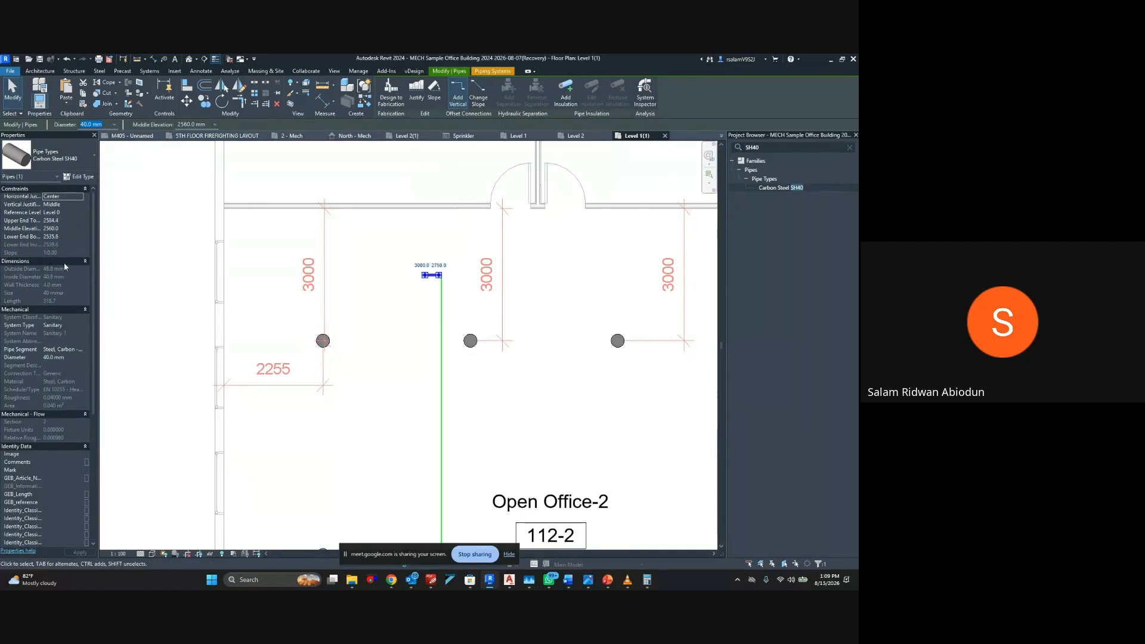
{"action": "left_click", "coordinate": [58, 326]}
{"action": "left_click", "coordinate": [58, 325]}
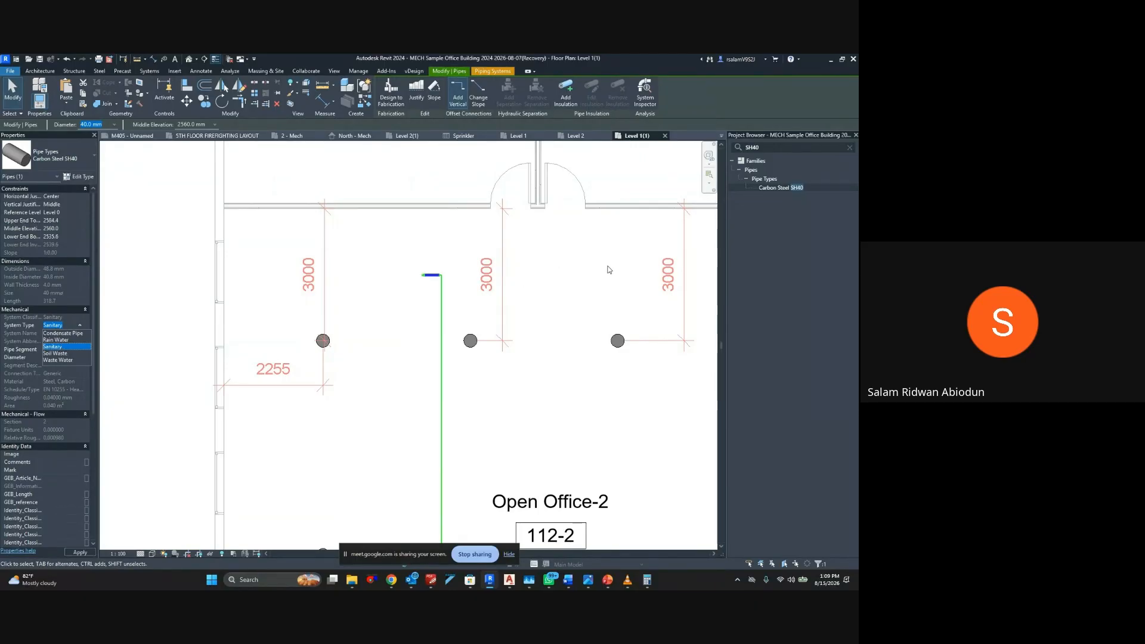
Search the project's families for WASTE and duplicate the Waste Water piping system
{"action": "left_click", "coordinate": [775, 146]}
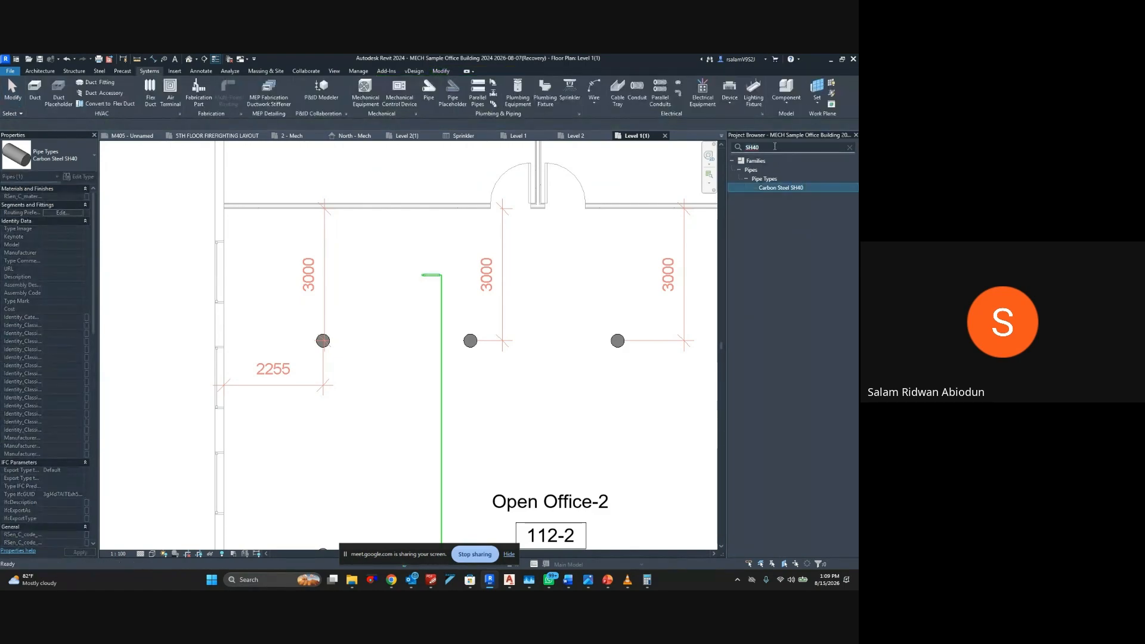
{"action": "key", "text": "BackSpace"}
{"action": "key", "text": "BackSpace"}
{"action": "key", "text": "BackSpace"}
{"action": "key", "text": "BackSpace"}
{"action": "type", "text": "WASTE"}
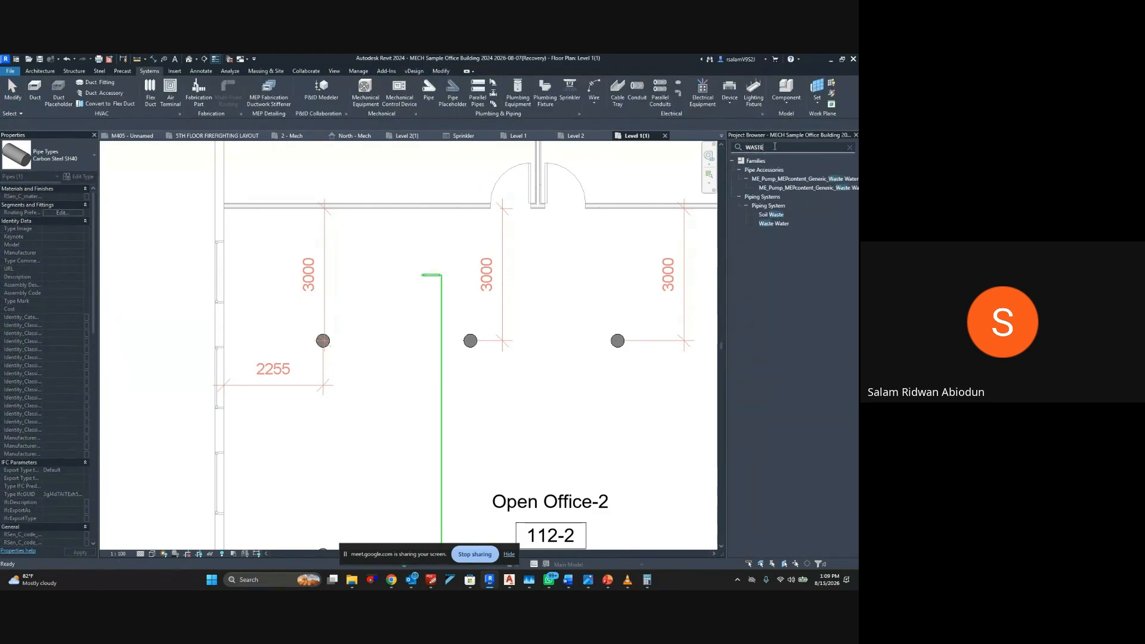
{"action": "left_click", "coordinate": [770, 224]}
{"action": "right_click", "coordinate": [769, 225]}
{"action": "left_click", "coordinate": [761, 234]}
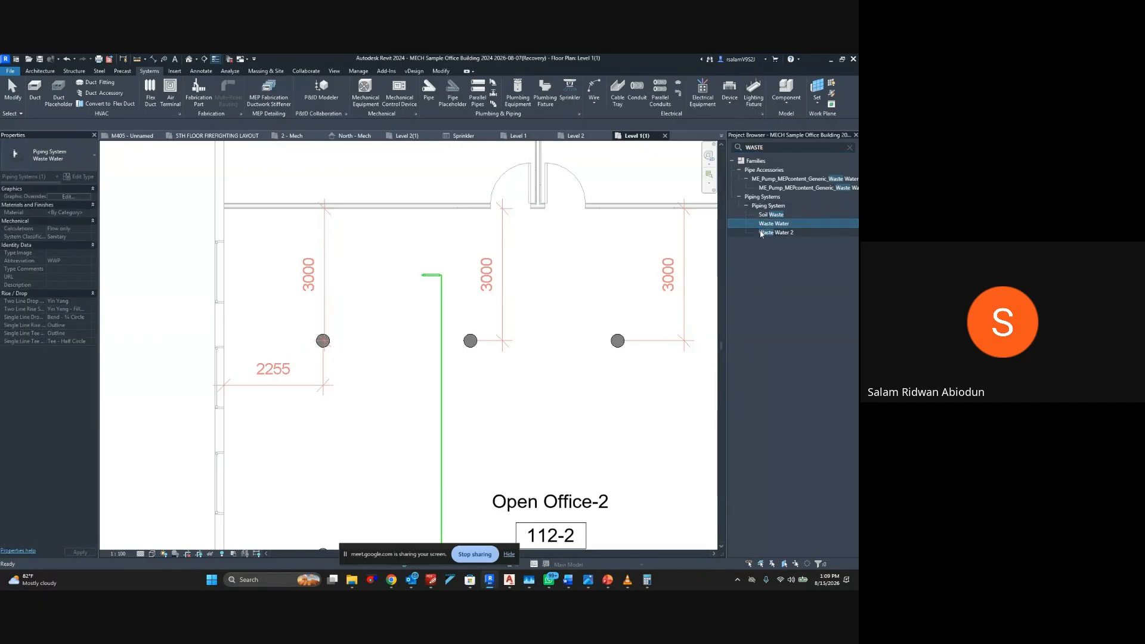
Rename the duplicated Waste Water 2 piping system to "FIREFIGHTING _ SYSTEMS"
{"action": "right_click", "coordinate": [769, 234]}
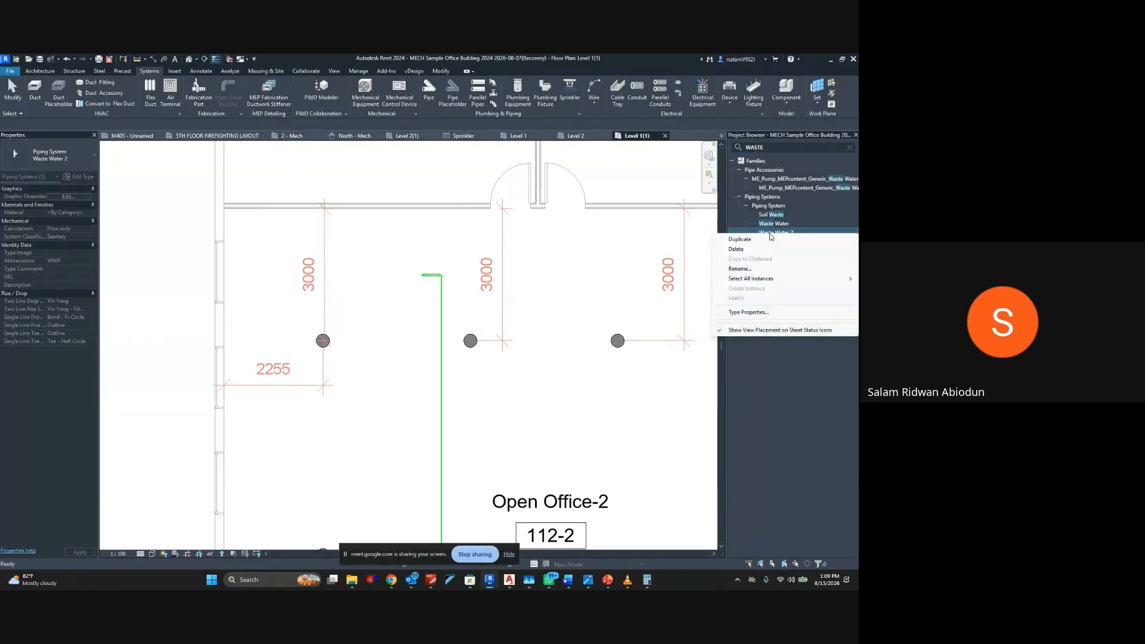
{"action": "left_click", "coordinate": [756, 272]}
{"action": "type", "text": "FIRE"}
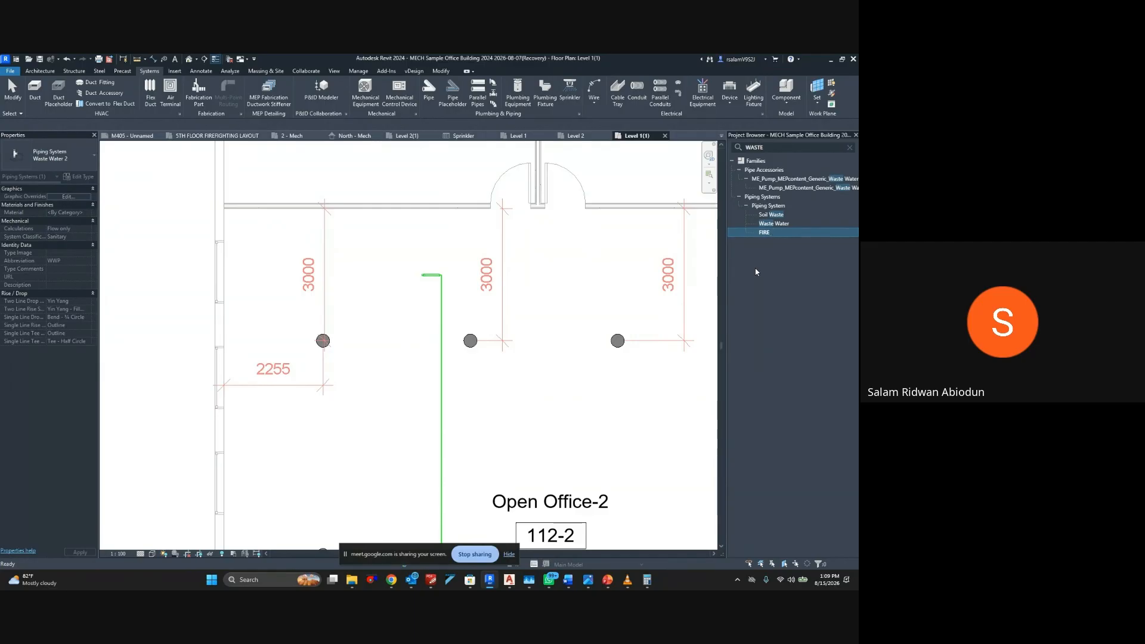
{"action": "type", "text": "FIGHTING _ SYSTEMS"}
Search the project for FIRE and set the FIREFIGHTING _ SYSTEMS type's graphic override line color to red
{"action": "left_click", "coordinate": [850, 147]}
{"action": "type", "text": "FIRE"}
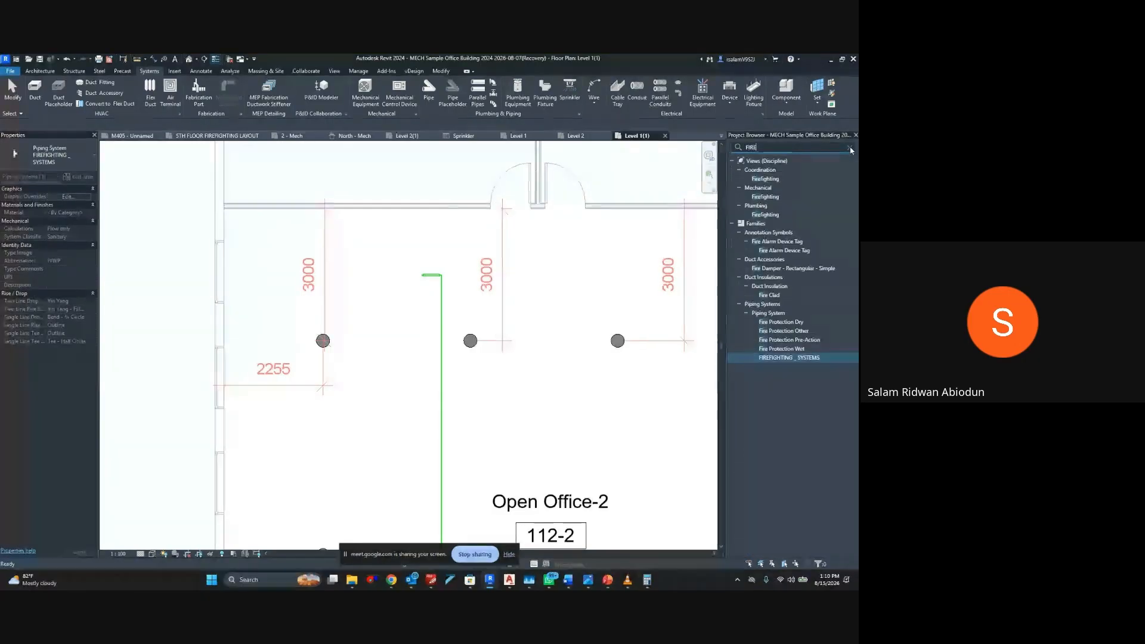
{"action": "double_click", "coordinate": [814, 358]}
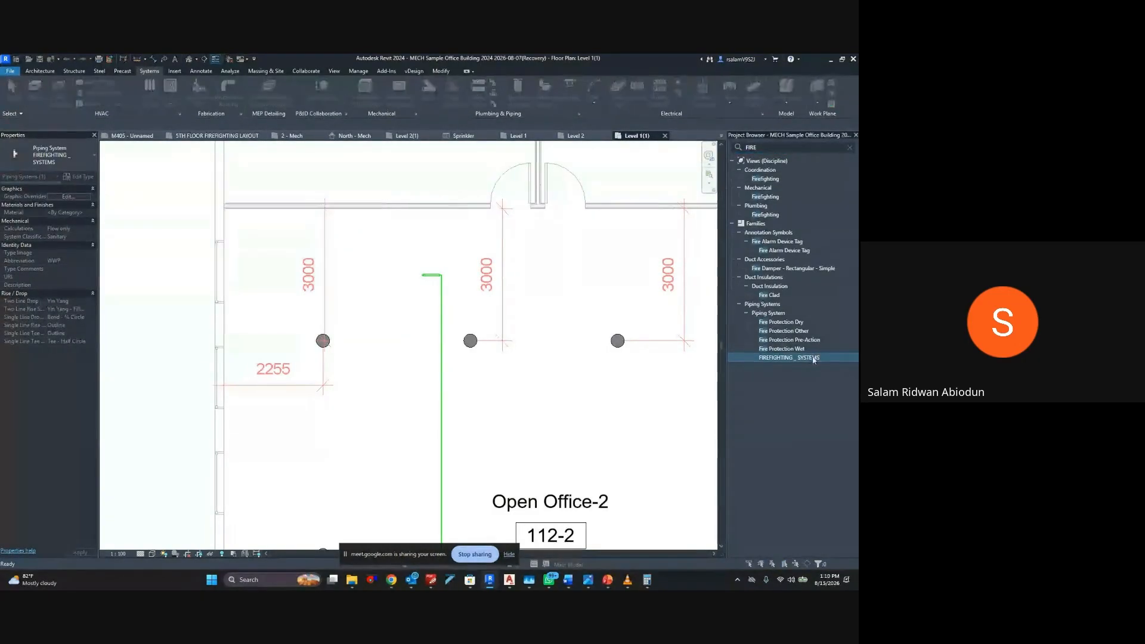
{"action": "left_click", "coordinate": [550, 277]}
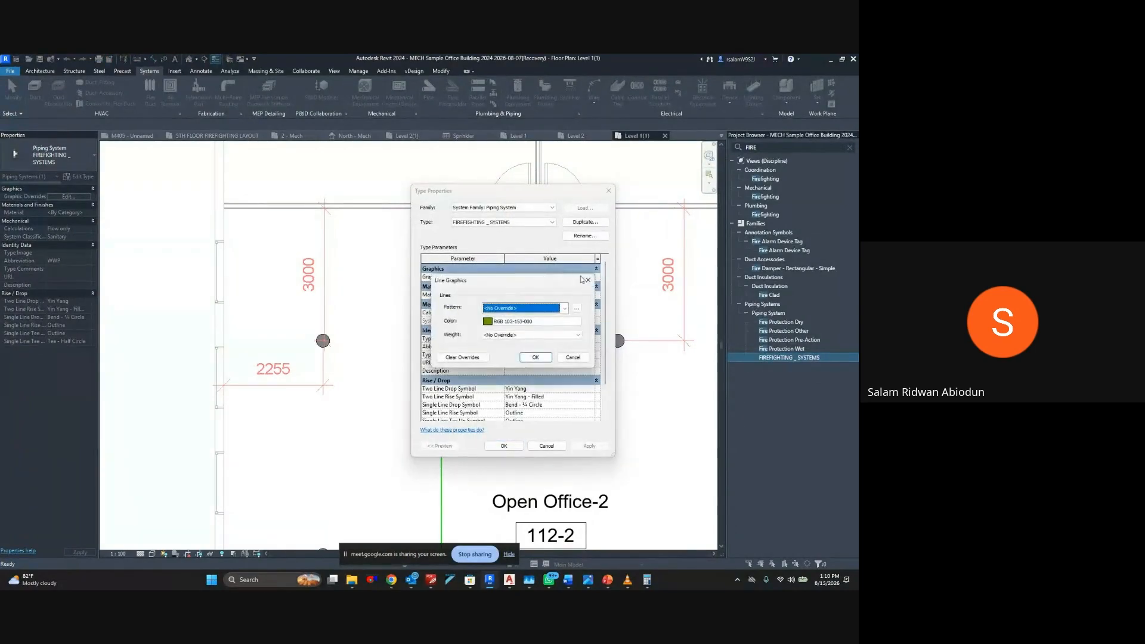
{"action": "left_click", "coordinate": [512, 324]}
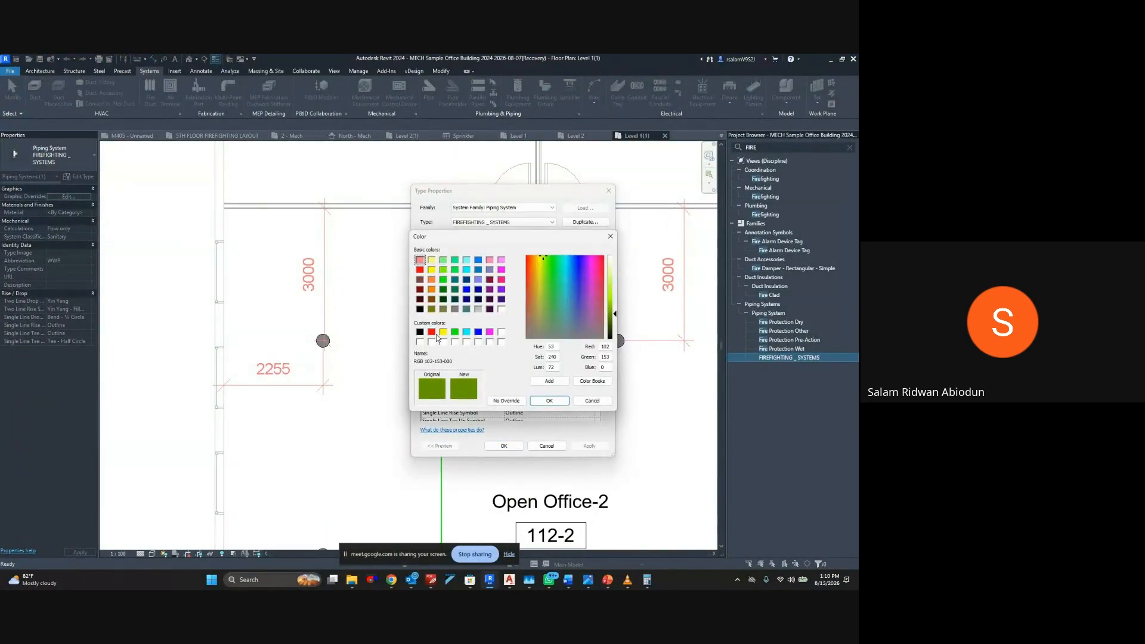
{"action": "left_click", "coordinate": [431, 331]}
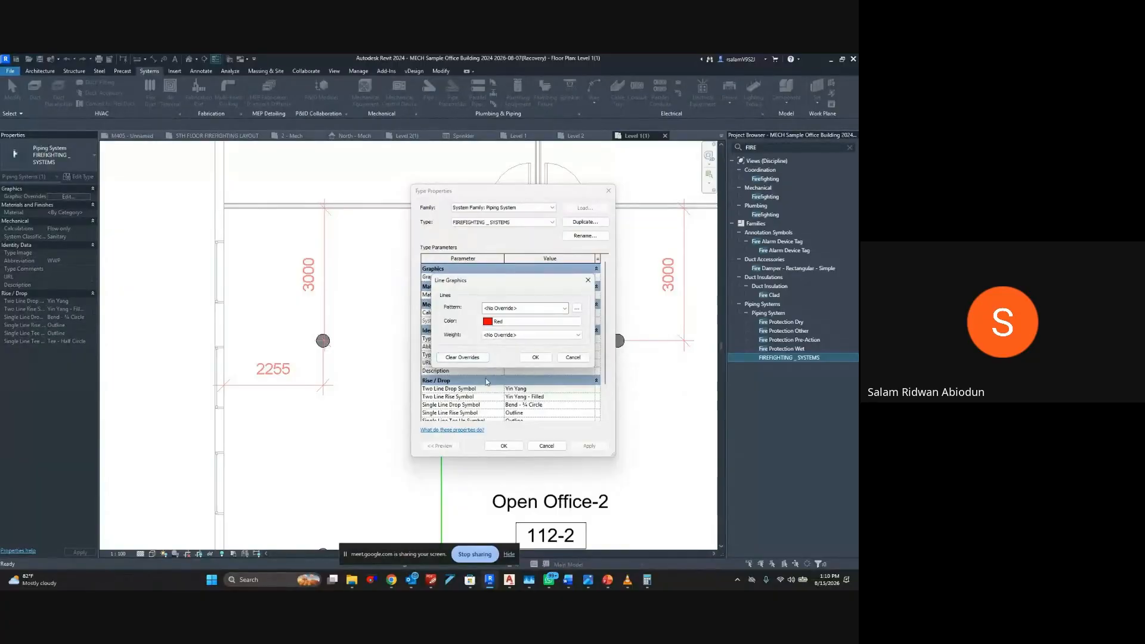
{"action": "left_click", "coordinate": [535, 358]}
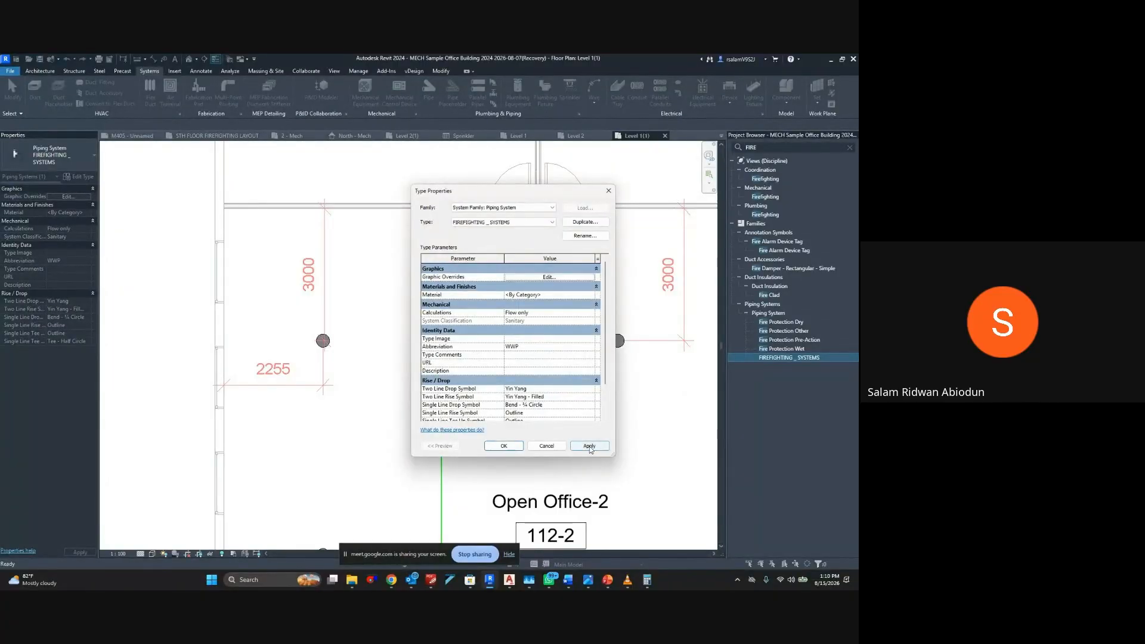
{"action": "left_click", "coordinate": [589, 446]}
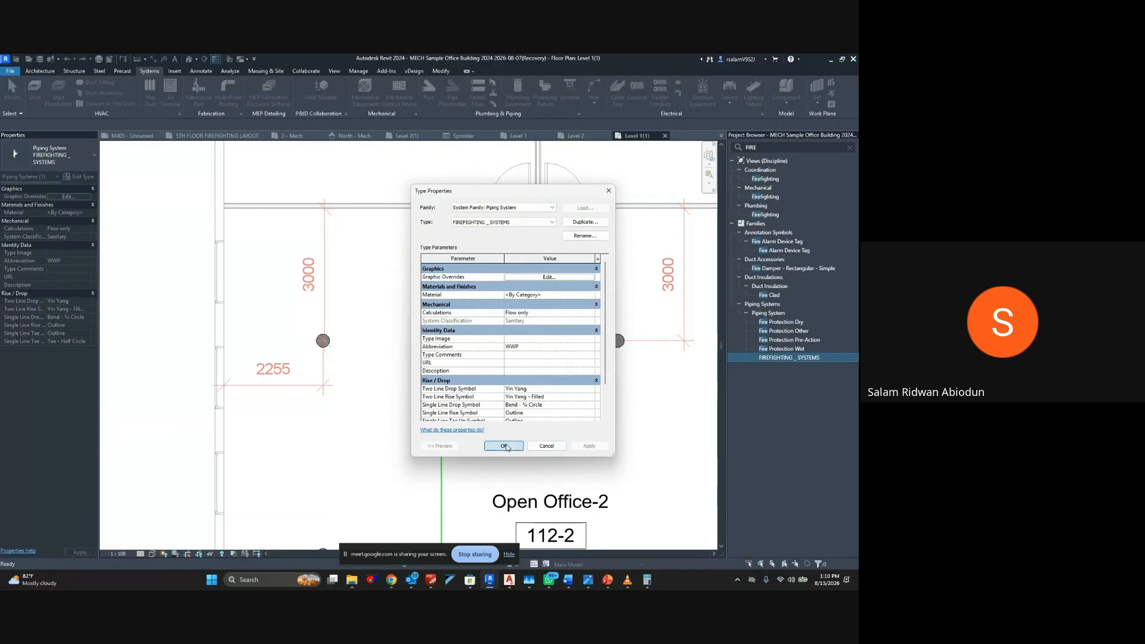
{"action": "left_click", "coordinate": [504, 446]}
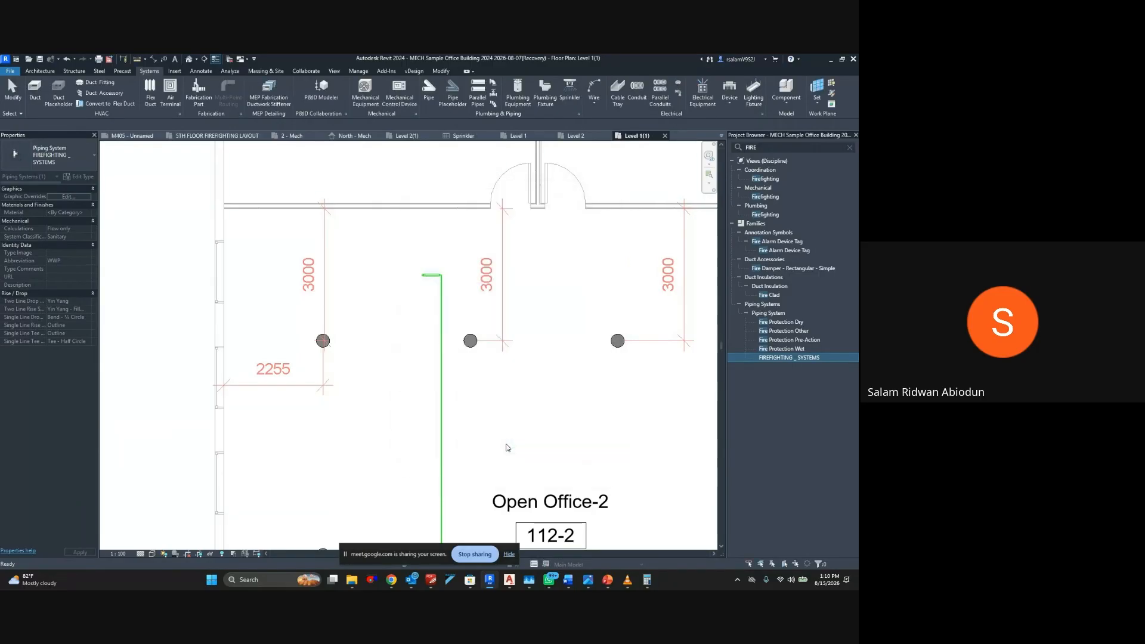
{"action": "left_click", "coordinate": [665, 315]}
Delete the green vertical pipe and its short horizontal branch in Open Office-2
{"action": "scroll", "coordinate": [421, 280], "scroll_direction": "up", "scroll_amount": 3}
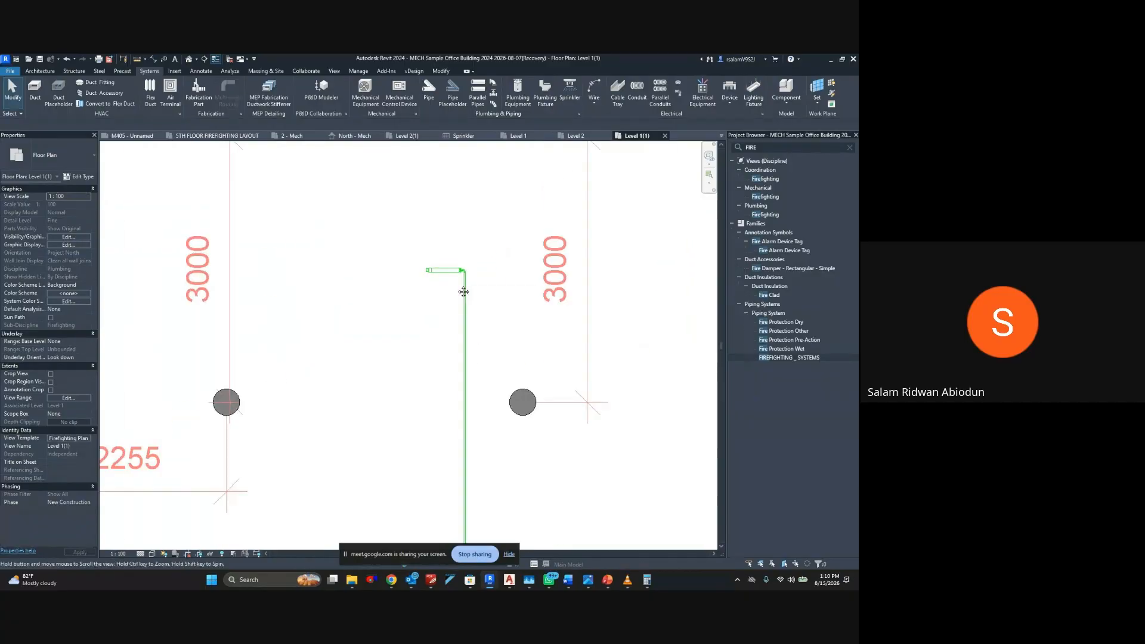
{"action": "middle_click_drag", "start_coordinate": [464, 292], "coordinate": [446, 217]}
{"action": "scroll", "coordinate": [447, 217], "scroll_direction": "up", "scroll_amount": 1}
{"action": "scroll", "coordinate": [412, 191], "scroll_direction": "down", "scroll_amount": 2}
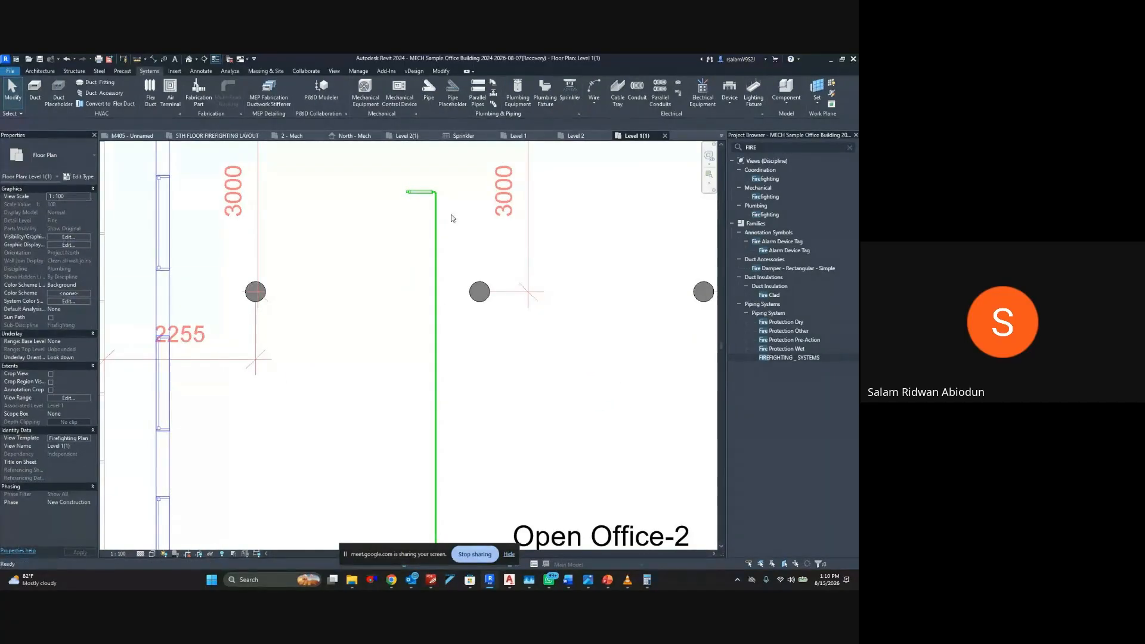
{"action": "scroll", "coordinate": [451, 219], "scroll_direction": "down", "scroll_amount": 5}
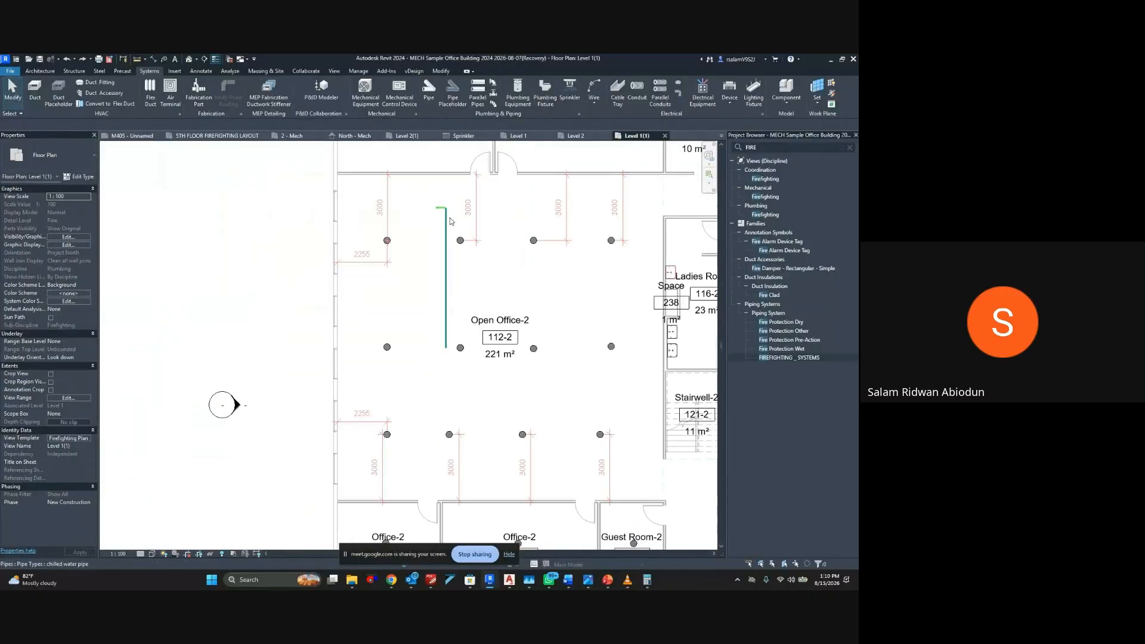
{"action": "left_click", "coordinate": [444, 252]}
{"action": "left_click_drag", "start_coordinate": [422, 196], "coordinate": [451, 386]}
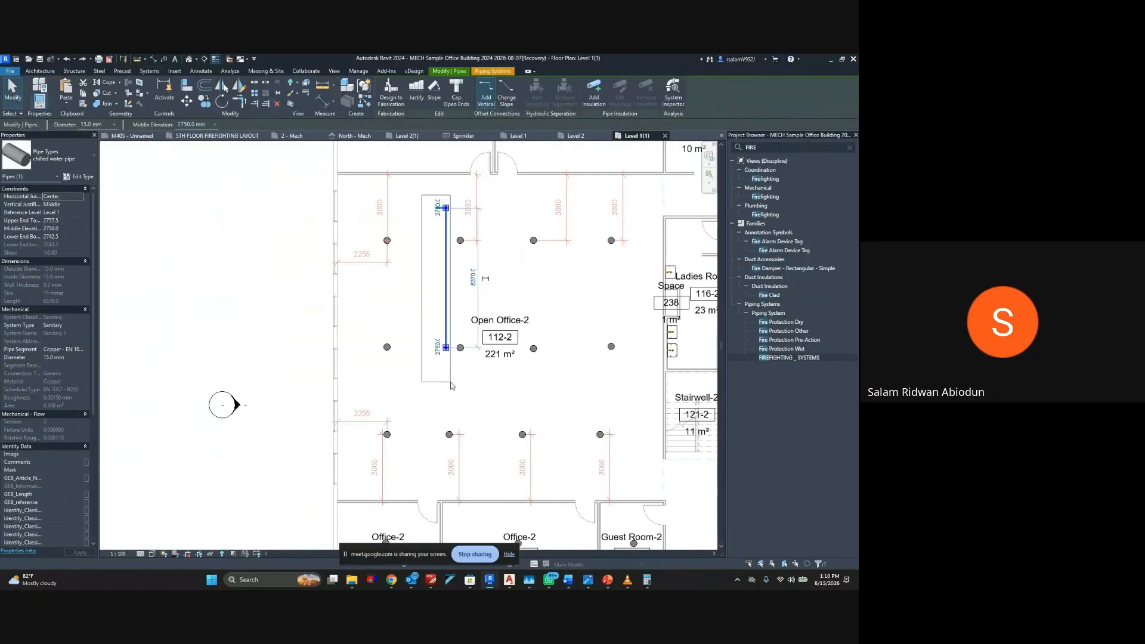
{"action": "key", "text": "Delete"}
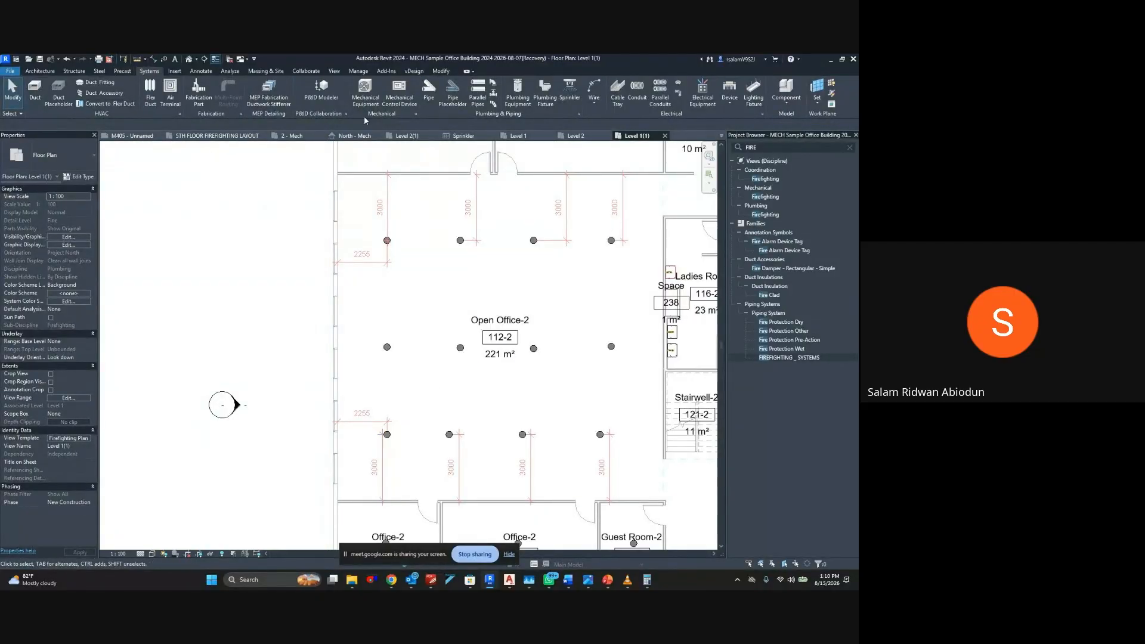
Draw a vertical 40 mm Carbon Steel SH40 pipe about 7 m long between the first two sprinkler columns in Open Office-2
{"action": "left_click", "coordinate": [429, 89]}
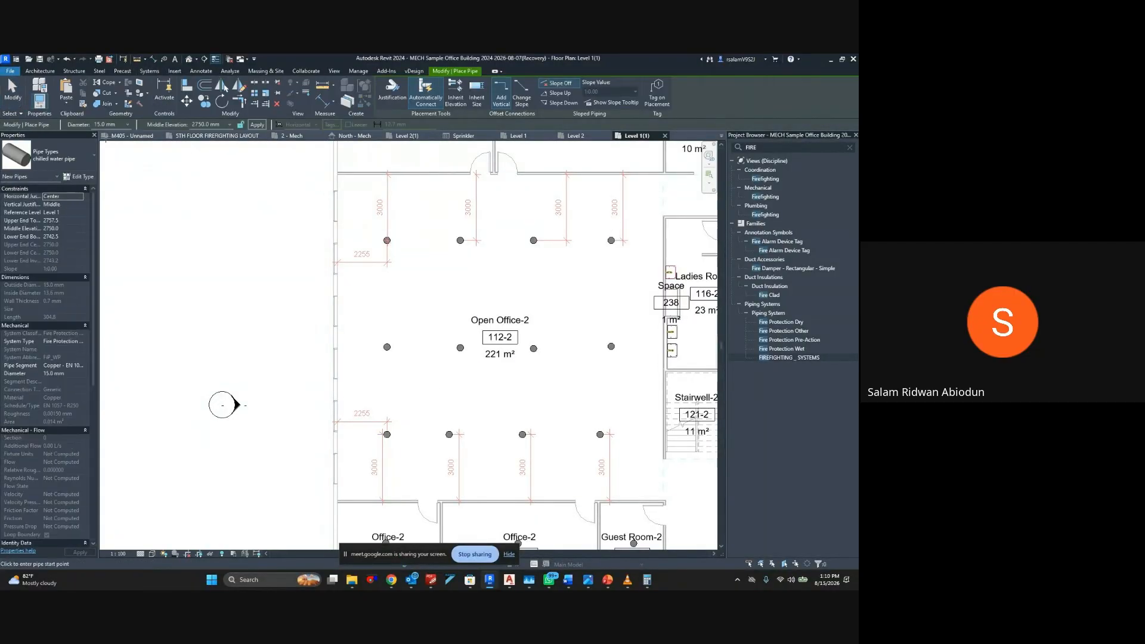
{"action": "left_click", "coordinate": [53, 155]}
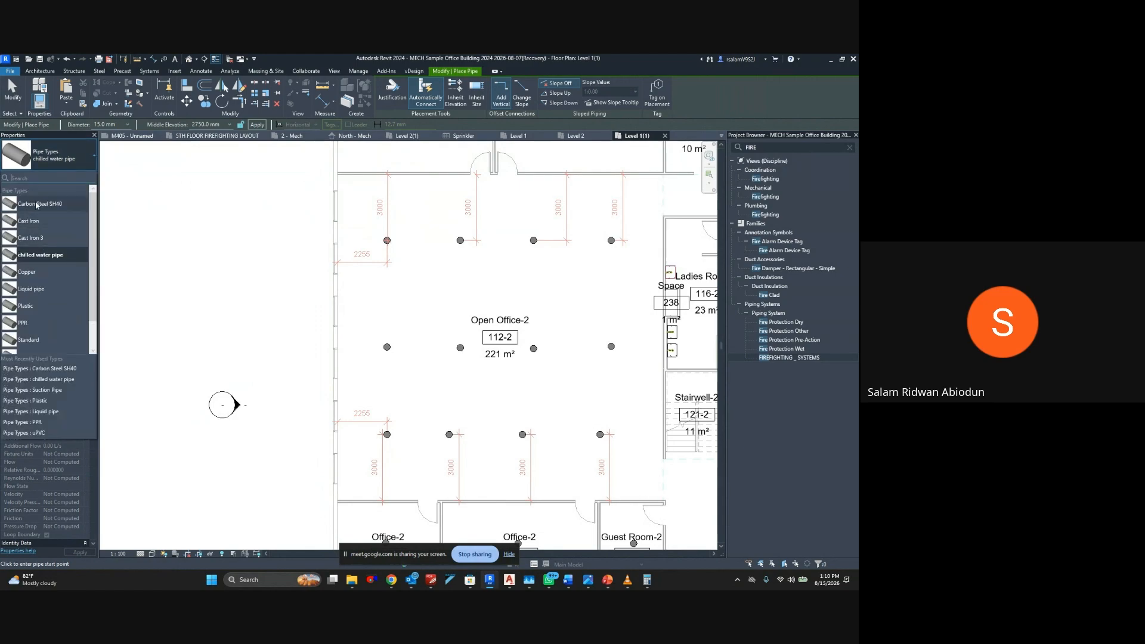
{"action": "left_click", "coordinate": [37, 204]}
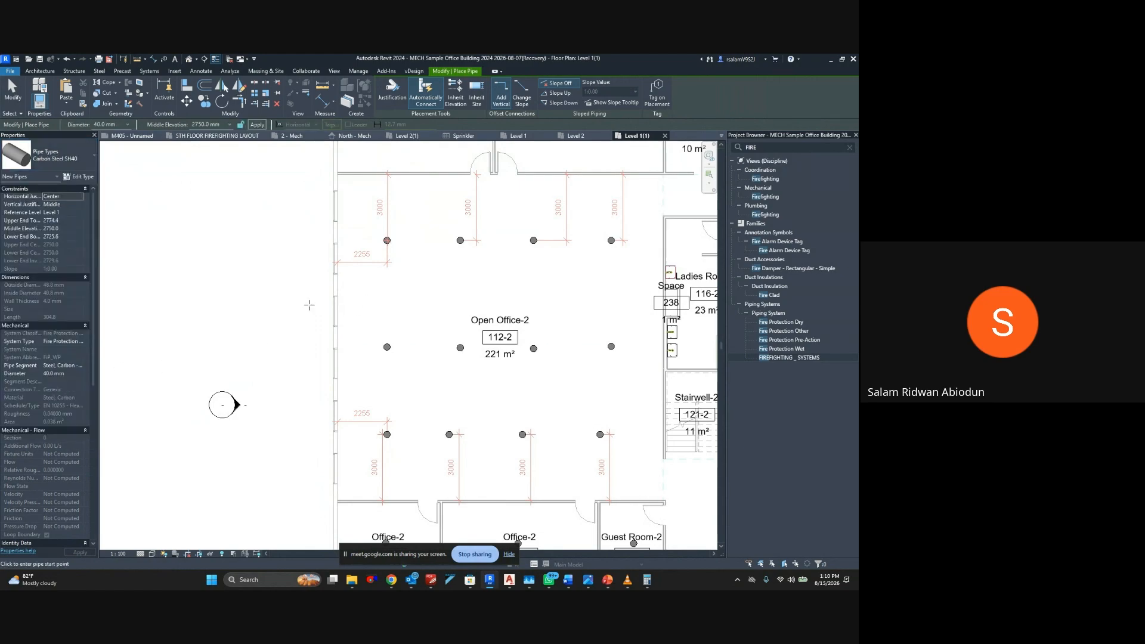
{"action": "left_click", "coordinate": [82, 374]}
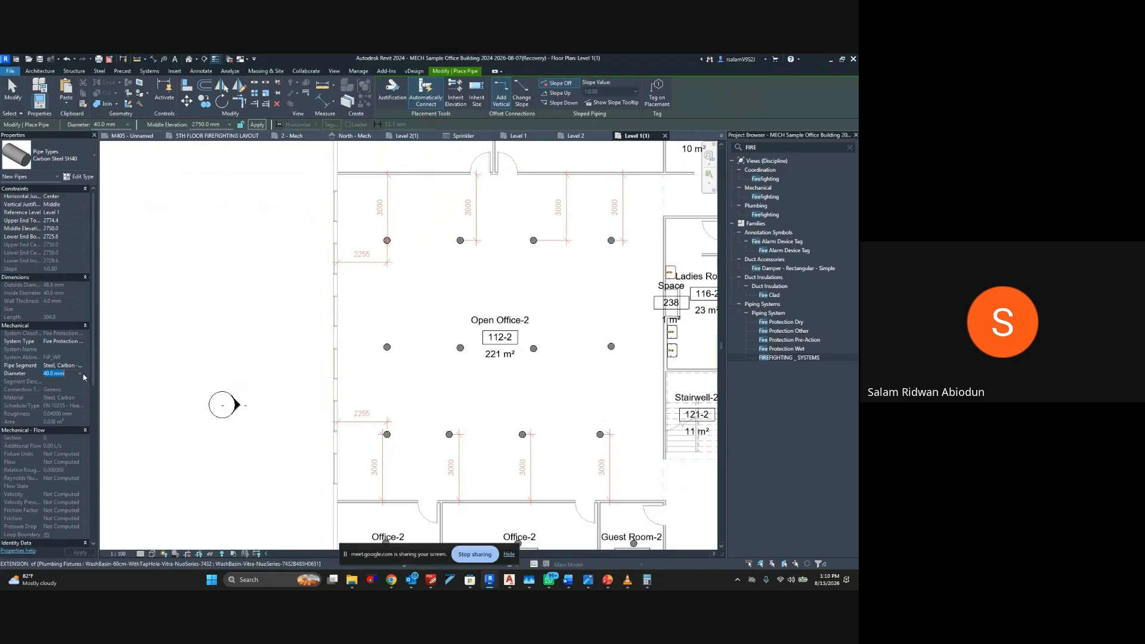
{"action": "left_click", "coordinate": [79, 374]}
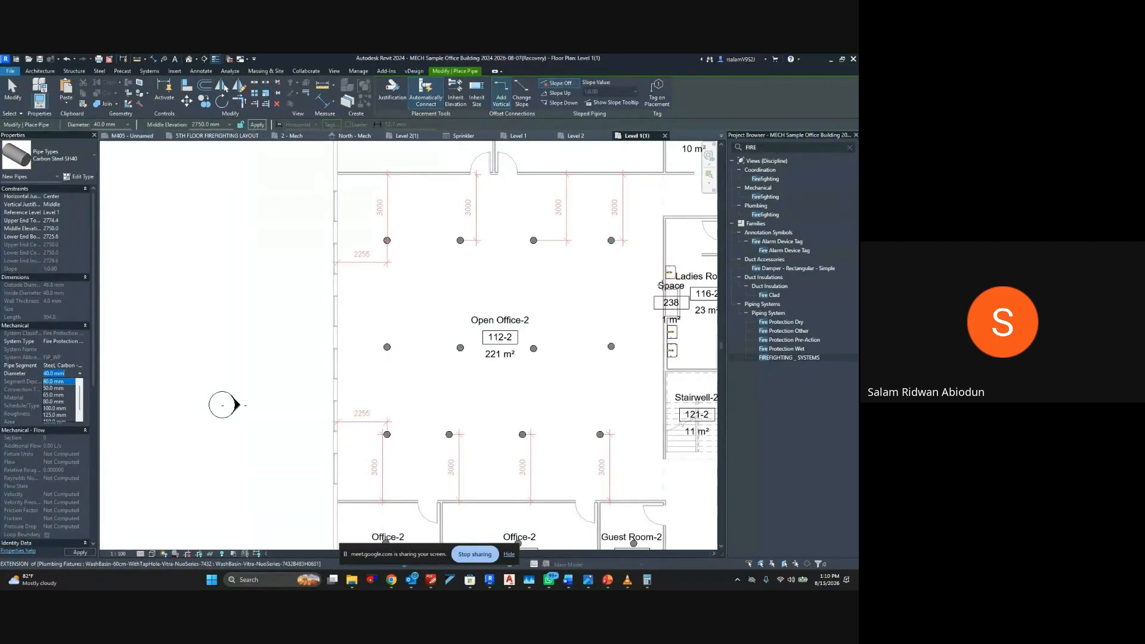
{"action": "left_click", "coordinate": [416, 349]}
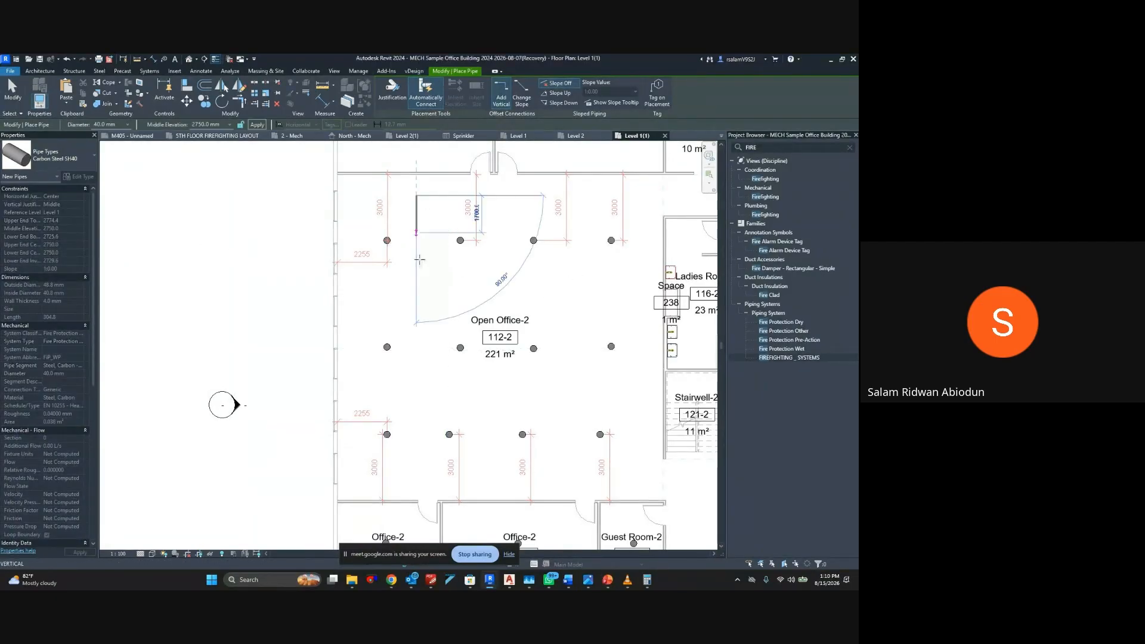
{"action": "left_click", "coordinate": [416, 349]}
{"action": "key", "text": "Escape"}
{"action": "key", "text": "Escape"}
Set the carbon steel segment's minimum size to 15 mm in the Carbon Steel SH40 routing preferences and apply the type changes
{"action": "left_click", "coordinate": [416, 283]}
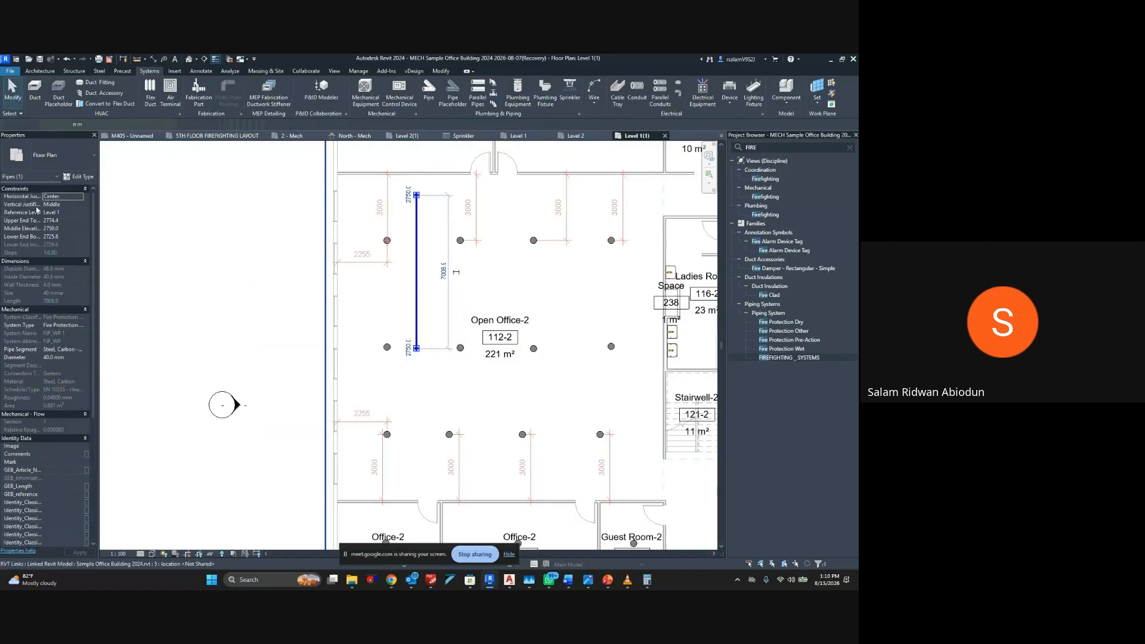
{"action": "left_click", "coordinate": [77, 177]}
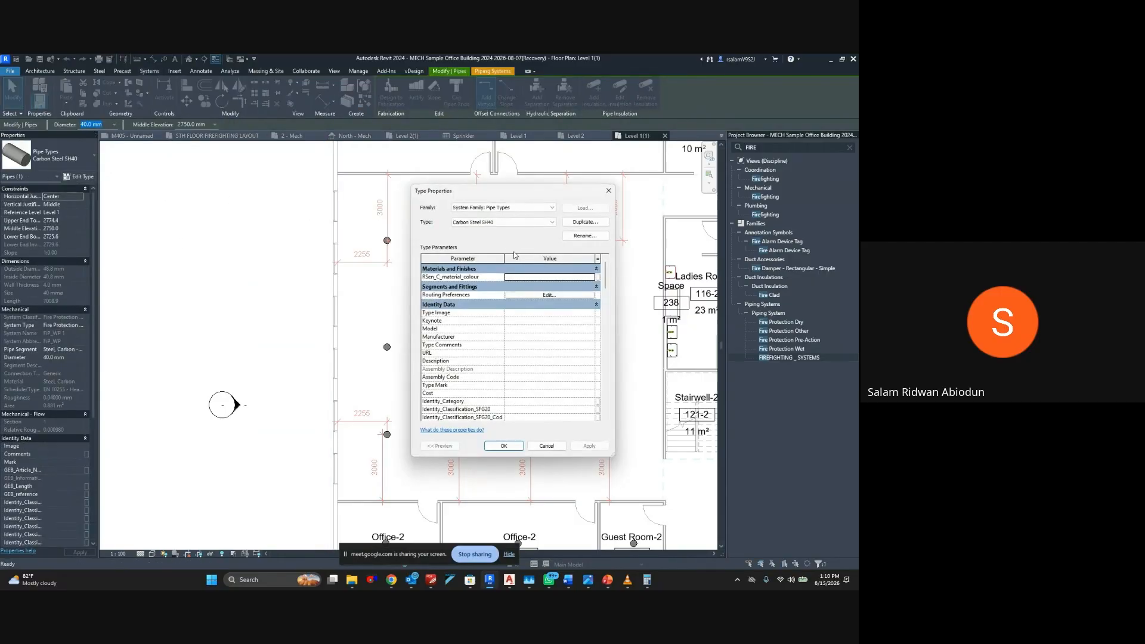
{"action": "left_click", "coordinate": [540, 295]}
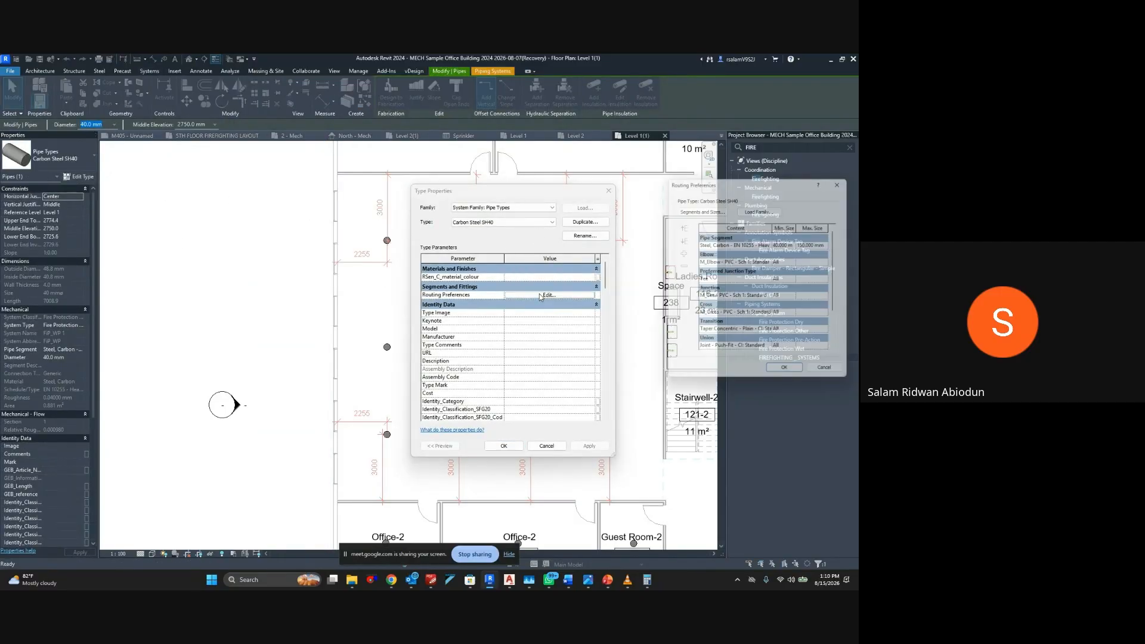
{"action": "left_click", "coordinate": [797, 244]}
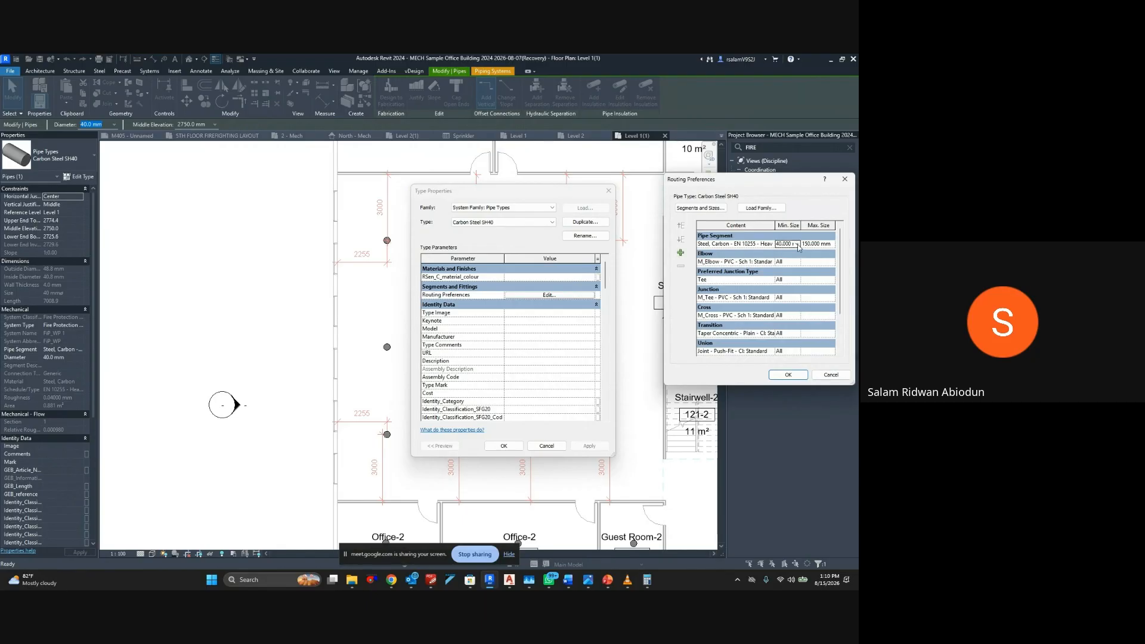
{"action": "left_click", "coordinate": [797, 244]}
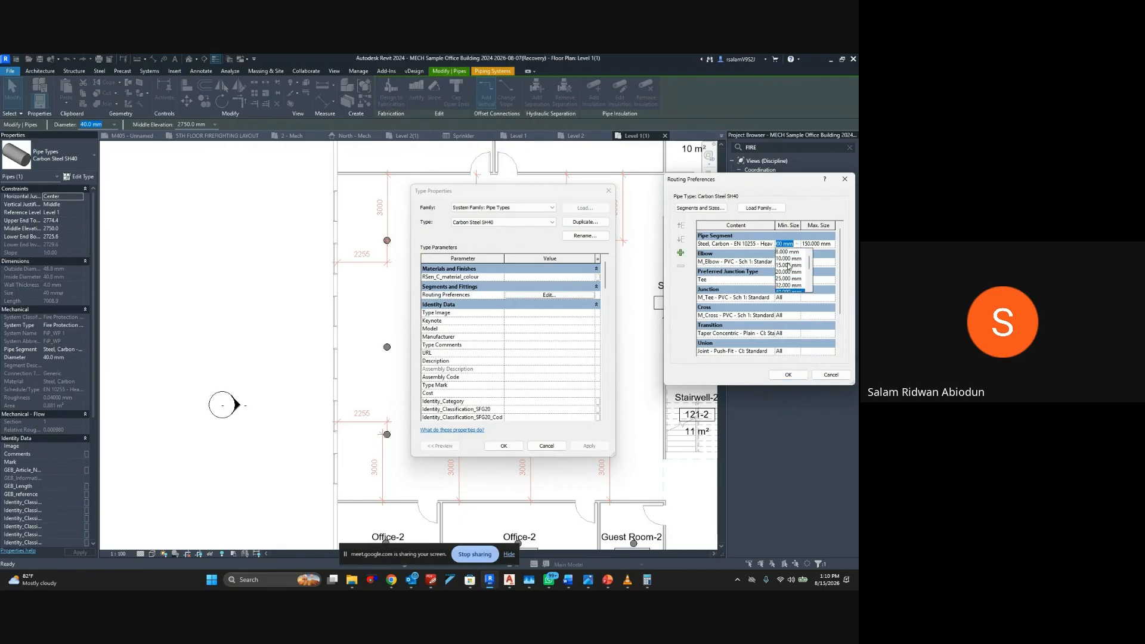
{"action": "left_click", "coordinate": [788, 272]}
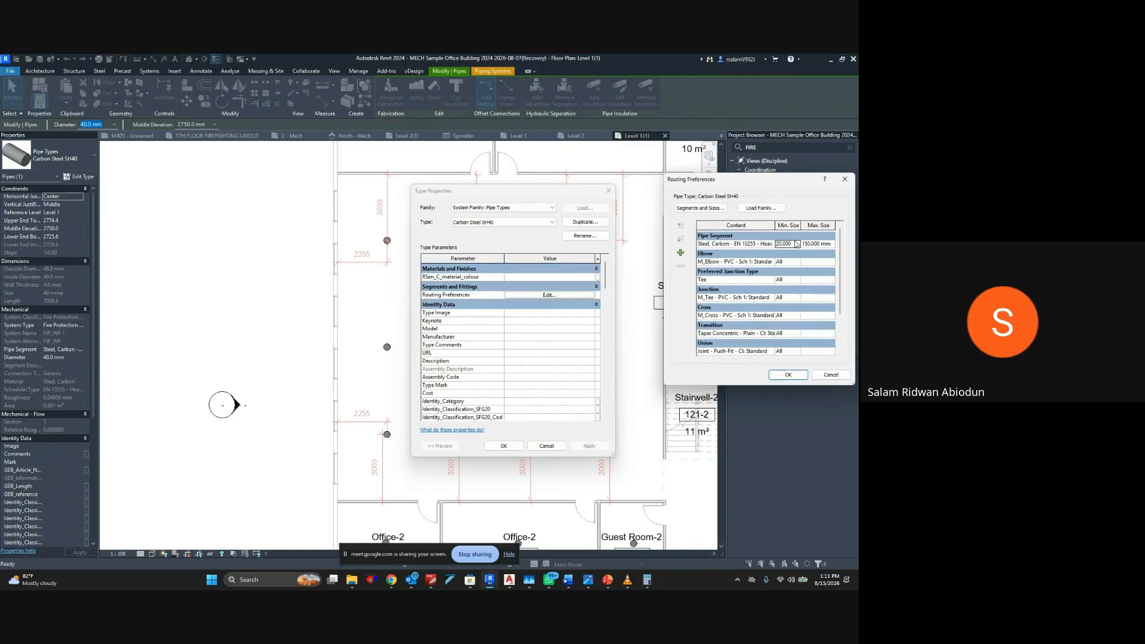
{"action": "left_click", "coordinate": [797, 245]}
{"action": "left_click", "coordinate": [787, 266]}
{"action": "left_click", "coordinate": [790, 374]}
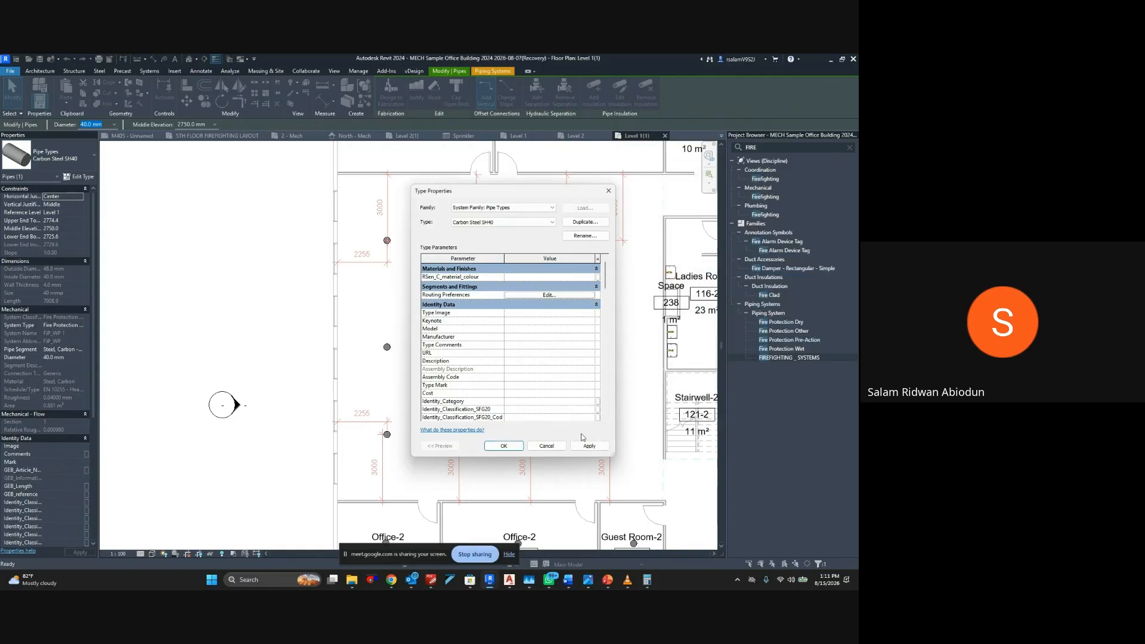
{"action": "left_click", "coordinate": [588, 445]}
{"action": "left_click", "coordinate": [503, 446]}
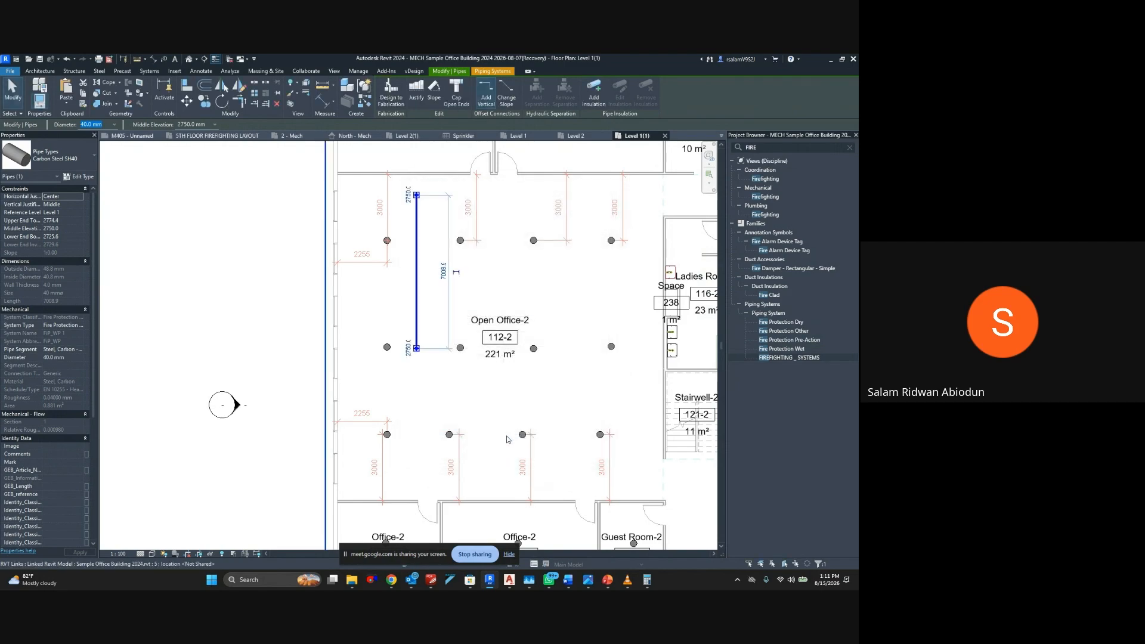
{"action": "left_click", "coordinate": [489, 267]}
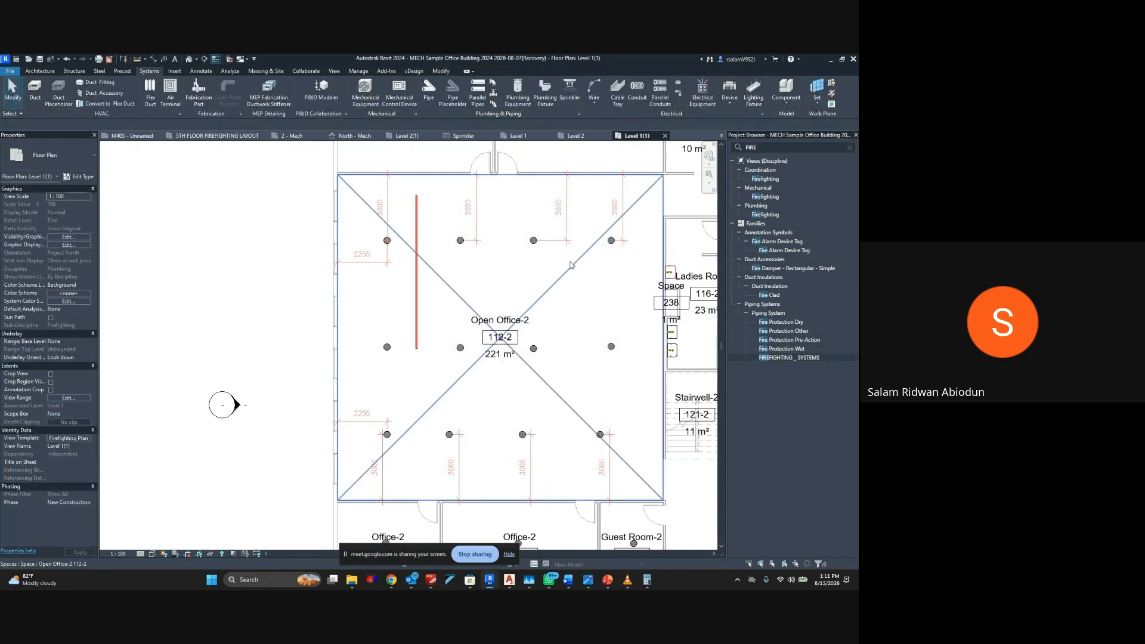
Set the diameter of the vertical Carbon Steel SH40 pipe in Open Office-2 to 25 mm
{"action": "scroll", "coordinate": [416, 246], "scroll_direction": "up", "scroll_amount": 5}
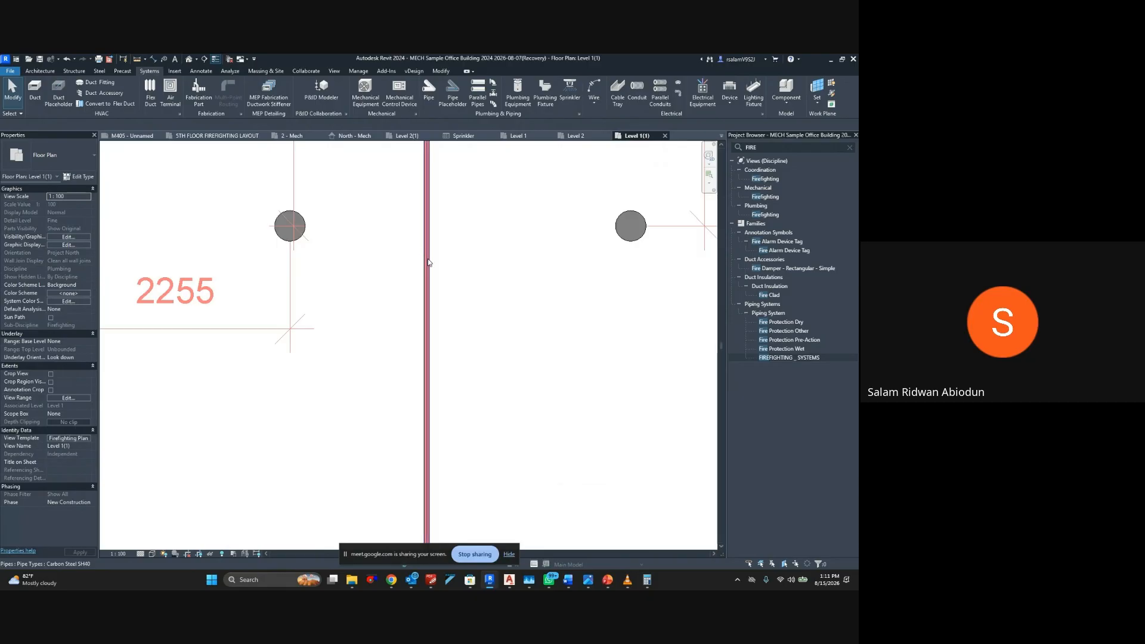
{"action": "left_click", "coordinate": [428, 263]}
{"action": "scroll", "coordinate": [426, 286], "scroll_direction": "down", "scroll_amount": 5}
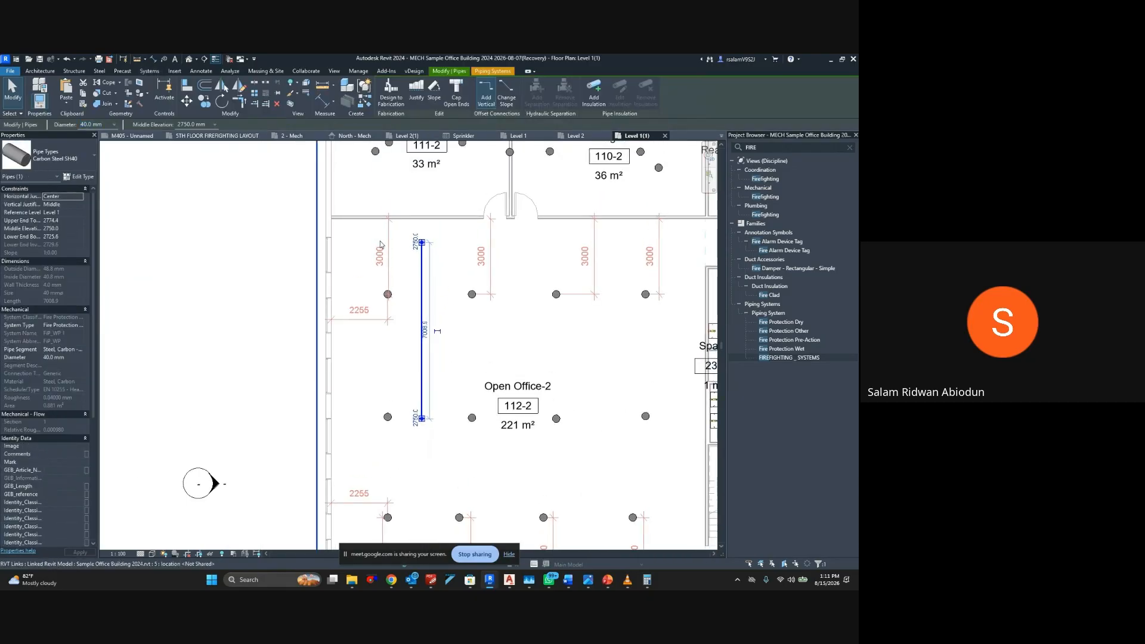
{"action": "left_click", "coordinate": [114, 125]}
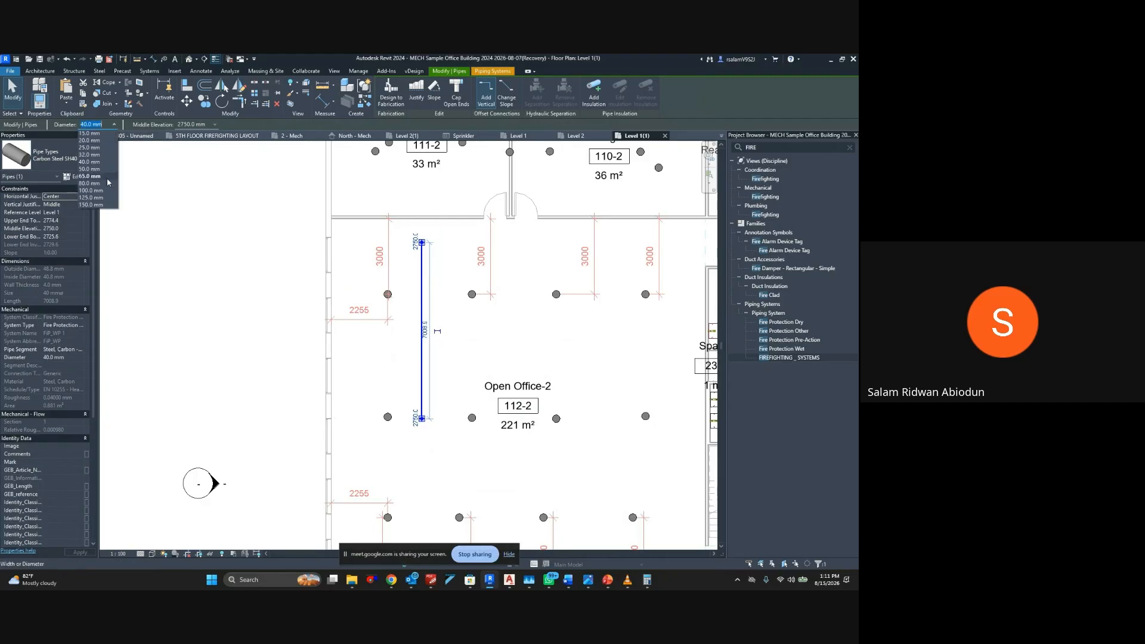
{"action": "left_click", "coordinate": [89, 147]}
{"action": "left_click", "coordinate": [443, 278]}
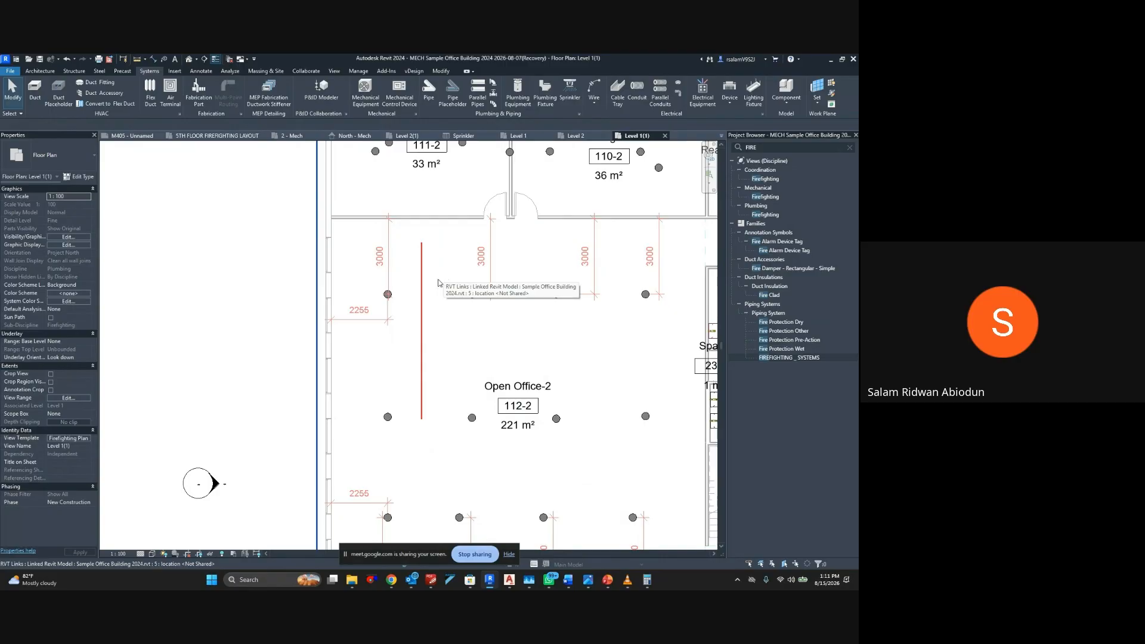
Reshape the vertical 25 mm pipe in Open Office-2 into a horizontal run about 2 m long between the first two sprinklers of the upper row
{"action": "left_click", "coordinate": [422, 328]}
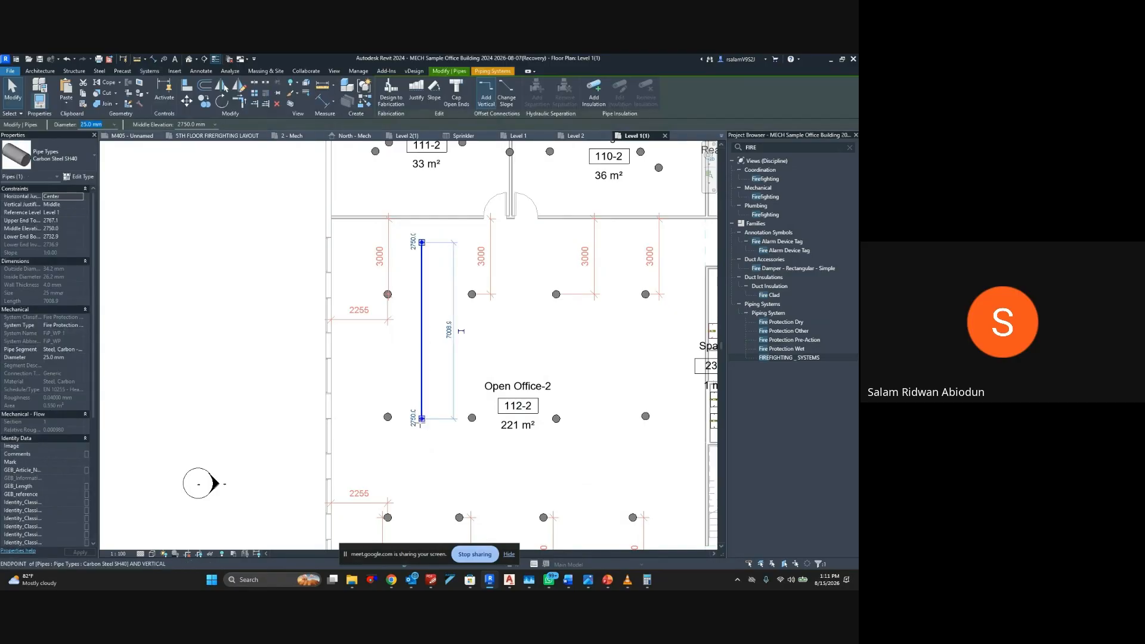
{"action": "left_click_drag", "start_coordinate": [422, 418], "coordinate": [398, 415]}
{"action": "key", "text": "Escape"}
{"action": "scroll", "coordinate": [442, 244], "scroll_direction": "up", "scroll_amount": 5}
{"action": "left_click", "coordinate": [442, 243]}
{"action": "key", "text": "Escape"}
{"action": "scroll", "coordinate": [301, 389], "scroll_direction": "up", "scroll_amount": 3}
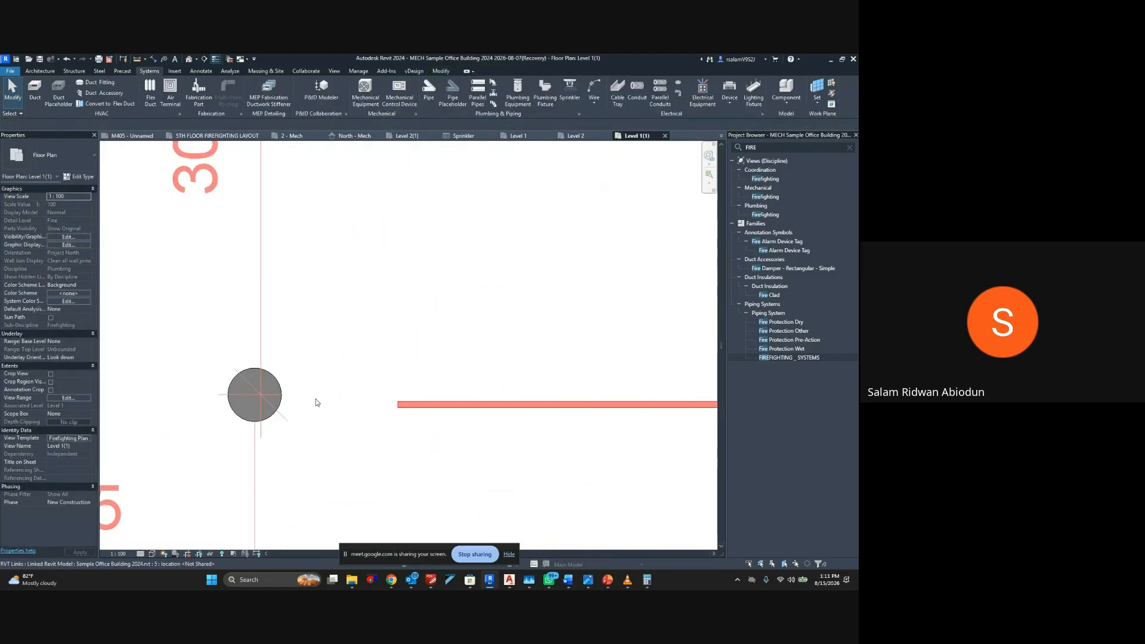
Align the horizontal pipe's centreline with the centre of the first upper-row sprinkler in Open Office-2
{"action": "left_click", "coordinate": [427, 405]}
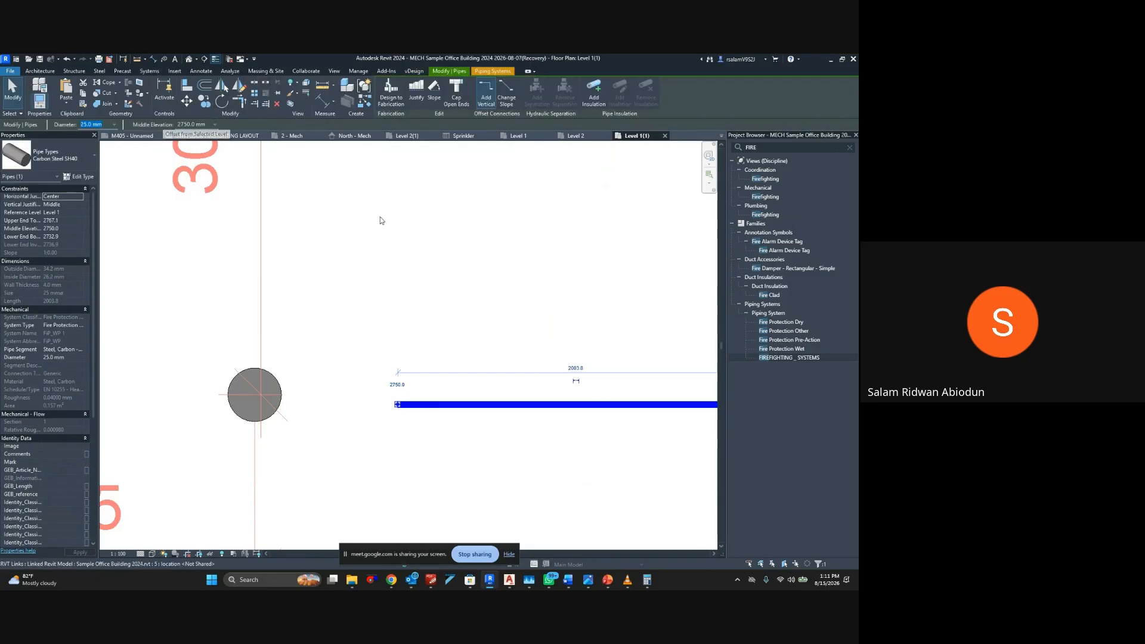
{"action": "middle_click_drag", "start_coordinate": [384, 248], "coordinate": [316, 178]}
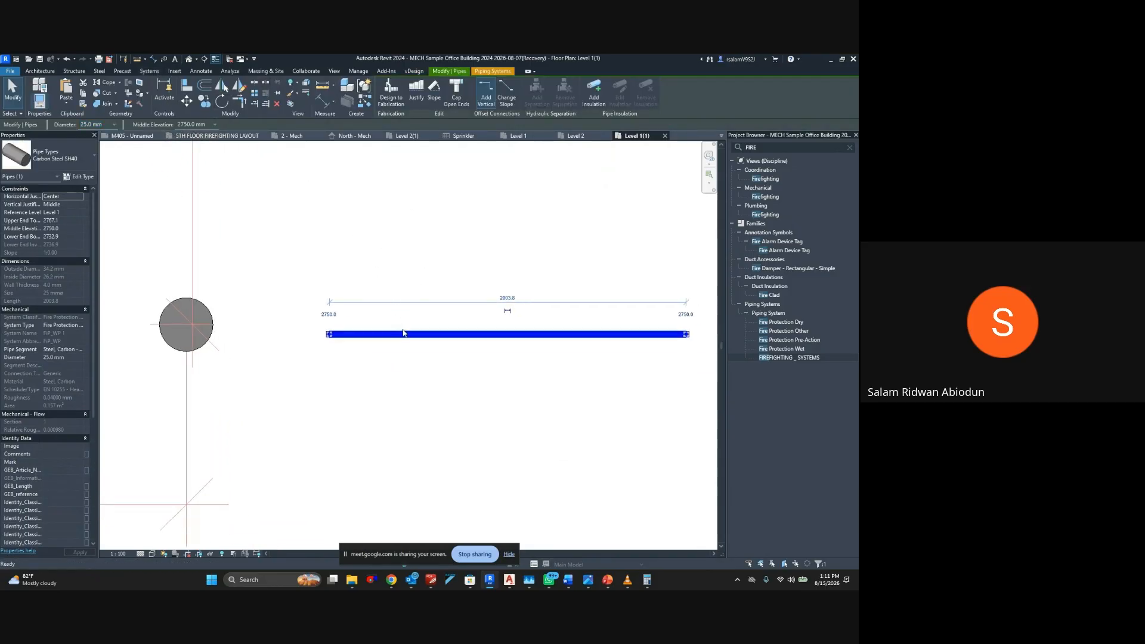
{"action": "key", "text": "Escape"}
{"action": "key", "text": "a"}
{"action": "key", "text": "l"}
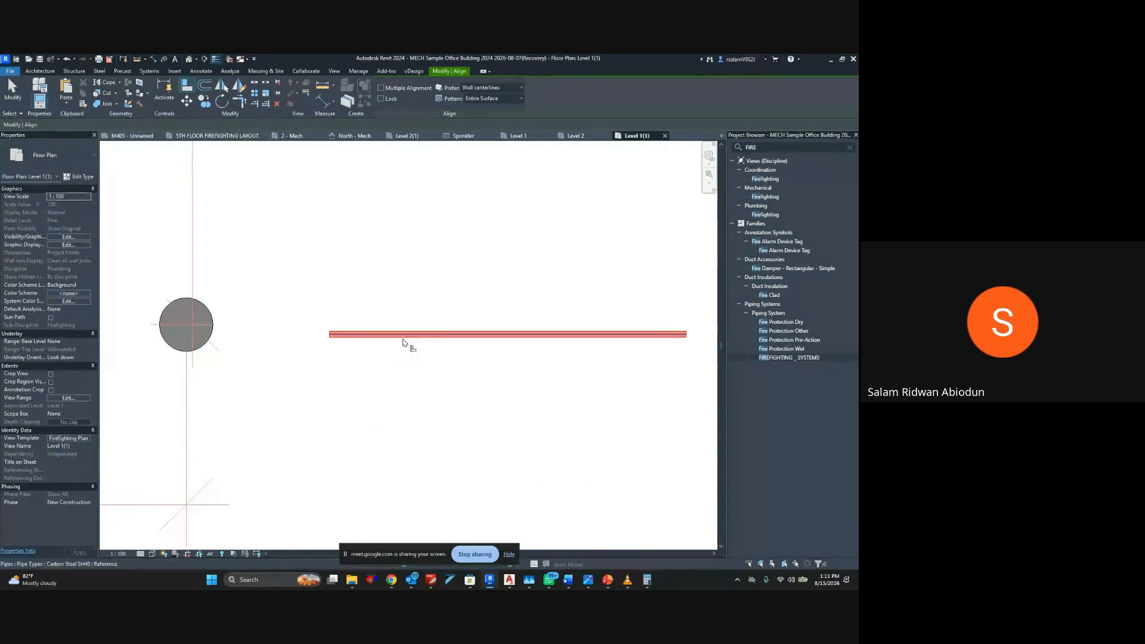
{"action": "key", "text": "Escape"}
Extend the horizontal pipe's near end to just short of the first upper-row sprinkler in Open Office-2
{"action": "left_click", "coordinate": [329, 326]}
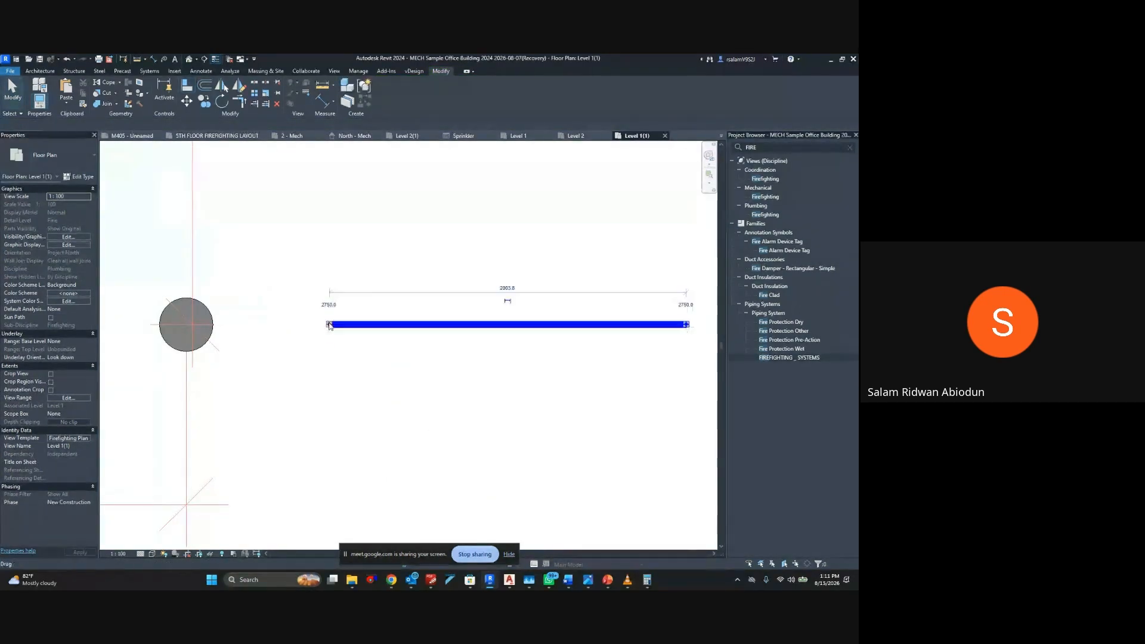
{"action": "right_click", "coordinate": [329, 325]}
{"action": "key", "text": "Escape"}
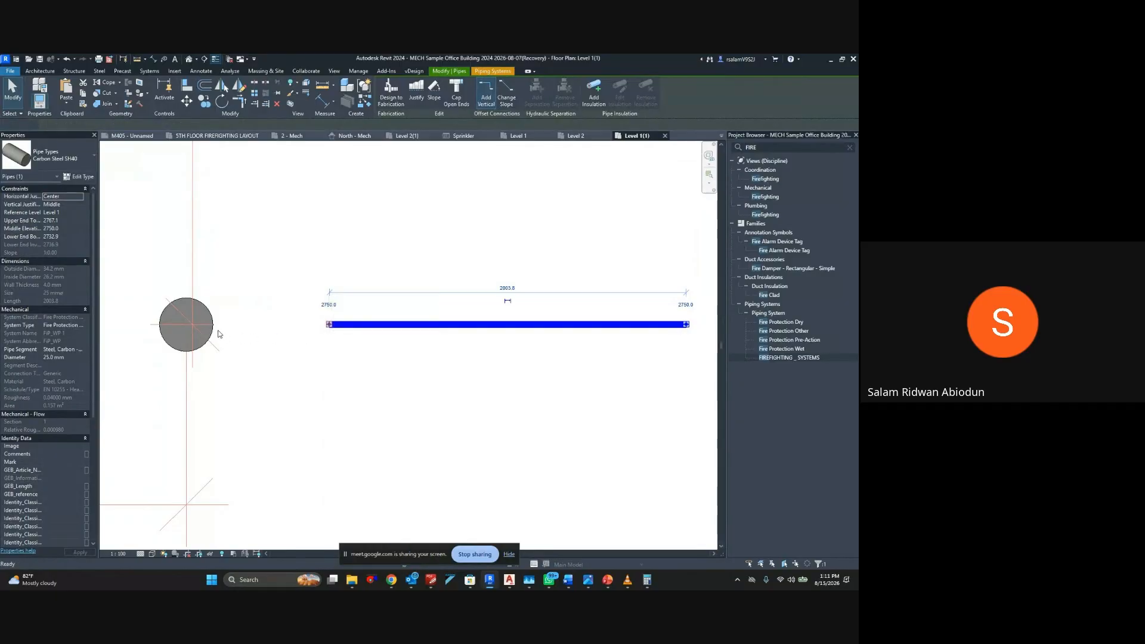
{"action": "left_click", "coordinate": [219, 325]}
{"action": "key", "text": "Escape"}
{"action": "key", "text": "Escape"}
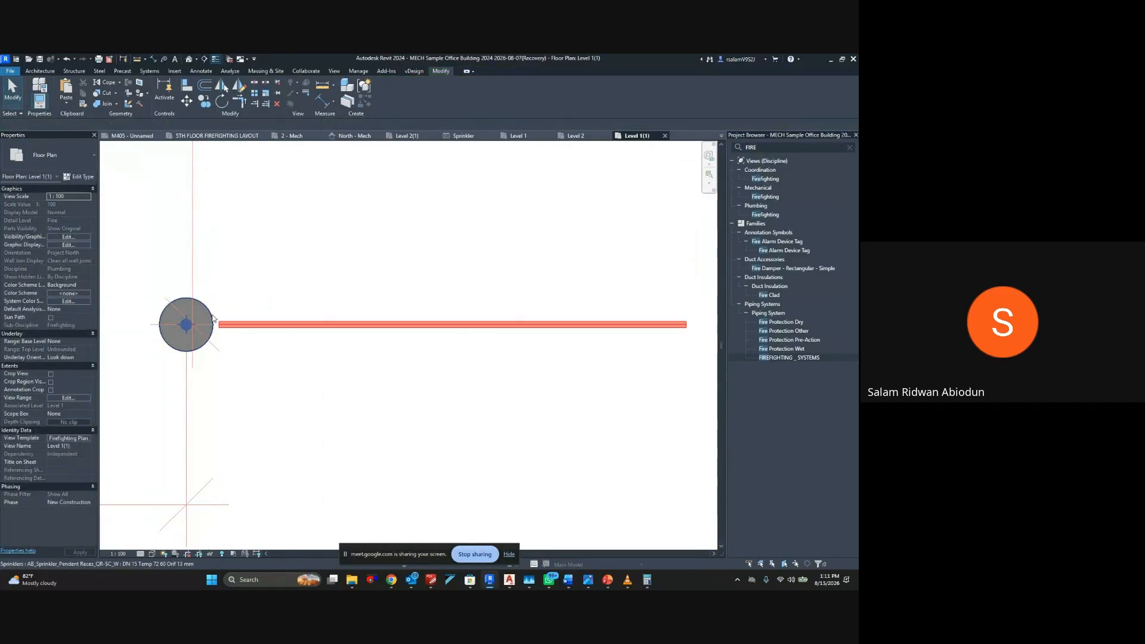
Connect the first upper-row sprinkler into the horizontal pipe, deleting the dimensions with invalid references
{"action": "left_click", "coordinate": [212, 319]}
{"action": "key", "text": "c"}
{"action": "key", "text": "i"}
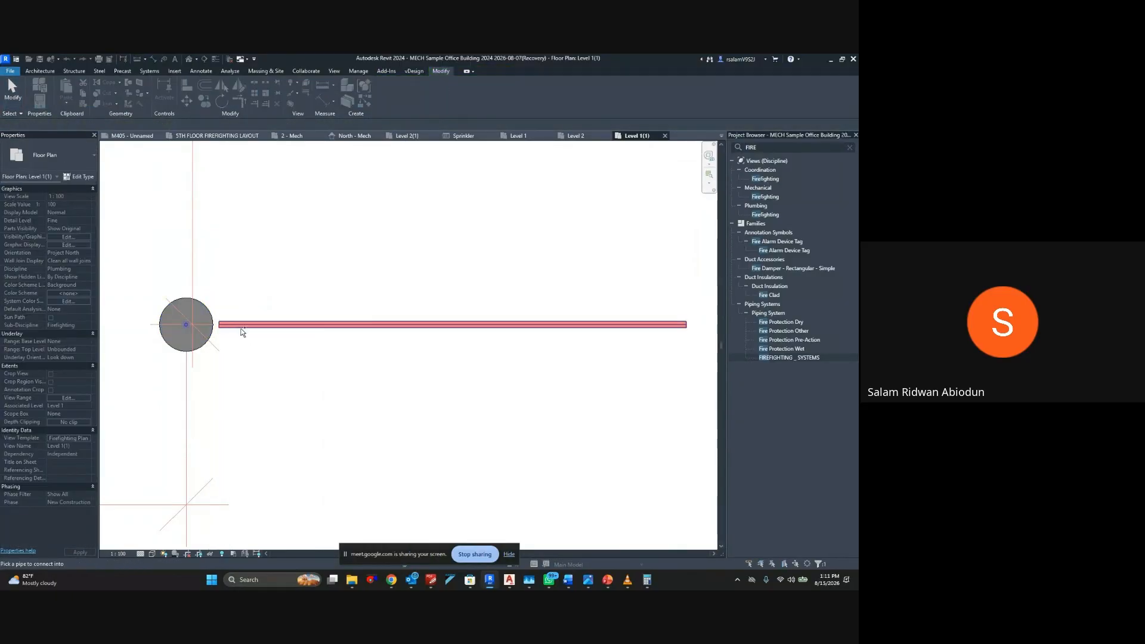
{"action": "left_click", "coordinate": [396, 333]}
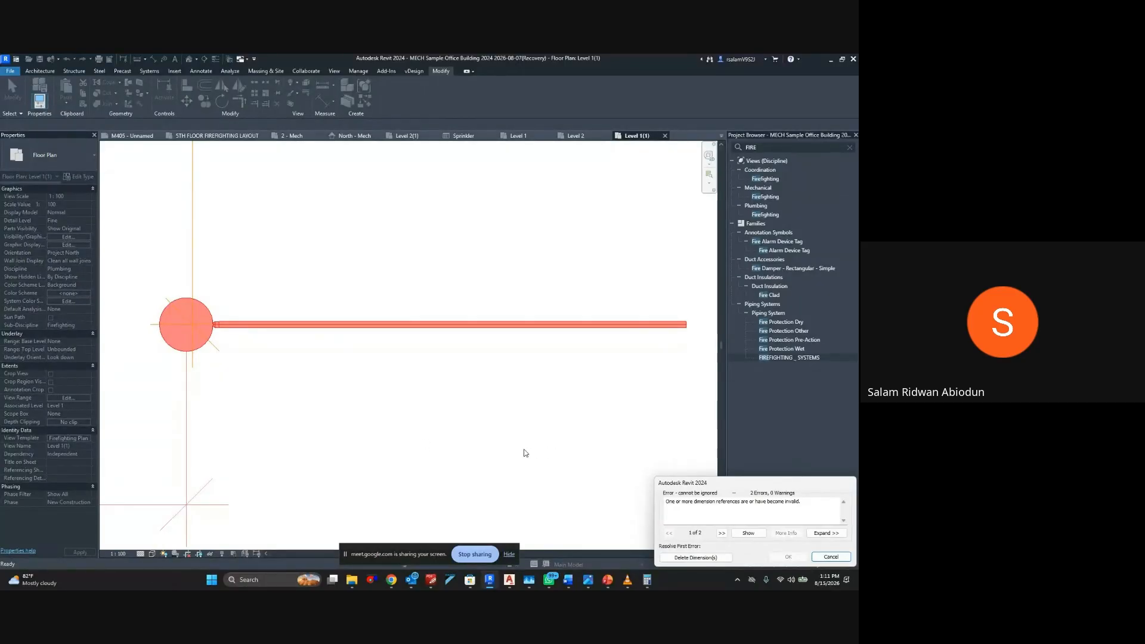
{"action": "left_click", "coordinate": [704, 557]}
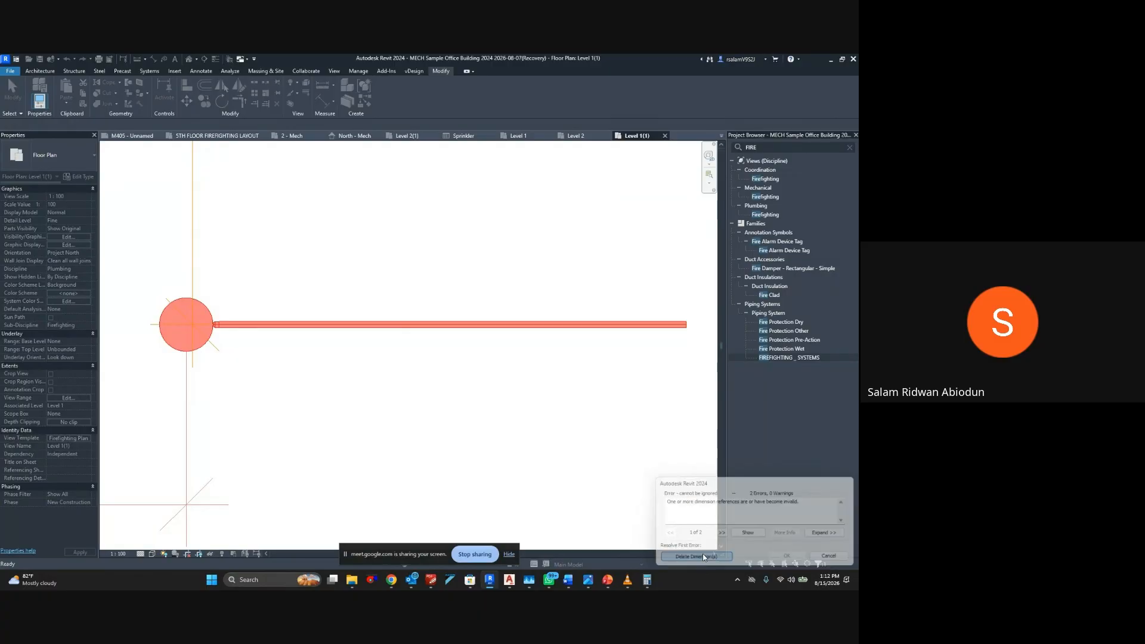
Draw a building section just below the upper sprinkler row in Open Office-2 and reduce its depth to just beyond that row
{"action": "scroll", "coordinate": [477, 433], "scroll_direction": "down", "scroll_amount": 5}
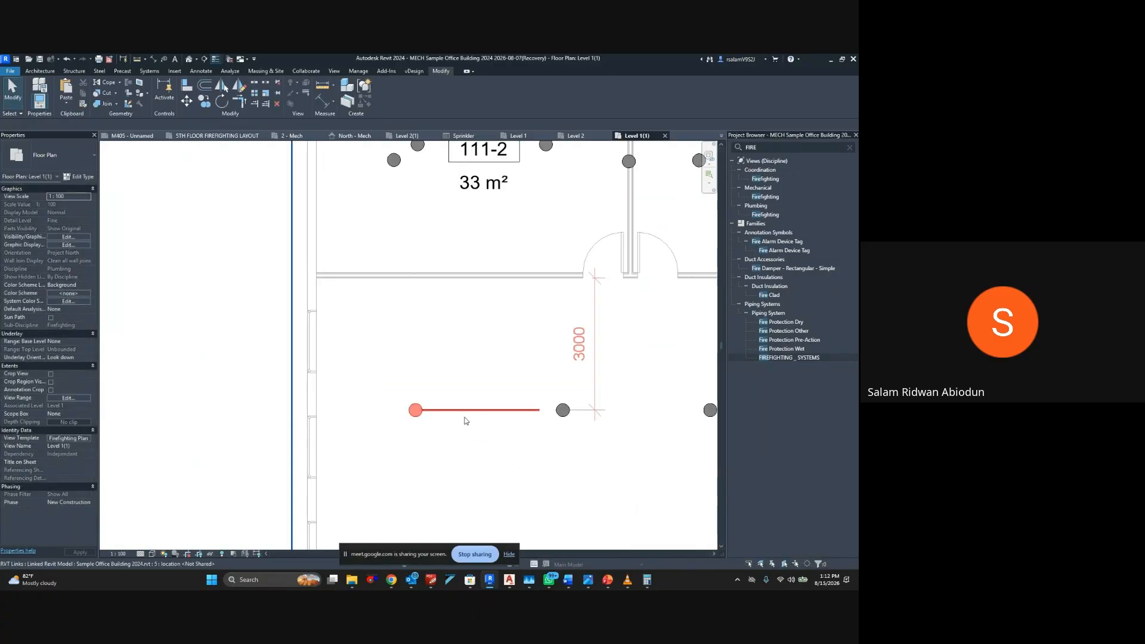
{"action": "middle_click_drag", "start_coordinate": [469, 406], "coordinate": [399, 375]}
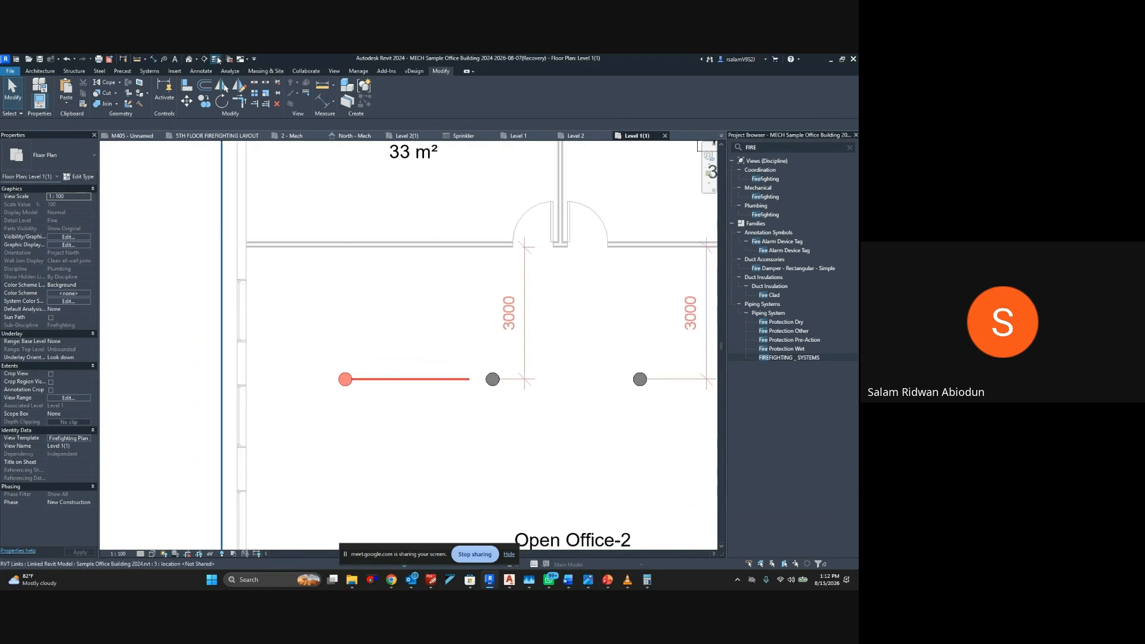
{"action": "left_click", "coordinate": [205, 60]}
{"action": "left_click", "coordinate": [264, 403]}
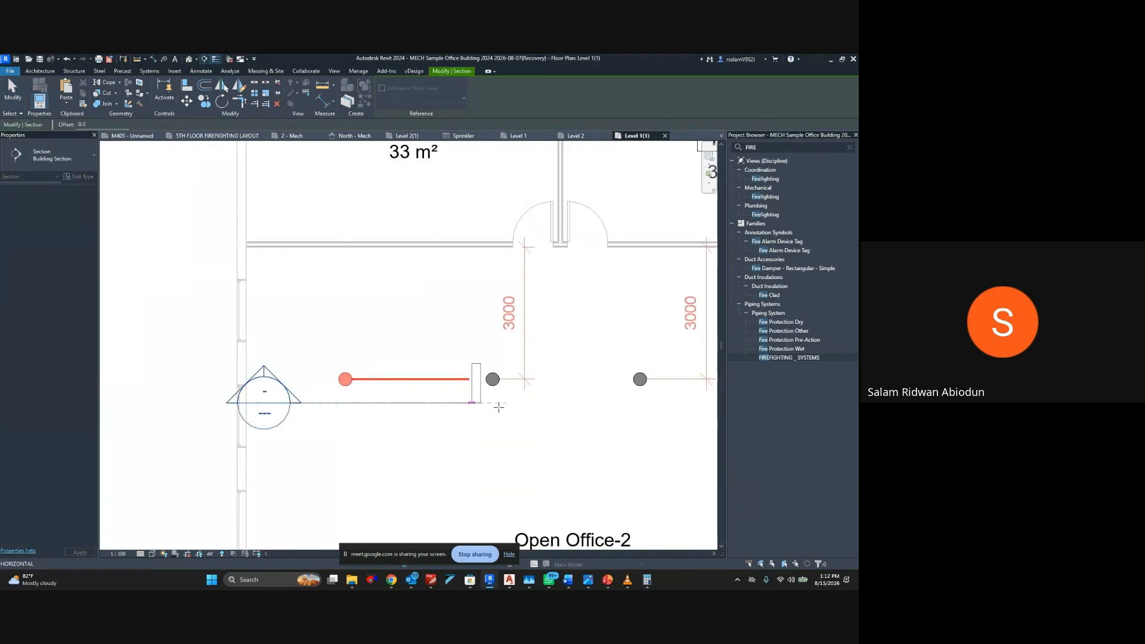
{"action": "left_click", "coordinate": [677, 404]}
{"action": "key", "text": "Escape"}
{"action": "scroll", "coordinate": [525, 325], "scroll_direction": "down", "scroll_amount": 3}
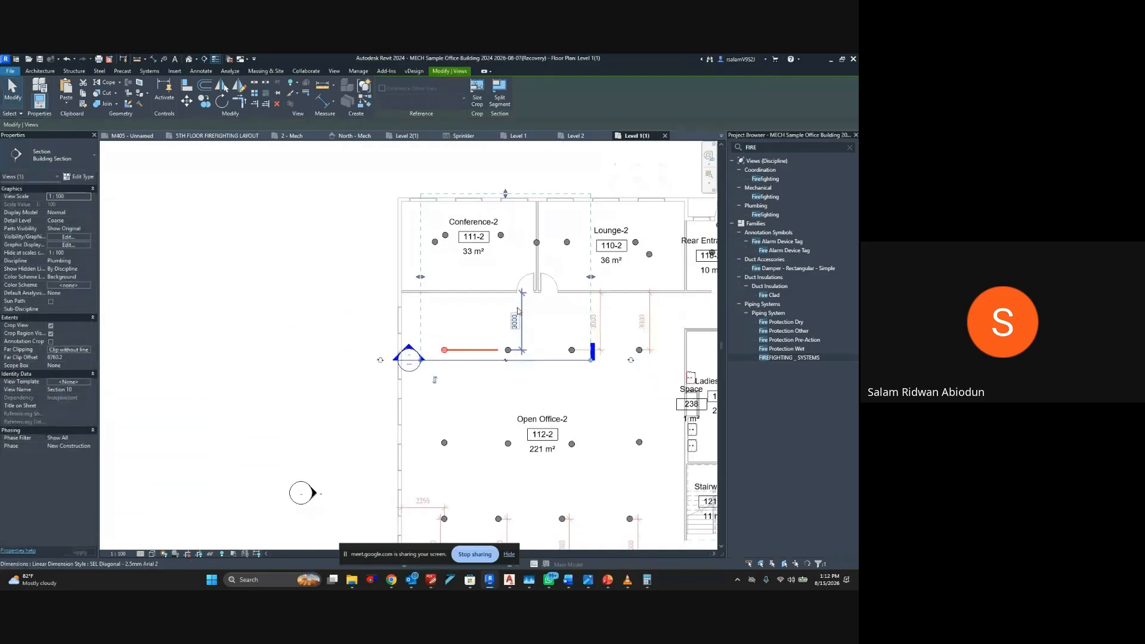
{"action": "left_click_drag", "start_coordinate": [507, 195], "coordinate": [513, 341]}
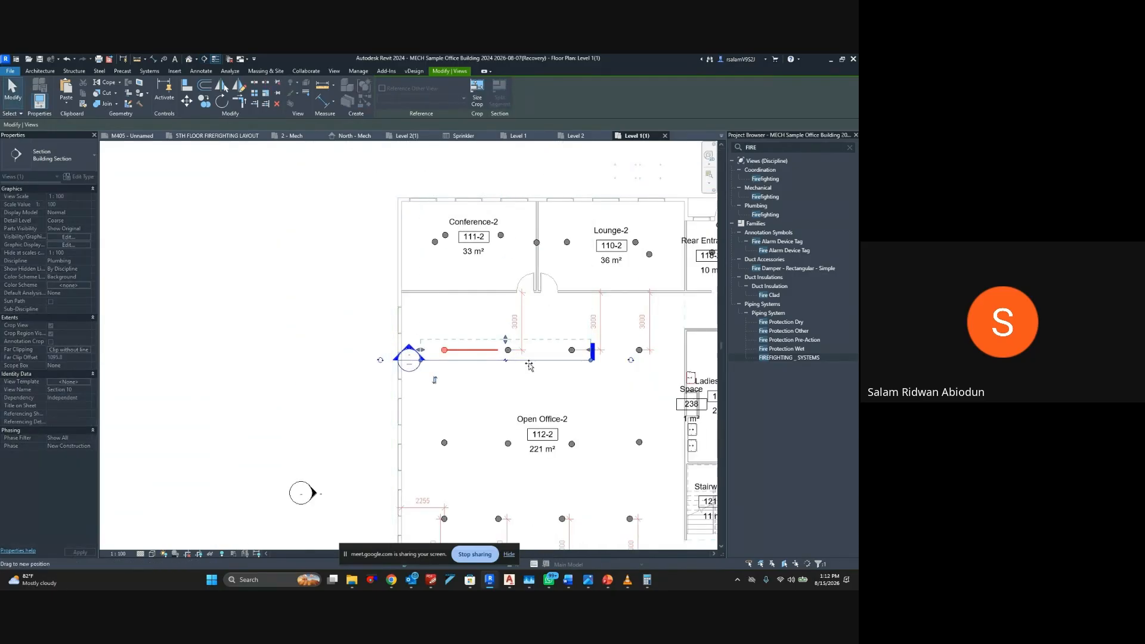
Open the new section's view and set its detail level to Fine
{"action": "scroll", "coordinate": [529, 365], "scroll_direction": "up", "scroll_amount": 5}
{"action": "right_click", "coordinate": [401, 357]}
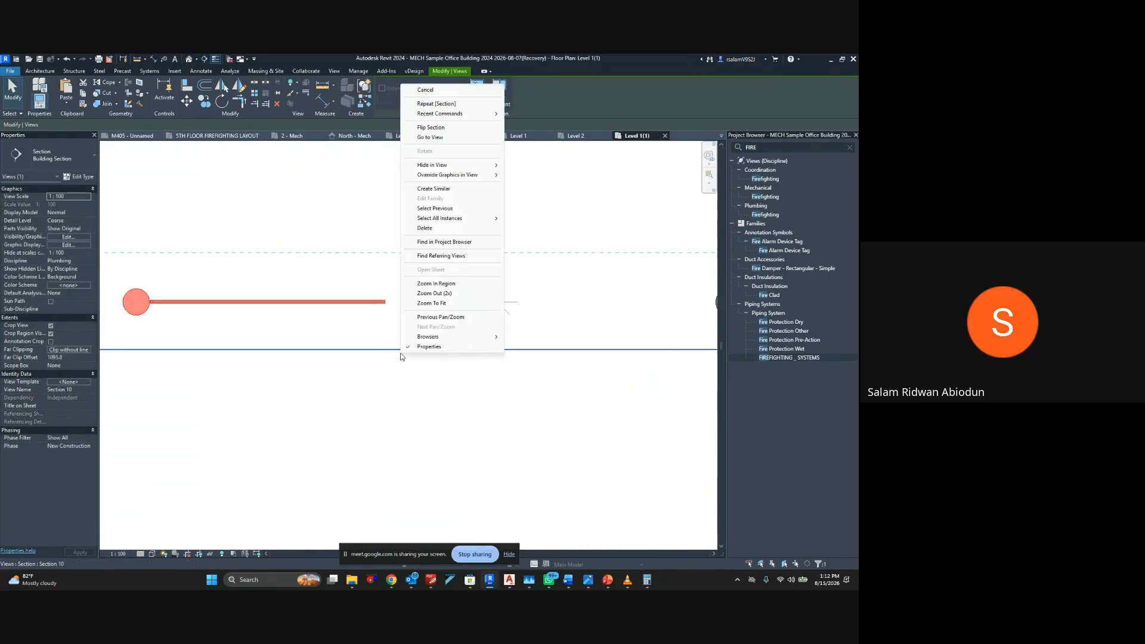
{"action": "left_click", "coordinate": [431, 137]}
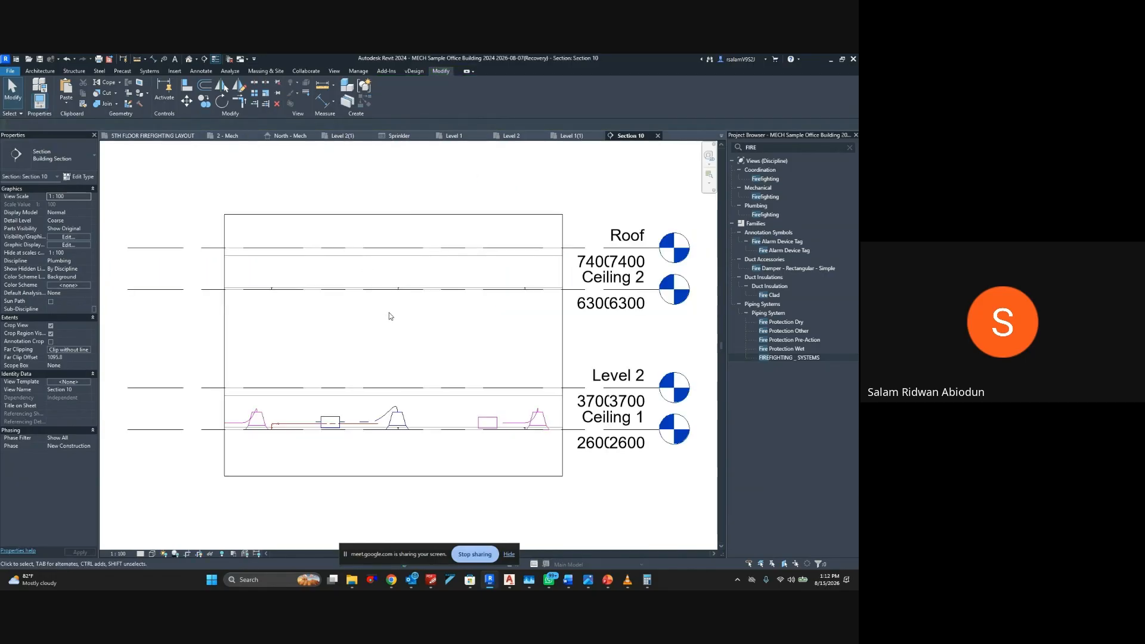
{"action": "scroll", "coordinate": [351, 385], "scroll_direction": "up", "scroll_amount": 5}
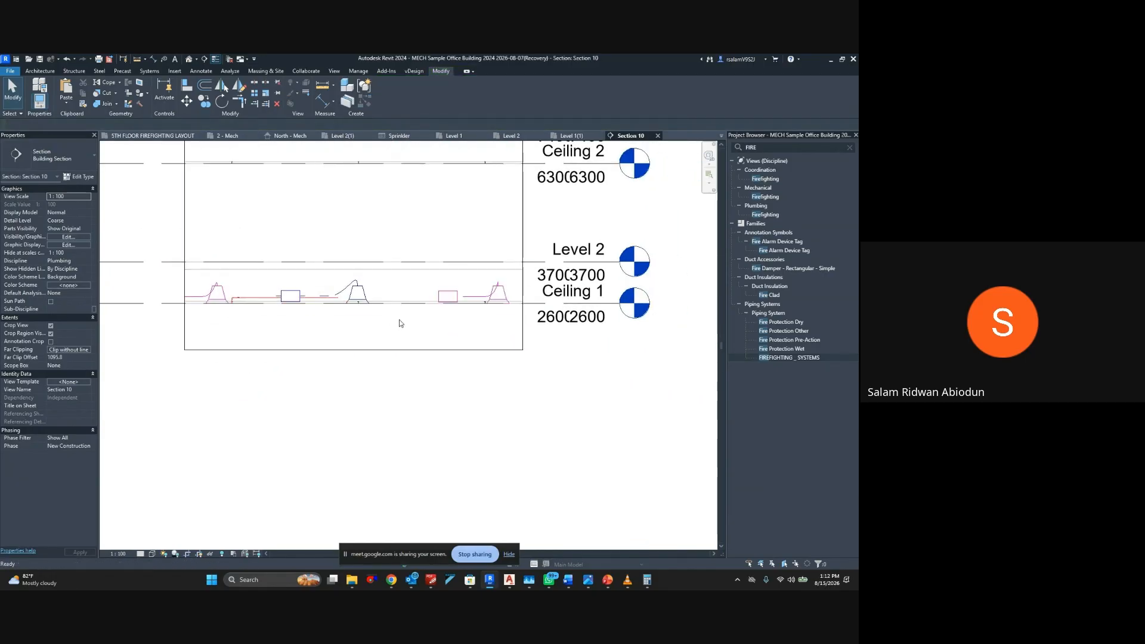
{"action": "scroll", "coordinate": [238, 297], "scroll_direction": "up", "scroll_amount": 6}
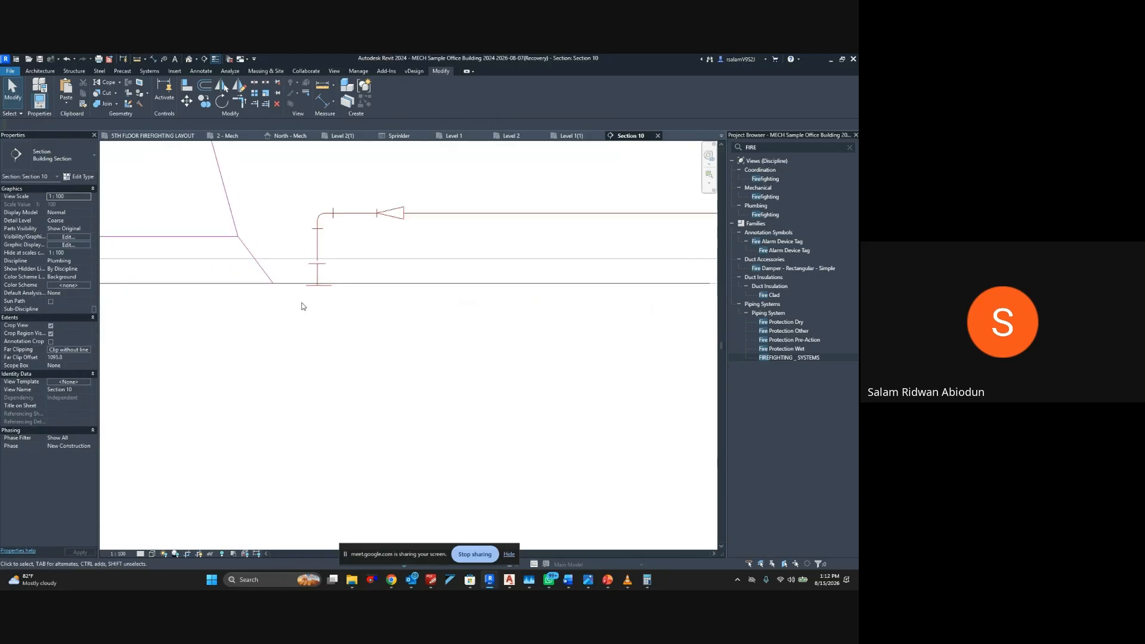
{"action": "mouse_move", "coordinate": [302, 307]}
{"action": "middle_mouse_down"}
{"action": "mouse_move", "coordinate": [335, 283]}
{"action": "mouse_move", "coordinate": [315, 314]}
{"action": "middle_mouse_up"}
{"action": "middle_click_drag", "start_coordinate": [345, 270], "coordinate": [284, 327]}
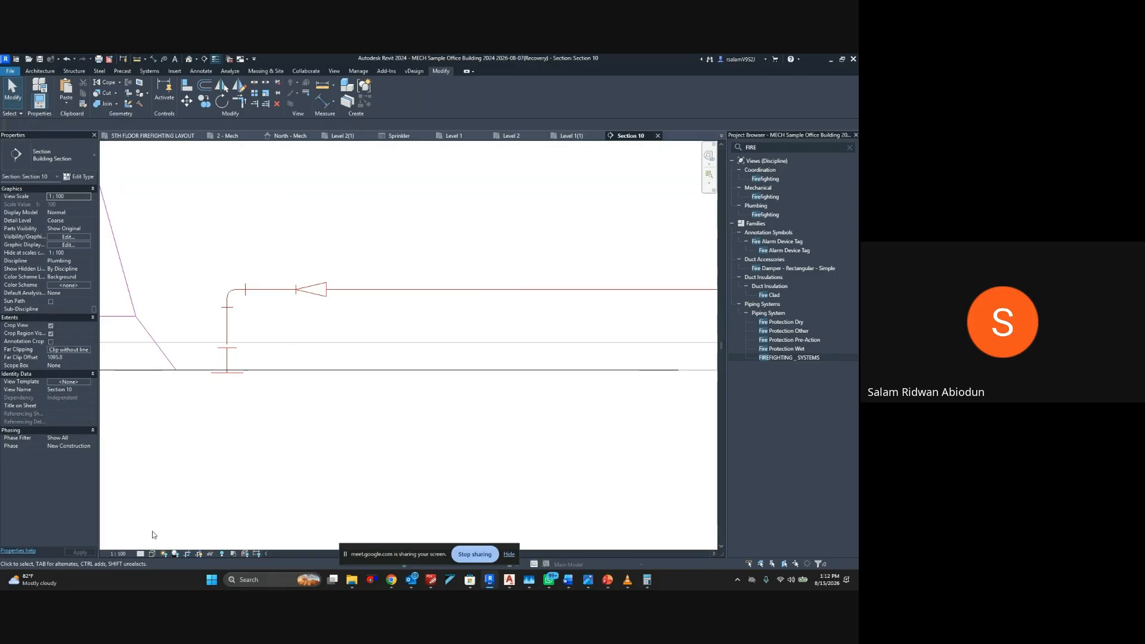
{"action": "left_click", "coordinate": [140, 554]}
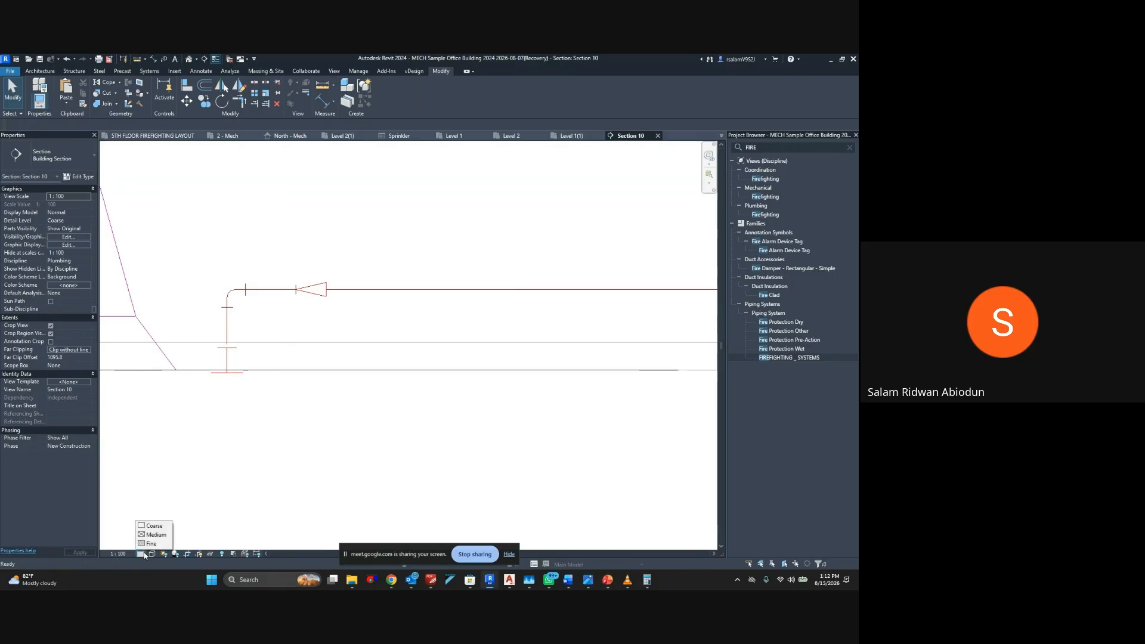
{"action": "left_click", "coordinate": [233, 333]}
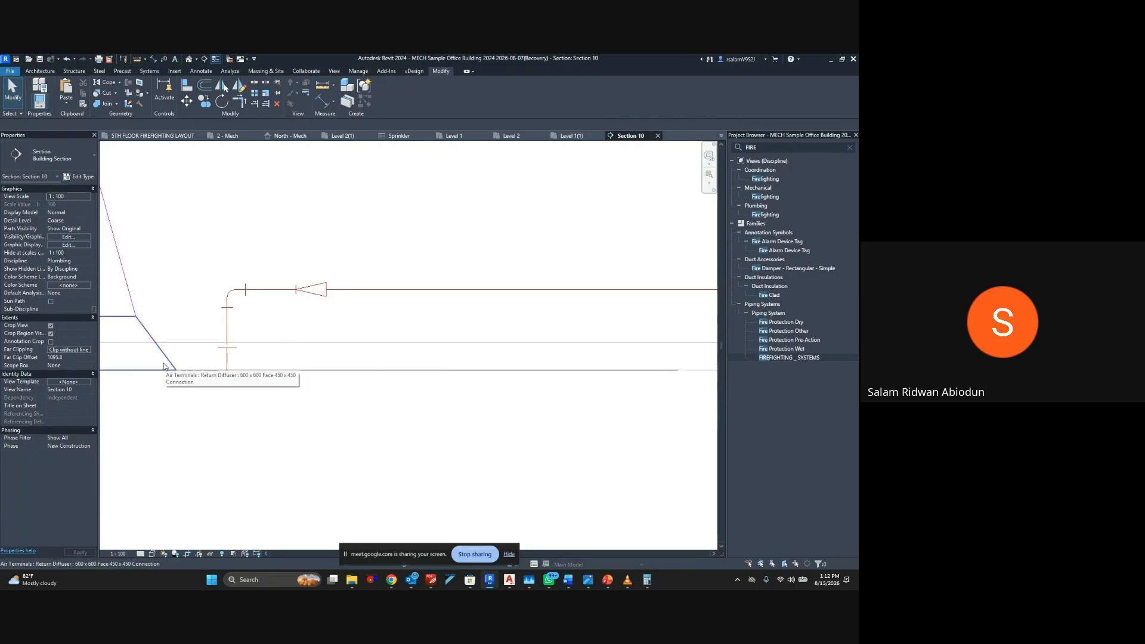
{"action": "scroll", "coordinate": [164, 366], "scroll_direction": "down", "scroll_amount": 2}
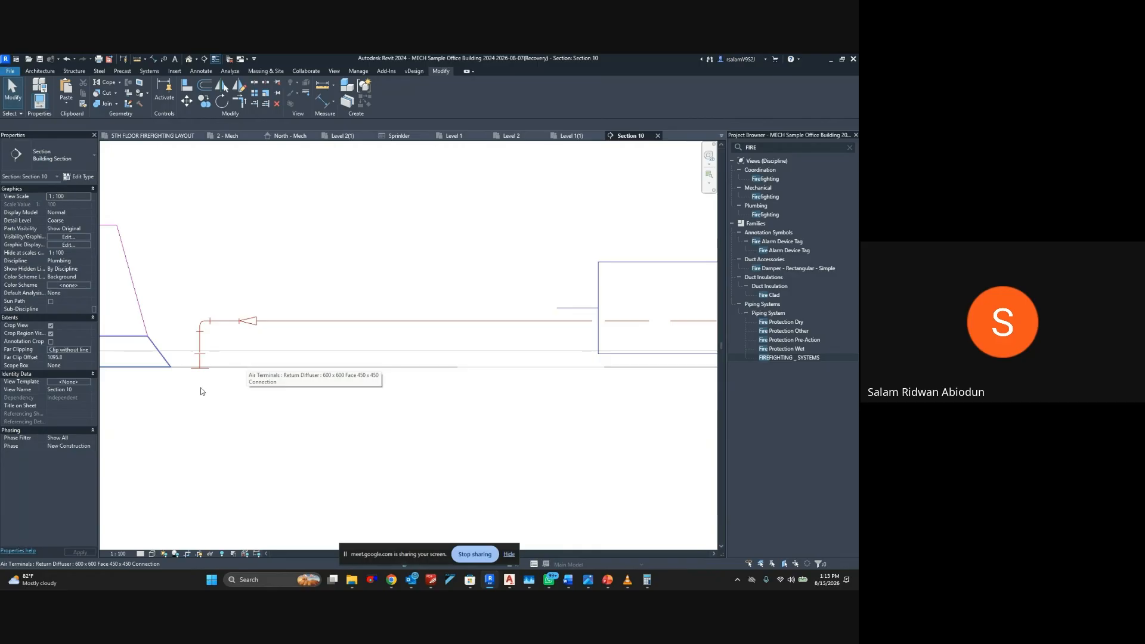
{"action": "left_click", "coordinate": [140, 553]}
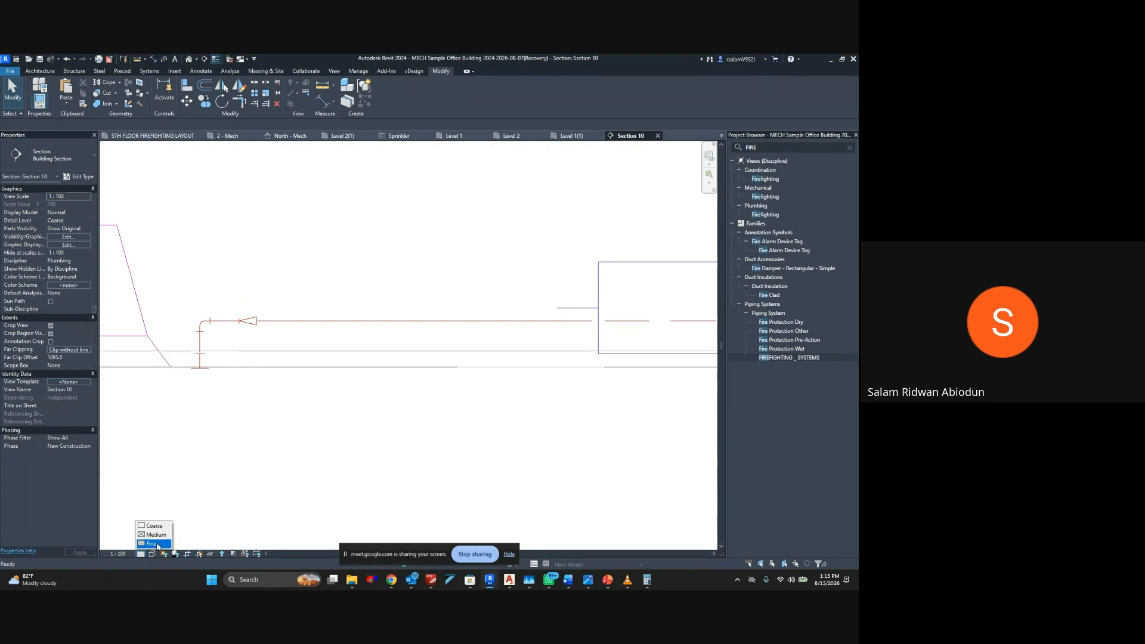
{"action": "left_click", "coordinate": [157, 544]}
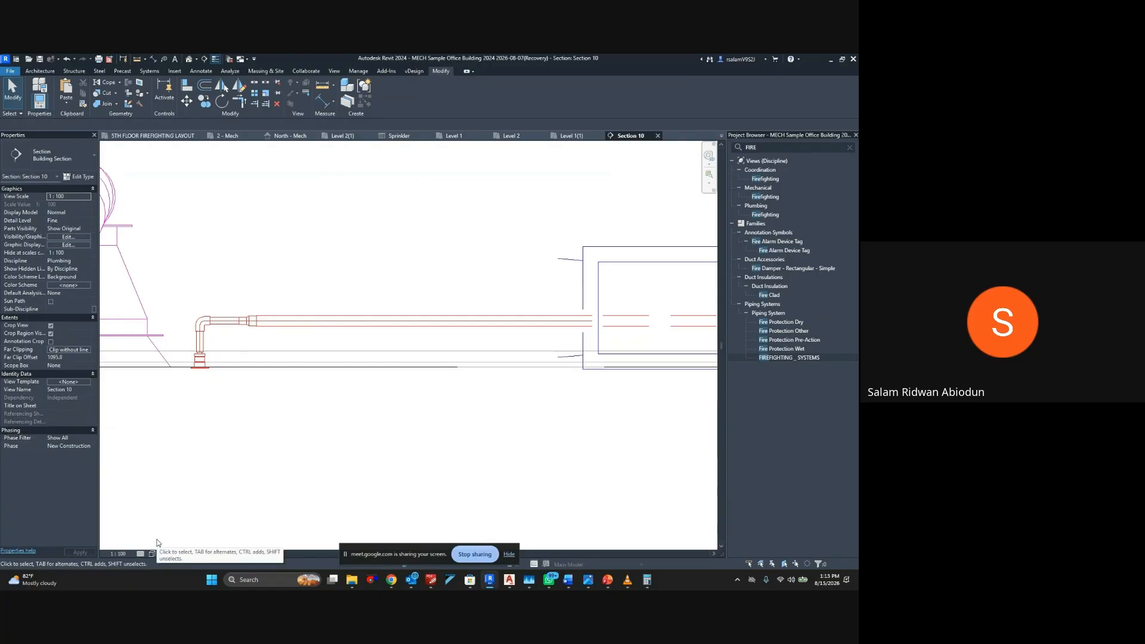
Examine the sprinkler's pipe connection and the neighbouring ducts and unconnected sprinkler in the section view
{"action": "scroll", "coordinate": [235, 472], "scroll_direction": "down", "scroll_amount": 1}
{"action": "scroll", "coordinate": [237, 471], "scroll_direction": "down", "scroll_amount": 2}
{"action": "middle_click_drag", "start_coordinate": [241, 458], "coordinate": [107, 431]}
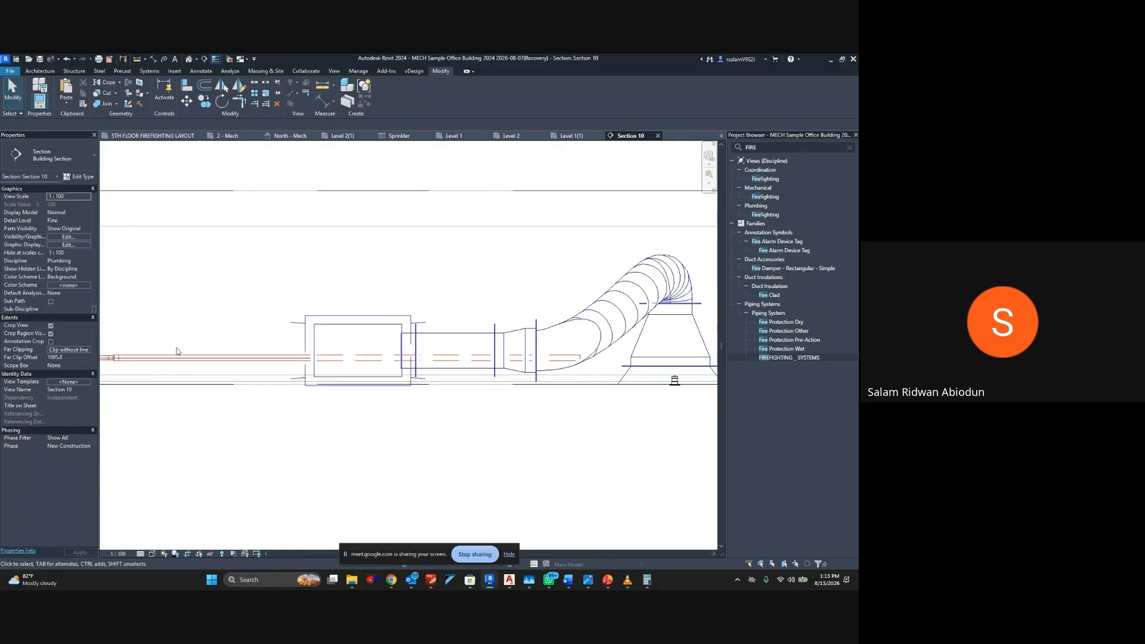
{"action": "middle_click_drag", "start_coordinate": [273, 347], "coordinate": [222, 321]}
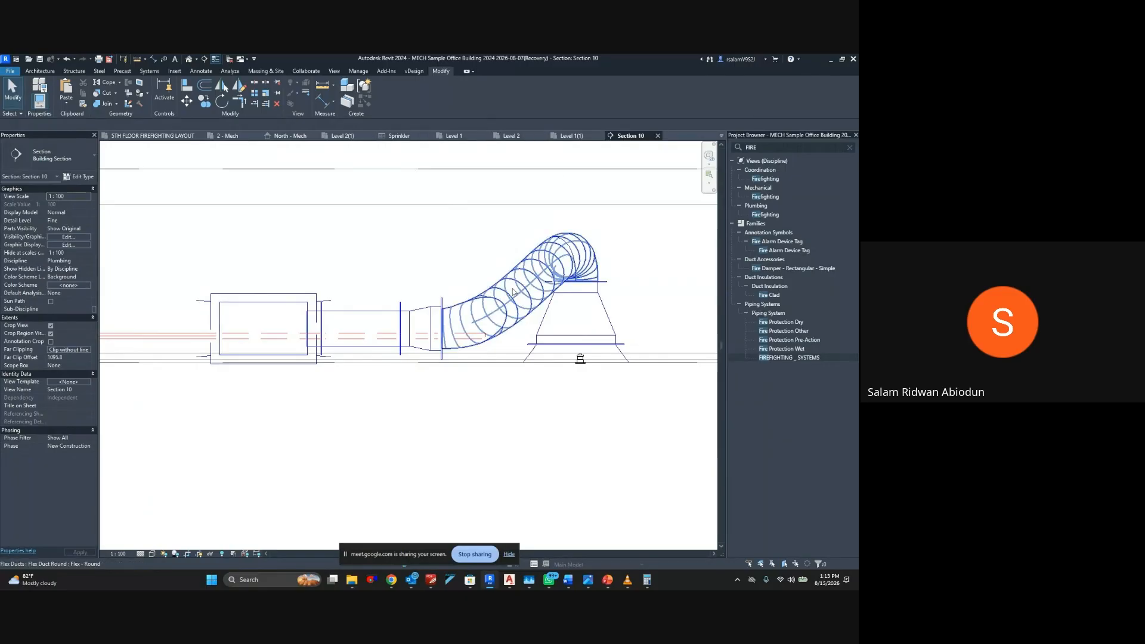
{"action": "middle_click_drag", "start_coordinate": [429, 248], "coordinate": [627, 233]}
{"action": "middle_click_drag", "start_coordinate": [322, 281], "coordinate": [402, 276]}
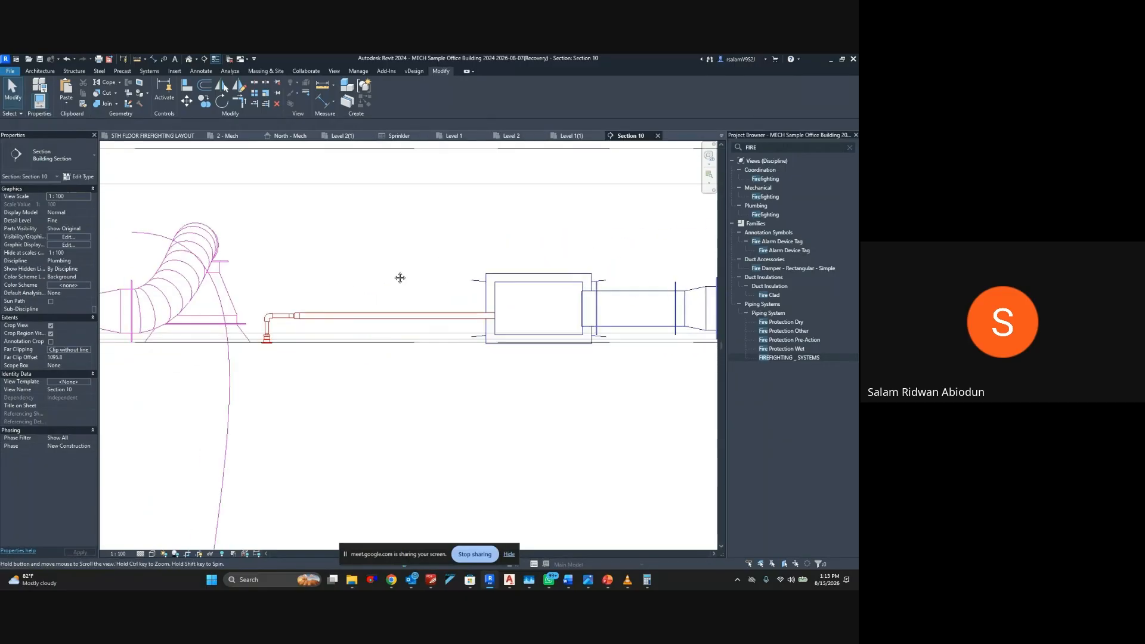
{"action": "scroll", "coordinate": [276, 341], "scroll_direction": "up", "scroll_amount": 3}
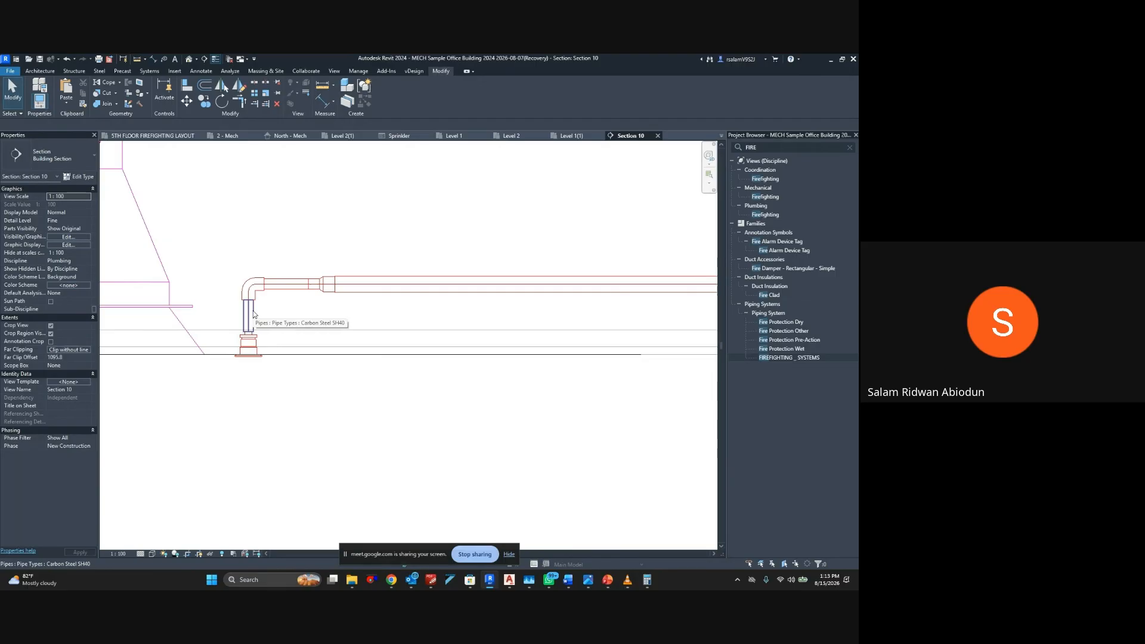
Return to the Level 1(1) floor plan and undo the section and the sprinkler's connection to the pipe
{"action": "left_click", "coordinate": [454, 136]}
{"action": "left_click", "coordinate": [511, 136]}
{"action": "left_click", "coordinate": [567, 136]}
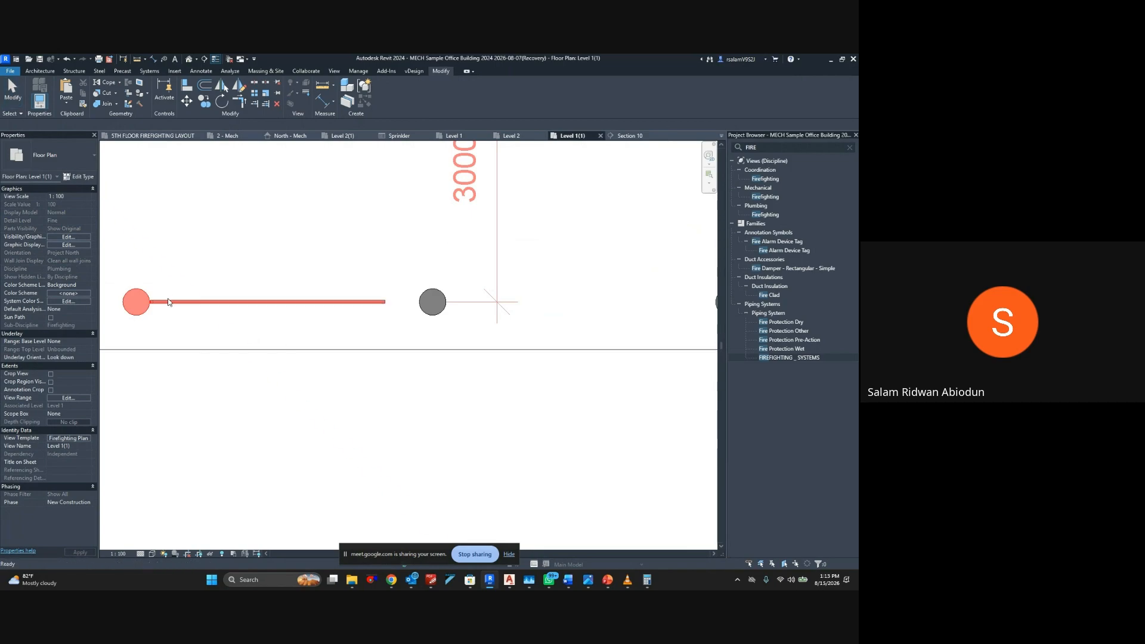
{"action": "key", "text": "ctrl+z"}
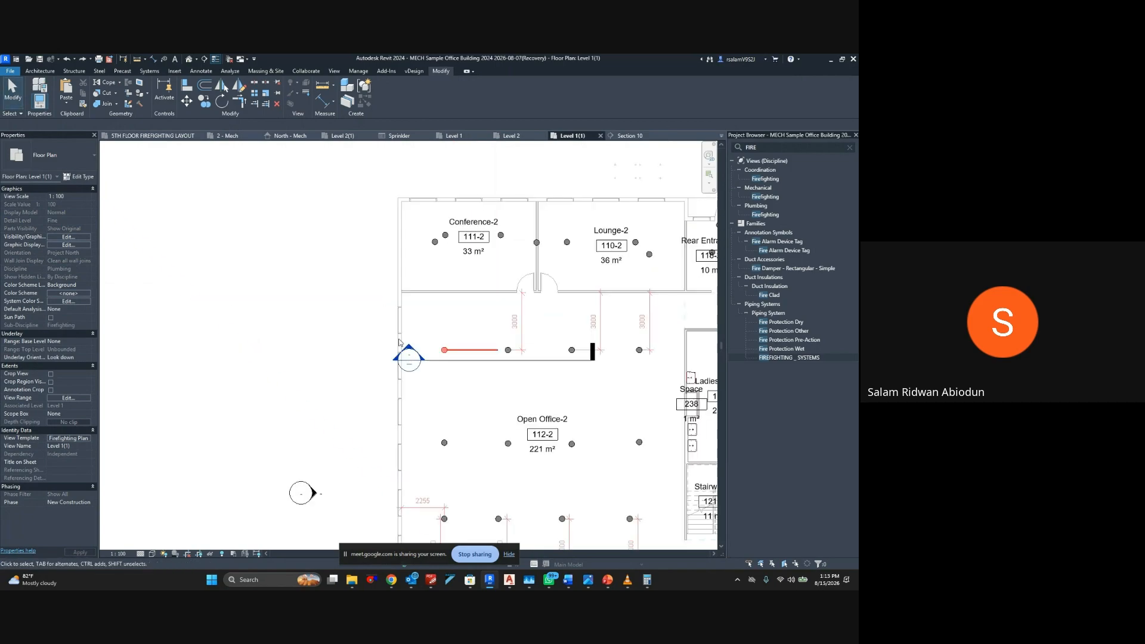
{"action": "key", "text": "ctrl+z"}
{"action": "key", "text": "ctrl+z"}
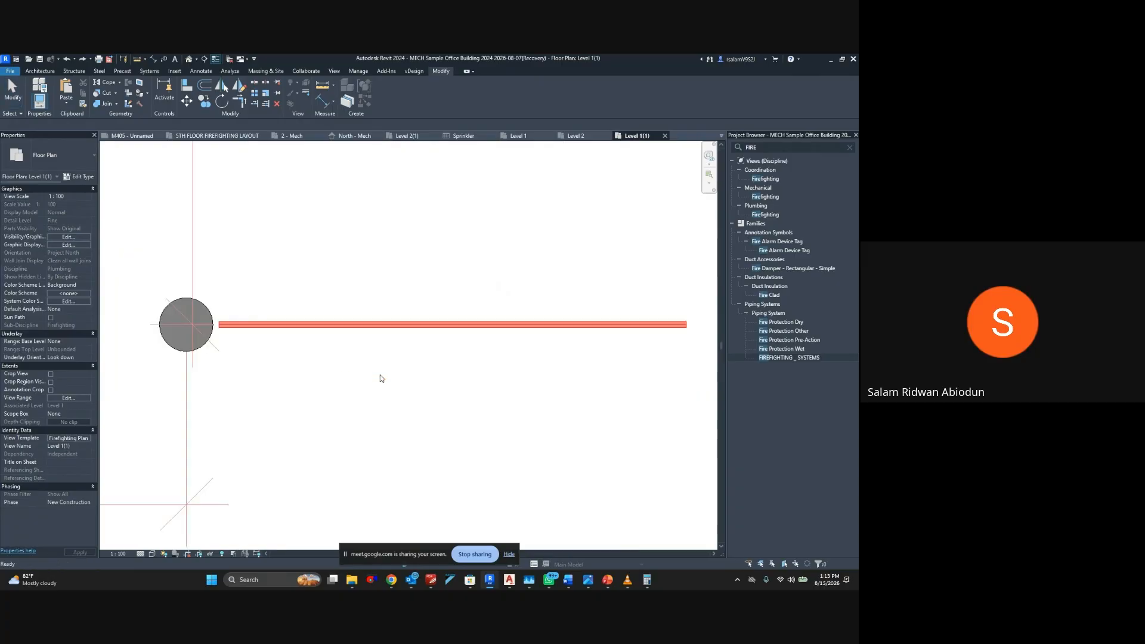
Shorten the horizontal pipe by pulling its near end farther away from the first upper-row sprinkler
{"action": "scroll", "coordinate": [199, 316], "scroll_direction": "up", "scroll_amount": 2}
{"action": "middle_click_drag", "start_coordinate": [225, 317], "coordinate": [257, 304]}
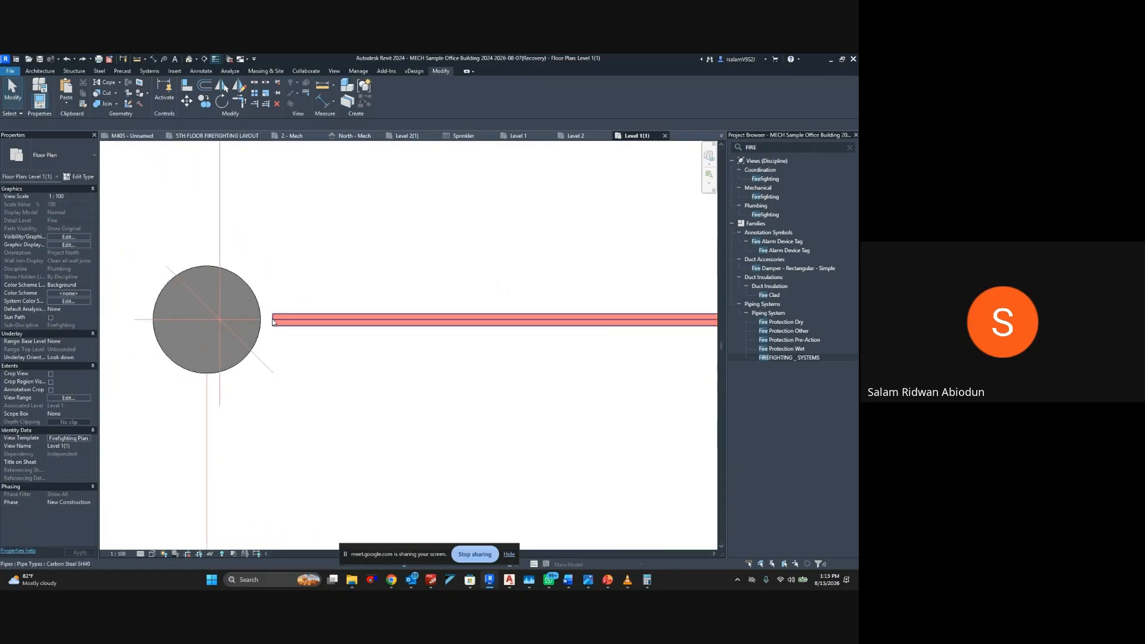
{"action": "left_click", "coordinate": [278, 320]}
{"action": "left_click_drag", "start_coordinate": [274, 320], "coordinate": [355, 320]}
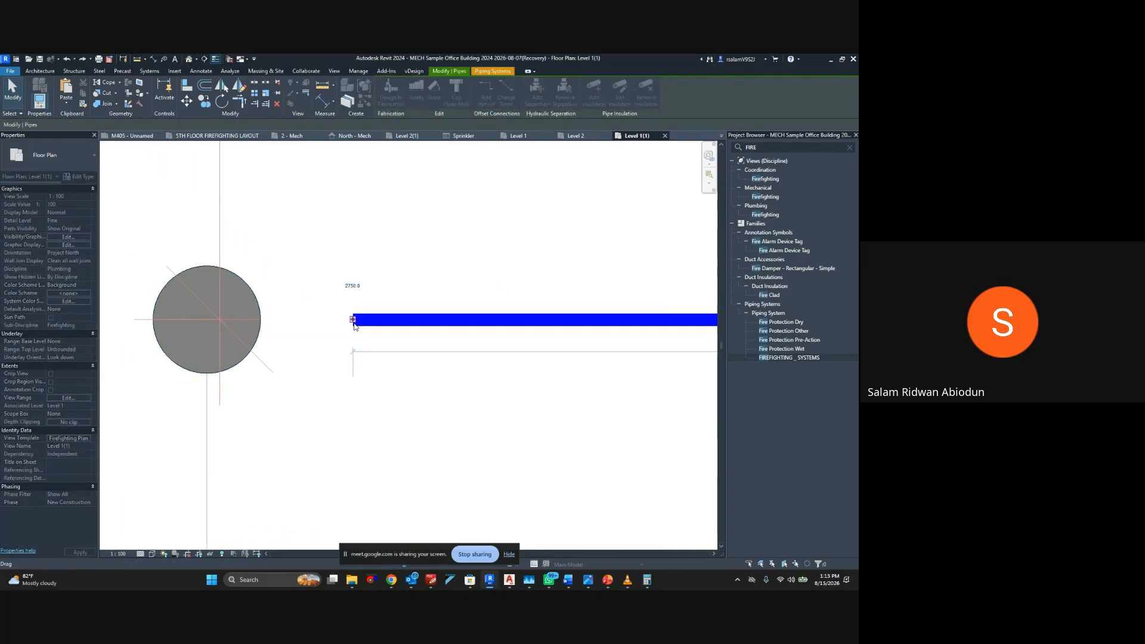
Draw a flex pipe from the horizontal pipe's open end to the first upper-row sprinkler, deleting the invalid dimensions
{"action": "right_click", "coordinate": [356, 322]}
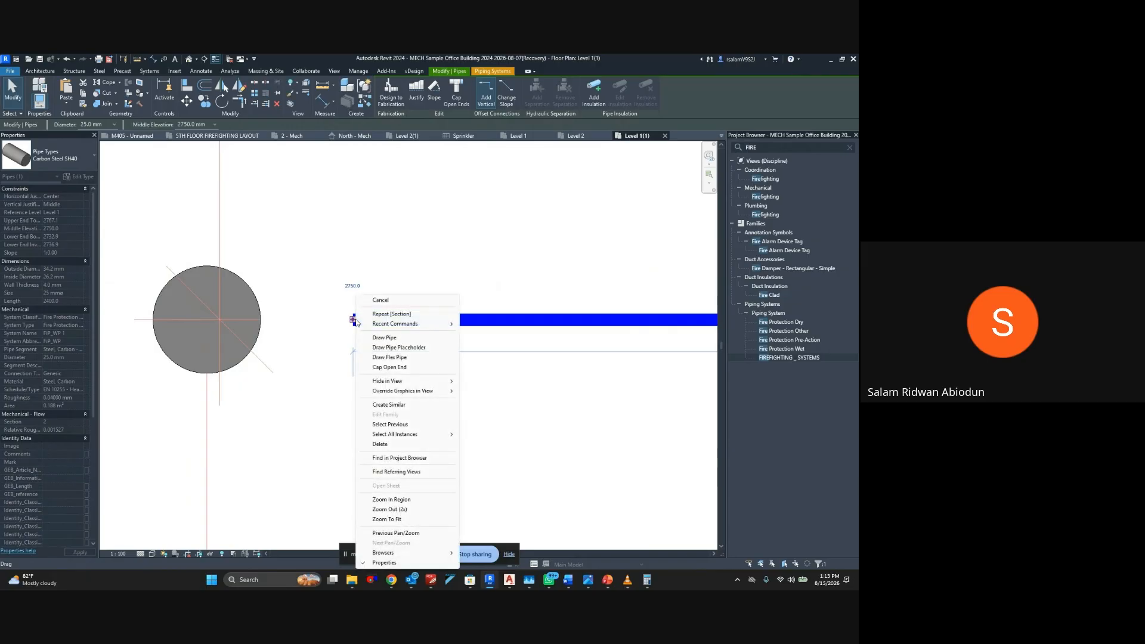
{"action": "left_click", "coordinate": [391, 358]}
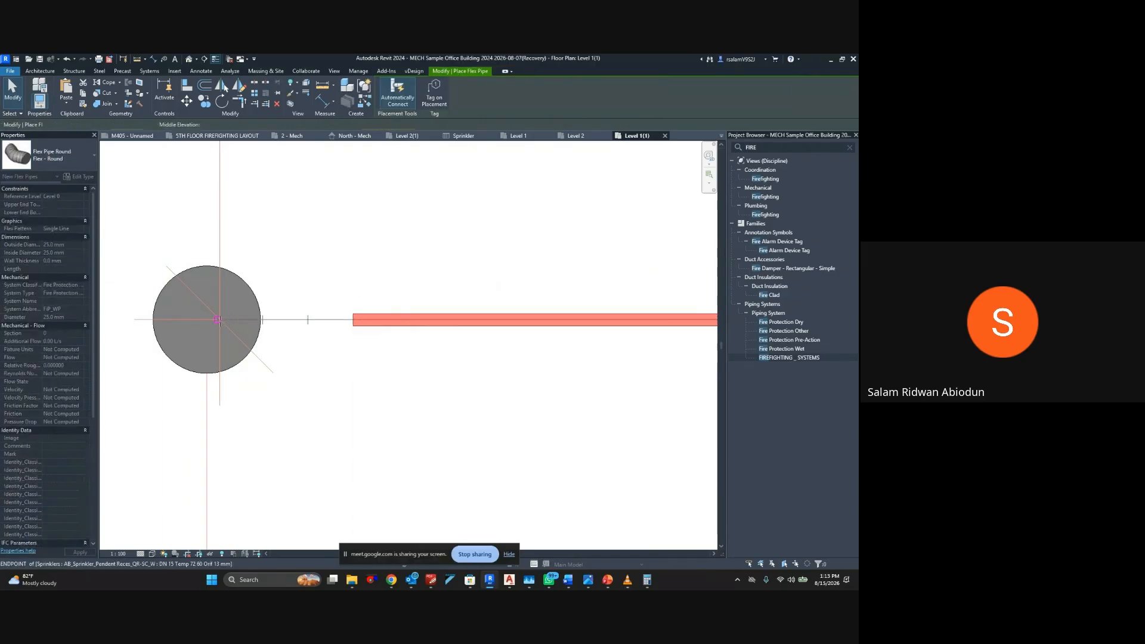
{"action": "left_click", "coordinate": [219, 320]}
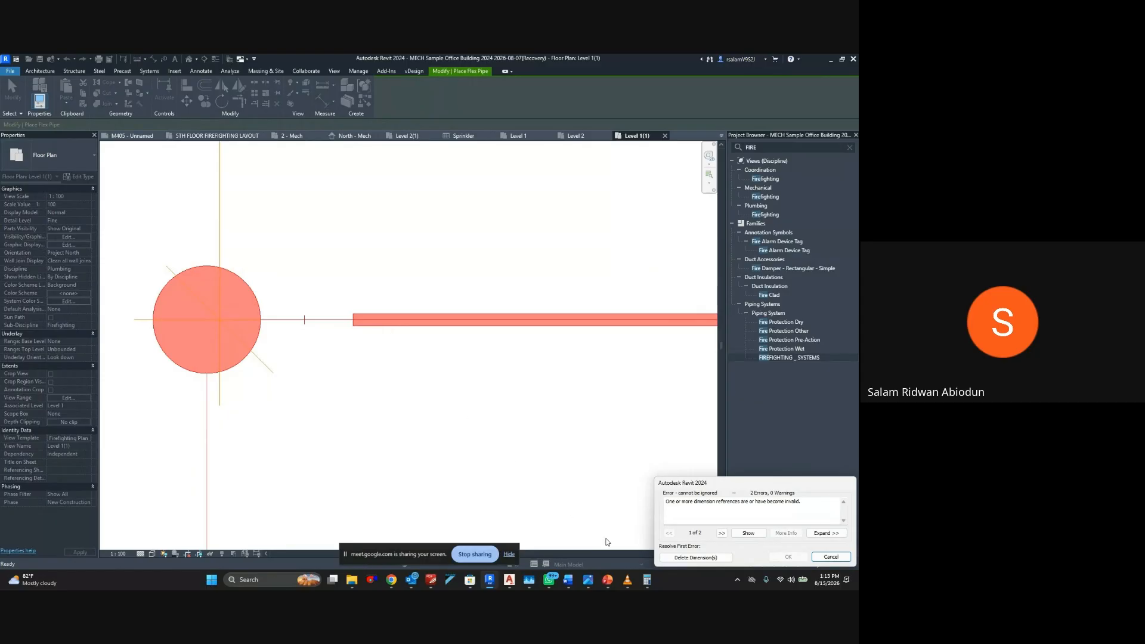
{"action": "left_click", "coordinate": [677, 557]}
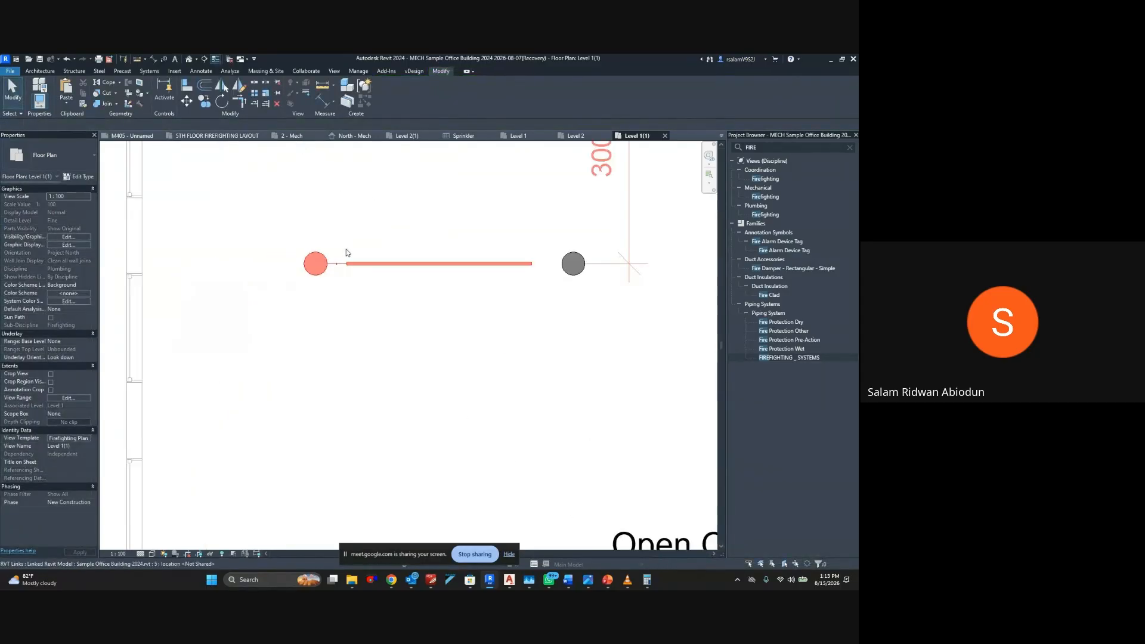
Draw a horizontal section below the pipe and its sprinklers, looking toward them, and shorten its depth to about 1045 mm
{"action": "scroll", "coordinate": [346, 253], "scroll_direction": "down", "scroll_amount": 5}
{"action": "left_click", "coordinate": [204, 59]}
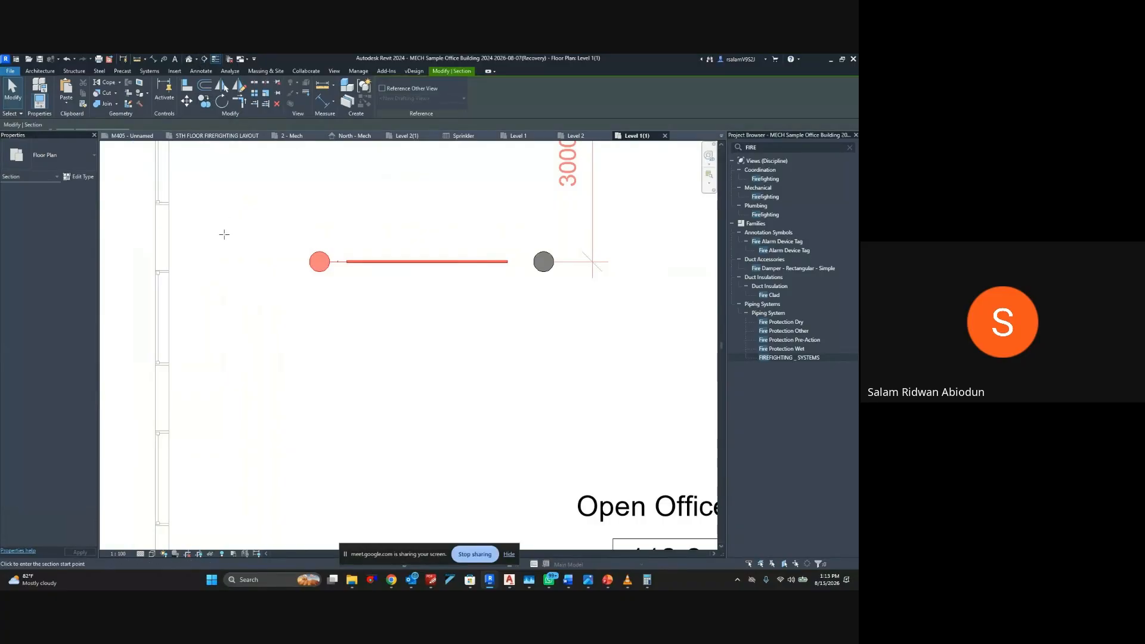
{"action": "left_click", "coordinate": [281, 296]}
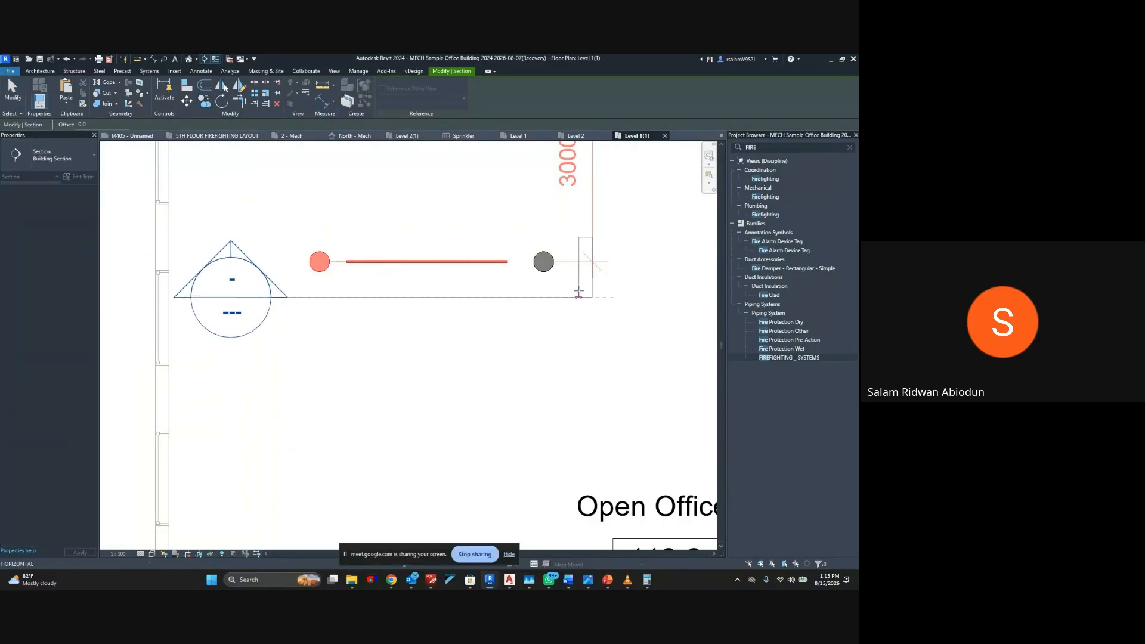
{"action": "left_click", "coordinate": [579, 297]}
{"action": "scroll", "coordinate": [579, 296], "scroll_direction": "down", "scroll_amount": 3}
{"action": "middle_click_drag", "start_coordinate": [576, 297], "coordinate": [539, 381]}
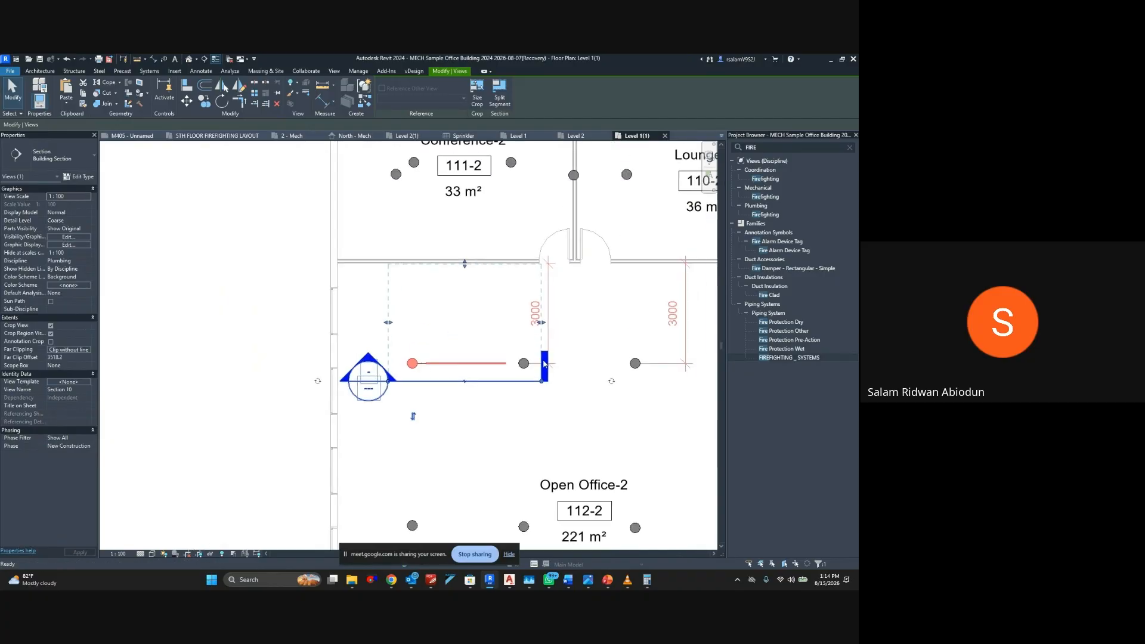
{"action": "left_click_drag", "start_coordinate": [466, 263], "coordinate": [464, 348]}
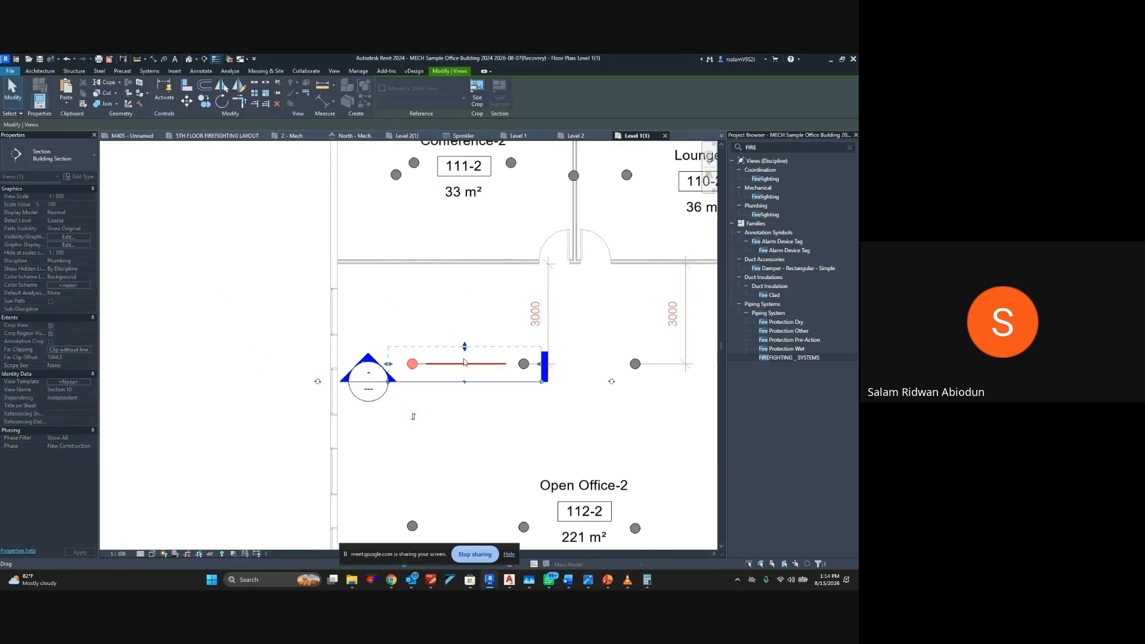
Open the new section's view at the sprinkler connection and set its detail level to Fine
{"action": "right_click", "coordinate": [490, 385]}
{"action": "left_click", "coordinate": [484, 383]}
{"action": "key", "text": "Escape"}
{"action": "right_click", "coordinate": [484, 383]}
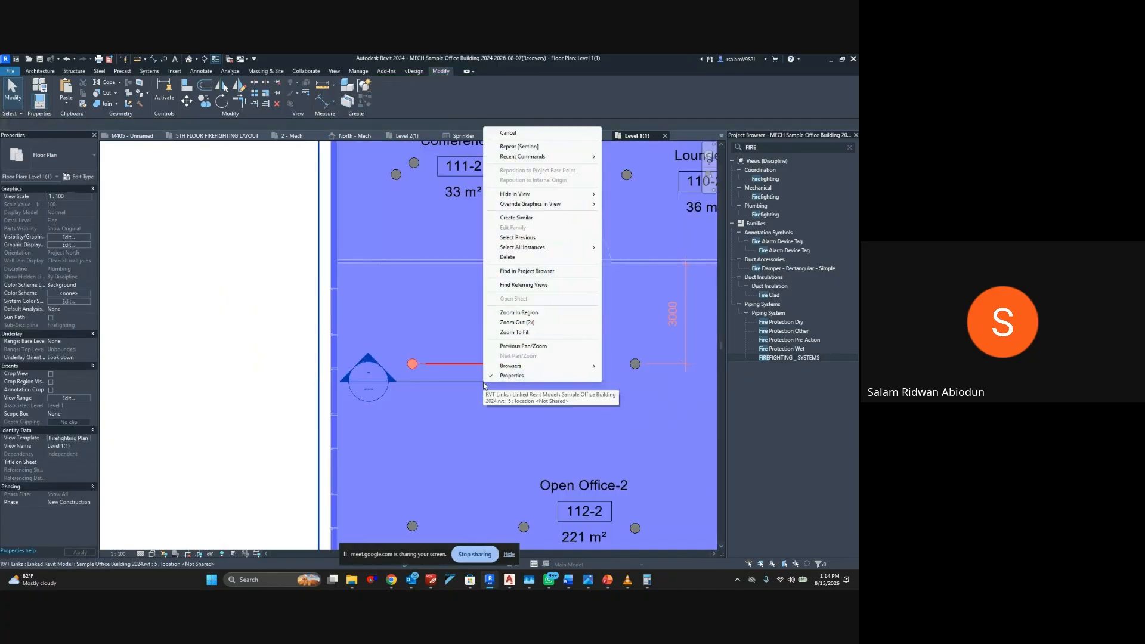
{"action": "left_click", "coordinate": [507, 133]}
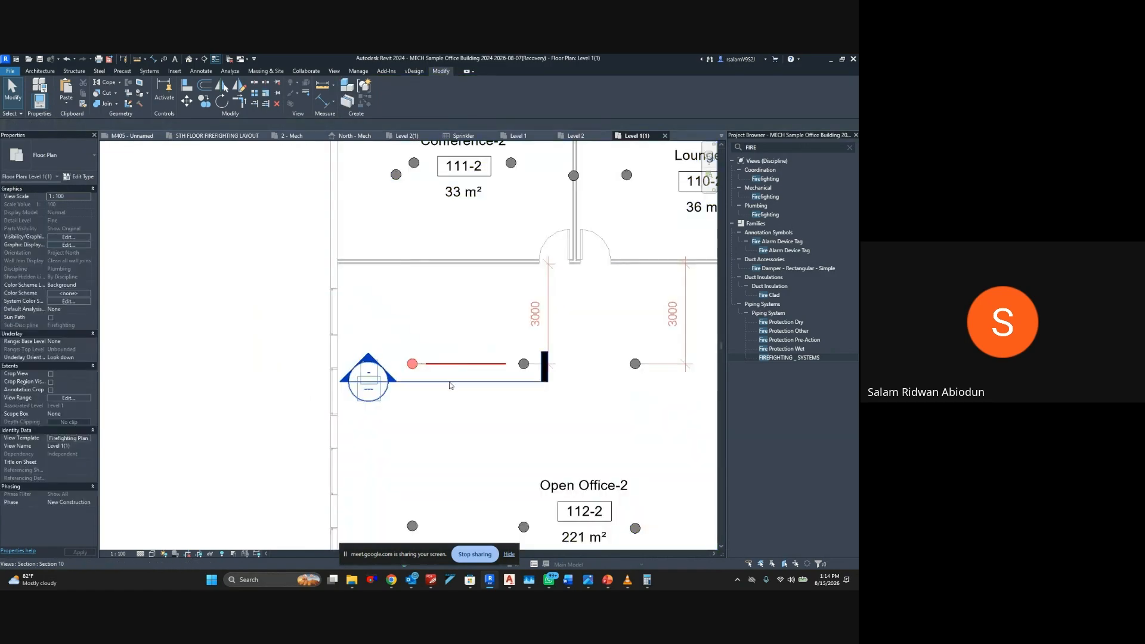
{"action": "right_click", "coordinate": [449, 381]}
{"action": "left_click", "coordinate": [511, 171]}
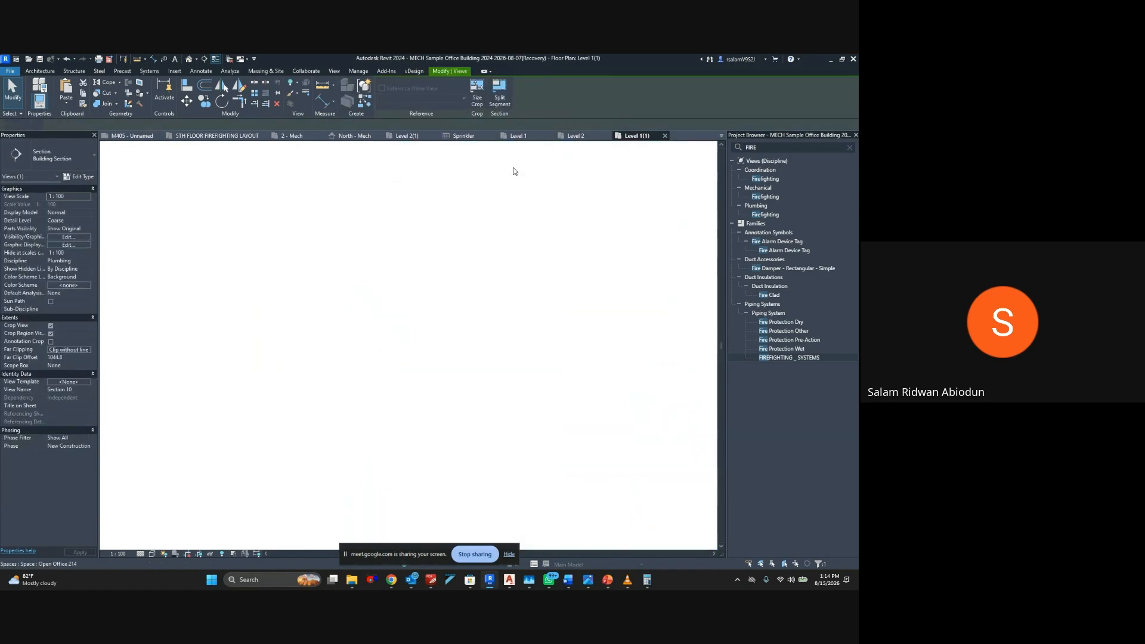
{"action": "scroll", "coordinate": [300, 368], "scroll_direction": "up", "scroll_amount": 6}
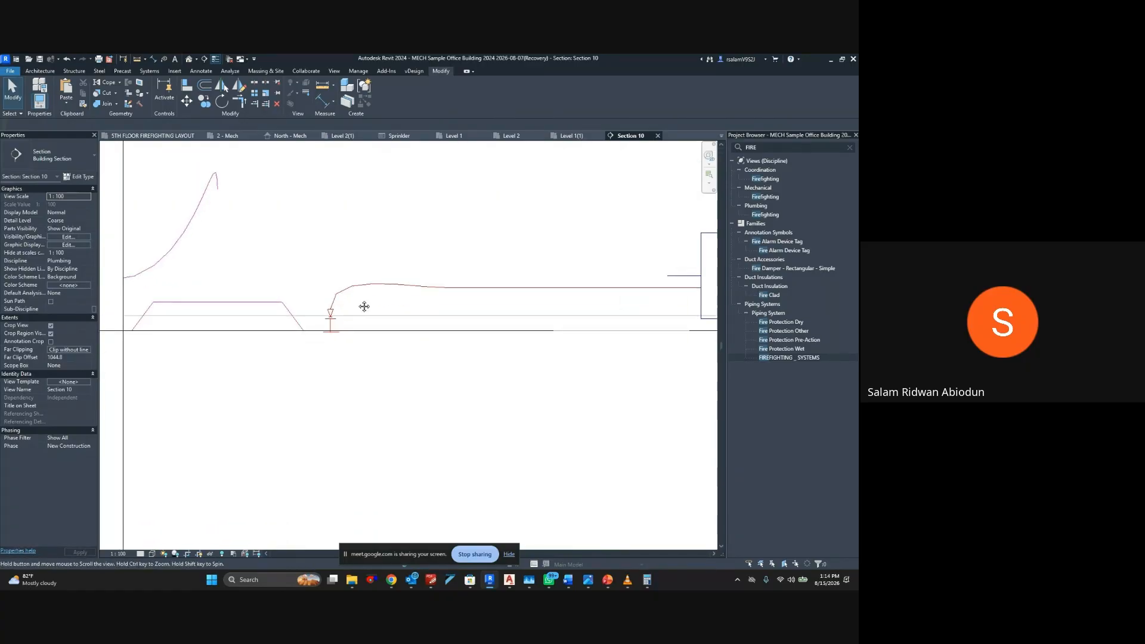
{"action": "left_click", "coordinate": [140, 554]}
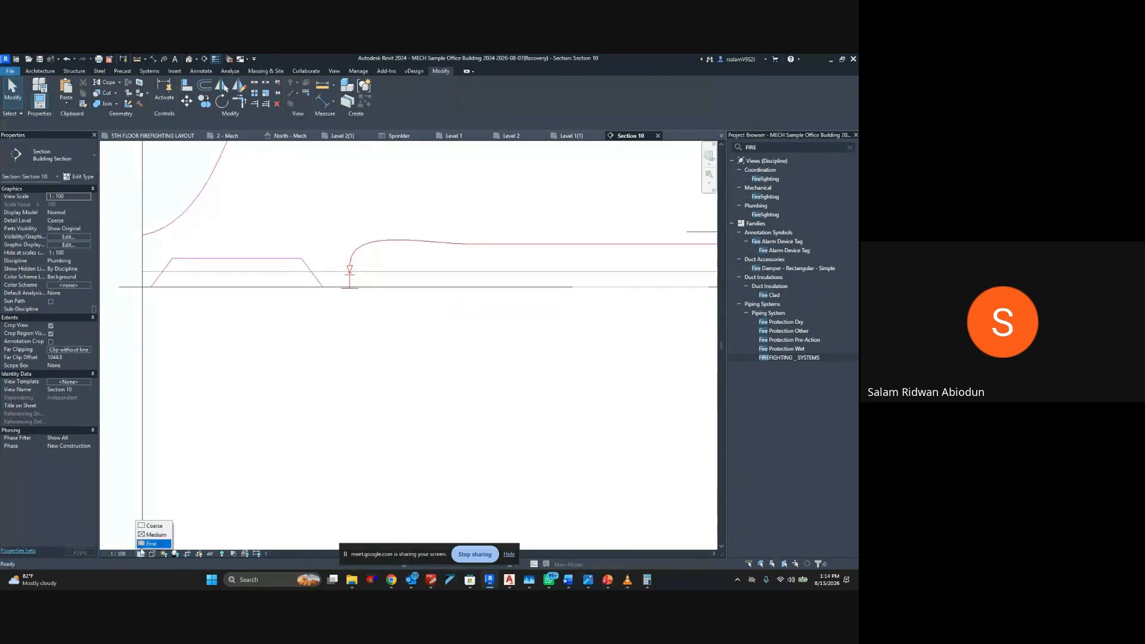
{"action": "left_click", "coordinate": [153, 541]}
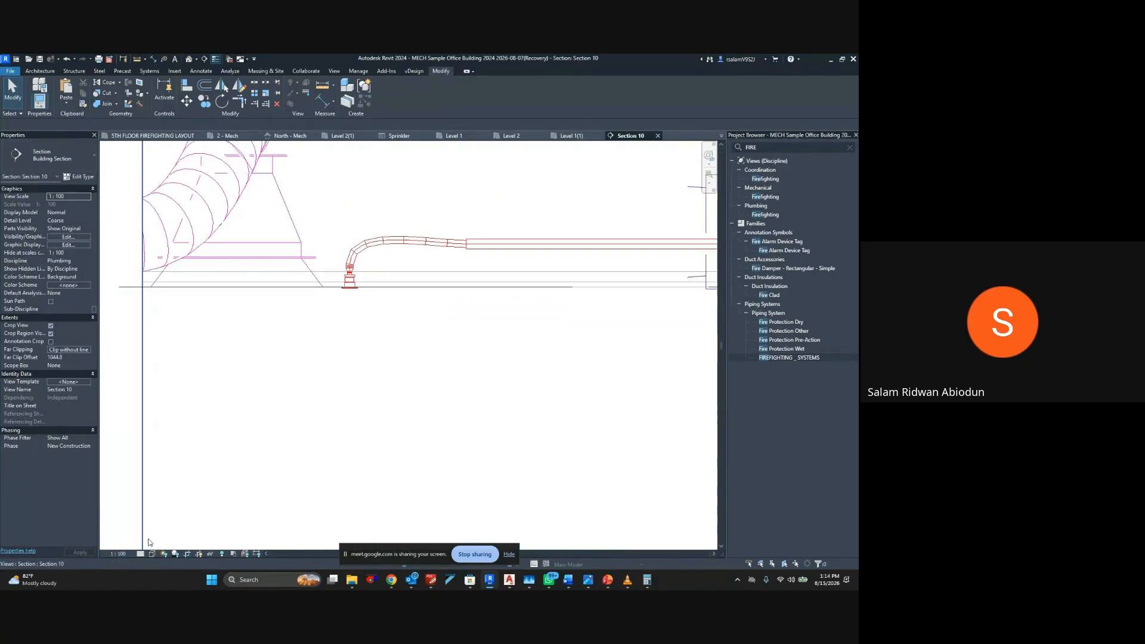
Inspect the flex pipe connection and shift the connected pendent sprinkler slightly toward the return diffuser
{"action": "left_click", "coordinate": [405, 241]}
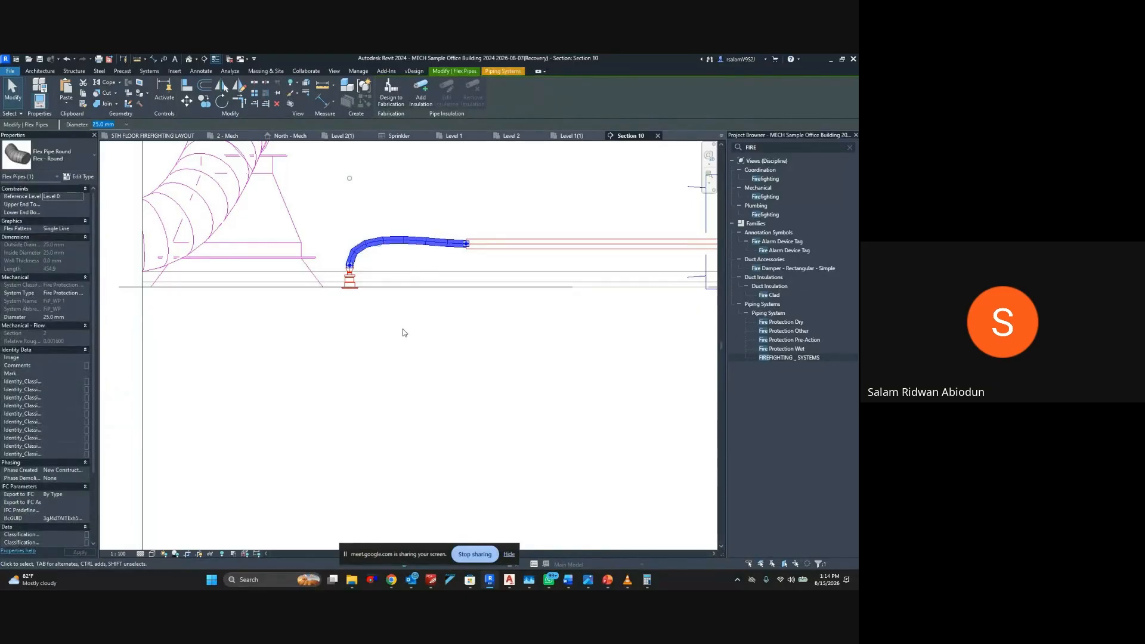
{"action": "scroll", "coordinate": [358, 325], "scroll_direction": "up", "scroll_amount": 2}
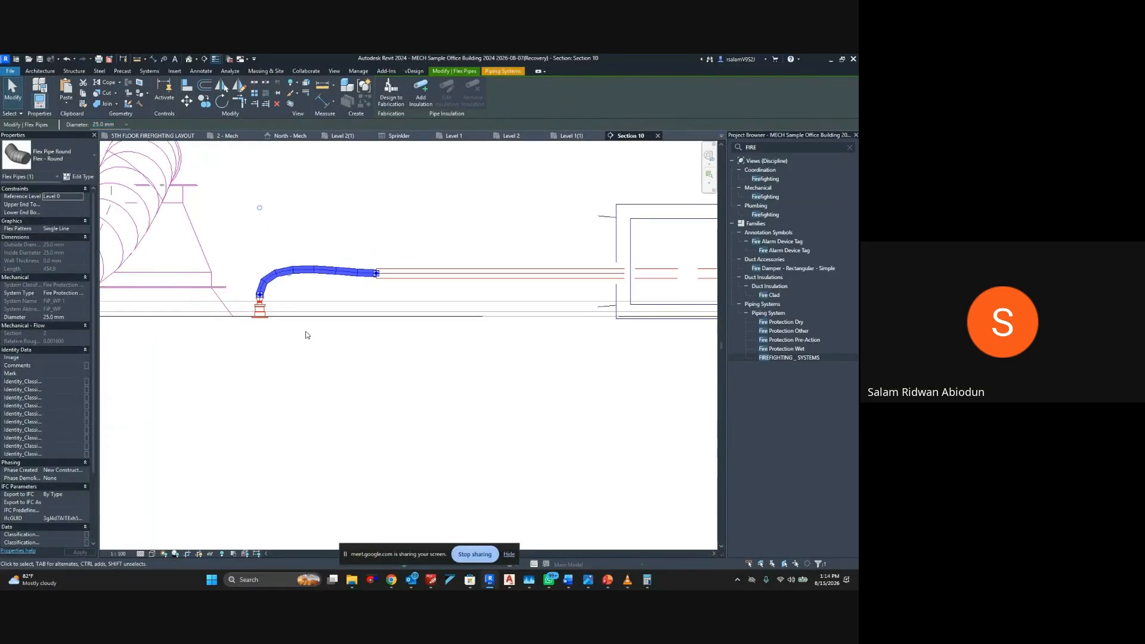
{"action": "scroll", "coordinate": [307, 332], "scroll_direction": "up", "scroll_amount": 2}
{"action": "middle_click_drag", "start_coordinate": [290, 323], "coordinate": [411, 316]}
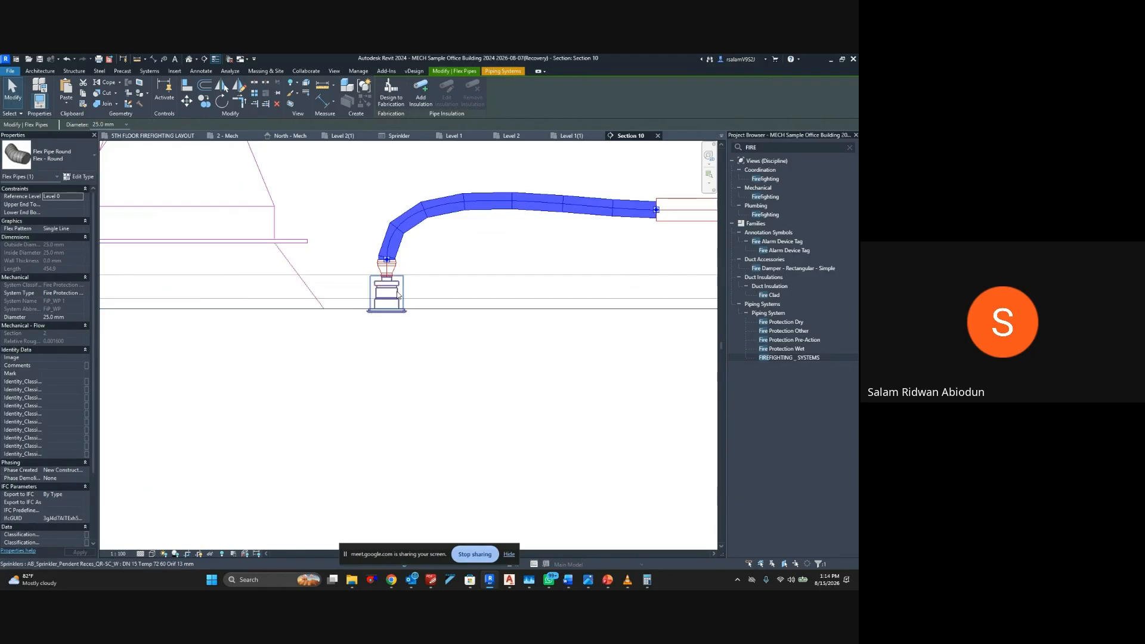
{"action": "left_click", "coordinate": [397, 292]}
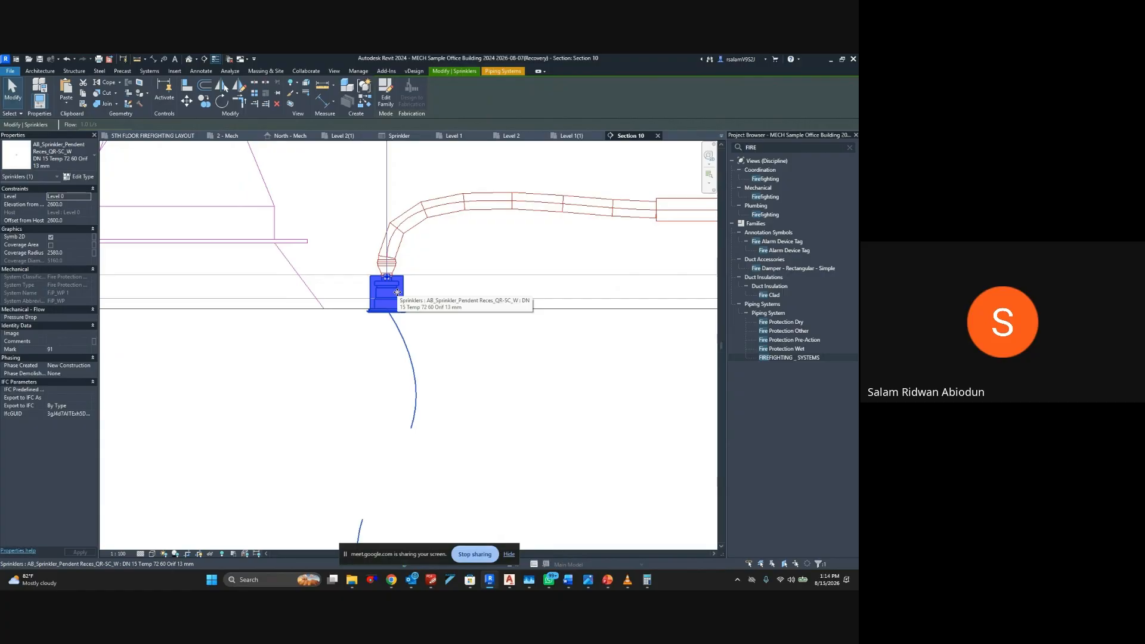
{"action": "scroll", "coordinate": [397, 292], "scroll_direction": "down", "scroll_amount": 2}
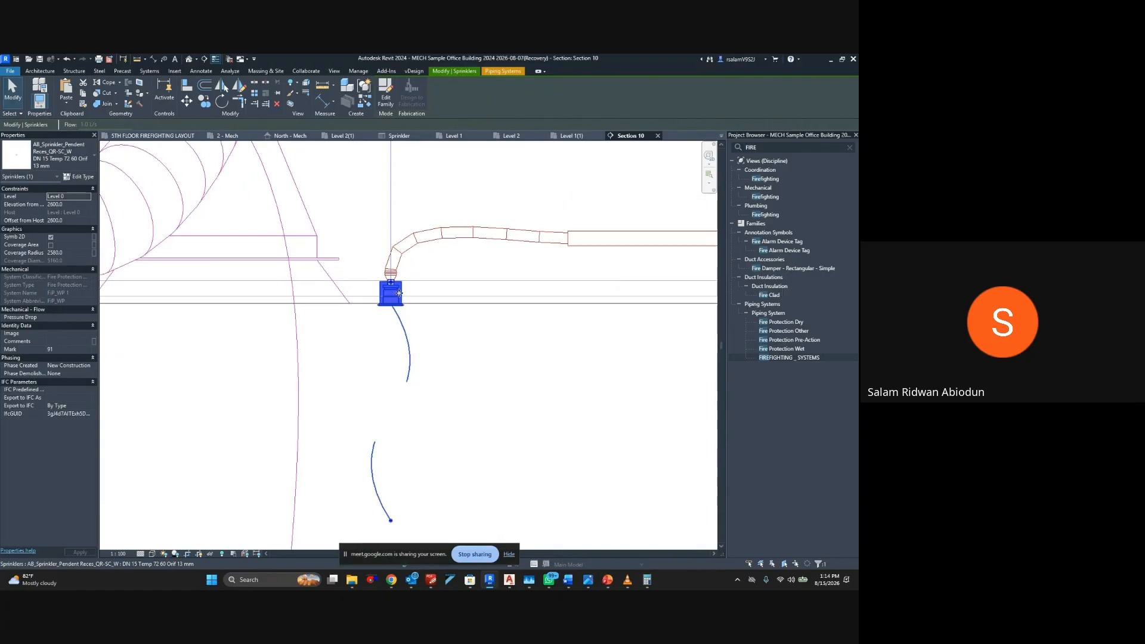
{"action": "left_click_drag", "start_coordinate": [441, 294], "coordinate": [396, 297]}
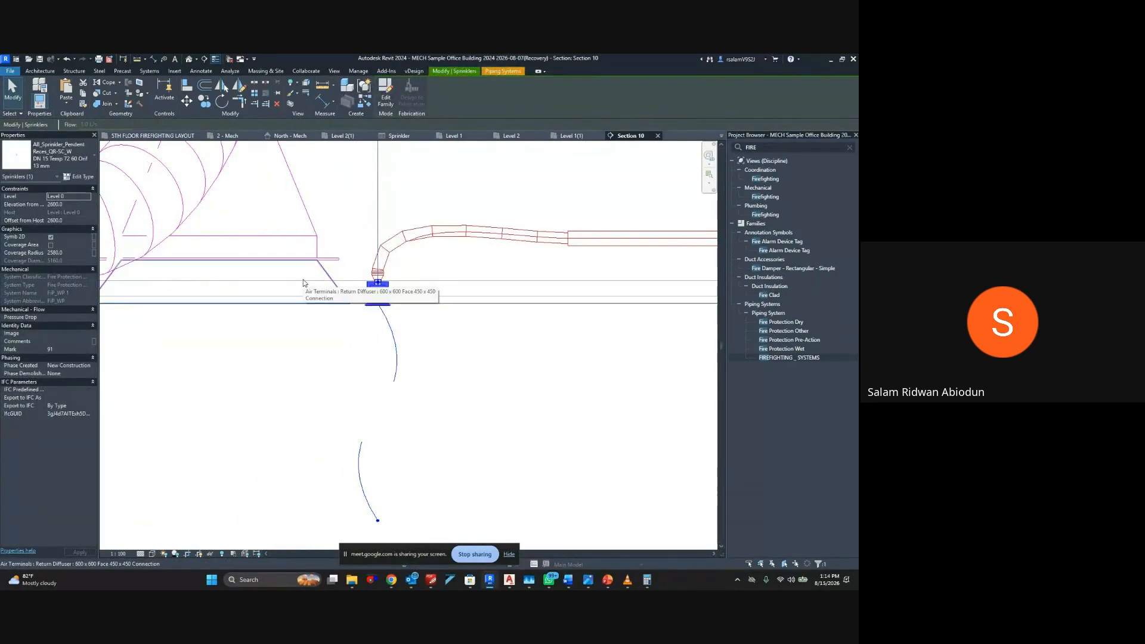
{"action": "middle_click_drag", "start_coordinate": [324, 282], "coordinate": [369, 282]}
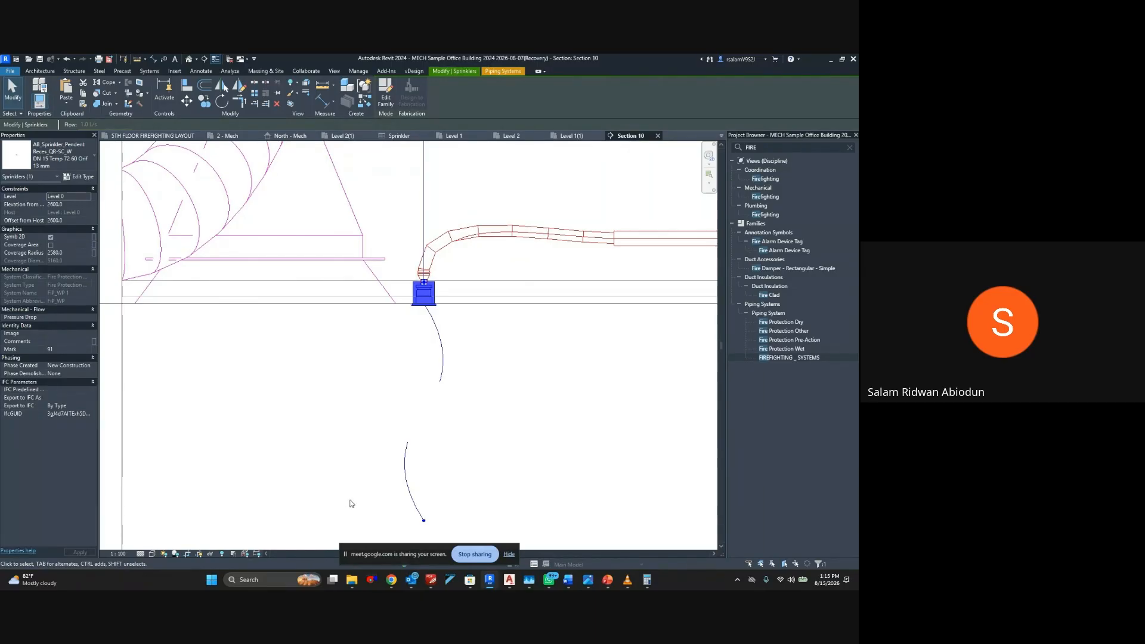
{"action": "left_click", "coordinate": [471, 554]}
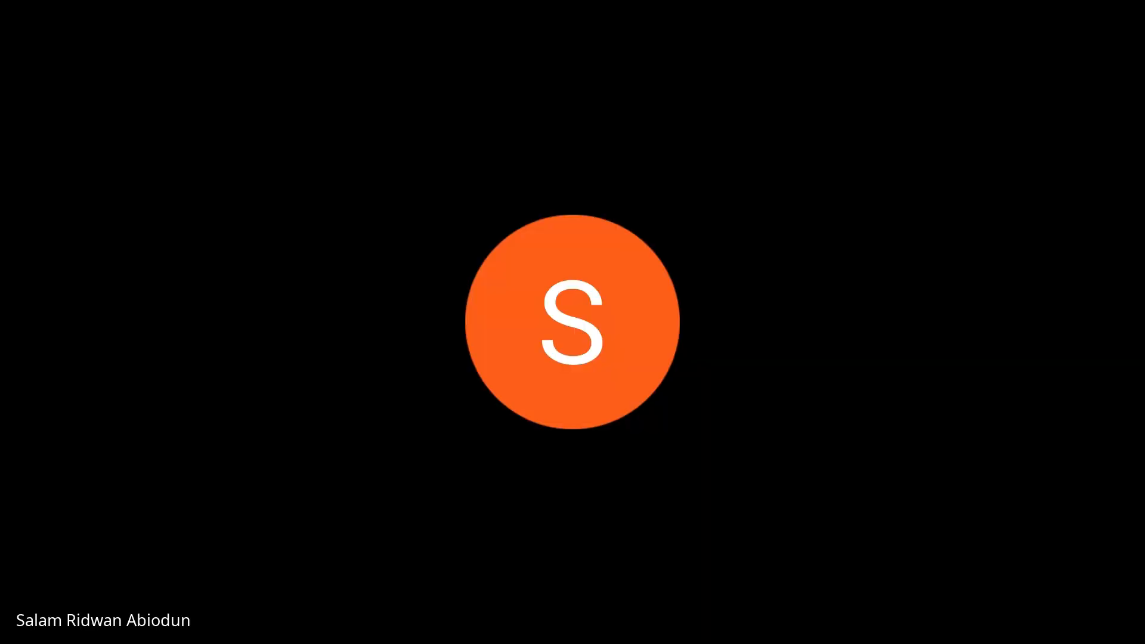
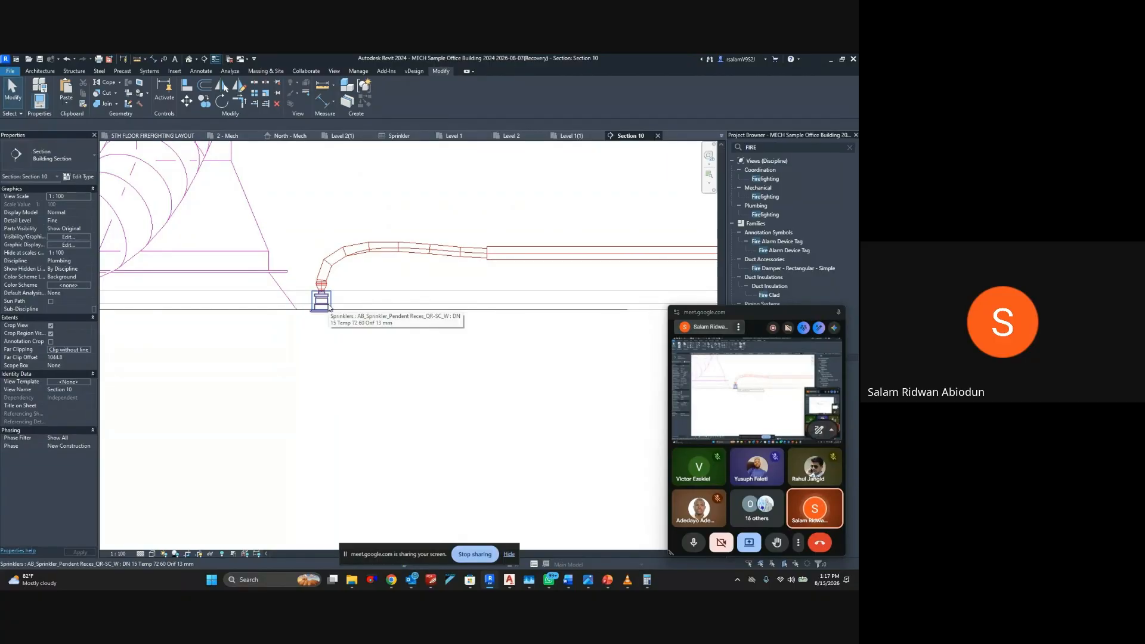
Return to the Level 1(1) plan and delete the flex pipe between the red sprinkler and the horizontal pipe
{"action": "scroll", "coordinate": [409, 305], "scroll_direction": "down", "scroll_amount": 1}
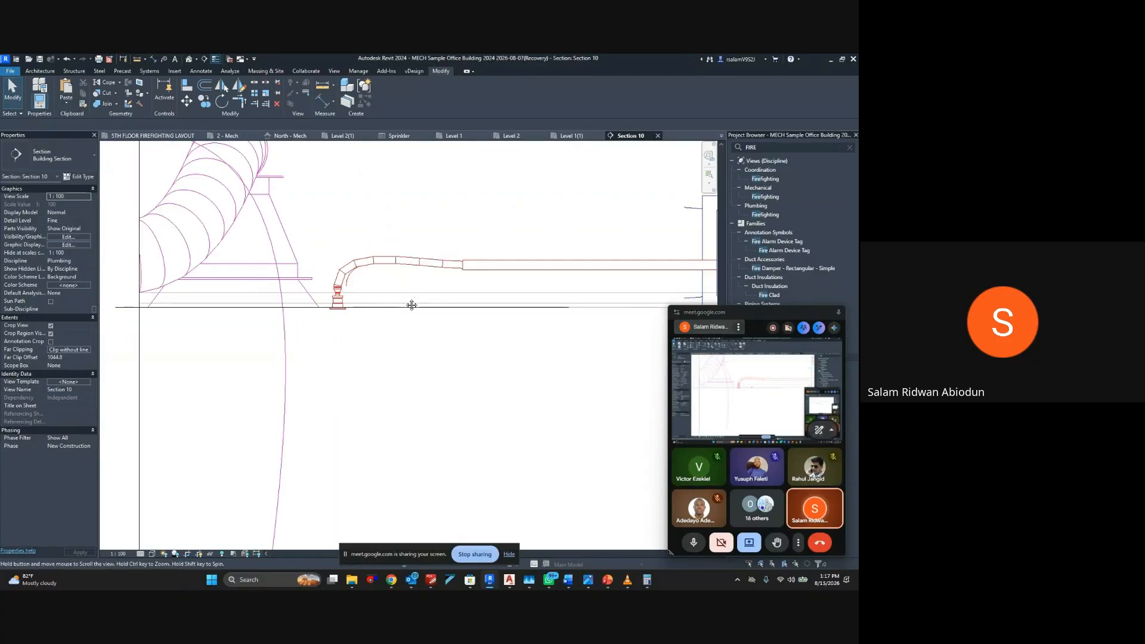
{"action": "middle_click_drag", "start_coordinate": [412, 304], "coordinate": [295, 320]}
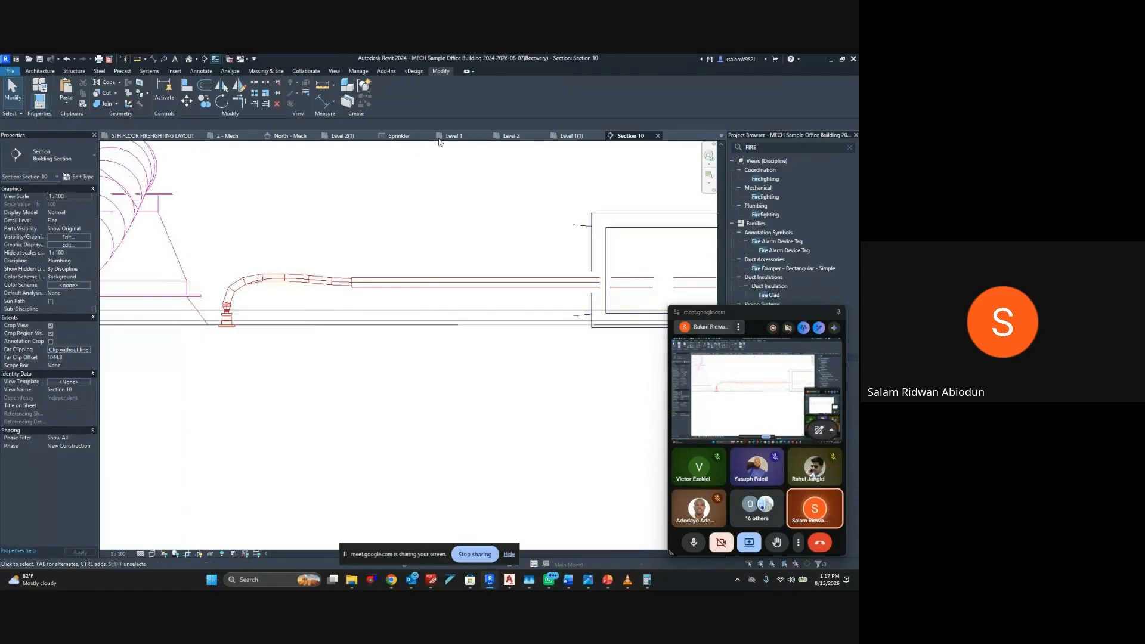
{"action": "left_click", "coordinate": [511, 137]}
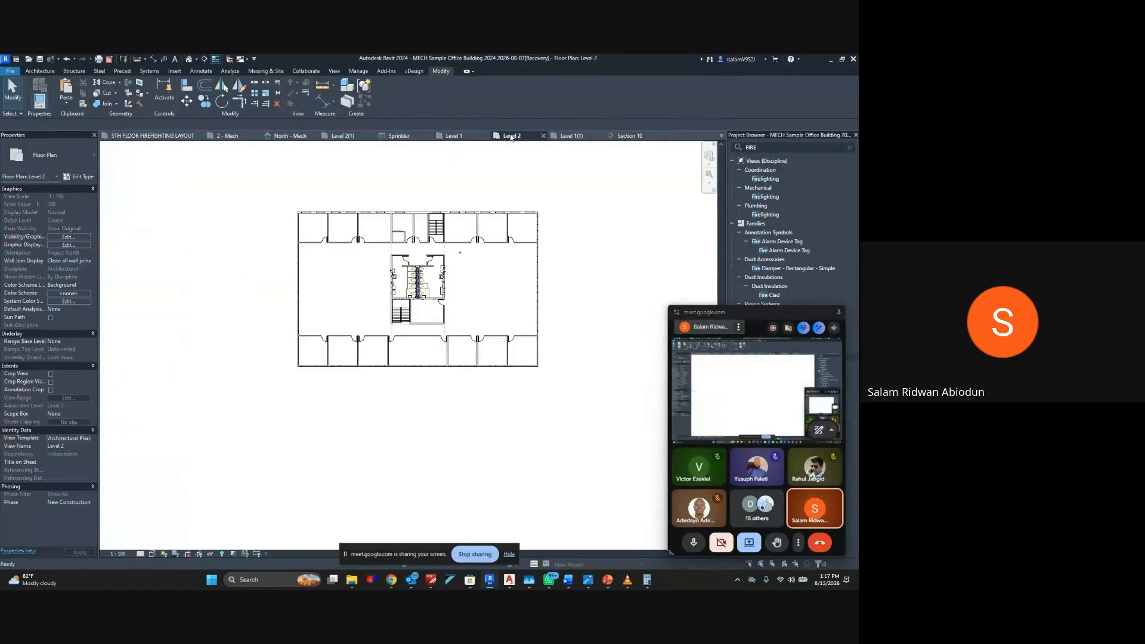
{"action": "left_click", "coordinate": [566, 136]}
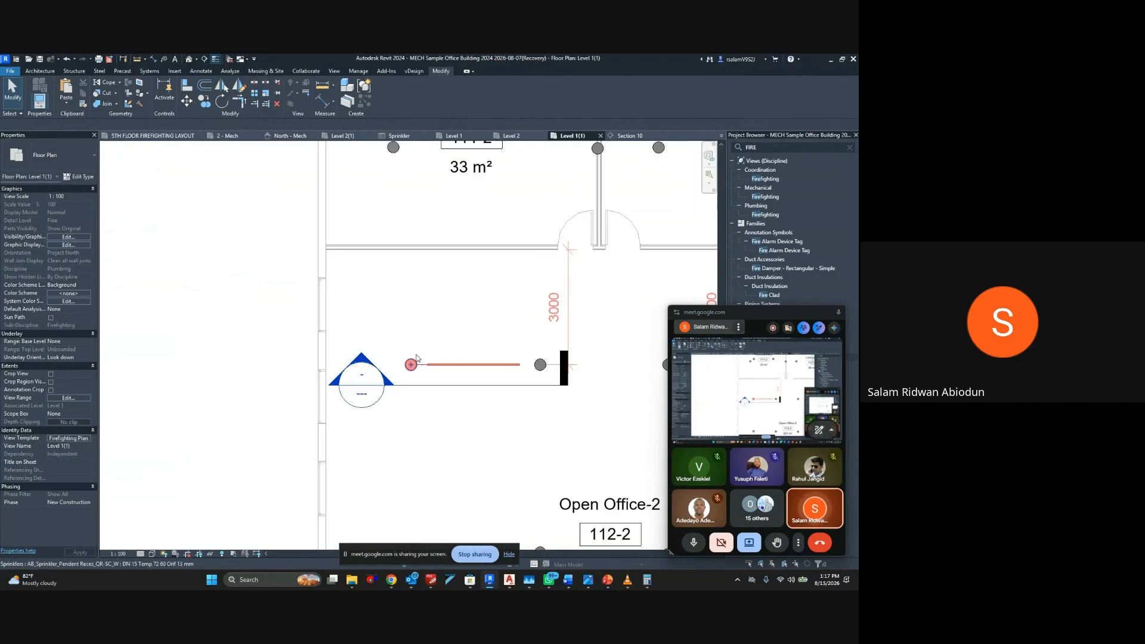
{"action": "scroll", "coordinate": [417, 358], "scroll_direction": "up", "scroll_amount": 3}
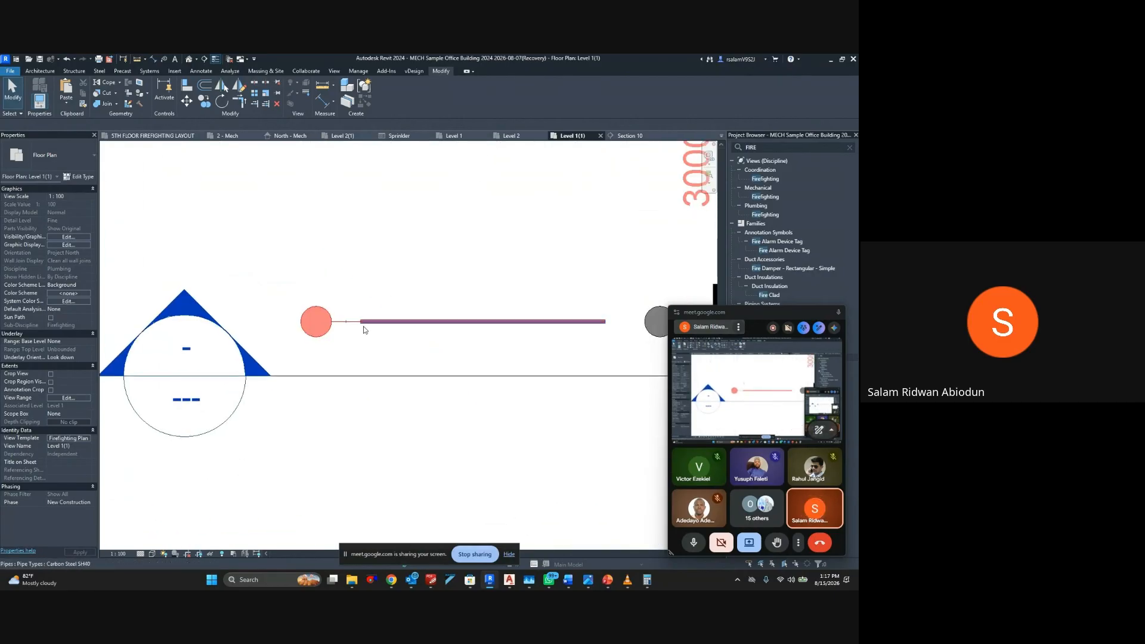
{"action": "left_click", "coordinate": [375, 377]}
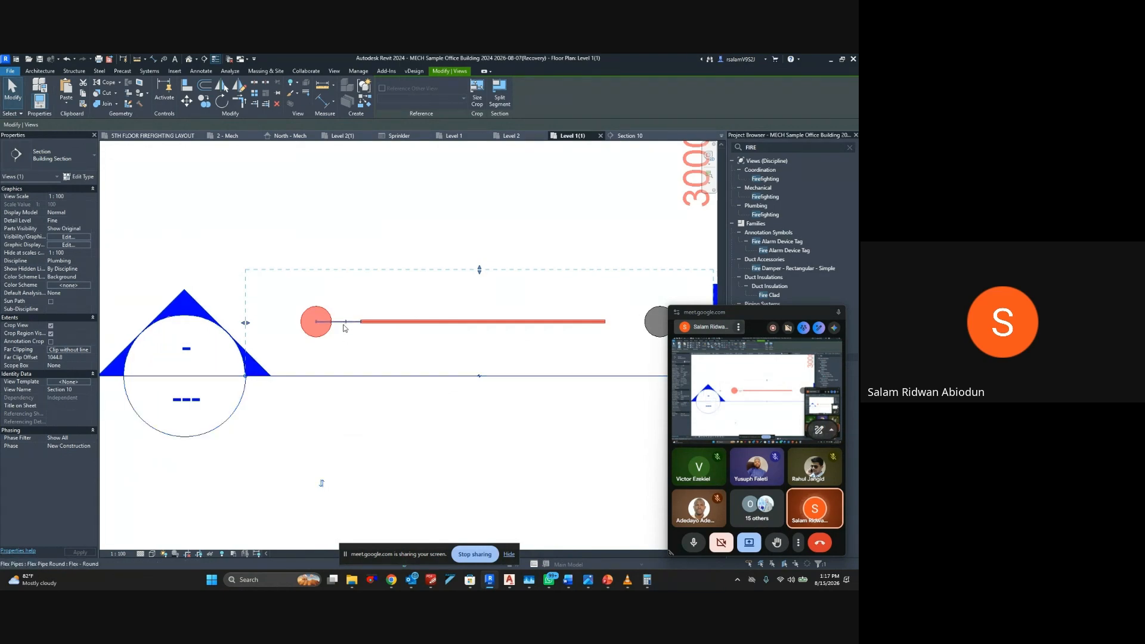
{"action": "left_click", "coordinate": [344, 327]}
{"action": "key", "text": "Delete"}
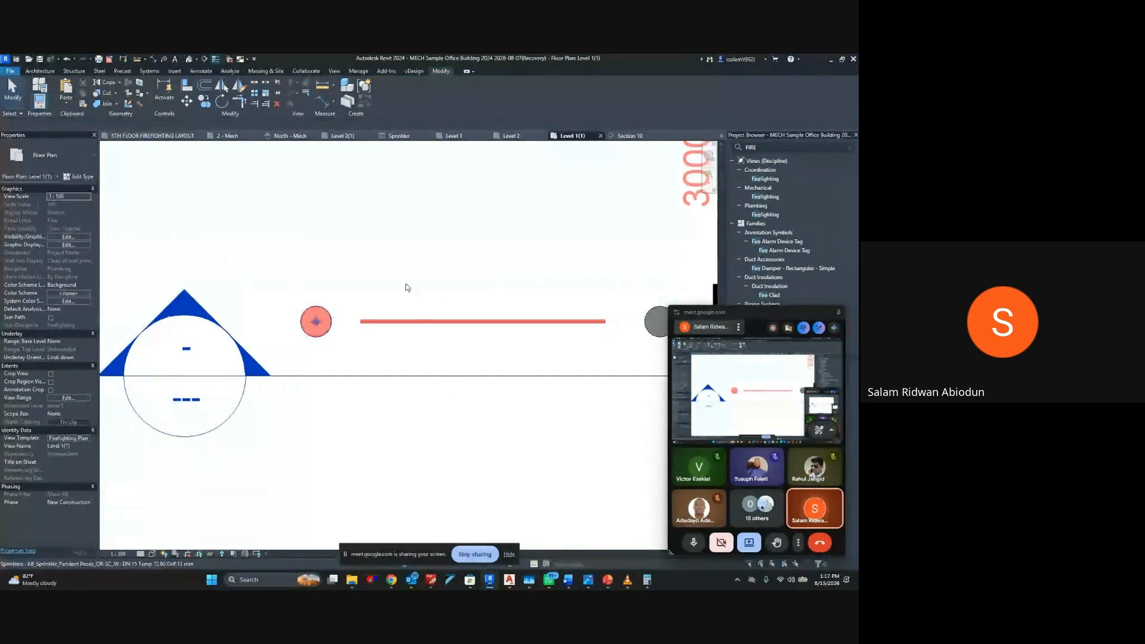
Go to the section's view and delete the reducer left on top of the disconnected sprinkler
{"action": "left_click", "coordinate": [401, 377]}
{"action": "right_click", "coordinate": [403, 377]}
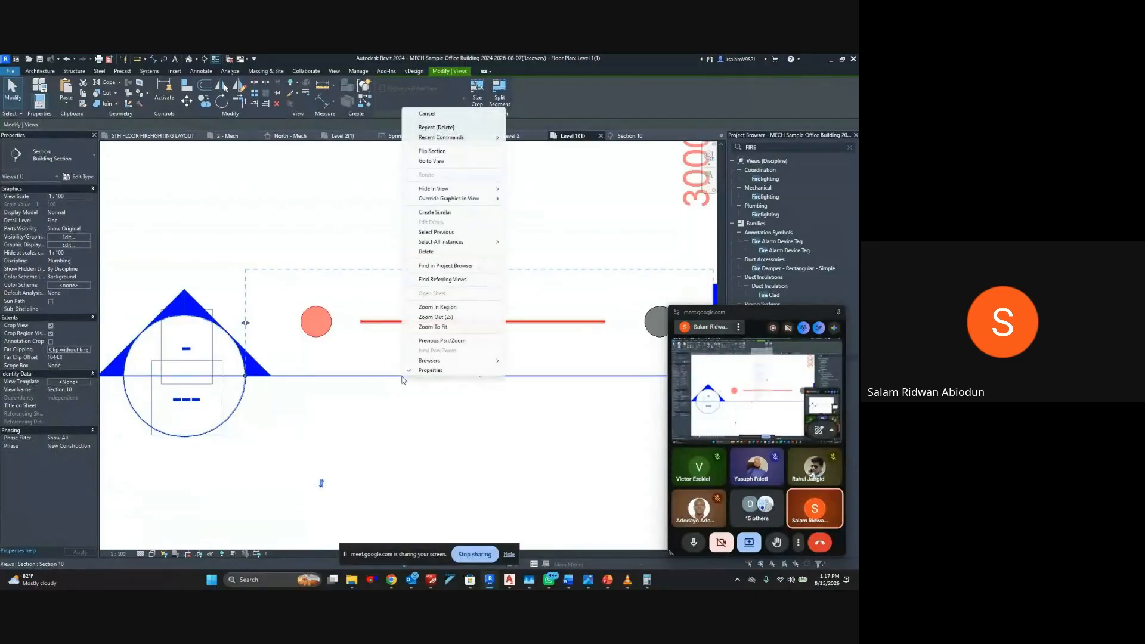
{"action": "left_click", "coordinate": [432, 161]}
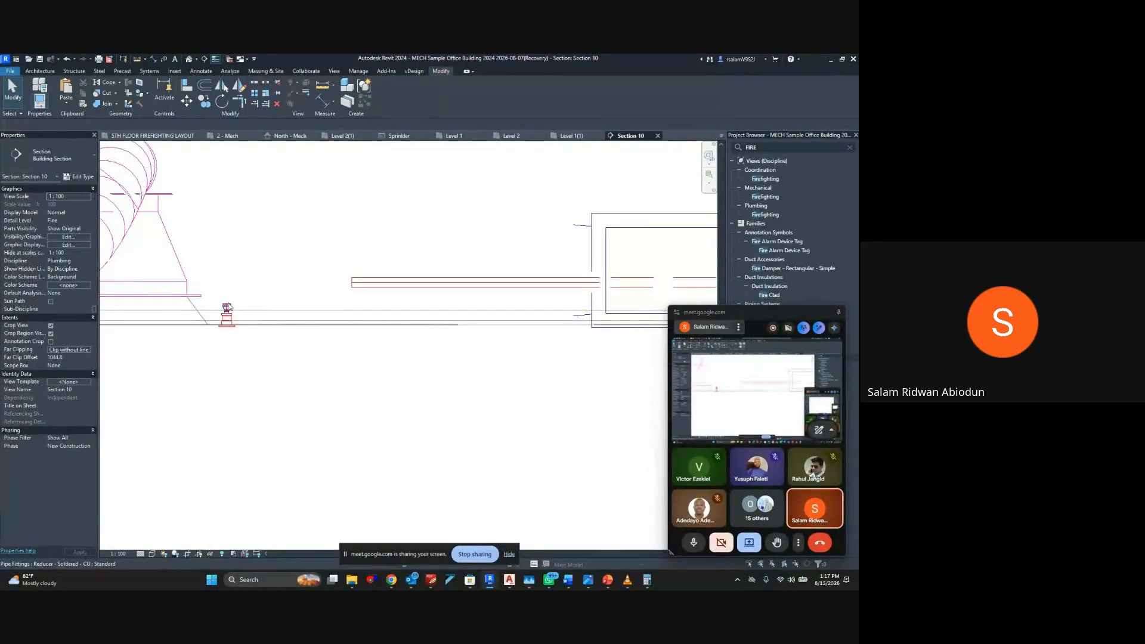
{"action": "scroll", "coordinate": [228, 307], "scroll_direction": "up", "scroll_amount": 2}
{"action": "scroll", "coordinate": [227, 316], "scroll_direction": "up", "scroll_amount": 4}
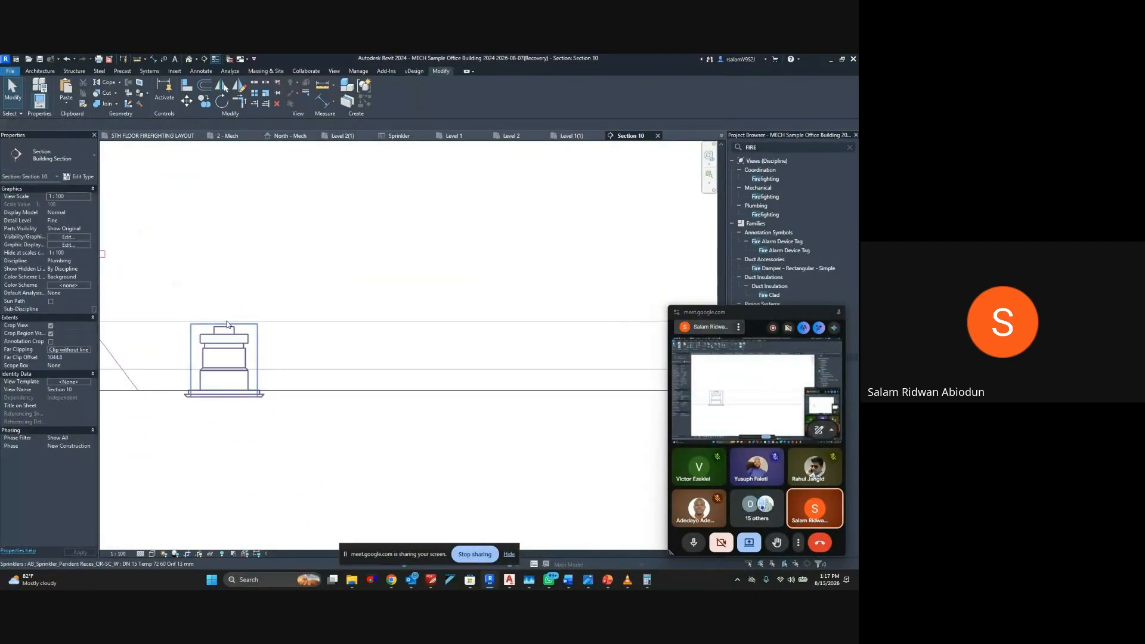
{"action": "scroll", "coordinate": [303, 306], "scroll_direction": "down", "scroll_amount": 3}
{"action": "left_click", "coordinate": [264, 328]}
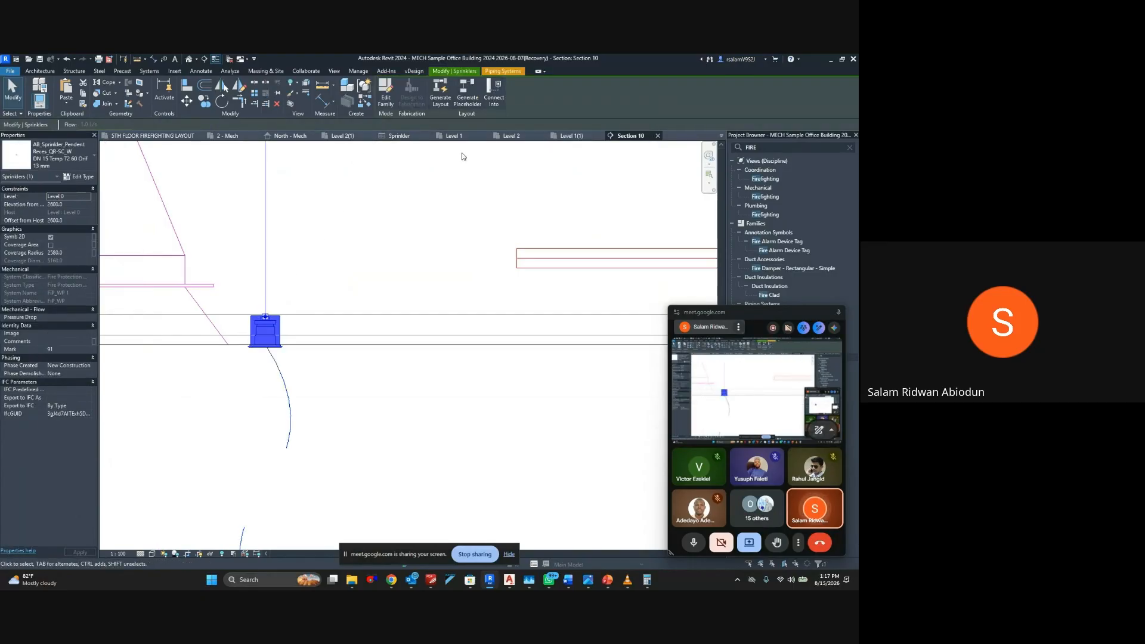
{"action": "key", "text": "Escape"}
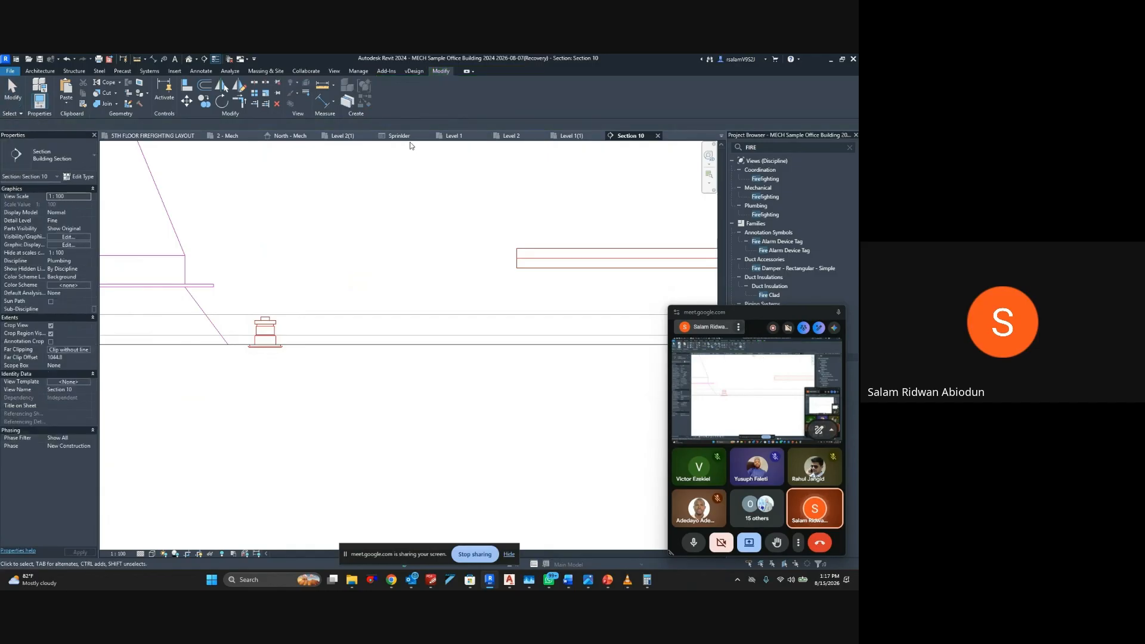
Delete the horizontal Carbon Steel SH40 pipe beside the red sprinkler in the Level 1(1) plan
{"action": "left_click", "coordinate": [514, 137]}
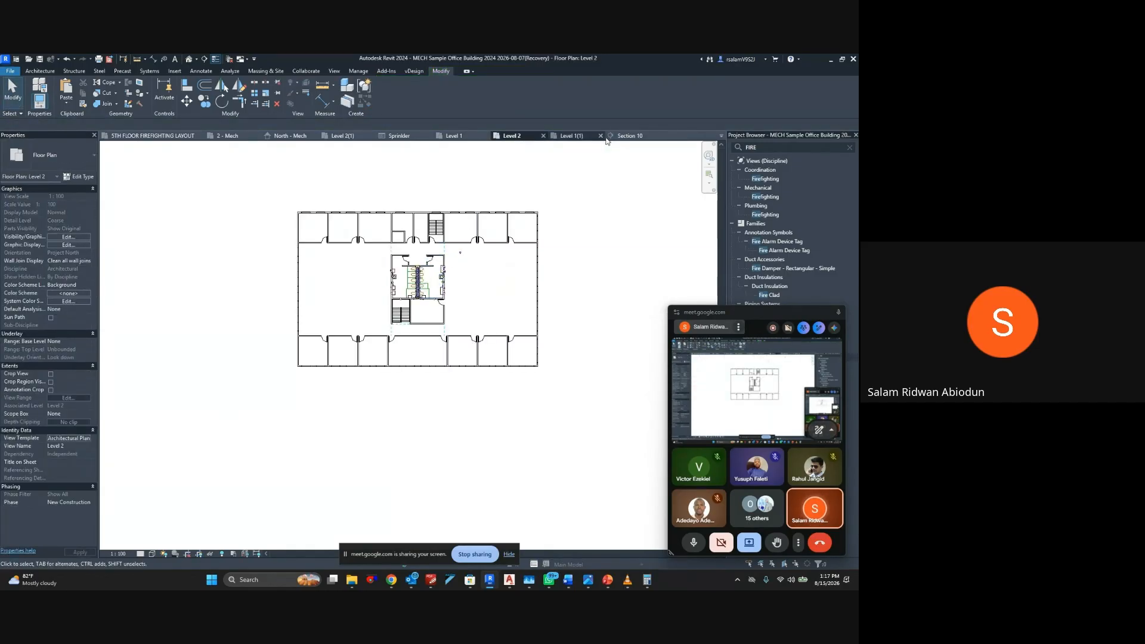
{"action": "left_click", "coordinate": [573, 136]}
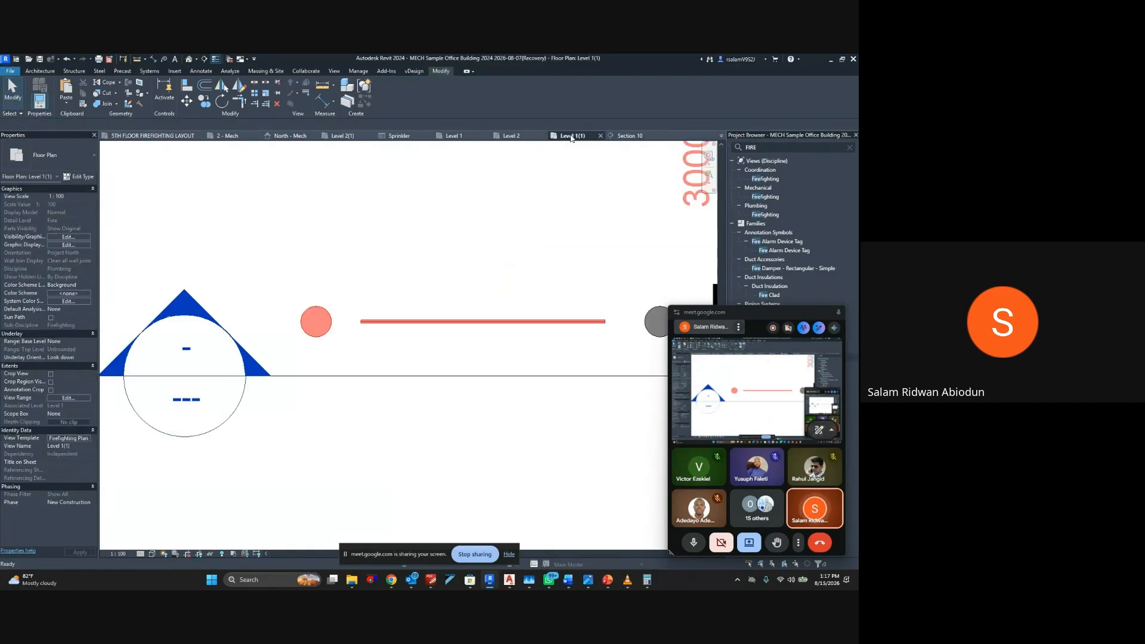
{"action": "left_click", "coordinate": [410, 328]}
{"action": "key", "text": "Delete"}
Select all dimension instances visible in the Level 1(1) plan and delete them
{"action": "scroll", "coordinate": [329, 328], "scroll_direction": "down", "scroll_amount": 8}
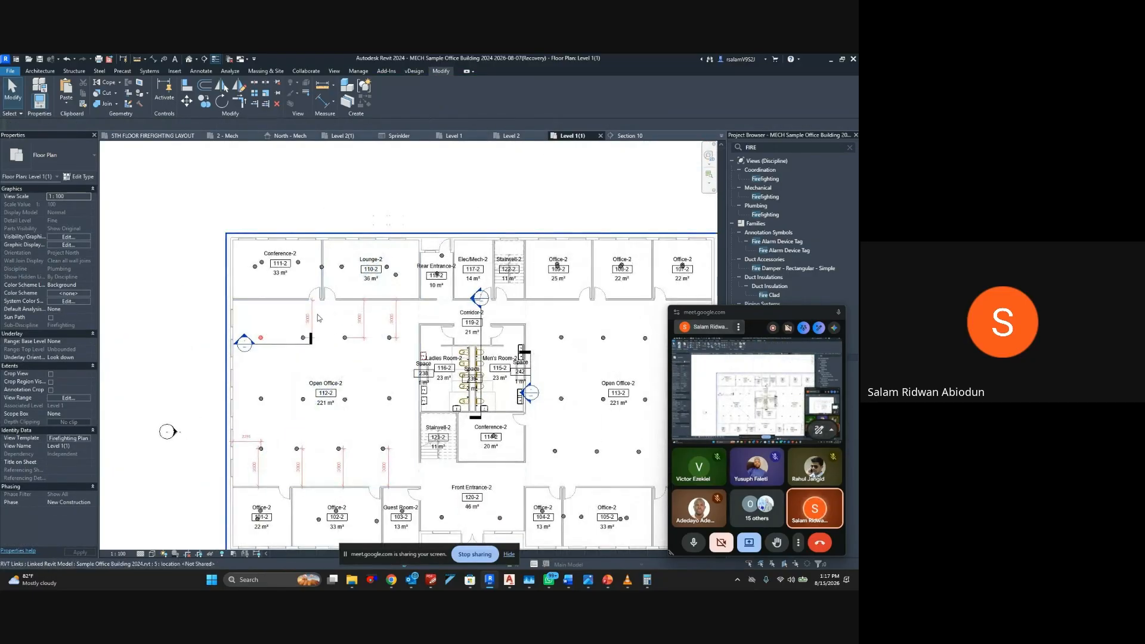
{"action": "left_click", "coordinate": [311, 317]}
{"action": "right_click", "coordinate": [311, 317]}
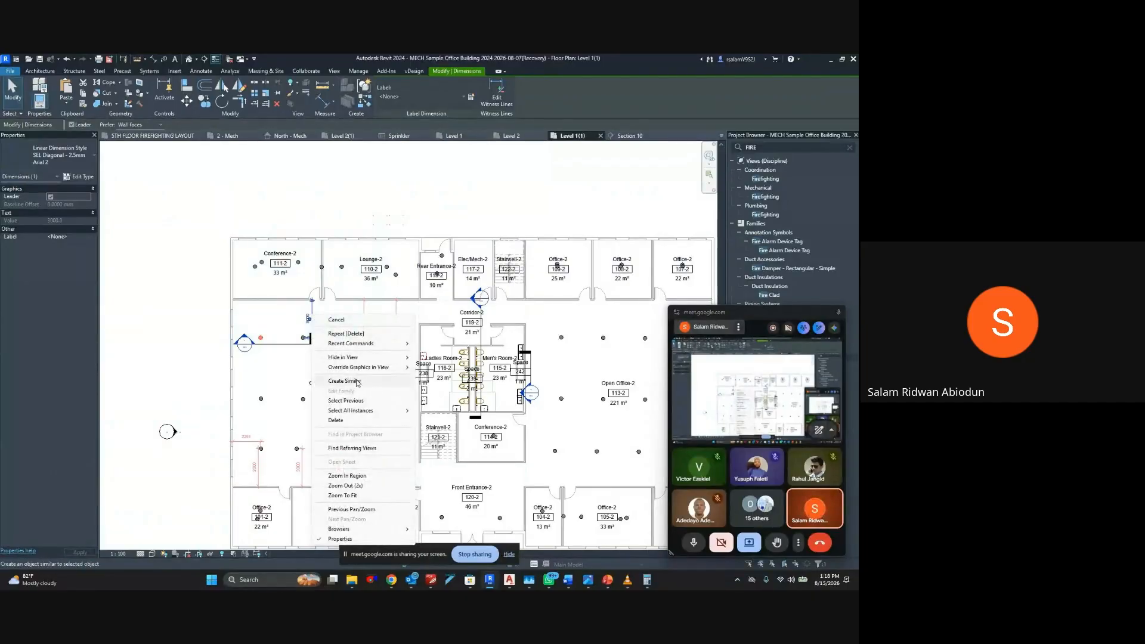
{"action": "mouse_move", "coordinate": [358, 410]}
{"action": "left_click", "coordinate": [459, 421]}
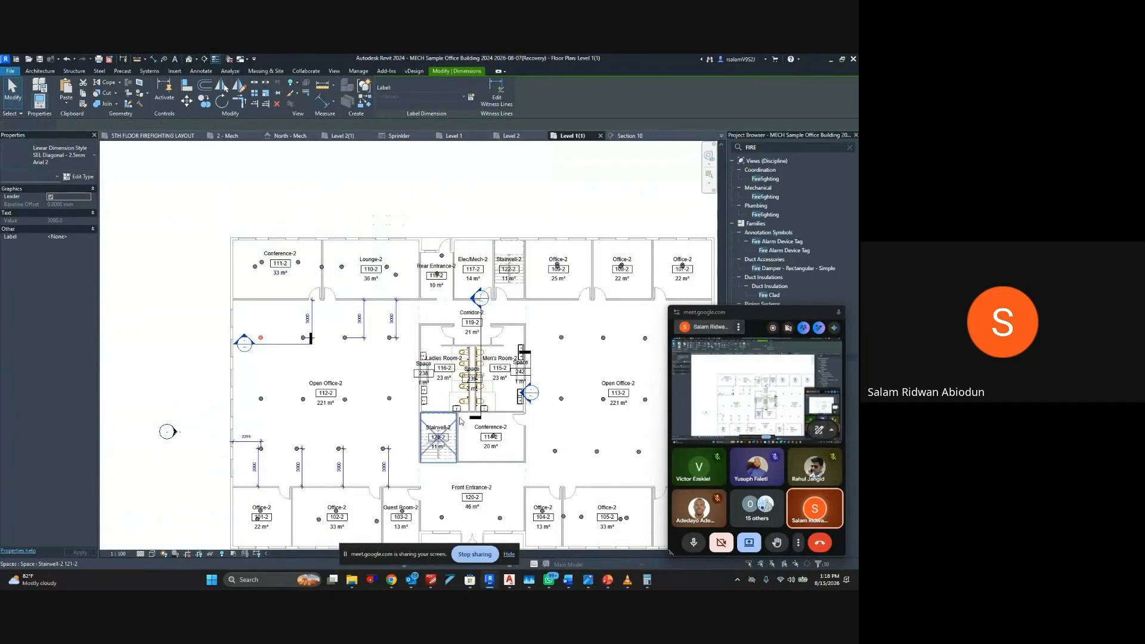
{"action": "key", "text": "Escape"}
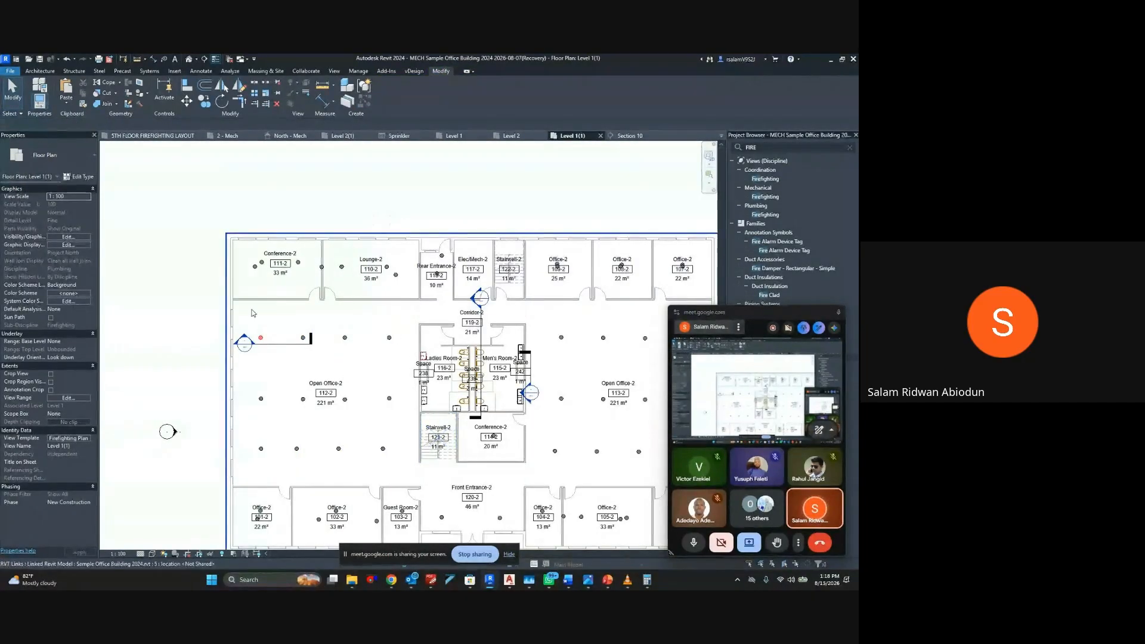
Delete the horizontal section below the first sprinklers of Open Office-2, together with its view
{"action": "left_click", "coordinate": [270, 340]}
{"action": "key", "text": "Delete"}
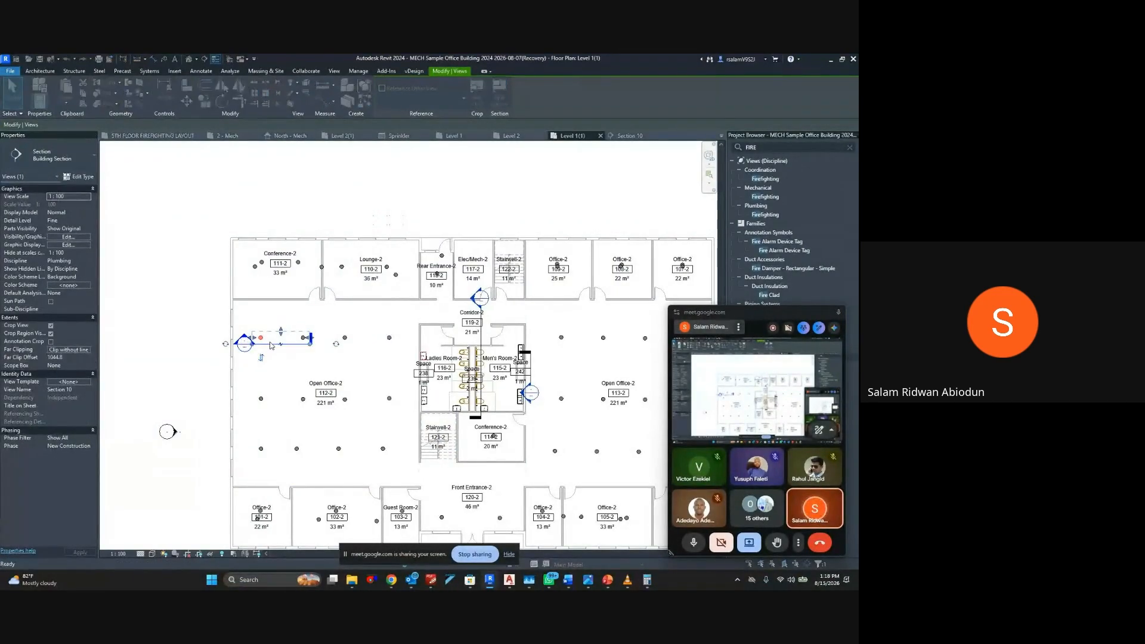
{"action": "left_click", "coordinate": [446, 345]}
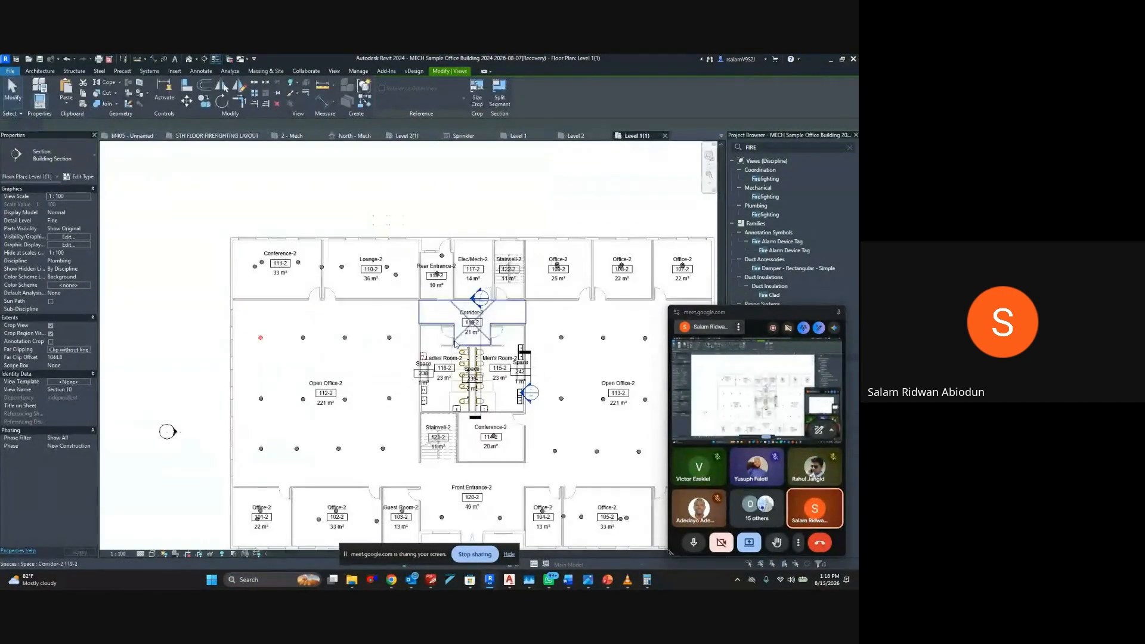
Examine the level and elevation of the two closely spaced sprinklers in Conference-2 and check the plan's view range
{"action": "scroll", "coordinate": [253, 268], "scroll_direction": "up", "scroll_amount": 5}
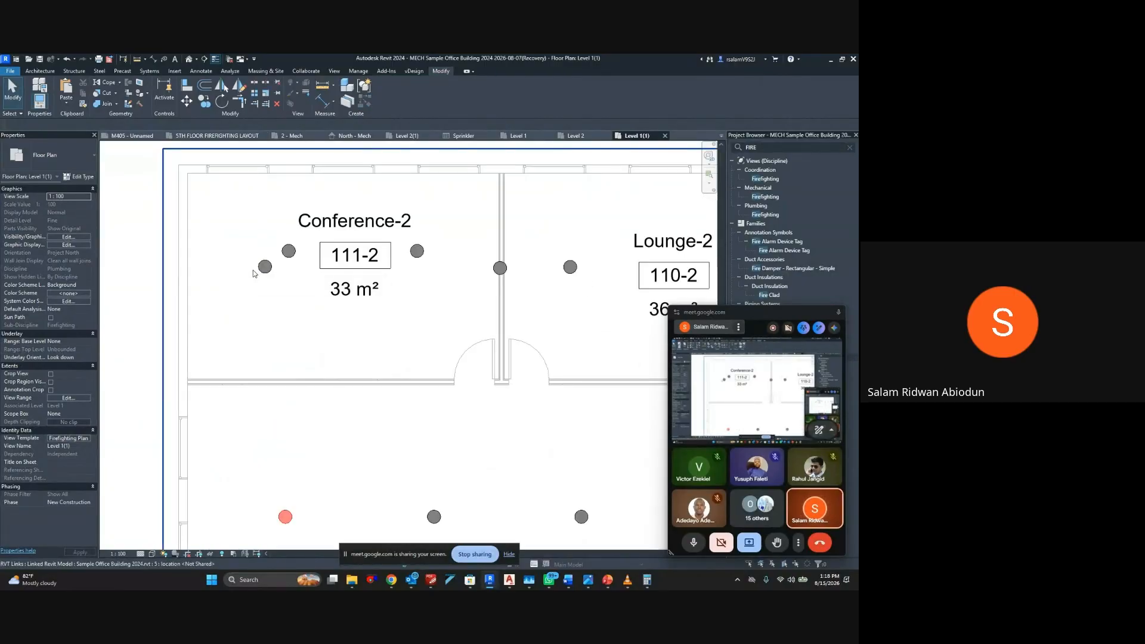
{"action": "scroll", "coordinate": [253, 274], "scroll_direction": "down", "scroll_amount": 2}
{"action": "key", "text": "v"}
{"action": "key", "text": "r"}
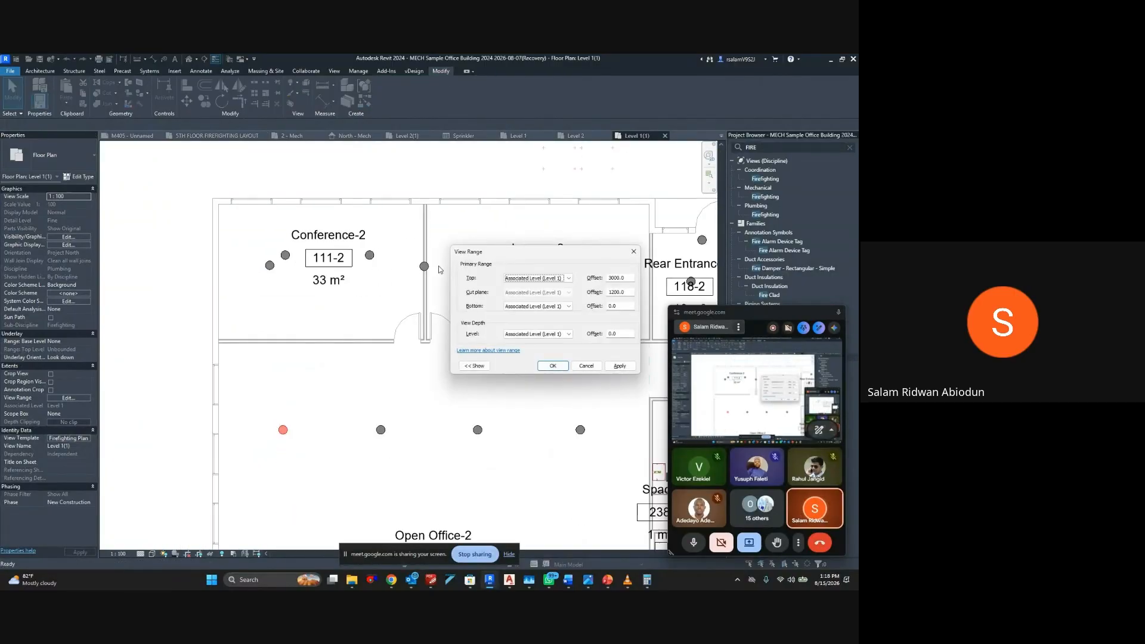
{"action": "key", "text": "Escape"}
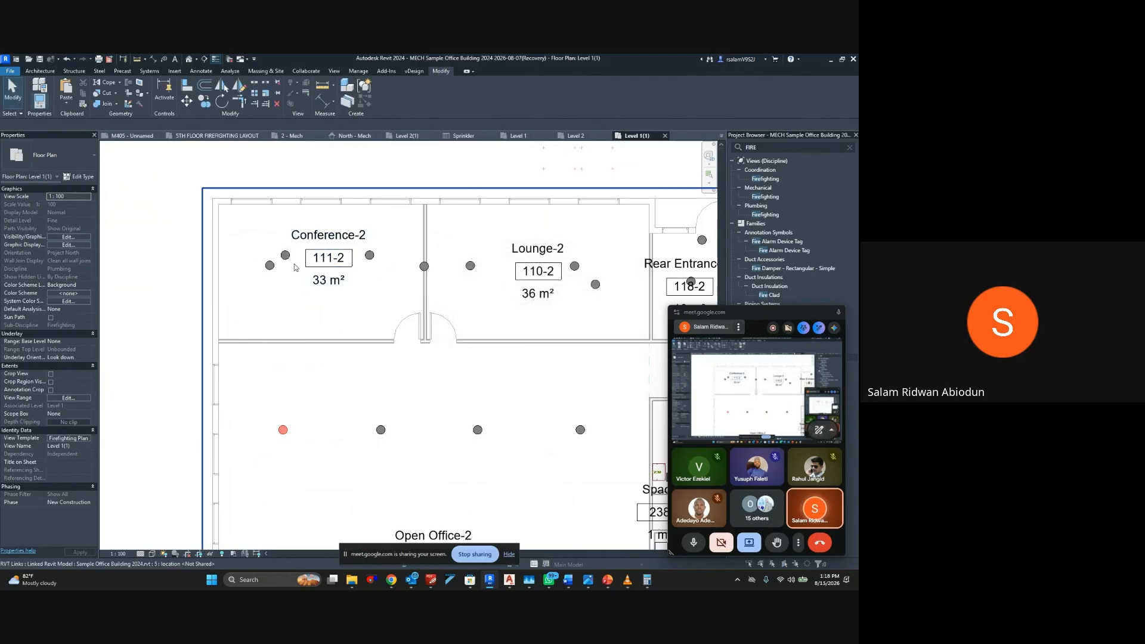
{"action": "left_click", "coordinate": [272, 268]}
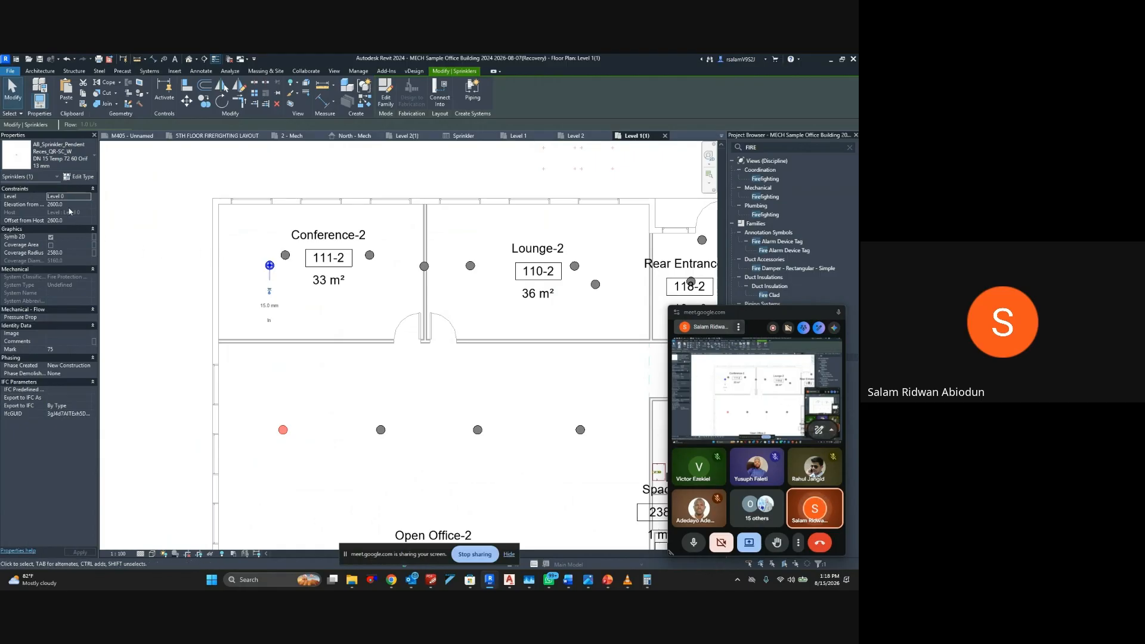
{"action": "left_click", "coordinate": [287, 259]}
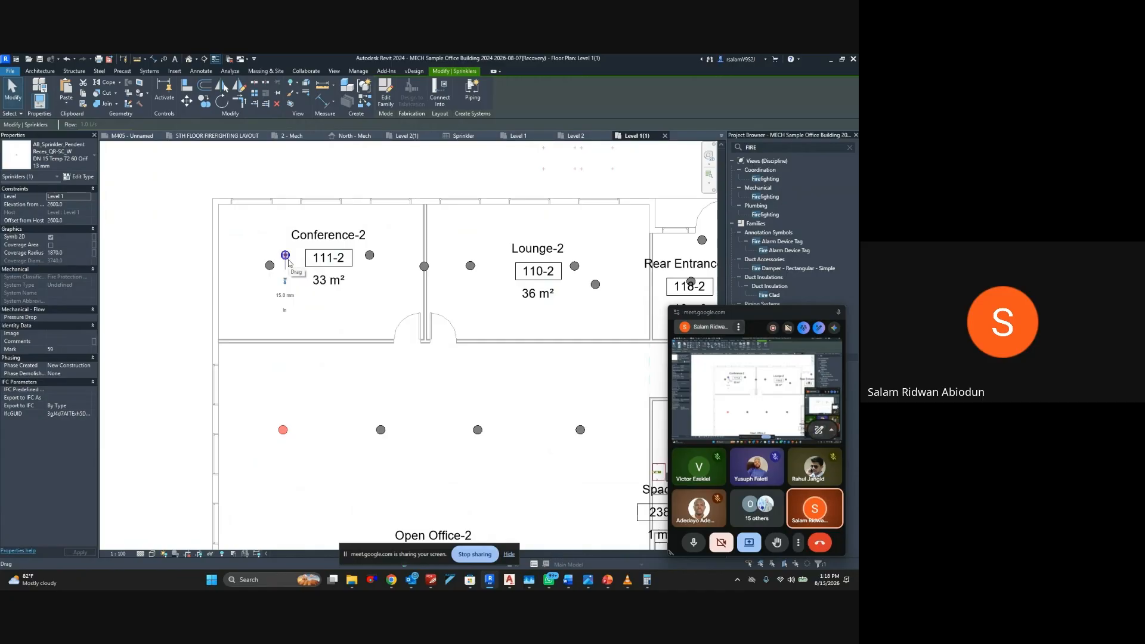
{"action": "key", "text": "v"}
{"action": "key", "text": "r"}
{"action": "key", "text": "Escape"}
{"action": "key", "text": "Escape"}
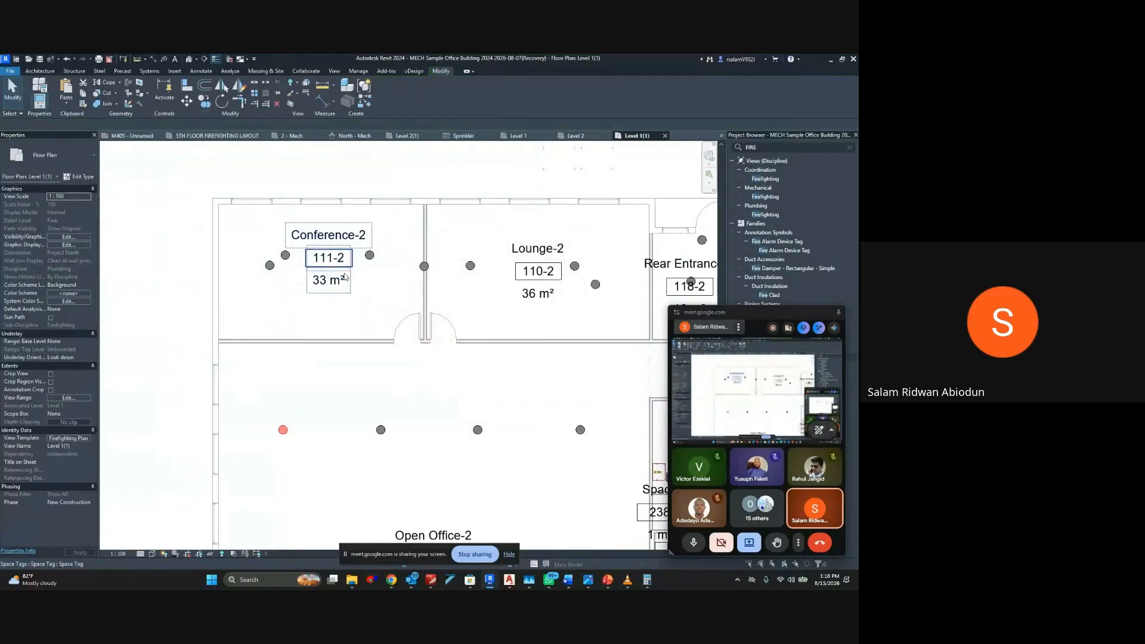
Set the top offset of the Level 1(1) plan's view range to 2700
{"action": "key", "text": "v"}
{"action": "key", "text": "r"}
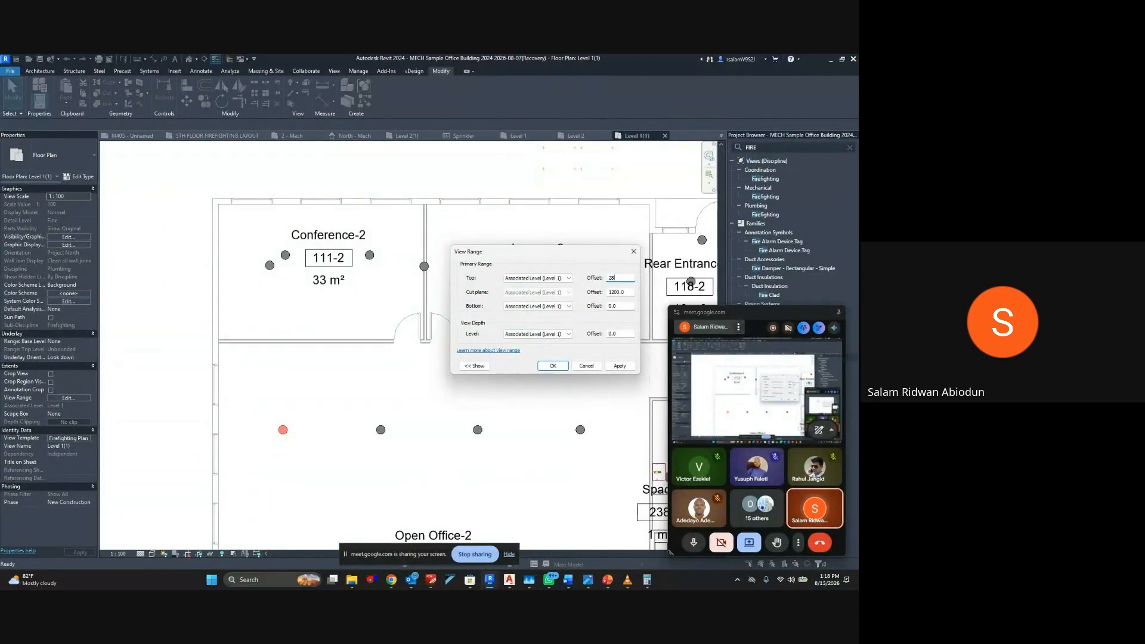
{"action": "key", "text": "Return"}
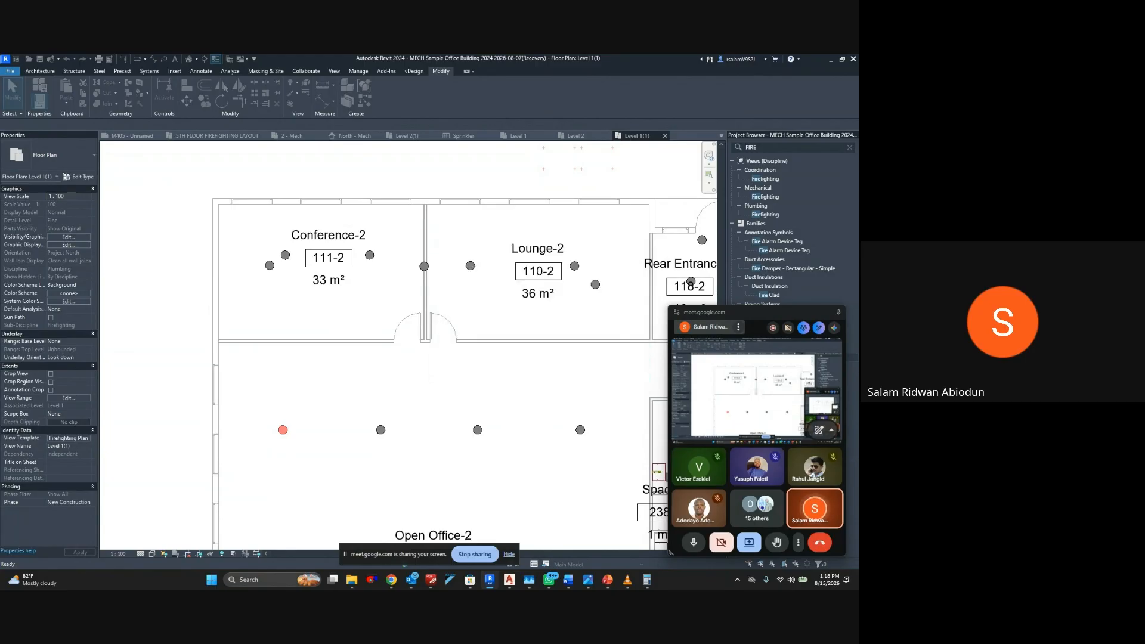
{"action": "key", "text": "v"}
{"action": "key", "text": "r"}
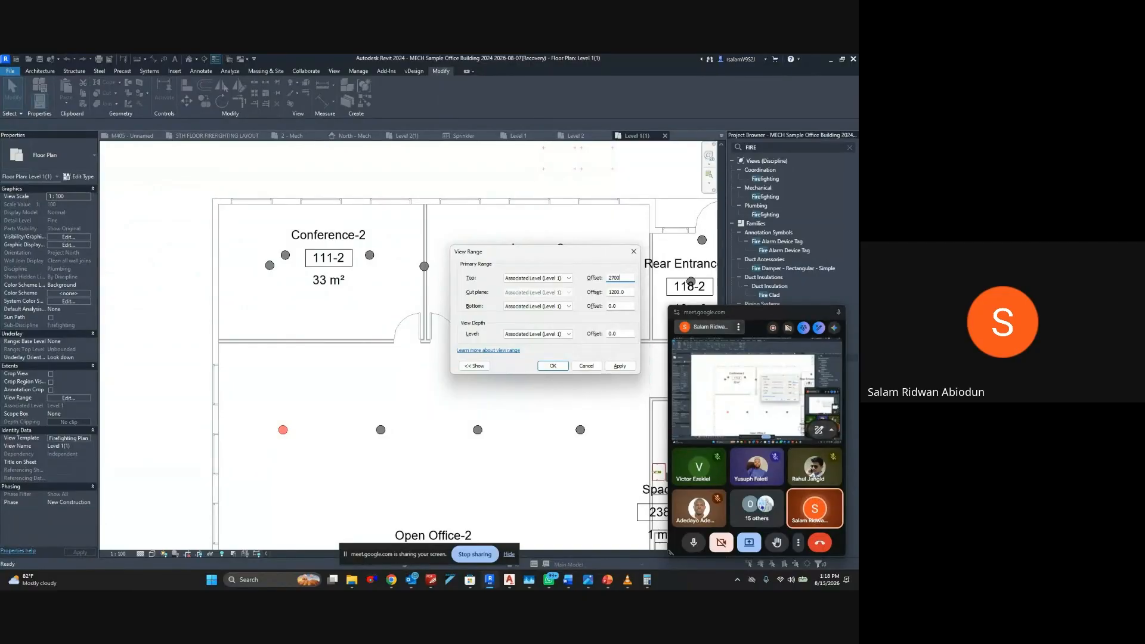
{"action": "type", "text": "2700"}
{"action": "key", "text": "Return"}
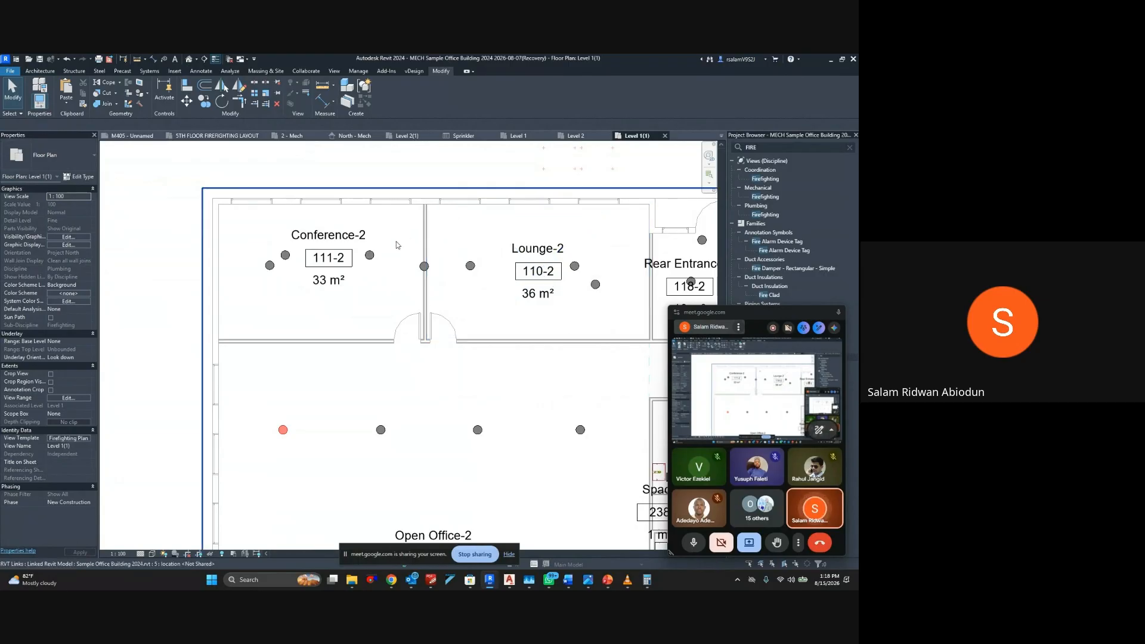
Examine the level and elevation of the upper sprinkler beside Conference-2's tag, compare the Level 2(1) plan, and check Level 1(1)'s view range
{"action": "left_click", "coordinate": [285, 255]}
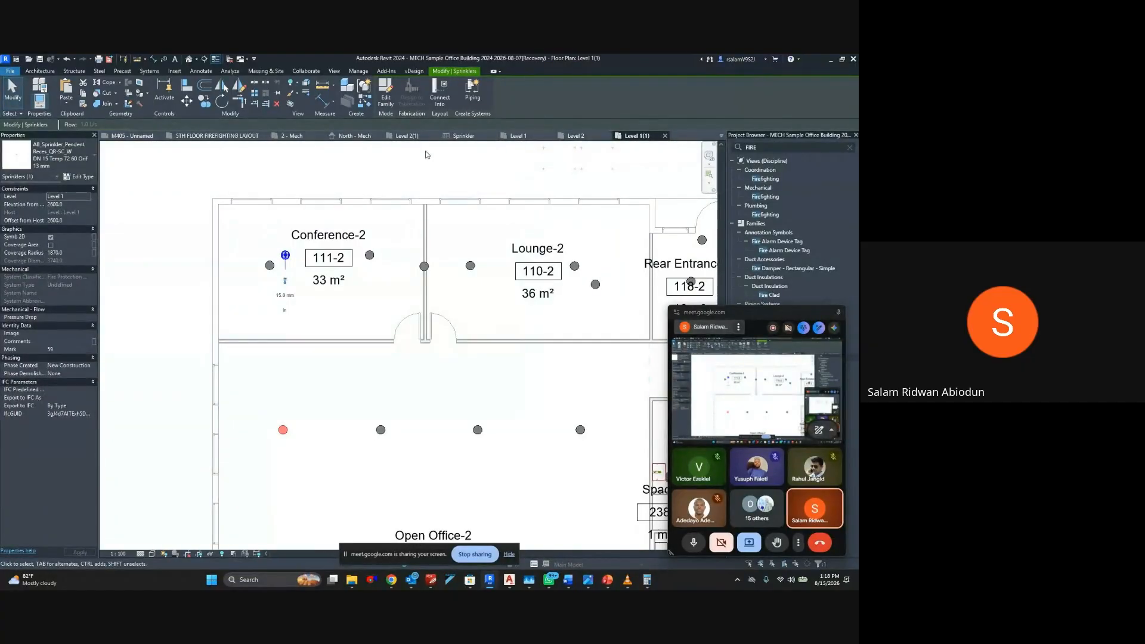
{"action": "left_click", "coordinate": [411, 136]}
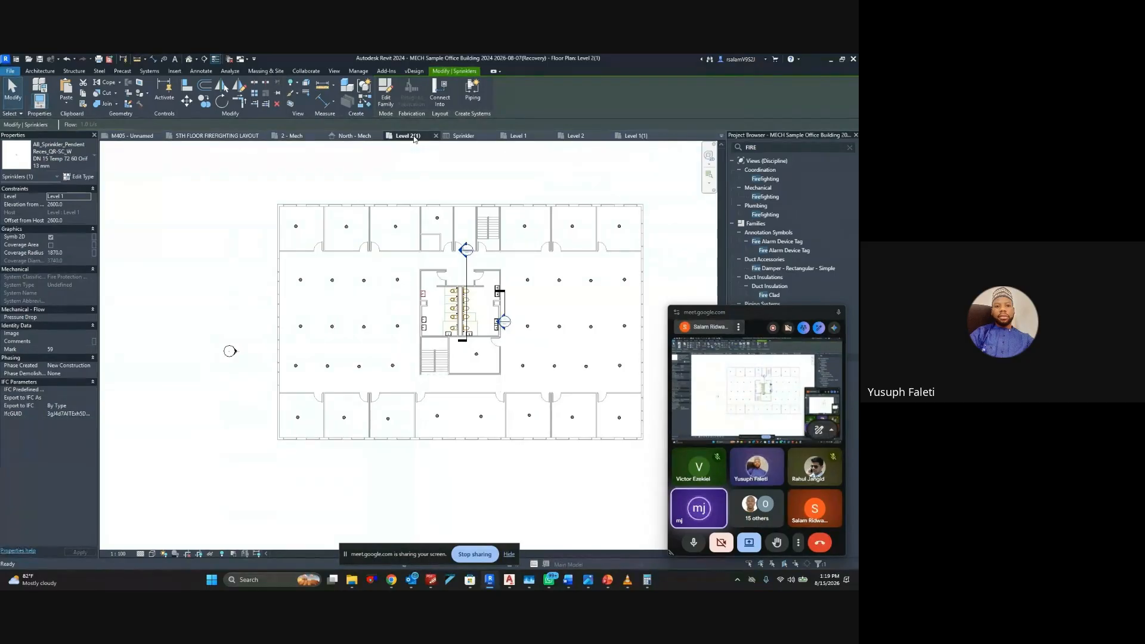
{"action": "left_click", "coordinate": [634, 136]}
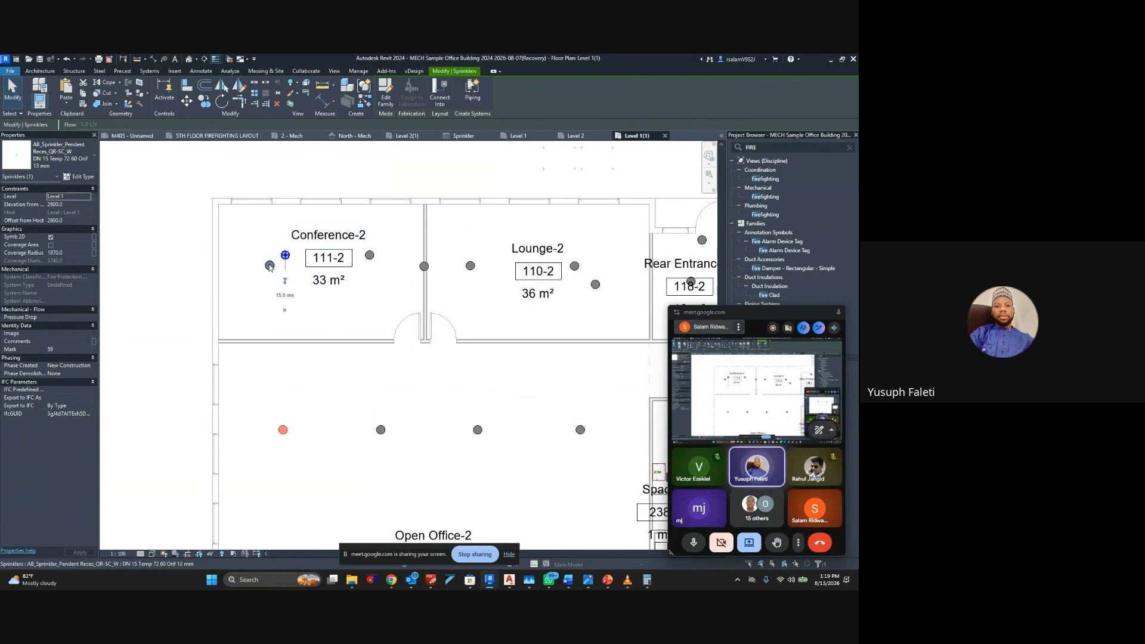
{"action": "middle_click_drag", "start_coordinate": [286, 269], "coordinate": [337, 260]}
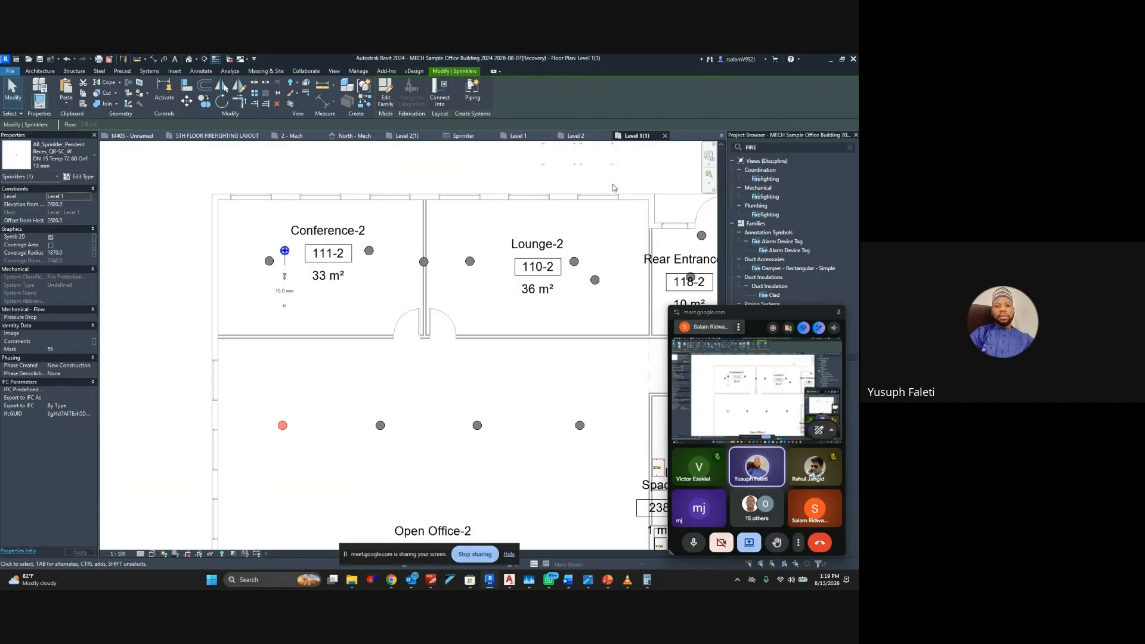
{"action": "key", "text": "v"}
{"action": "key", "text": "r"}
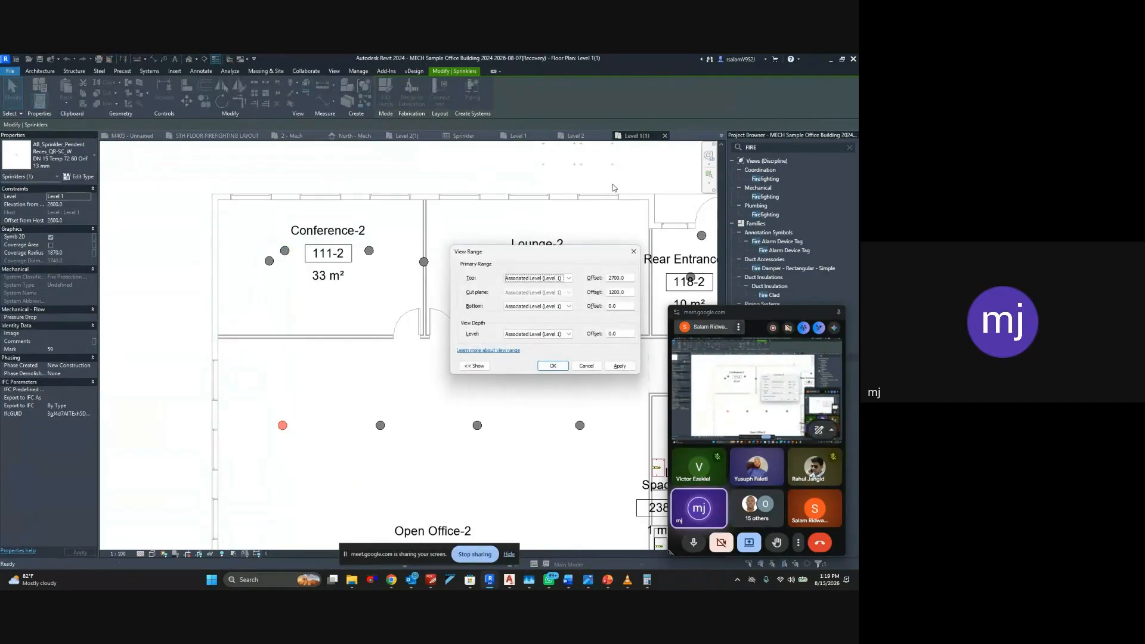
{"action": "key", "text": "Escape"}
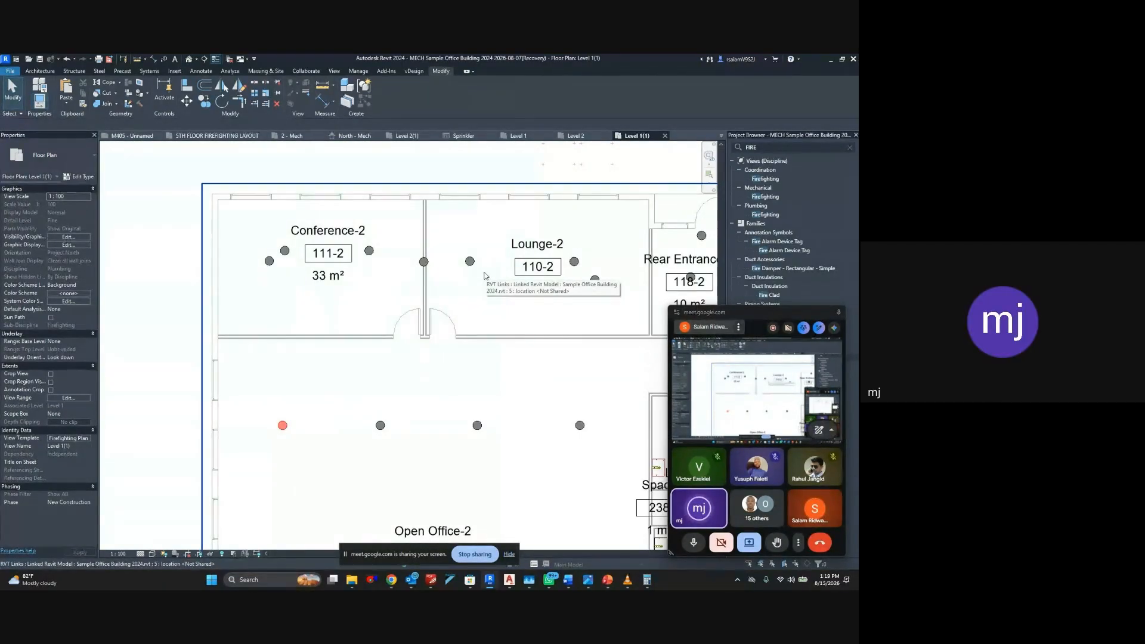
Check the leftmost sprinkler in Conference-2 against the Level 2(1) plan and delete it from the Level 1(1) plan
{"action": "scroll", "coordinate": [485, 276], "scroll_direction": "down", "scroll_amount": 2}
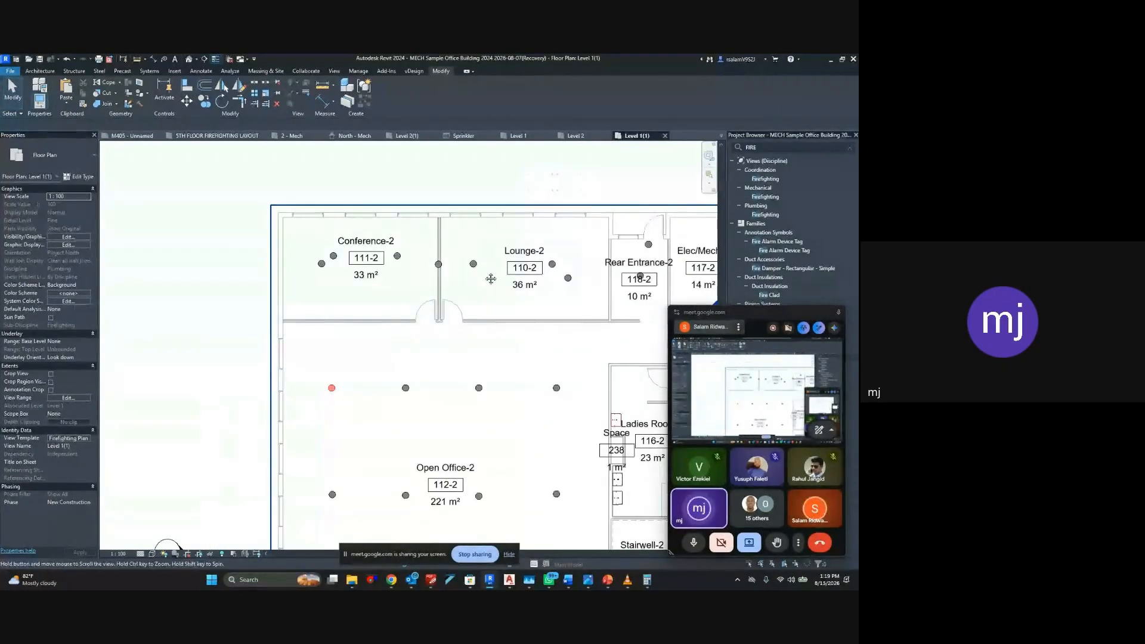
{"action": "middle_click_drag", "start_coordinate": [485, 275], "coordinate": [399, 253]}
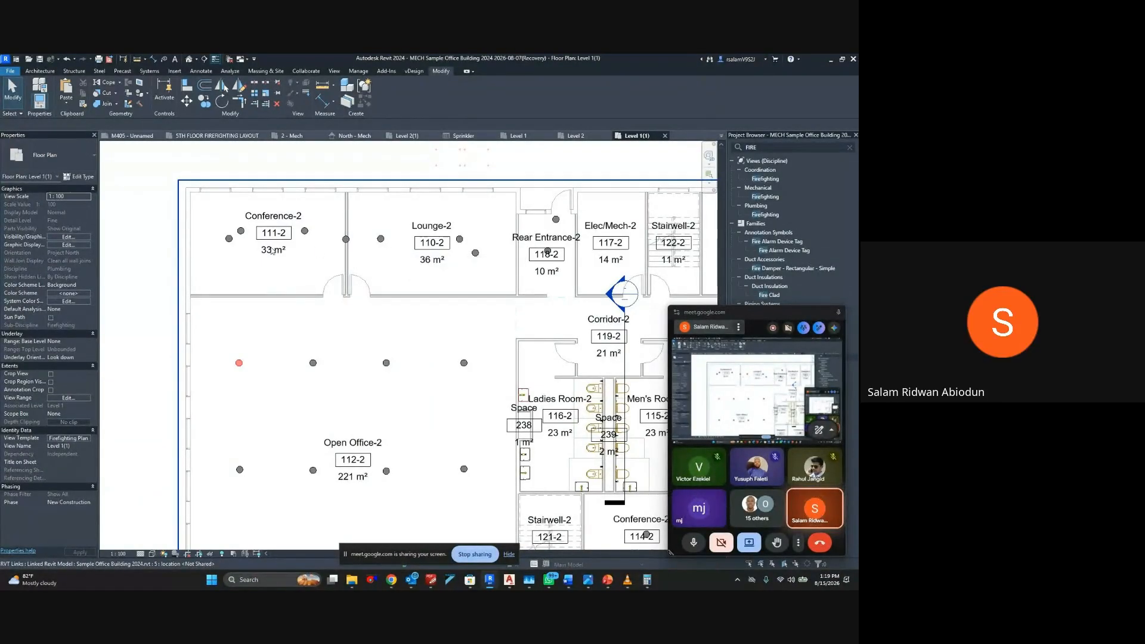
{"action": "left_click", "coordinate": [225, 242]}
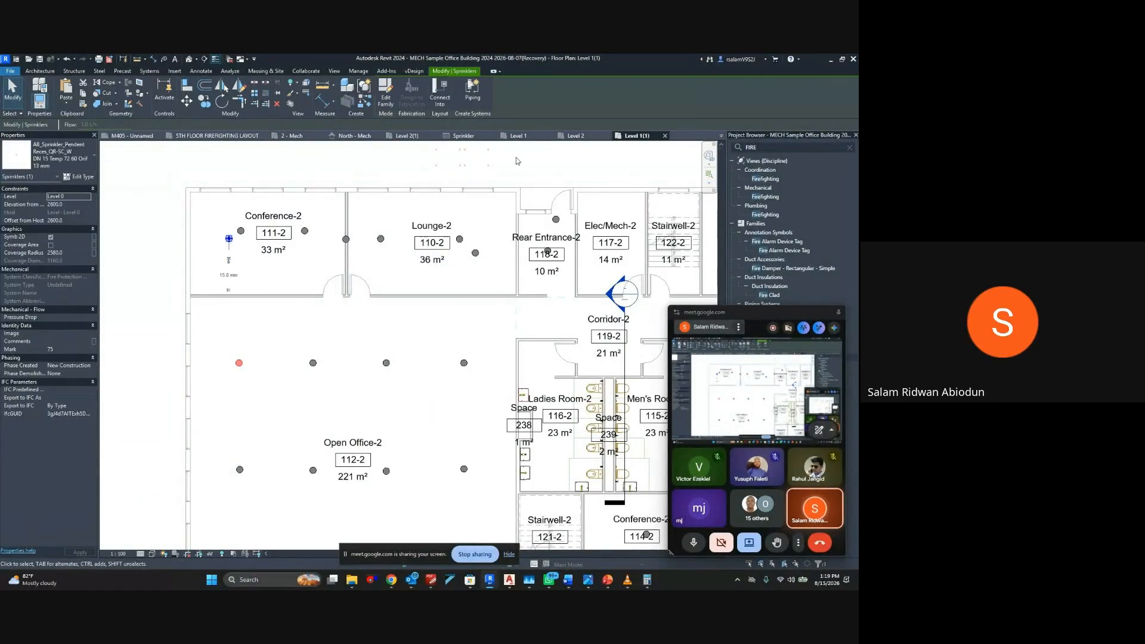
{"action": "left_click", "coordinate": [405, 137]}
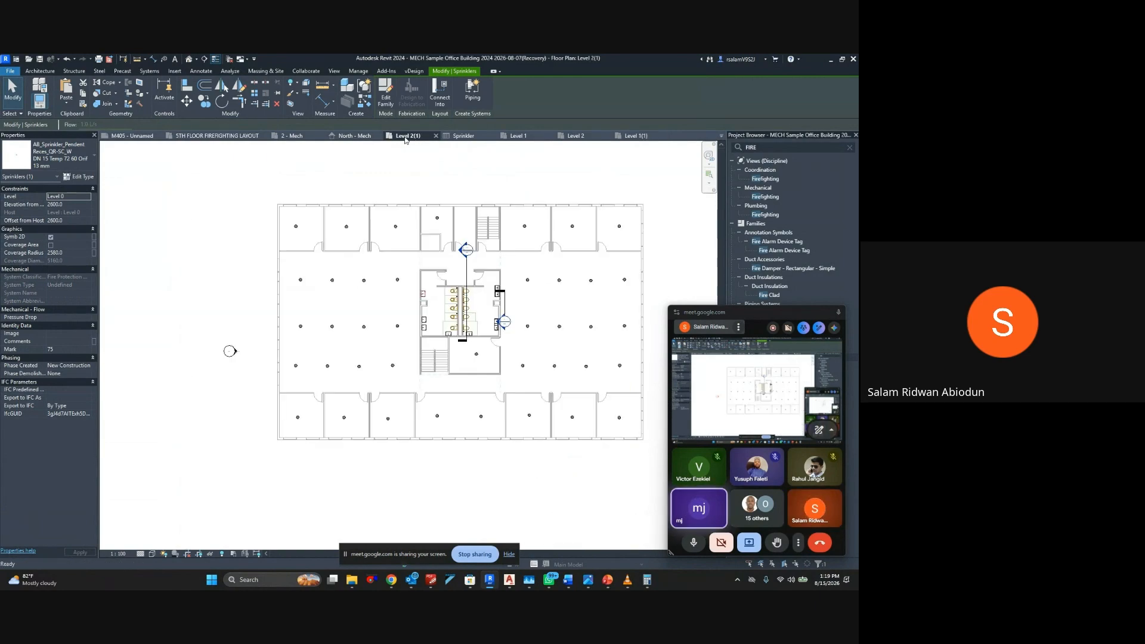
{"action": "scroll", "coordinate": [304, 225], "scroll_direction": "up", "scroll_amount": 5}
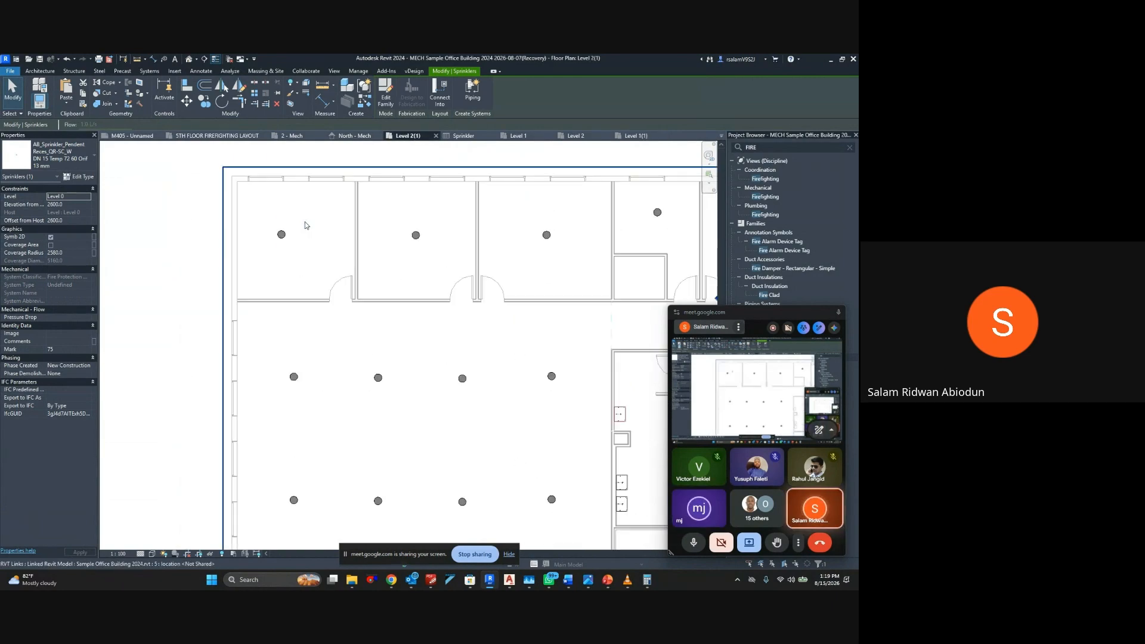
{"action": "left_click", "coordinate": [630, 136]}
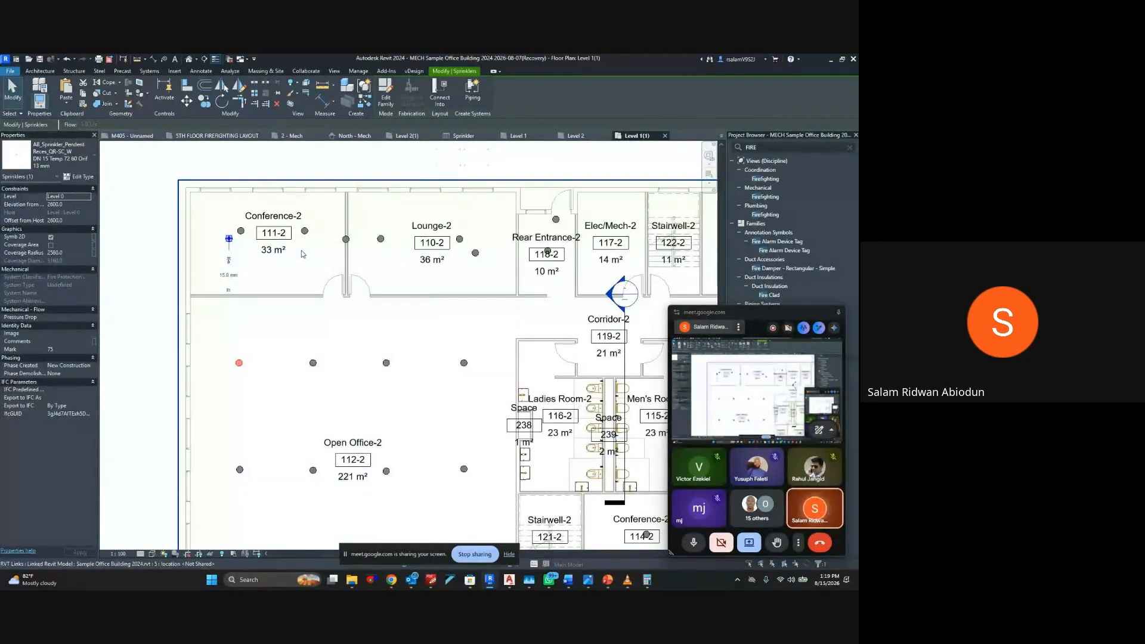
{"action": "key", "text": "Delete"}
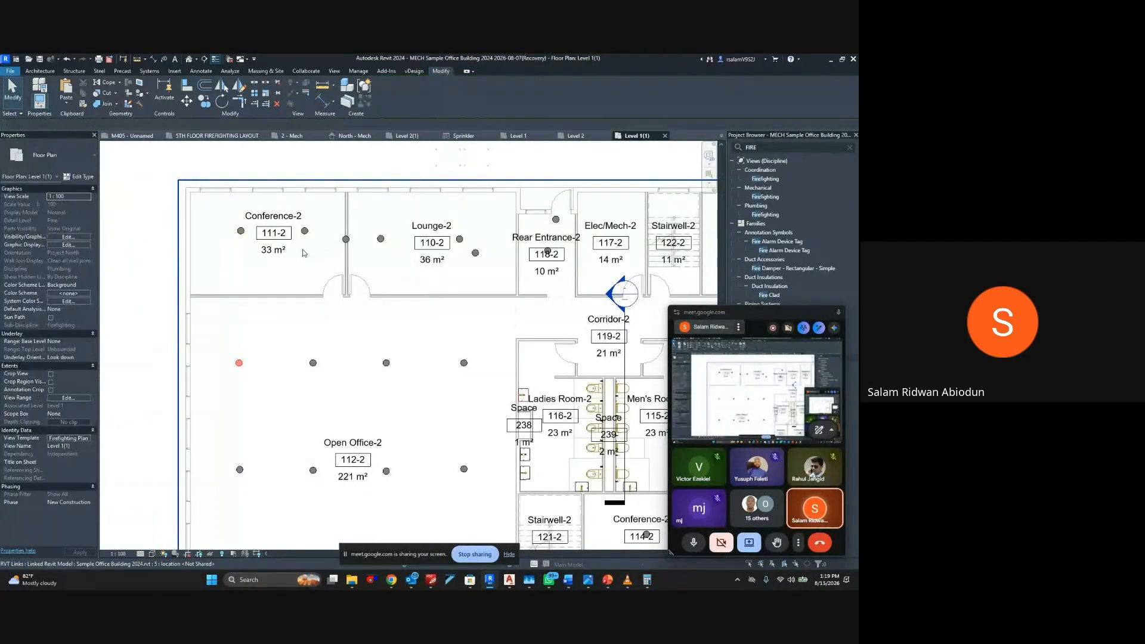
Delete the extra sprinklers on the wall between Conference-2 and Lounge-2, at Lounge-2's lower right, and near Rear Entrance-2's outer door
{"action": "left_click", "coordinate": [346, 239]}
{"action": "key", "text": "Delete"}
{"action": "key", "text": "Delete"}
{"action": "middle_click_drag", "start_coordinate": [483, 261], "coordinate": [369, 277]}
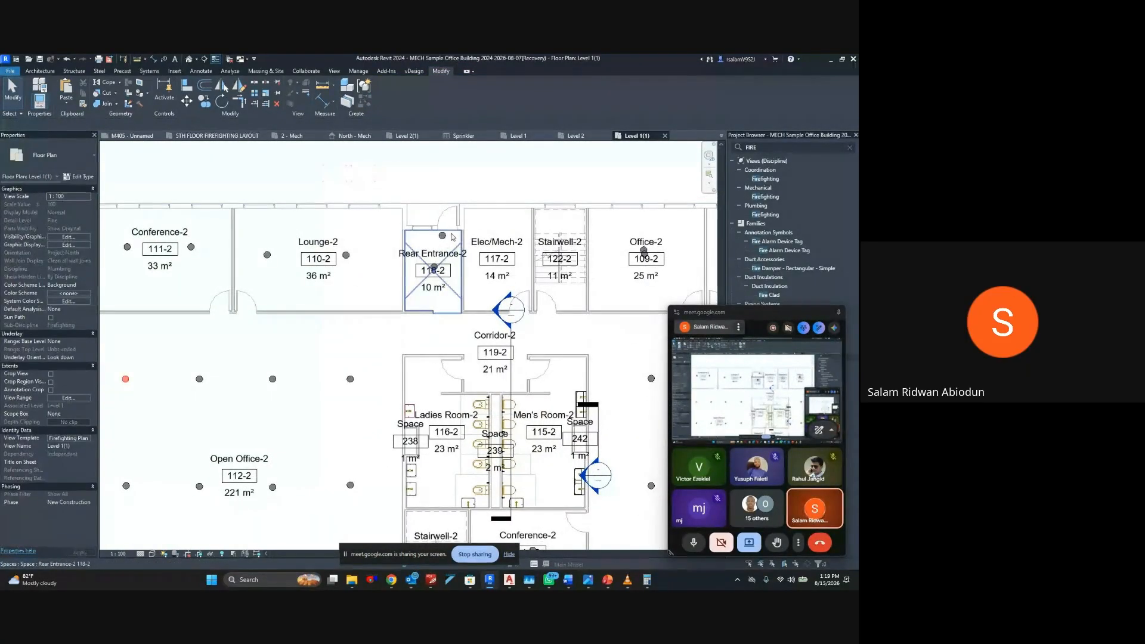
{"action": "left_click", "coordinate": [443, 236]}
{"action": "key", "text": "Delete"}
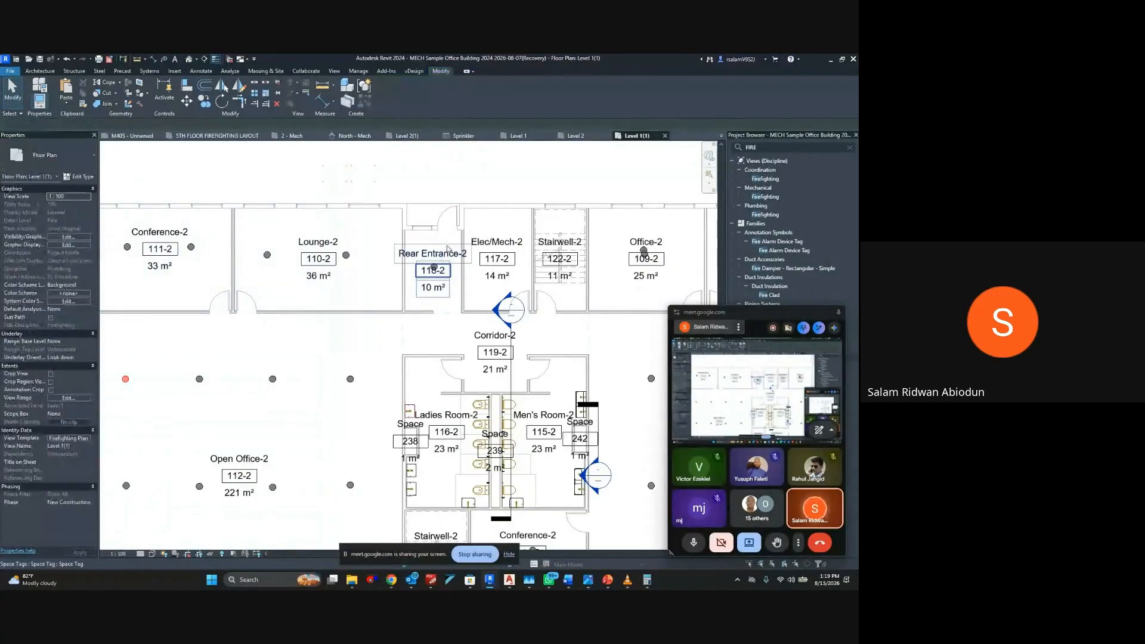
Delete the lower of the two overlapping sprinklers in each of the Office-2 rooms 109-2, 108-2 and 107-2
{"action": "middle_click_drag", "start_coordinate": [448, 250], "coordinate": [383, 238]}
{"action": "scroll", "coordinate": [561, 257], "scroll_direction": "up", "scroll_amount": 3}
{"action": "middle_click_drag", "start_coordinate": [563, 254], "coordinate": [486, 288]}
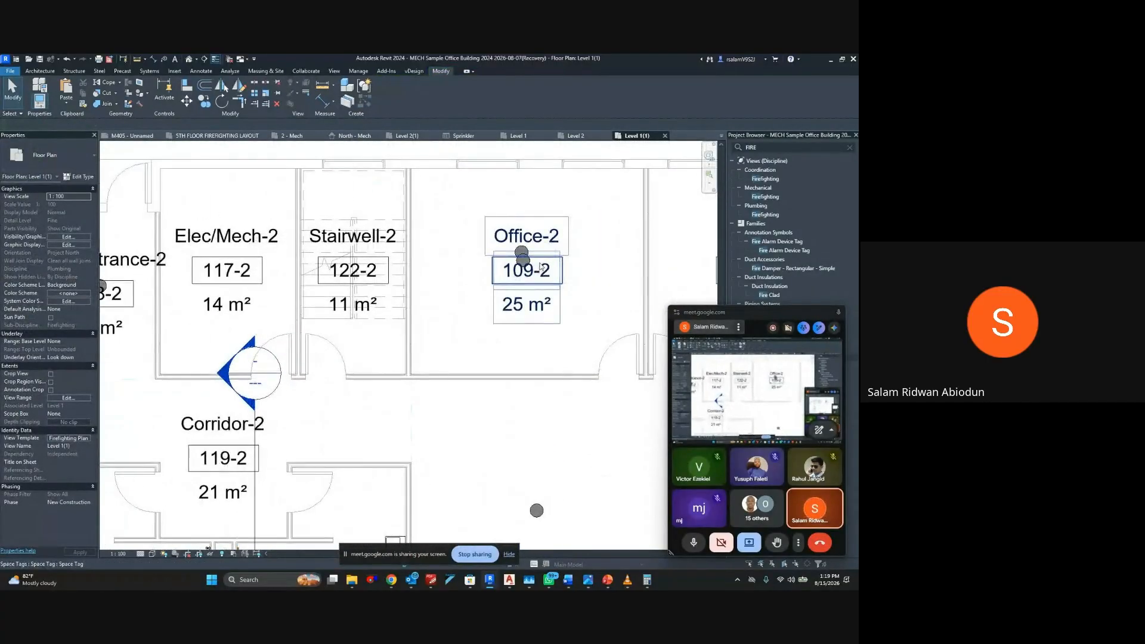
{"action": "left_click", "coordinate": [527, 252]}
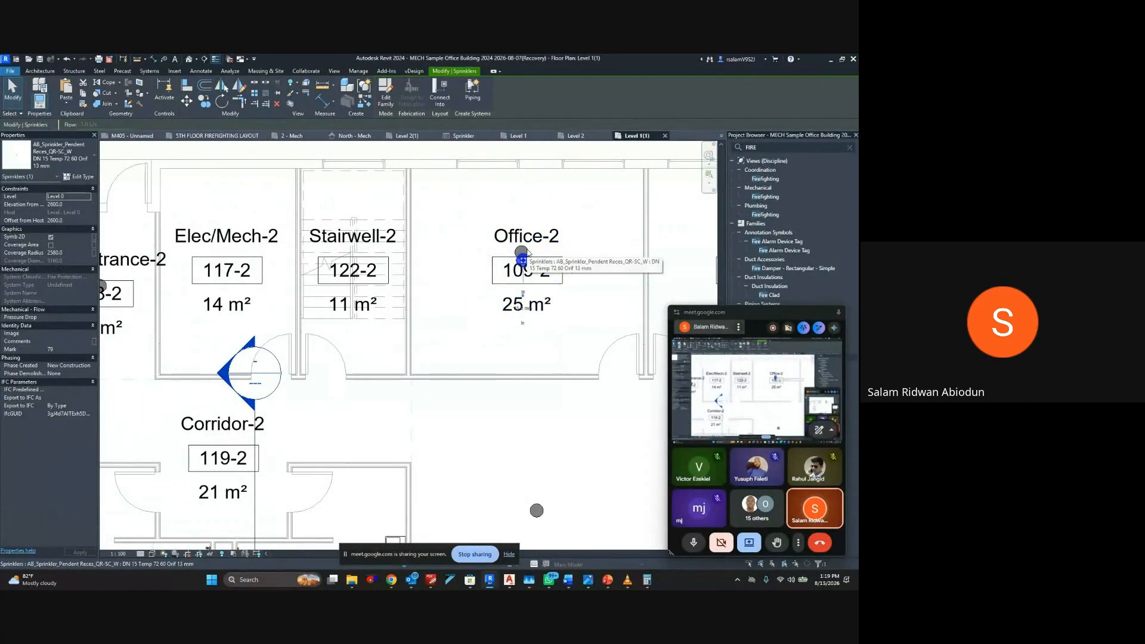
{"action": "key", "text": "Delete"}
{"action": "middle_click_drag", "start_coordinate": [537, 261], "coordinate": [284, 279]}
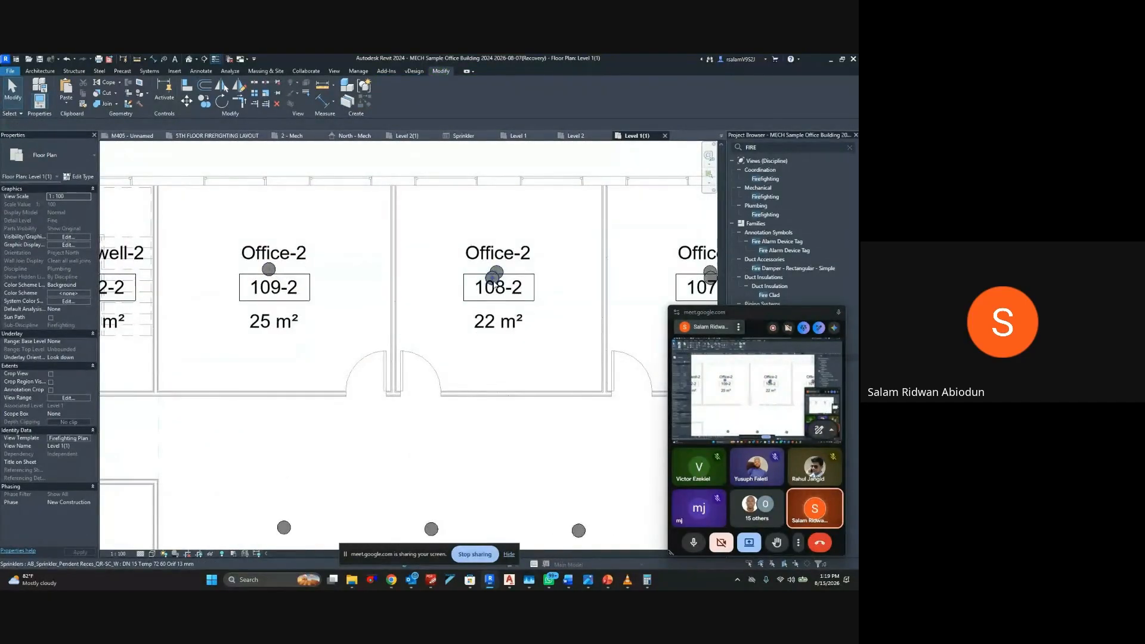
{"action": "middle_click_drag", "start_coordinate": [705, 283], "coordinate": [461, 285]}
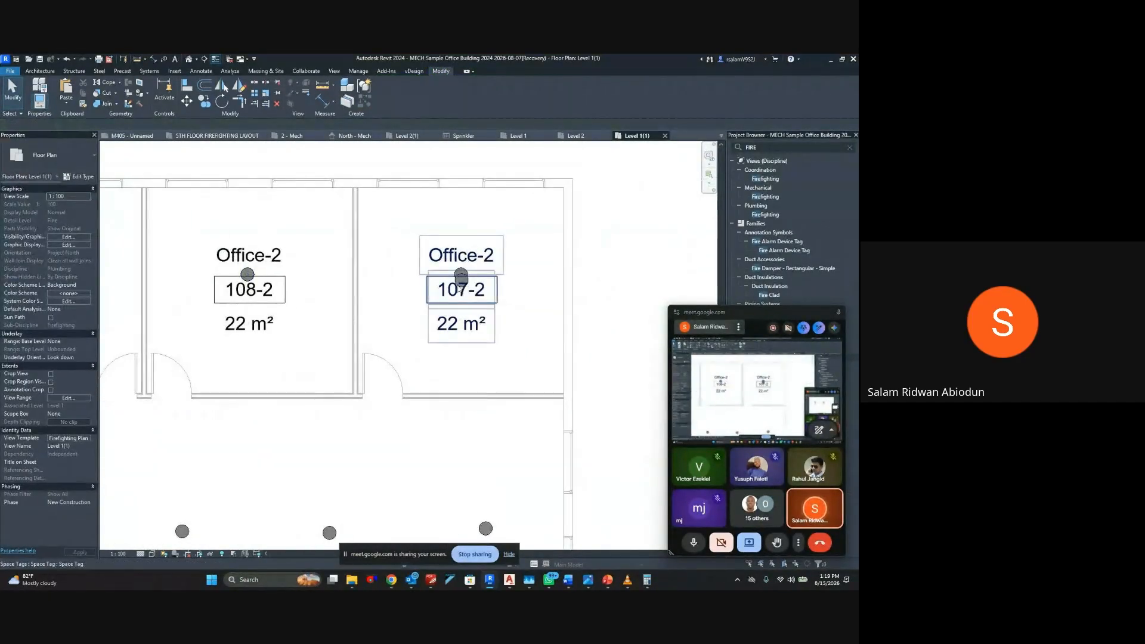
{"action": "left_click", "coordinate": [462, 283]}
{"action": "key", "text": "Delete"}
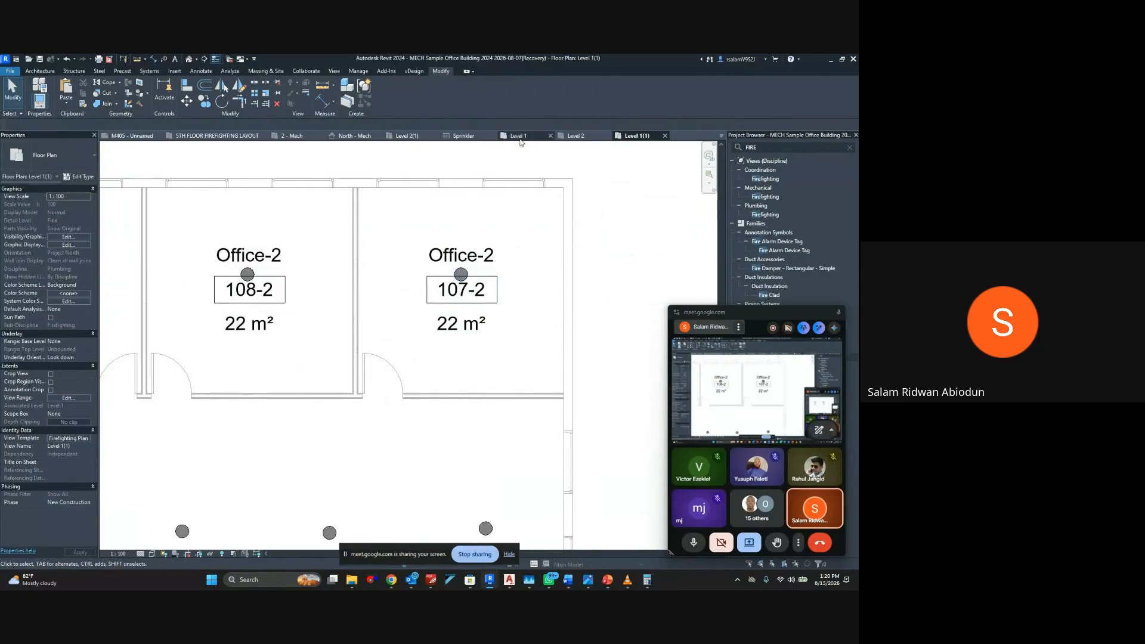
Review the sprinkler layout on the Level 2(1) plan for comparison and return to the Level 1(1) plan
{"action": "left_click", "coordinate": [408, 135]}
{"action": "scroll", "coordinate": [435, 257], "scroll_direction": "down", "scroll_amount": 4}
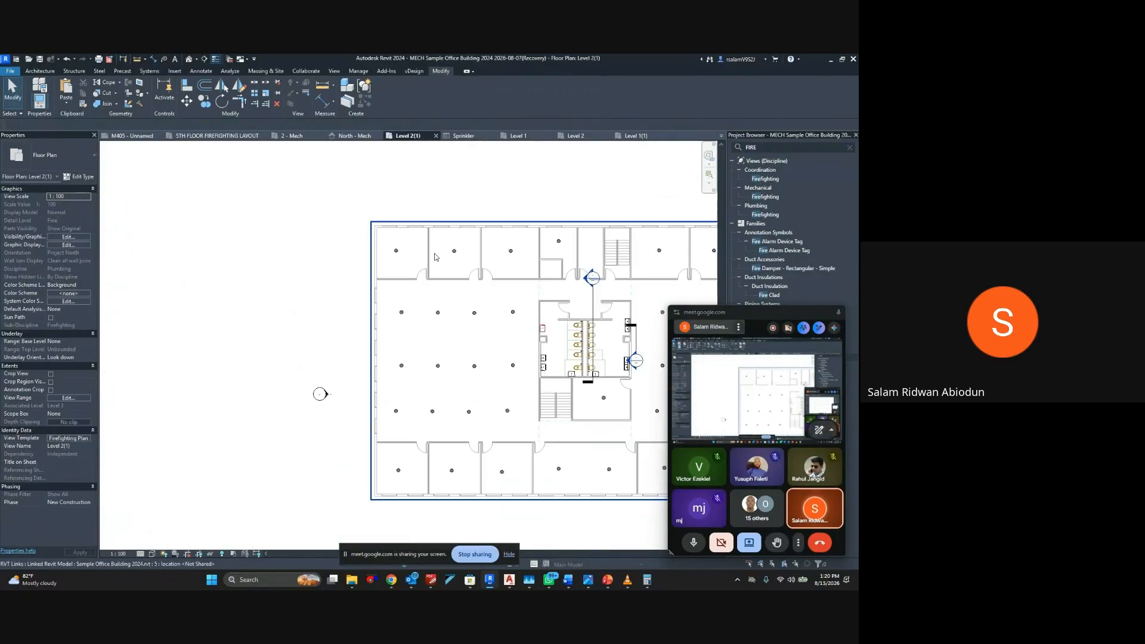
{"action": "middle_click_drag", "start_coordinate": [434, 258], "coordinate": [233, 282]}
{"action": "left_click", "coordinate": [625, 136]}
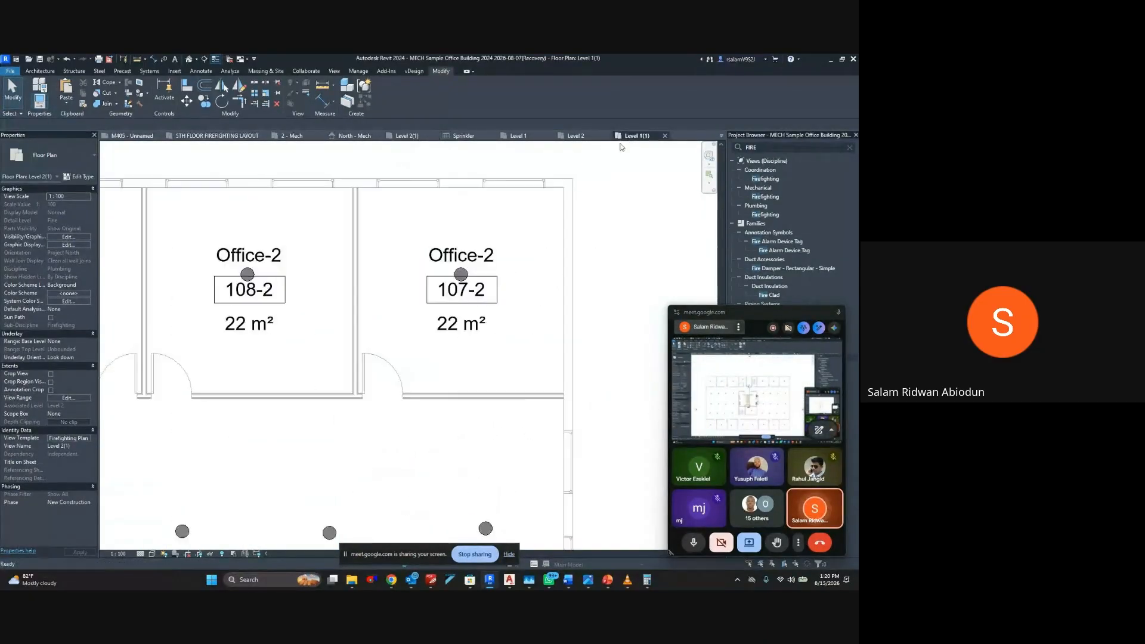
Delete the extra middle sprinkler above the room tag in Office 102-2, keeping the two side sprinklers
{"action": "scroll", "coordinate": [542, 421], "scroll_direction": "down", "scroll_amount": 5}
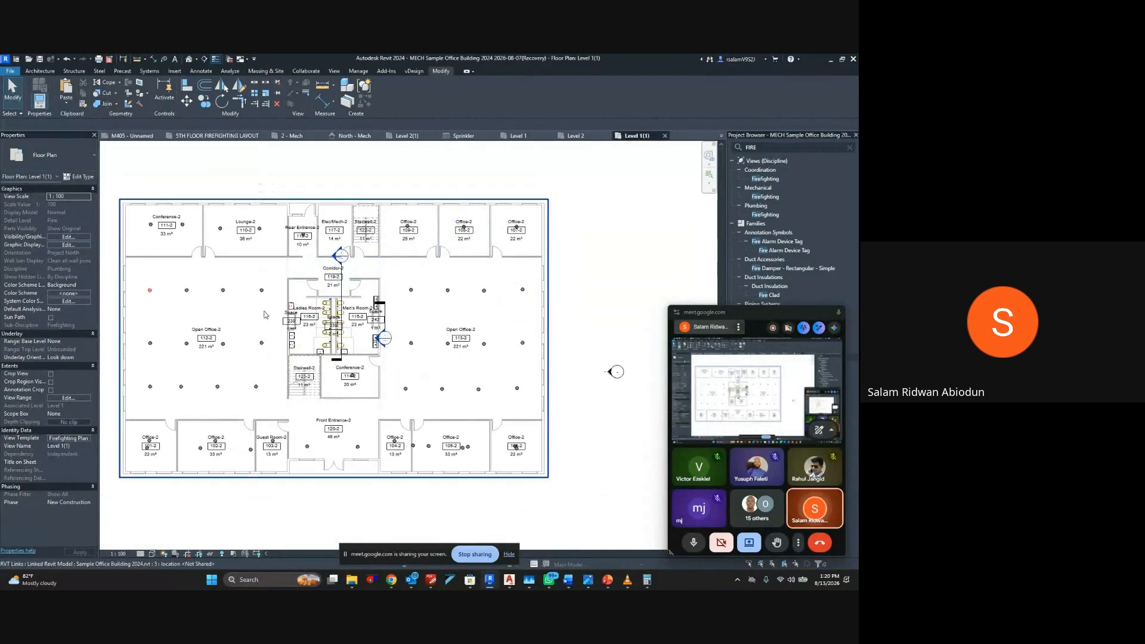
{"action": "scroll", "coordinate": [211, 358], "scroll_direction": "up", "scroll_amount": 5}
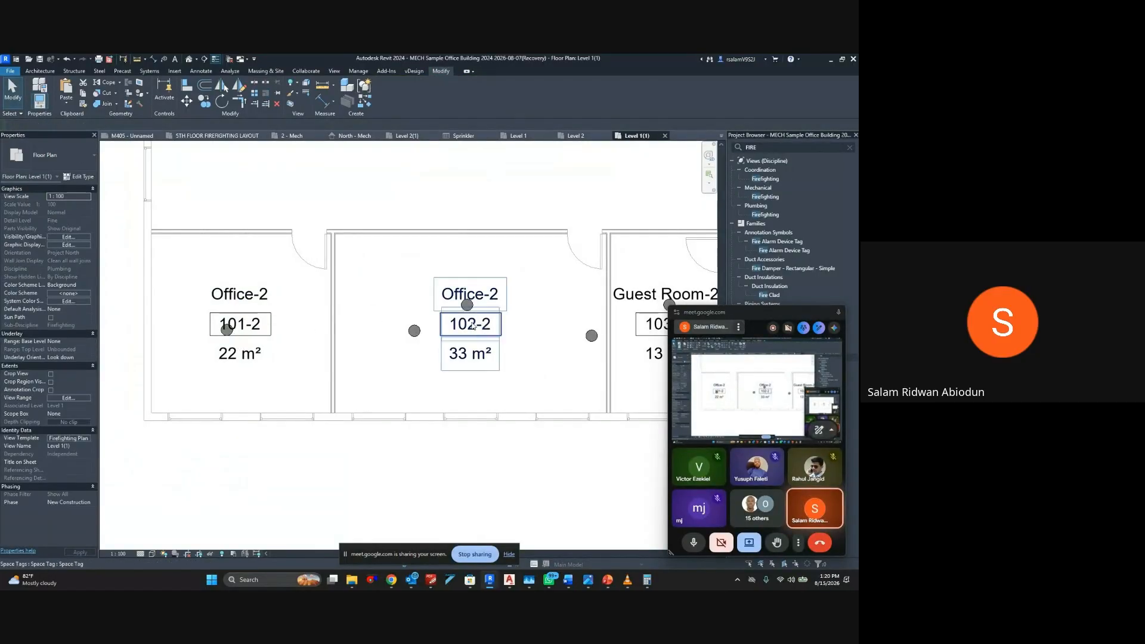
{"action": "left_click", "coordinate": [413, 334]}
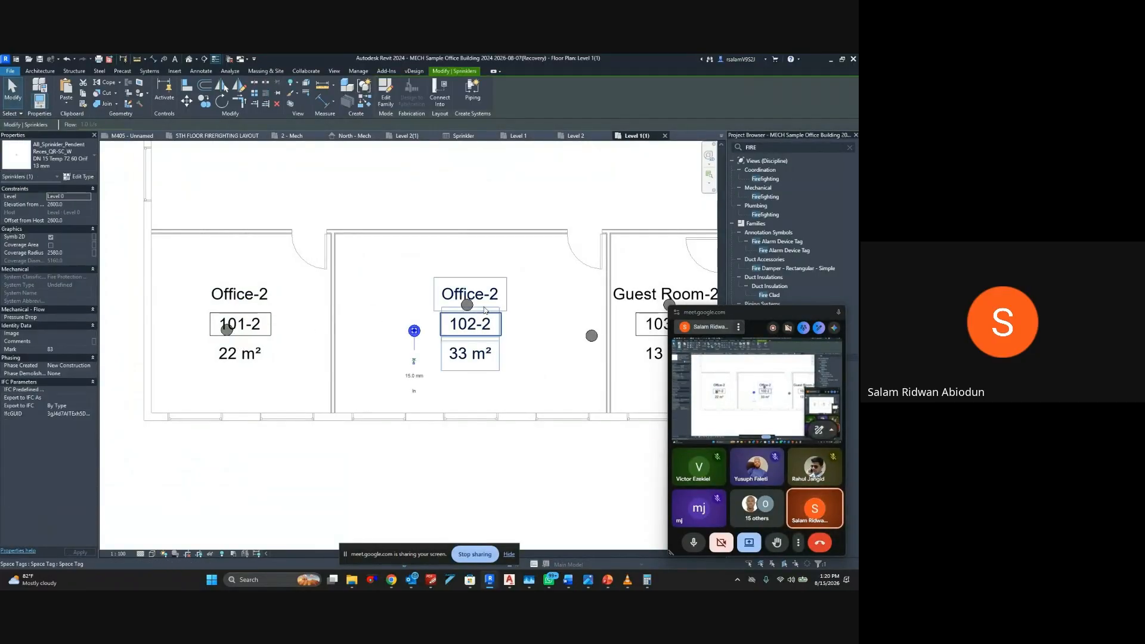
{"action": "key", "text": "Escape"}
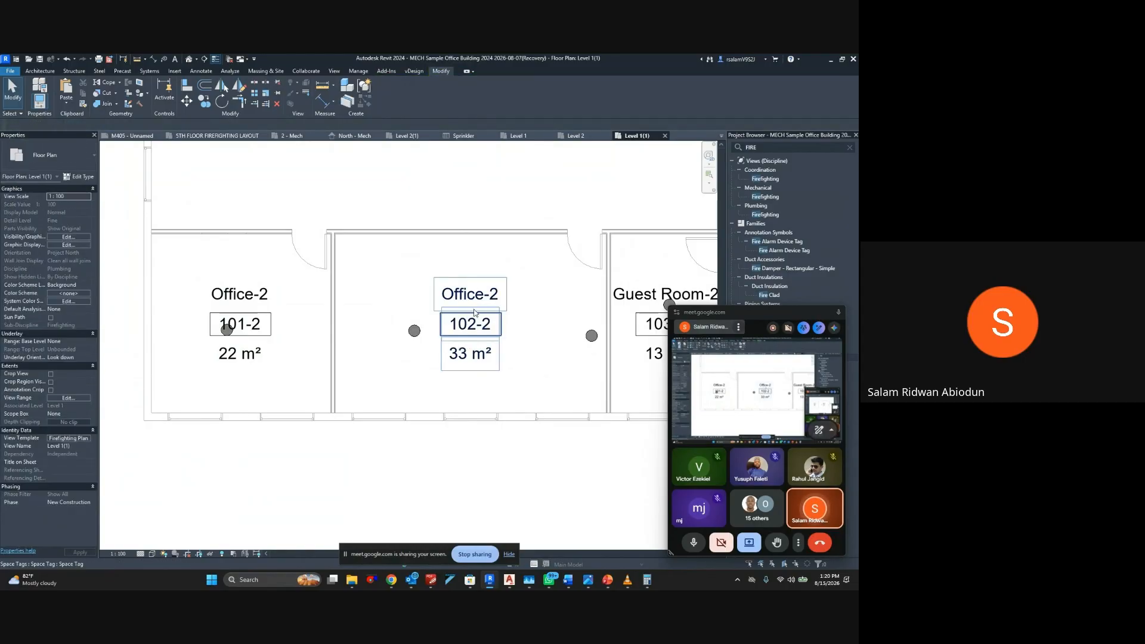
{"action": "middle_click_drag", "start_coordinate": [472, 307], "coordinate": [292, 300]}
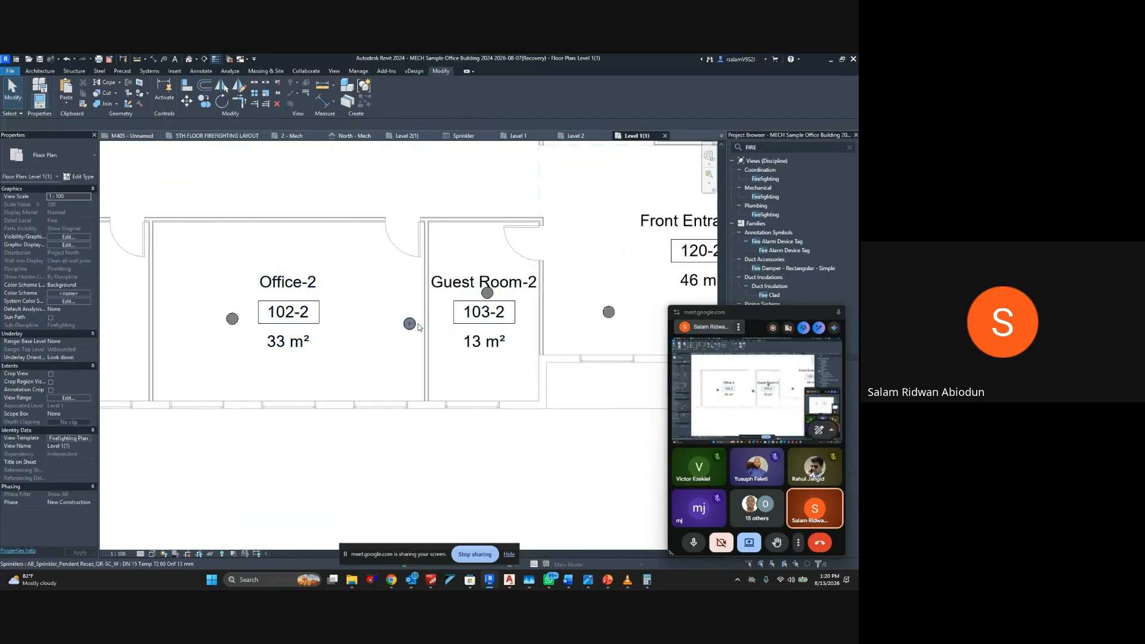
Select both sprinklers in Front Entrance-2 and nudge them together upward, away from the entrance doors
{"action": "scroll", "coordinate": [418, 327], "scroll_direction": "down", "scroll_amount": 6}
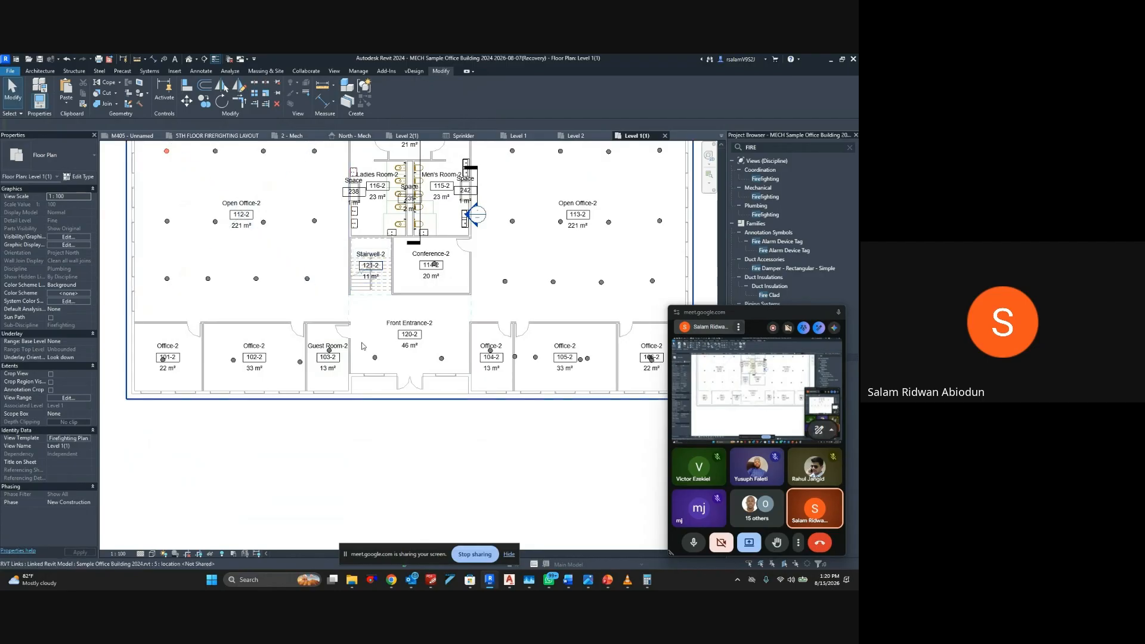
{"action": "scroll", "coordinate": [362, 342], "scroll_direction": "up", "scroll_amount": 4}
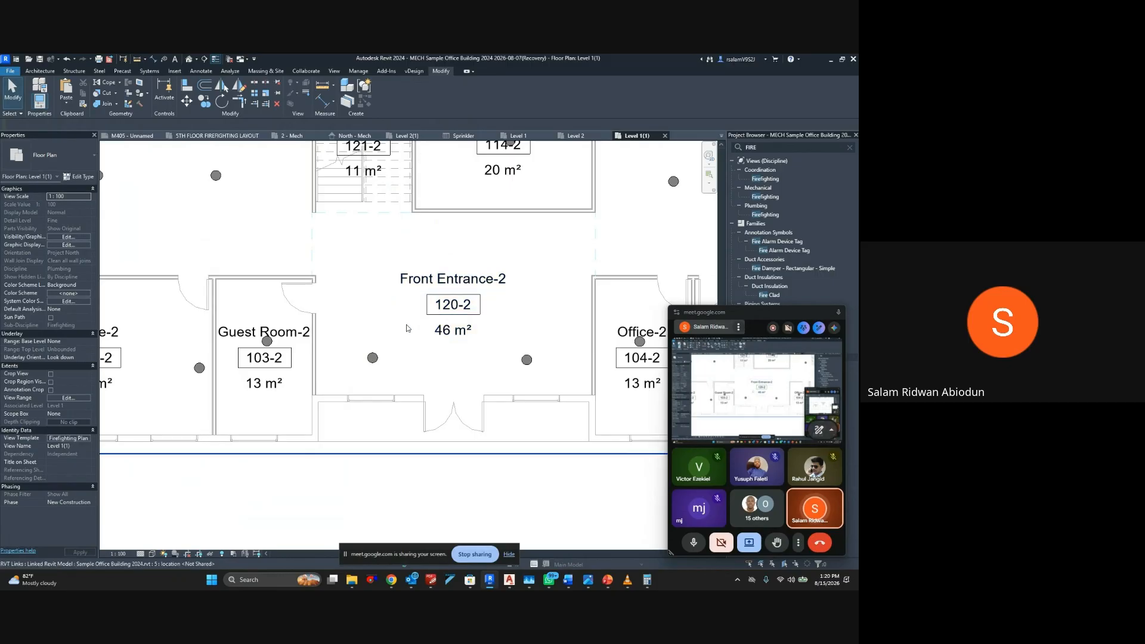
{"action": "left_click", "coordinate": [373, 357]}
{"action": "left_click", "coordinate": [527, 360], "text": "ctrl"}
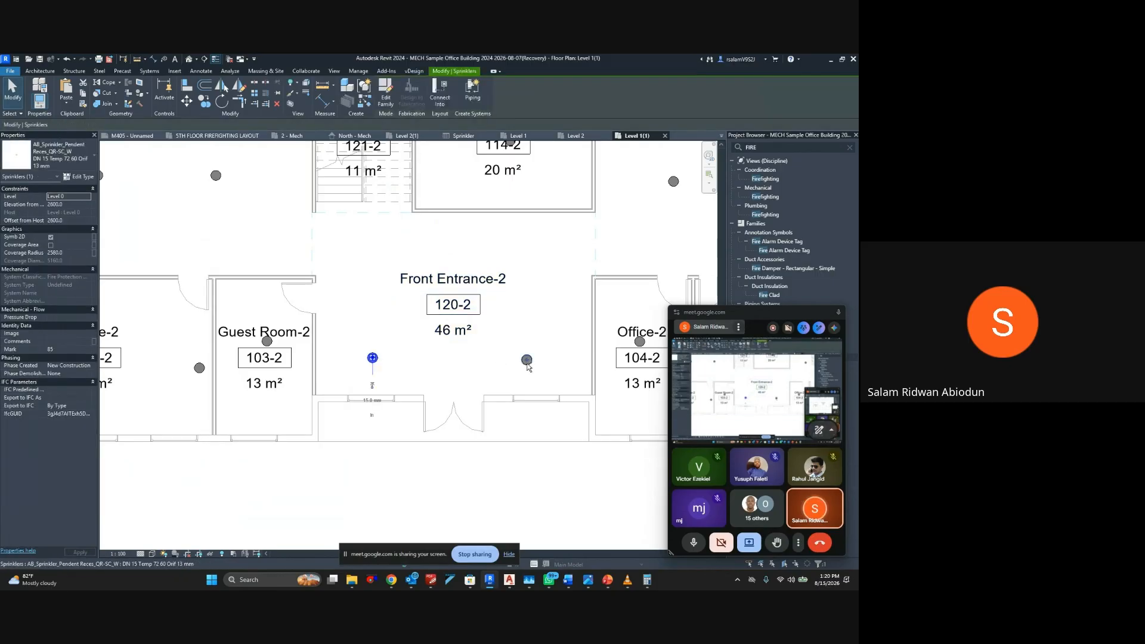
{"action": "key", "text": "Up"}
{"action": "key", "text": "Up"}
{"action": "key", "text": "Up"}
{"action": "key", "text": "Up"}
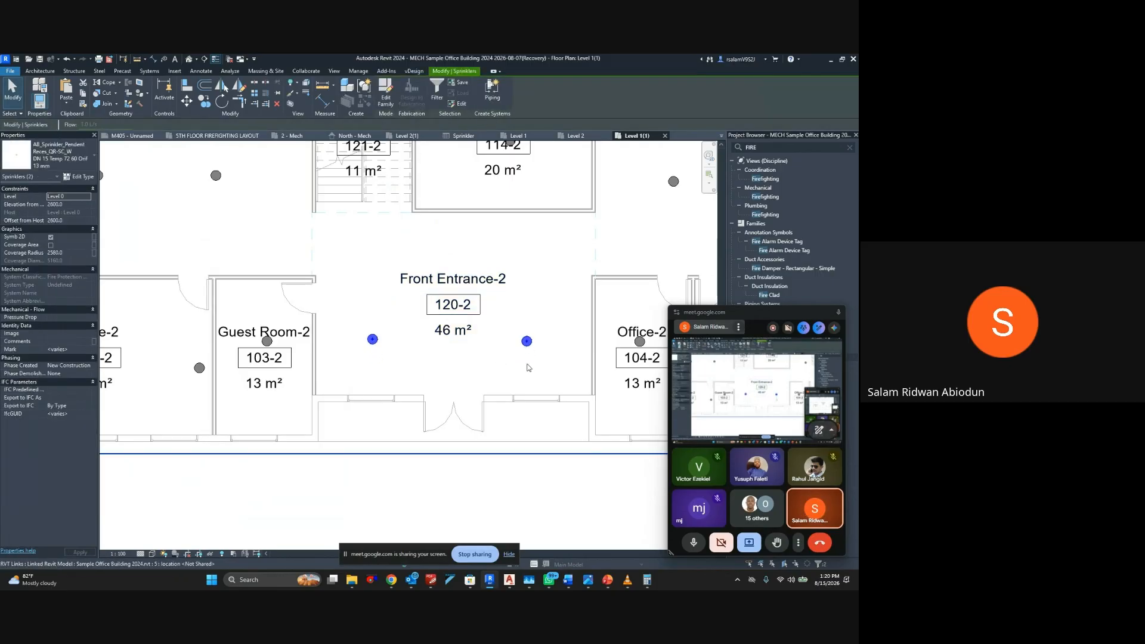
{"action": "key", "text": "Up"}
{"action": "key", "text": "Up"}
Delete the extra sprinkler located on the wall between Office 104-2 and Office 105-2
{"action": "scroll", "coordinate": [528, 367], "scroll_direction": "down", "scroll_amount": 3}
{"action": "middle_click_drag", "start_coordinate": [525, 367], "coordinate": [318, 348]}
{"action": "scroll", "coordinate": [372, 348], "scroll_direction": "up", "scroll_amount": 5}
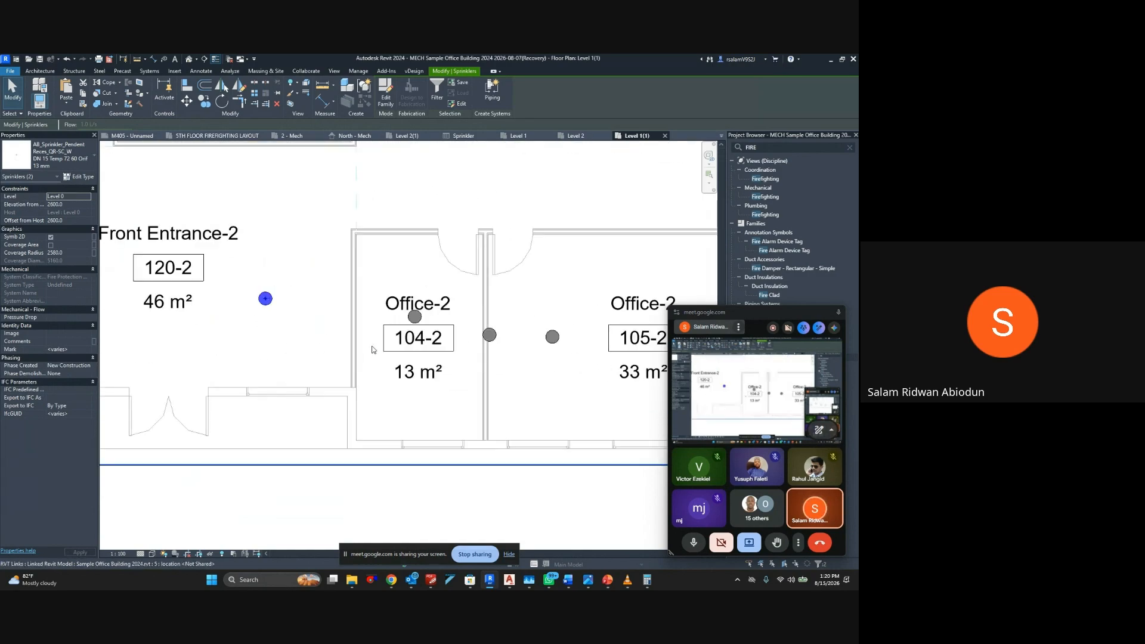
{"action": "middle_click_drag", "start_coordinate": [433, 349], "coordinate": [283, 342]}
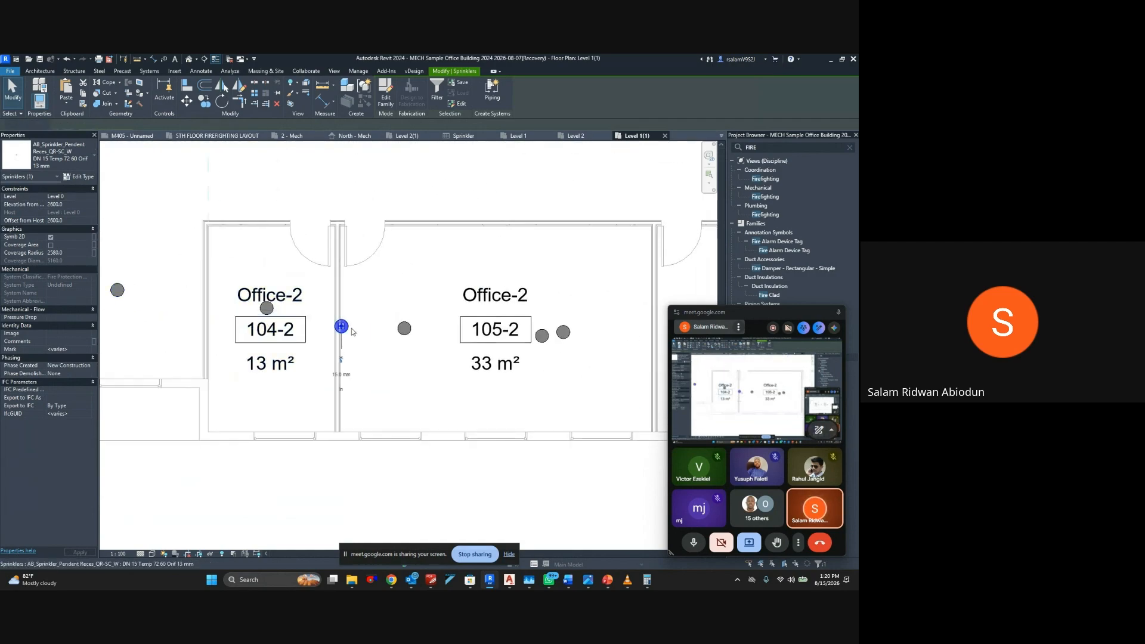
{"action": "key", "text": "Escape"}
Delete the sprinkler nearer the room tag from the closely spaced pair in Office 105-2
{"action": "middle_click_drag", "start_coordinate": [376, 340], "coordinate": [224, 339]}
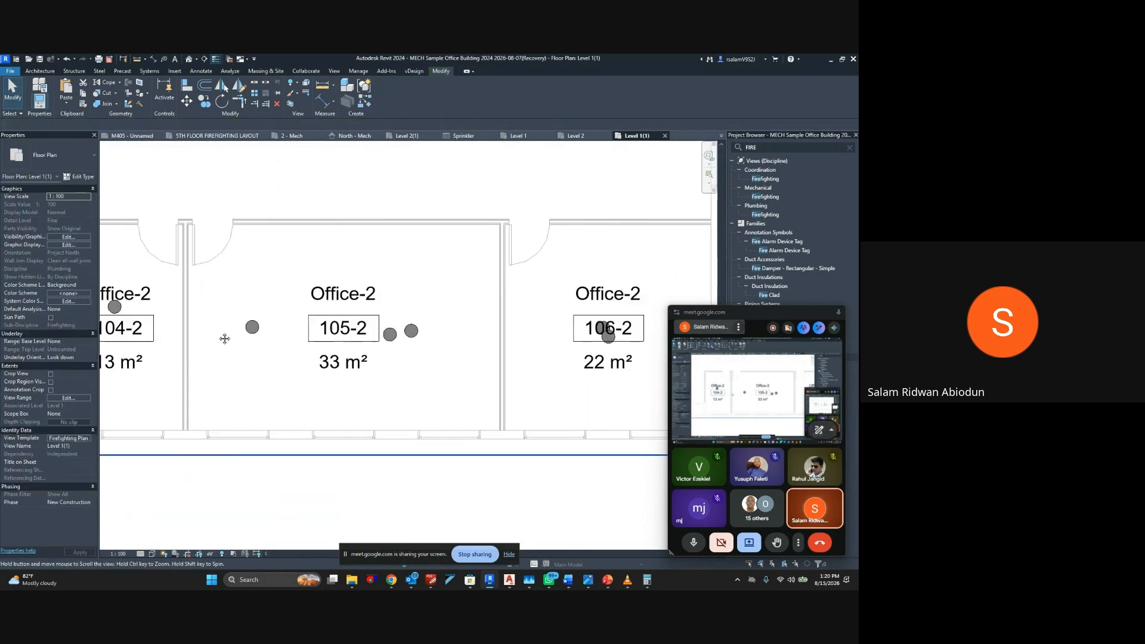
{"action": "left_click", "coordinate": [374, 332]}
{"action": "key", "text": "Delete"}
{"action": "middle_click_drag", "start_coordinate": [457, 349], "coordinate": [251, 339]}
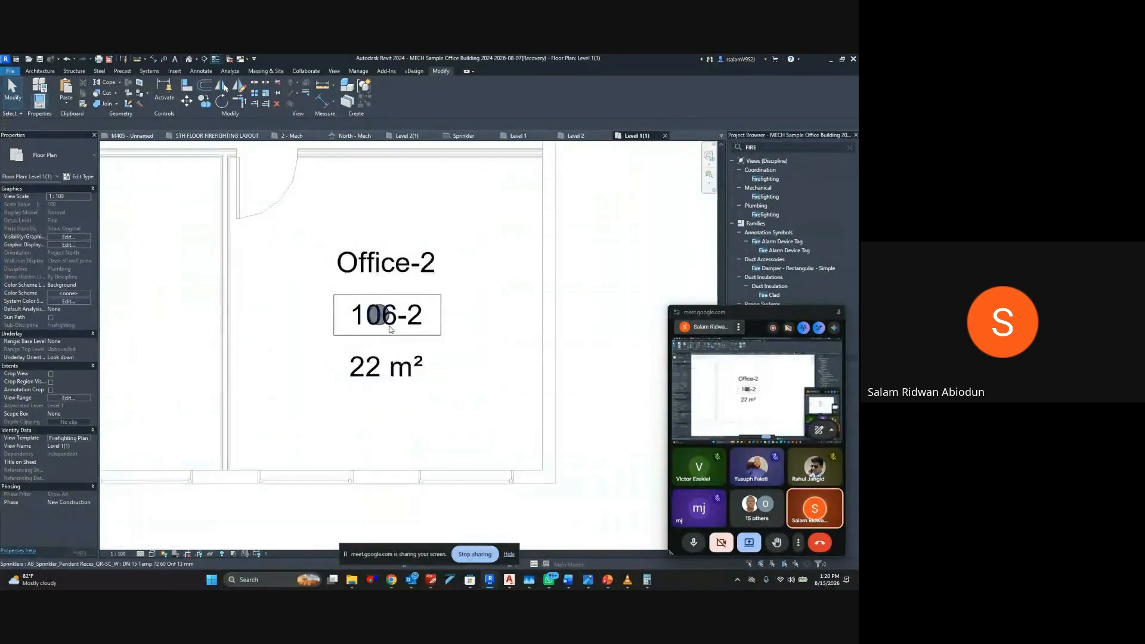
{"action": "scroll", "coordinate": [382, 316], "scroll_direction": "down", "scroll_amount": 6}
{"action": "scroll", "coordinate": [240, 267], "scroll_direction": "up", "scroll_amount": 6}
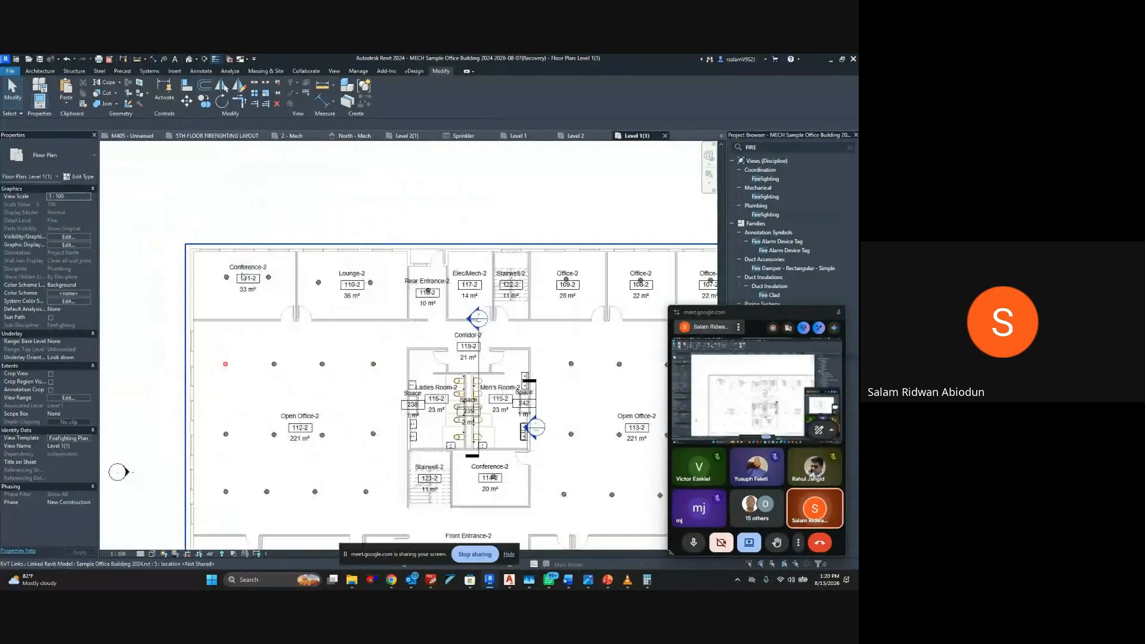
{"action": "left_click", "coordinate": [209, 279]}
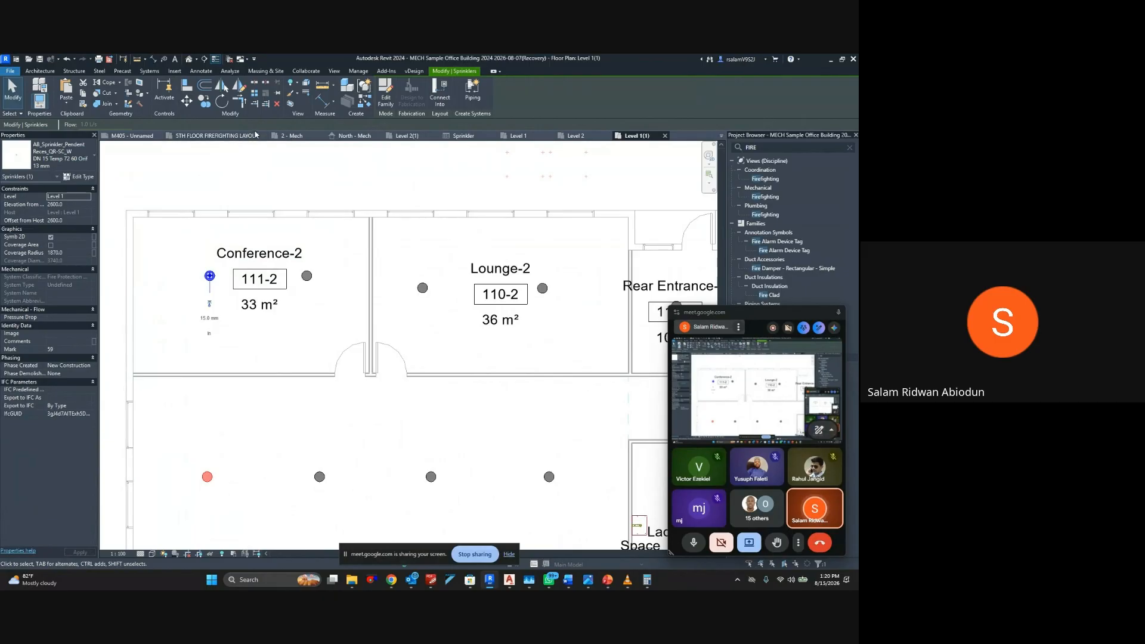
{"action": "key", "text": "Escape"}
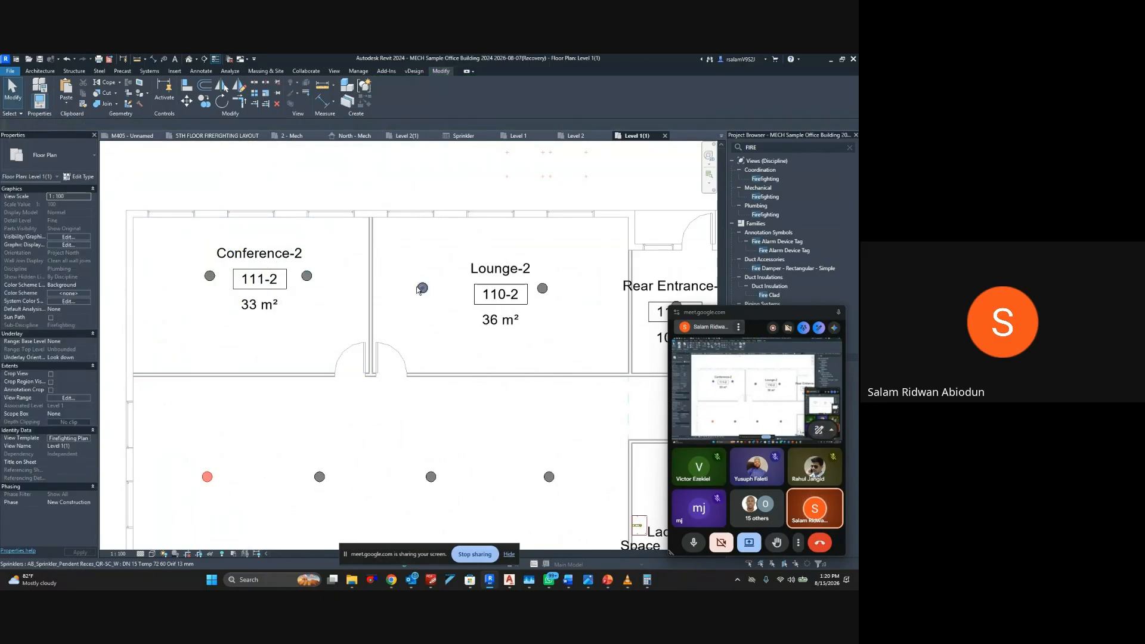
{"action": "scroll", "coordinate": [207, 276], "scroll_direction": "down", "scroll_amount": 5}
{"action": "scroll", "coordinate": [209, 275], "scroll_direction": "up", "scroll_amount": 2}
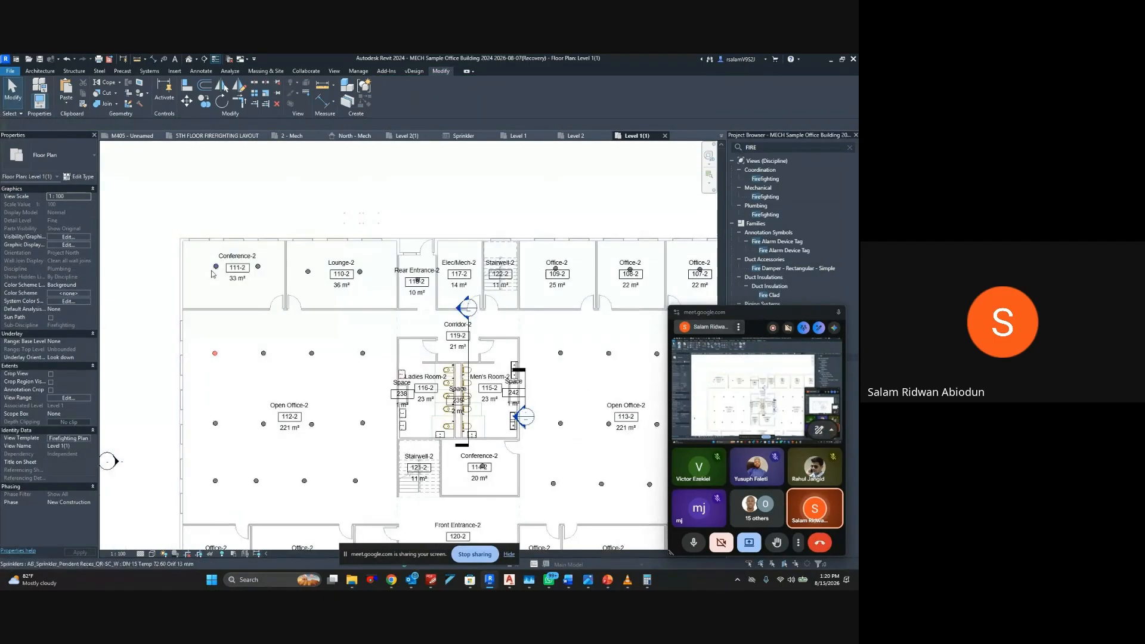
Select all instances of the Conference-2 pendent sprinkler type, and clear the selection
{"action": "left_click", "coordinate": [215, 271]}
{"action": "right_click", "coordinate": [215, 271]}
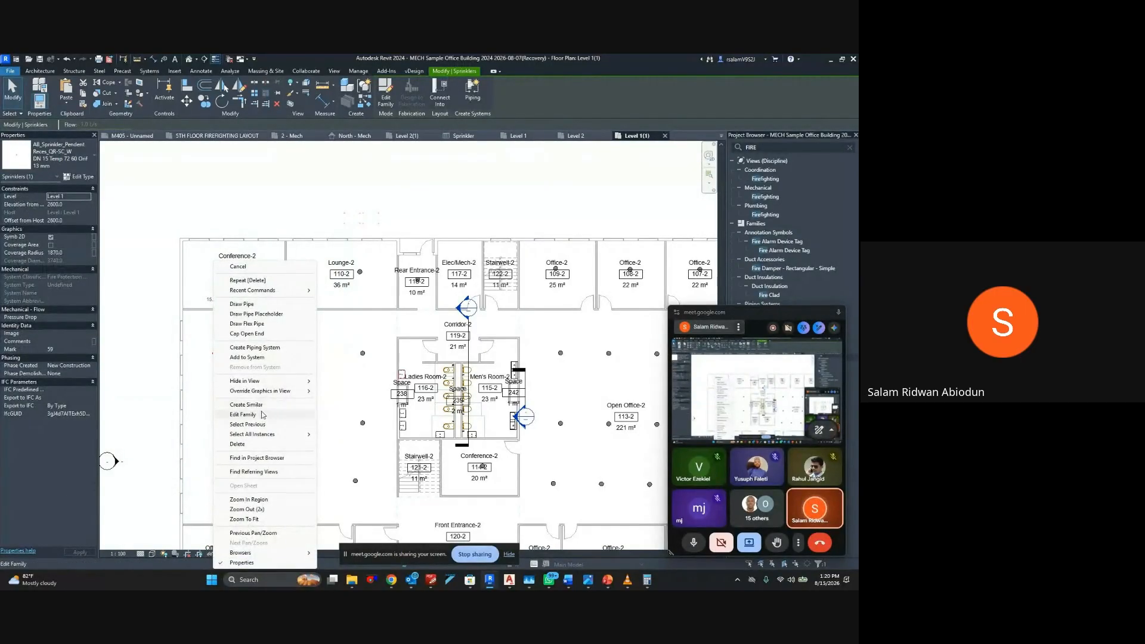
{"action": "mouse_move", "coordinate": [263, 435]}
{"action": "left_click", "coordinate": [346, 435]}
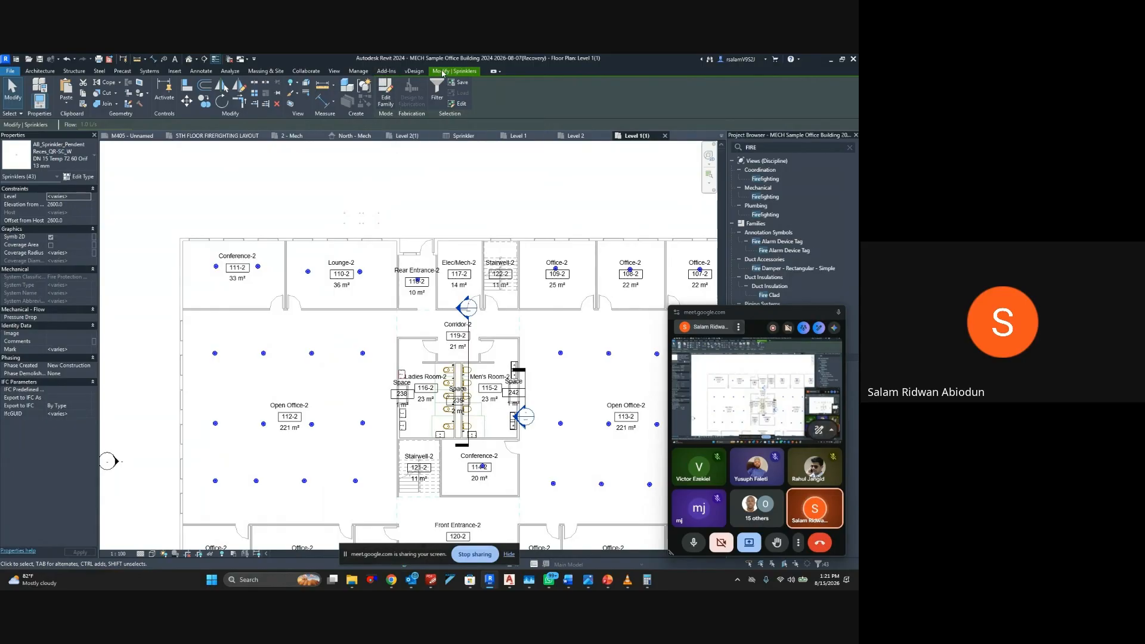
{"action": "left_click", "coordinate": [309, 257]}
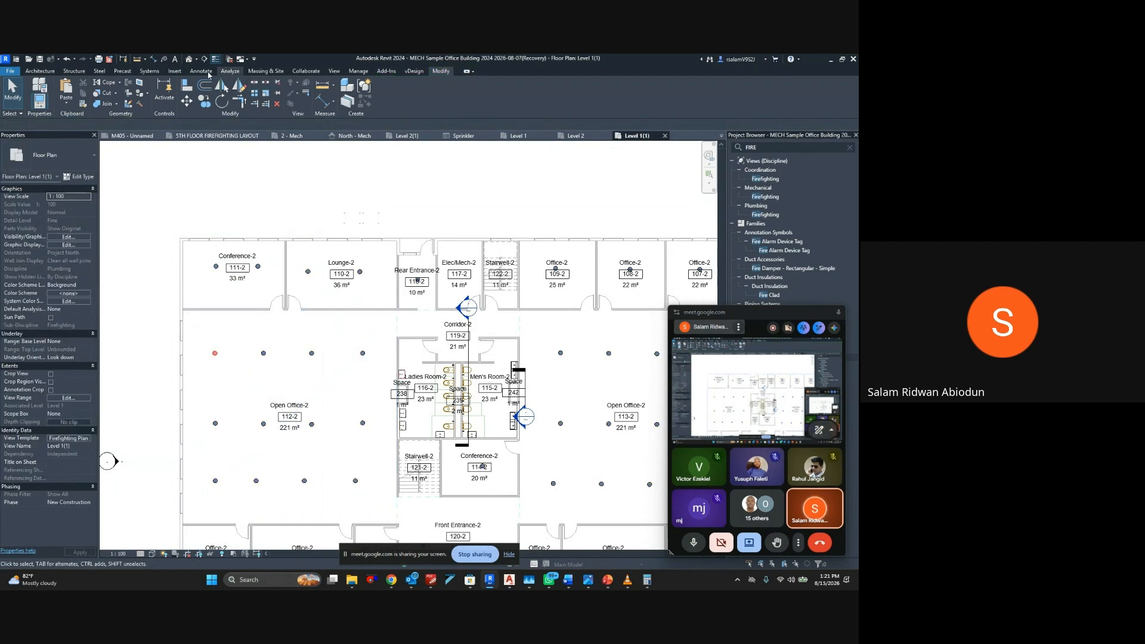
Activate pipe placement with the Carbon Steel SH40 type and set the plan's View Range top offset to 3000
{"action": "left_click", "coordinate": [156, 72]}
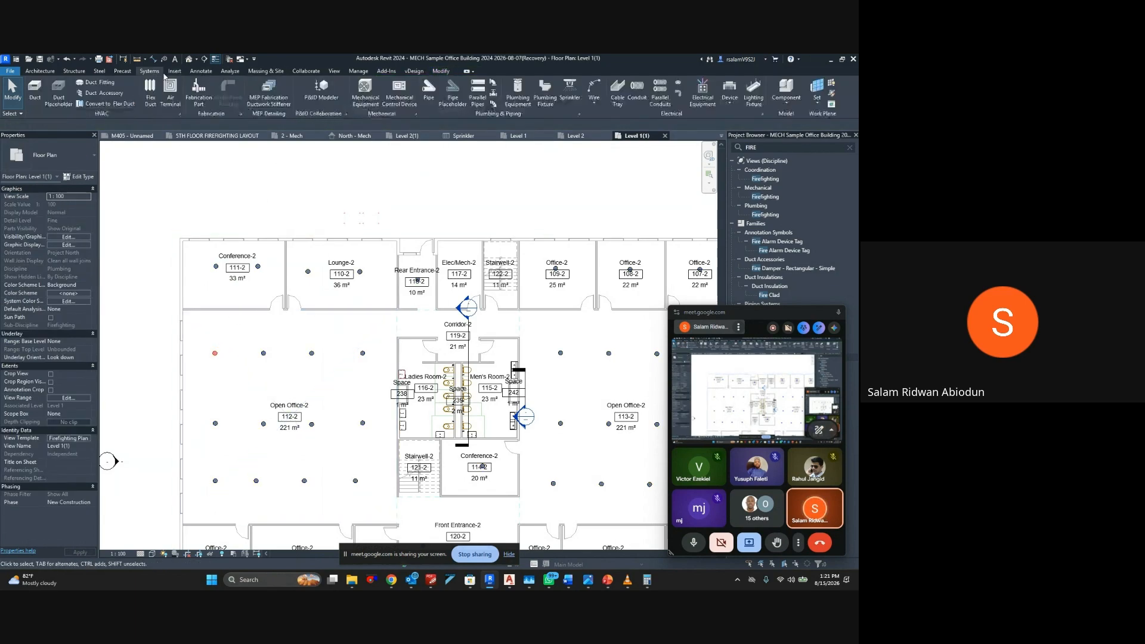
{"action": "left_click", "coordinate": [428, 90]}
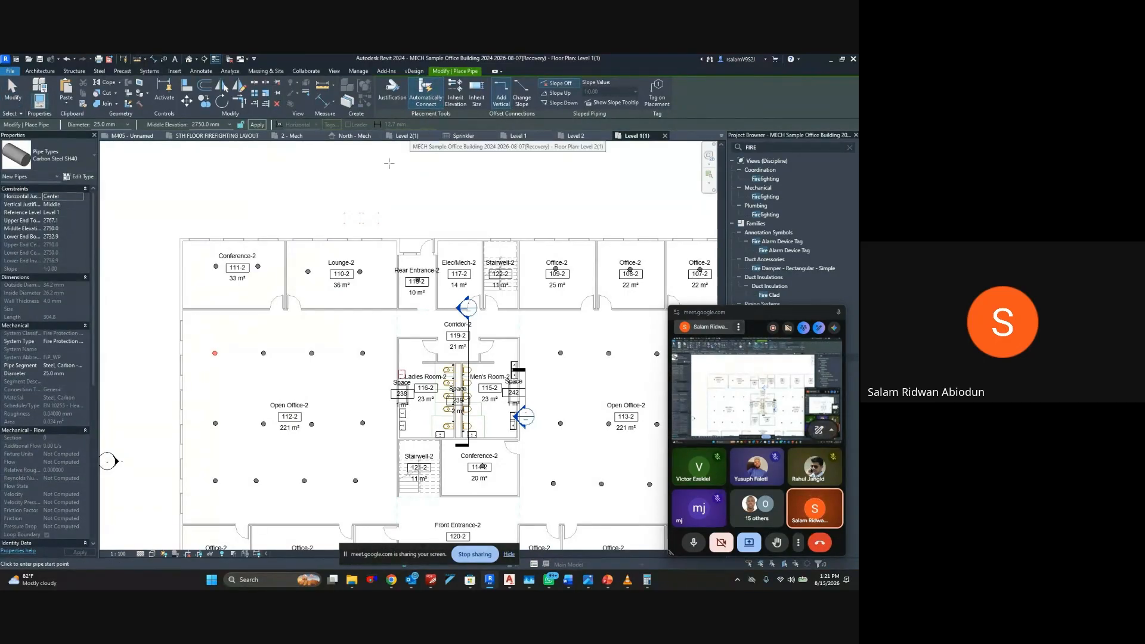
{"action": "scroll", "coordinate": [242, 296], "scroll_direction": "up", "scroll_amount": 3}
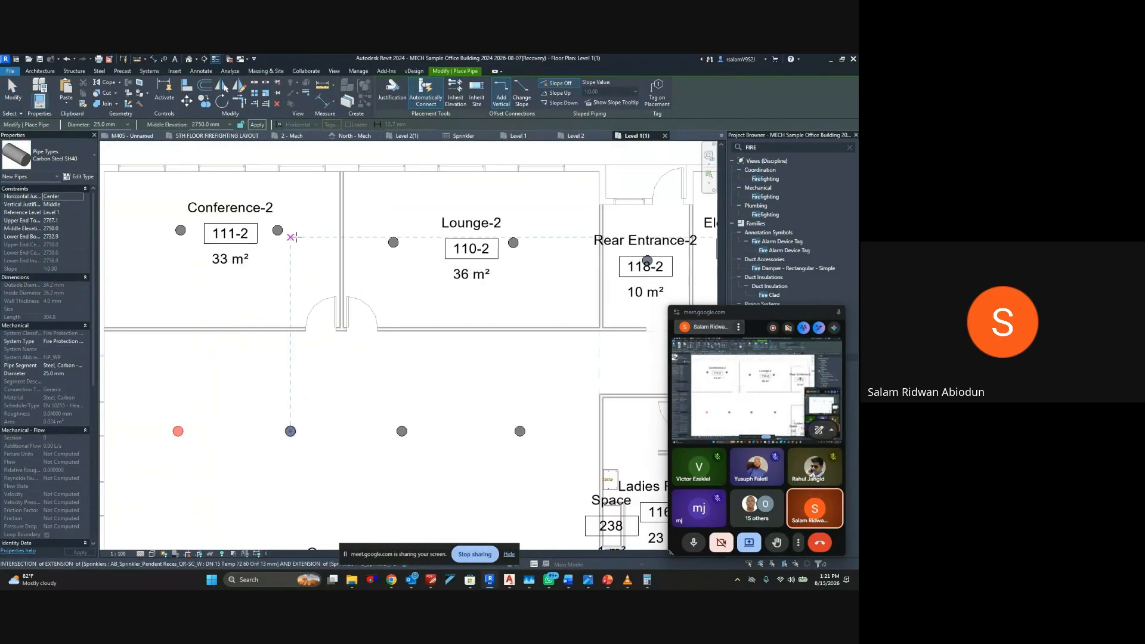
{"action": "left_click", "coordinate": [314, 213]}
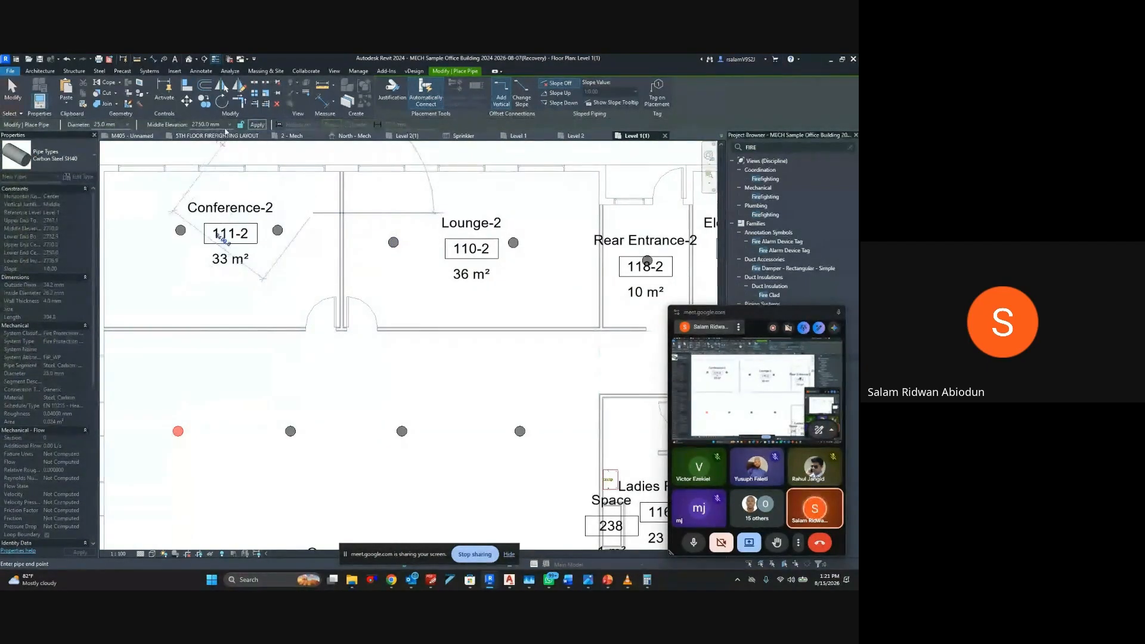
{"action": "key", "text": "Escape"}
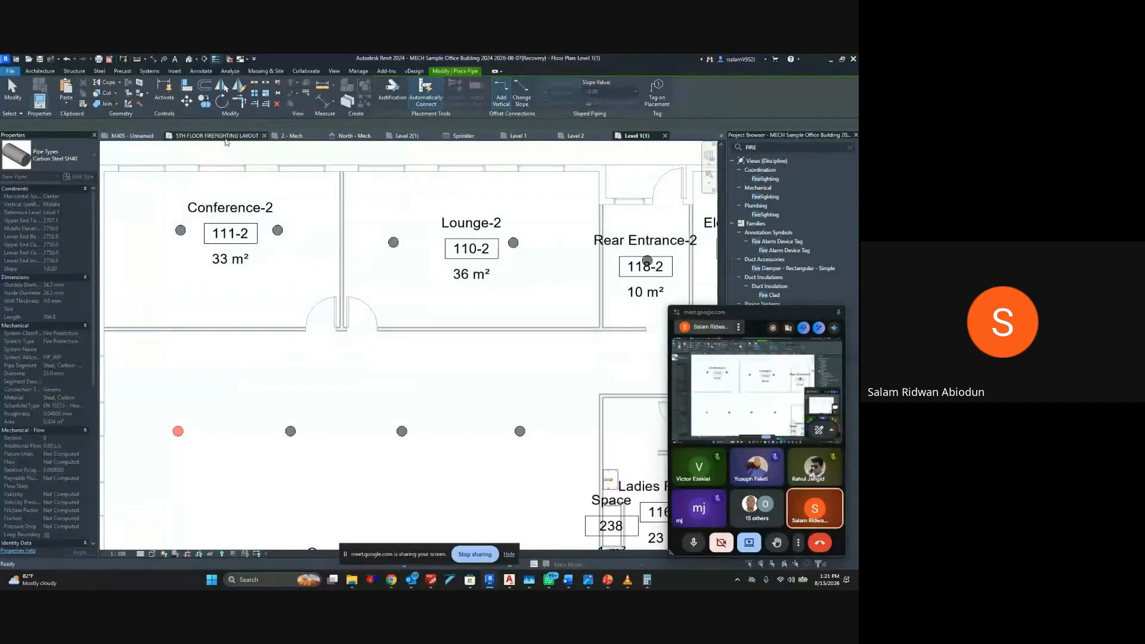
{"action": "key", "text": "v"}
{"action": "key", "text": "r"}
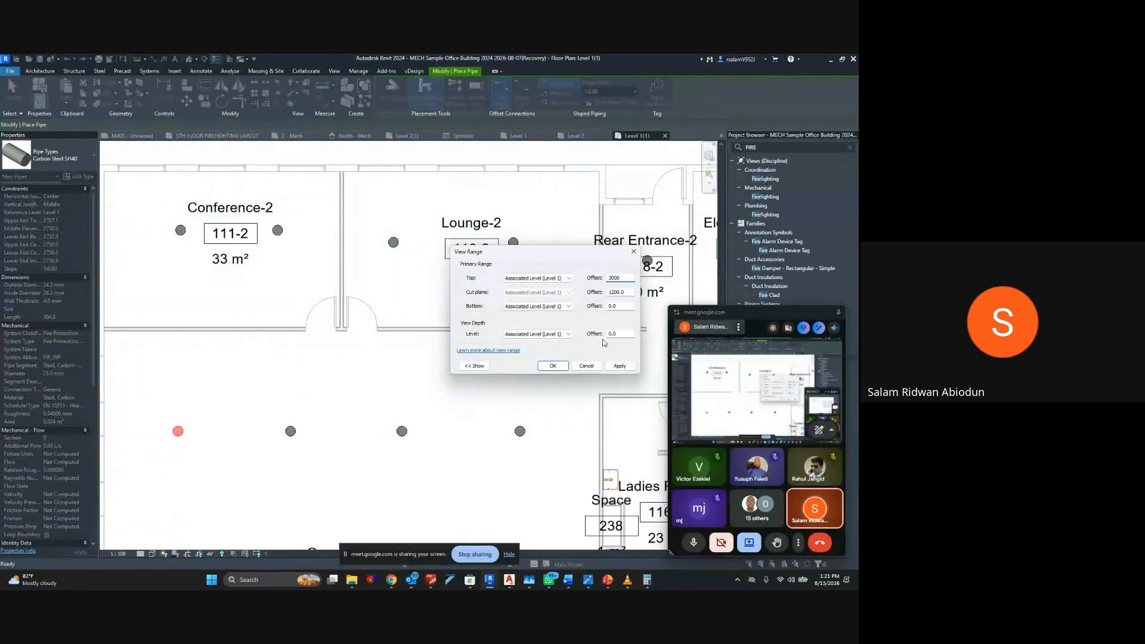
{"action": "left_click", "coordinate": [553, 365]}
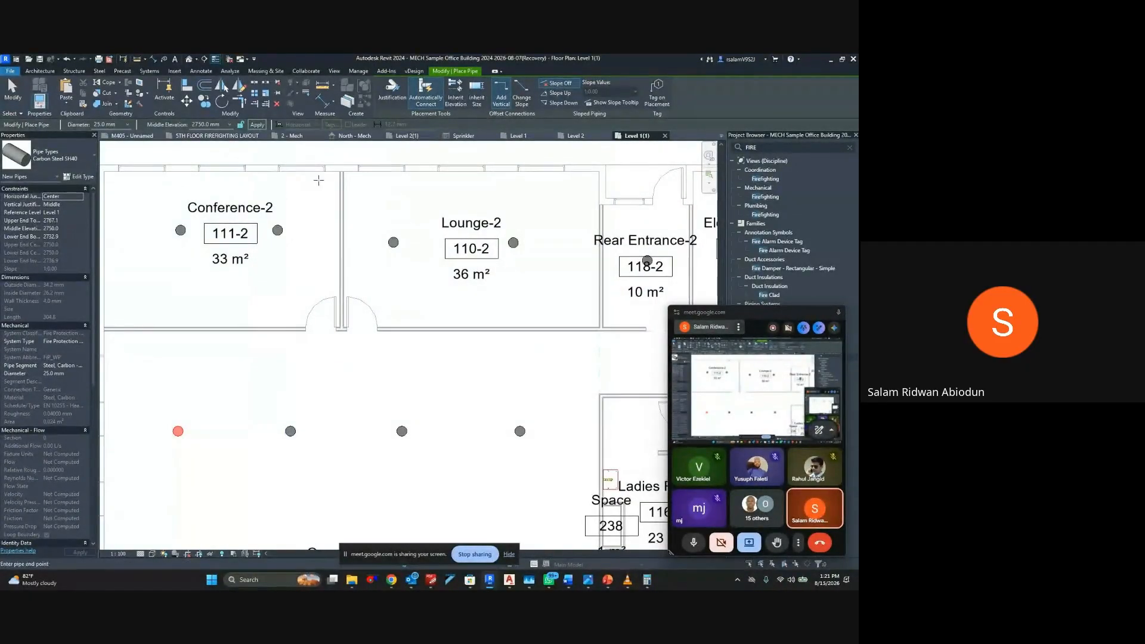
Draw a vertical 25 mm Carbon Steel SH40 pipe about 3400 mm long beside the Conference-2/Lounge-2 wall, at 2750 mm elevation
{"action": "left_click", "coordinate": [319, 179]}
{"action": "left_click", "coordinate": [319, 293]}
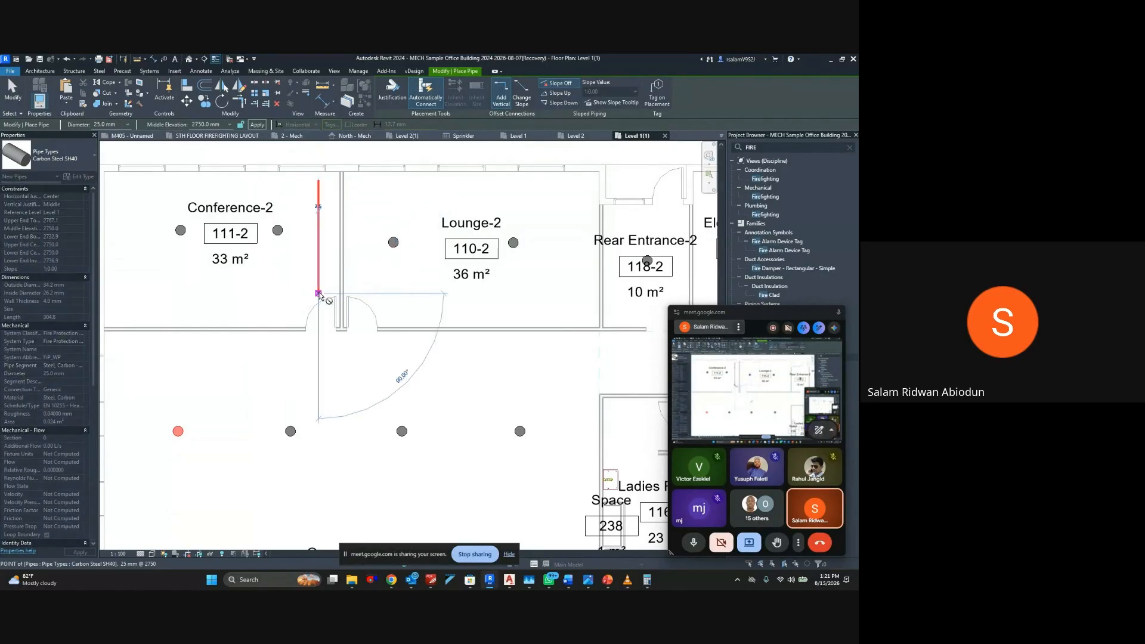
{"action": "key", "text": "Escape"}
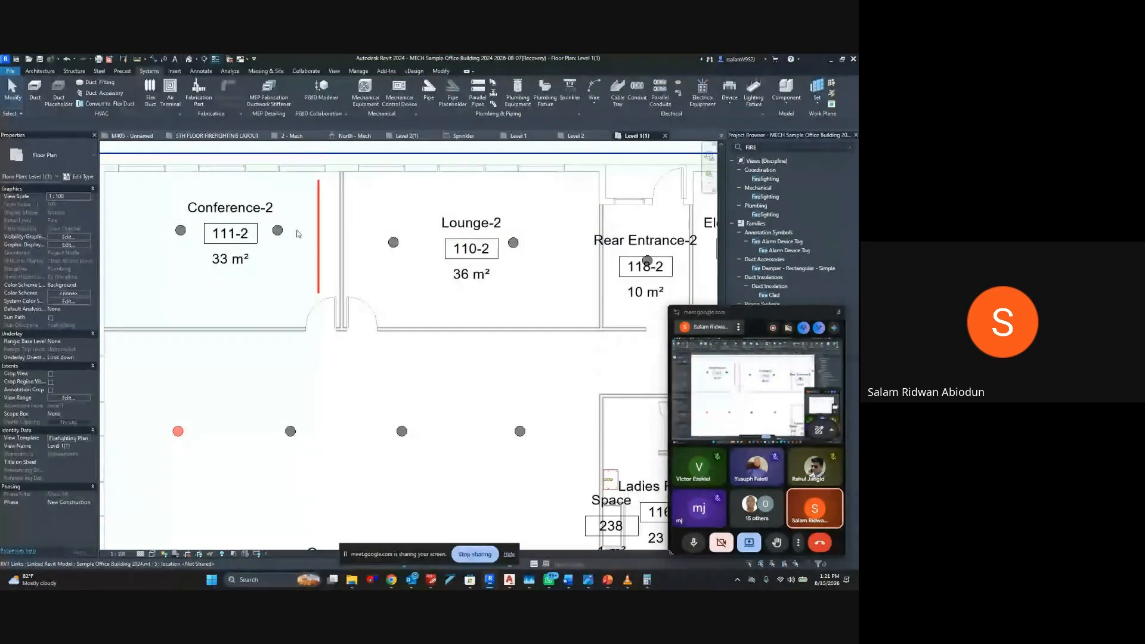
Select both sprinklers in Conference-2, clear that selection and remove the vertical pipe beside them
{"action": "left_click", "coordinate": [278, 230]}
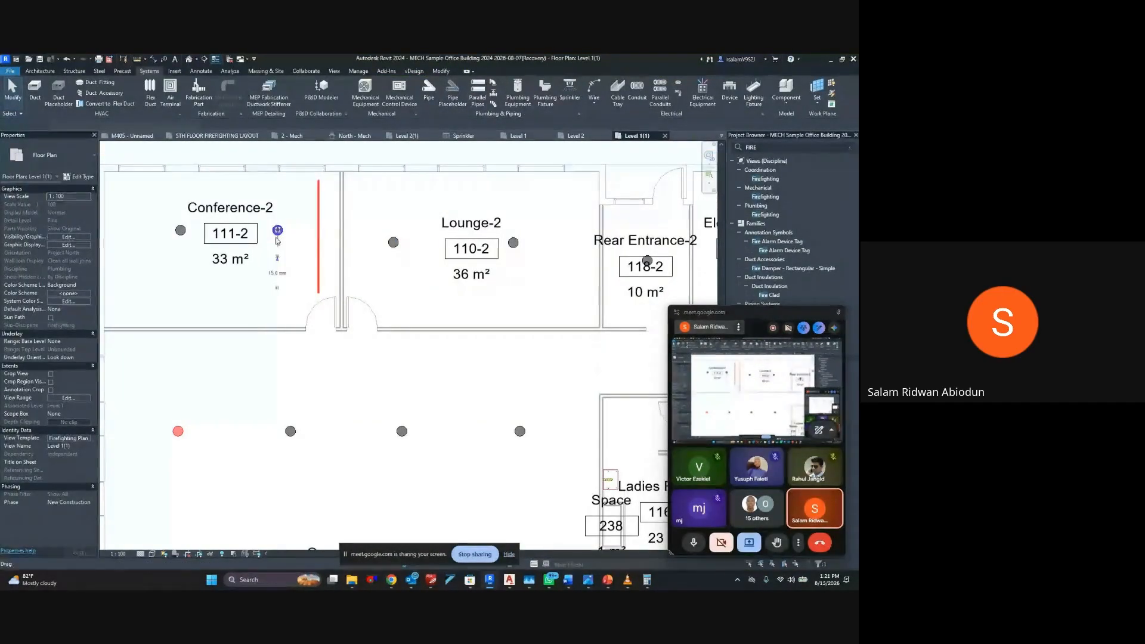
{"action": "left_click", "coordinate": [180, 232], "text": "ctrl"}
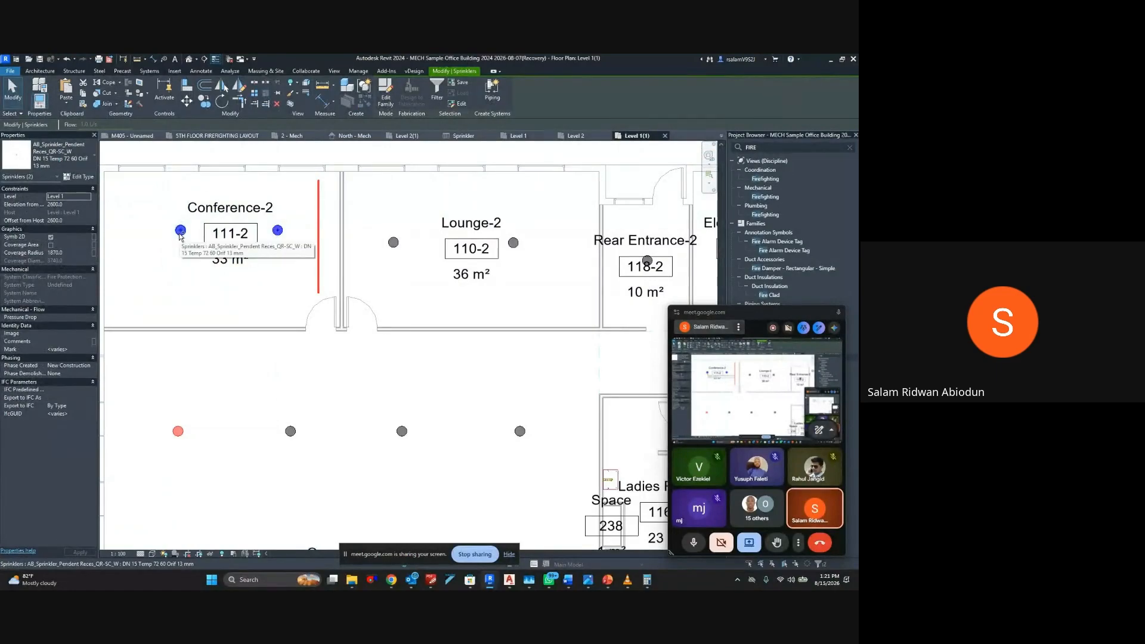
{"action": "left_click", "coordinate": [308, 246]}
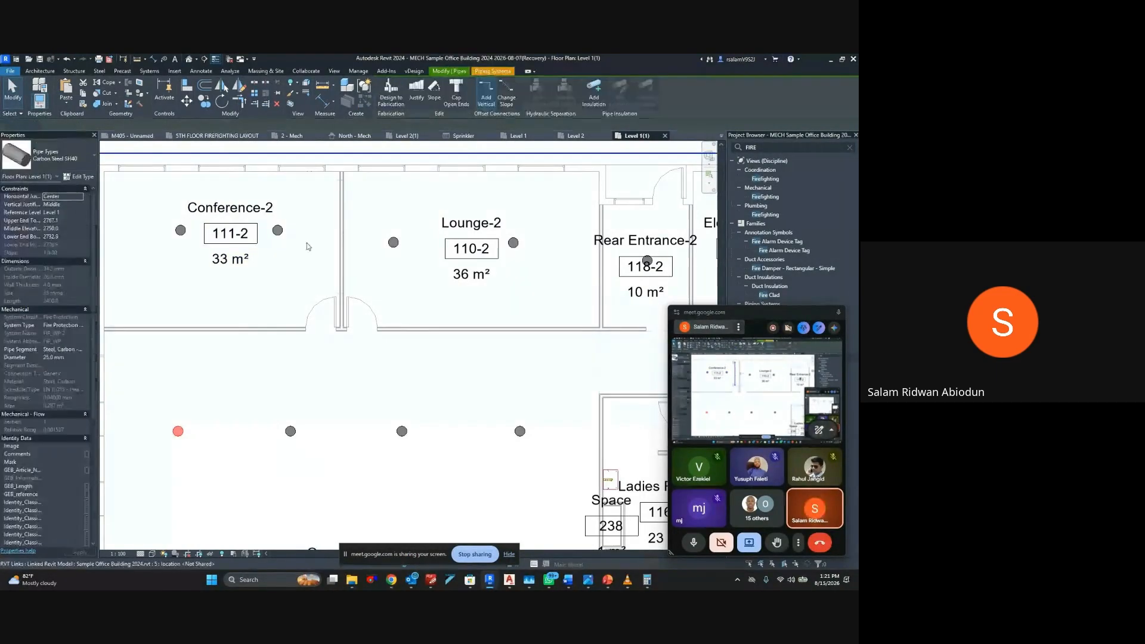
Select all instances of the Conference-2 sprinkler type, and undo the removal of the vertical pipe
{"action": "left_click", "coordinate": [278, 230]}
{"action": "right_click", "coordinate": [283, 240]}
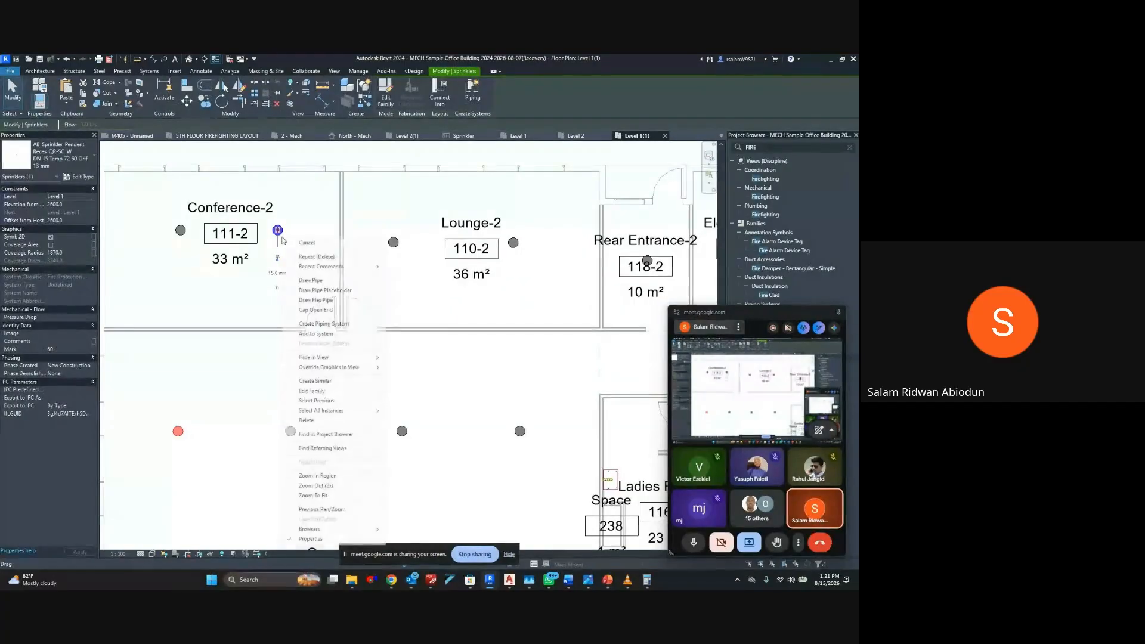
{"action": "left_click", "coordinate": [345, 401]}
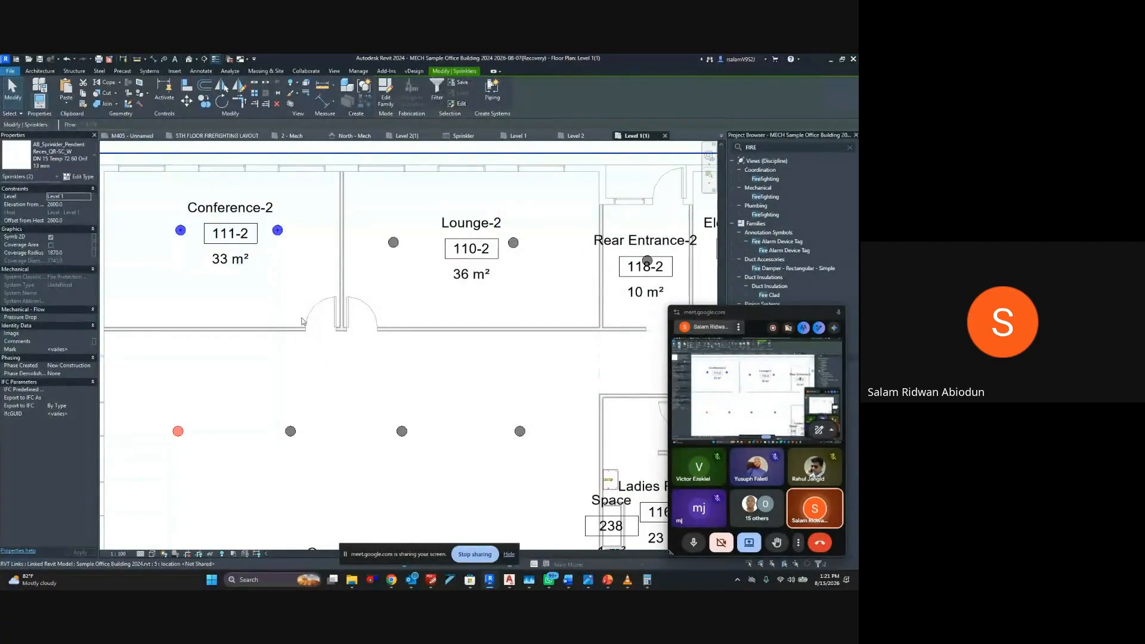
{"action": "left_click", "coordinate": [303, 322]}
{"action": "left_click", "coordinate": [277, 230]}
{"action": "right_click", "coordinate": [278, 233]}
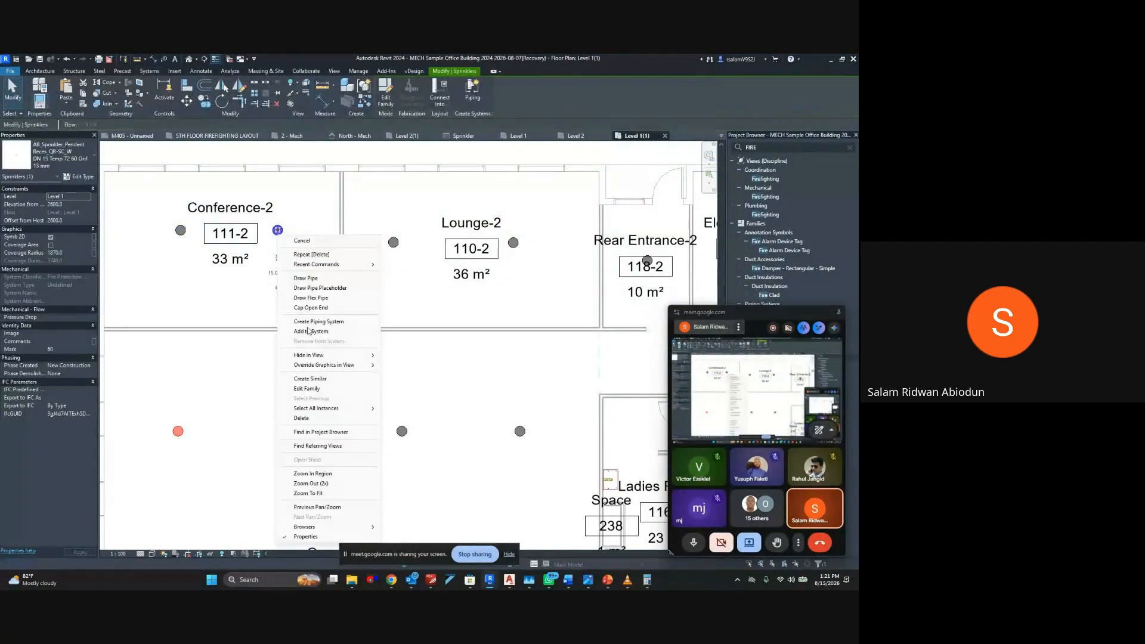
{"action": "left_click", "coordinate": [338, 408]}
{"action": "left_click", "coordinate": [400, 413]}
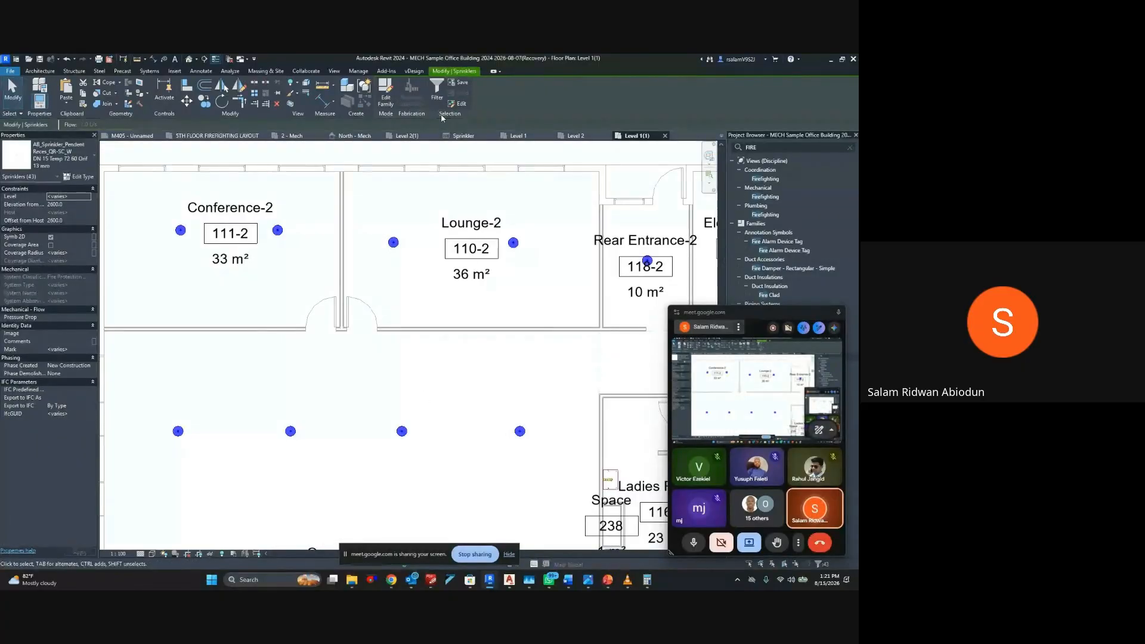
{"action": "key", "text": "ctrl+z"}
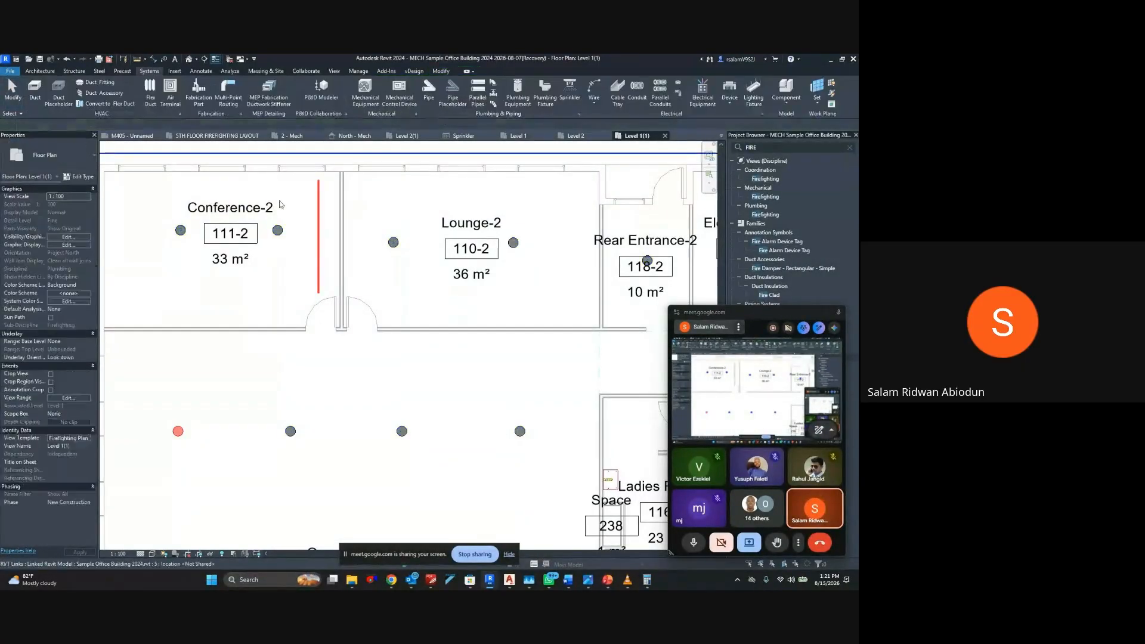
Try to create a Fire Protection Wet piping system from the Conference-2 sprinkler nearest the vertical pipe
{"action": "left_click", "coordinate": [278, 233]}
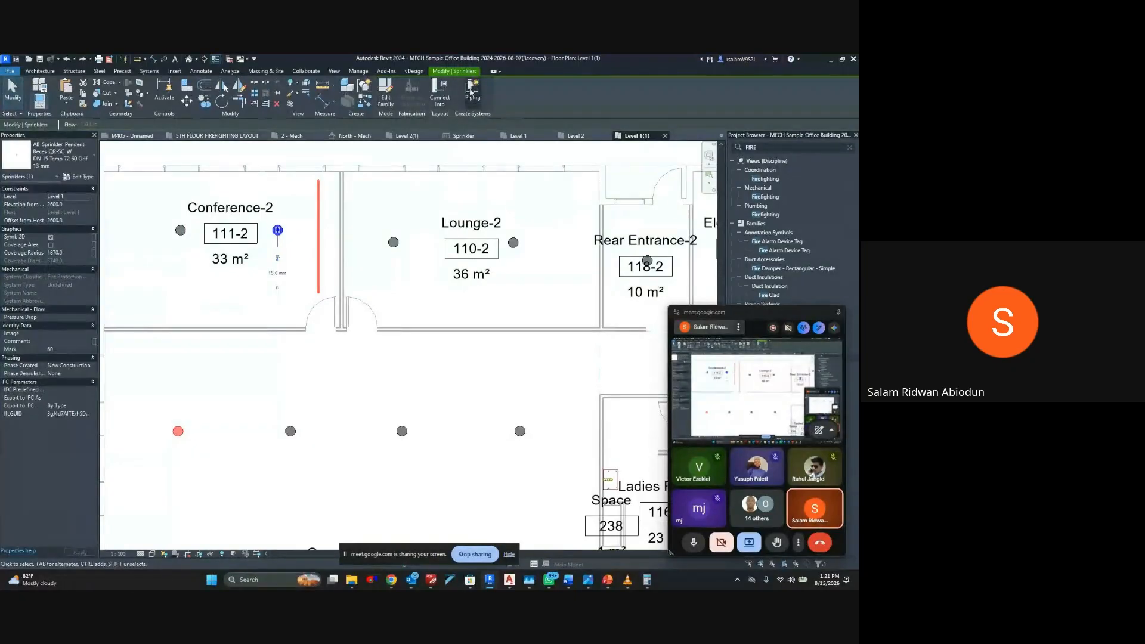
{"action": "left_click", "coordinate": [473, 90]}
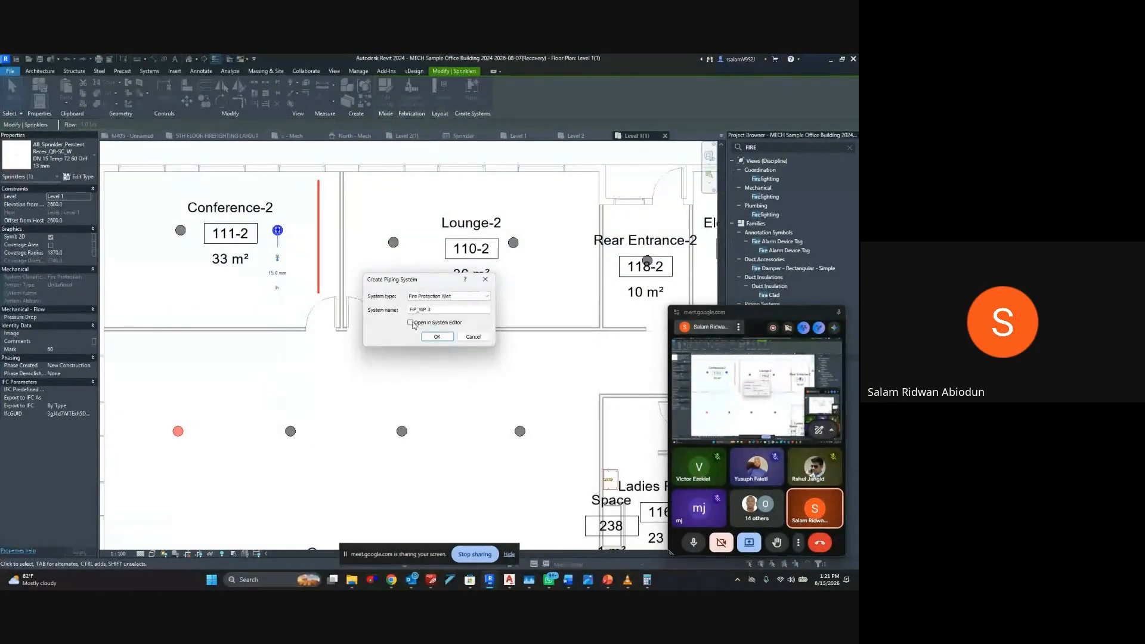
{"action": "key", "text": "Return"}
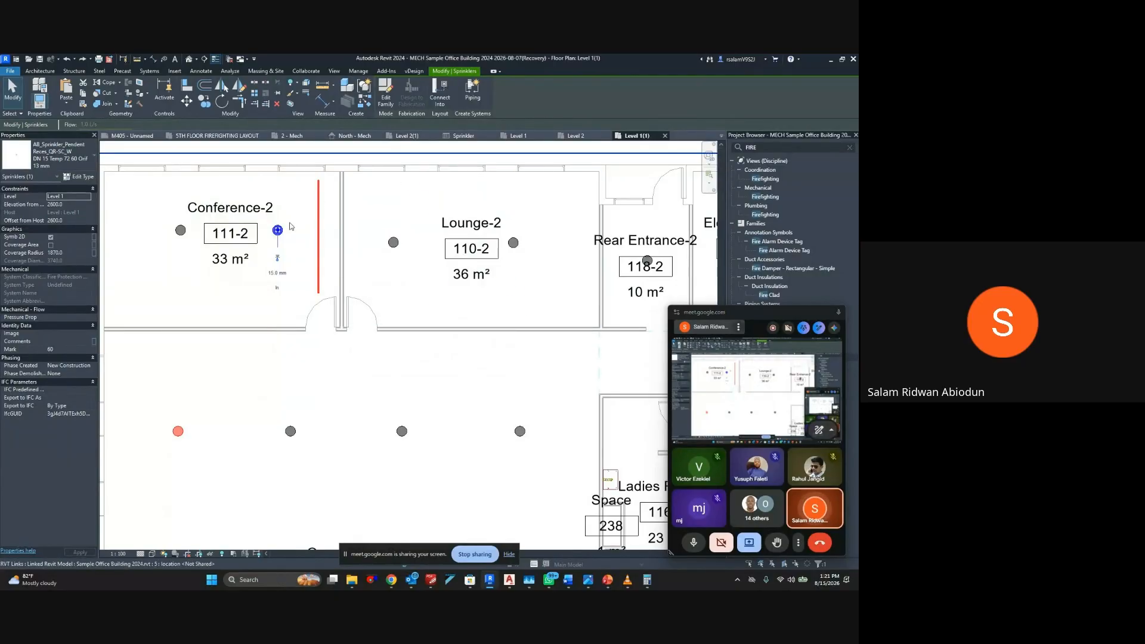
{"action": "key", "text": "Escape"}
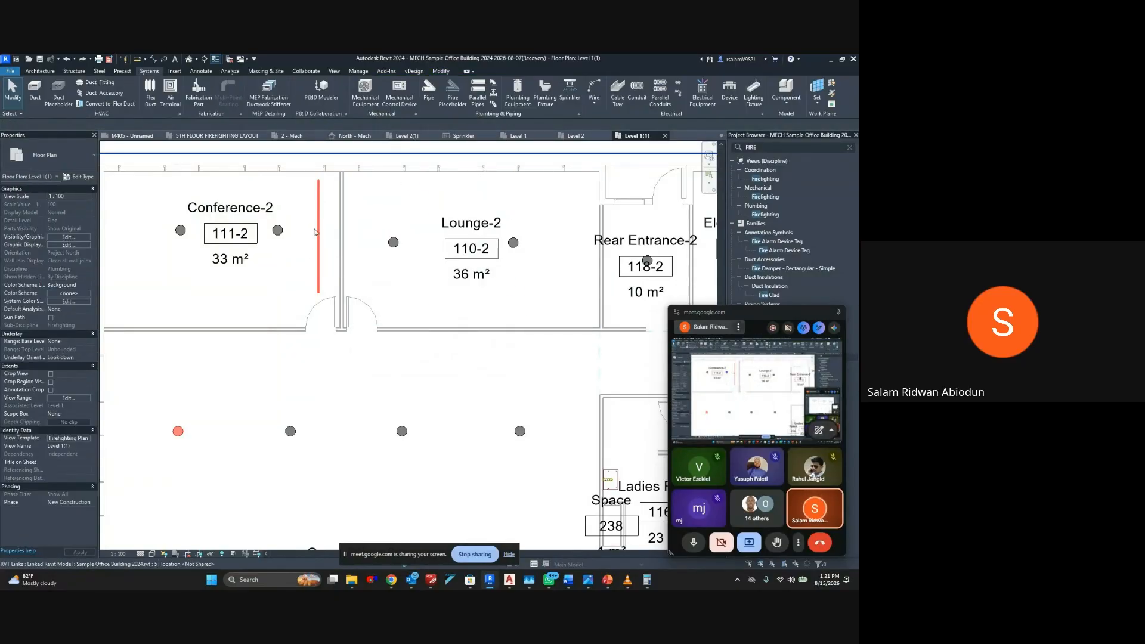
Create a similar 25 mm Carbon Steel SH40 pipe connecting the two sprinklers in Conference-2 at 2750 mm elevation
{"action": "left_click", "coordinate": [317, 231]}
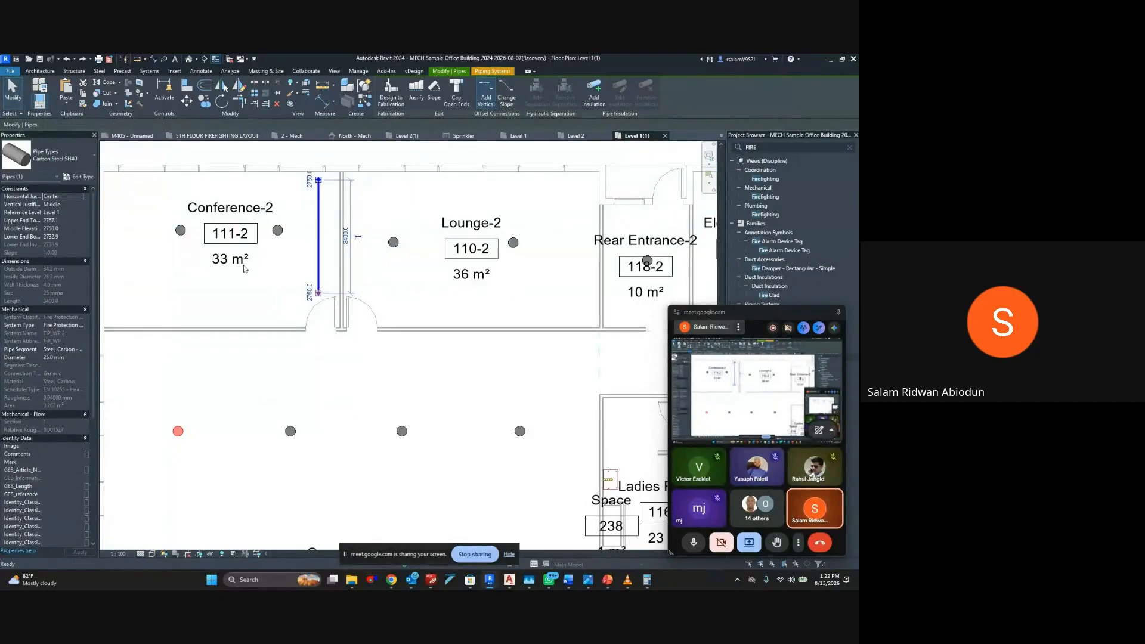
{"action": "key", "text": "c"}
{"action": "key", "text": "s"}
{"action": "left_click", "coordinate": [181, 230]}
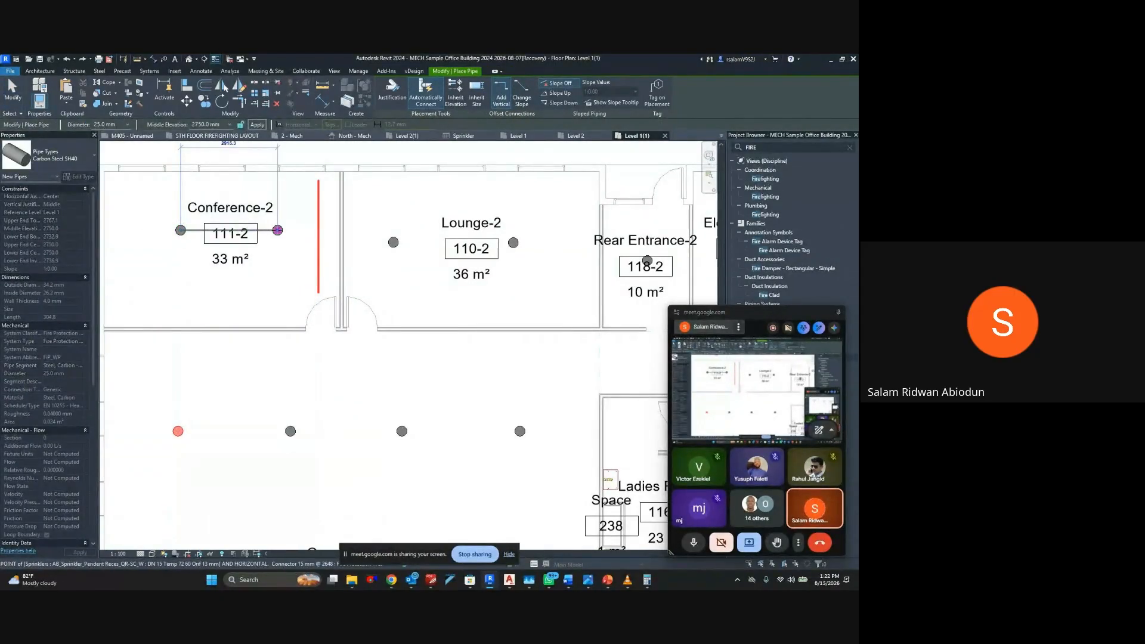
{"action": "left_click", "coordinate": [278, 229]}
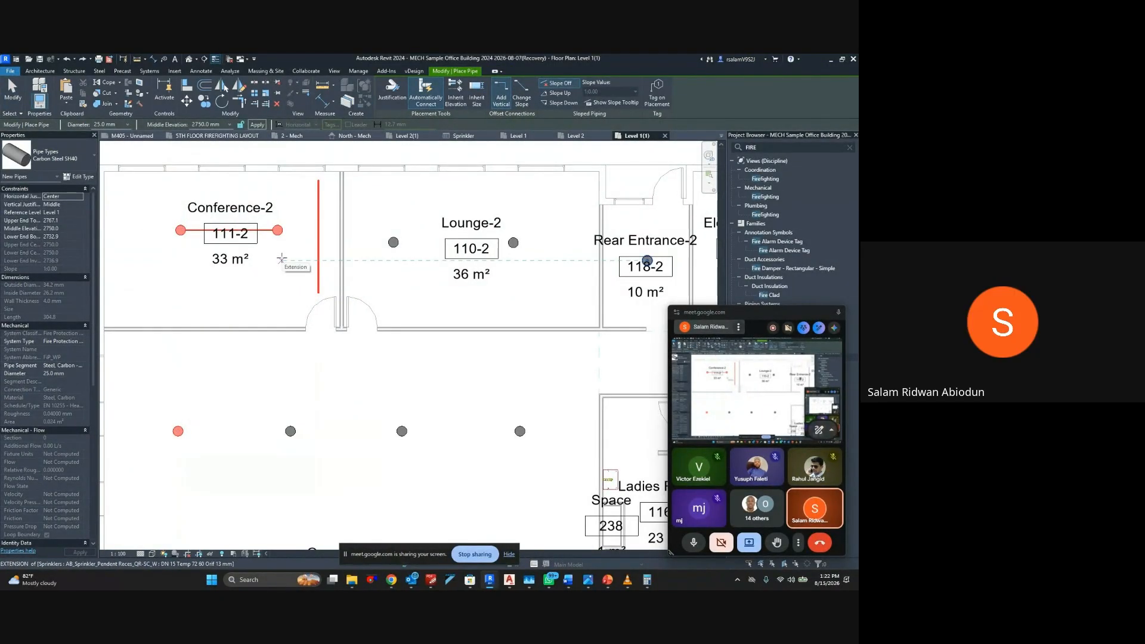
{"action": "key", "text": "Escape"}
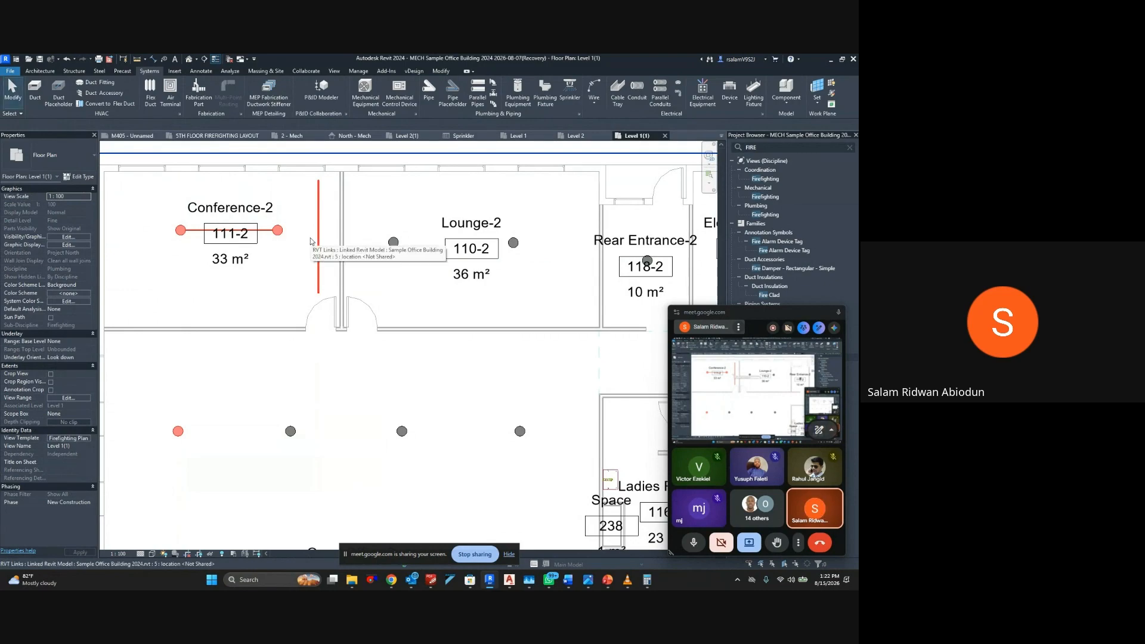
Try to generate a pipe layout from a Fire Protection Wet system made of the two Lounge-2 sprinklers, and cancel the layout
{"action": "left_click", "coordinate": [393, 242]}
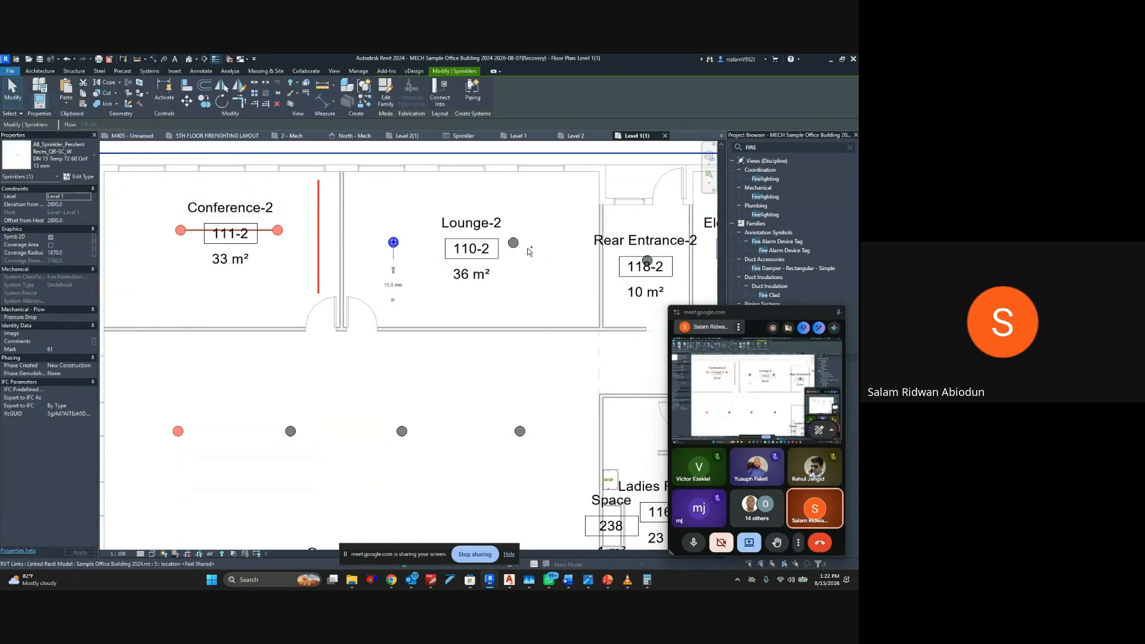
{"action": "left_click", "coordinate": [513, 242], "text": "ctrl"}
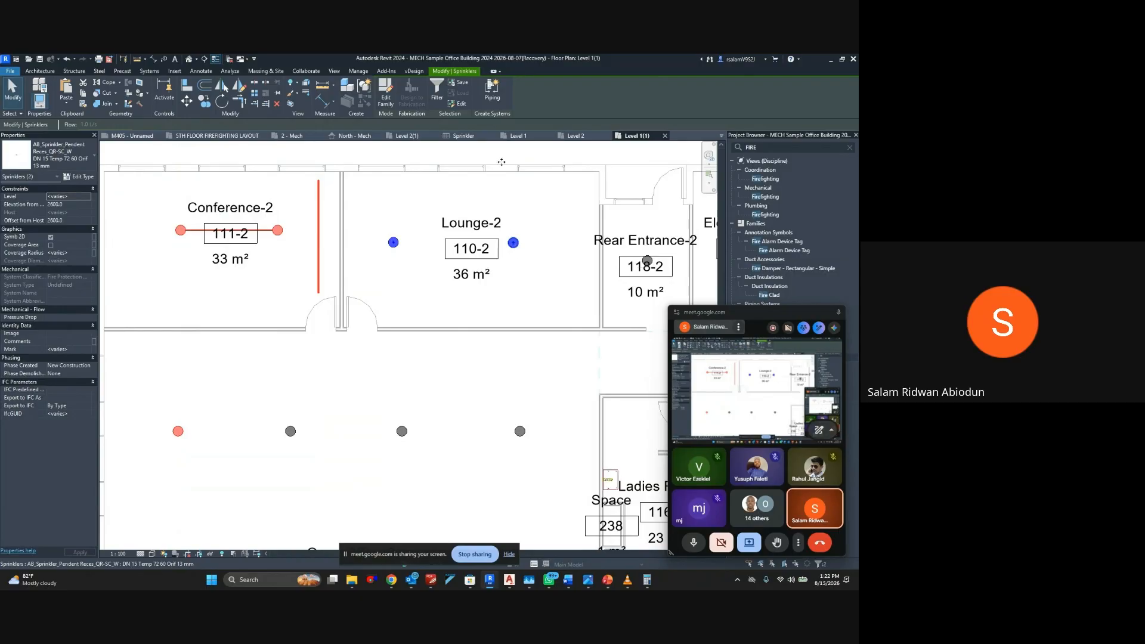
{"action": "left_click", "coordinate": [491, 94]}
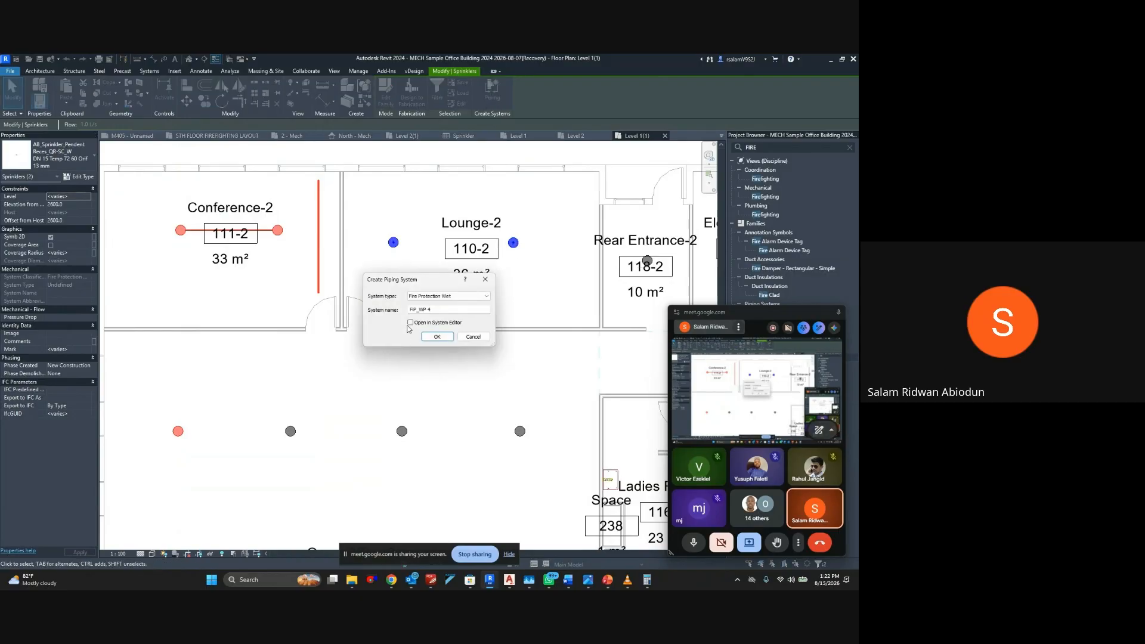
{"action": "left_click", "coordinate": [434, 337]}
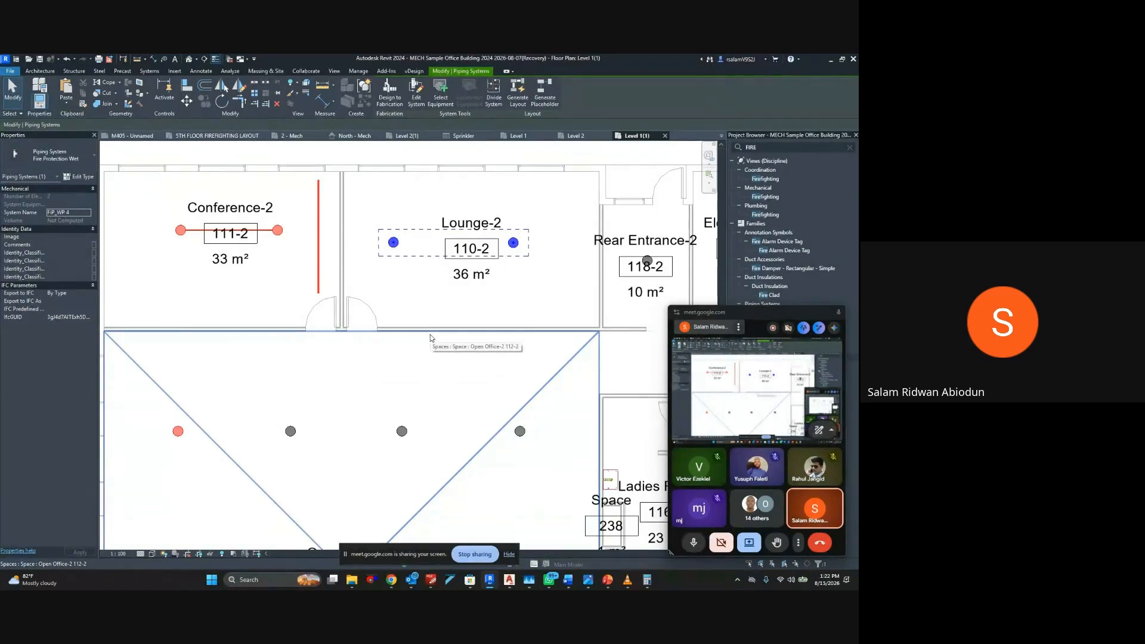
{"action": "left_click", "coordinate": [517, 95]}
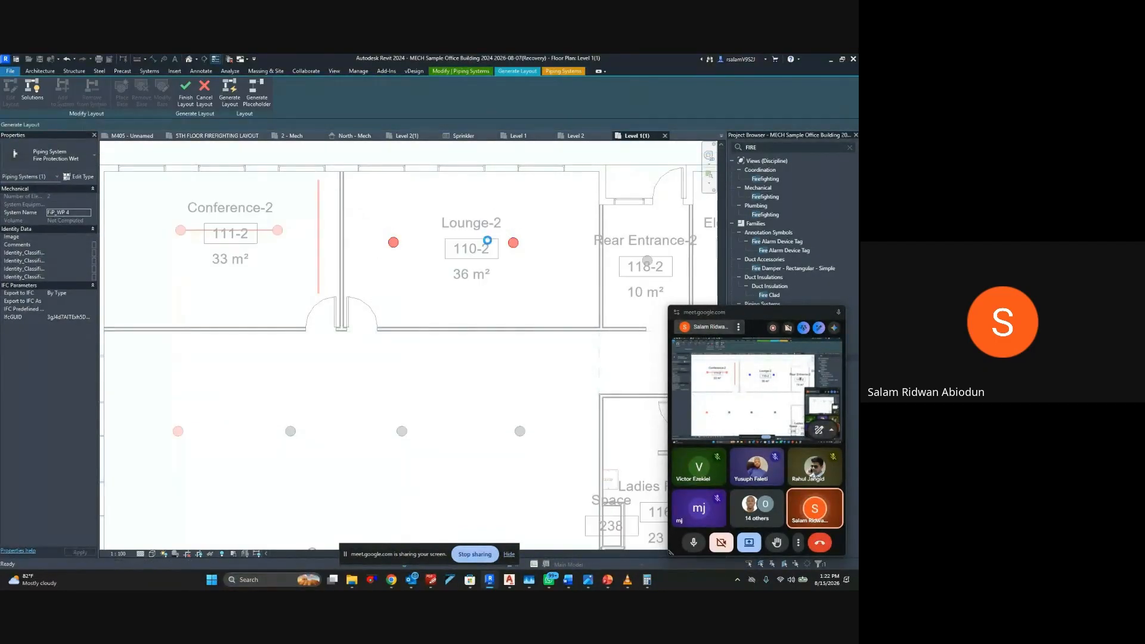
{"action": "scroll", "coordinate": [483, 246], "scroll_direction": "down", "scroll_amount": 2}
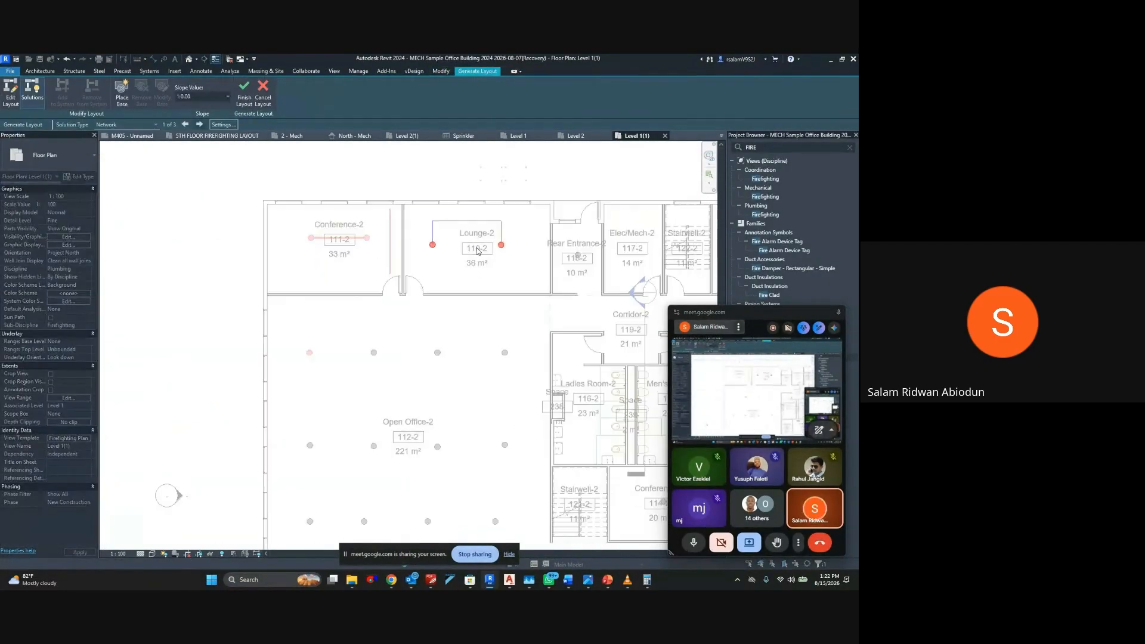
{"action": "left_click", "coordinate": [265, 105]}
{"action": "scroll", "coordinate": [310, 253], "scroll_direction": "up", "scroll_amount": 3}
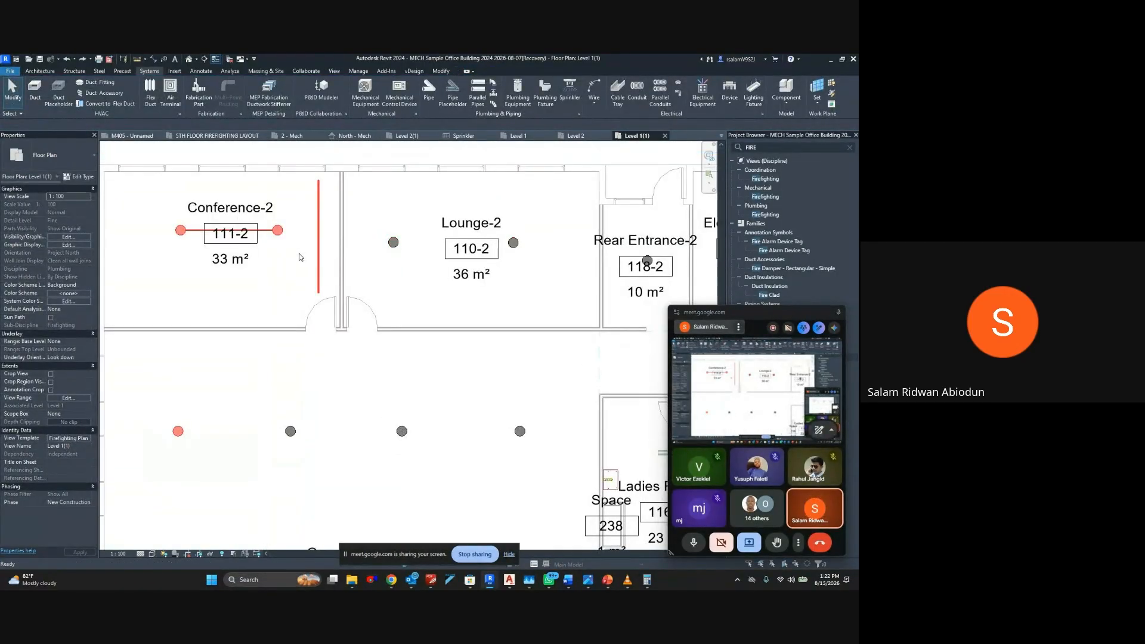
Undo the Lounge-2 system and the Conference-2 pipes, and select every sprinkler of the Conference-2 type visible in the view
{"action": "key", "text": "ctrl+z"}
{"action": "key", "text": "ctrl+z"}
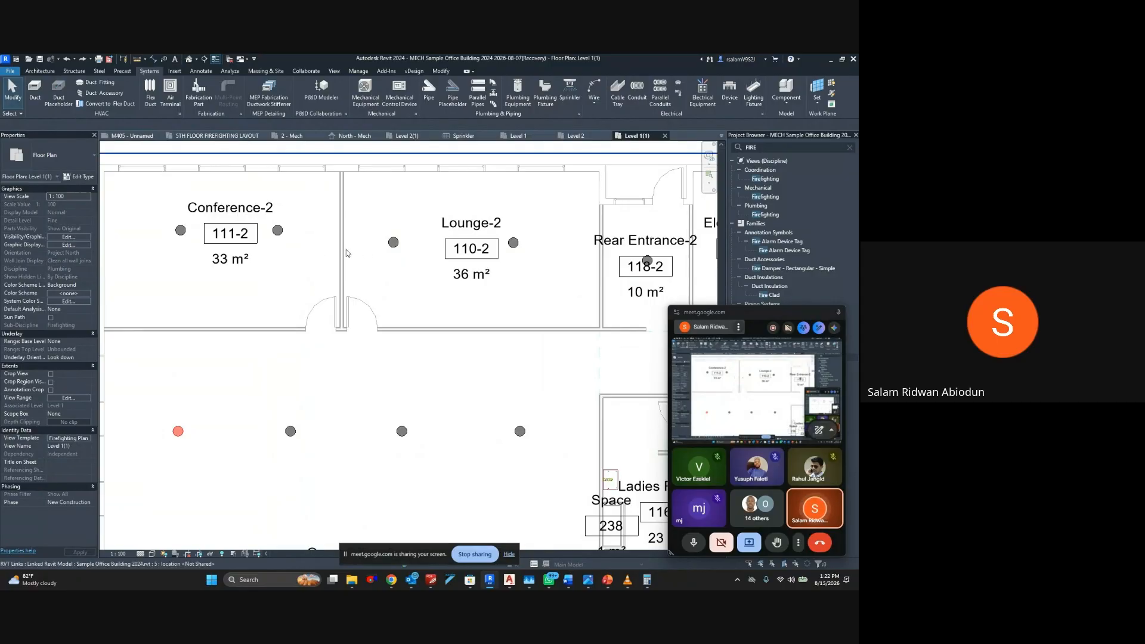
{"action": "left_click", "coordinate": [180, 229]}
{"action": "left_click", "coordinate": [289, 241], "text": "ctrl"}
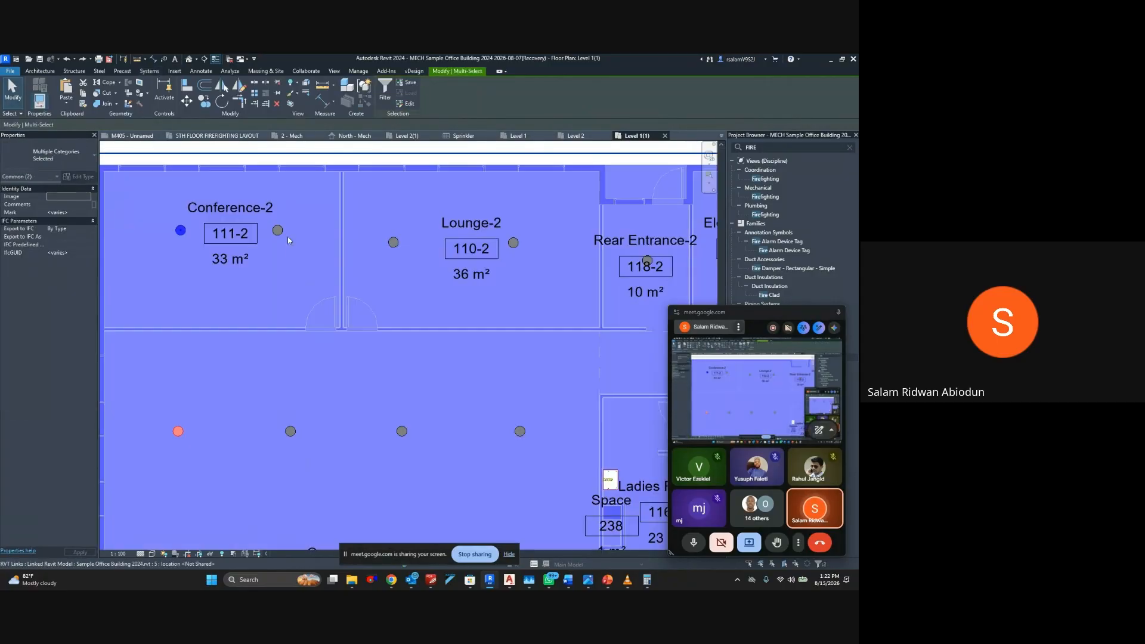
{"action": "left_click", "coordinate": [289, 240], "text": "shift"}
{"action": "right_click", "coordinate": [181, 230]}
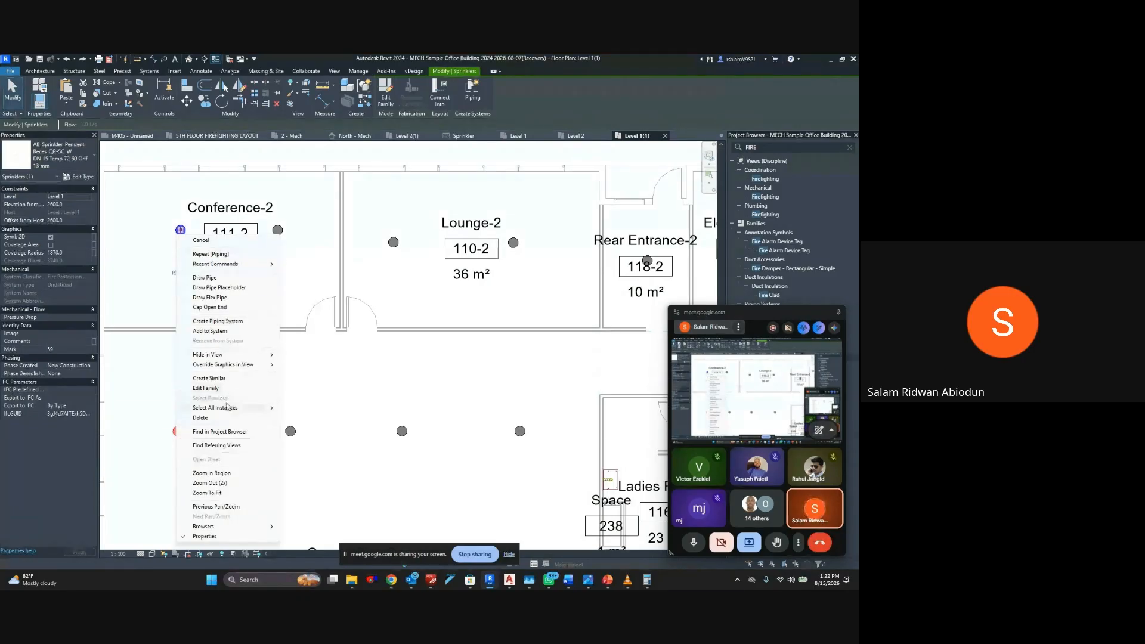
{"action": "mouse_move", "coordinate": [227, 408]}
{"action": "left_click", "coordinate": [343, 408]}
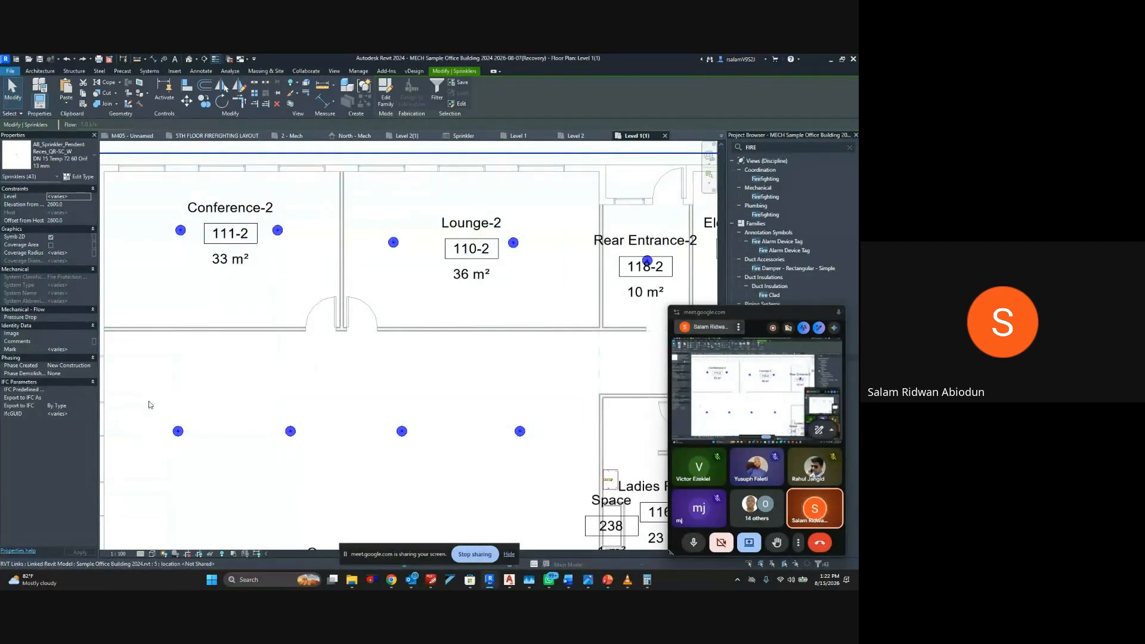
{"action": "scroll", "coordinate": [159, 394], "scroll_direction": "down", "scroll_amount": 4}
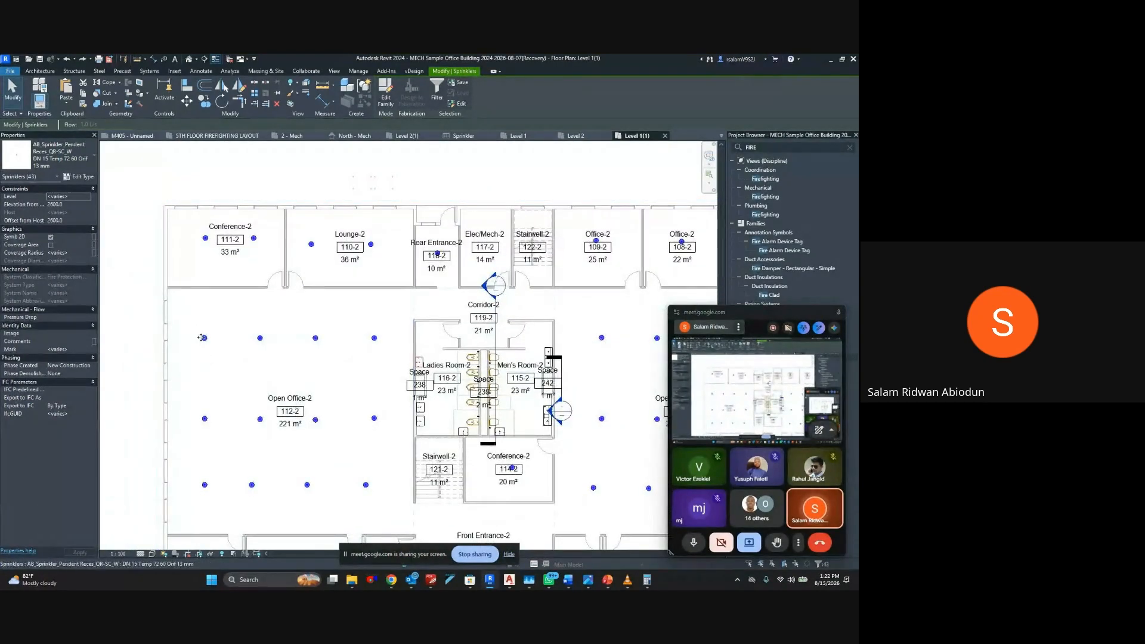
Replace the upper-left sprinkler in Open Office-2 (112-2) with a similar one on Level 1, aligned below the Conference-2 sprinkler
{"action": "left_click", "coordinate": [203, 338]}
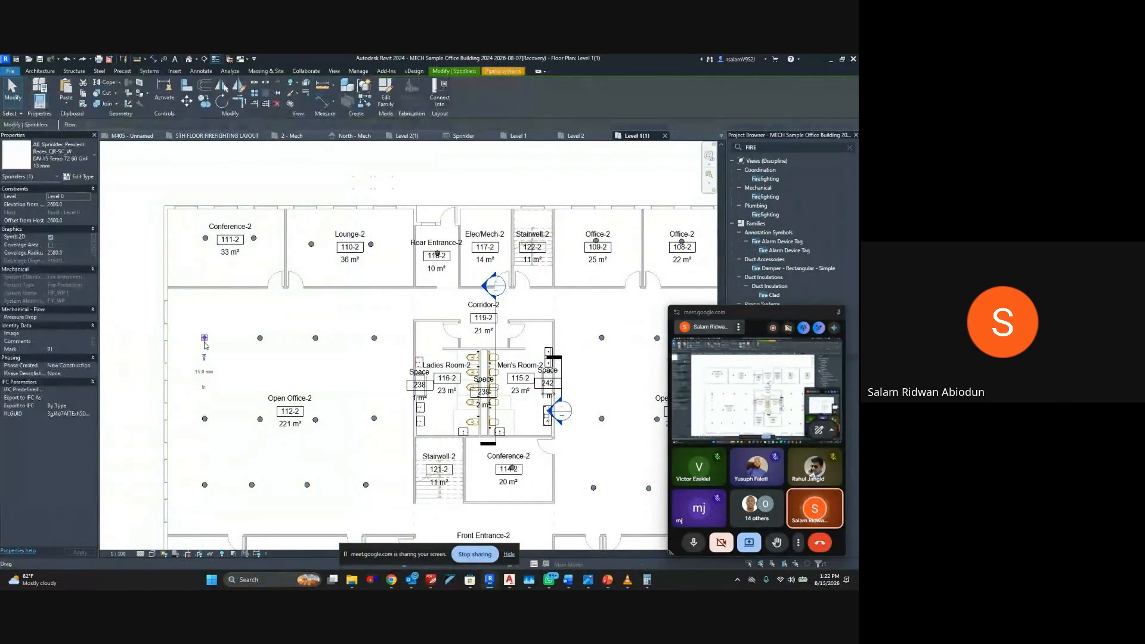
{"action": "key", "text": "Delete"}
{"action": "left_click", "coordinate": [259, 339]}
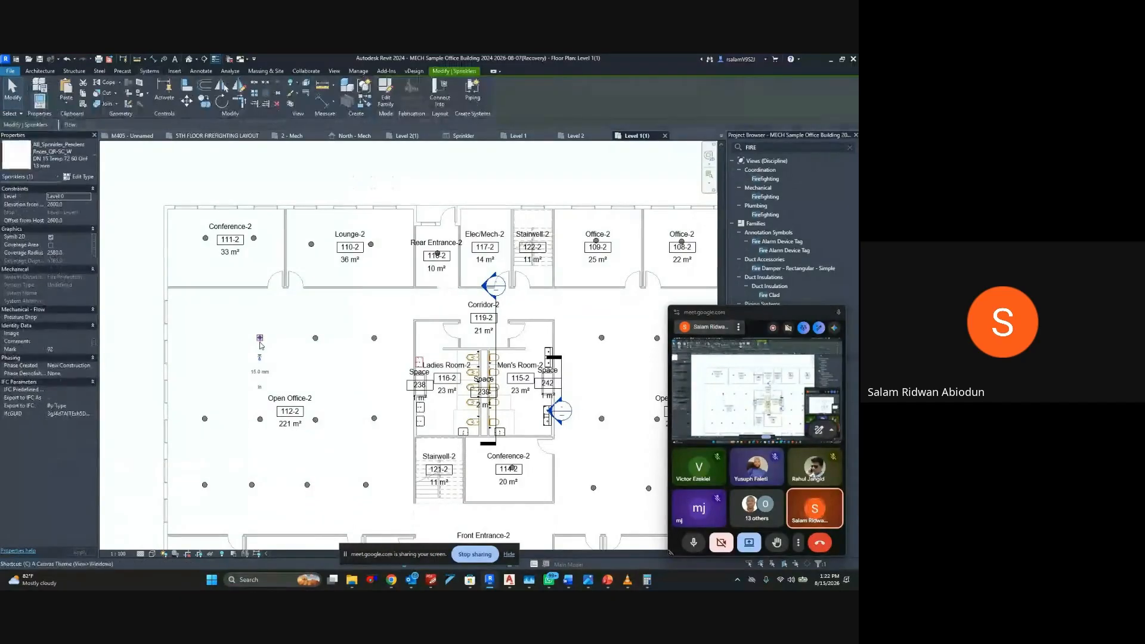
{"action": "key", "text": "c"}
{"action": "key", "text": "s"}
{"action": "scroll", "coordinate": [204, 343], "scroll_direction": "up", "scroll_amount": 1}
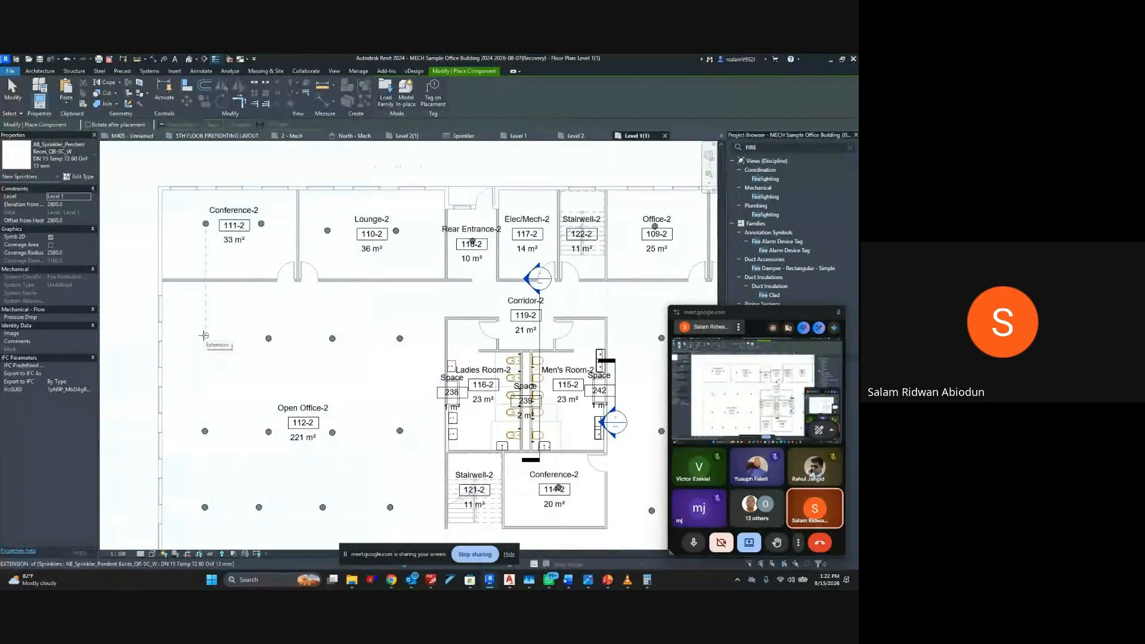
{"action": "left_click", "coordinate": [205, 339]}
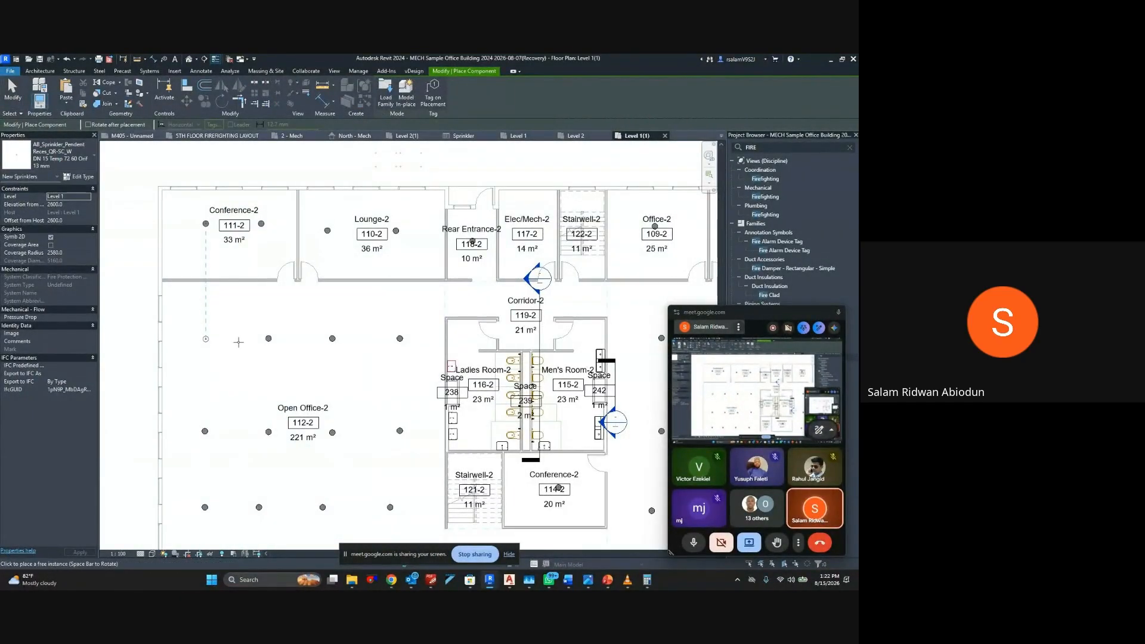
{"action": "key", "text": "Escape"}
Select all instances of the new sprinkler's type visible in the view and create a Fire Protection Wet piping system from them
{"action": "left_click", "coordinate": [206, 339]}
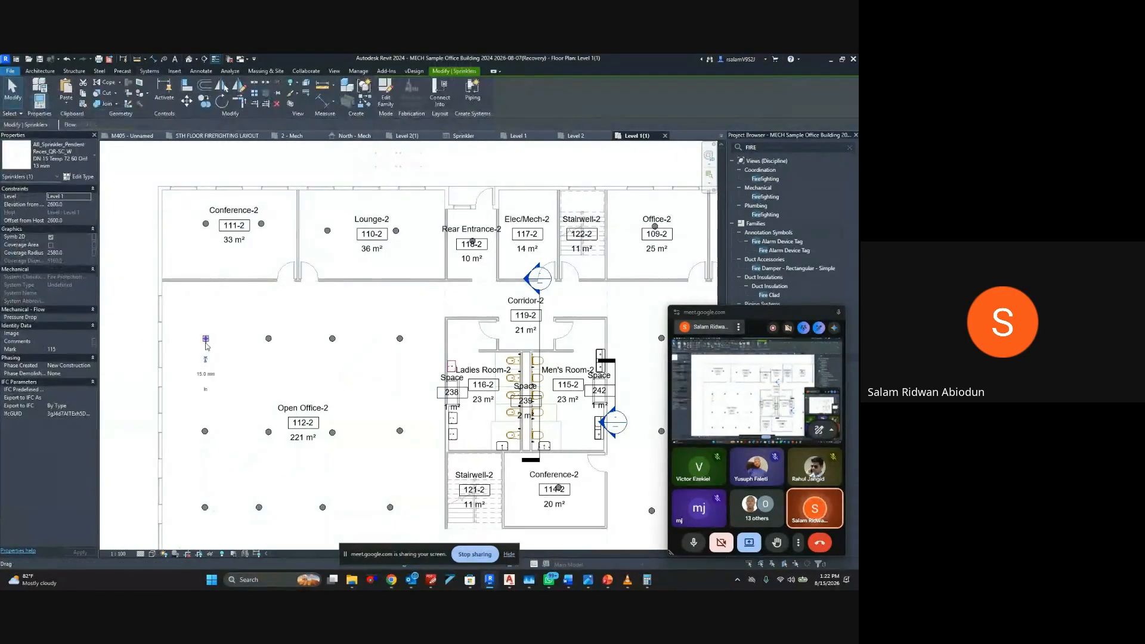
{"action": "right_click", "coordinate": [206, 339]}
{"action": "mouse_move", "coordinate": [269, 434]}
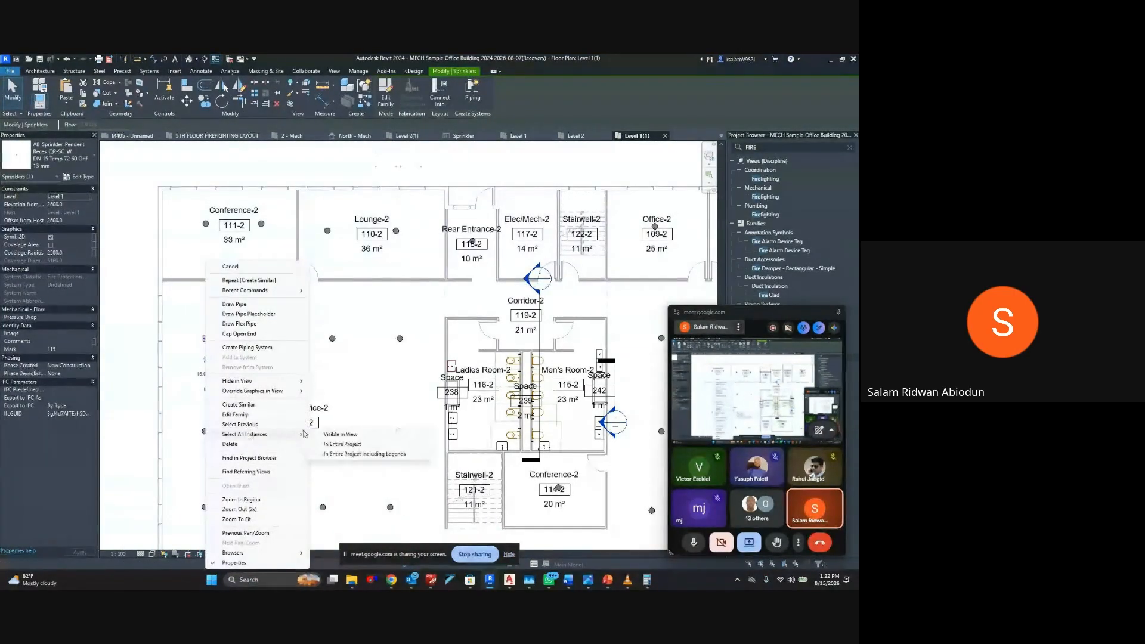
{"action": "left_click", "coordinate": [334, 435]}
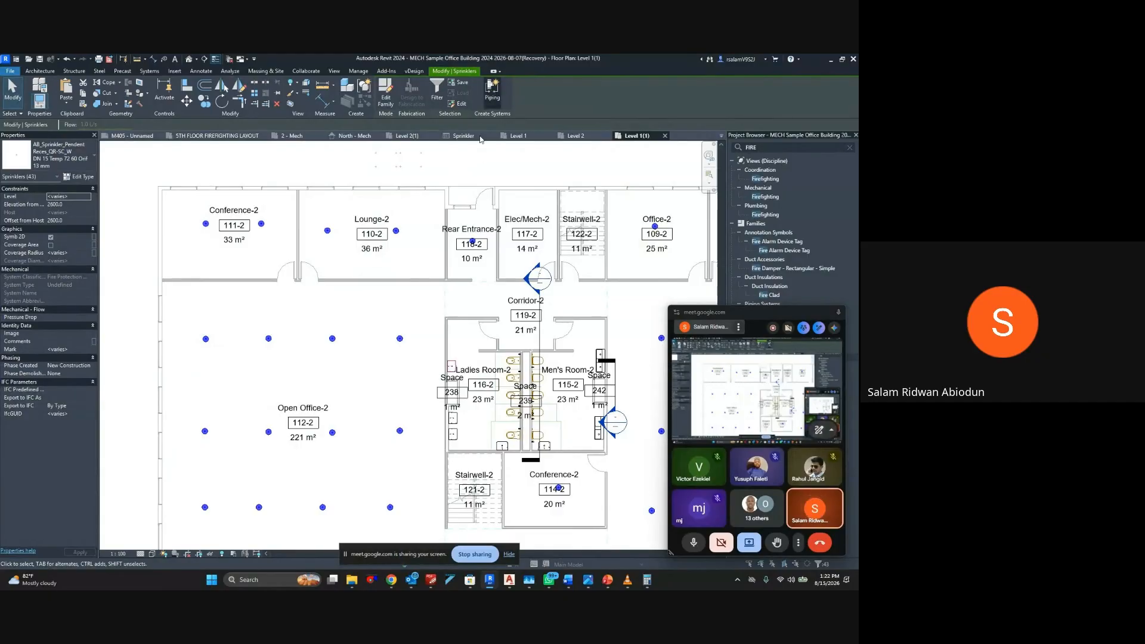
{"action": "left_click", "coordinate": [492, 90]}
{"action": "left_click", "coordinate": [438, 336]}
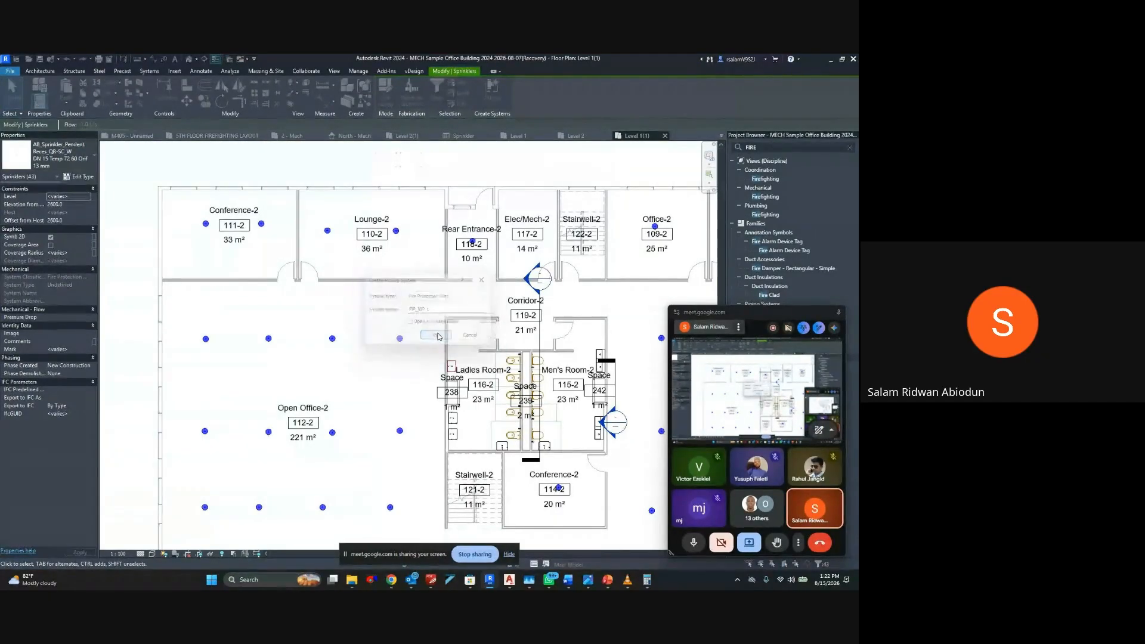
Generate the pipe layout for the whole sprinkler system with solution type Perimeter, using solution 3 of 4, and finish it
{"action": "left_click", "coordinate": [512, 99]}
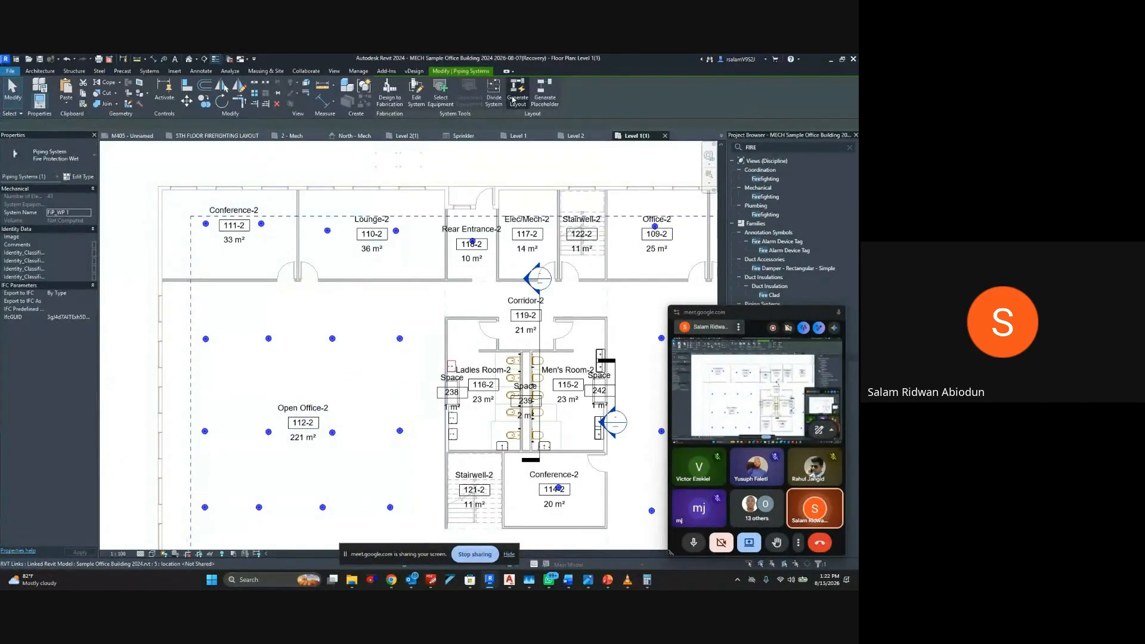
{"action": "scroll", "coordinate": [317, 237], "scroll_direction": "down", "scroll_amount": 3}
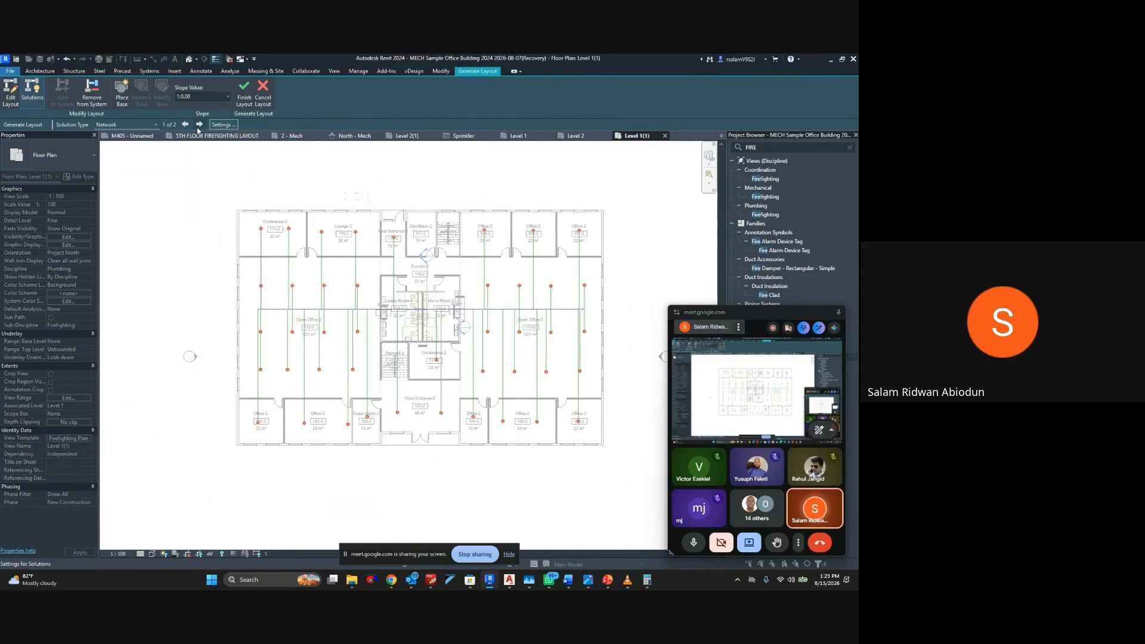
{"action": "left_click", "coordinate": [155, 126]}
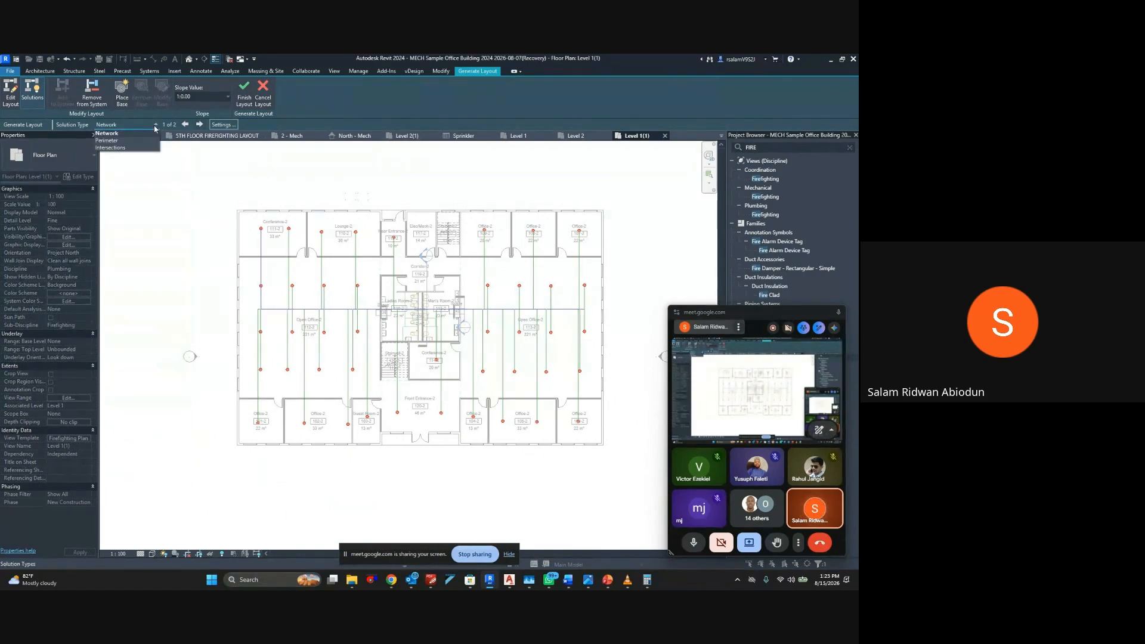
{"action": "left_click", "coordinate": [139, 140]}
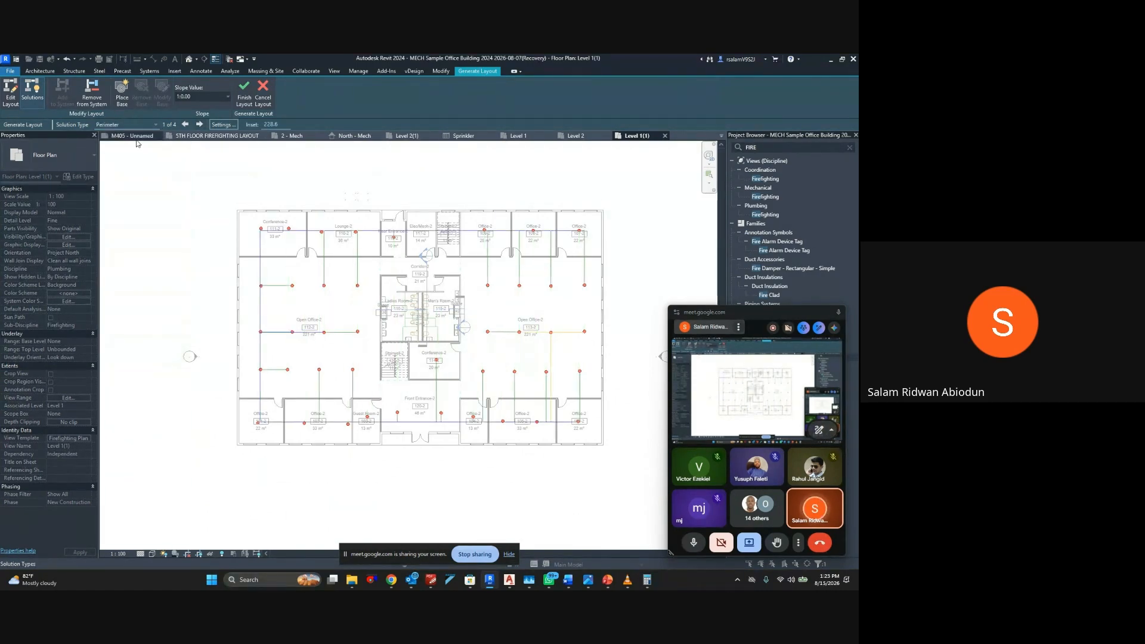
{"action": "left_click", "coordinate": [199, 125]}
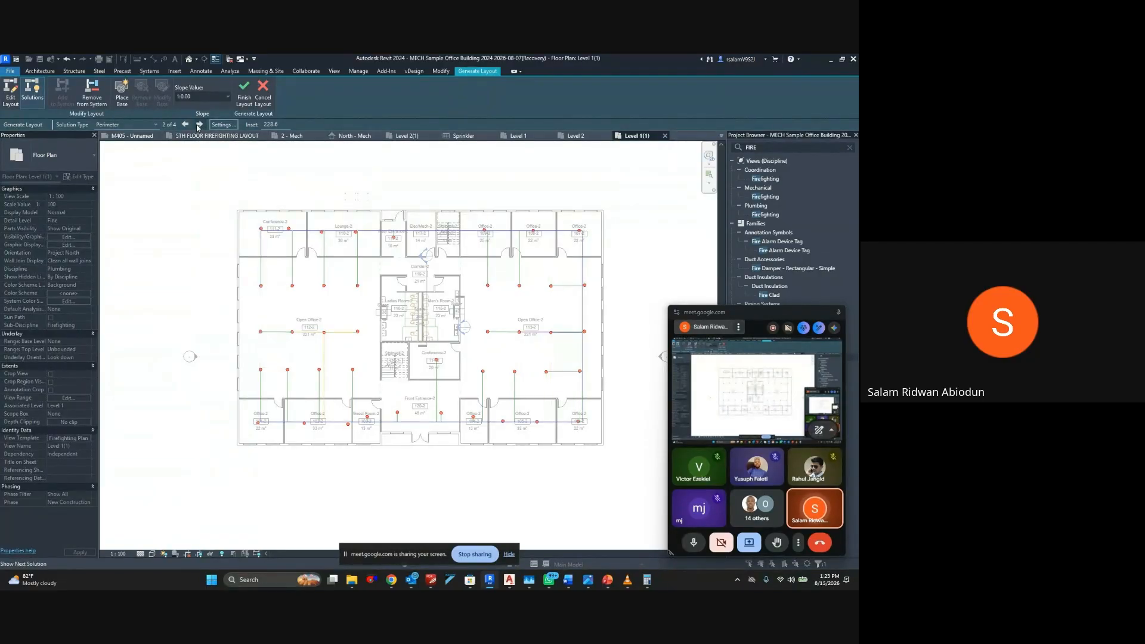
{"action": "left_click", "coordinate": [199, 125]}
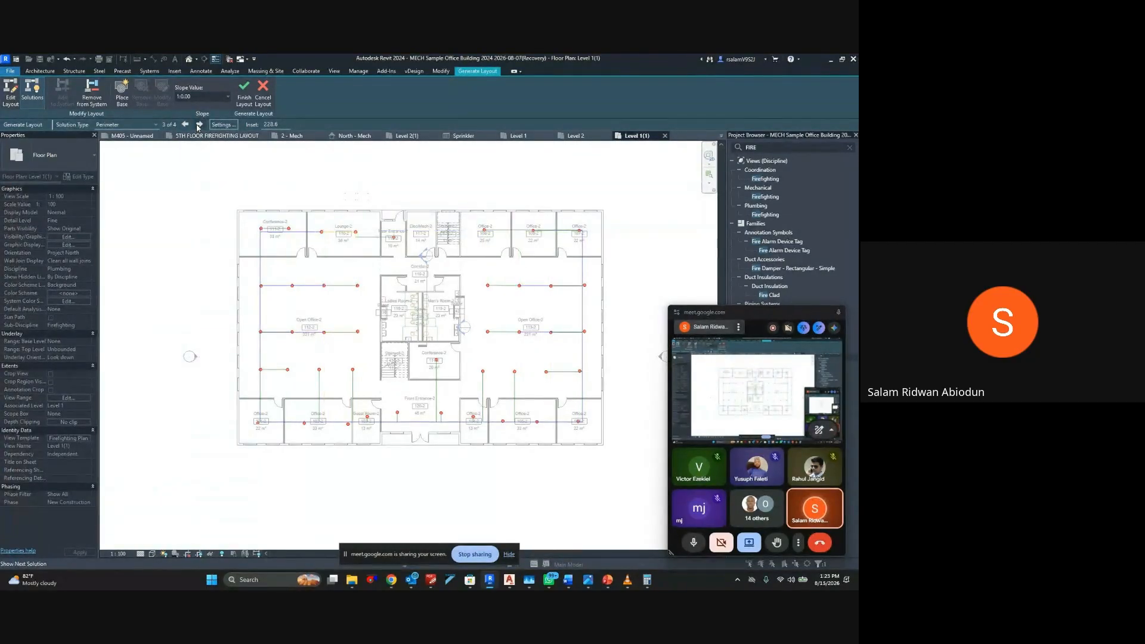
{"action": "left_click", "coordinate": [200, 124]}
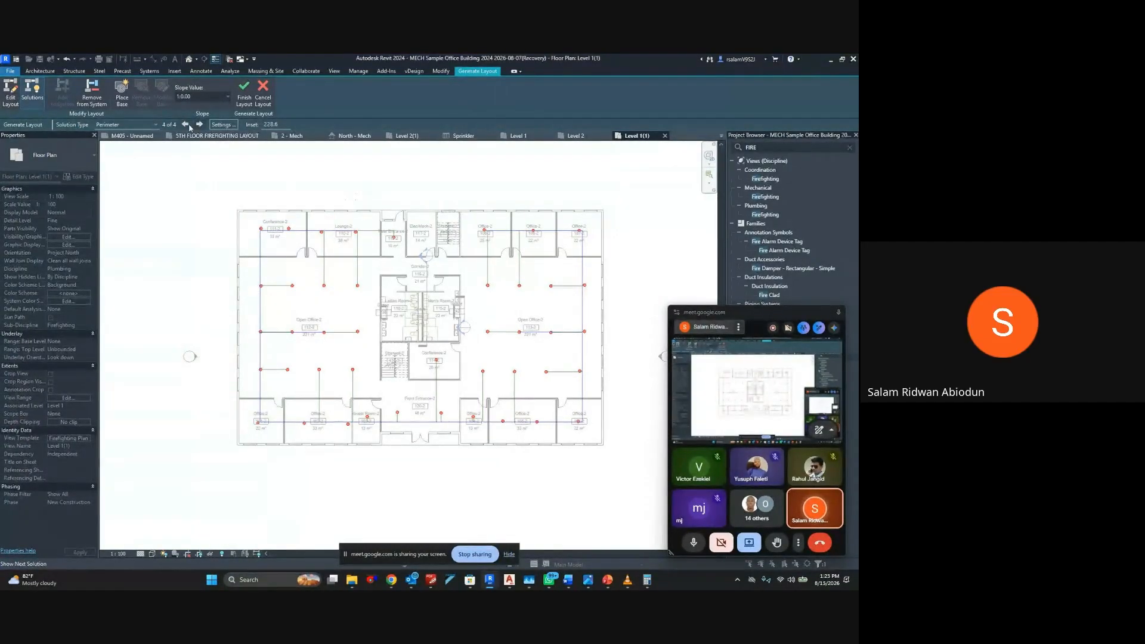
{"action": "left_click", "coordinate": [188, 126]}
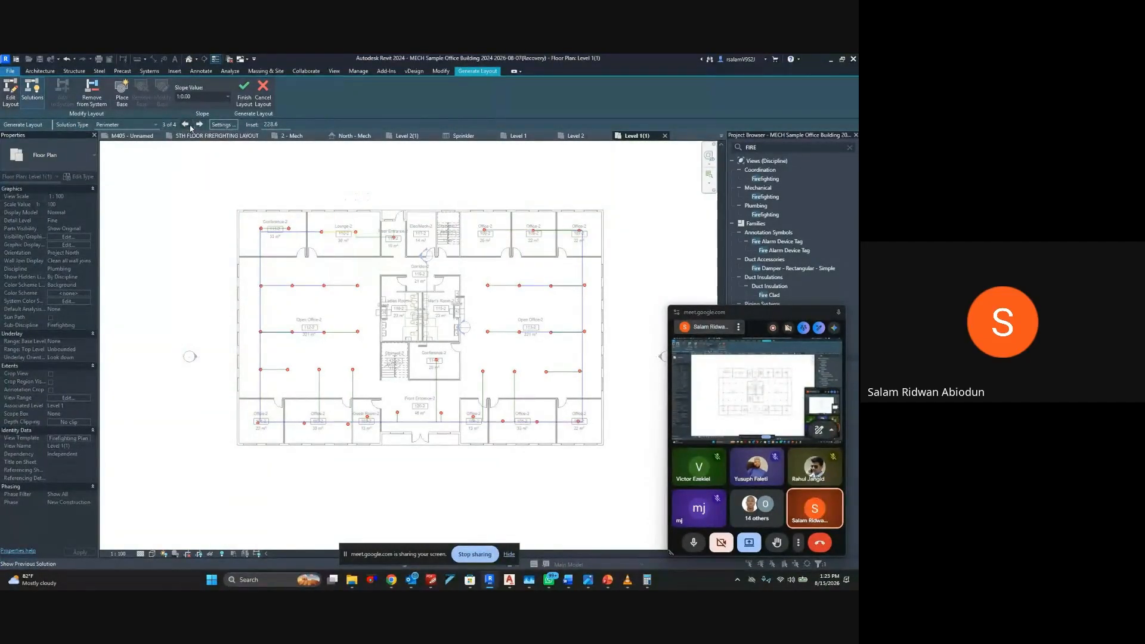
{"action": "left_click", "coordinate": [245, 95]}
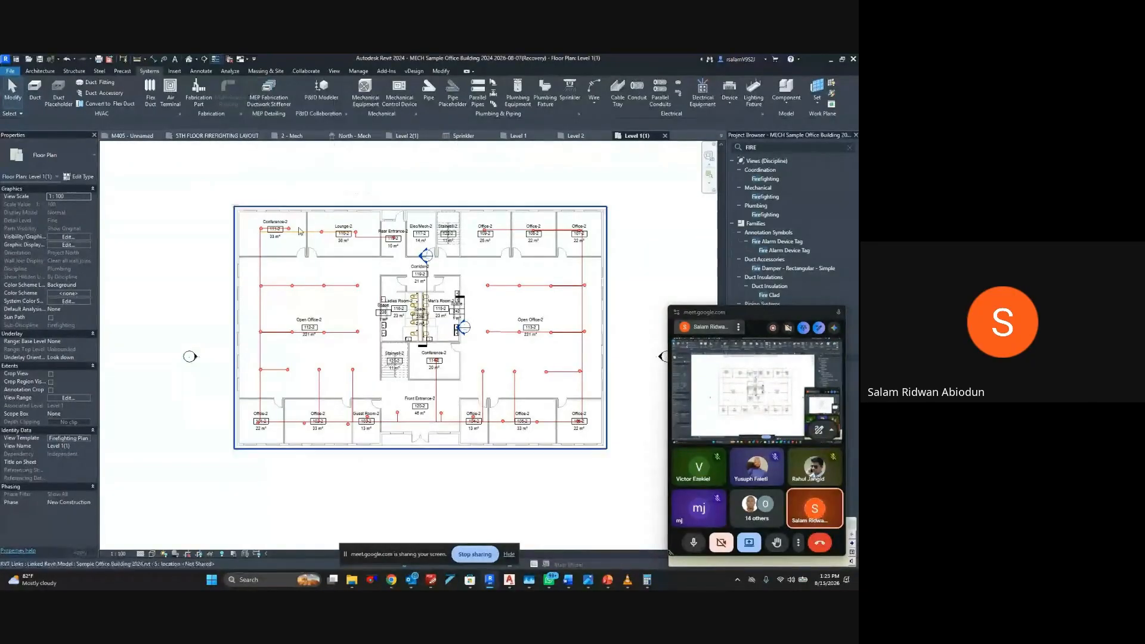
Examine the generated pipe runs and sprinkler connections from Conference-2 and Lounge-2 through the open offices to Guest Room-2
{"action": "scroll", "coordinate": [264, 231], "scroll_direction": "up", "scroll_amount": 8}
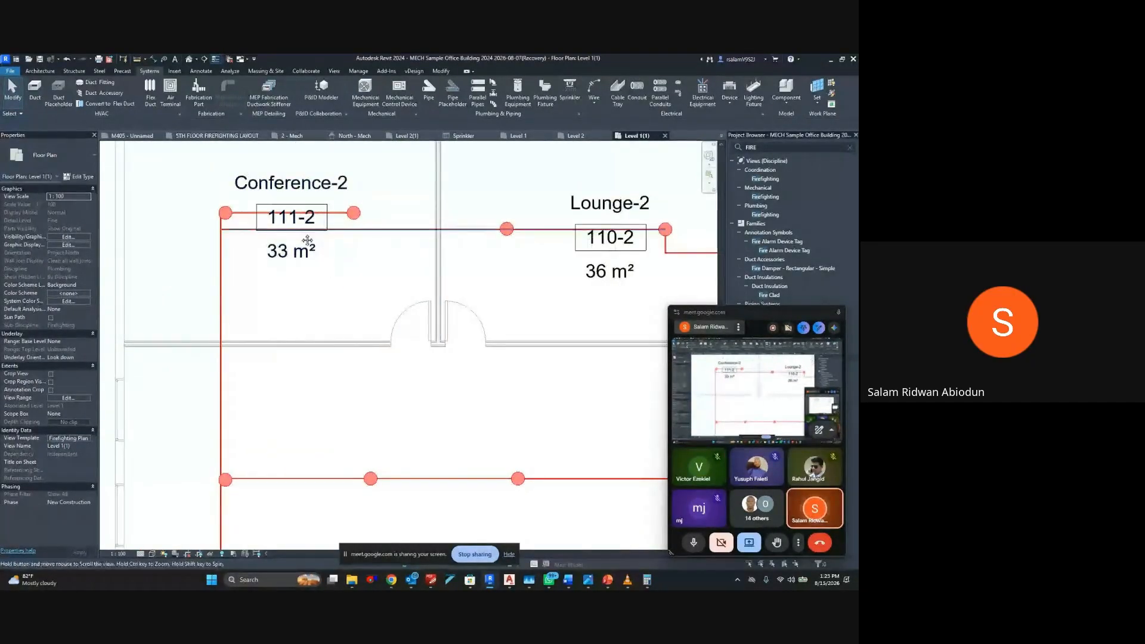
{"action": "scroll", "coordinate": [301, 252], "scroll_direction": "up", "scroll_amount": 2}
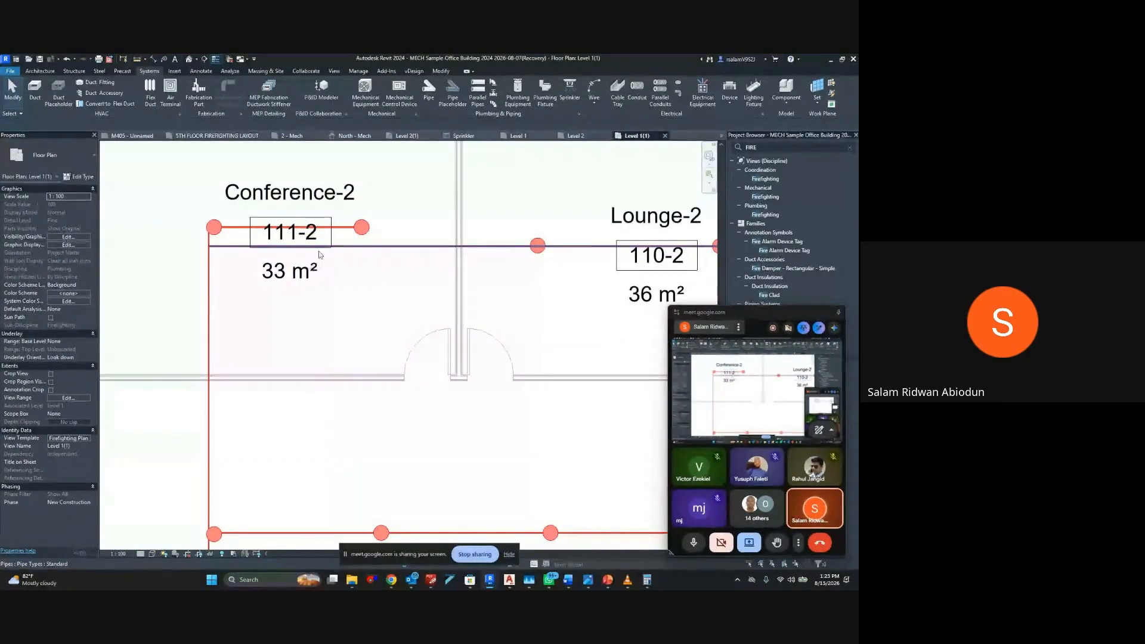
{"action": "scroll", "coordinate": [302, 252], "scroll_direction": "down", "scroll_amount": 4}
{"action": "middle_click_drag", "start_coordinate": [369, 220], "coordinate": [332, 203]}
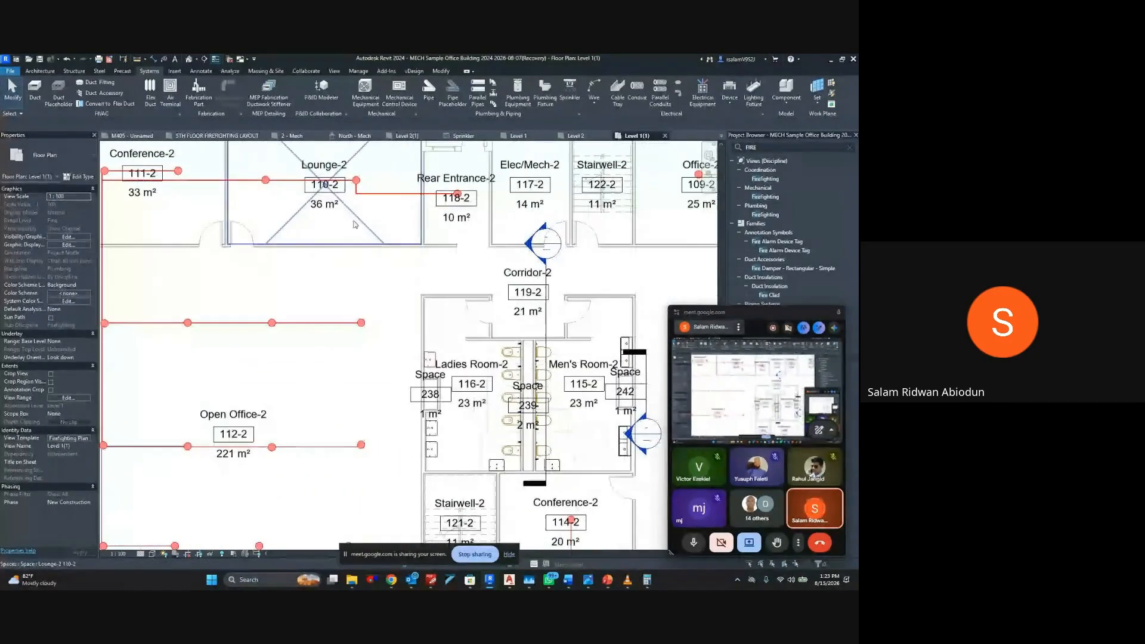
{"action": "scroll", "coordinate": [364, 242], "scroll_direction": "down", "scroll_amount": 2}
{"action": "middle_click_drag", "start_coordinate": [371, 248], "coordinate": [368, 193]}
{"action": "middle_click_drag", "start_coordinate": [319, 324], "coordinate": [320, 276]}
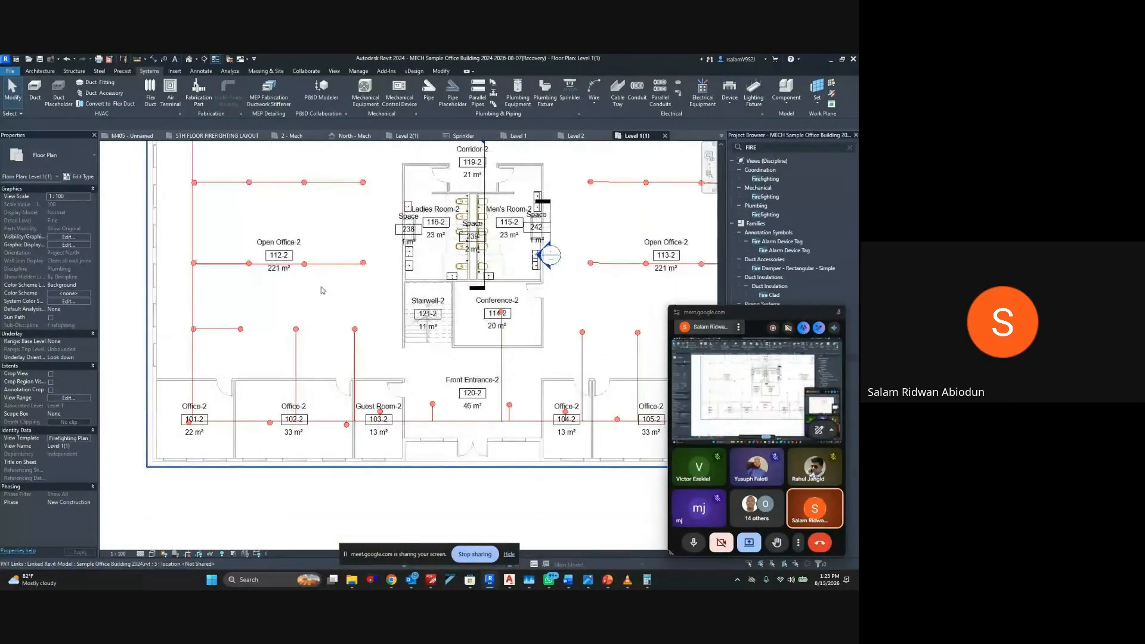
{"action": "middle_click_drag", "start_coordinate": [408, 370], "coordinate": [405, 336]}
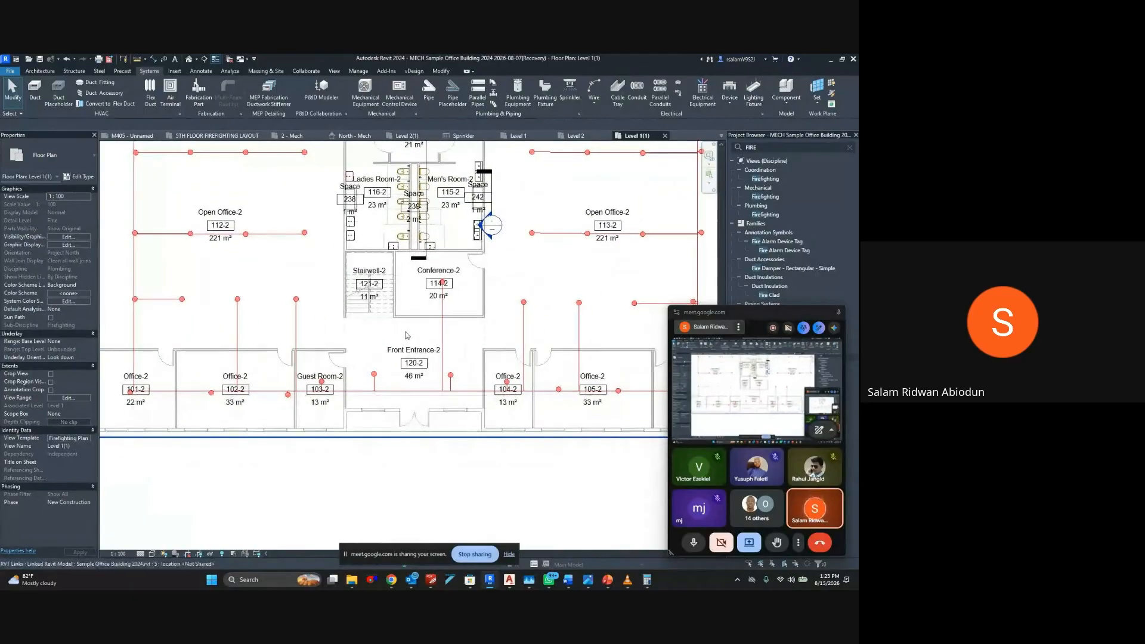
{"action": "scroll", "coordinate": [289, 391], "scroll_direction": "up", "scroll_amount": 5}
{"action": "middle_click_drag", "start_coordinate": [274, 393], "coordinate": [375, 404]}
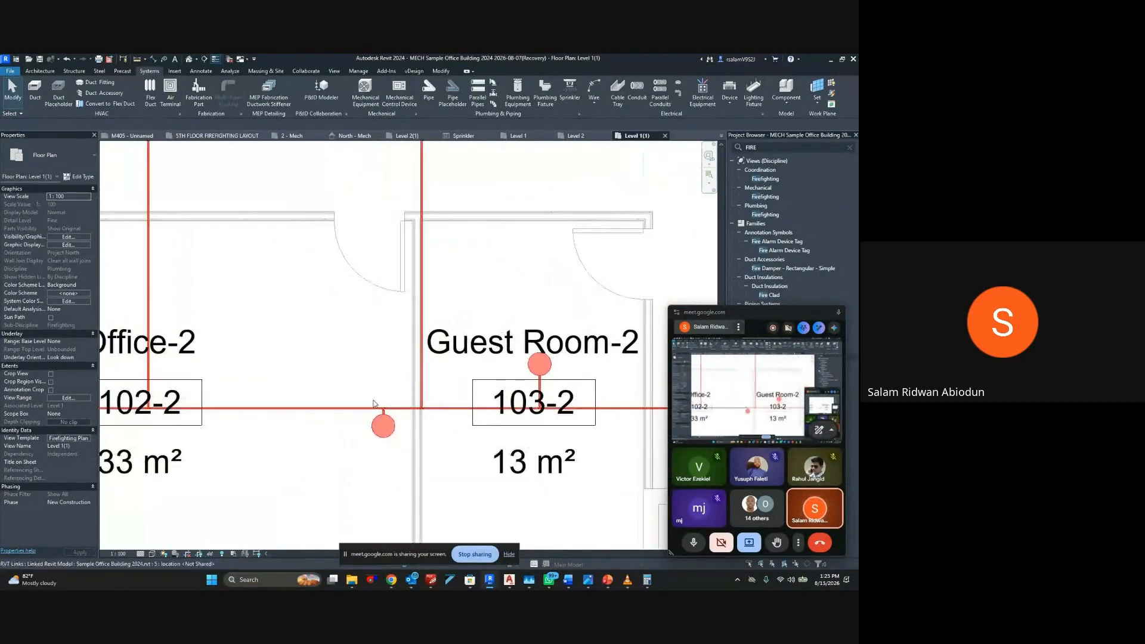
Examine the generated sprinkler pipe runs around Guest Room-2 and Open Office-2, and across the whole Level 1 firefighting plan
{"action": "scroll", "coordinate": [374, 404], "scroll_direction": "down", "scroll_amount": 2}
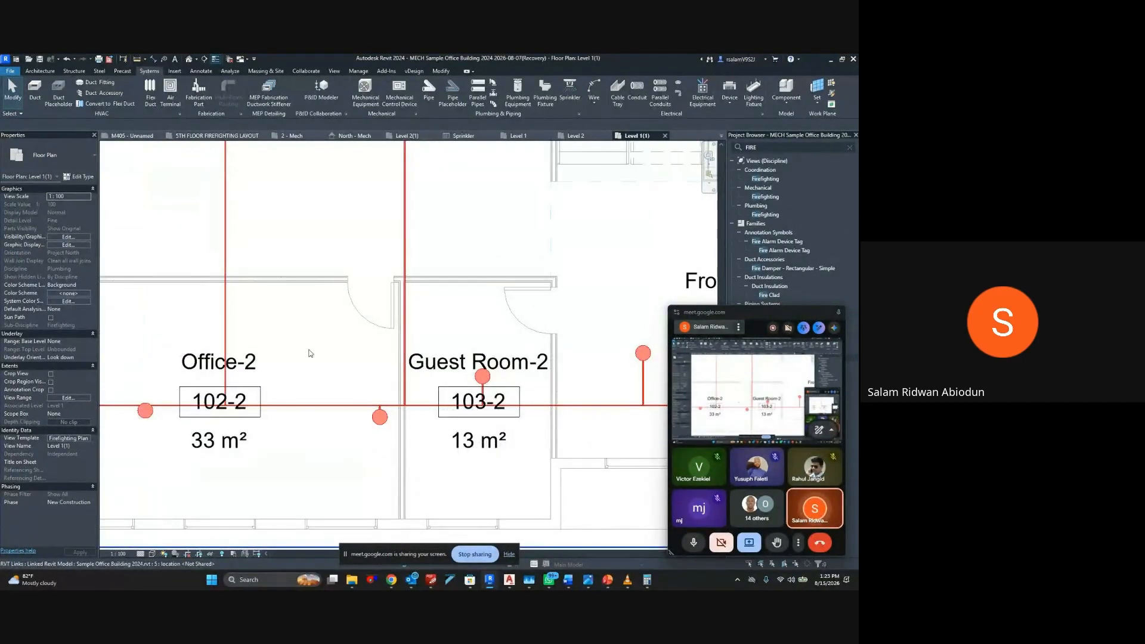
{"action": "middle_click_drag", "start_coordinate": [307, 352], "coordinate": [330, 379]}
{"action": "scroll", "coordinate": [326, 352], "scroll_direction": "down", "scroll_amount": 2}
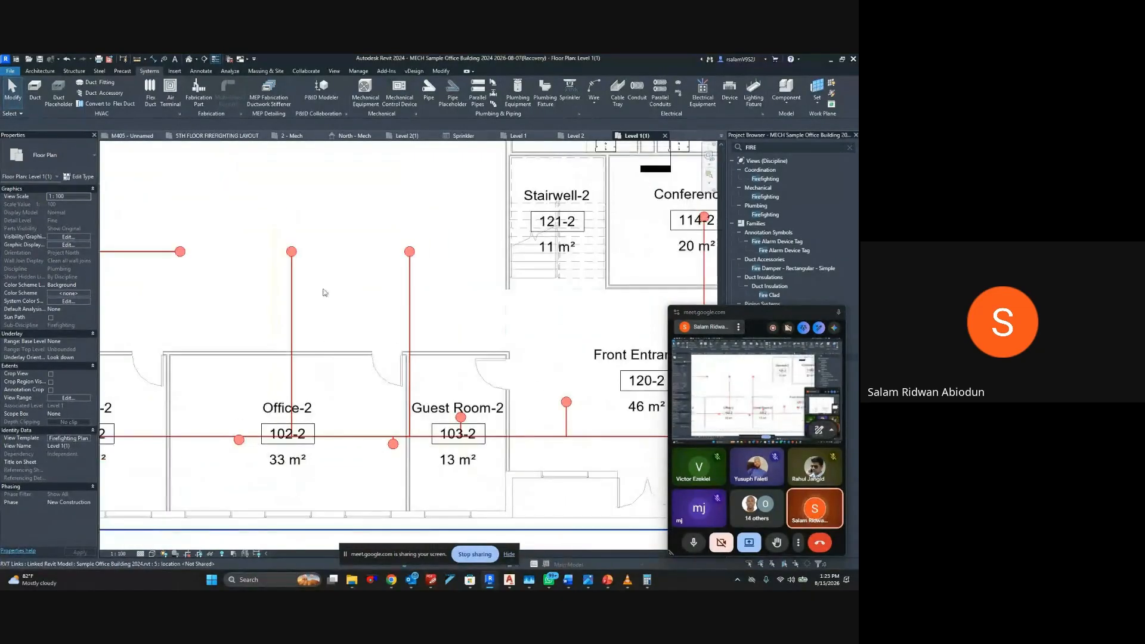
{"action": "middle_click_drag", "start_coordinate": [325, 291], "coordinate": [330, 376]}
{"action": "middle_click_drag", "start_coordinate": [334, 312], "coordinate": [336, 394]}
{"action": "middle_click_drag", "start_coordinate": [259, 232], "coordinate": [320, 315]}
{"action": "middle_click_drag", "start_coordinate": [248, 271], "coordinate": [274, 303]}
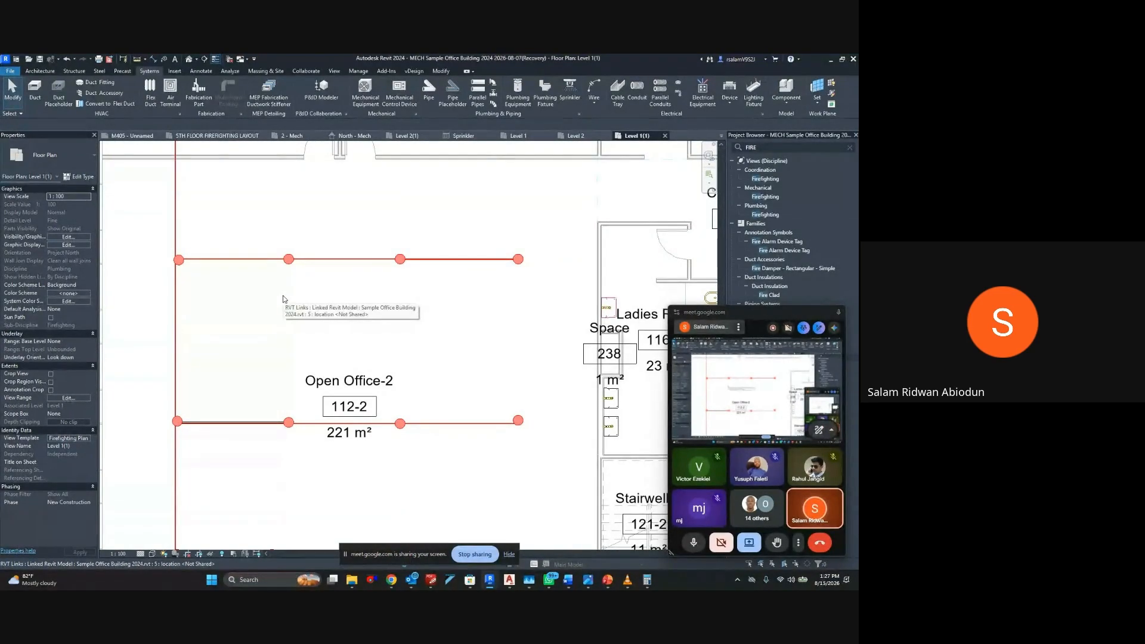
{"action": "scroll", "coordinate": [283, 298], "scroll_direction": "down", "scroll_amount": 4}
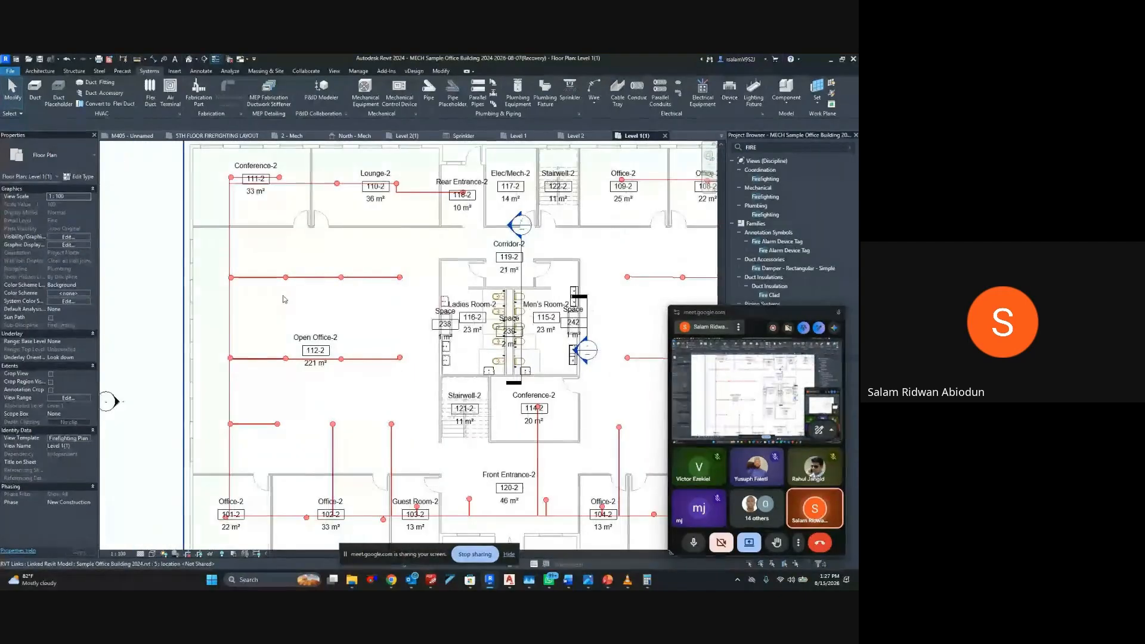
{"action": "scroll", "coordinate": [283, 300], "scroll_direction": "down", "scroll_amount": 2}
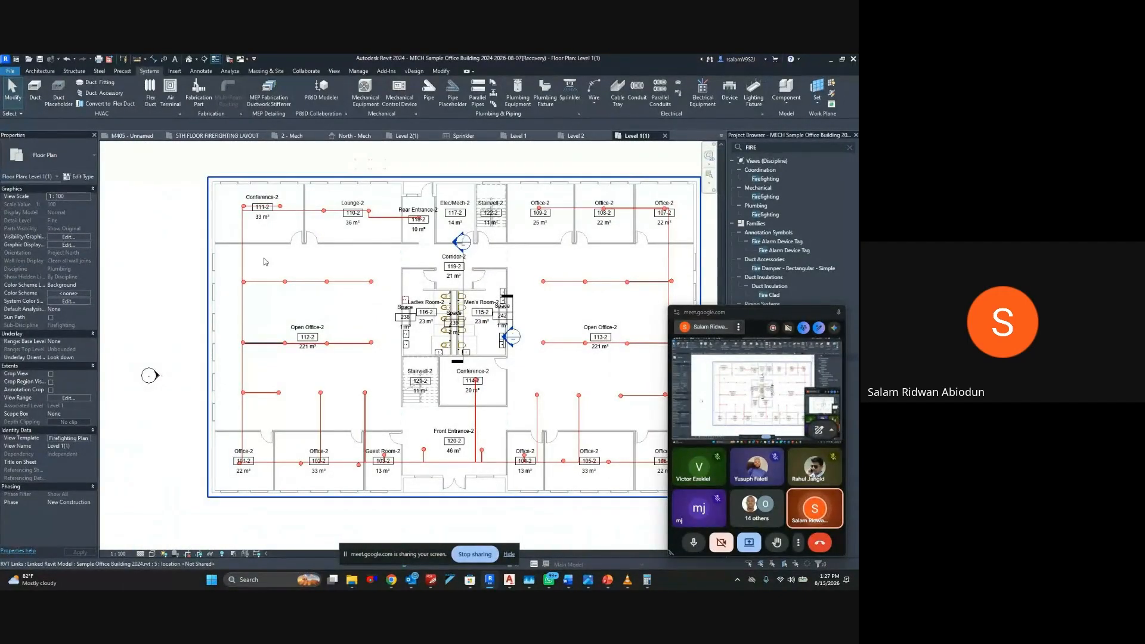
{"action": "scroll", "coordinate": [266, 262], "scroll_direction": "up", "scroll_amount": 5}
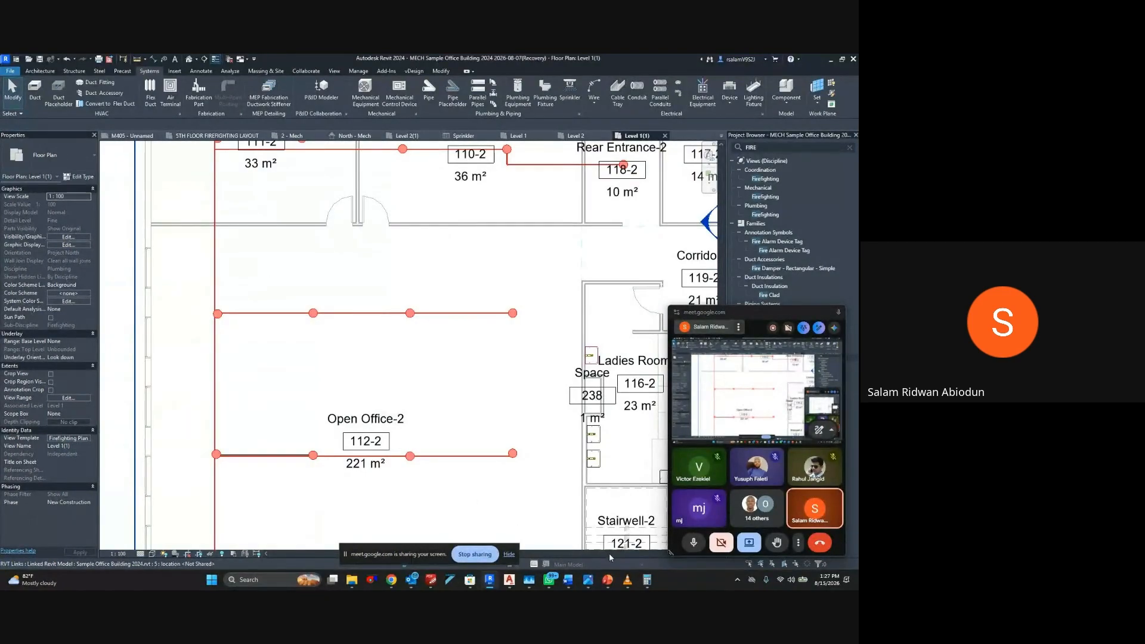
Switch to VLC media player, play the SPRINKLER SYSTEM ANIMATION video with the meeting overlay closed, and lower the playback volume
{"action": "left_click", "coordinate": [626, 579]}
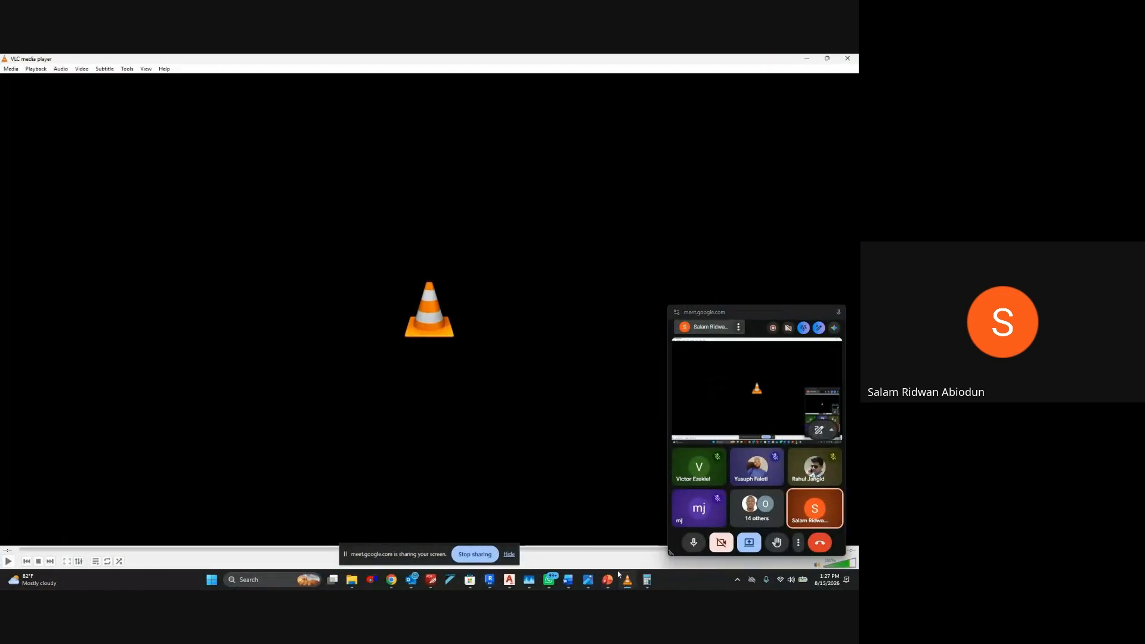
{"action": "left_click", "coordinate": [9, 561]}
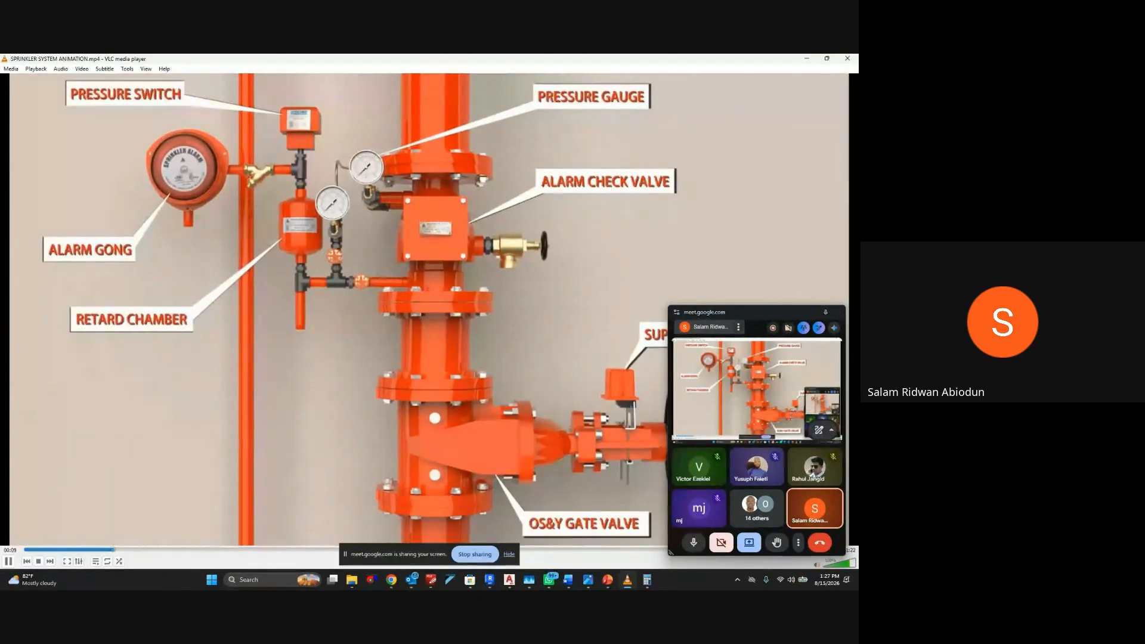
{"action": "left_click", "coordinate": [842, 308]}
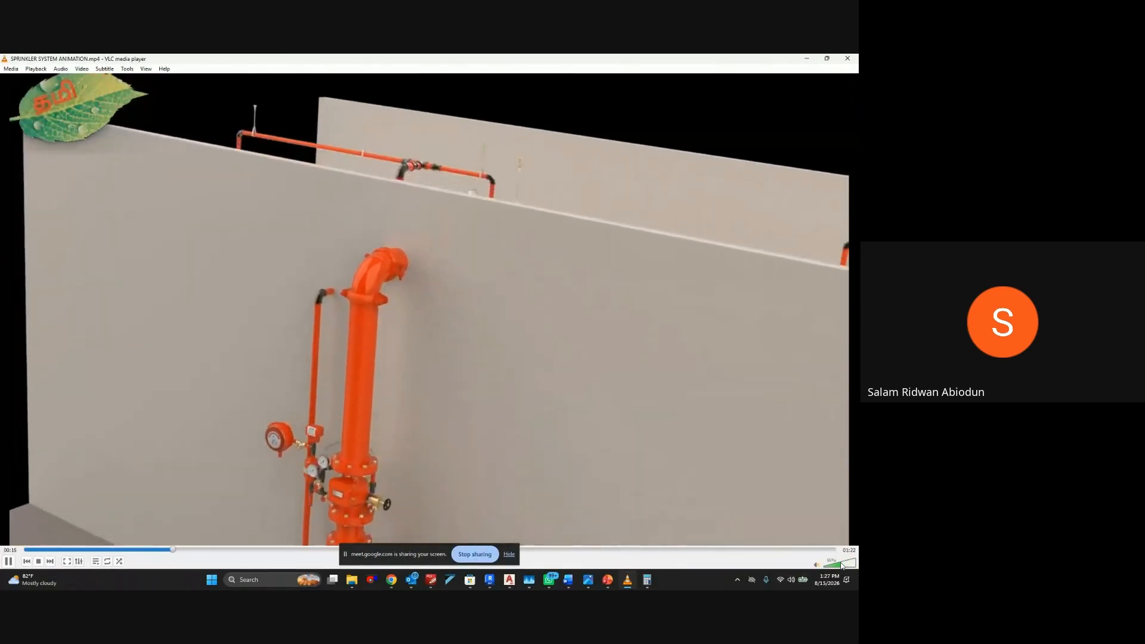
{"action": "left_click", "coordinate": [841, 564]}
{"action": "left_click", "coordinate": [837, 565]}
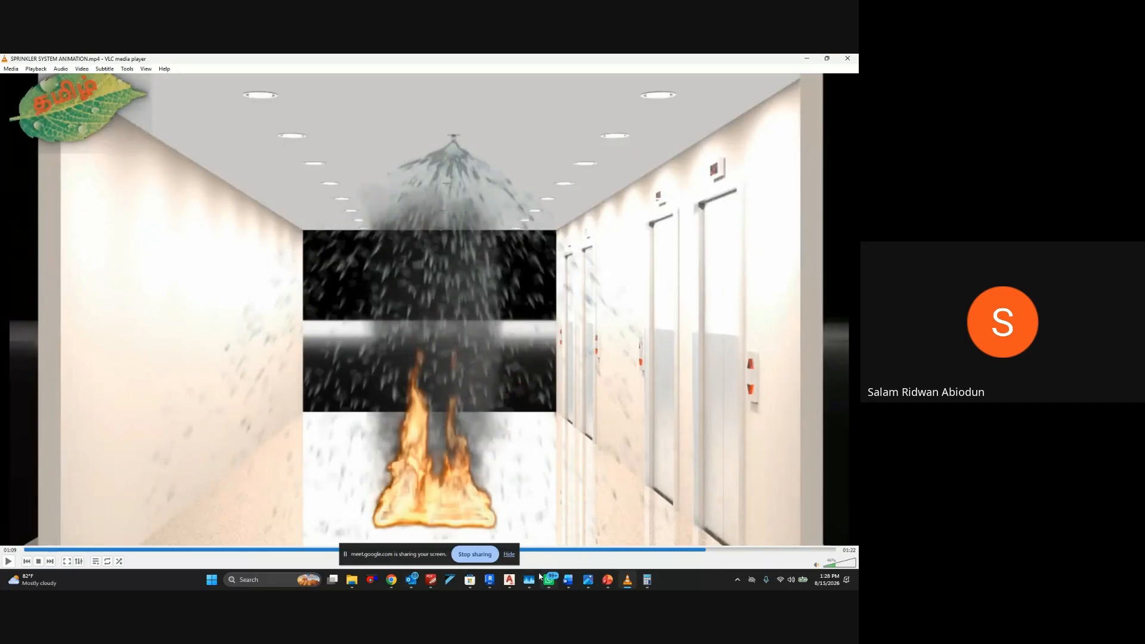
Switch to PDF-XChange Editor to consult the Table 3 design criteria for LH, OH and HHP in BS EN 12845:2015, and return to the video
{"action": "left_click", "coordinate": [431, 579]}
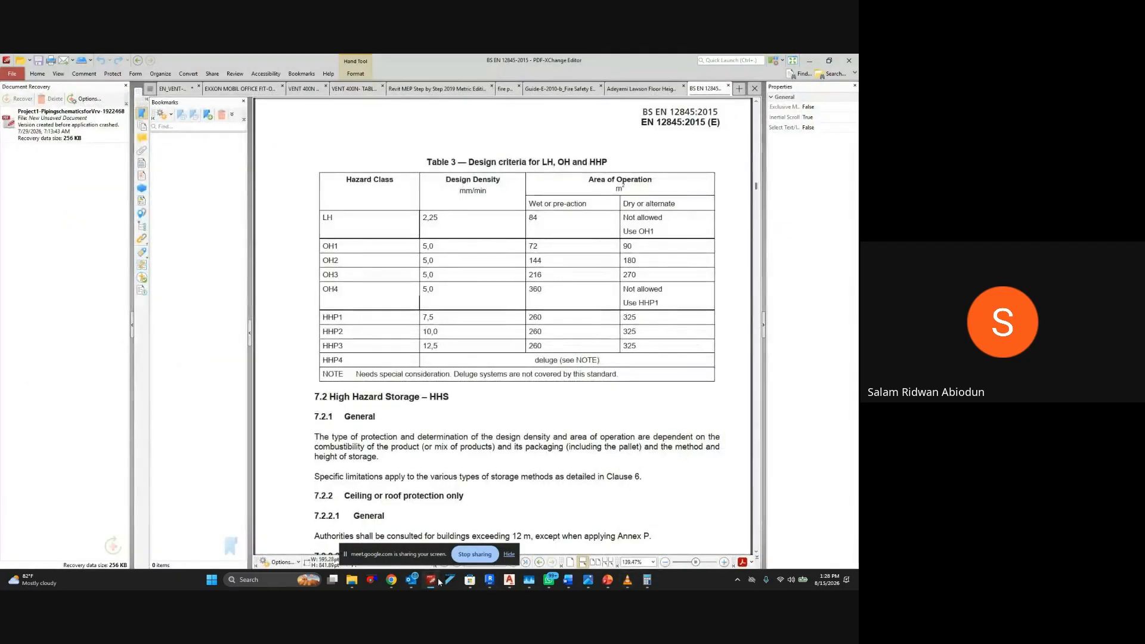
{"action": "left_click", "coordinate": [431, 579]}
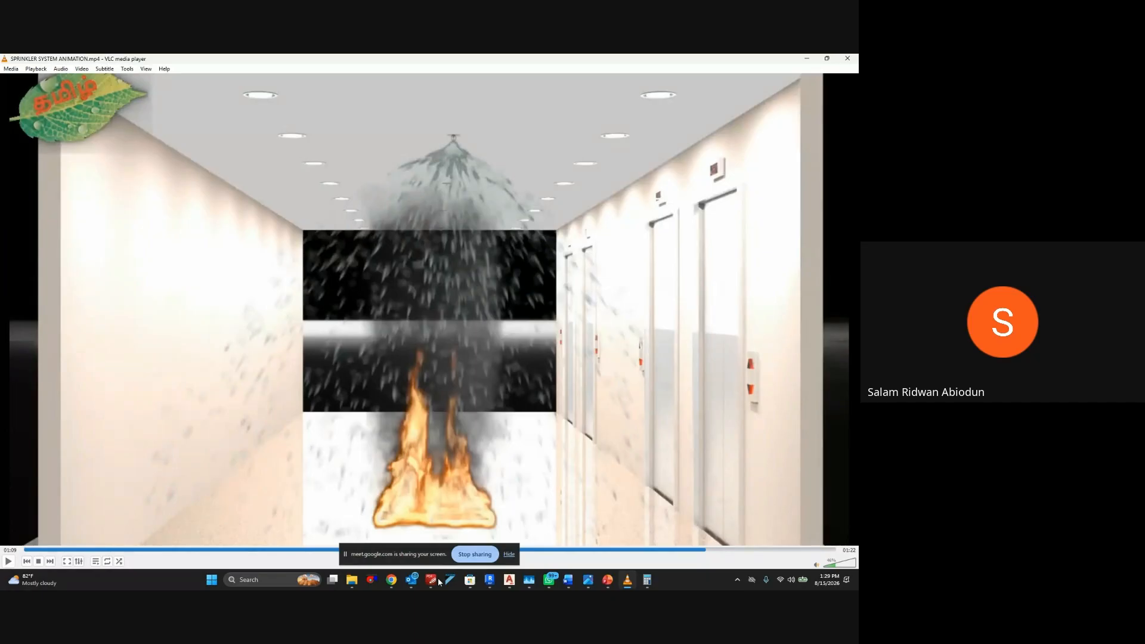
{"action": "mouse_move", "coordinate": [411, 580]}
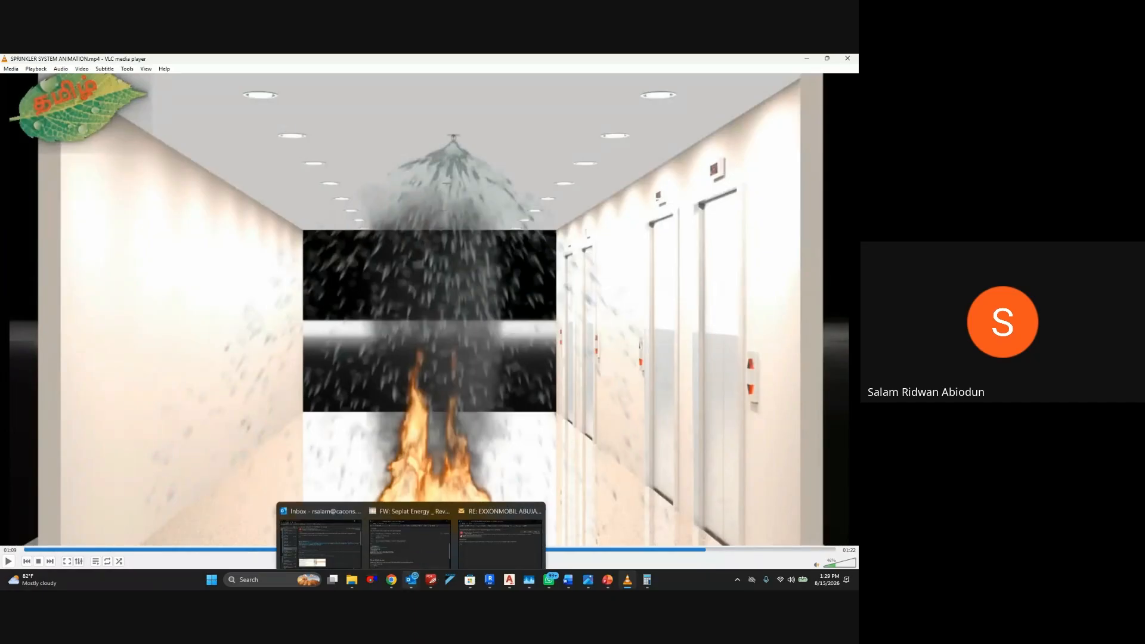
{"action": "mouse_move", "coordinate": [531, 489]}
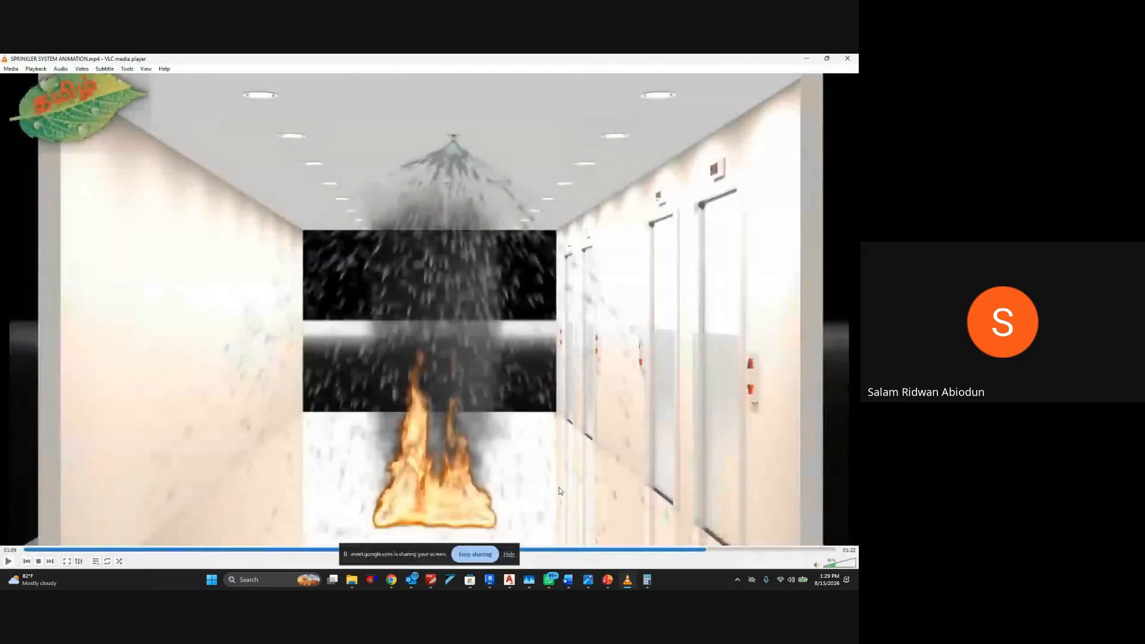
Hide the screen-sharing notice and switch to the Word document containing the S20 to S19 pipe sketch and the aspect ratio note
{"action": "left_click", "coordinate": [512, 558]}
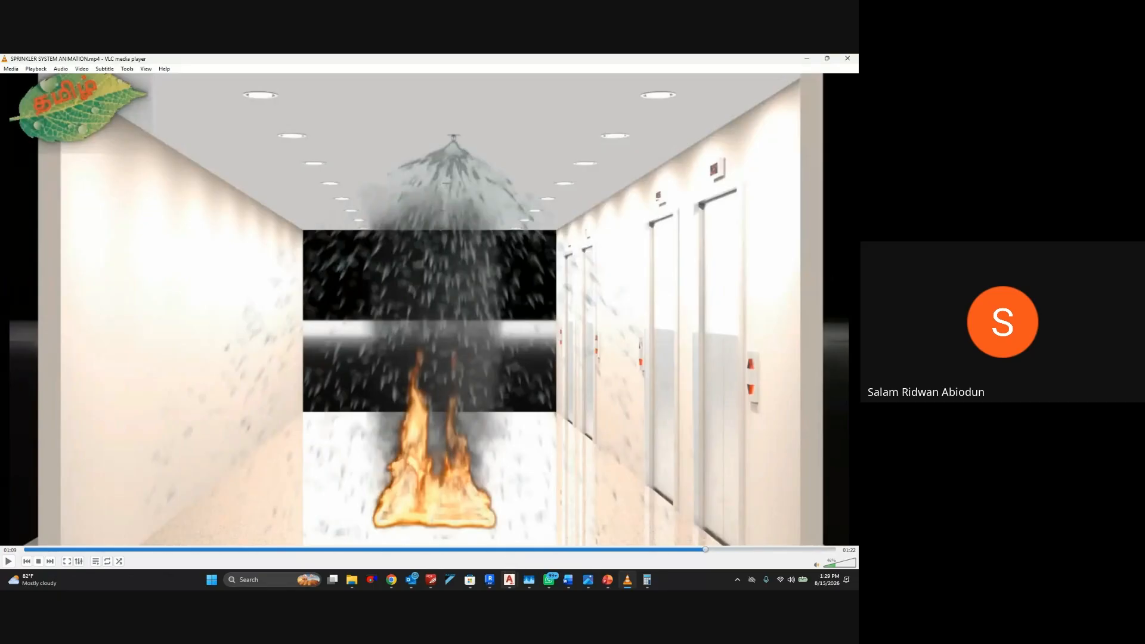
{"action": "mouse_move", "coordinate": [568, 580]}
{"action": "left_click", "coordinate": [523, 539]}
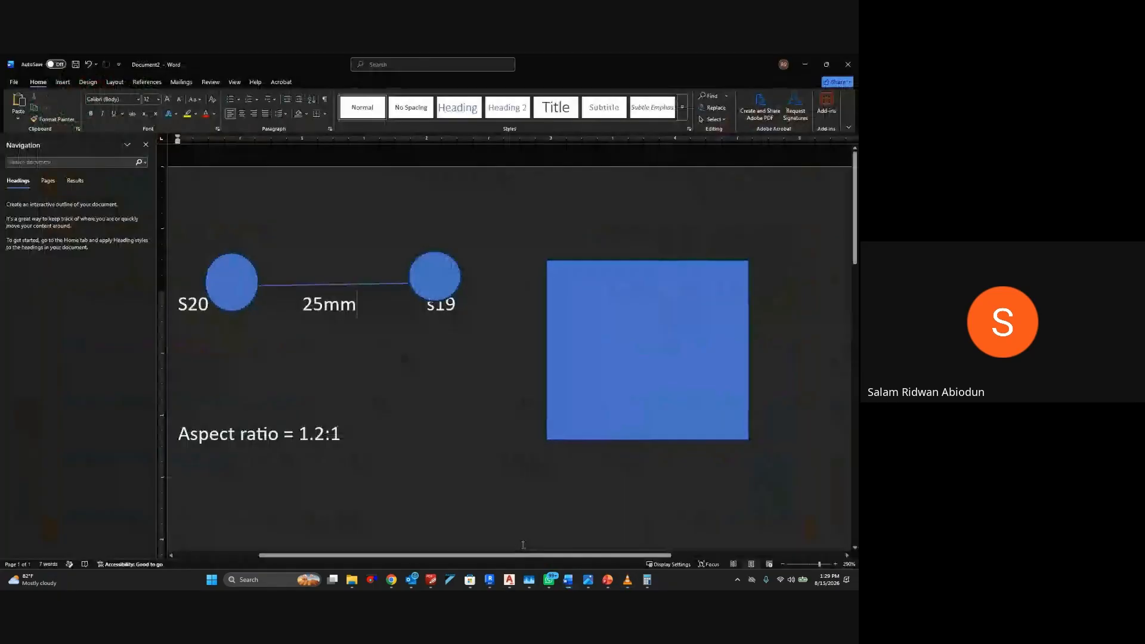